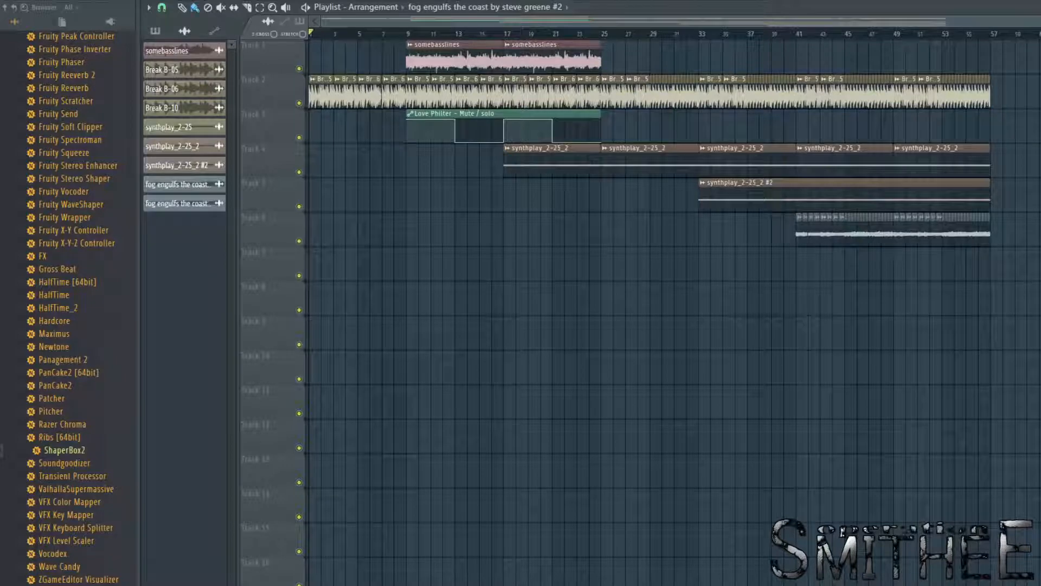
left_click_drag(1040, 22, 1040, 21)
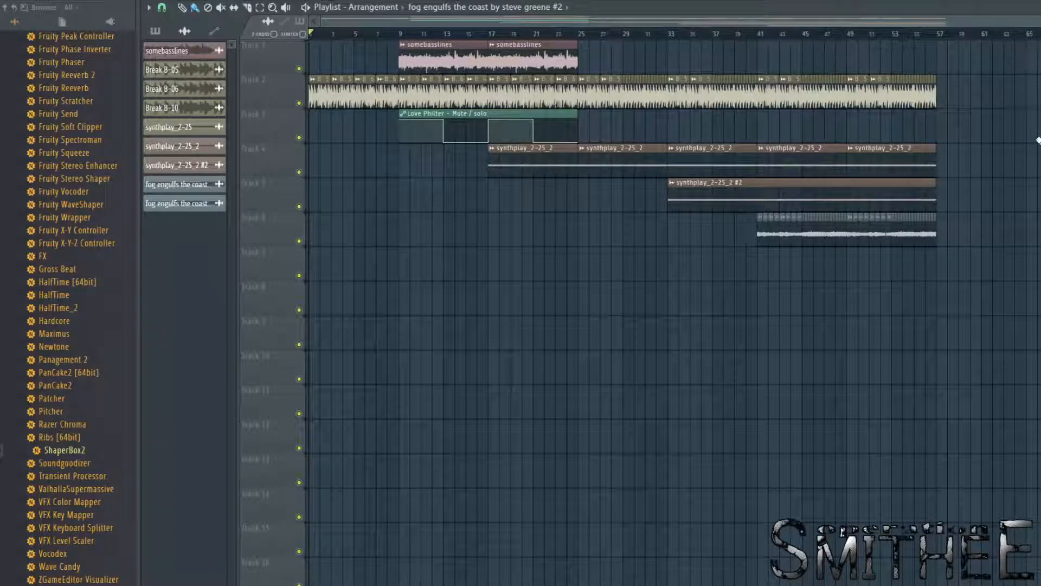
left_click_drag(1040, 22, 1014, 21)
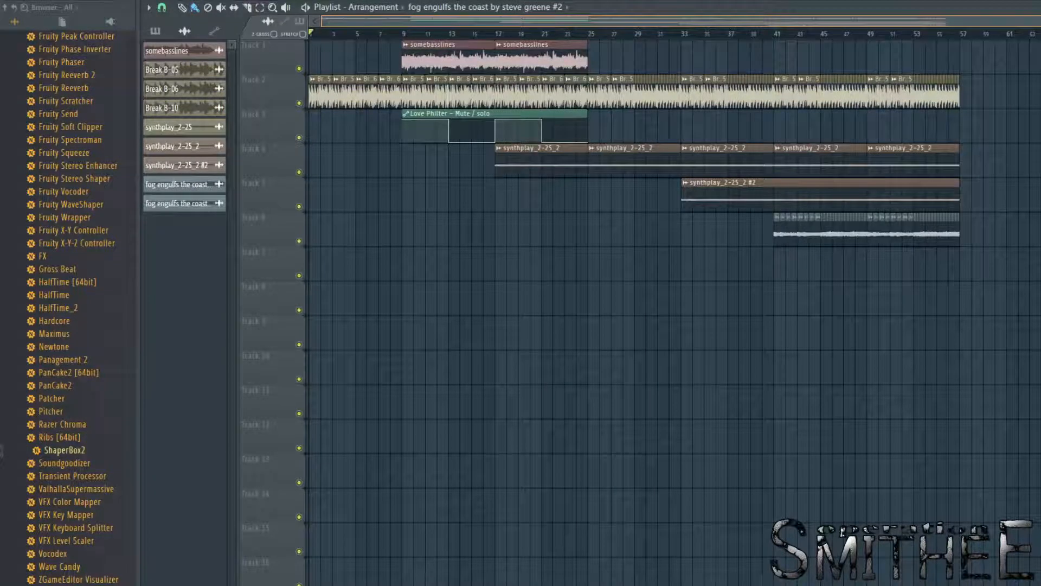
left_click_drag(1014, 22, 1021, 22)
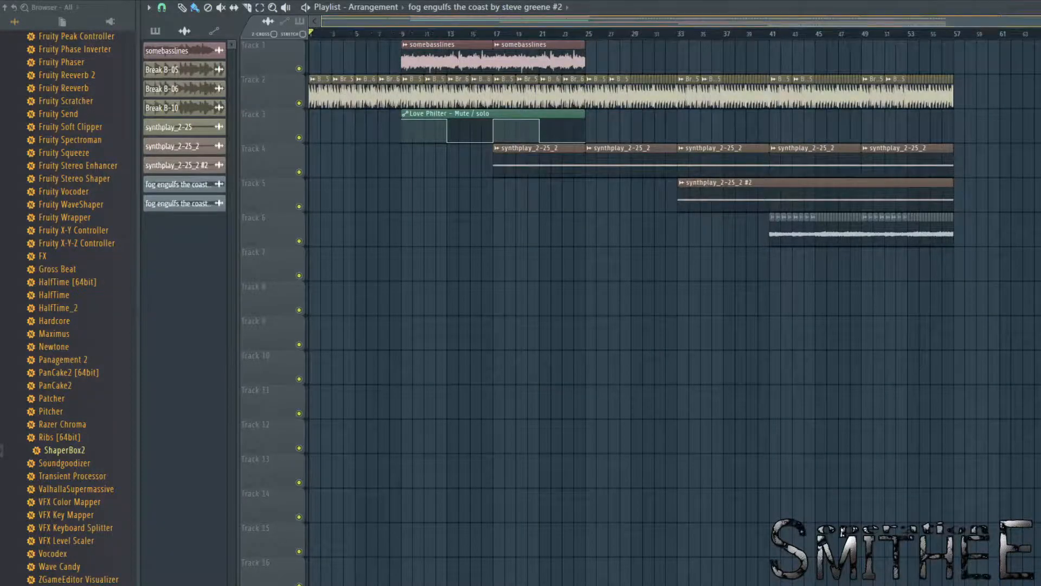
left_click_drag(1035, 23, 970, 71)
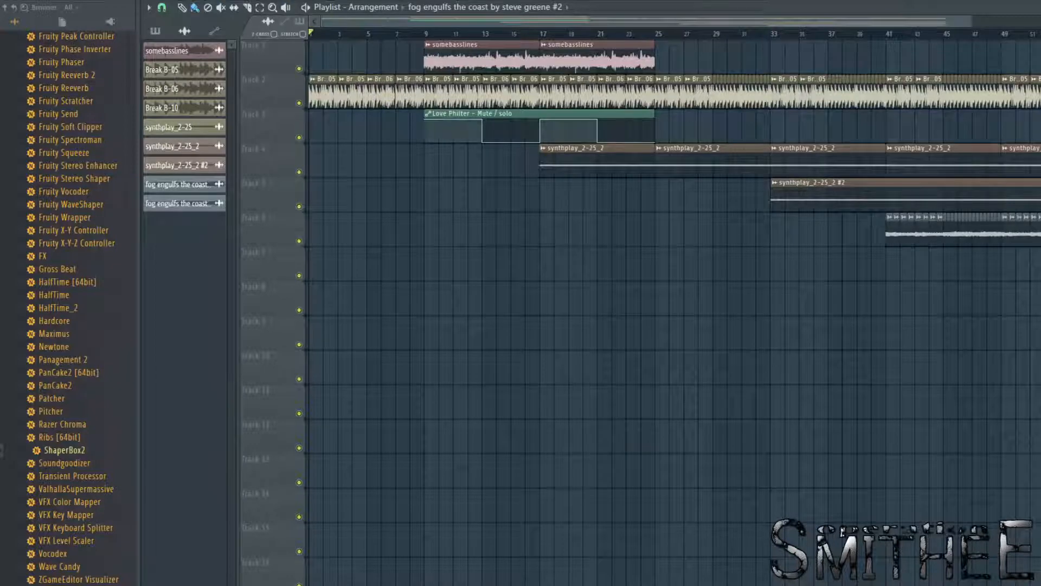
Step: Play the arrangement from the beginning to about bar 24, following the playhead along the timeline, and stop playback
key("space")
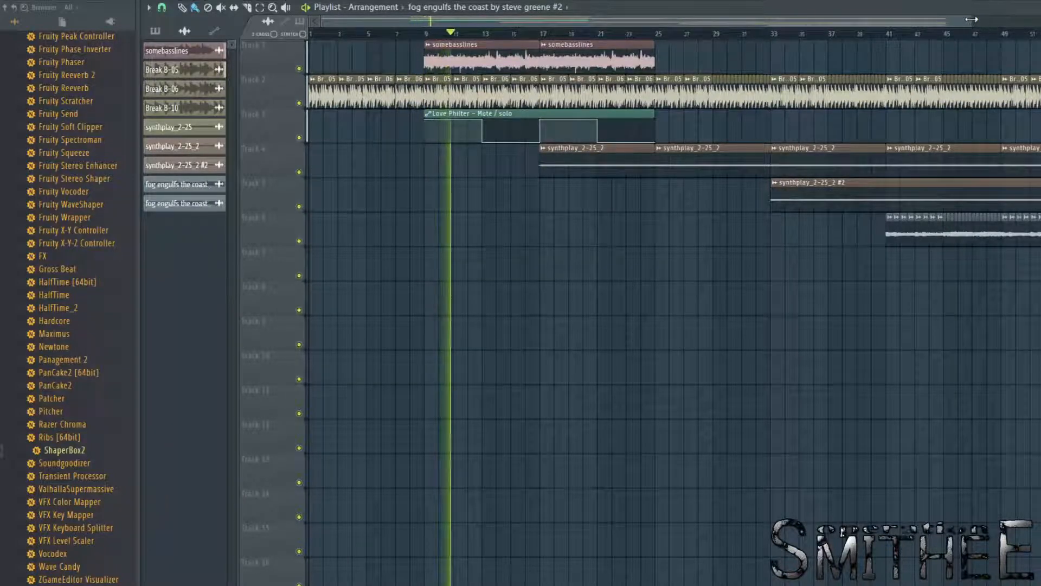
left_click_drag(970, 21, 670, 21)
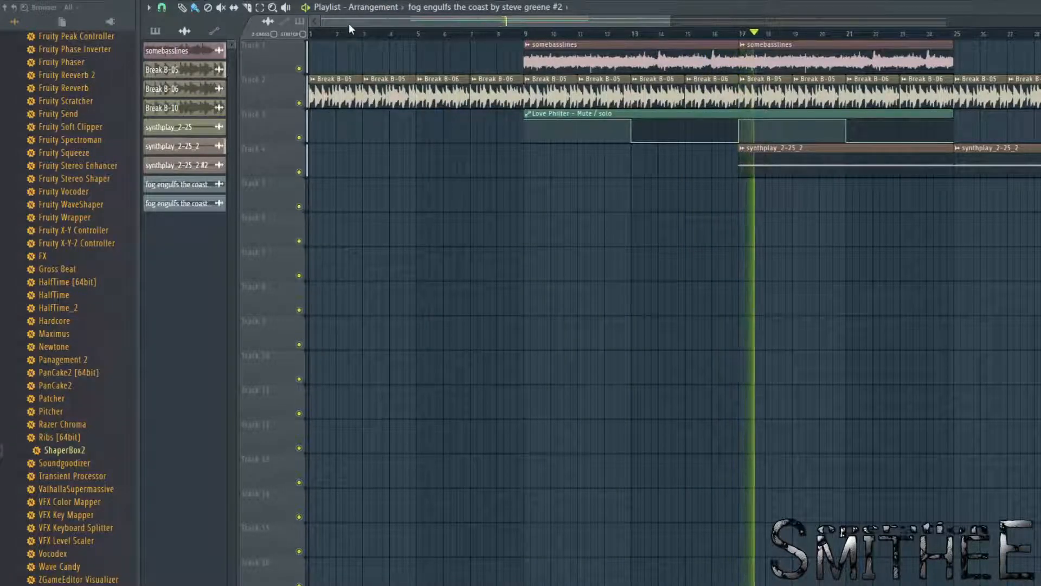
left_click_drag(349, 23, 513, 20)
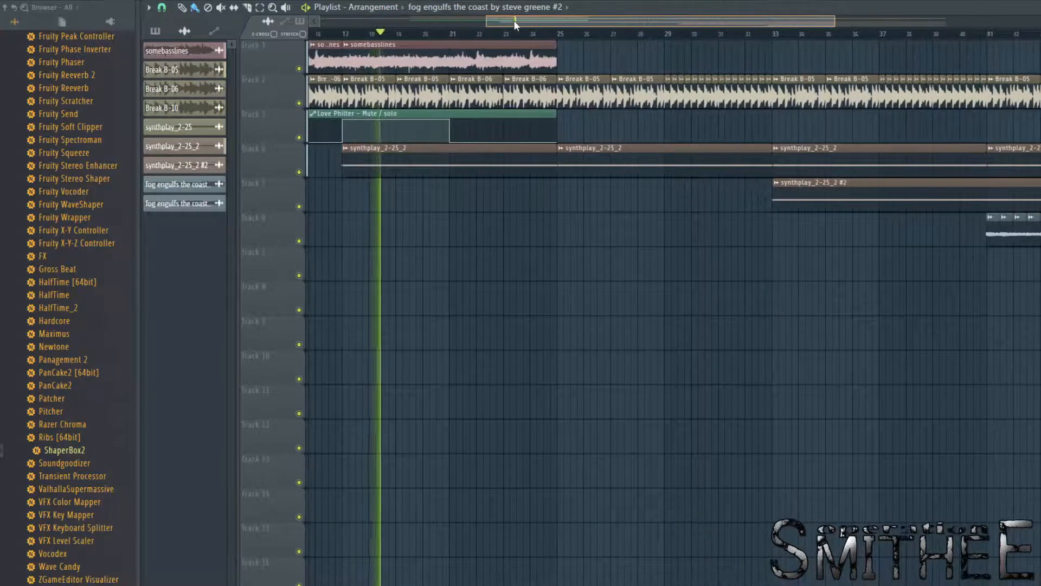
left_click_drag(834, 22, 1025, 25)
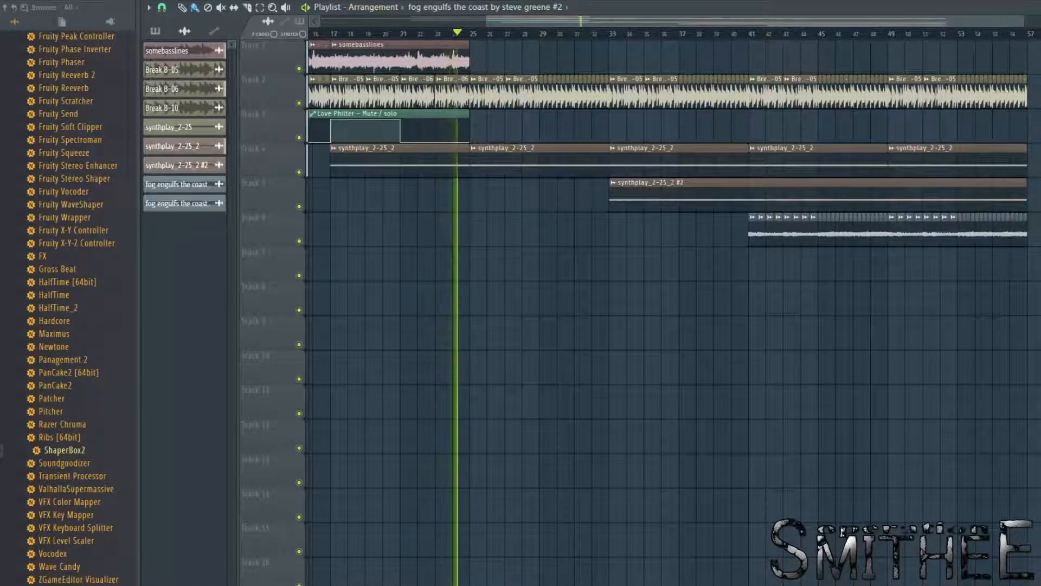
key("space")
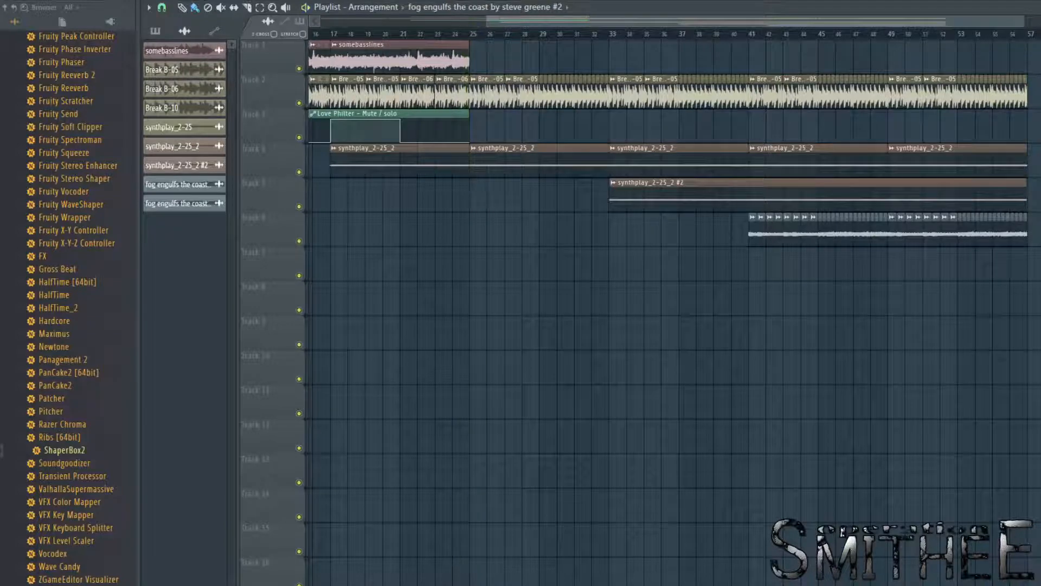
Step: Play the opening drum break bars from the start of the arrangement and stop after about two bars
left_click_drag(496, 22, 259, 12)
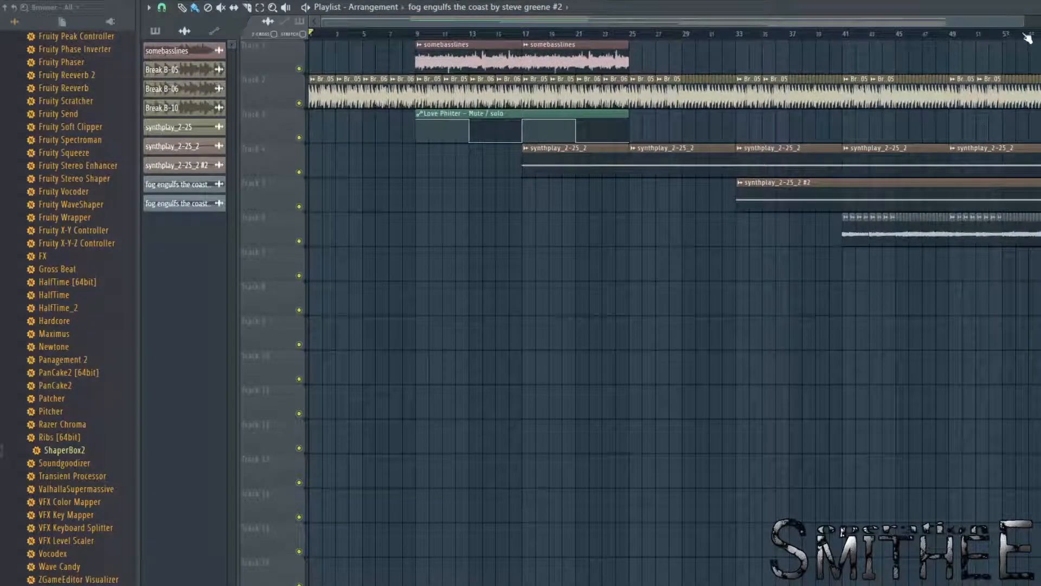
mouse_move(1022, 26)
left_mouse_down()
mouse_move(833, 38)
mouse_move(1018, 23)
left_mouse_up()
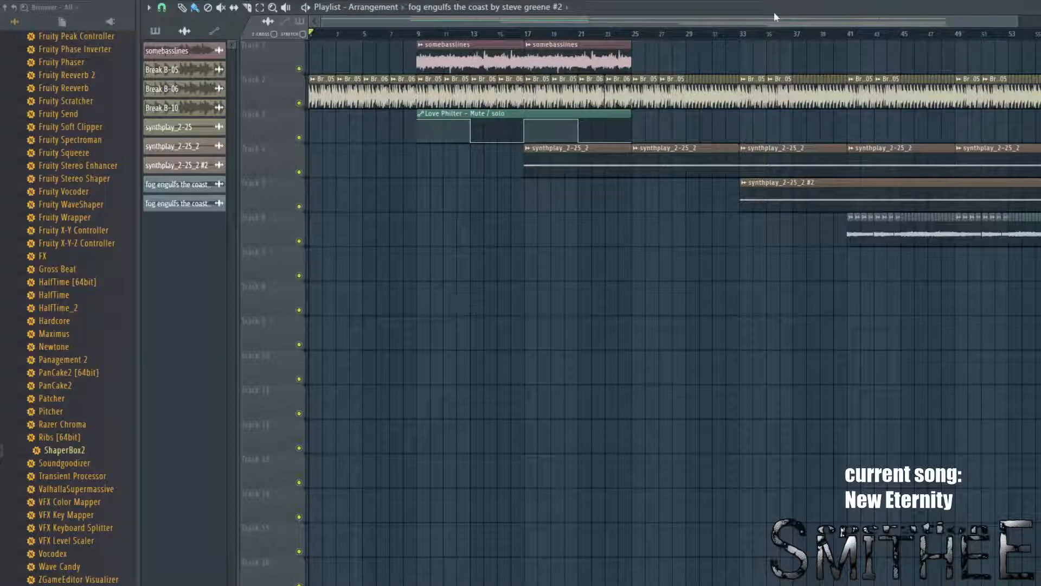
key("space")
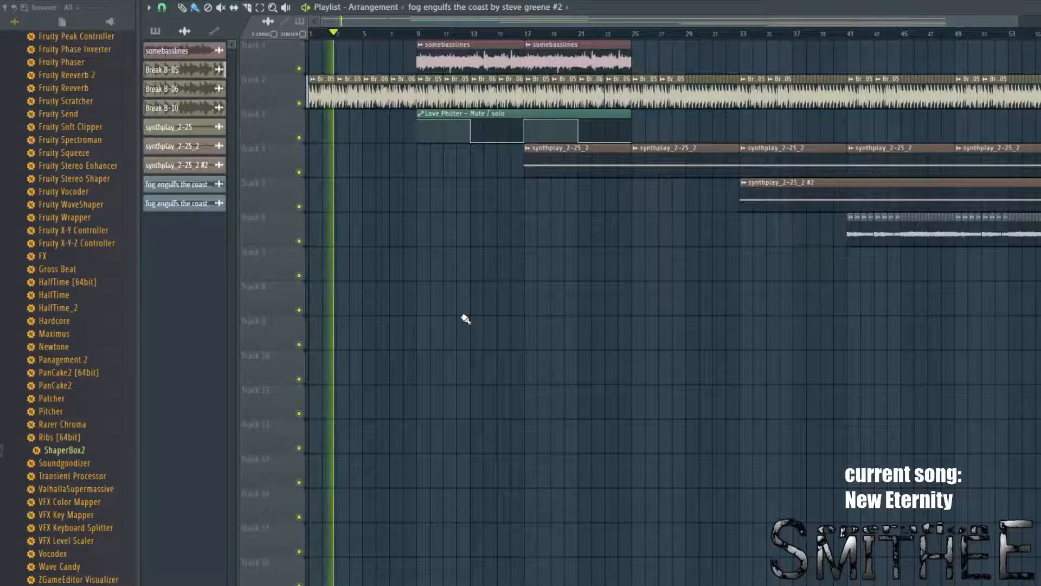
key("space")
Step: Inspect the Gross Beat time pattern on the Break B-05 mixer track, and select the Break B-06 track
scroll(454, 140, "up", 6)
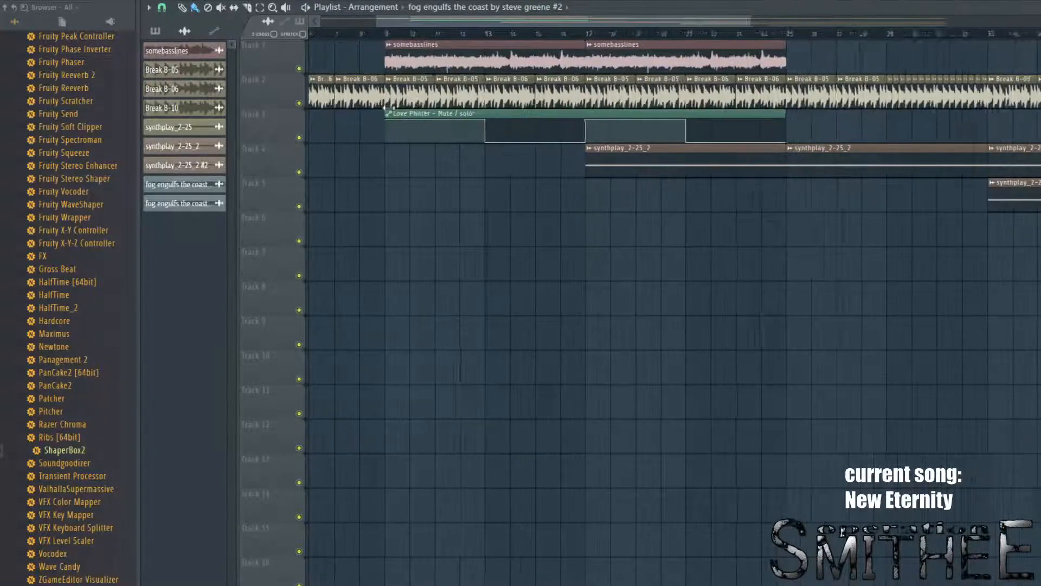
left_click_drag(337, 125, 901, 145)
scroll(448, 125, "up", 1)
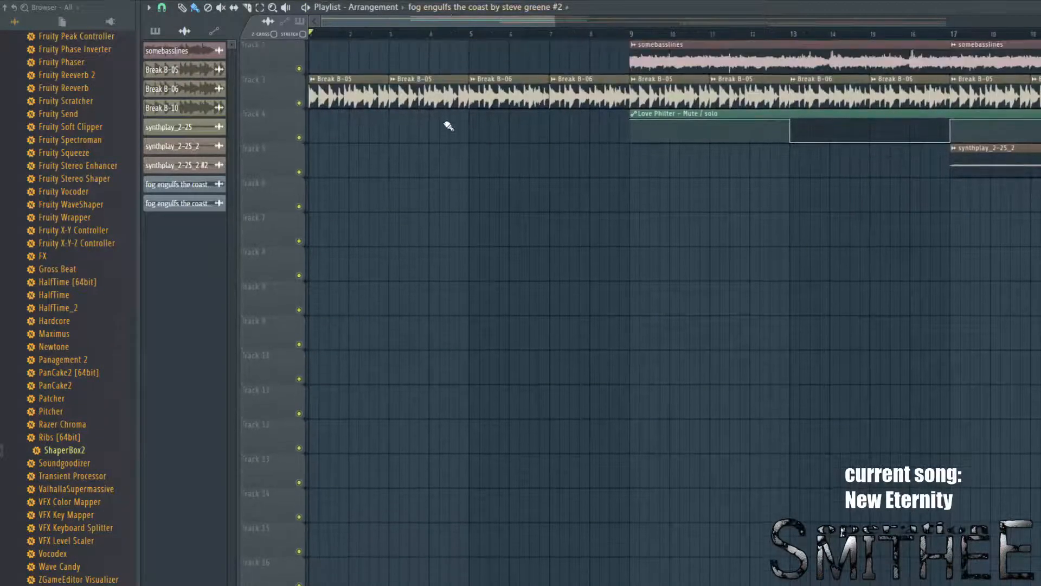
key("F6")
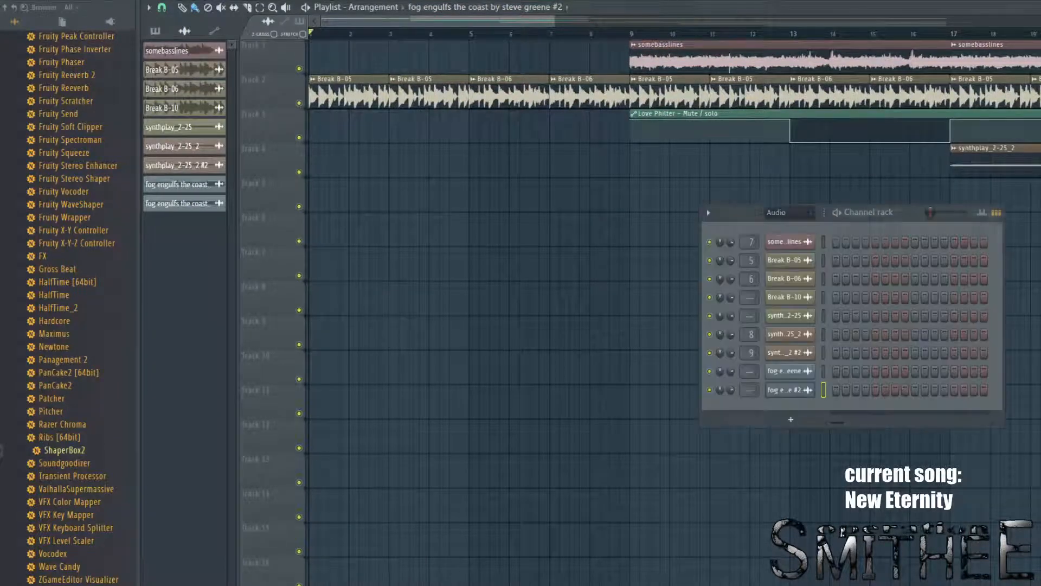
key("F9")
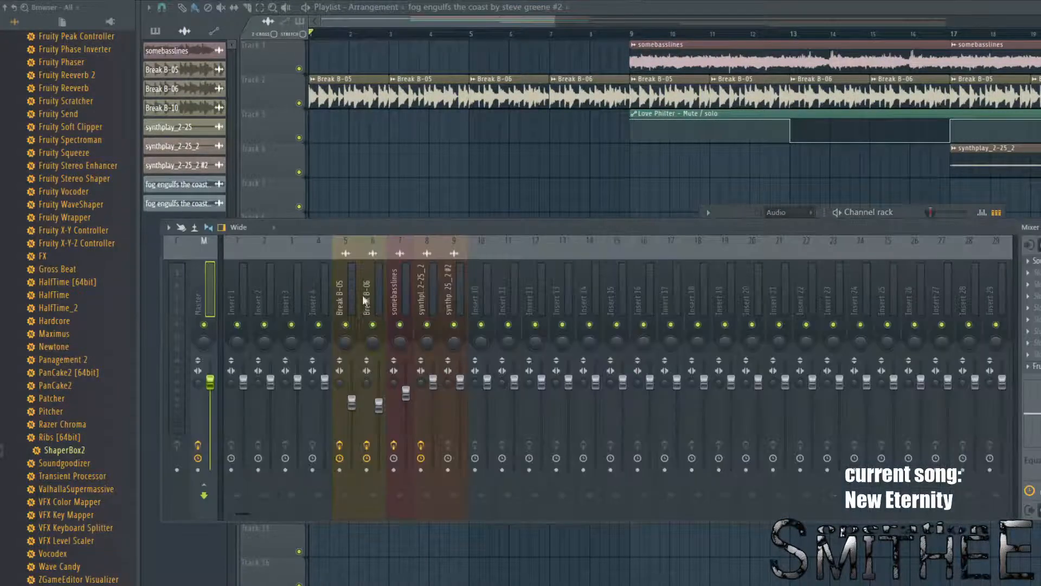
left_click(346, 298)
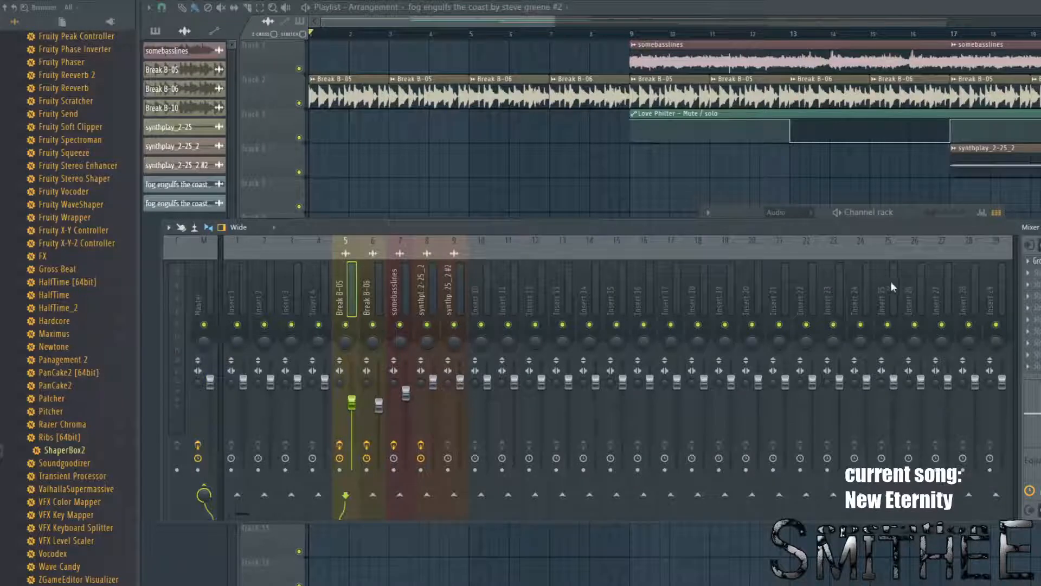
left_click(1032, 260)
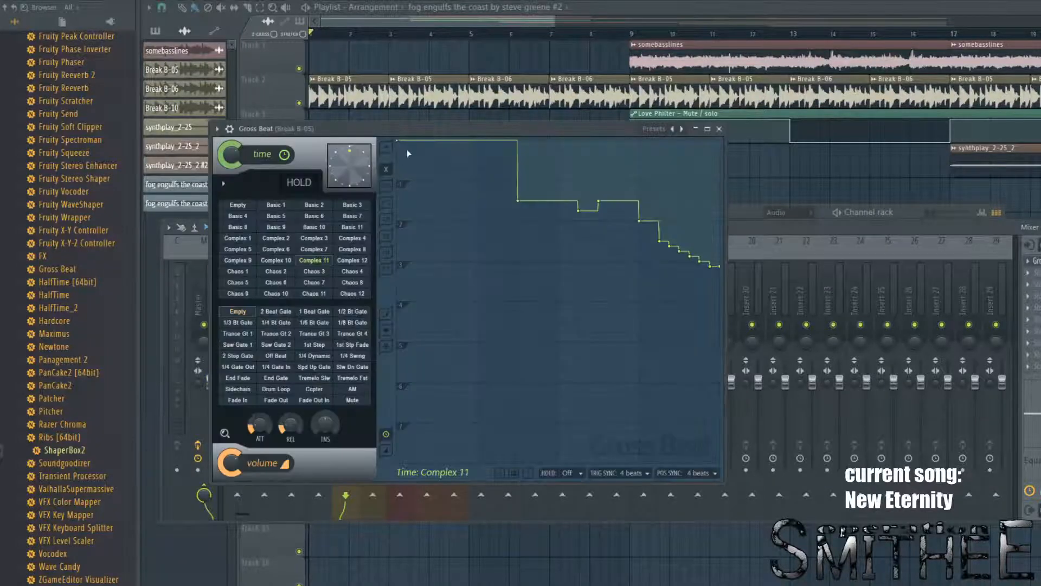
left_click_drag(427, 124, 549, 201)
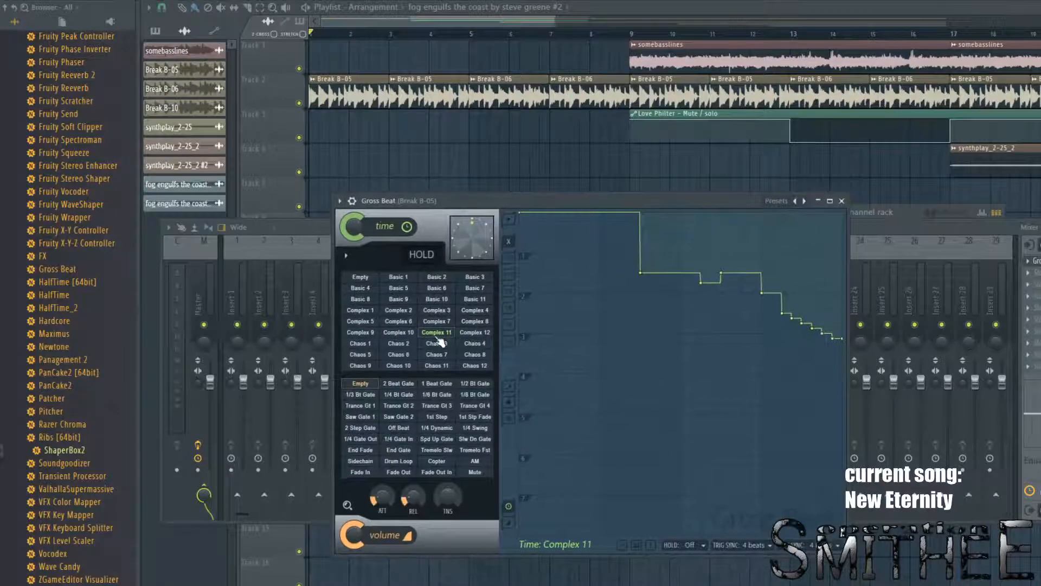
left_click_drag(478, 205, 411, 346)
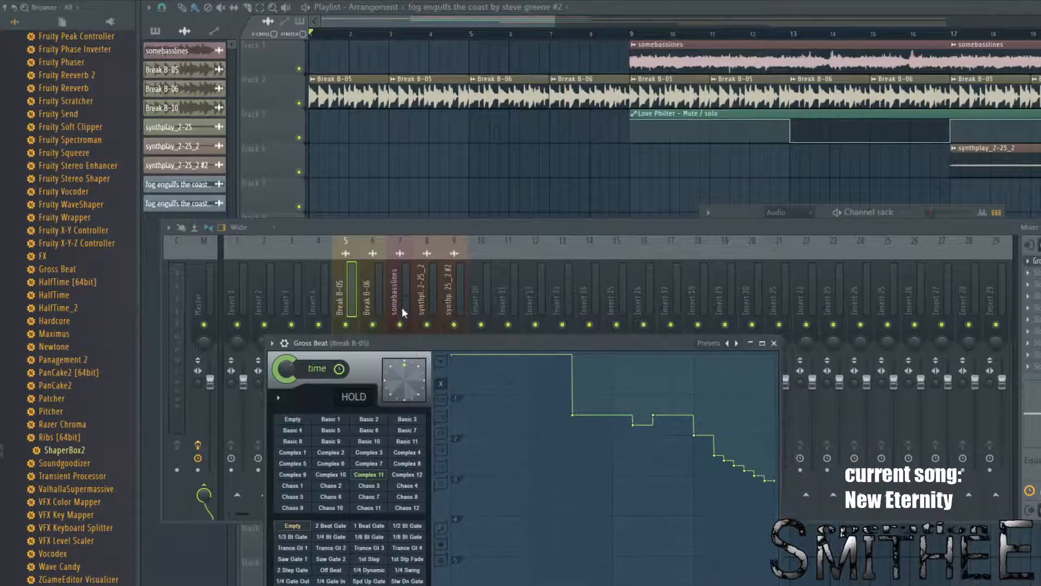
left_click(373, 302)
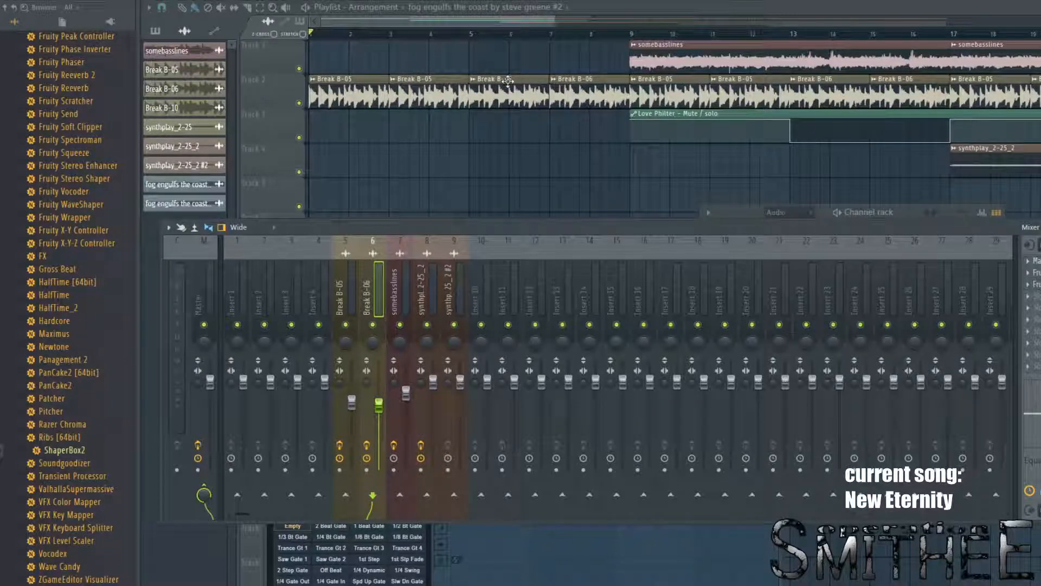
Step: Preview the Break B-05 and Break B-06 loops from the musicradar-breakbeat-140bpm sample folder's Breaks loops
scroll(111, 206, "down", 8)
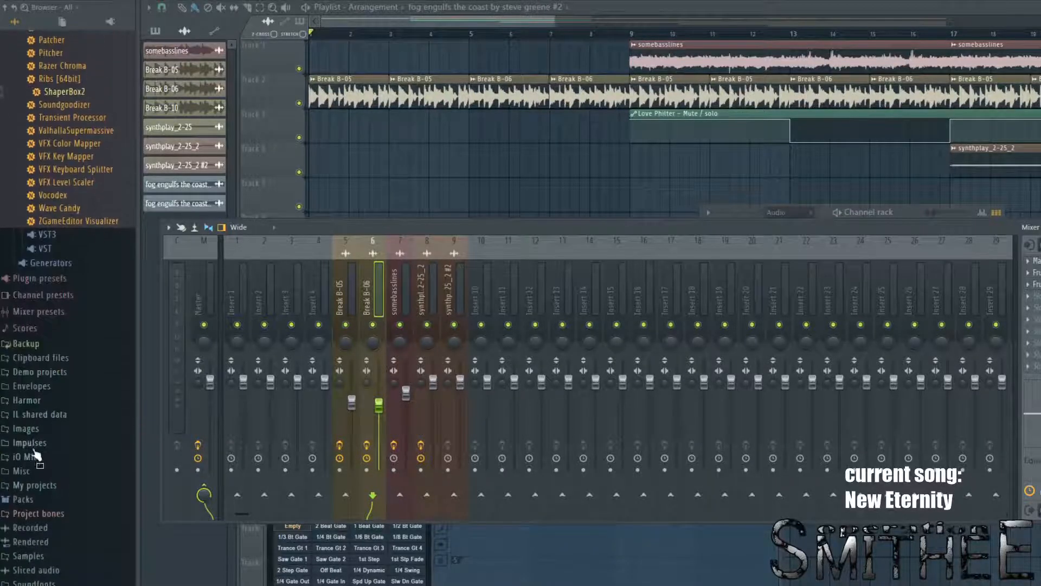
left_click(31, 555)
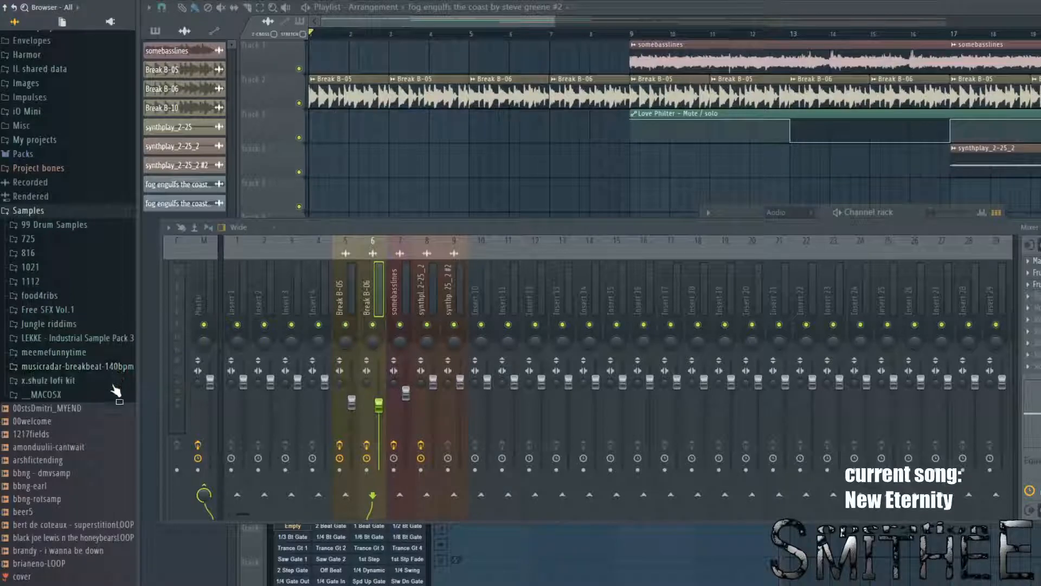
left_click(107, 365)
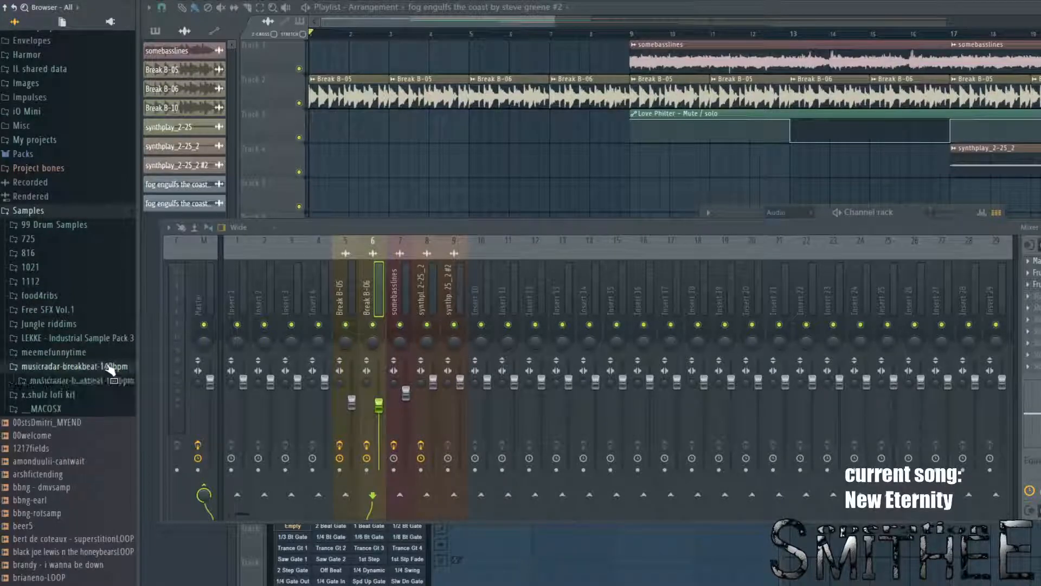
left_click(111, 381)
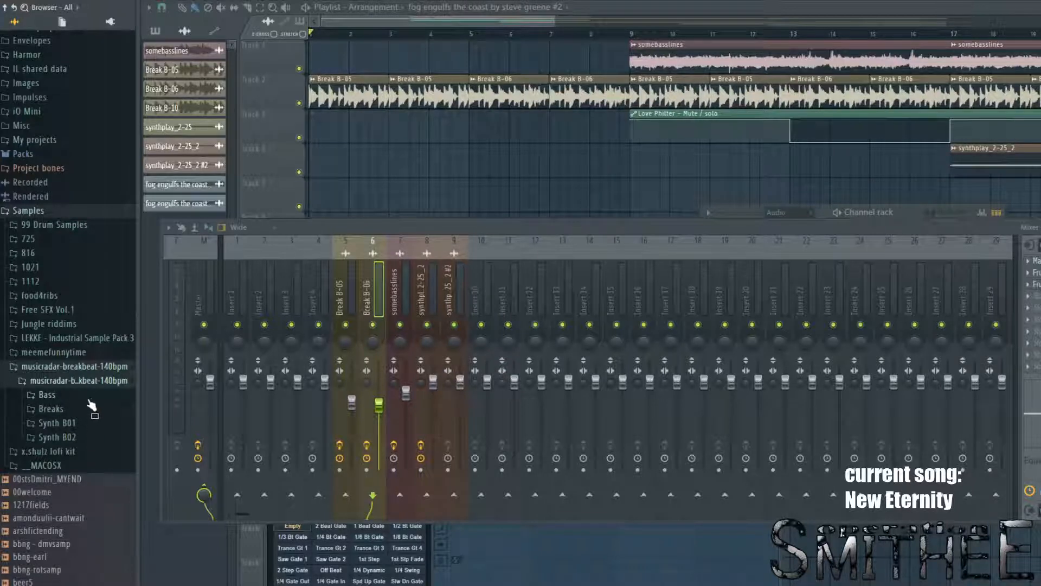
left_click(65, 411)
scroll(69, 418, "down", 5)
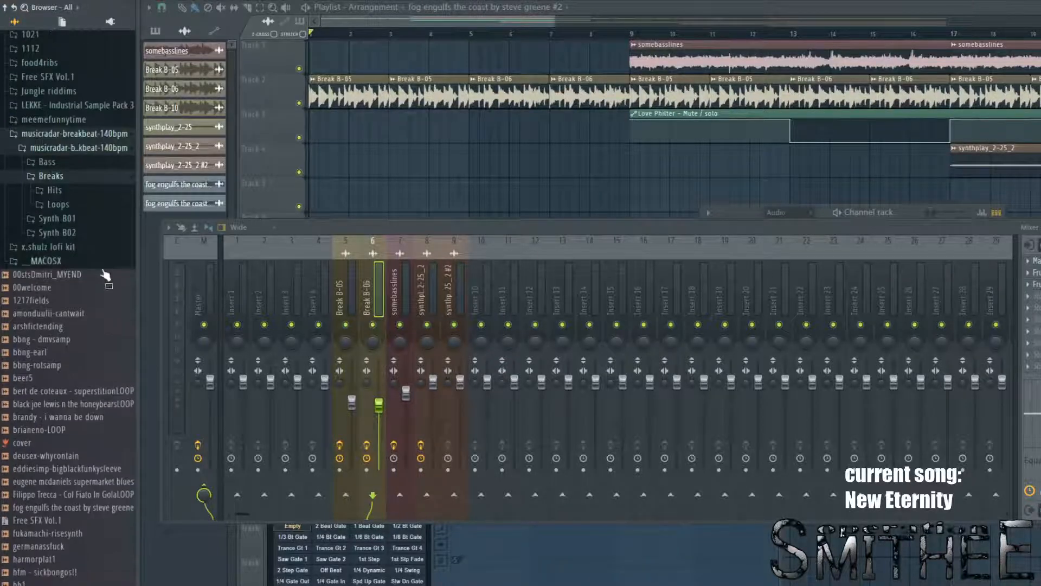
left_click(95, 205)
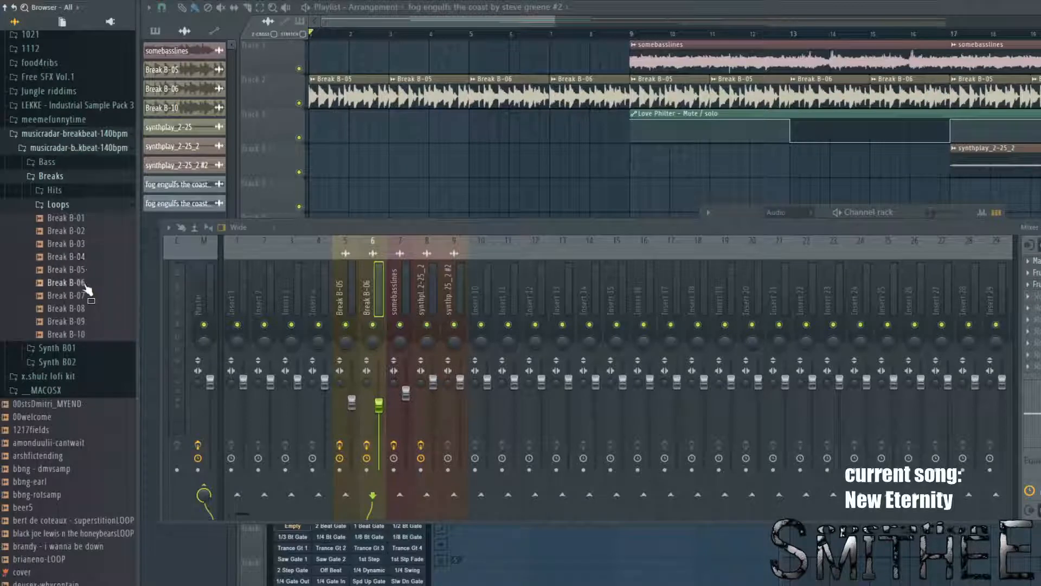
left_click(93, 271)
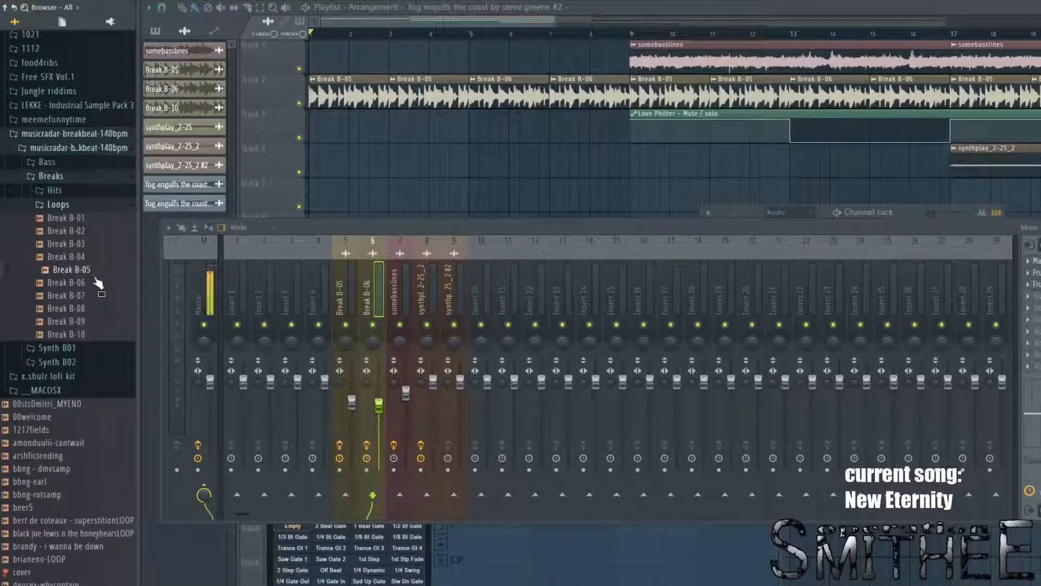
left_click(96, 285)
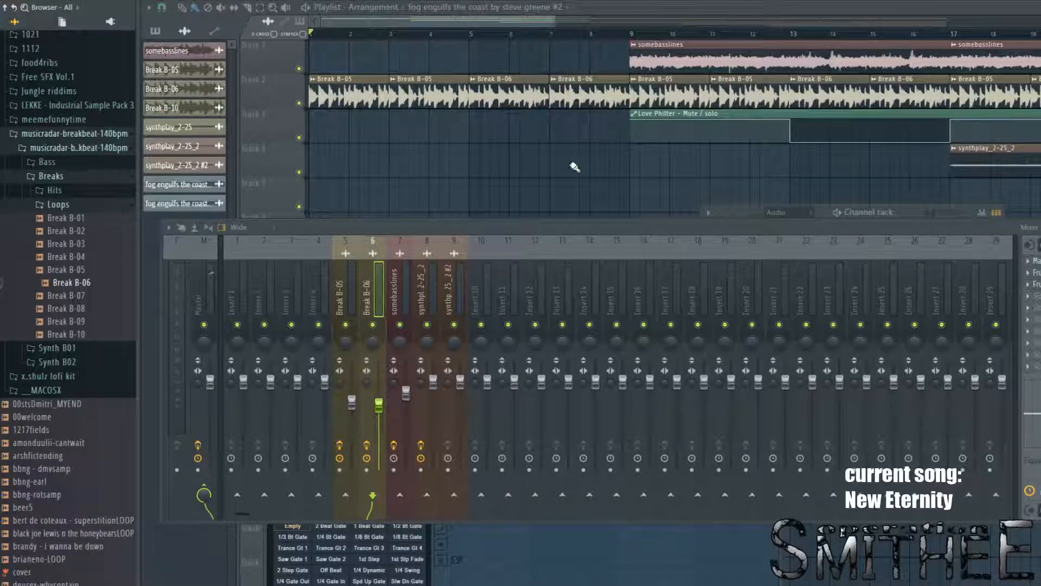
left_click(84, 279)
Step: Play the arrangement from just before bar 5, where the first Break B-06 clip begins
left_click_drag(553, 20, 337, 83)
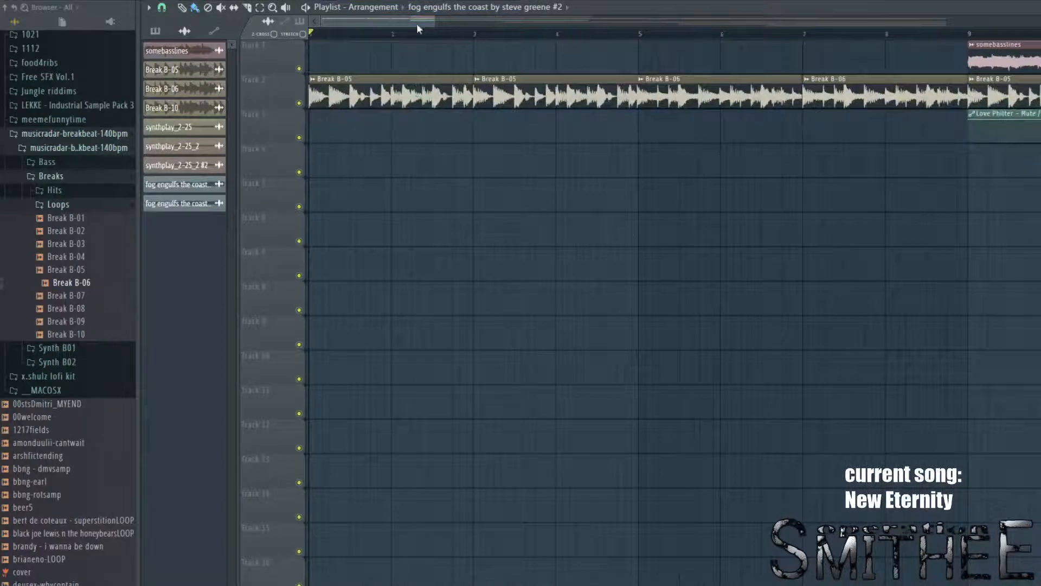
left_click_drag(418, 29, 976, 25)
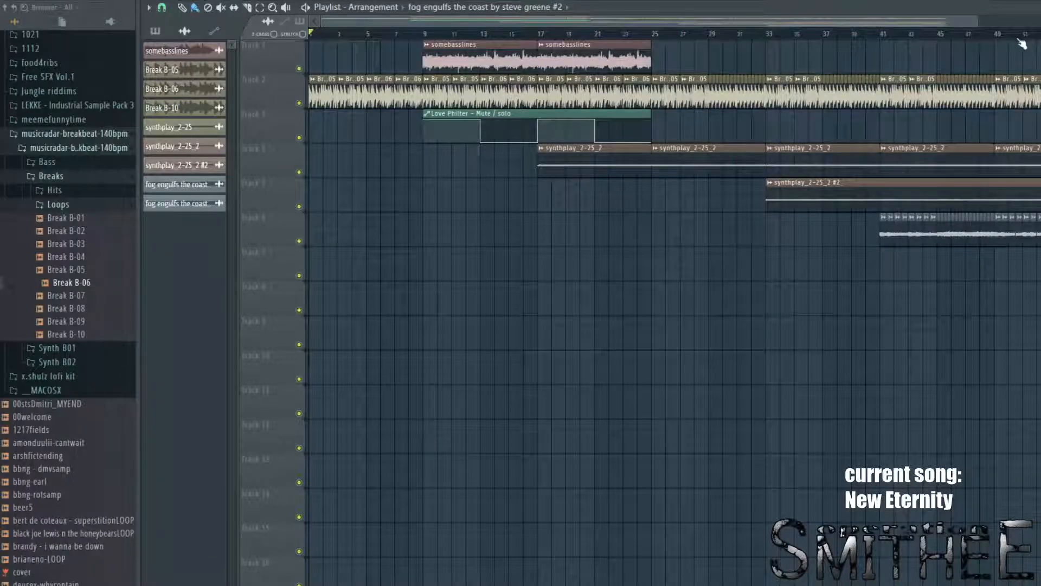
left_click_drag(981, 20, 557, 54)
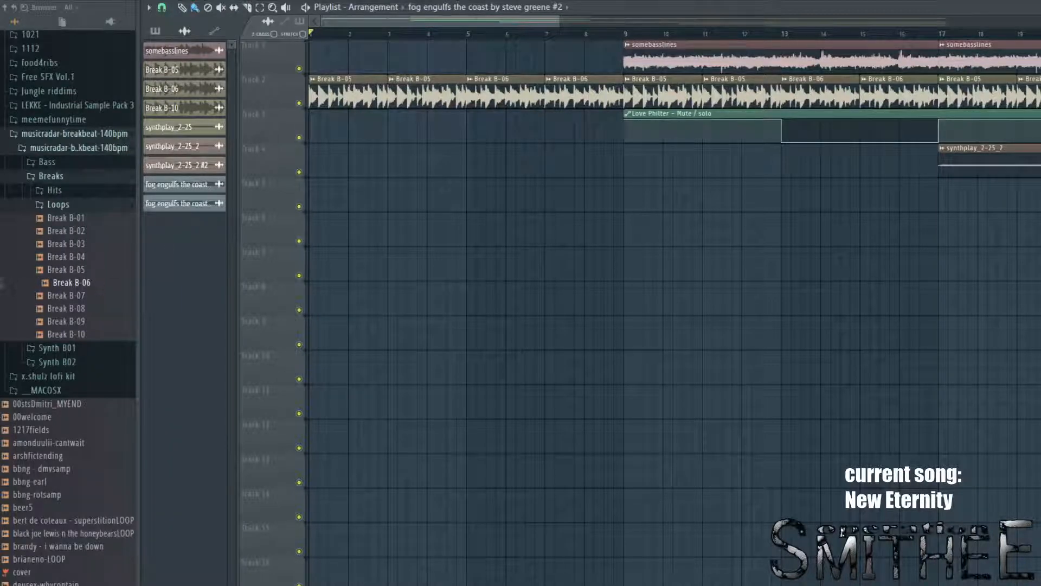
key("F9")
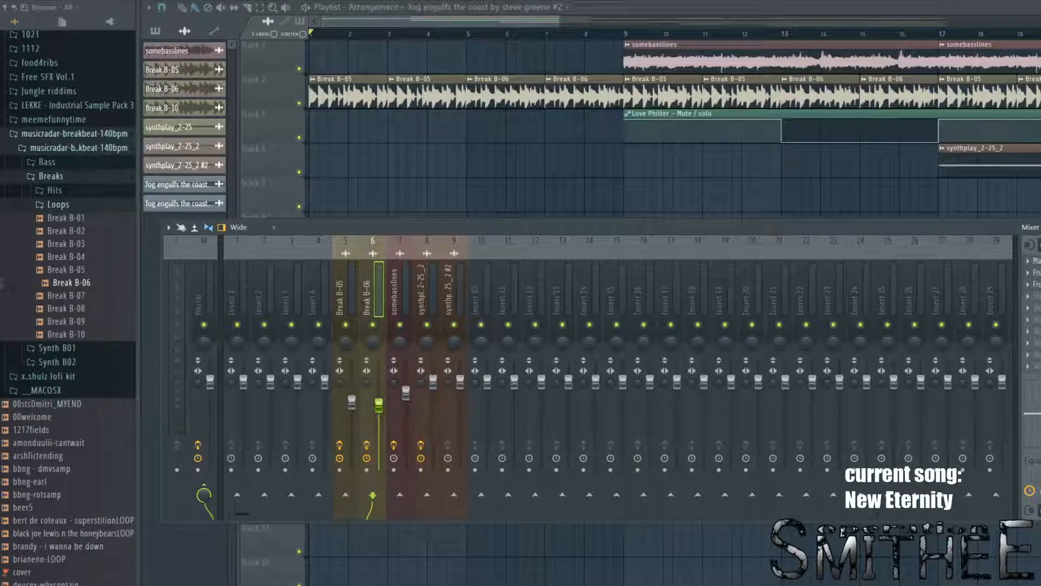
left_click(465, 36)
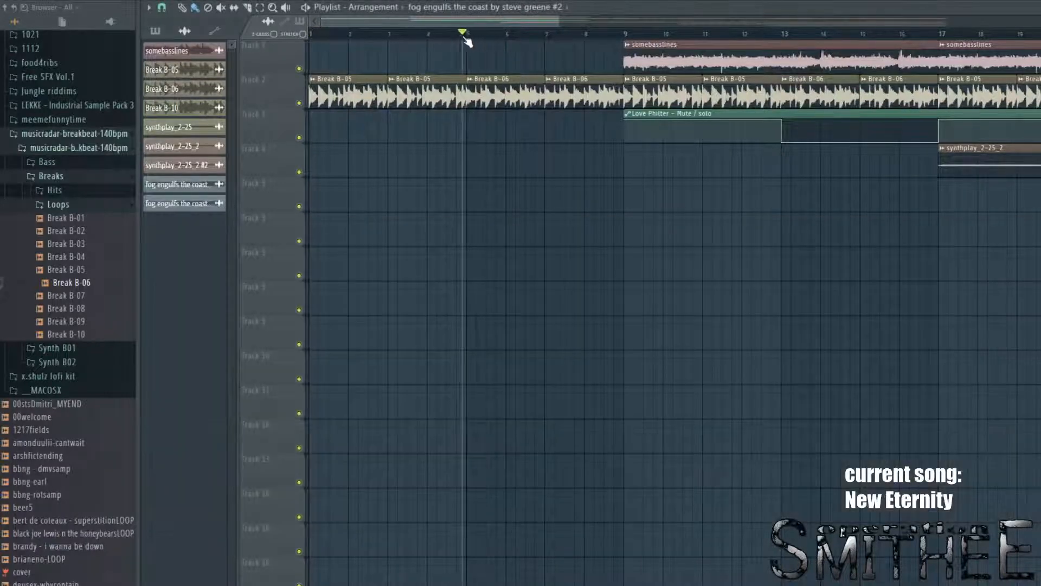
key("space")
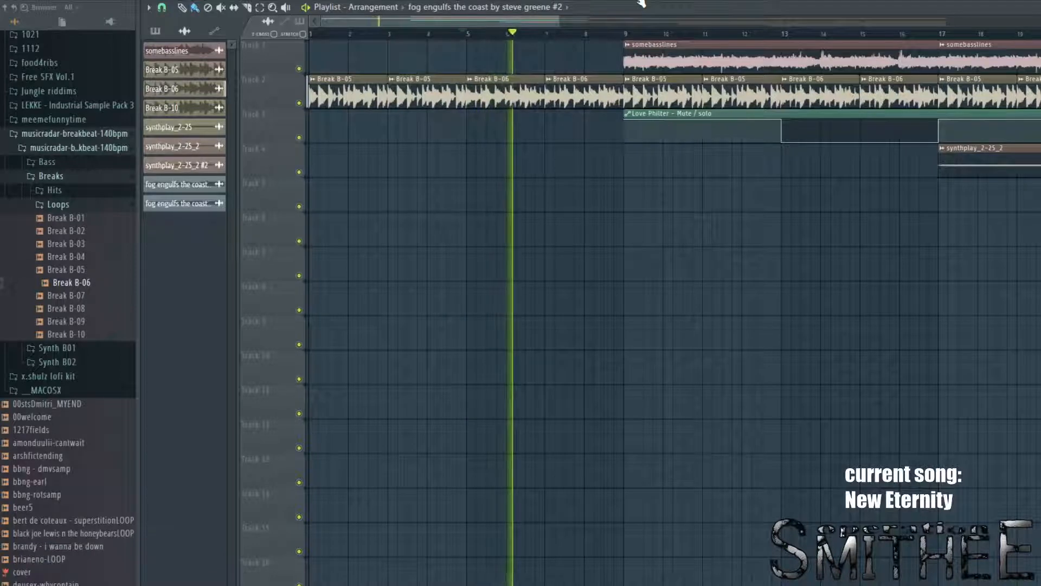
Step: Stop playback and open the sample settings of the first Break B-06 clip on Track 2
key("space")
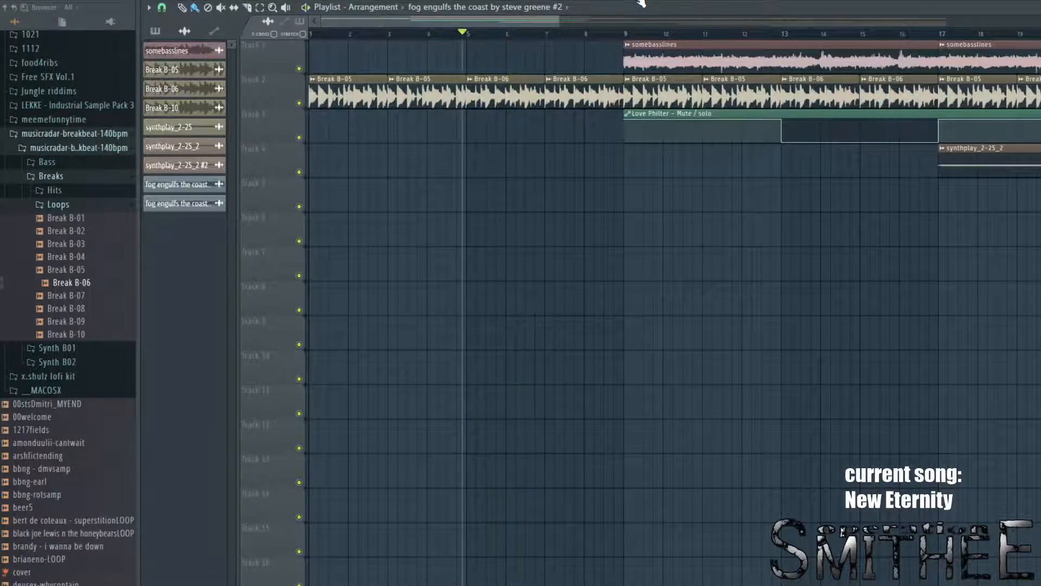
double_click(537, 81)
left_click_drag(387, 65, 485, 157)
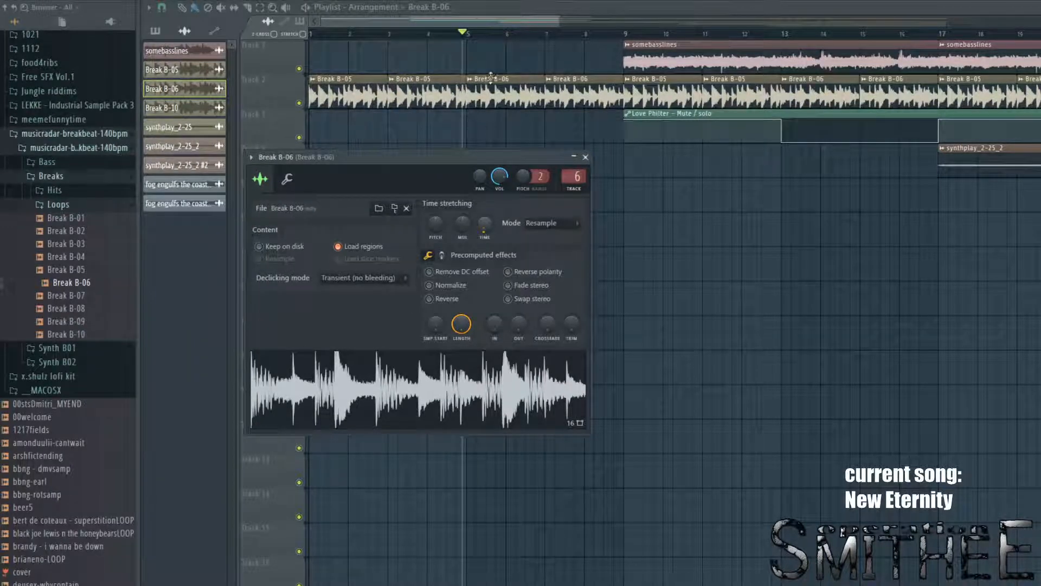
Step: Move the first Break B-06 clip off Track 2 and return it to its place at bar 5
left_click_drag(529, 80, 644, 217)
key("ctrl+z")
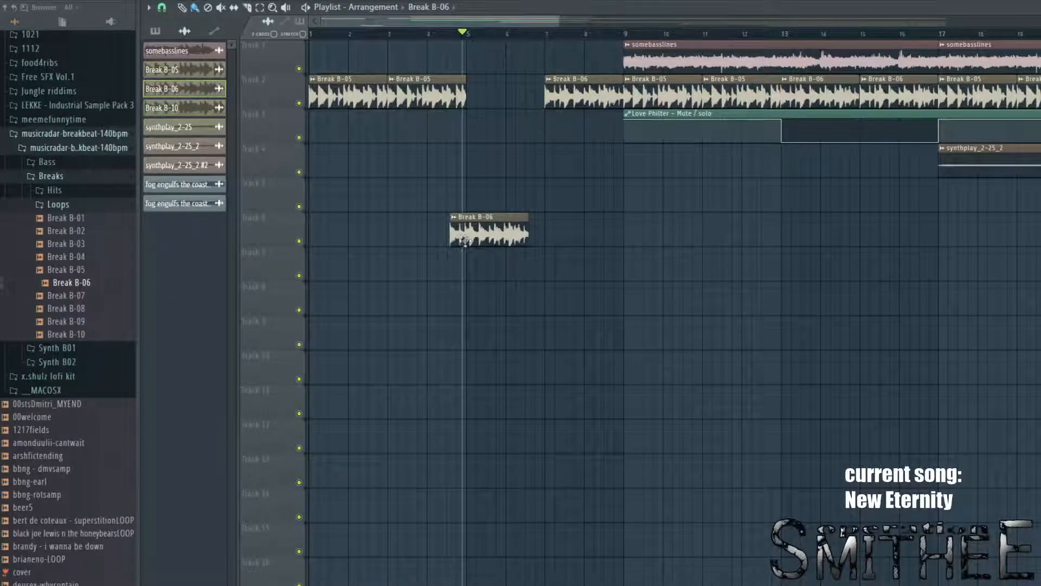
left_click_drag(488, 230, 518, 93)
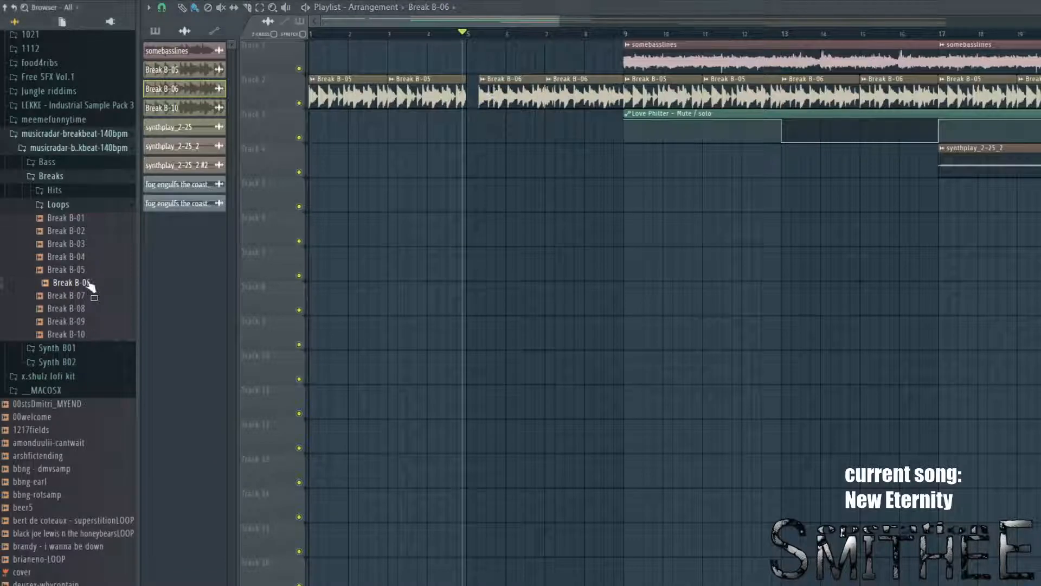
scroll(486, 69, "up", 3)
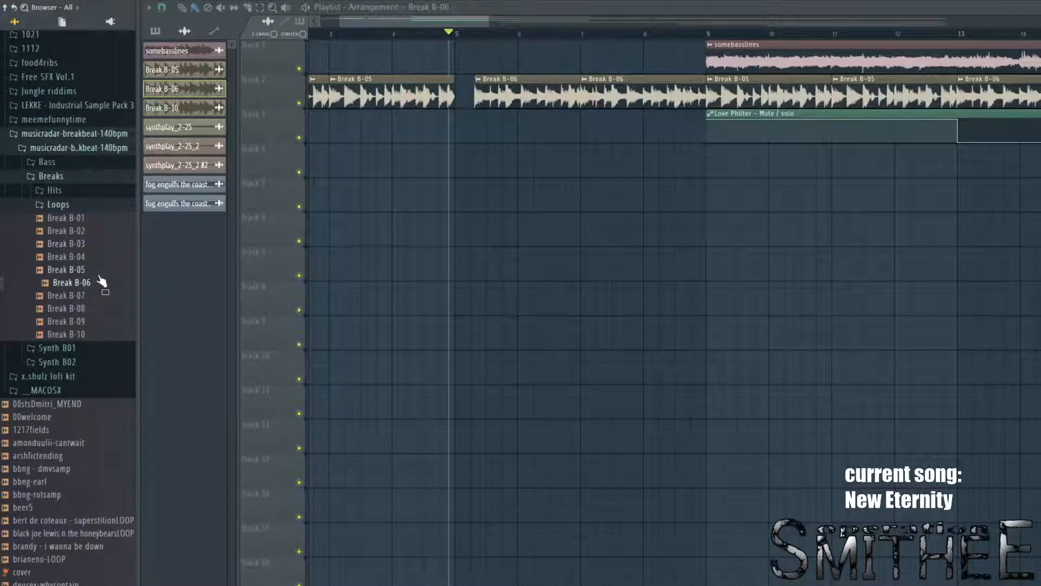
left_click_drag(550, 94, 530, 133)
scroll(496, 140, "up", 4)
scroll(434, 143, "up", 4)
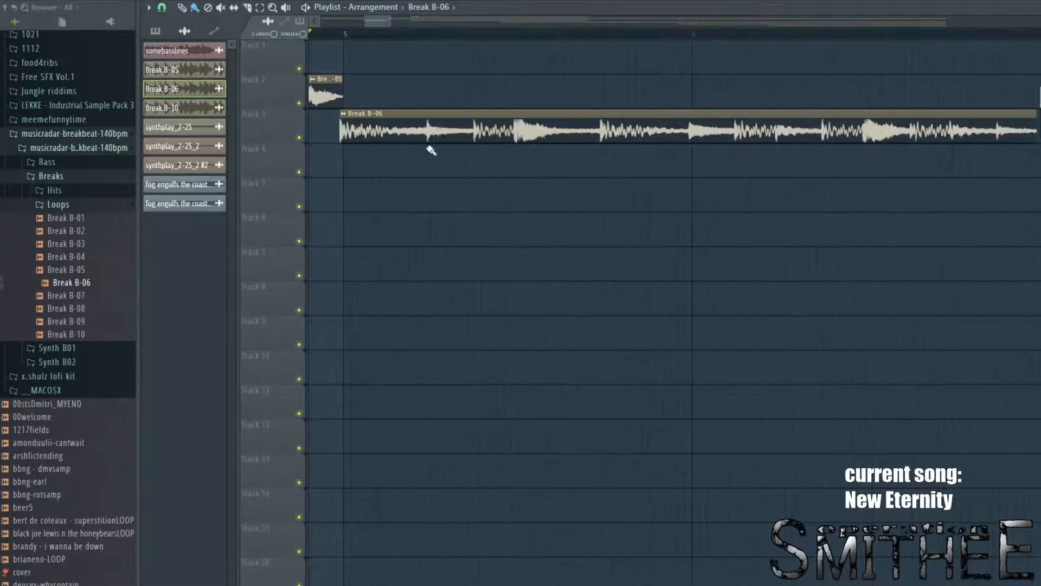
left_click_drag(431, 146, 440, 103)
scroll(442, 163, "down", 3)
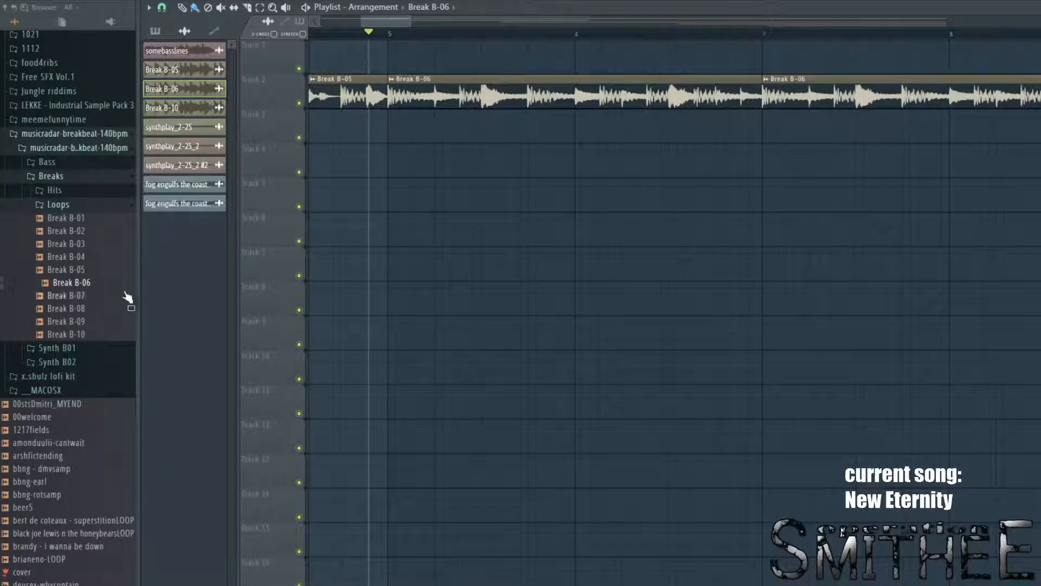
Step: Play the arrangement from bar 9, where the first somebasslines clip begins, and stop after about two bars
scroll(600, 220, "down", 4)
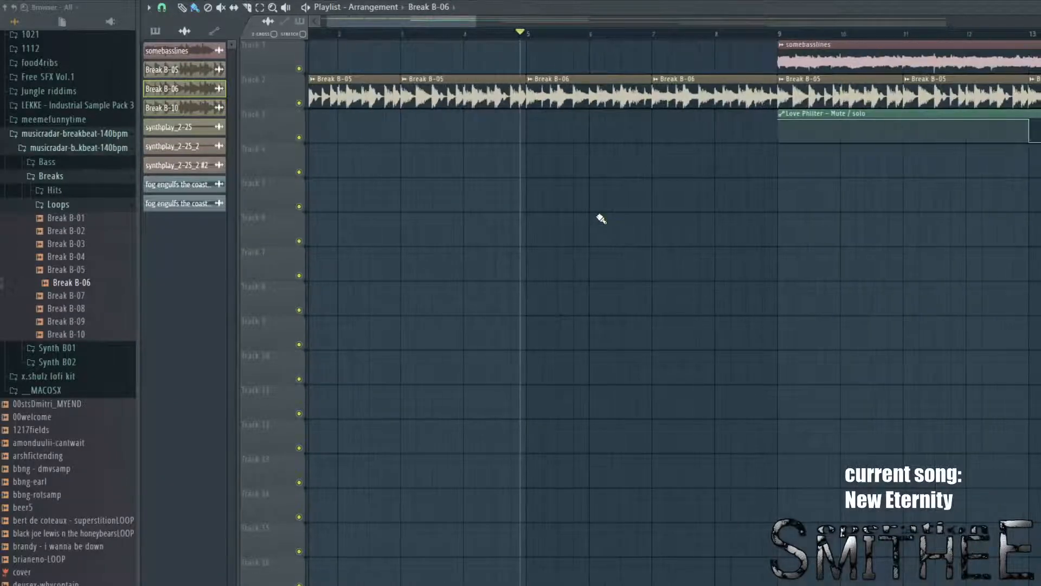
scroll(598, 215, "down", 3)
left_click_drag(505, 35, 474, 264)
scroll(487, 269, "down", 3)
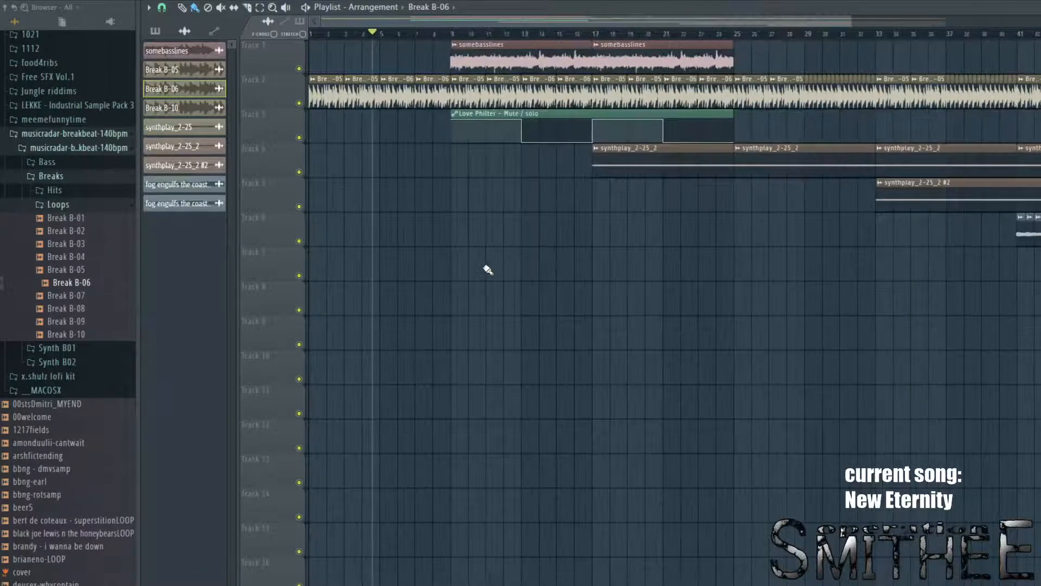
scroll(486, 270, "down", 2)
left_click_drag(427, 36, 425, 93)
scroll(457, 46, "up", 4)
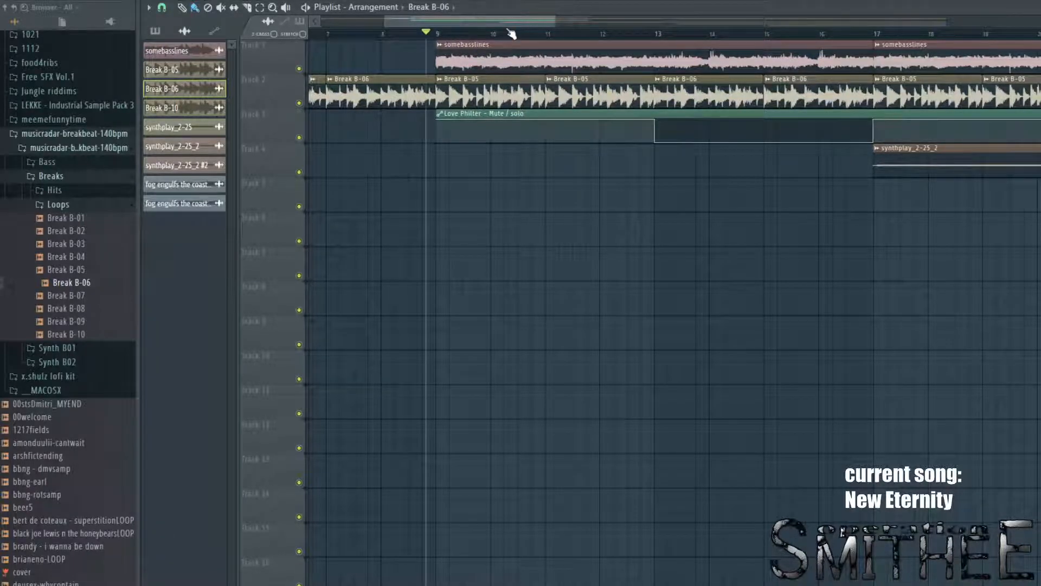
left_click_drag(444, 33, 437, 34)
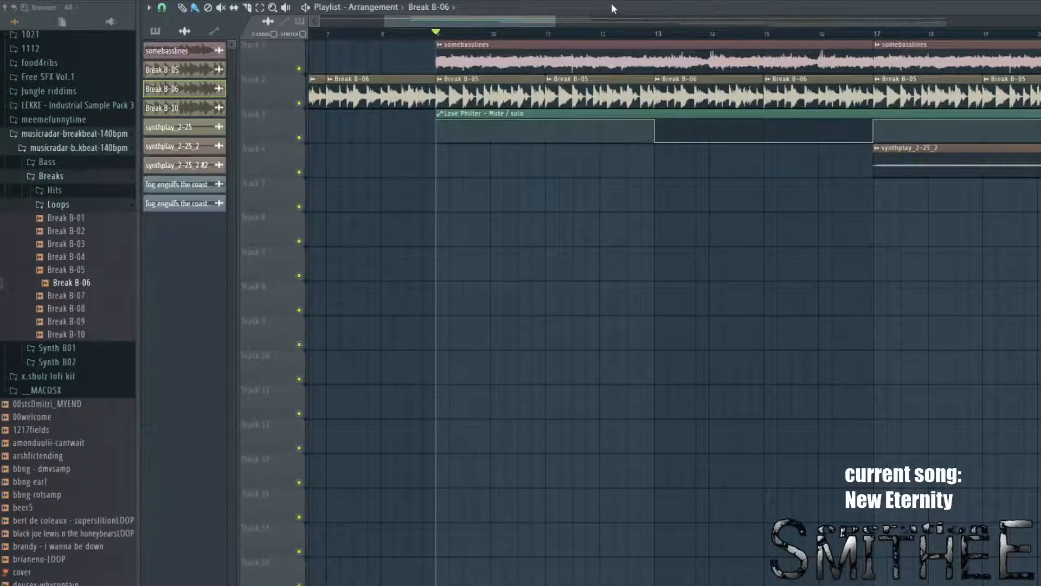
key("F9")
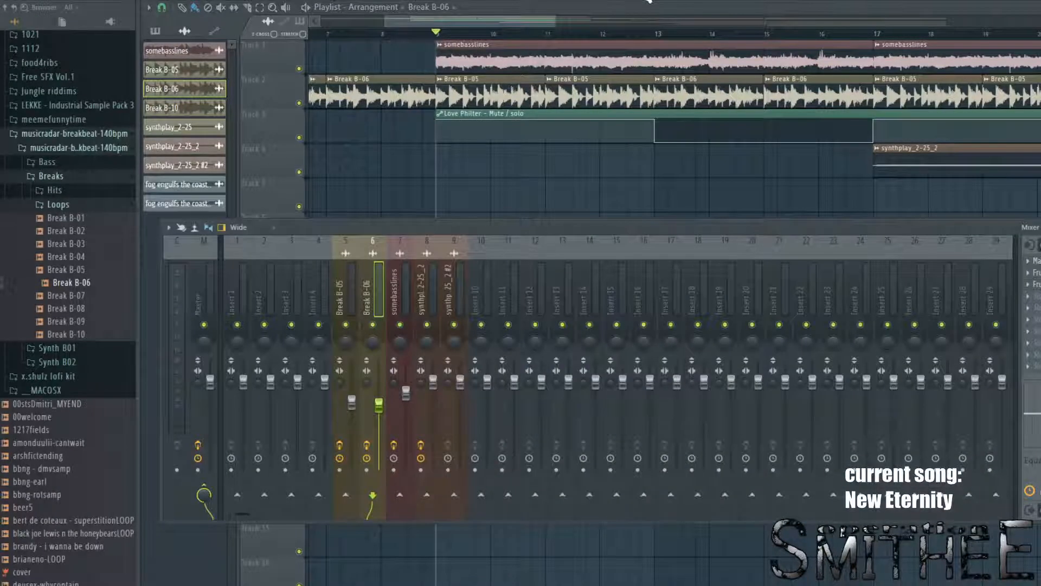
key("F9")
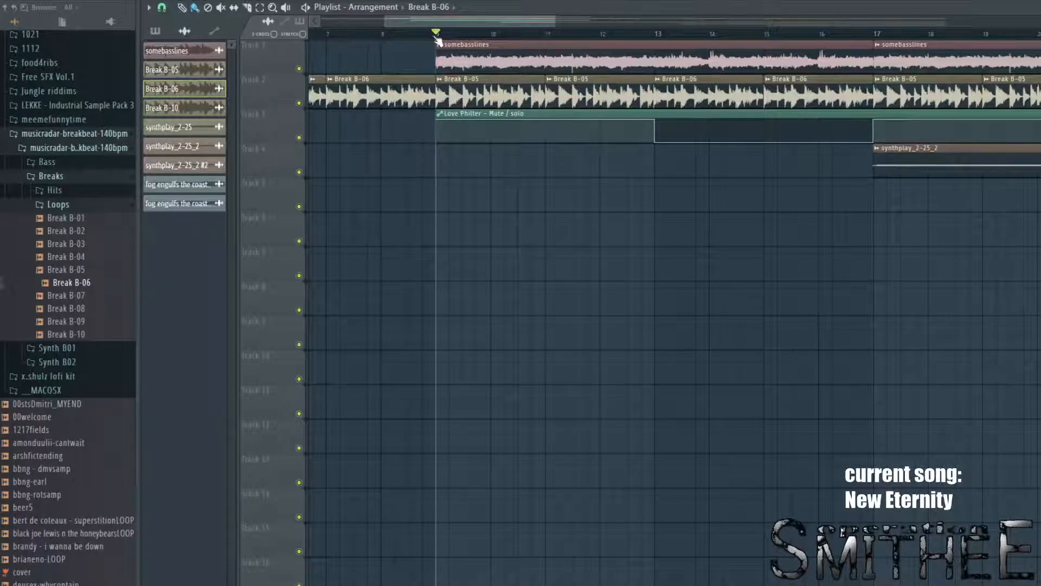
left_click_drag(437, 36, 437, 34)
key("space")
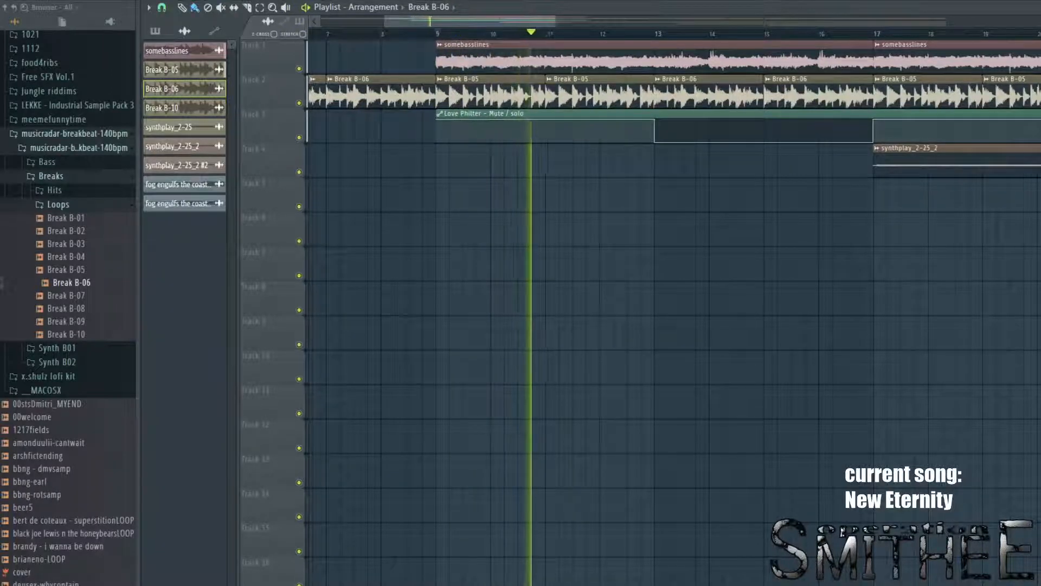
key("space")
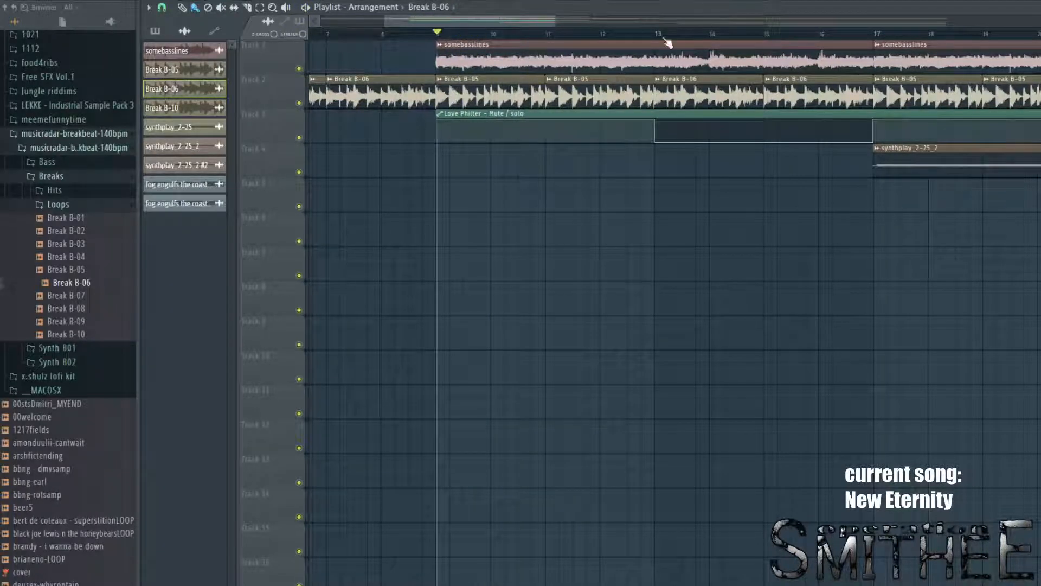
Step: Switch the Channel rack filter from Audio to All to show every channel, and close the rack
key("F6")
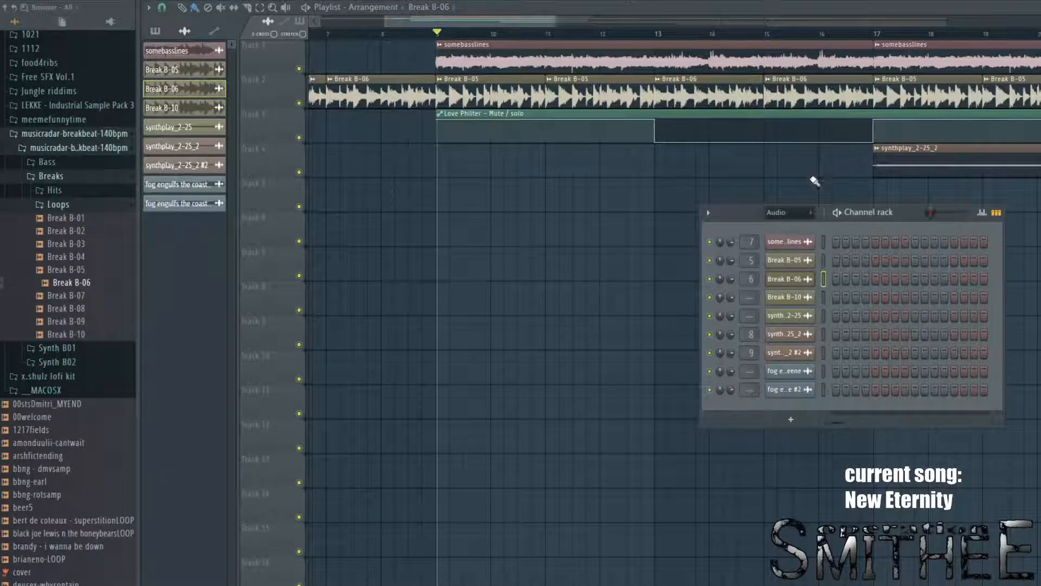
left_click(779, 210)
left_click(777, 229)
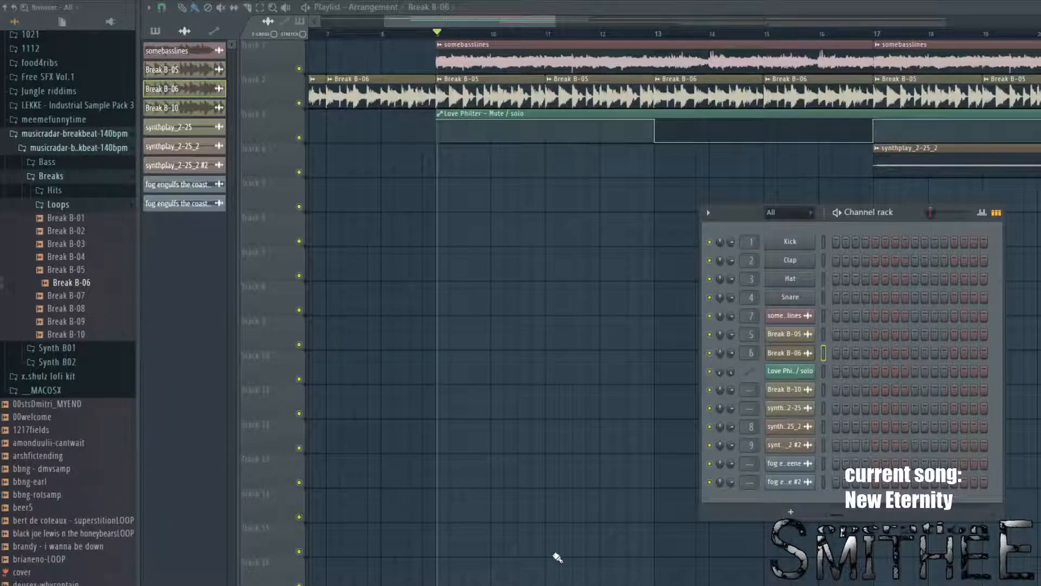
key("F6")
Step: Select the somebasslines mixer track and briefly play the arrangement from bar 9
scroll(659, 255, "down", 4)
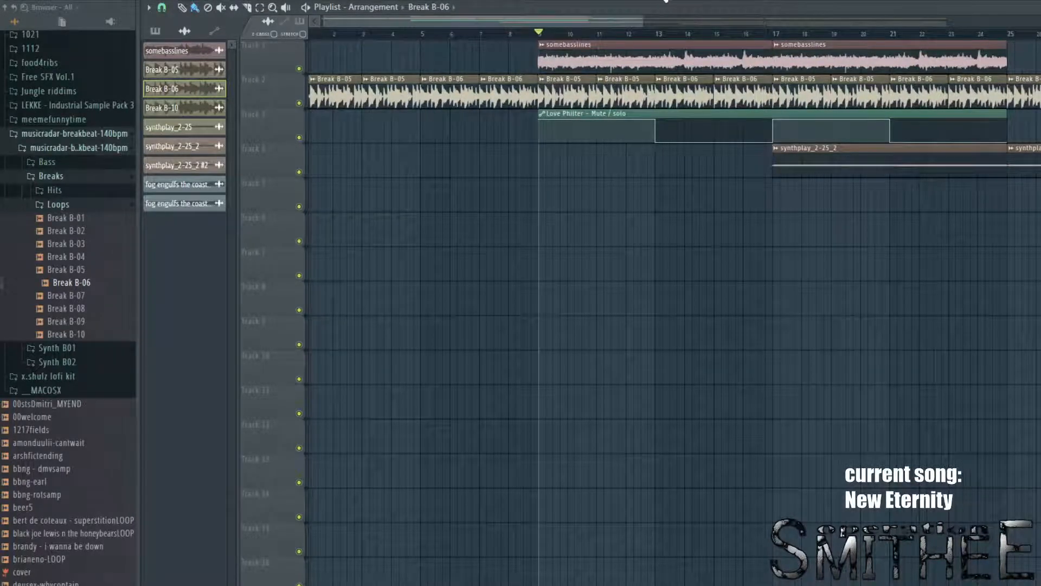
key("F9")
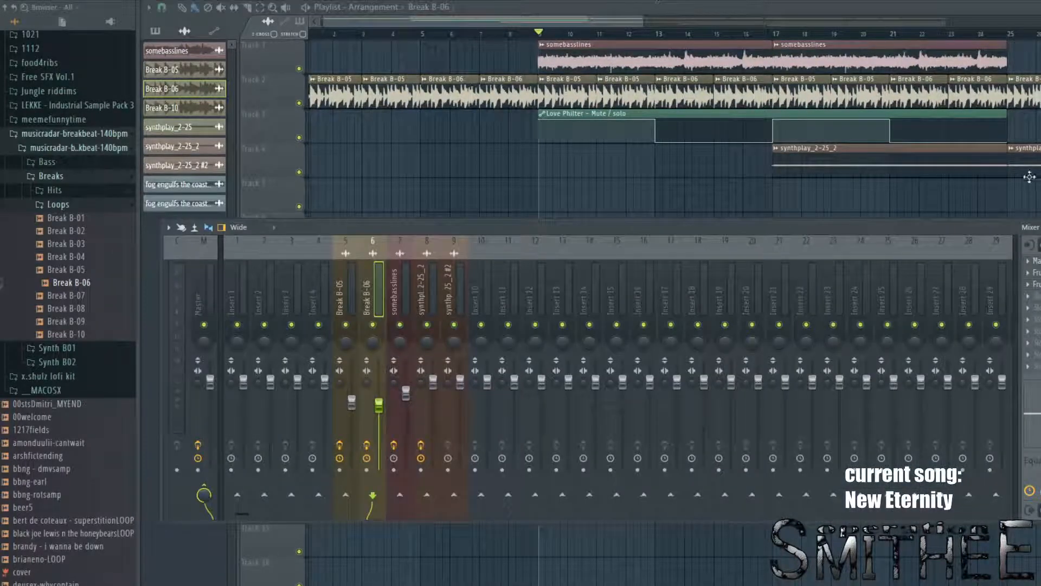
left_click(399, 313)
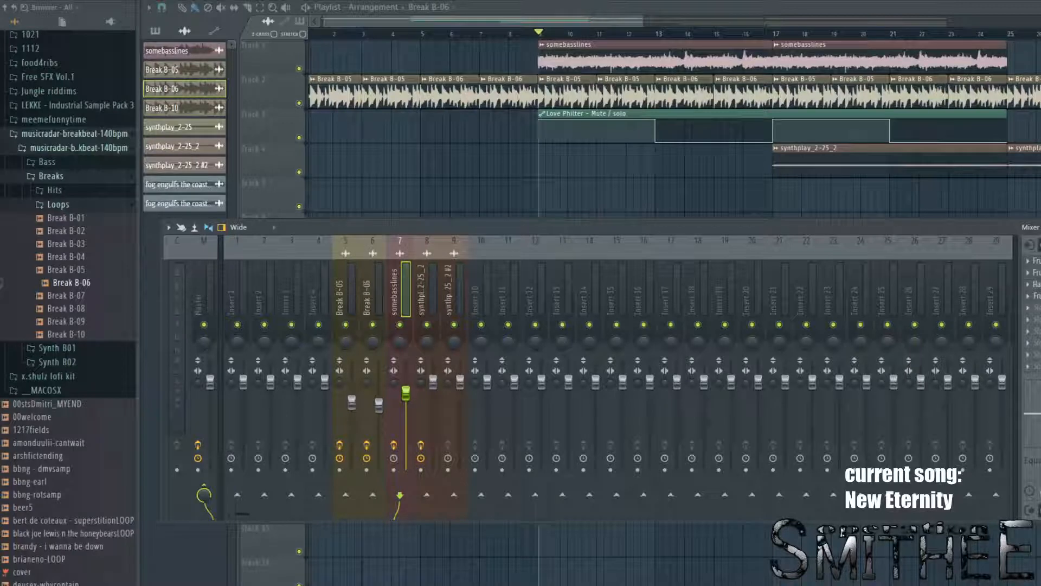
key("space")
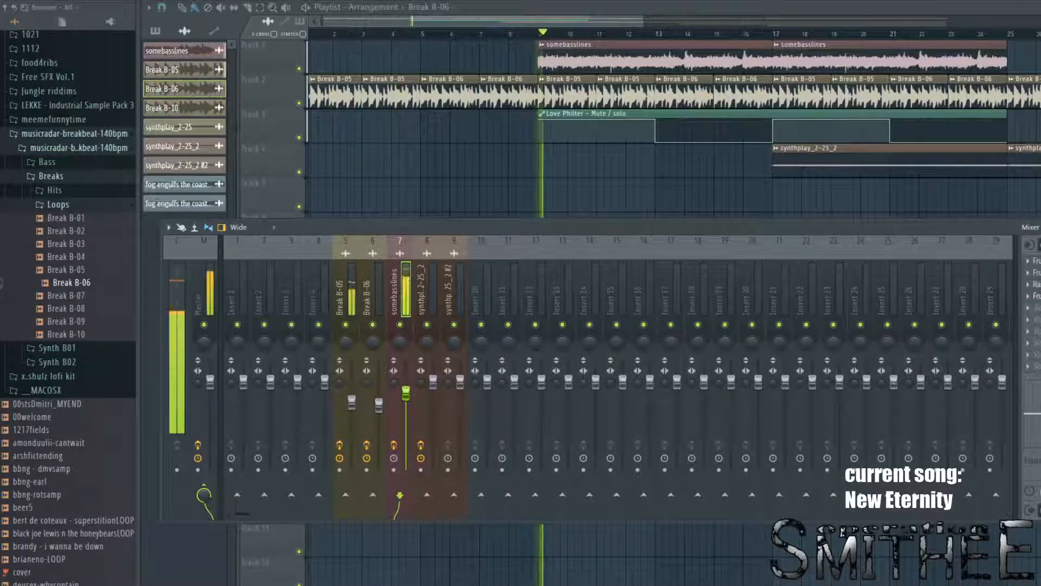
key("space")
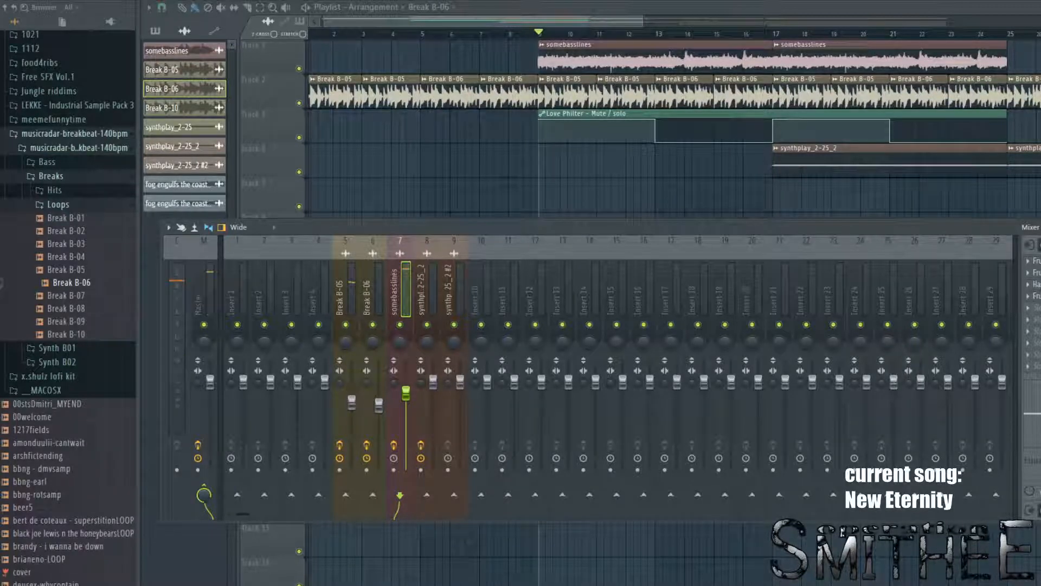
Step: Mute Tracks 2, 3 and 4 and play the somebasslines clip alone from bar 9 with the mixer shown
left_click(297, 104)
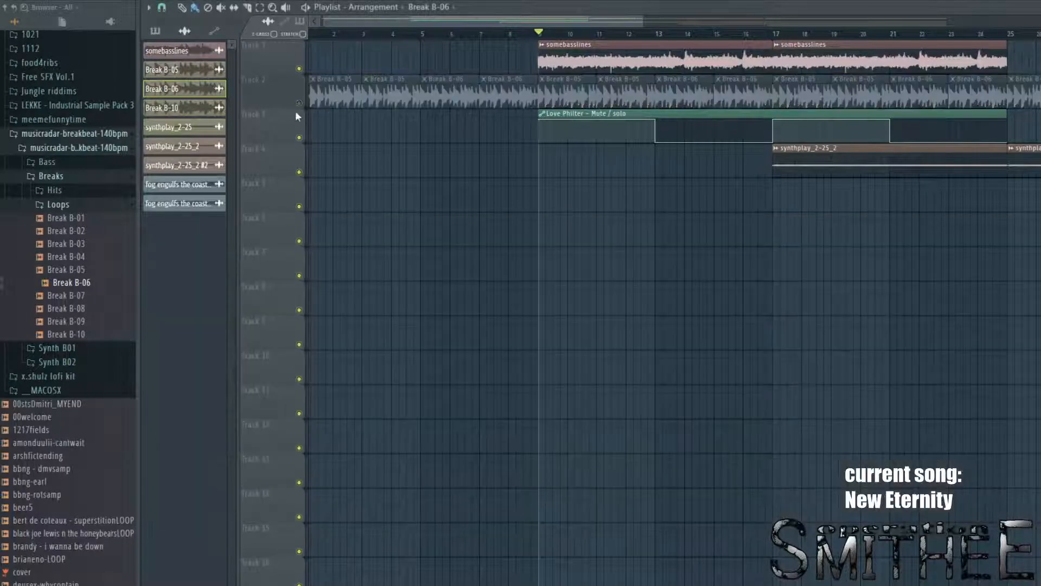
left_click(299, 138)
left_click(298, 172)
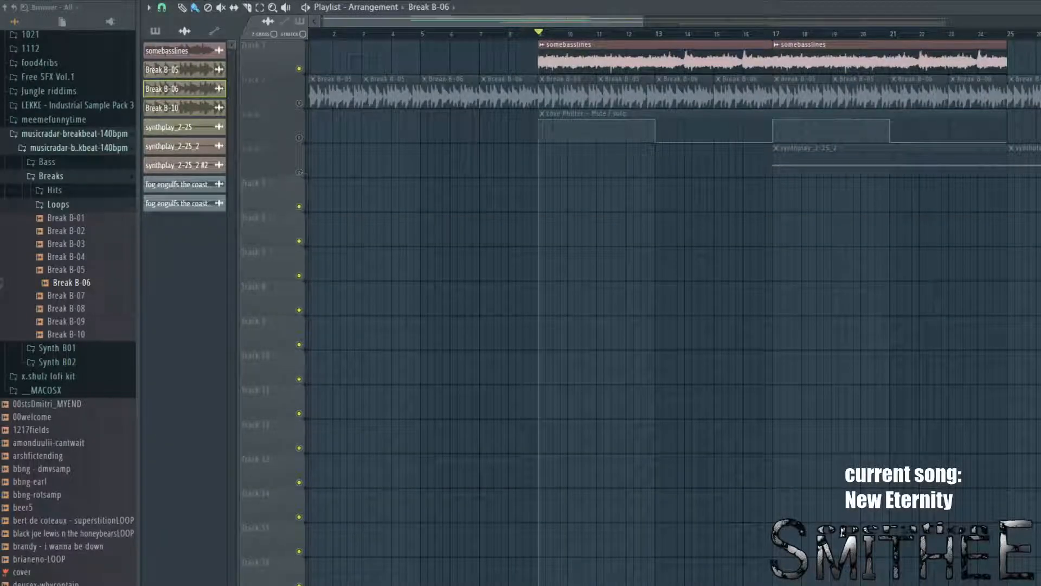
key("F9")
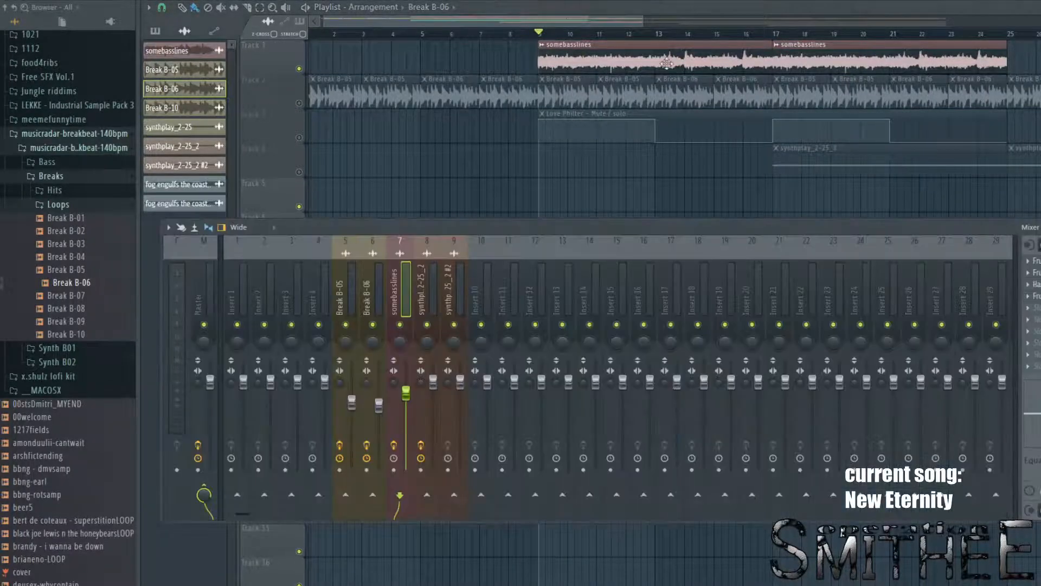
key("space")
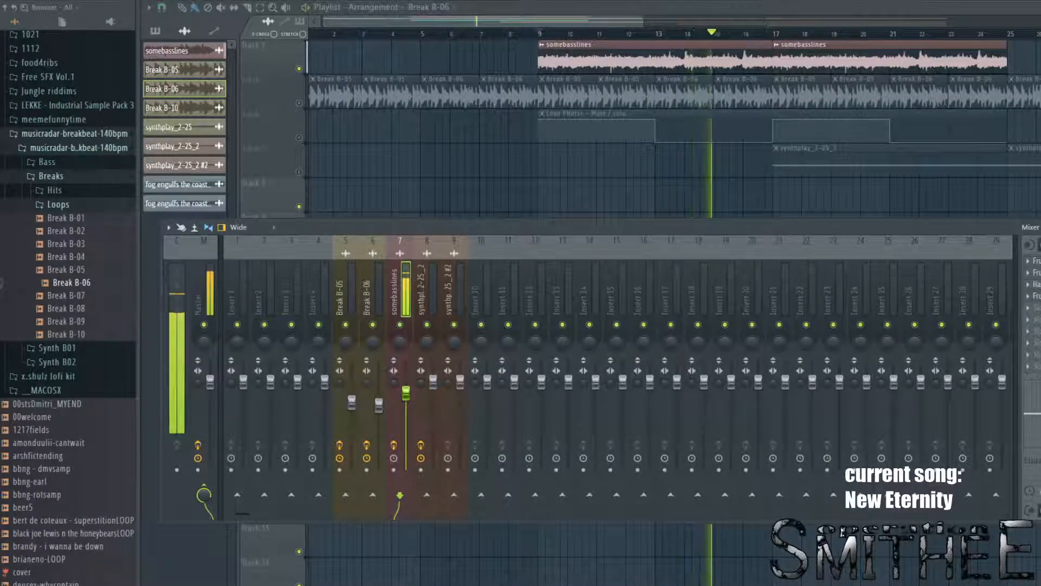
key("space")
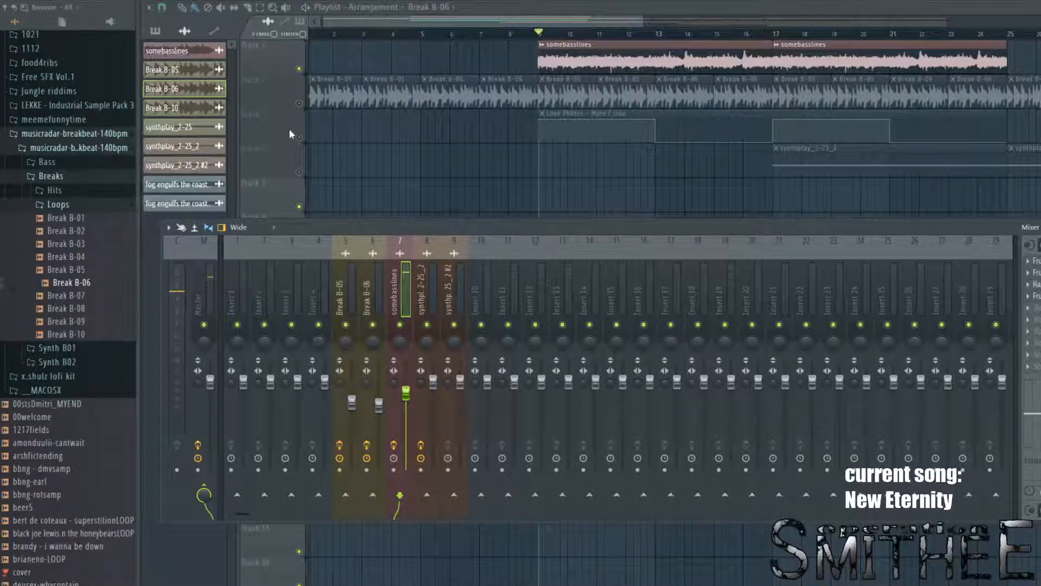
Step: Unmute Track 3 and play somebasslines from bar 9 with the Love Philter mute/solo automation active
key("F9")
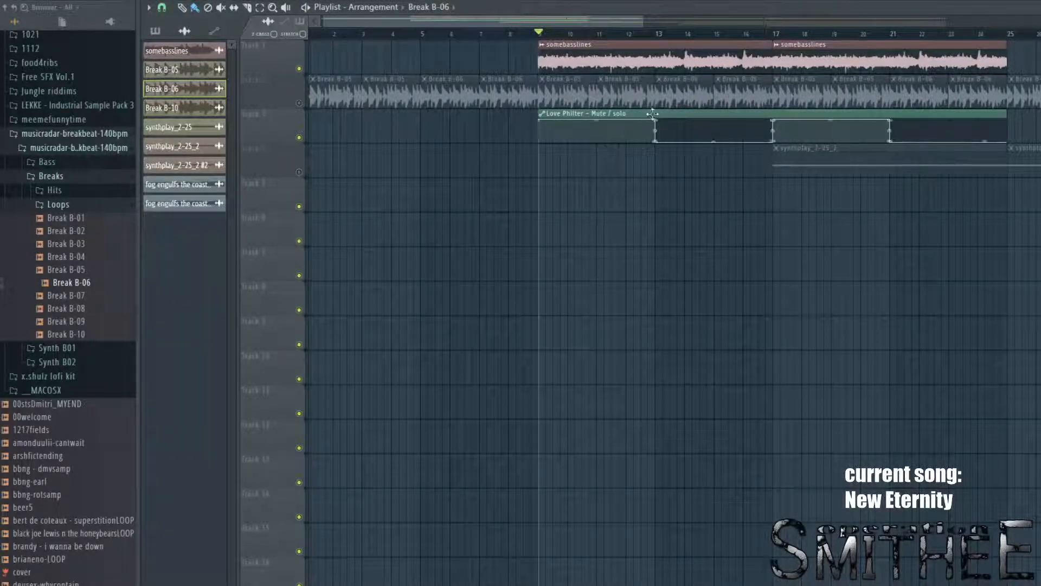
scroll(660, 126, "up", 3)
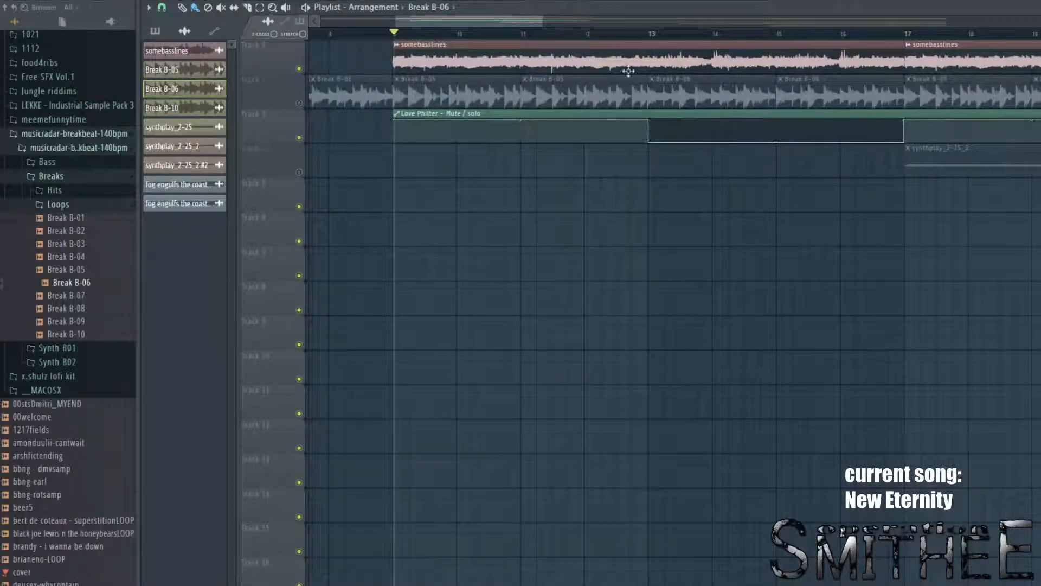
key("space")
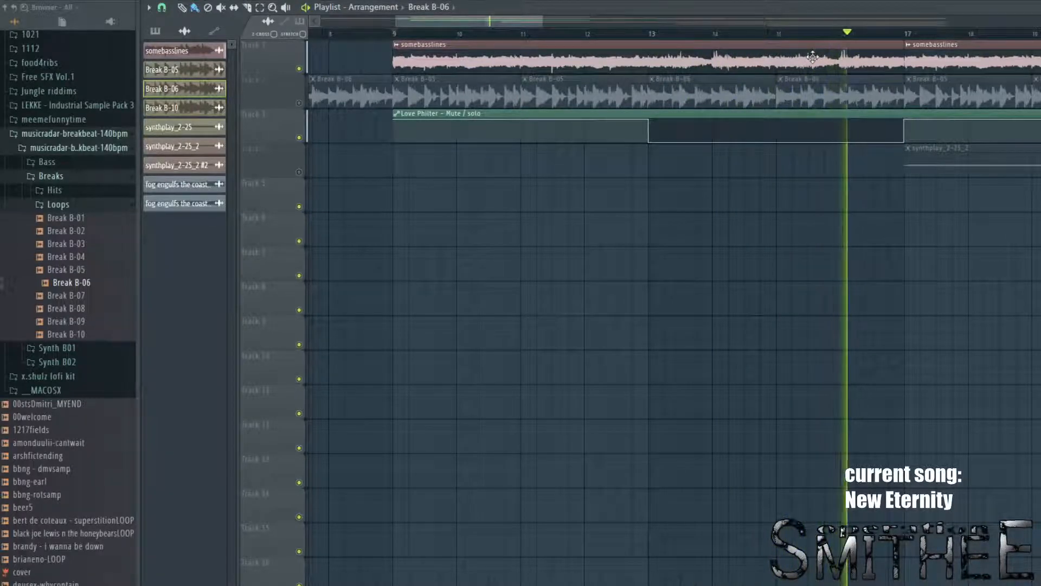
key("space")
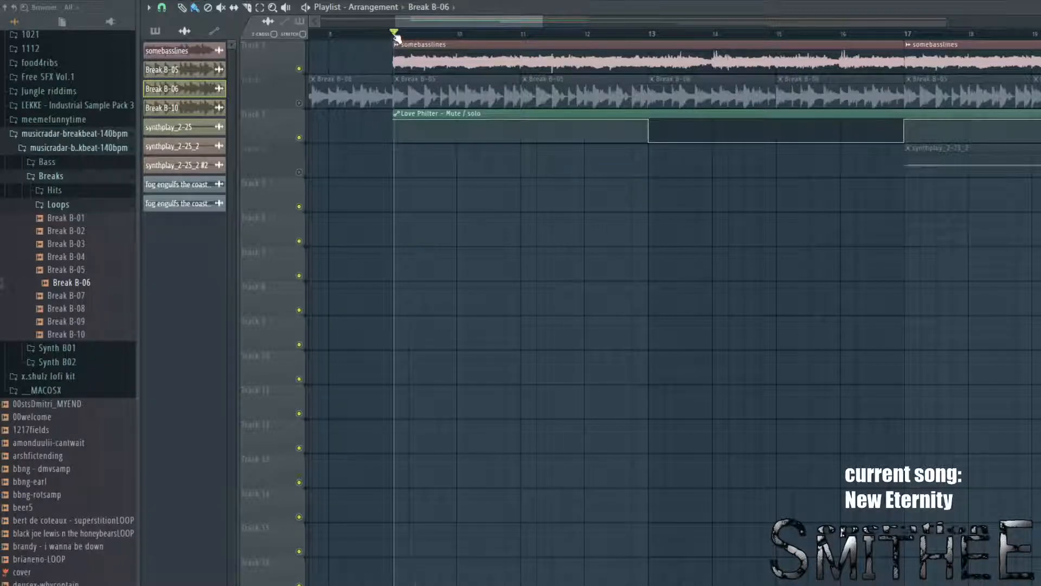
Step: Unmute the drum loops on Track 2, keep Track 1 enabled, and set the playback position just before bar 13
left_click_drag(395, 34, 702, 113)
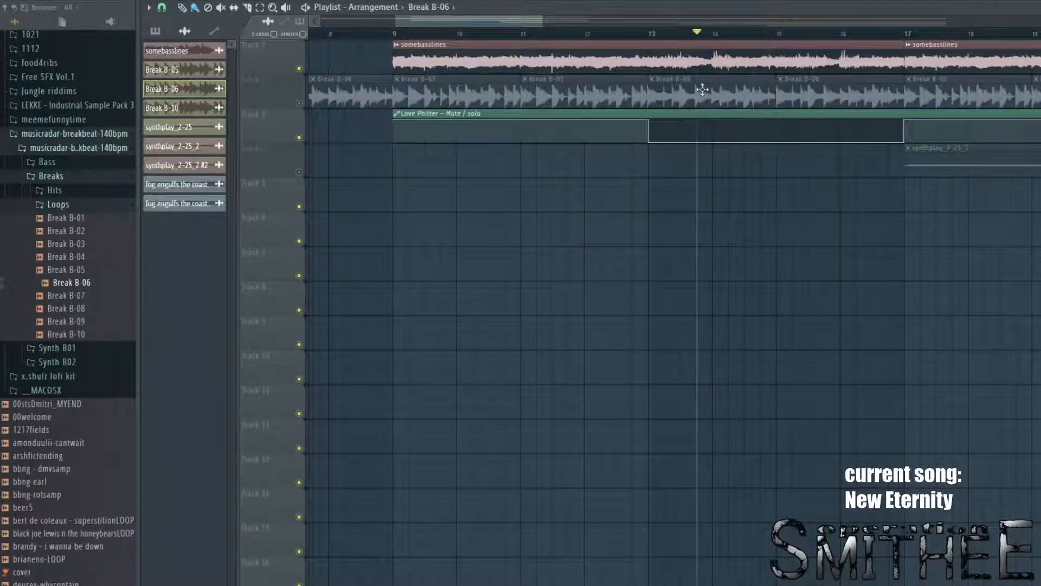
left_click(299, 103)
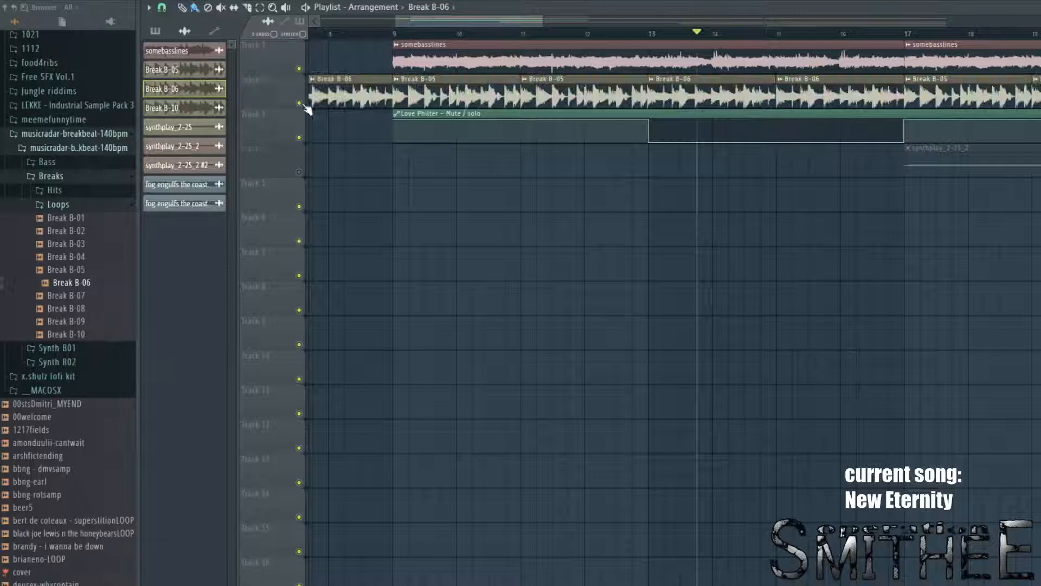
left_click(299, 68)
left_click_drag(411, 36, 626, 197)
left_click(298, 68)
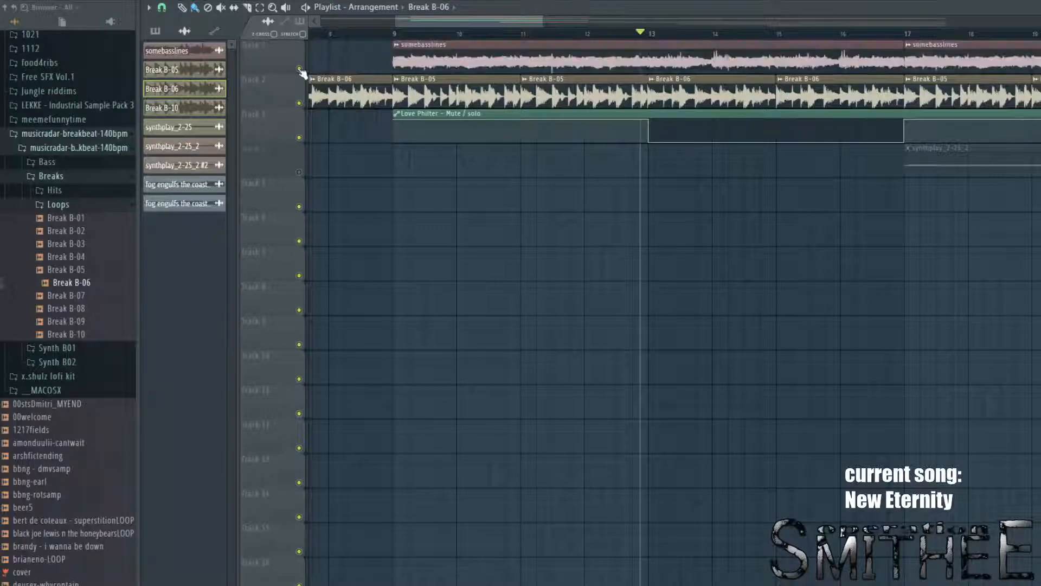
scroll(780, 158, "down", 4)
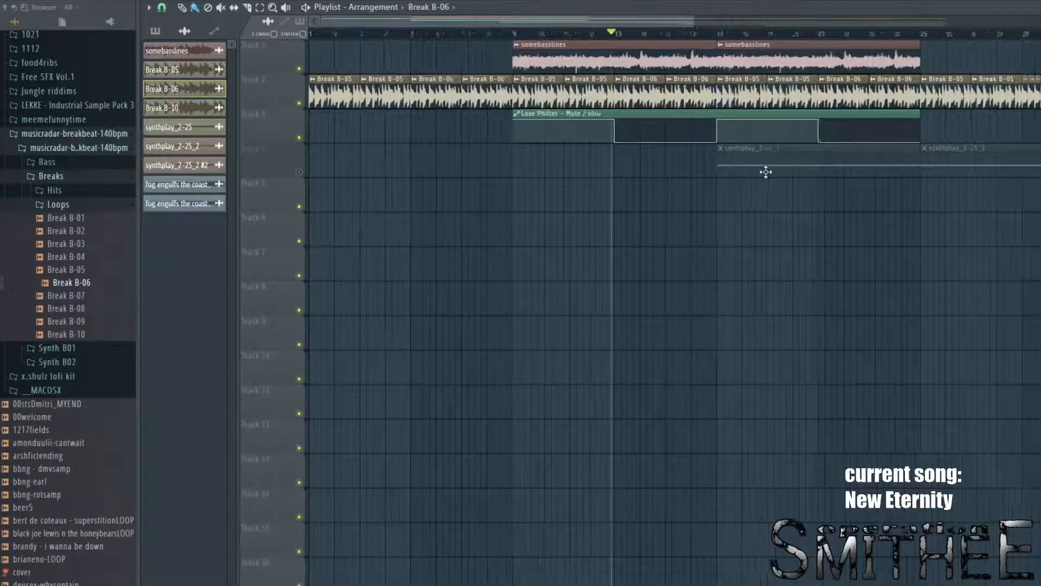
Step: Unmute Track 4, mute Tracks 1, 2 and 3, and play synthplay_2-25_2 alone from just before bar 17
scroll(765, 172, "down", 1)
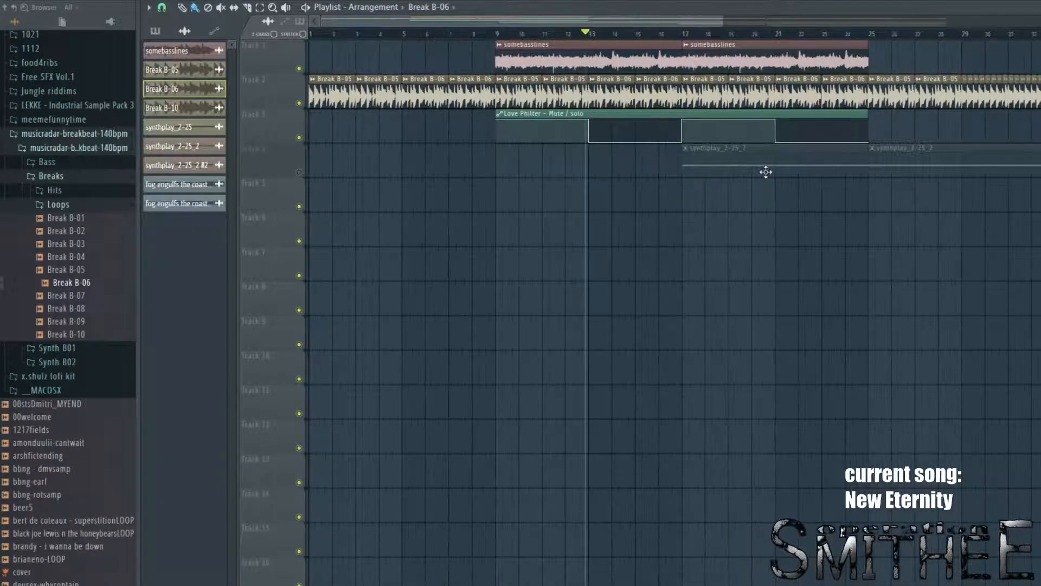
left_click(298, 172)
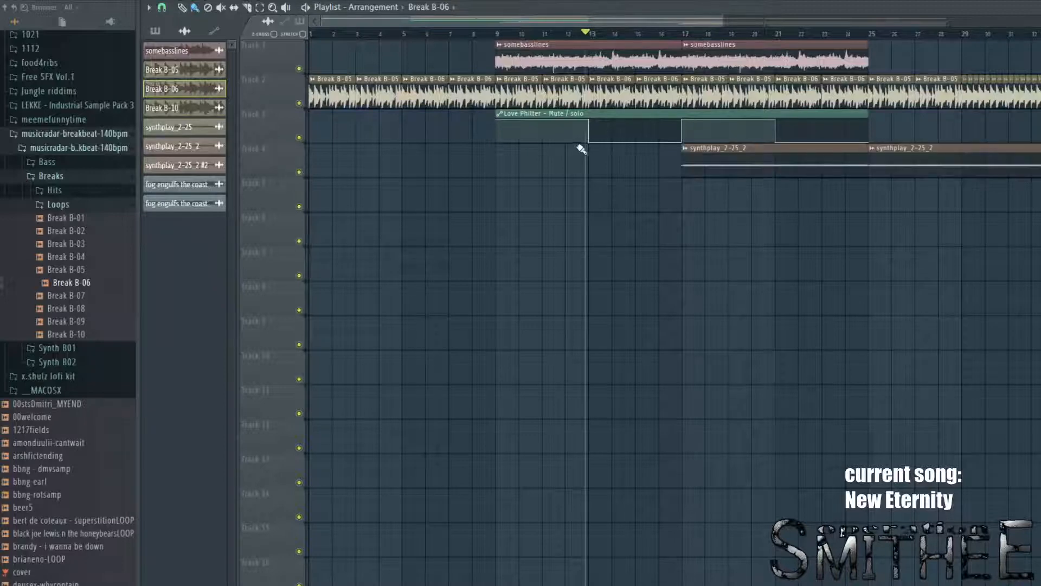
left_click(680, 34)
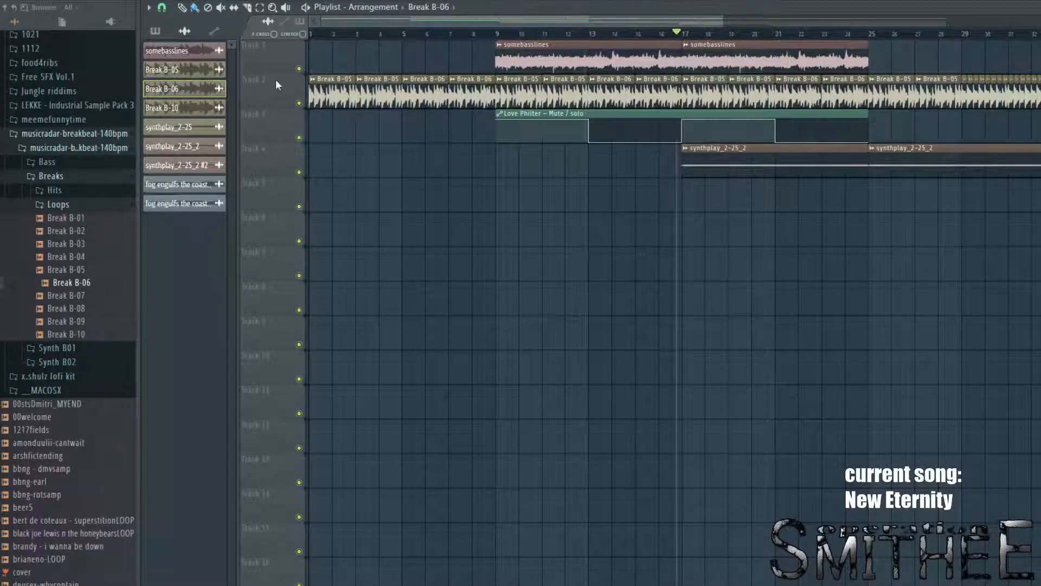
left_click(298, 69)
left_click(299, 103)
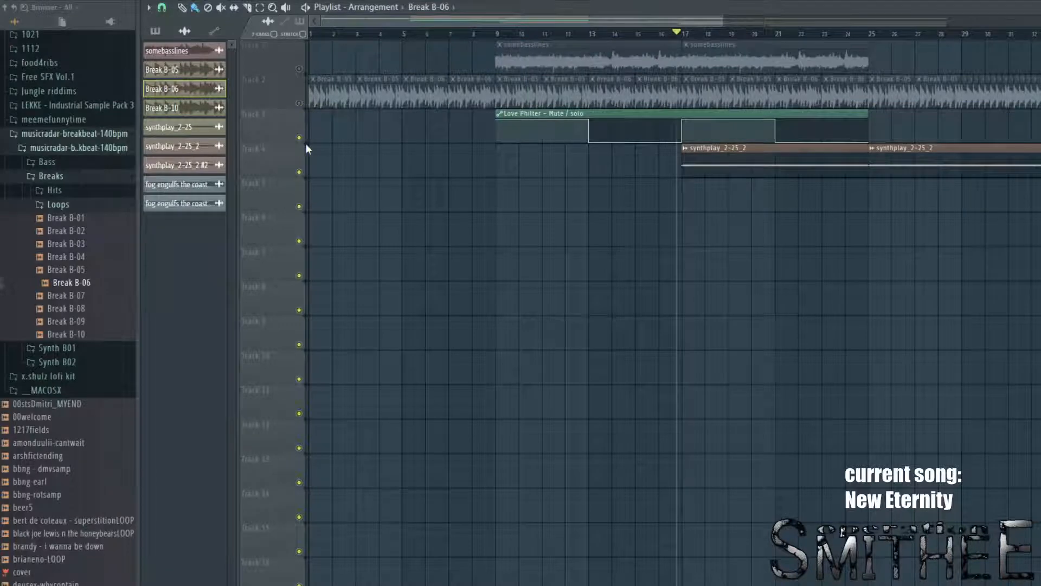
left_click(299, 137)
key("space")
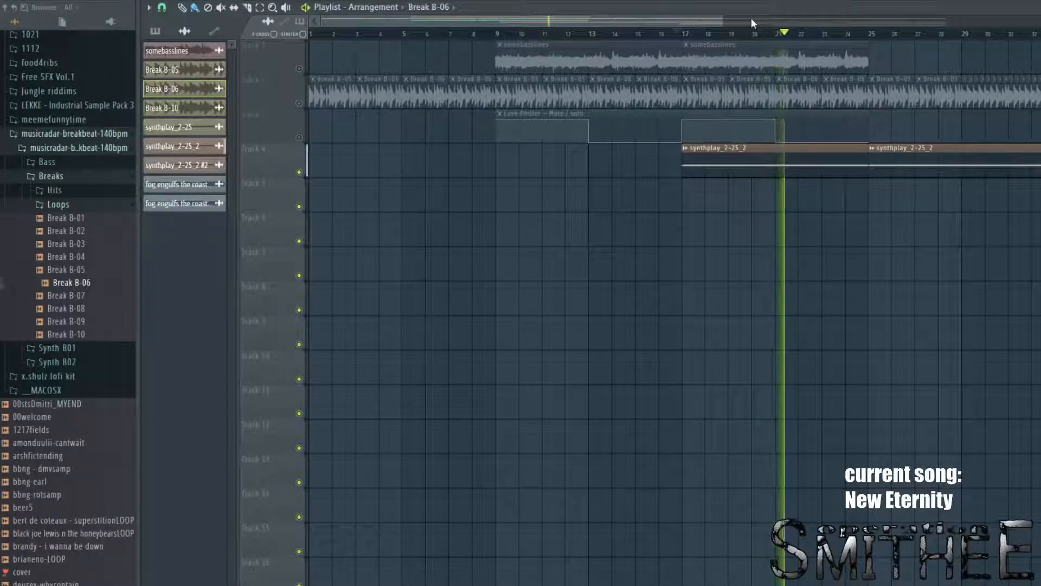
Step: Show the channel rack and mixer, select the synthplay_2-25_2 mixer track, and stop playback
left_click_drag(722, 21, 859, 4)
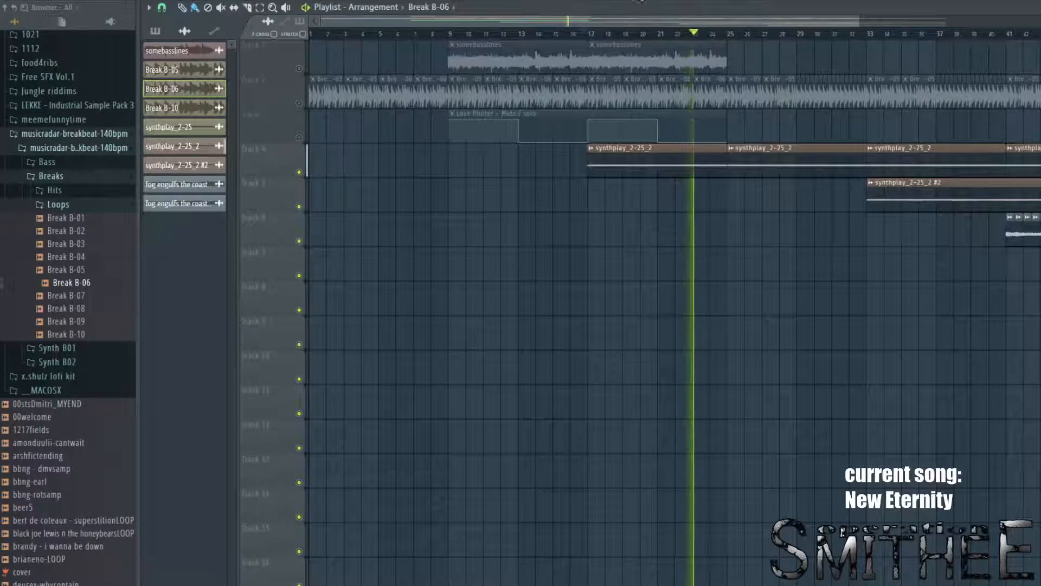
key("F6")
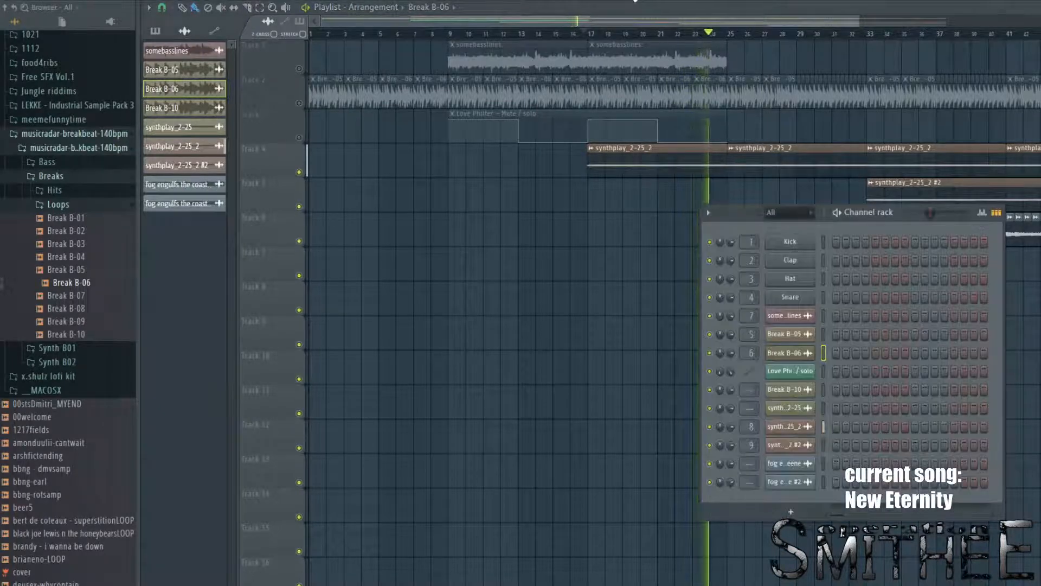
key("F9")
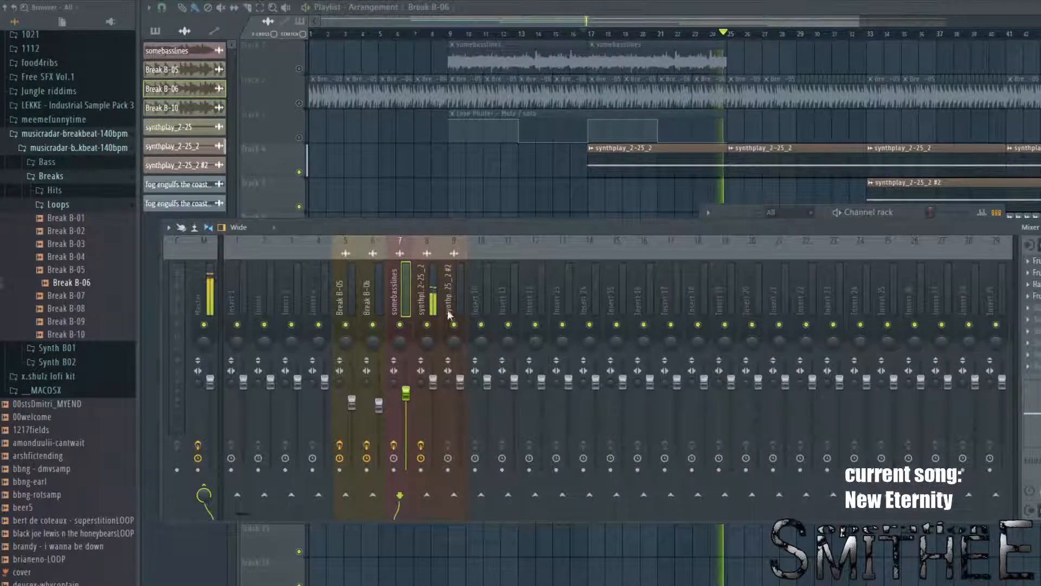
left_click(434, 292)
key("space")
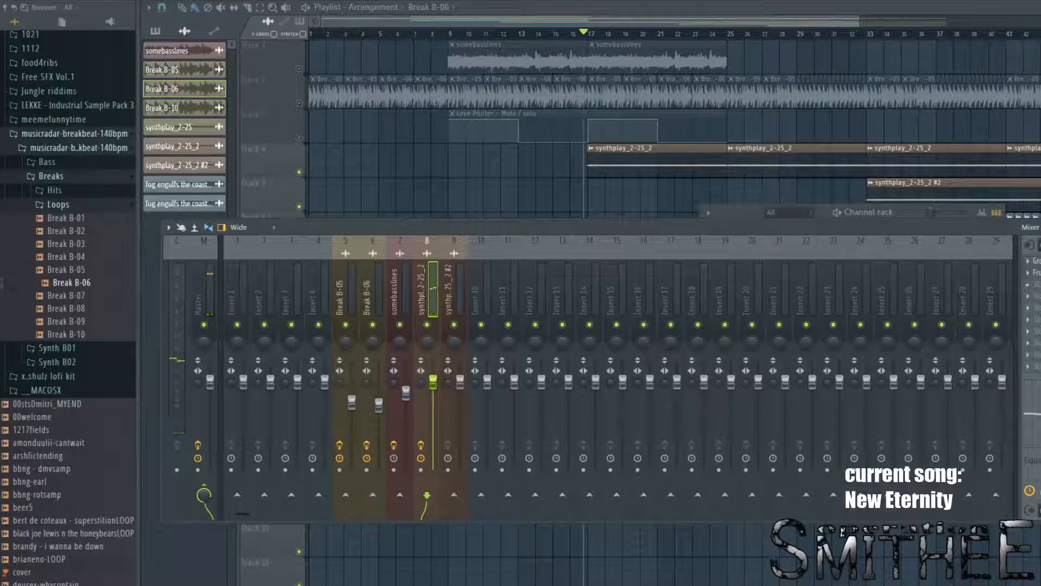
Step: Open Fruity Love Philter on the synthplay_2-25_2 track and look through its filter units, ending on unit 1
left_click(1035, 273)
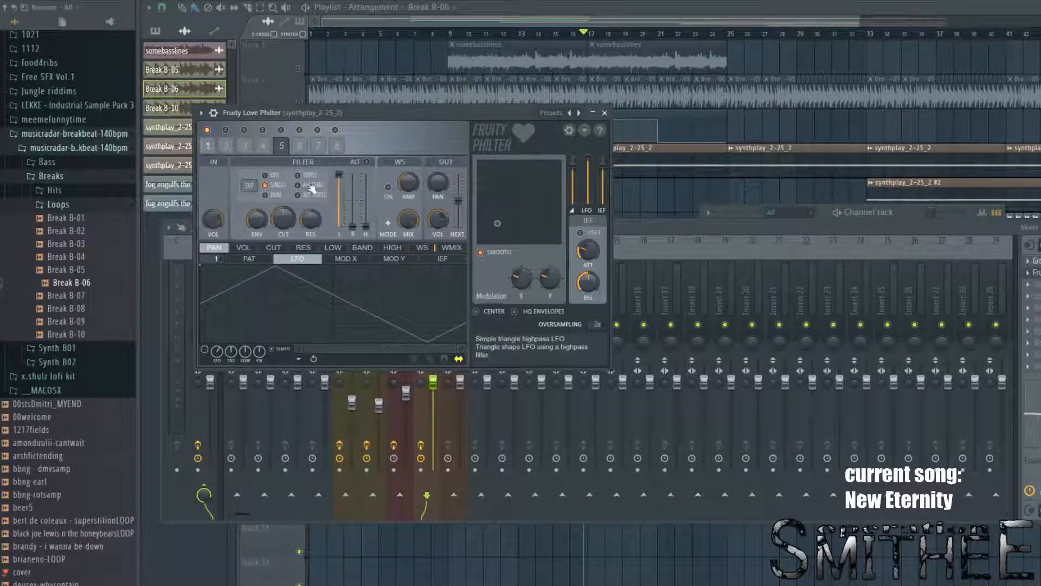
left_click(214, 148)
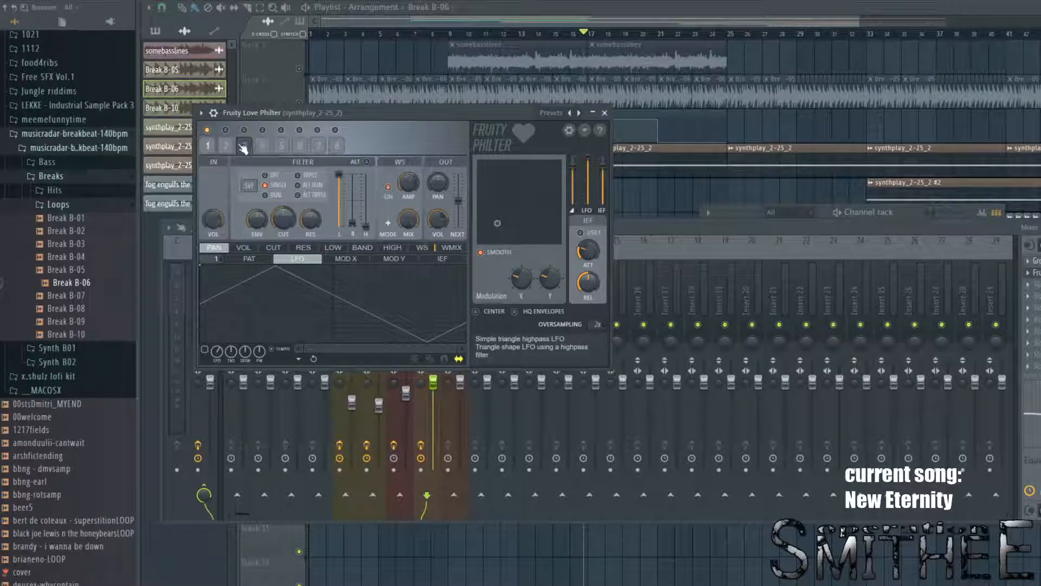
left_click(230, 148)
left_click(208, 145)
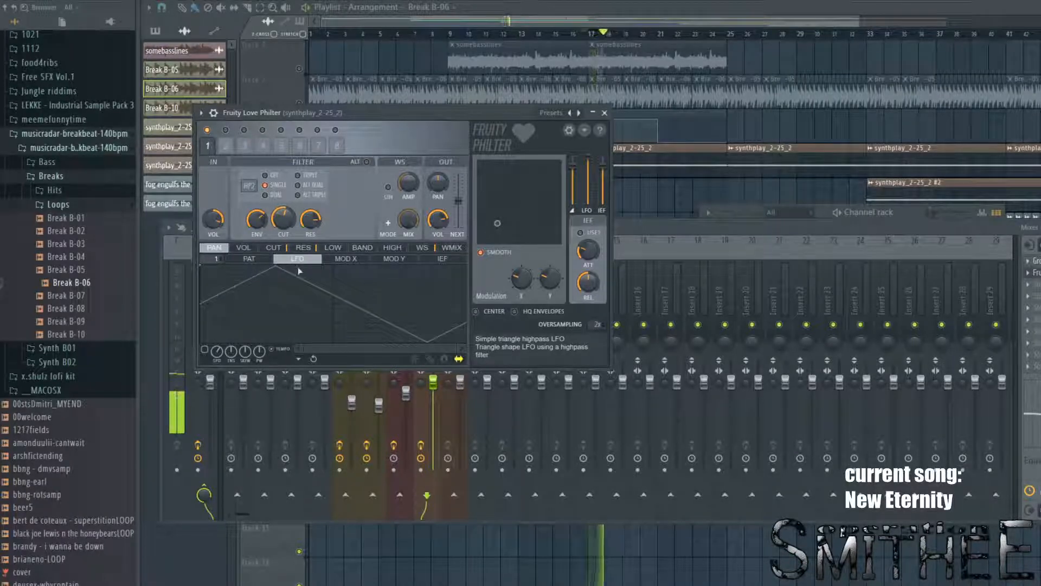
Step: Examine the LFO settings of filter unit 1's cutoff, resonance and waveshaper while the synth plays
left_click(273, 247)
left_click(303, 247)
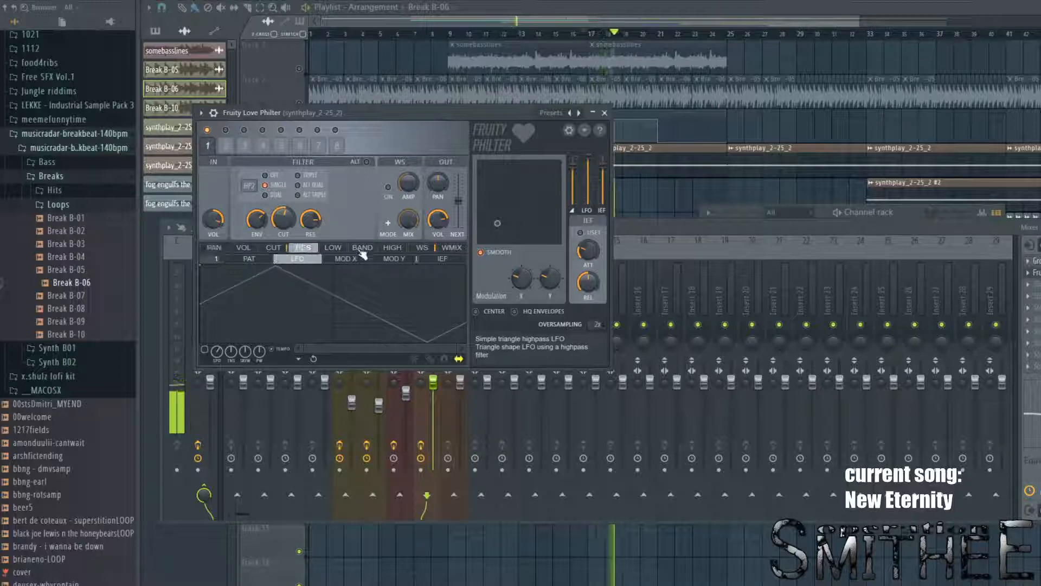
left_click(421, 247)
left_click(303, 247)
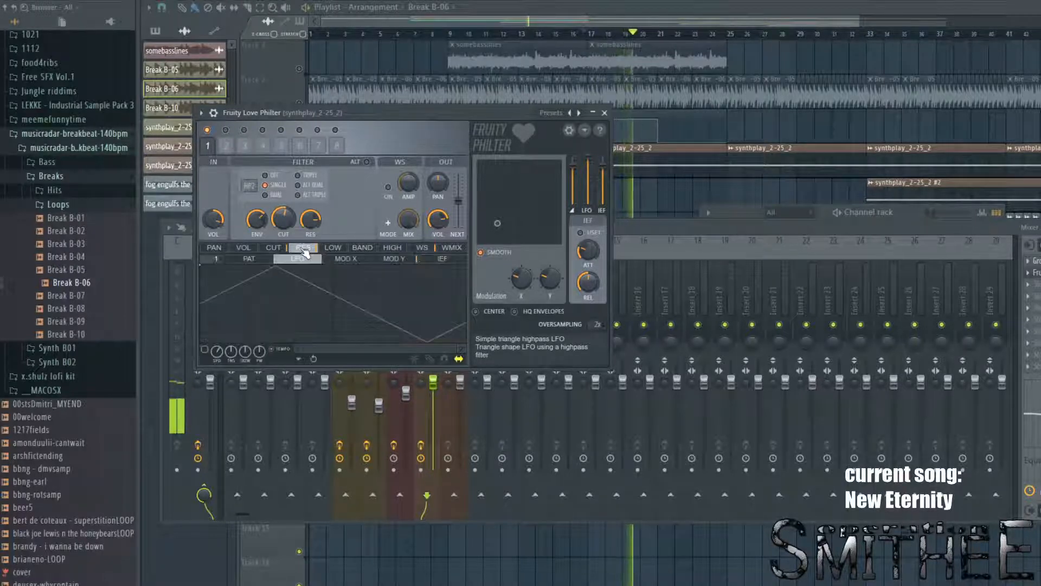
Step: Display the cutoff's Mod X envelope, adjust the X modulation amount slightly during playback, and stop the song
left_click(274, 247)
left_click(349, 258)
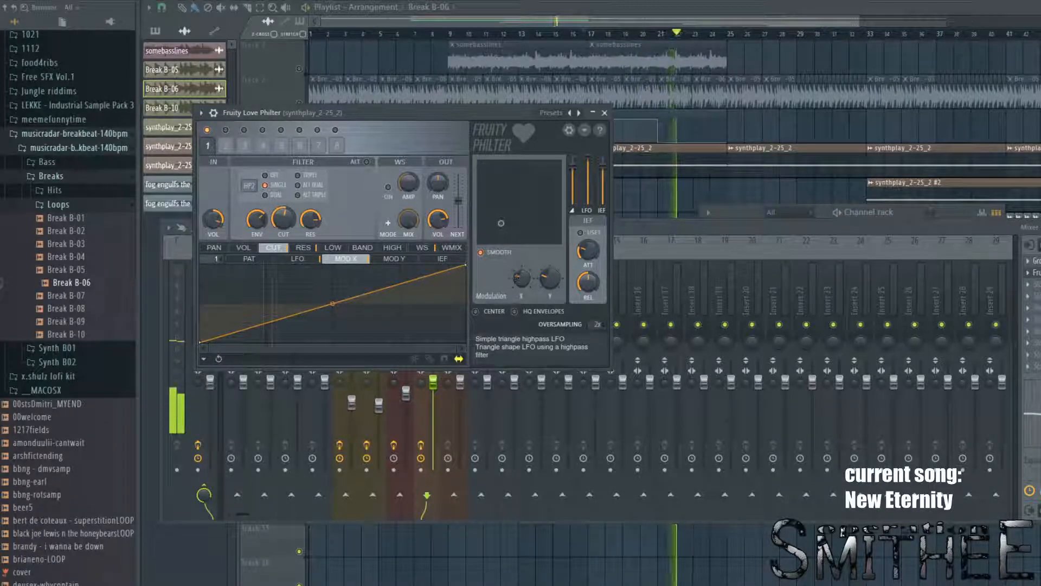
mouse_move(522, 279)
left_mouse_down()
mouse_move(522, 309)
mouse_move(531, 293)
left_mouse_up()
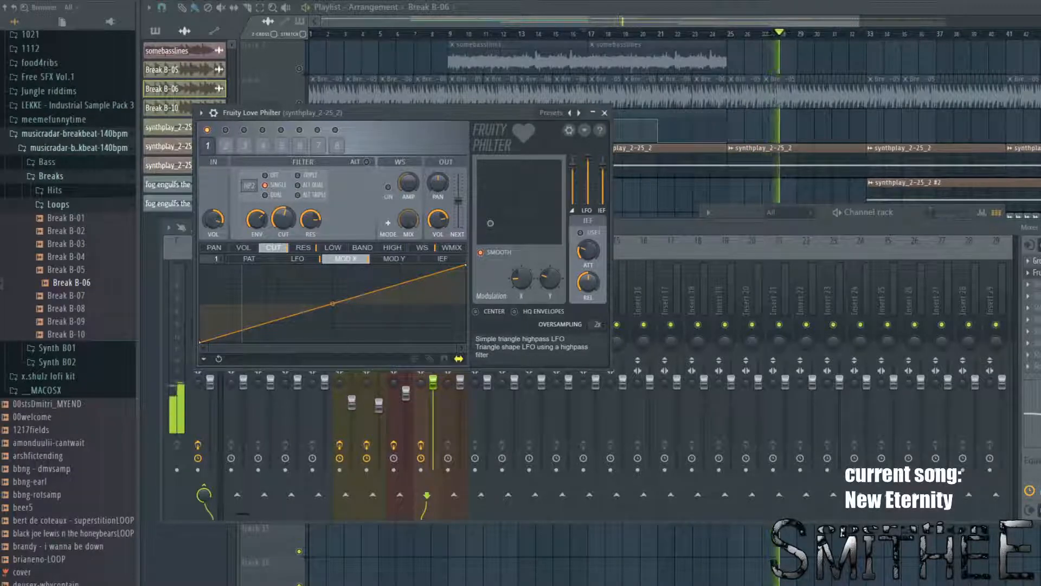
key("space")
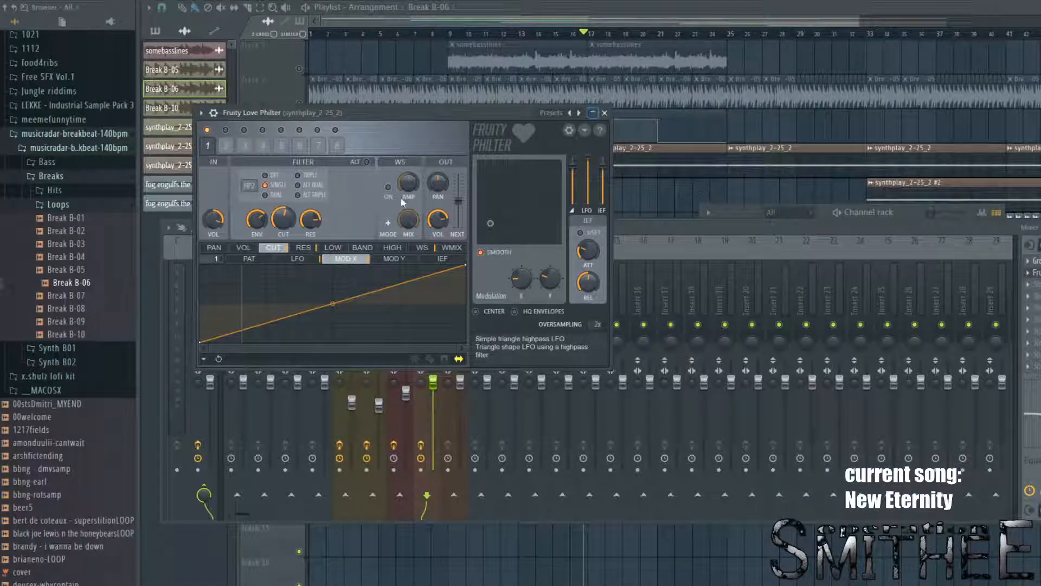
Step: Move the Love Philter window over the mixer, and close it
left_click_drag(385, 114, 691, 258)
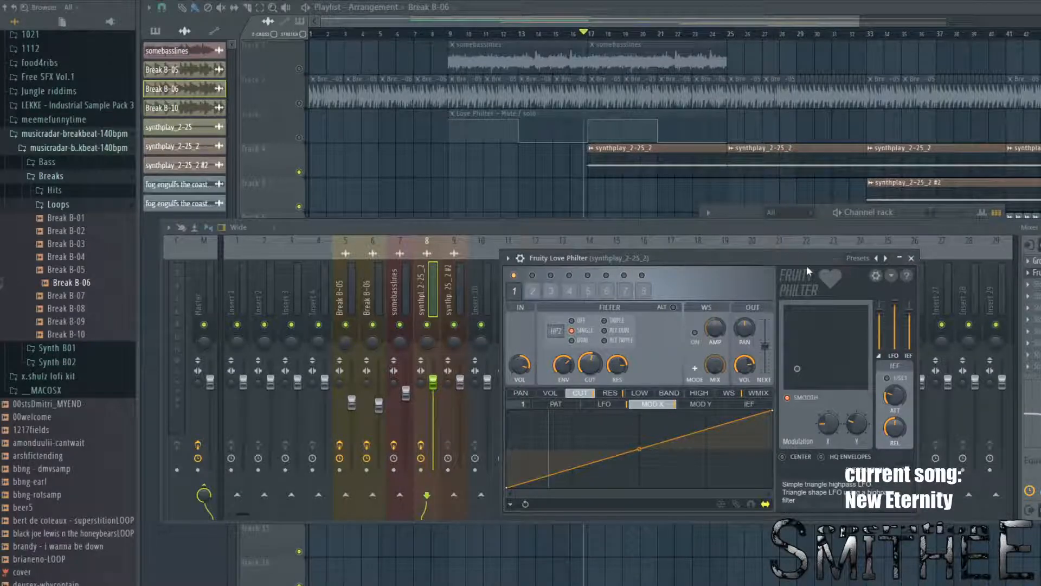
left_click_drag(760, 258, 513, 228)
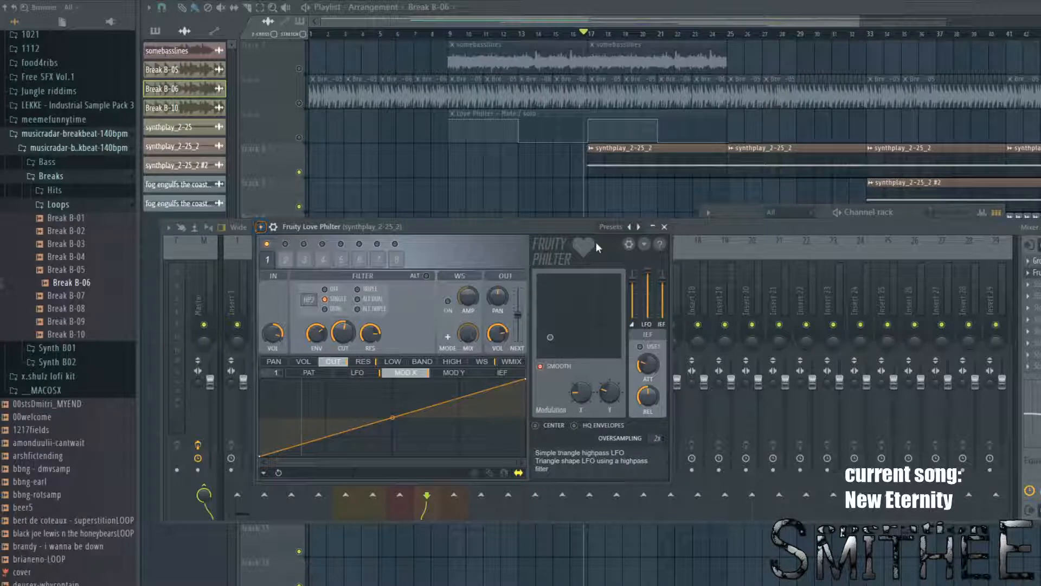
left_click(664, 227)
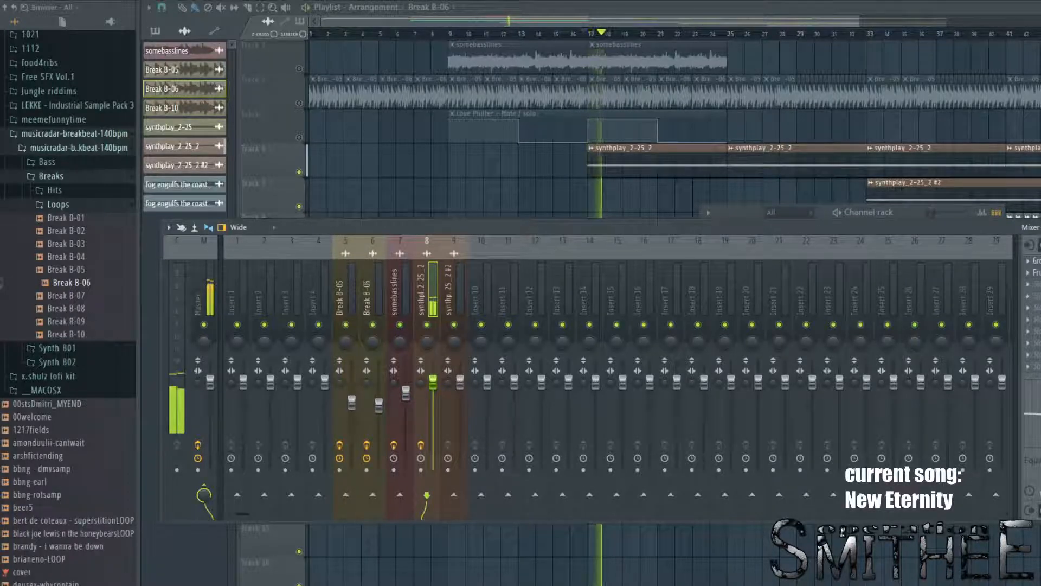
Step: Reopen Love Philter during playback, compare the resonance and cutoff Mod X envelopes, and close the plugin
left_click(1036, 273)
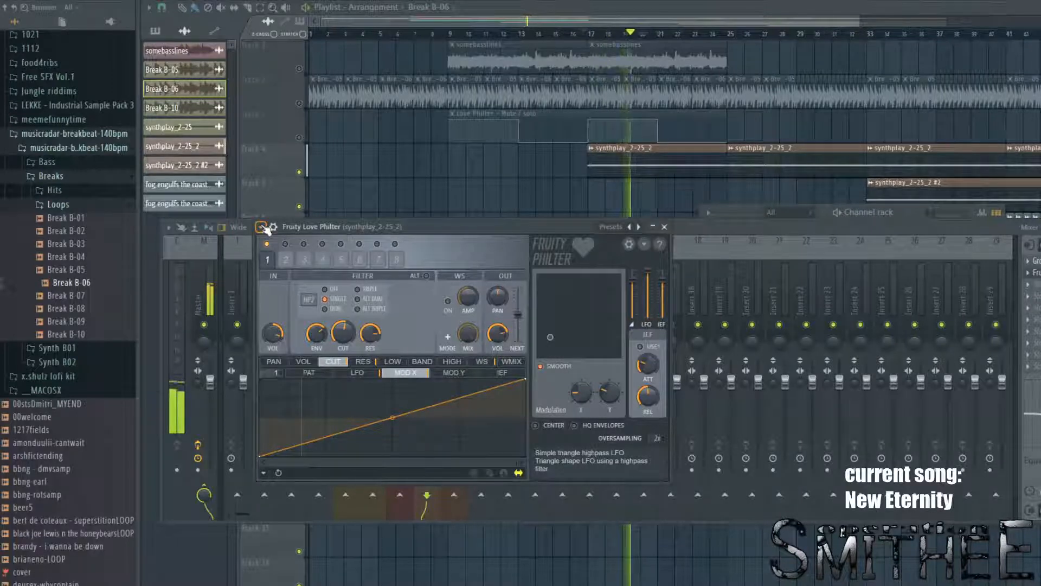
left_click(359, 362)
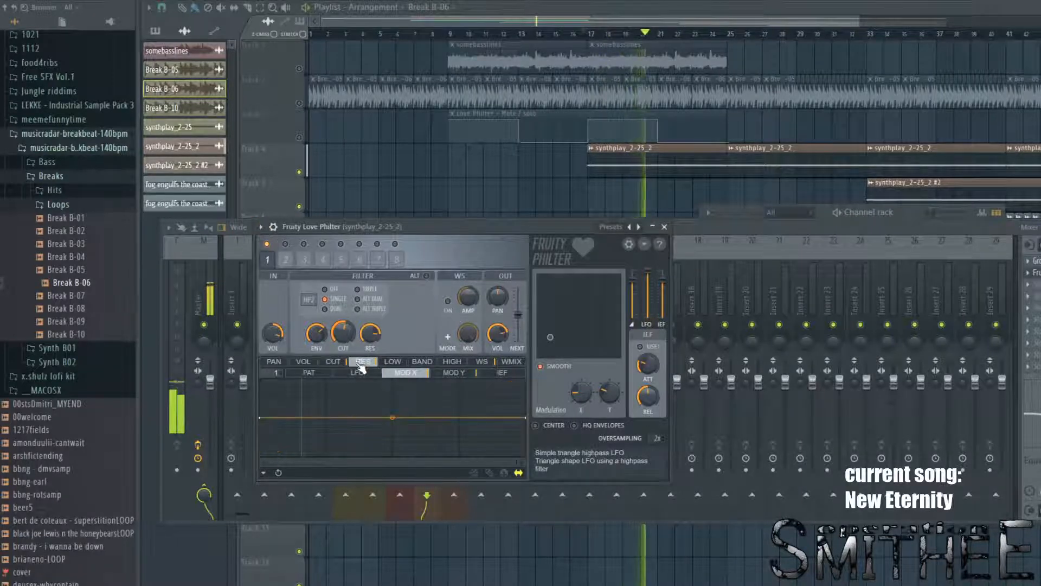
left_click(333, 362)
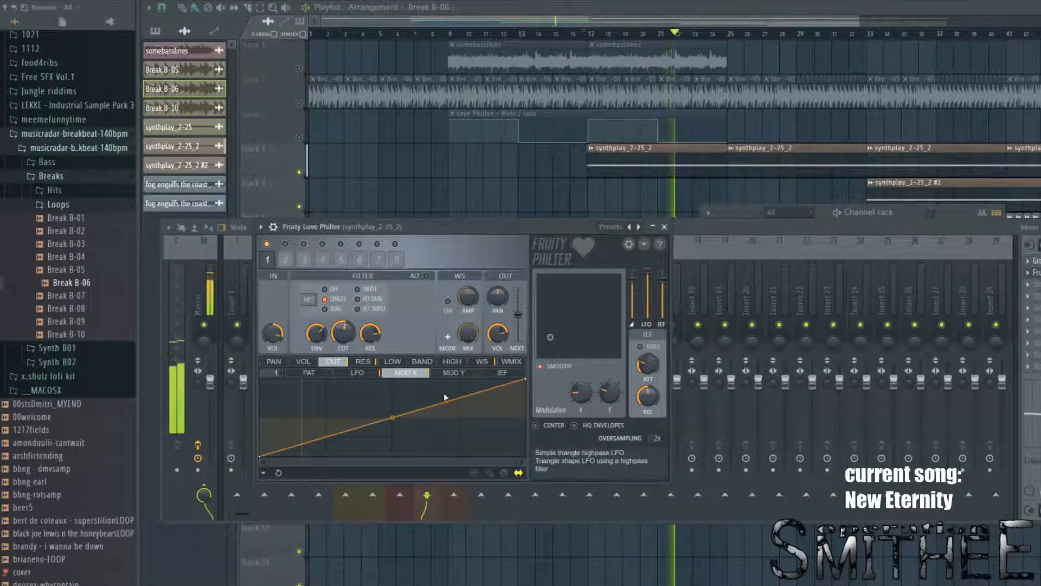
left_click(664, 226)
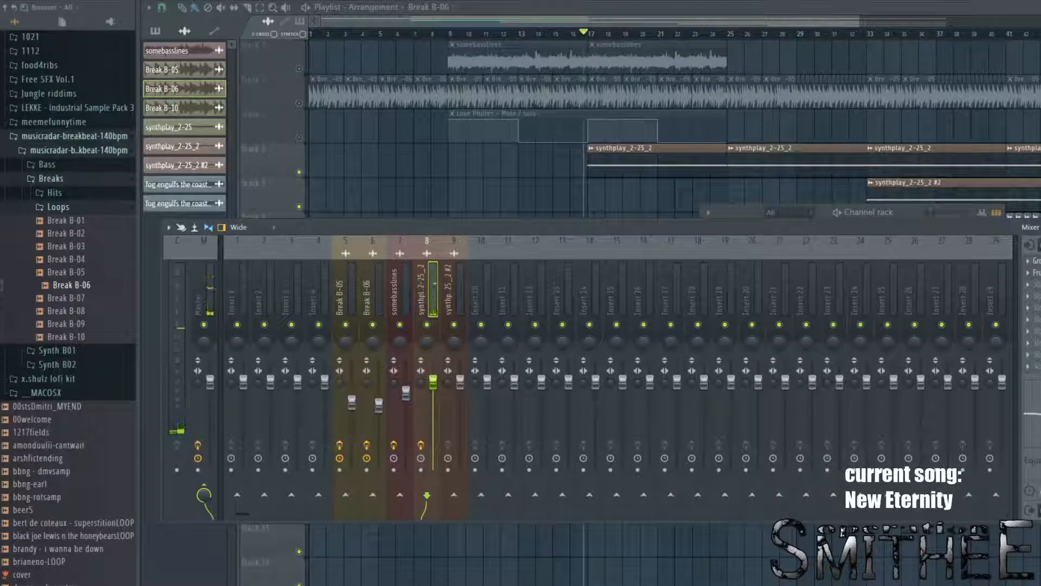
Step: Review Love Philter once more and inspect Gross Beat's 1/4 Swing volume pattern on synthplay_2-25_2, closing both plugins
left_click(1036, 272)
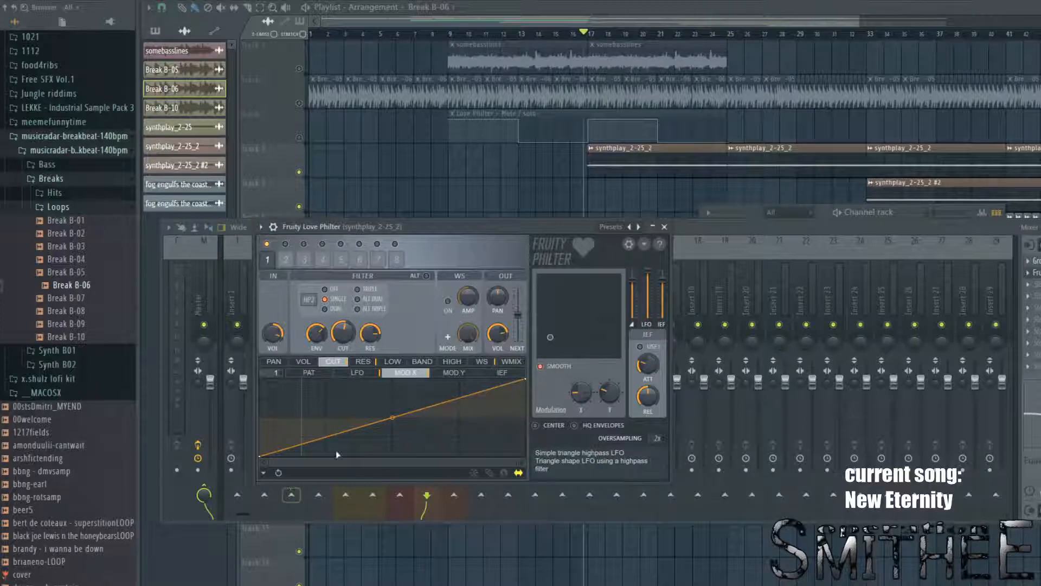
left_click(664, 227)
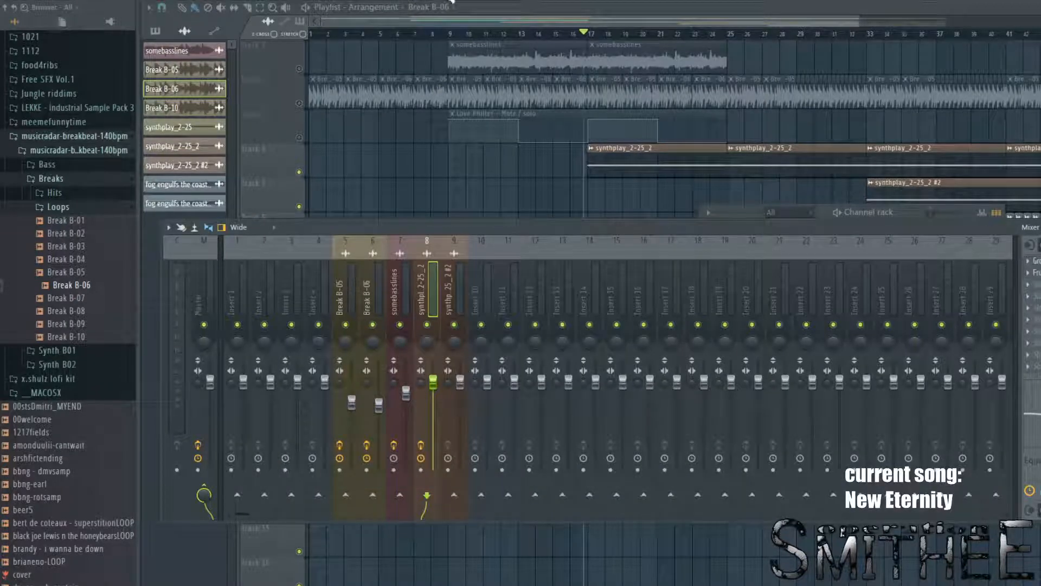
left_click(1036, 260)
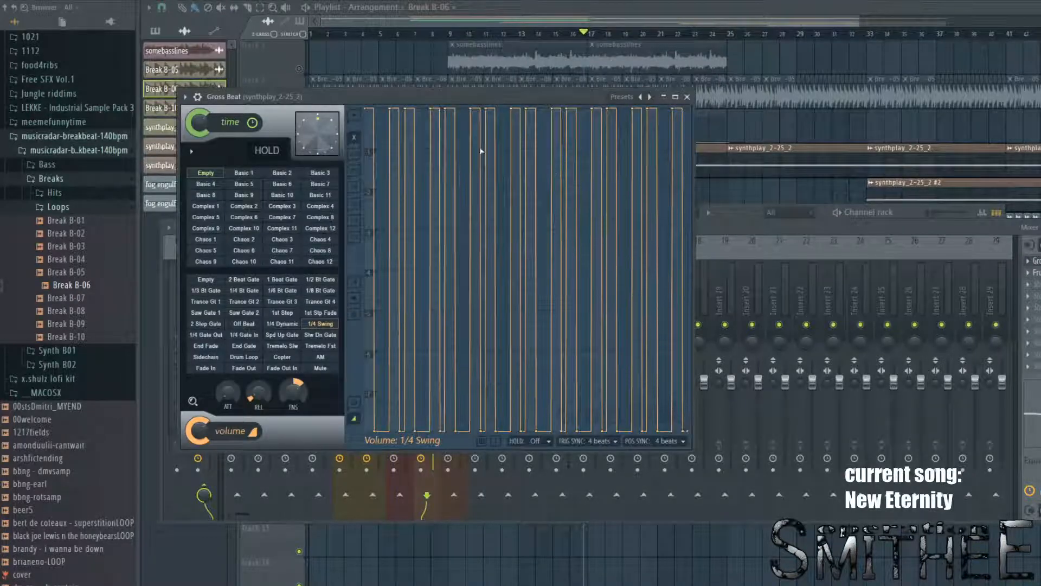
left_click(687, 97)
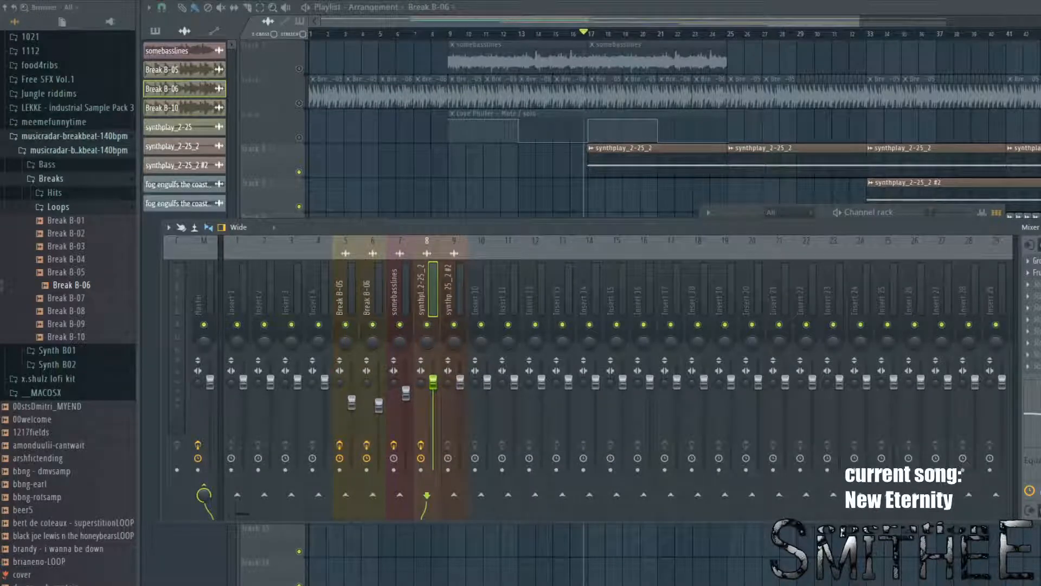
Step: Unmute the drum loops on Track 2 and play them together with synthplay_2-25_2 from bar 25
key("space")
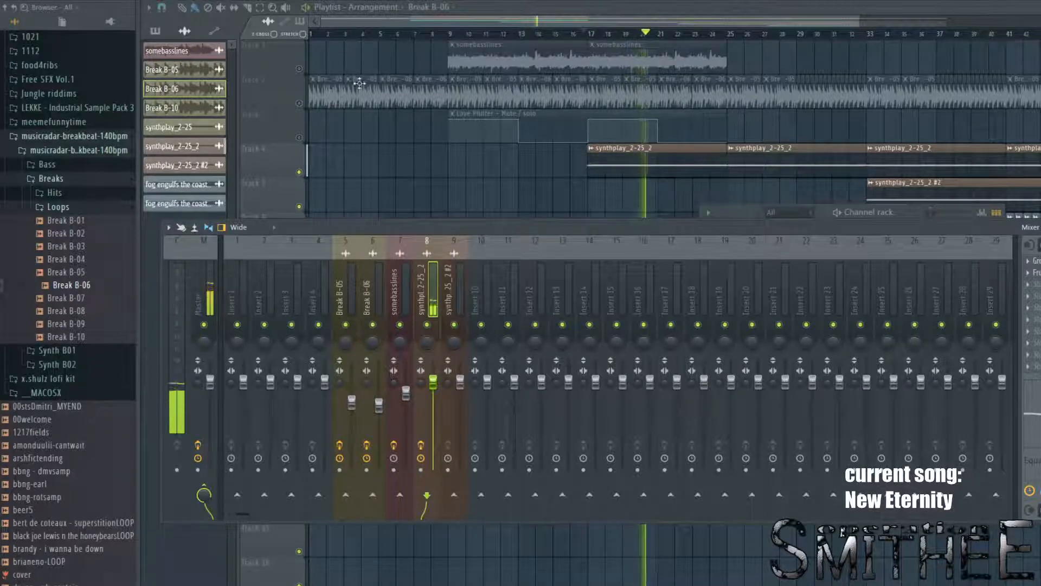
left_click(299, 103)
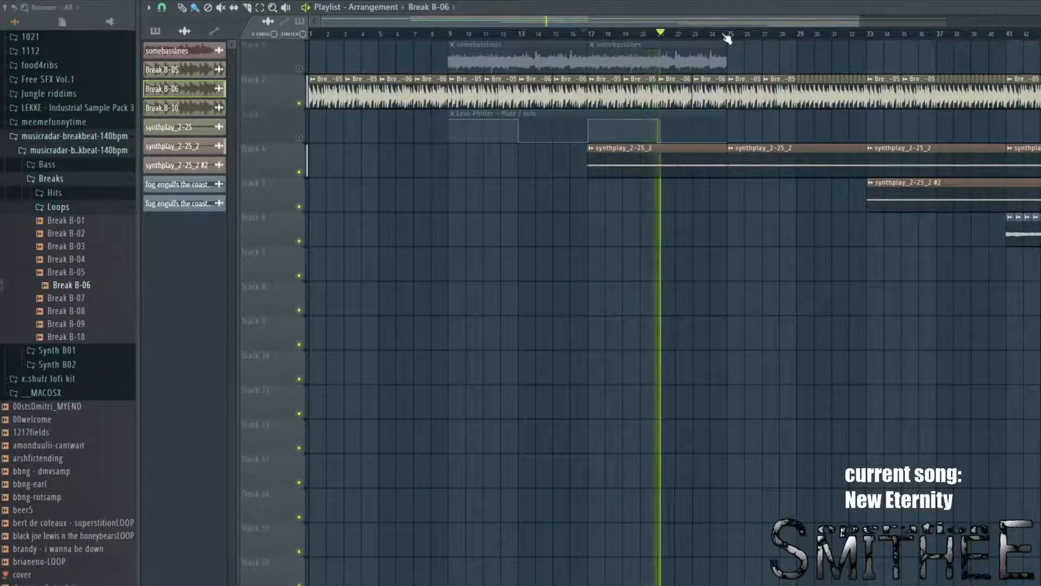
key("space")
left_click_drag(723, 35, 726, 37)
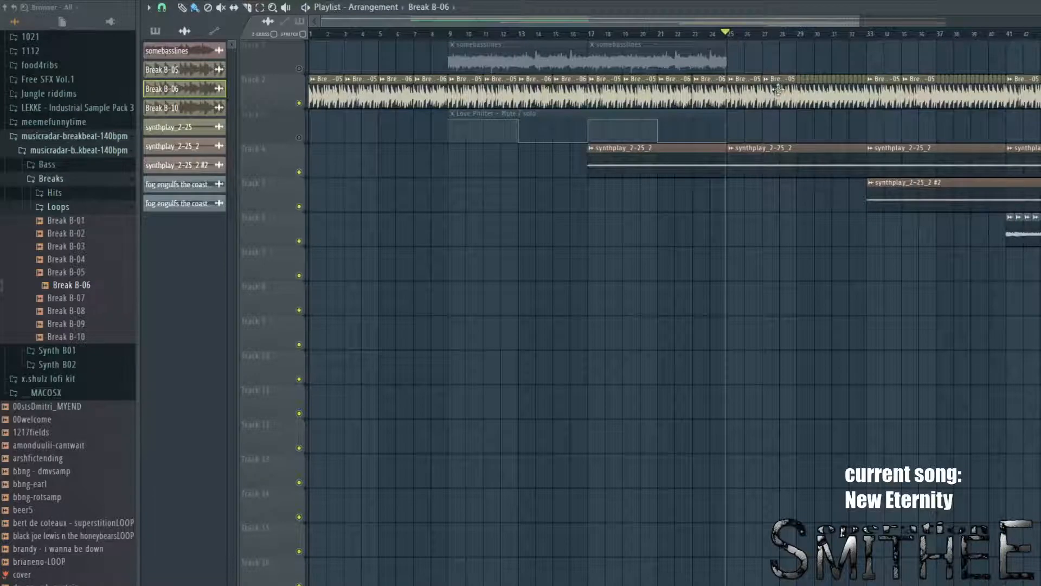
scroll(795, 147, "down", 2)
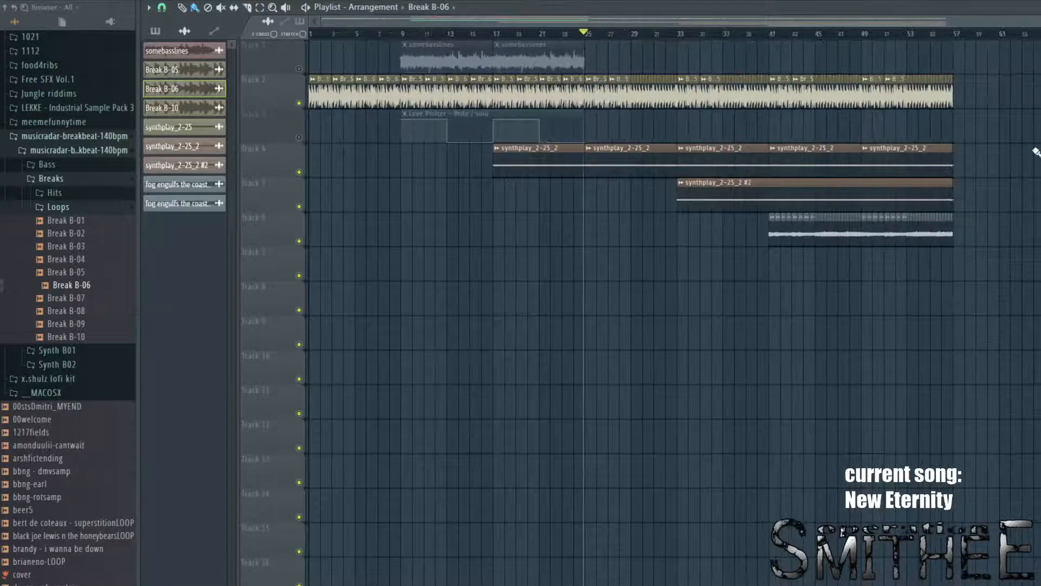
key("space")
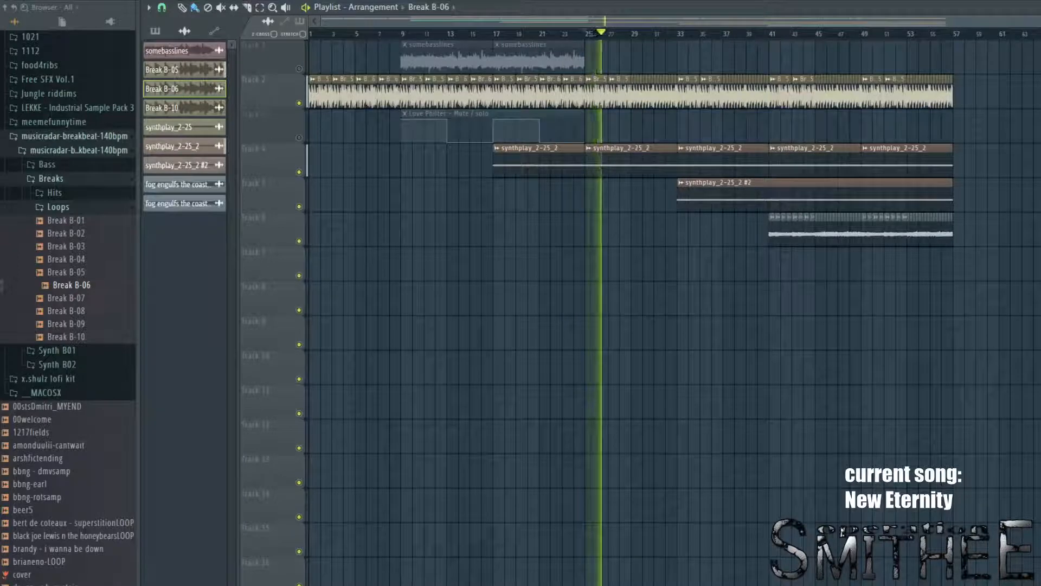
scroll(587, 196, "up", 2)
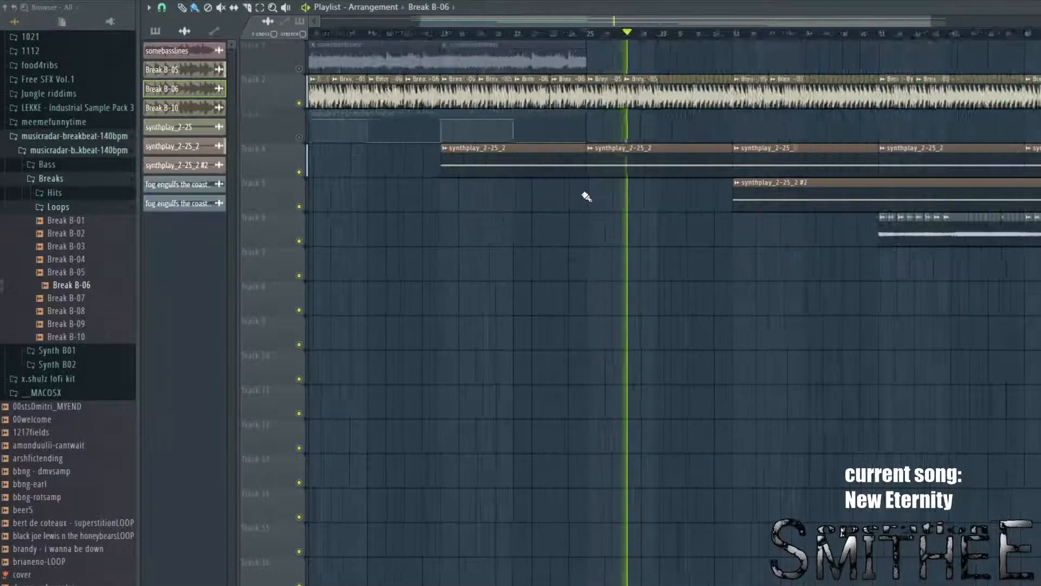
scroll(587, 197, "up", 1)
left_click_drag(585, 197, 392, 243)
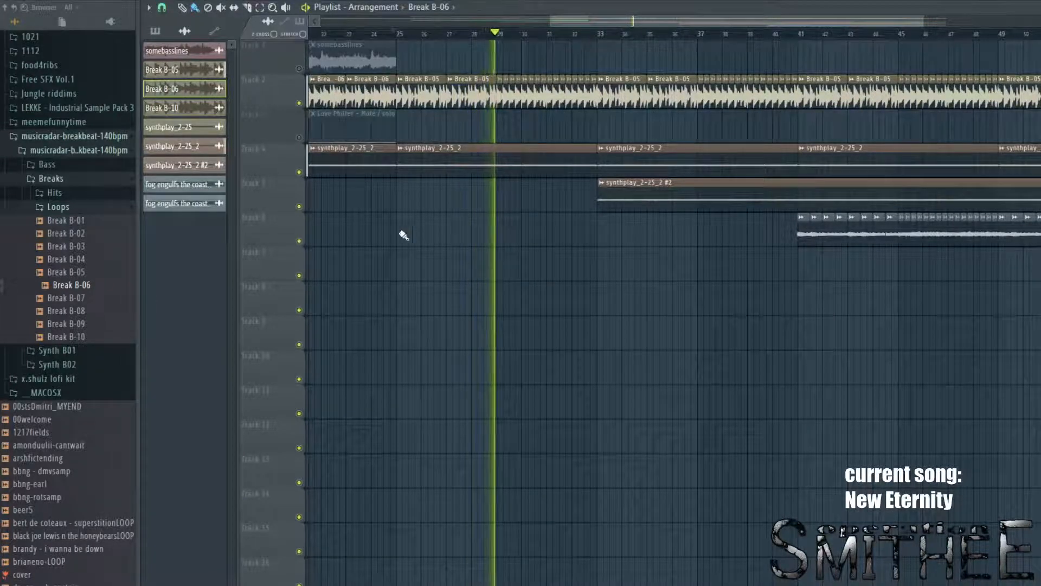
Step: Follow the arrangement's playback up to bar 33, where synthplay_2-25_2 #2 enters, and stop playback
scroll(568, 157, "down", 1)
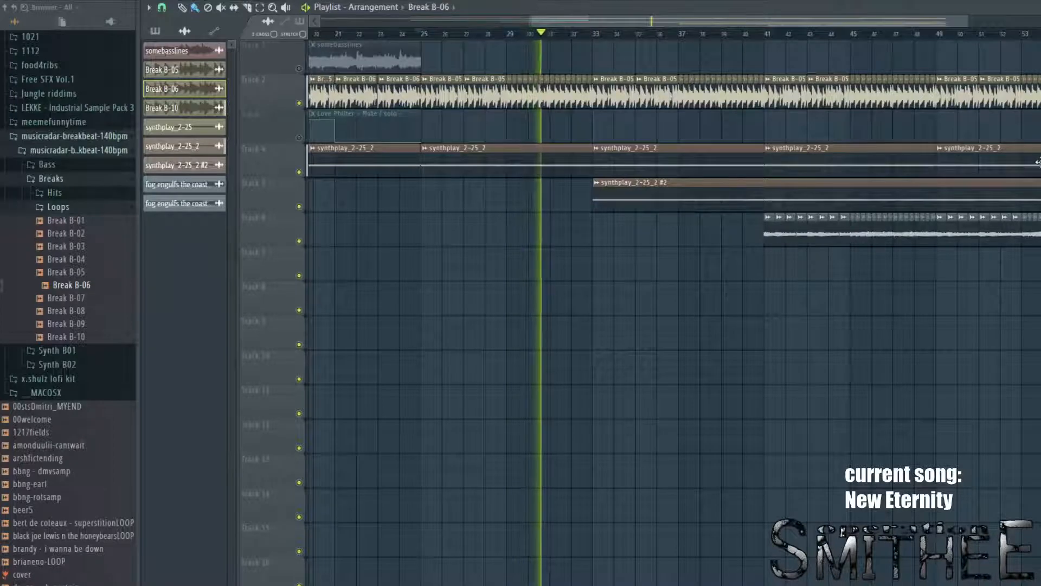
scroll(1037, 162, "down", 1)
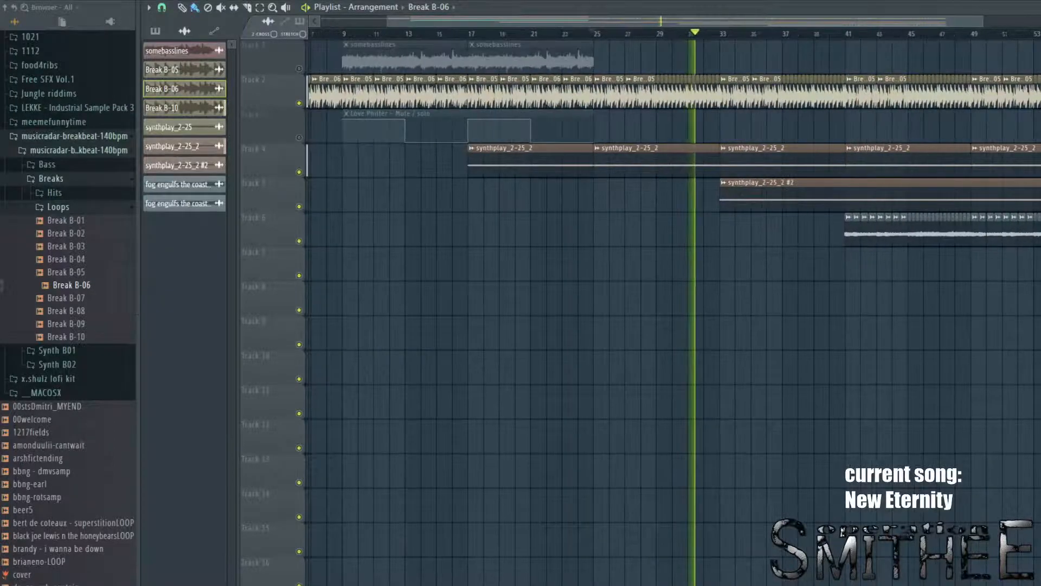
scroll(1038, 162, "up", 1)
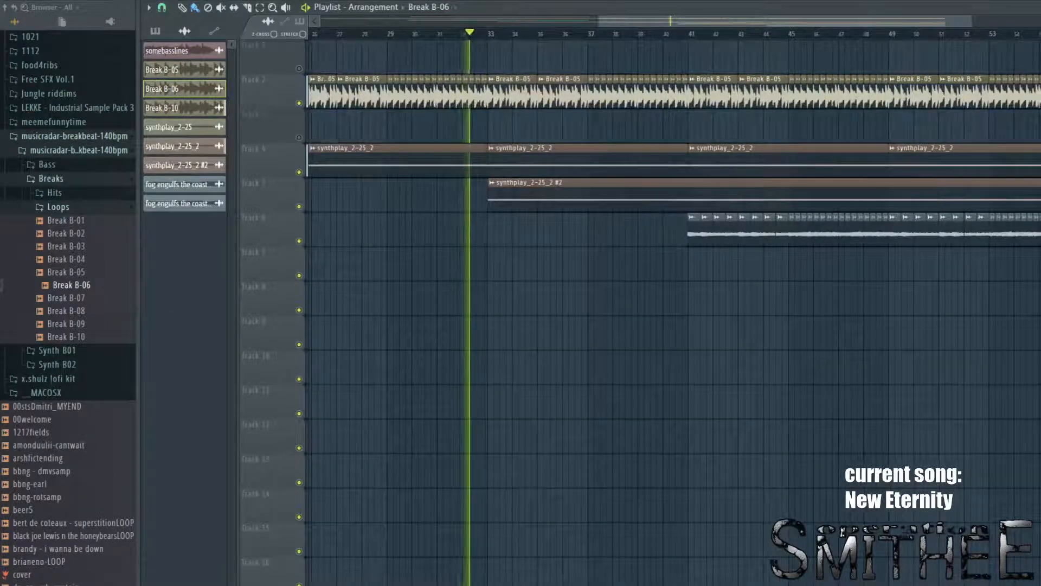
scroll(825, 249, "up", 1)
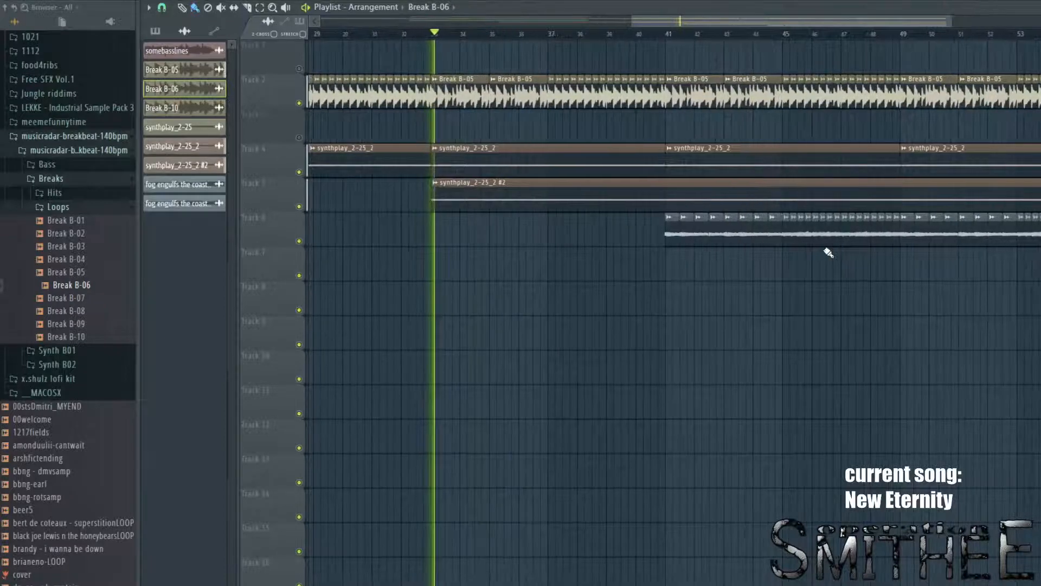
key("space")
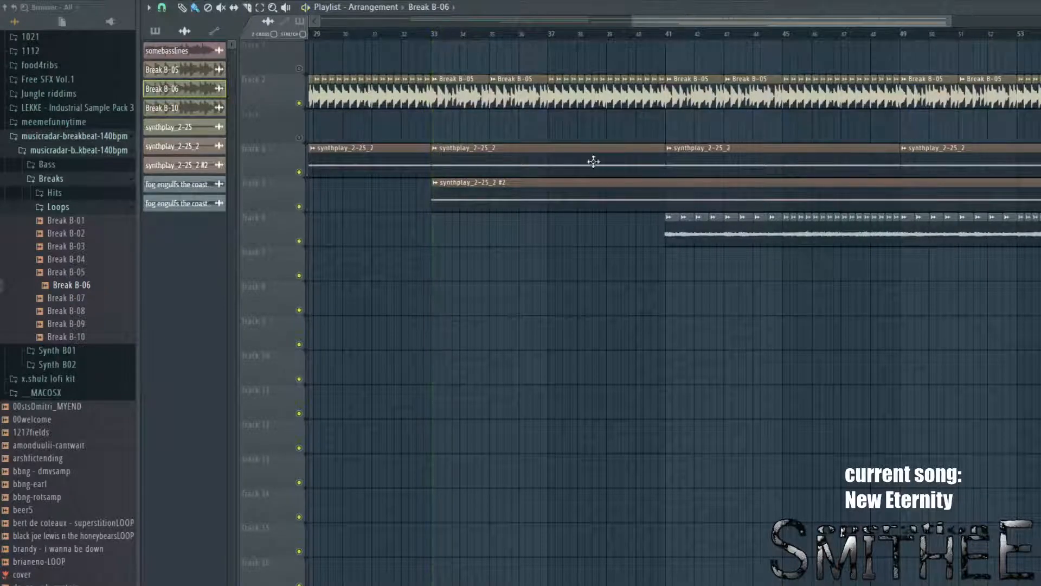
Step: Place the playhead just before bar 41, and inspect the sample settings of the fog engulfs the coast clip on Track 6
left_click(659, 32)
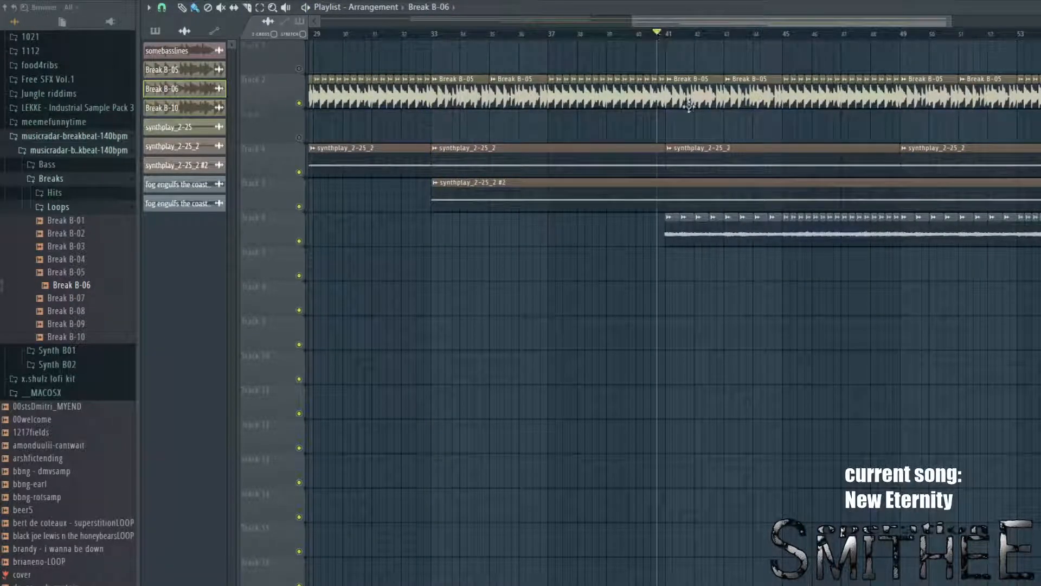
scroll(689, 106, "up", 5)
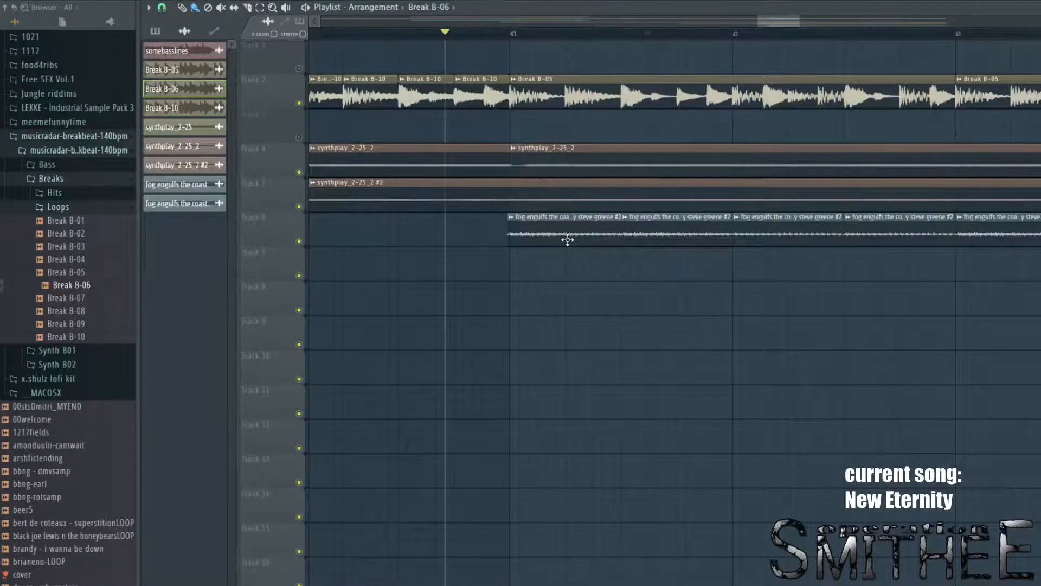
scroll(567, 240, "down", 3)
left_click(566, 222)
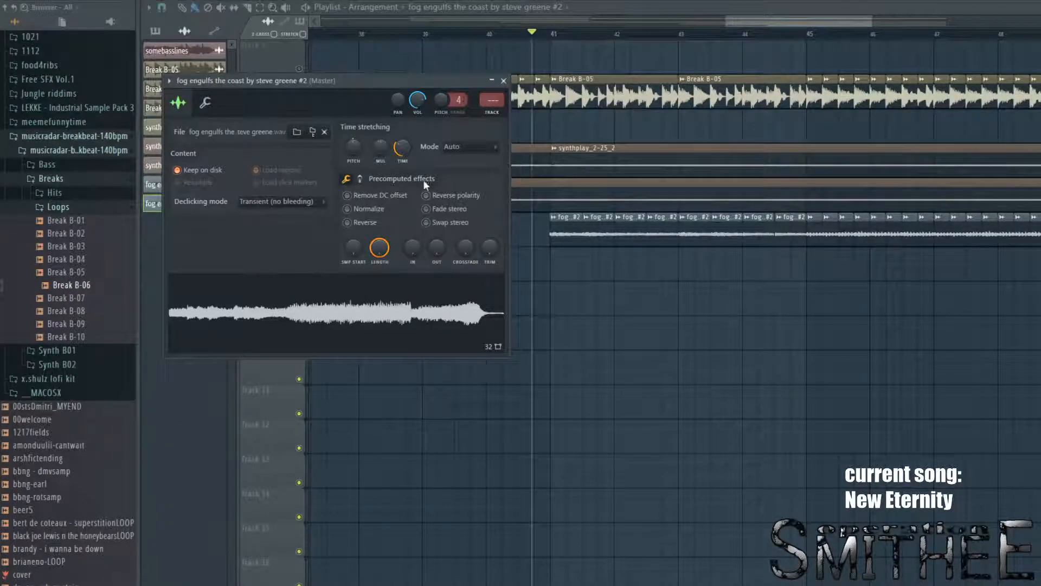
left_click(504, 81)
Step: Survey the whole arrangement, including the fog engulfs the coast clips that start at bar 41
scroll(616, 259, "down", 5)
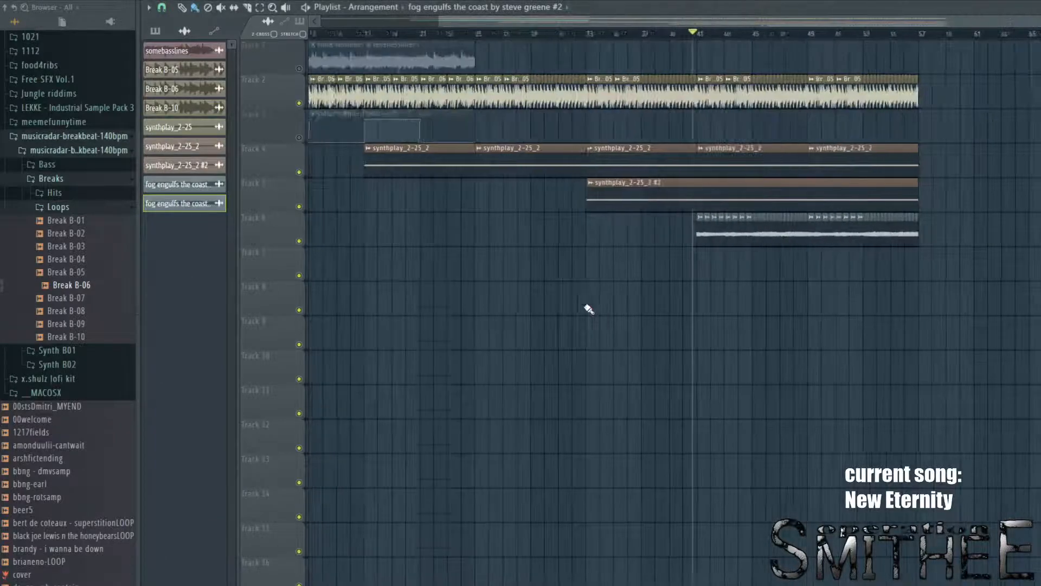
scroll(837, 259, "up", 4)
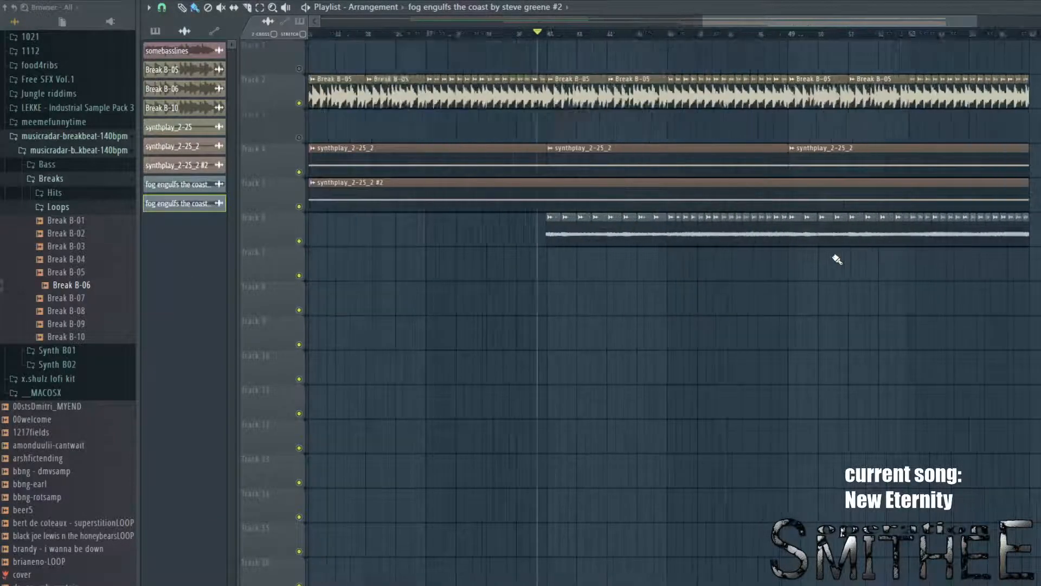
scroll(546, 222, "down", 5)
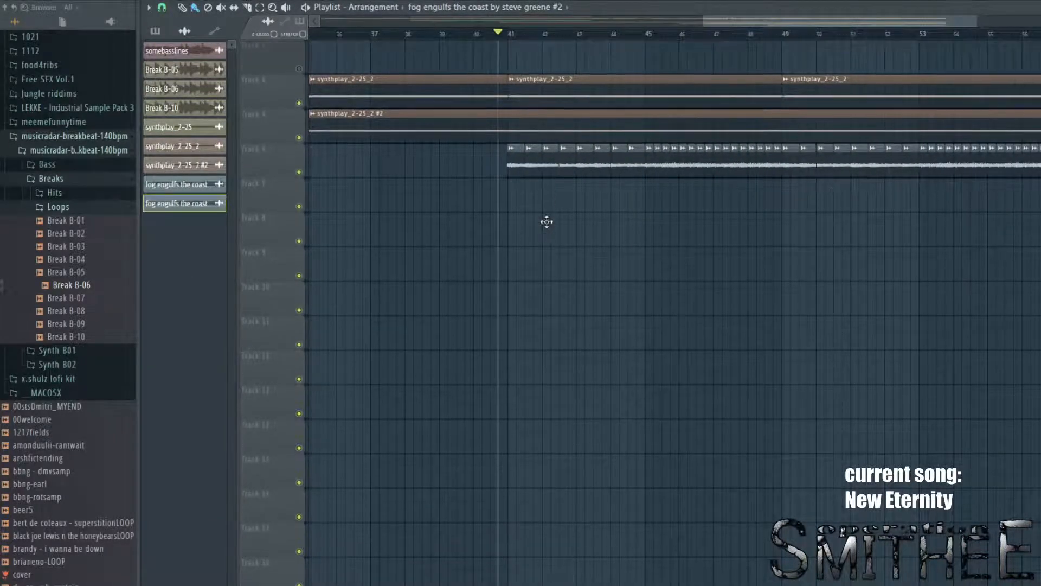
scroll(547, 222, "down", 1)
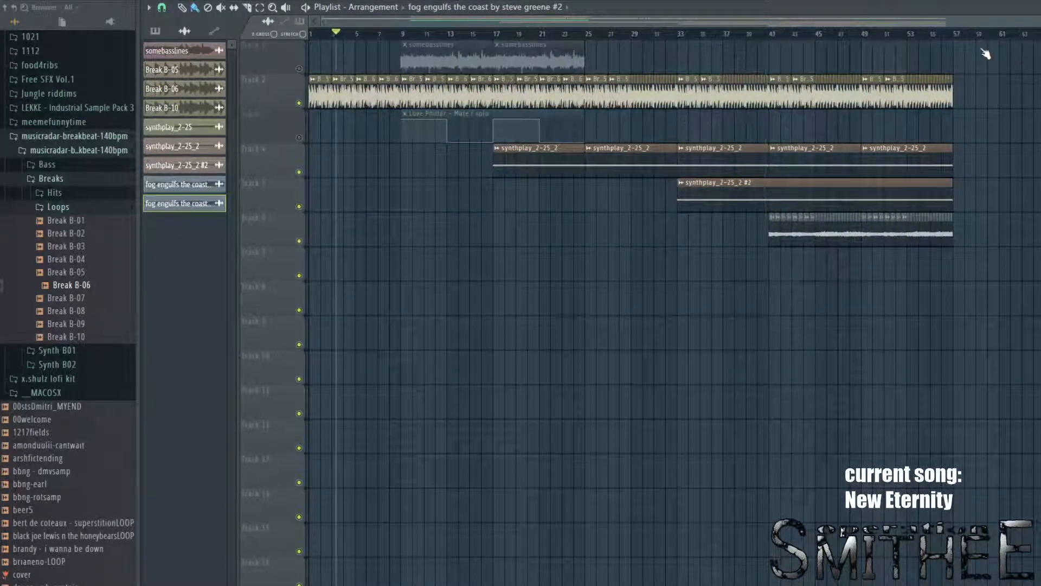
left_click_drag(788, 141, 766, 204)
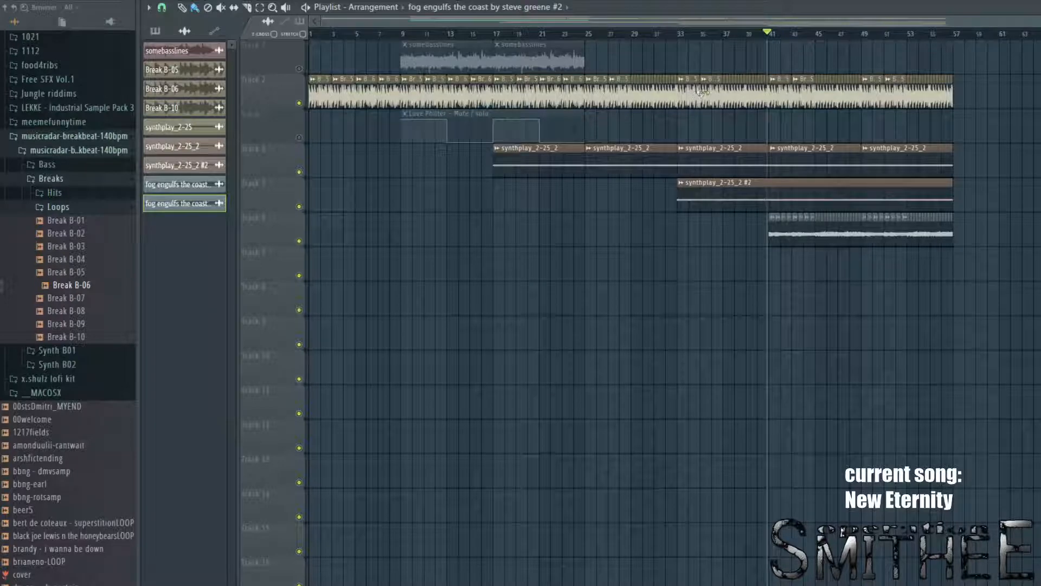
Step: Unmute the somebasslines clips on Track 1 and the Love Philter automation on Track 3
left_click(299, 137)
left_click(299, 68)
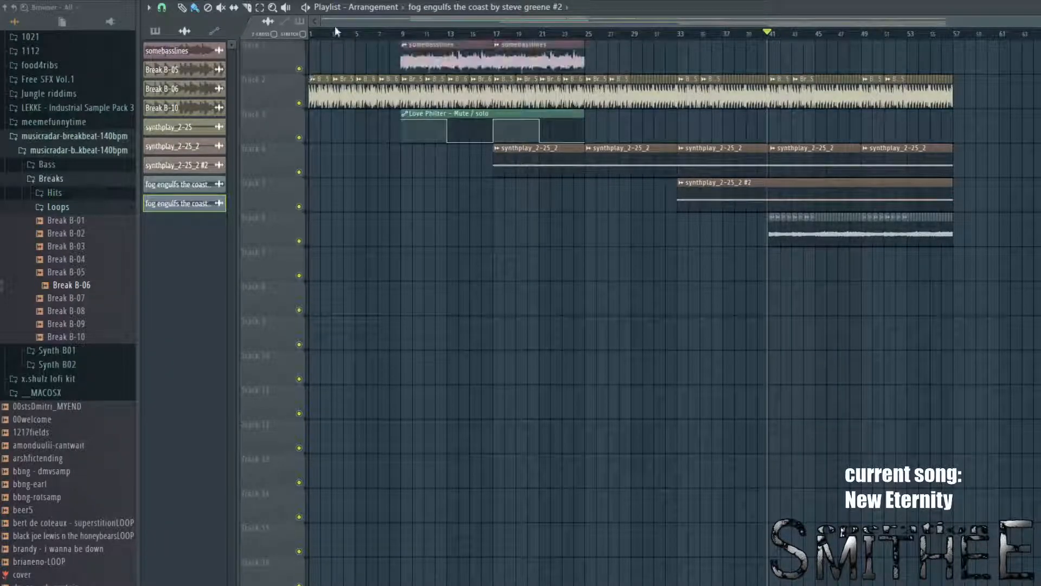
key("space")
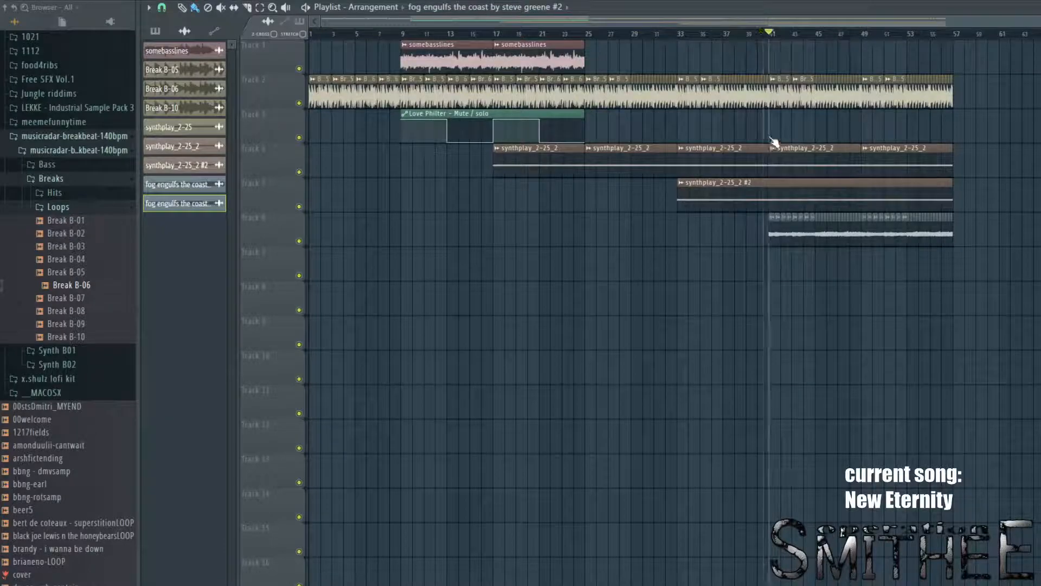
Step: Examine the chopped fog engulfs the coast clips around bar 41, and select their source sample in the browser
scroll(795, 181, "up", 10)
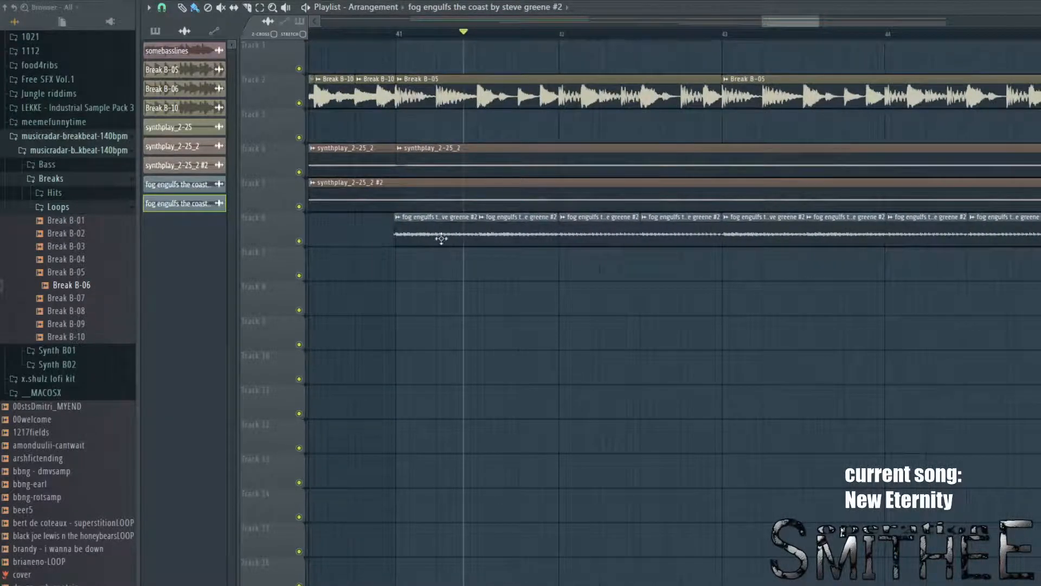
scroll(414, 251, "up", 3)
scroll(83, 310, "down", 8)
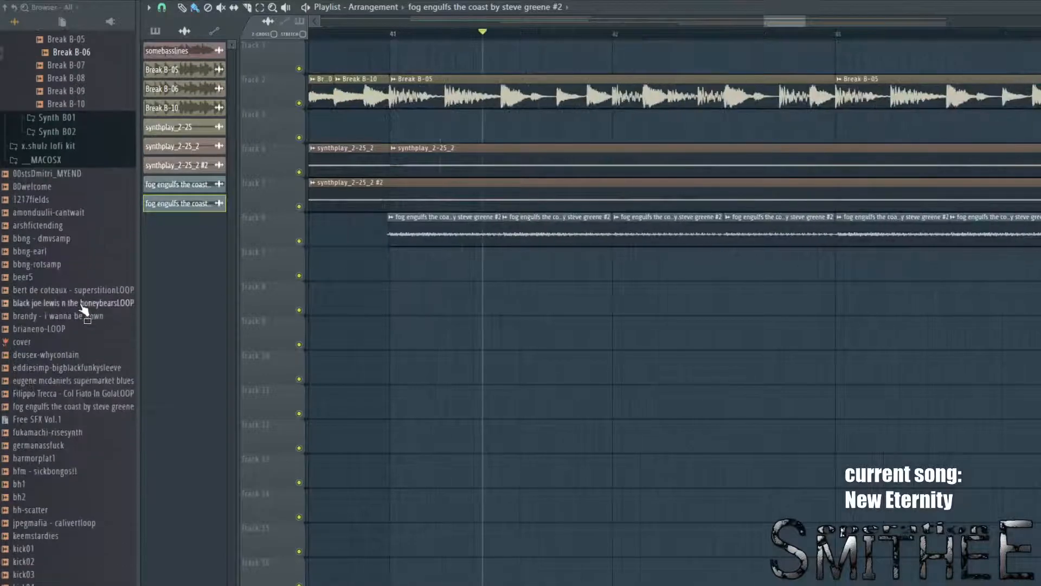
left_click_drag(79, 329, 84, 335)
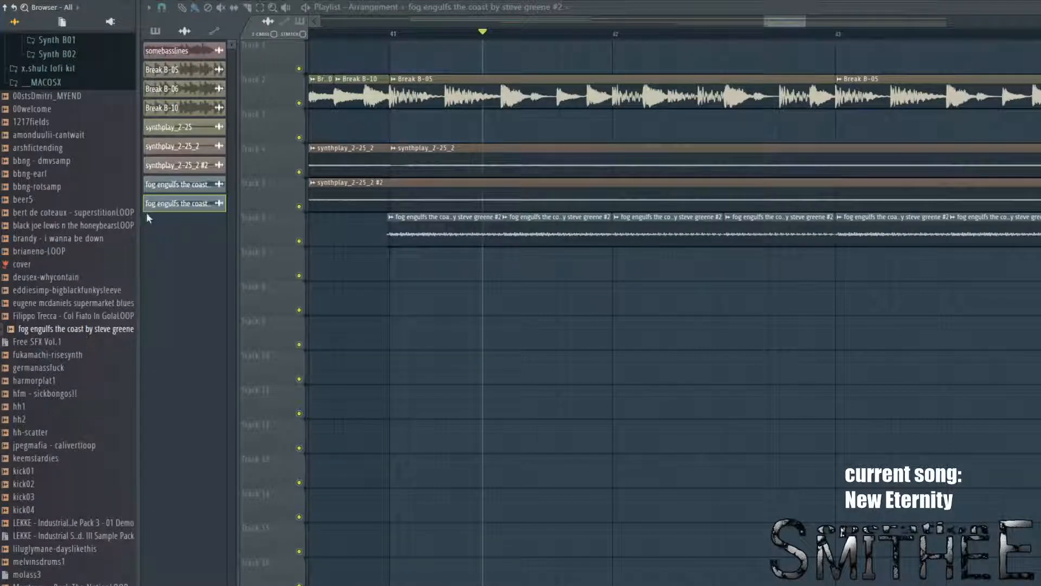
Step: Place a full fog engulfs the coast clip on Track 9 near bar 41, make it unique, and delete the clip
left_click(187, 204)
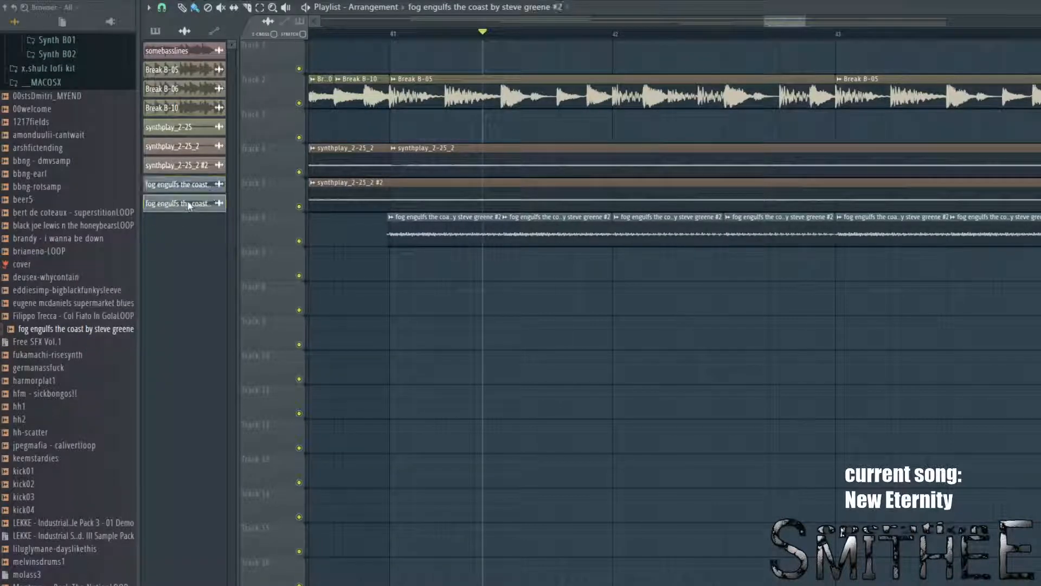
left_click(384, 347)
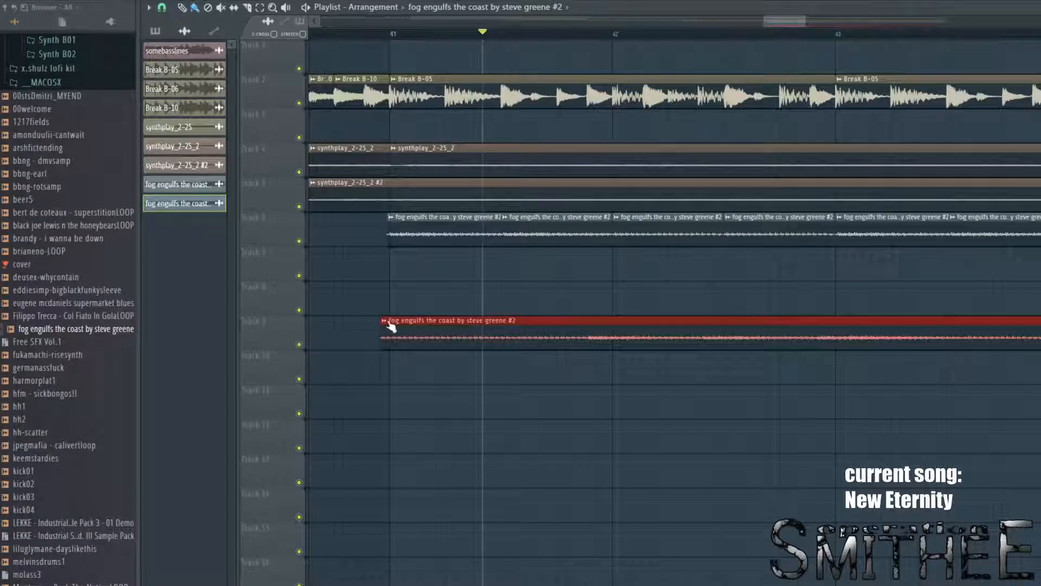
right_click(471, 320)
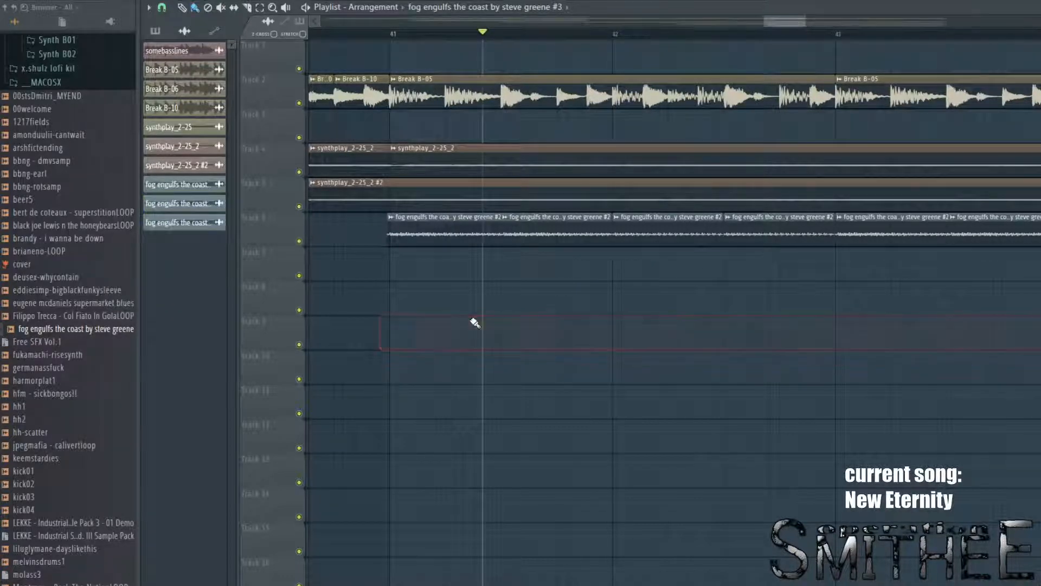
left_click(174, 224)
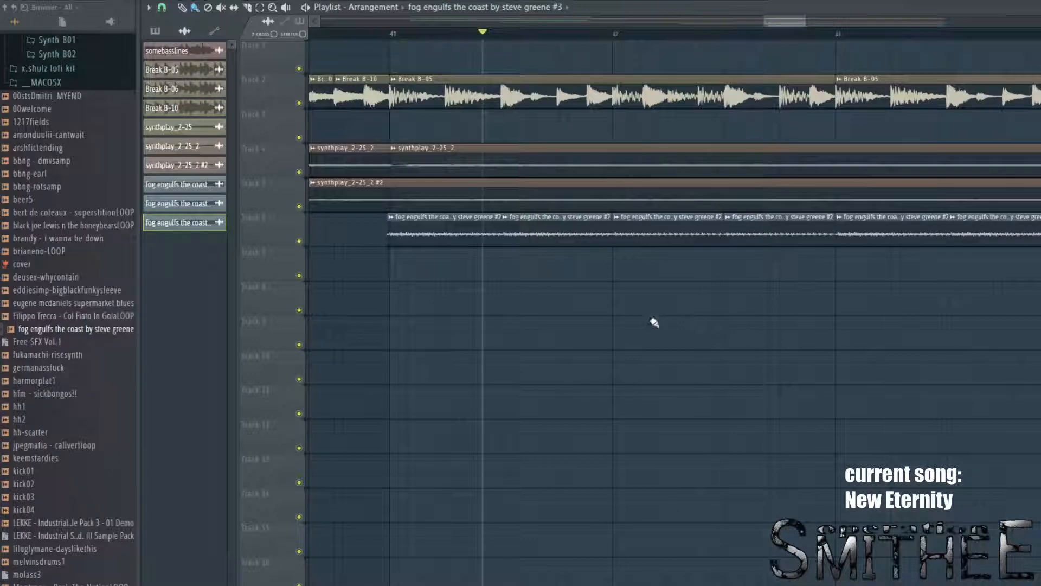
Step: Show the channel rack and compare the sample settings of fog engulfs the coast #2 and #3
left_click(36, 327)
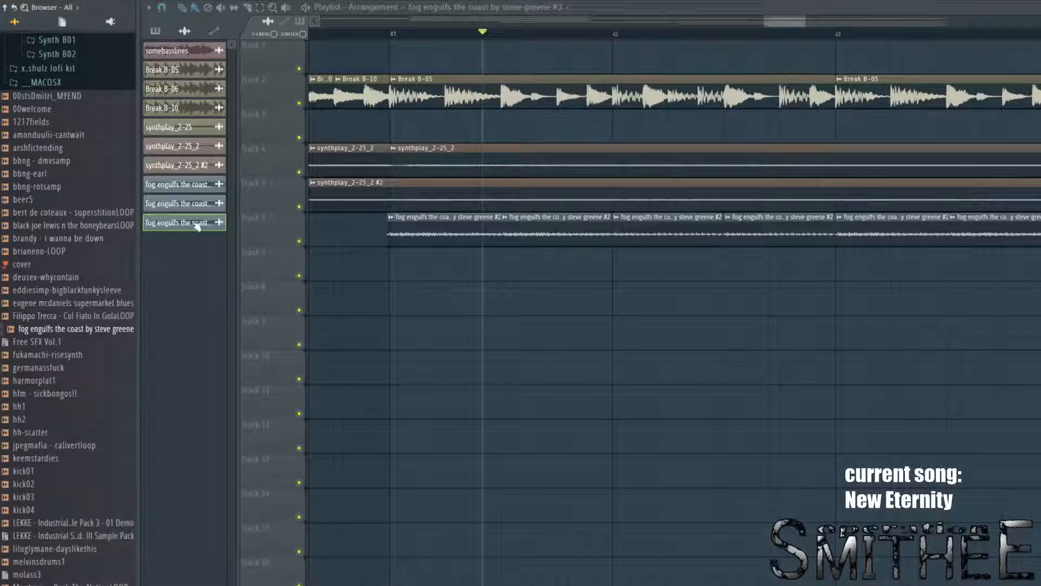
left_click(222, 205)
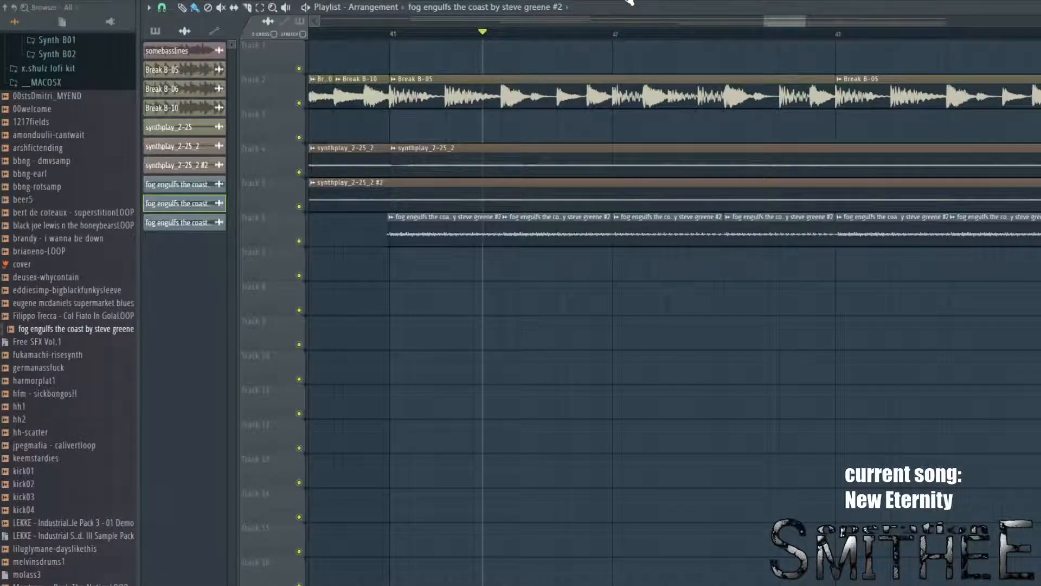
key("F6")
left_click(789, 496)
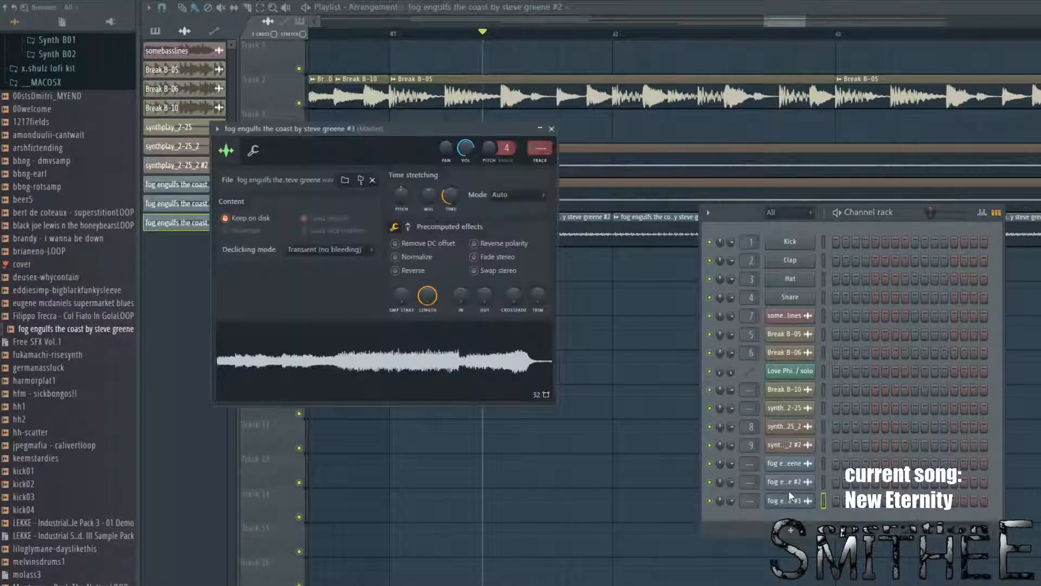
left_click(791, 484)
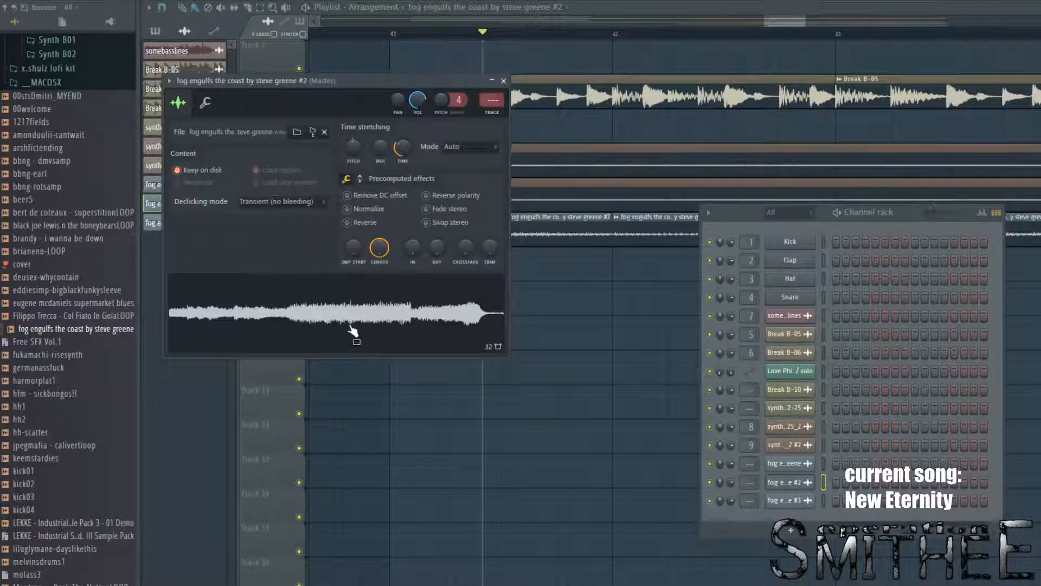
left_click(795, 501)
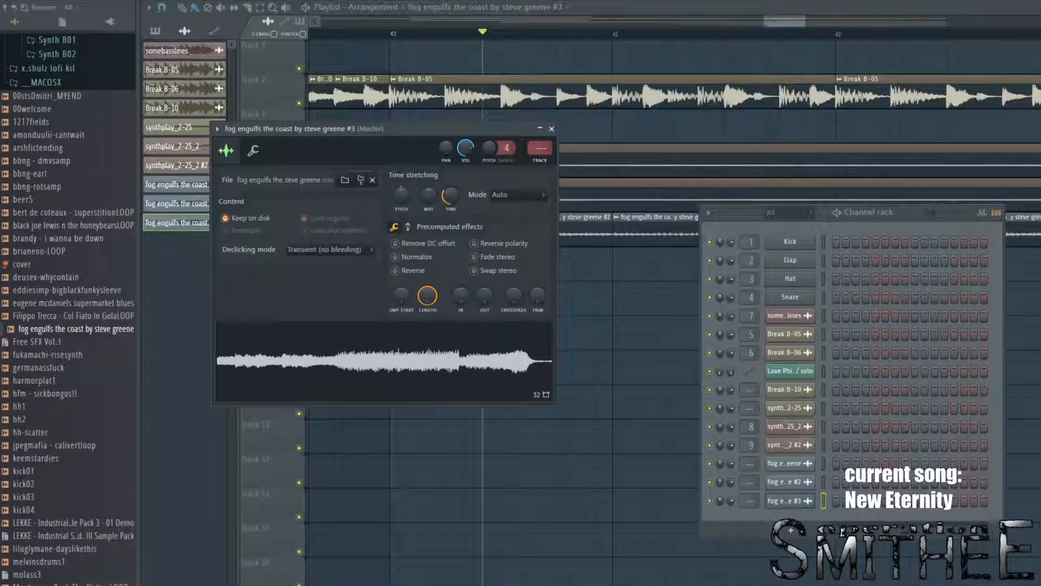
Step: Close the fog engulfs the coast #3 sample settings and the channel rack
key("space")
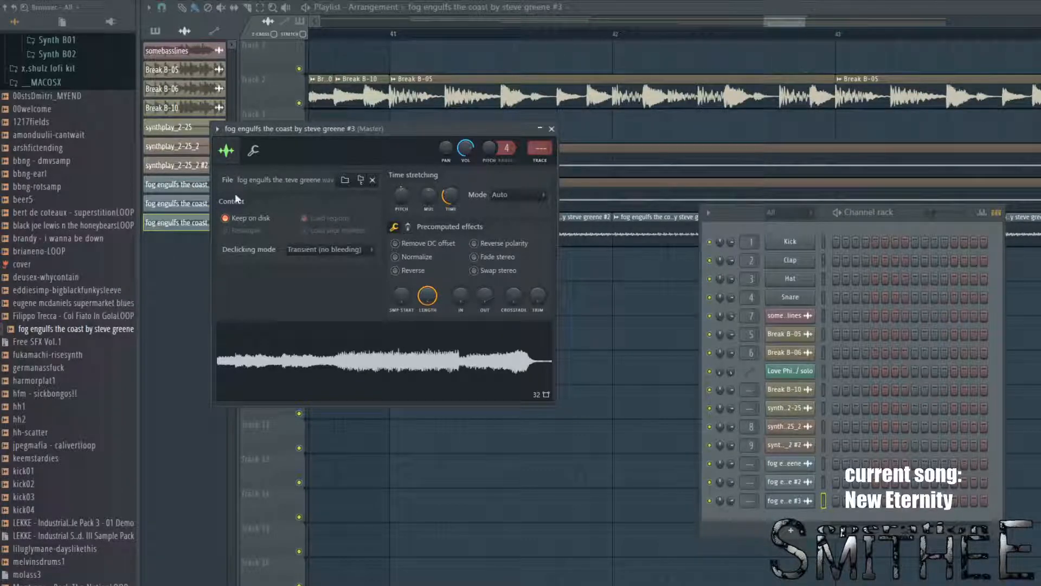
left_click(551, 128)
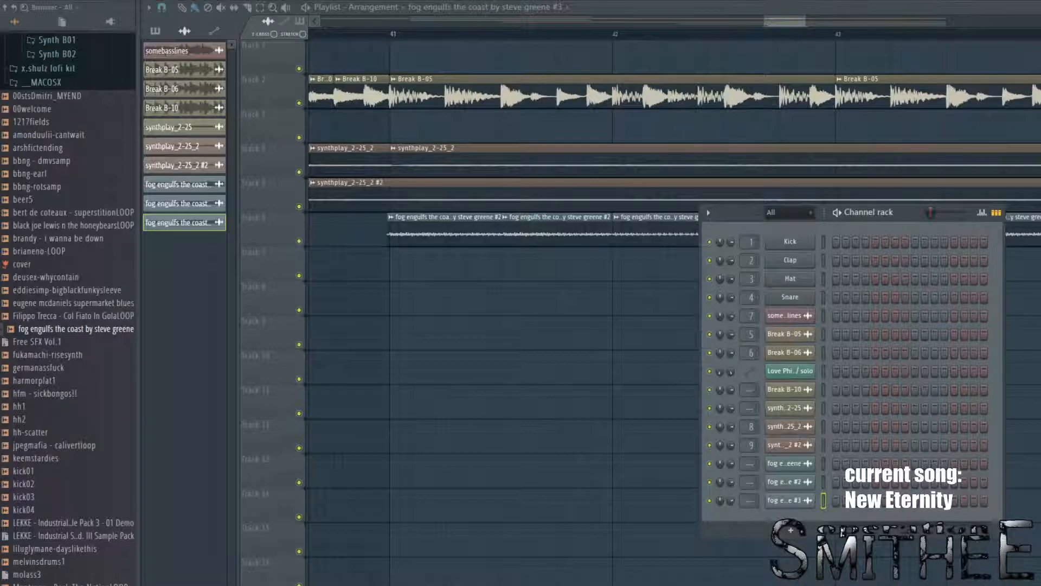
scroll(461, 260, "up", 2)
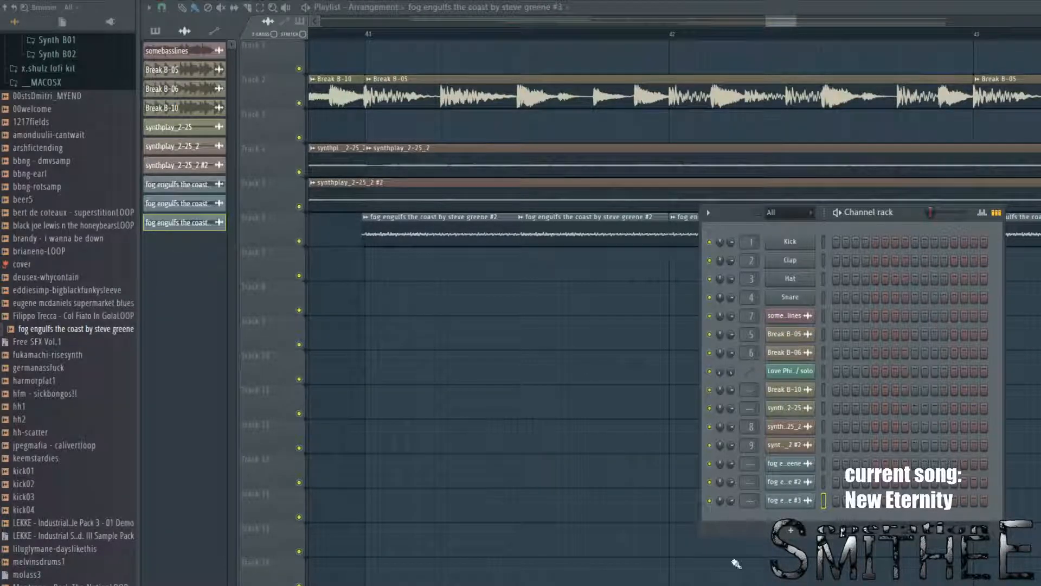
key("F6")
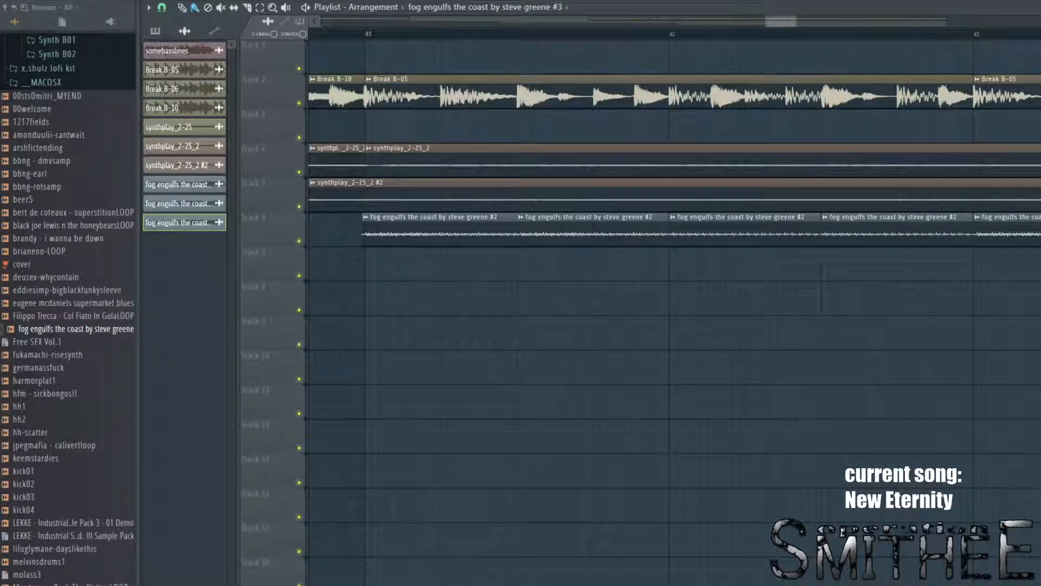
Step: Open the Sorcerer song project, view its whole arrangement, and start playback from bar 1
scroll(588, 328, "down", 10)
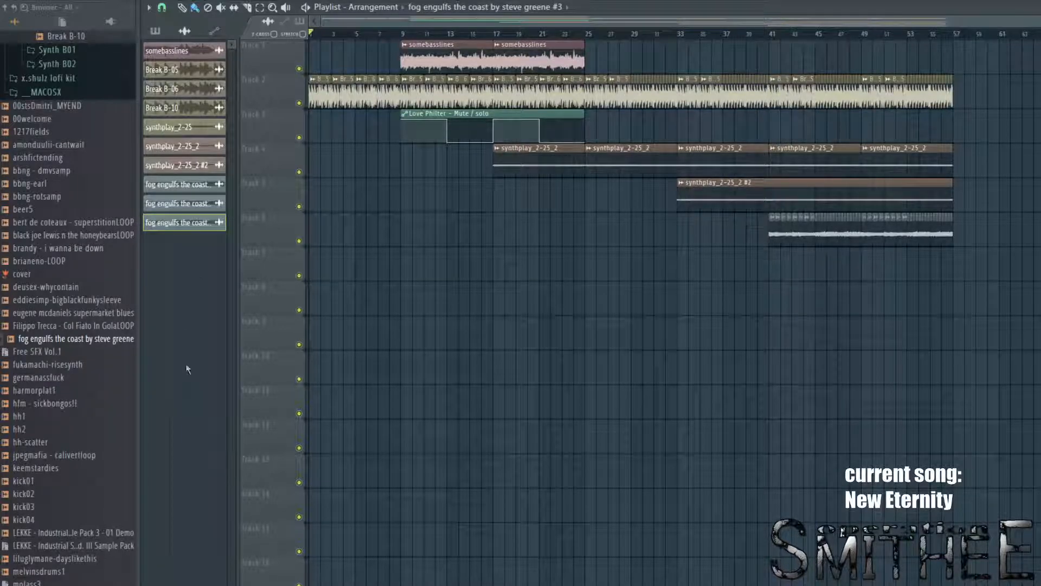
left_click(623, 483)
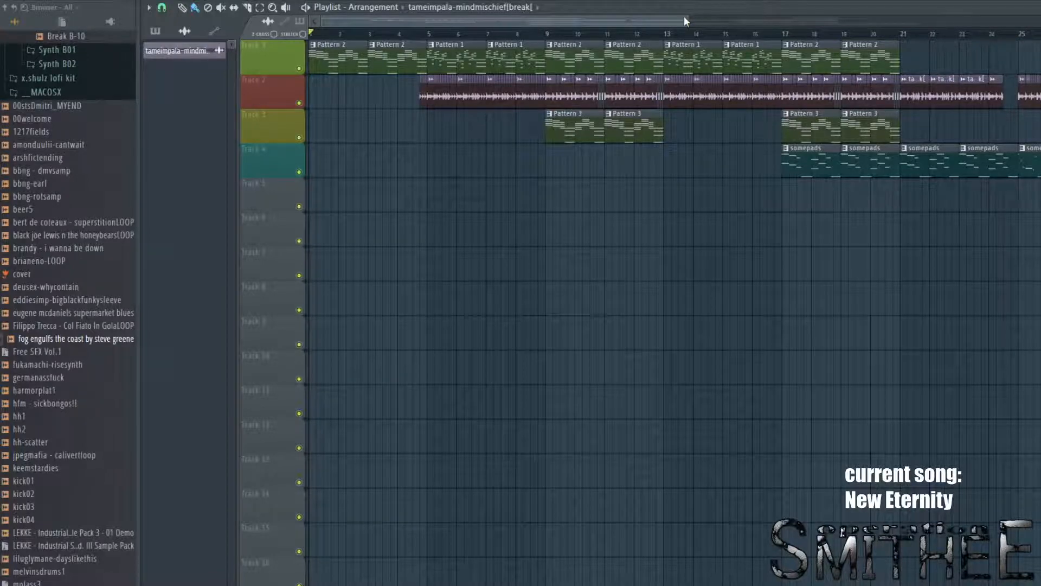
left_click_drag(685, 22, 1000, 21)
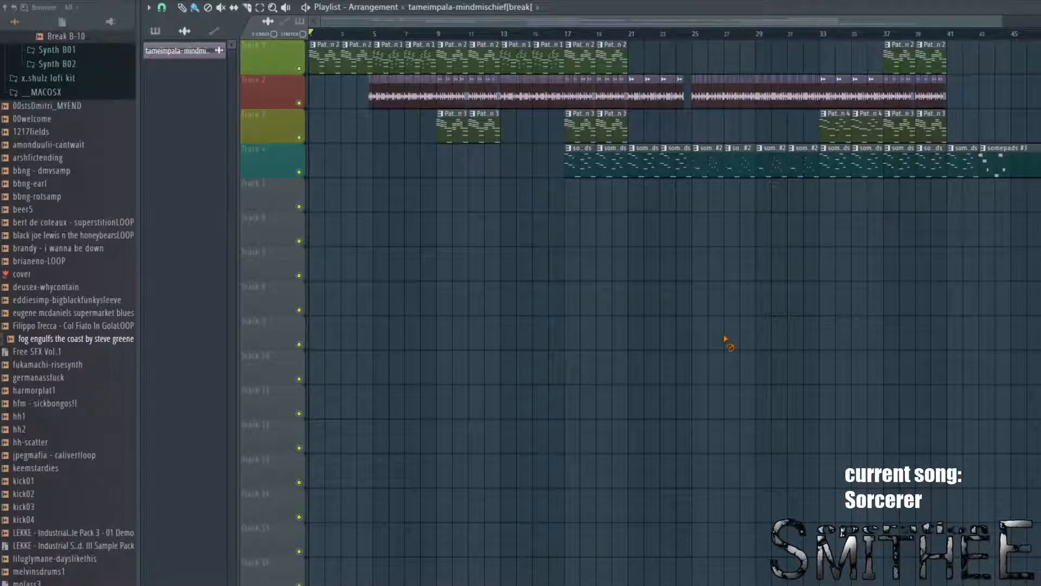
scroll(378, 186, "up", 5)
key("space")
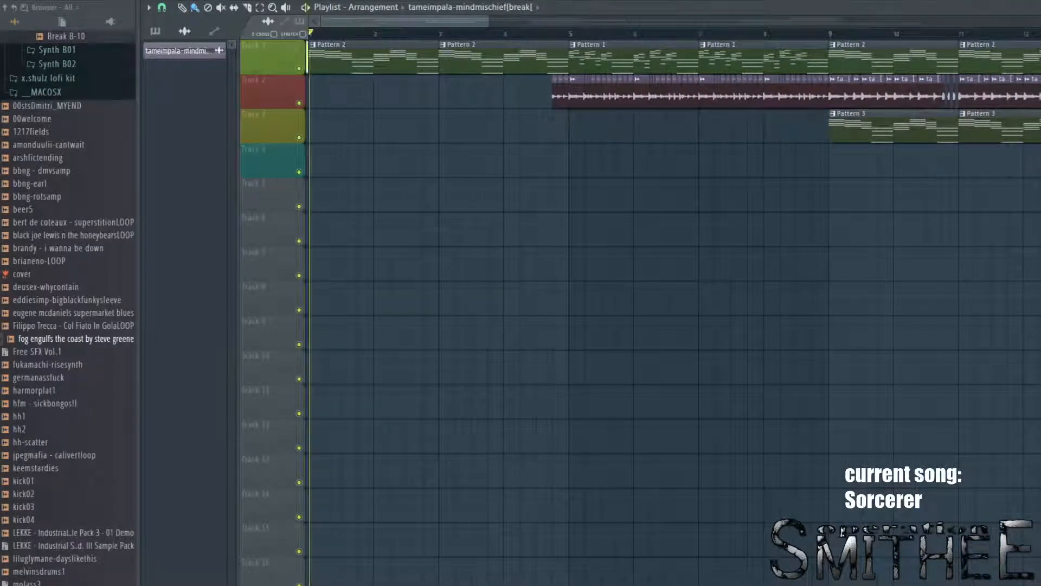
Step: Play the song from the start and follow playback through the Pattern 1, 2 and 3 clips up to the somepads section
key("space")
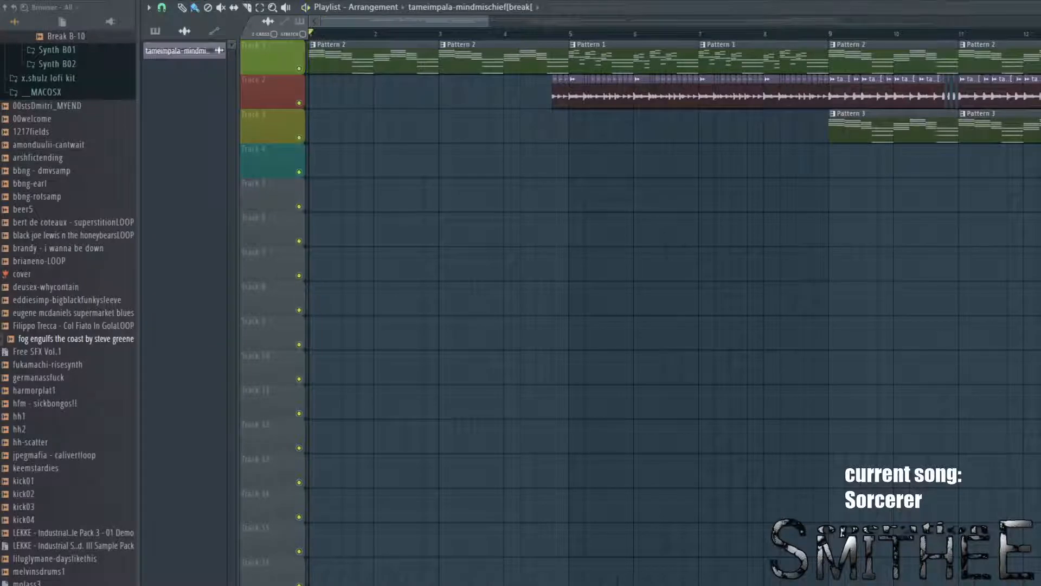
key("space")
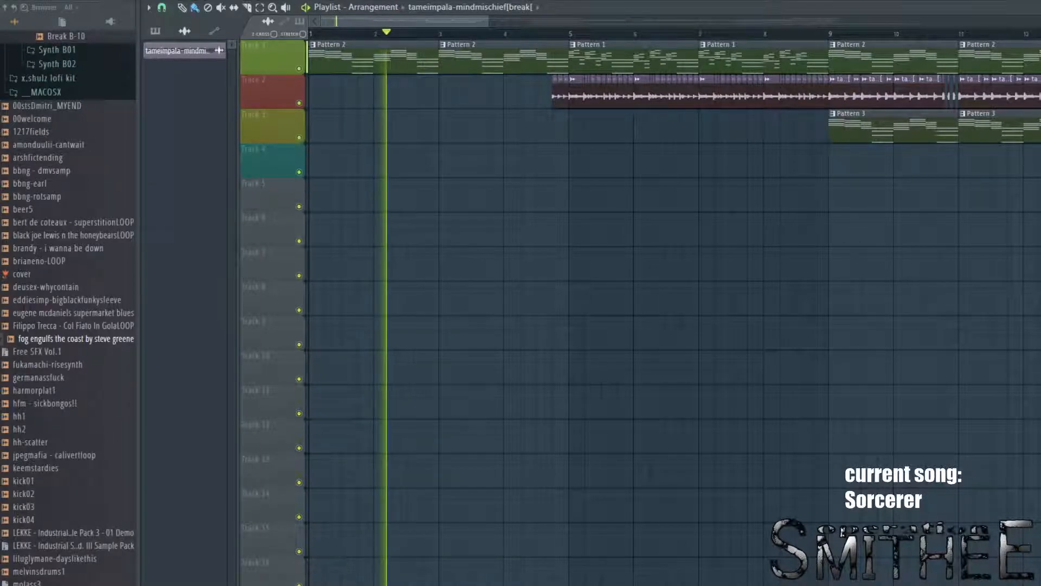
scroll(428, 151, "down", 1)
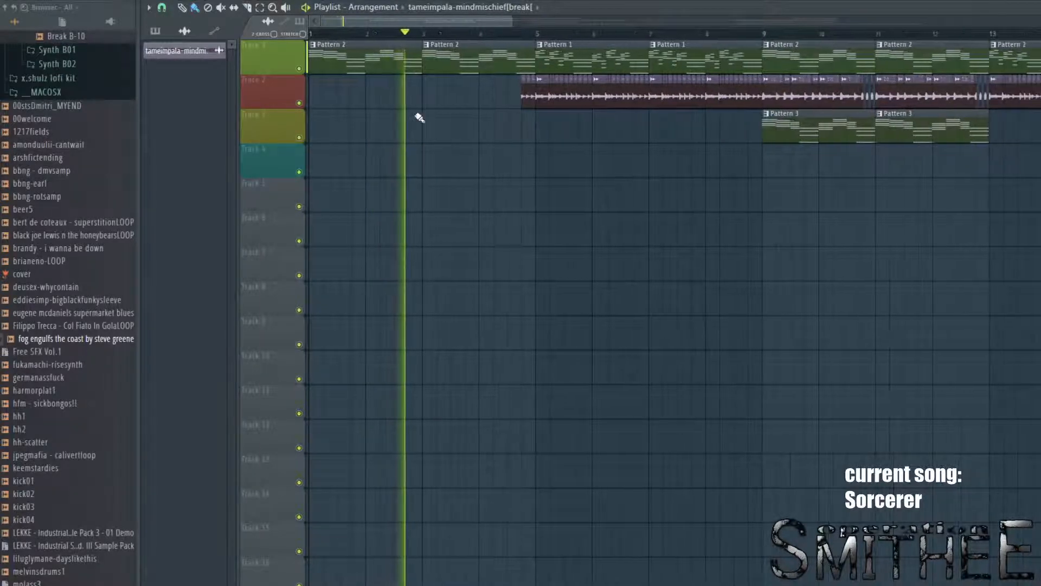
scroll(395, 81, "down", 1)
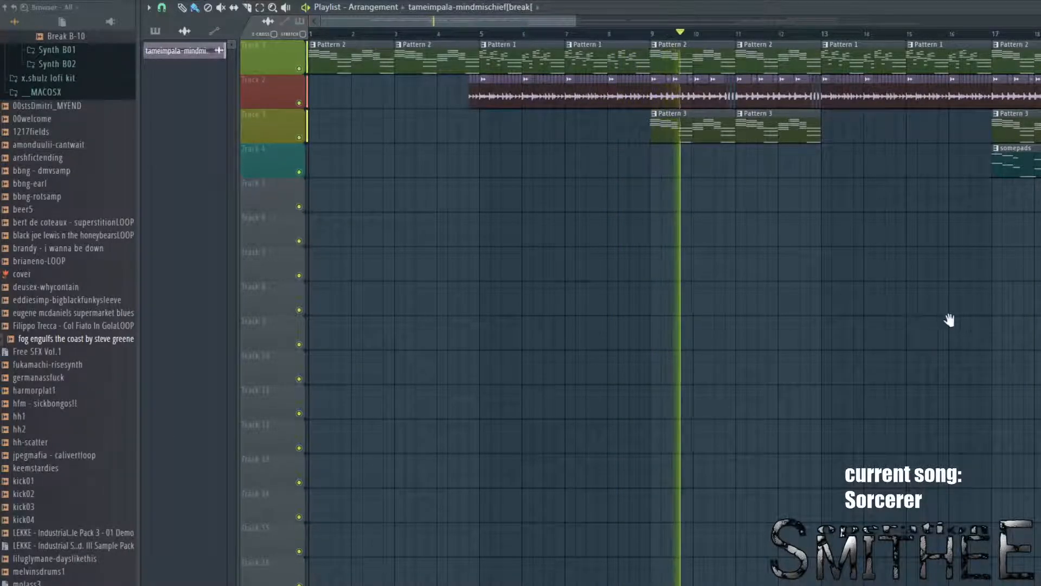
scroll(951, 318, "down", 7)
scroll(643, 347, "down", 5)
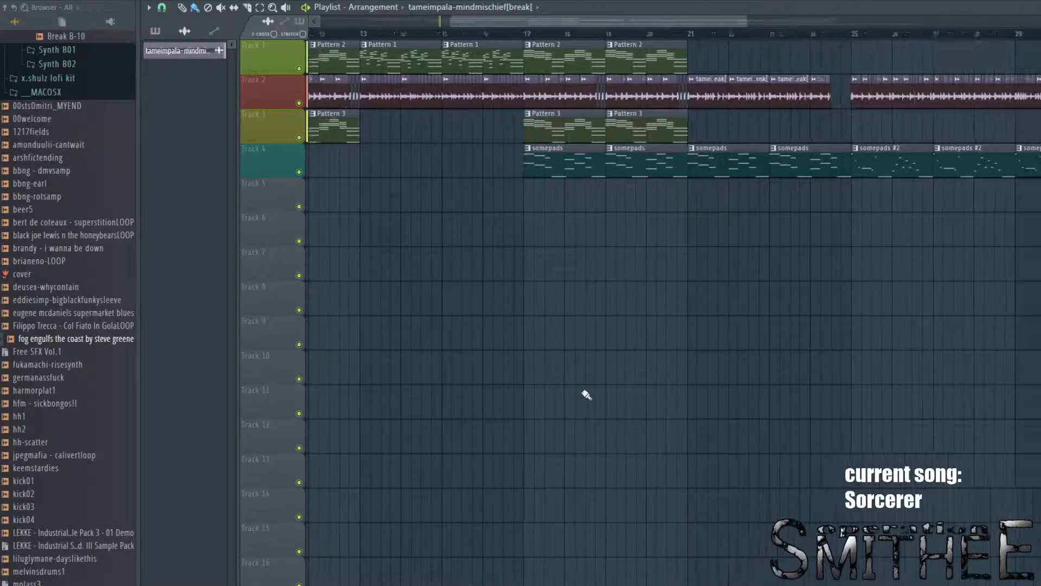
scroll(589, 395, "up", 5)
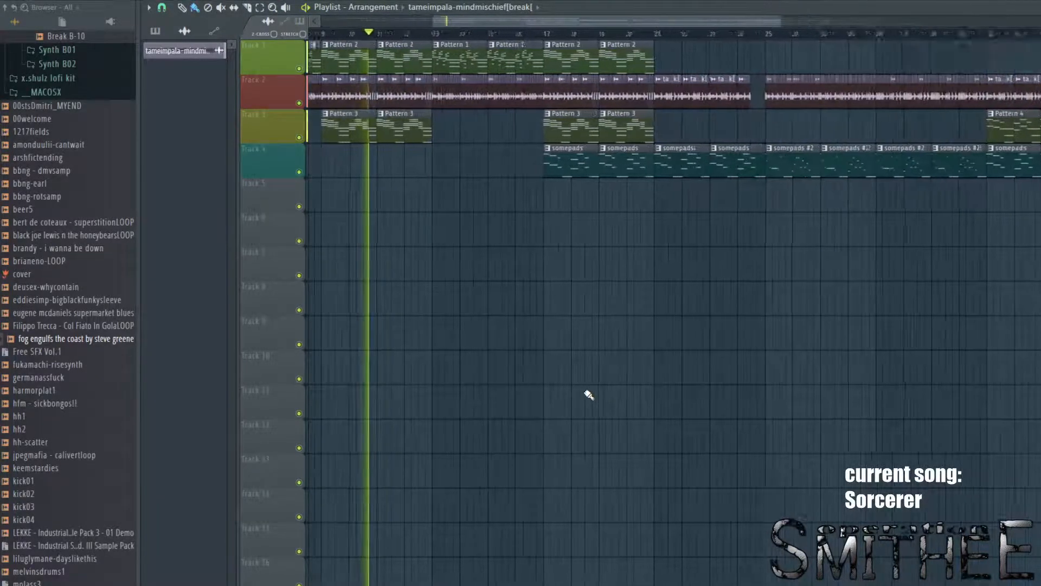
scroll(678, 417, "up", 2)
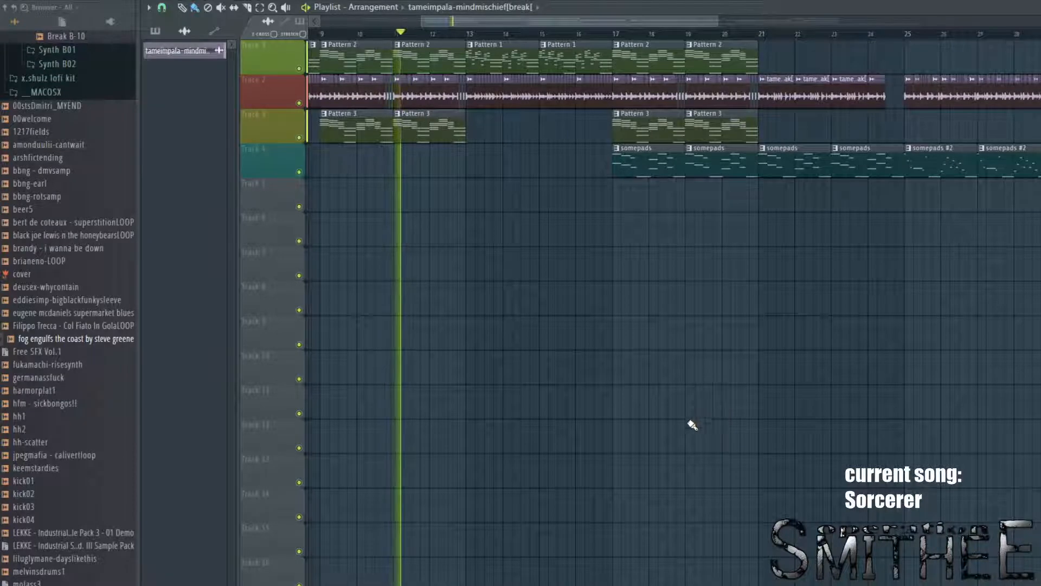
scroll(705, 434, "up", 1)
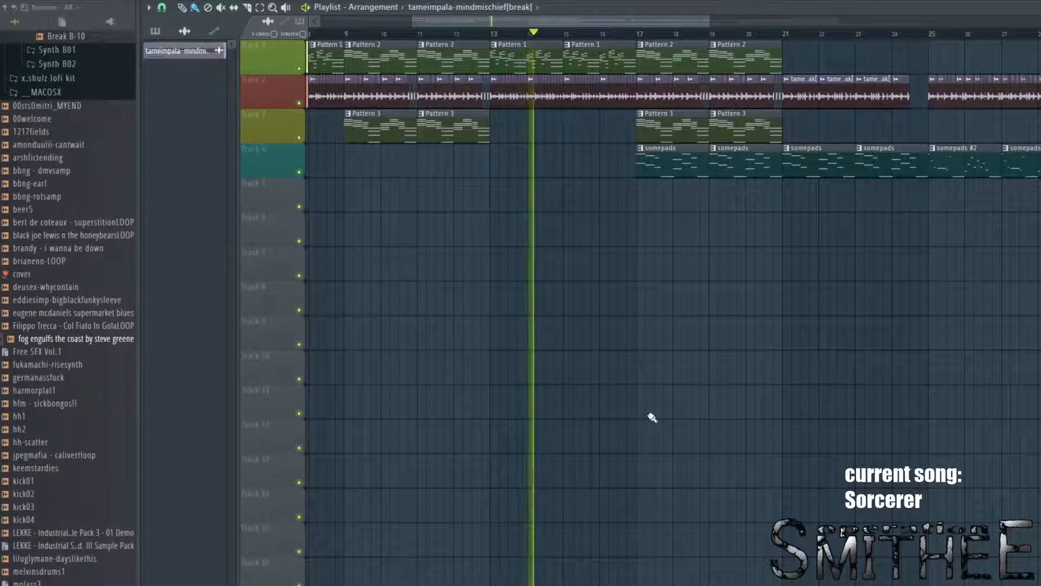
Step: Play the somepads #2 section from just before bar 25, view the clips up to about bar 41, and stop playback
left_click_drag(795, 122, 453, 217)
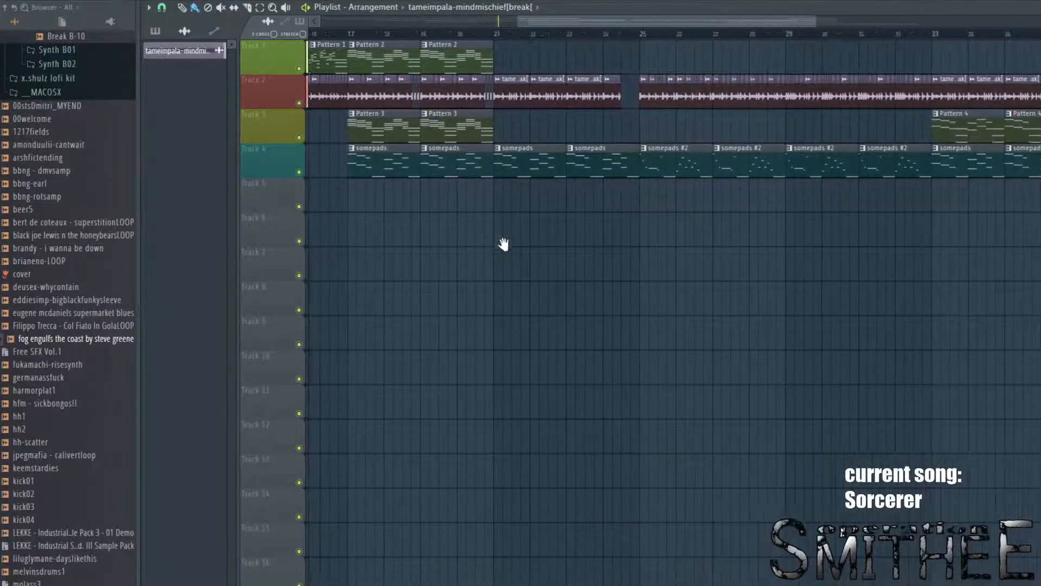
left_click(583, 34)
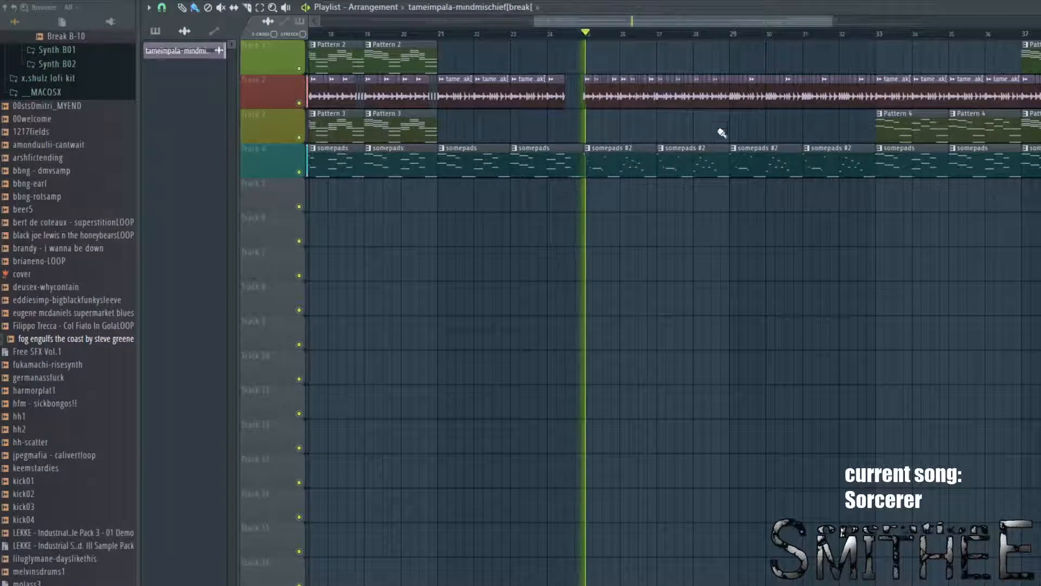
left_click_drag(706, 190, 558, 297)
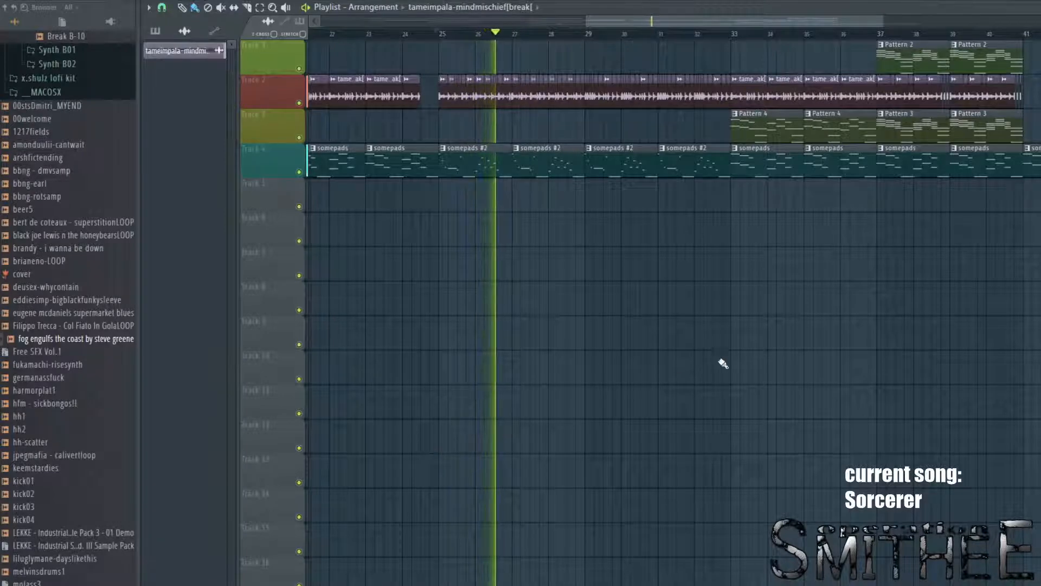
left_click_drag(723, 360, 672, 365)
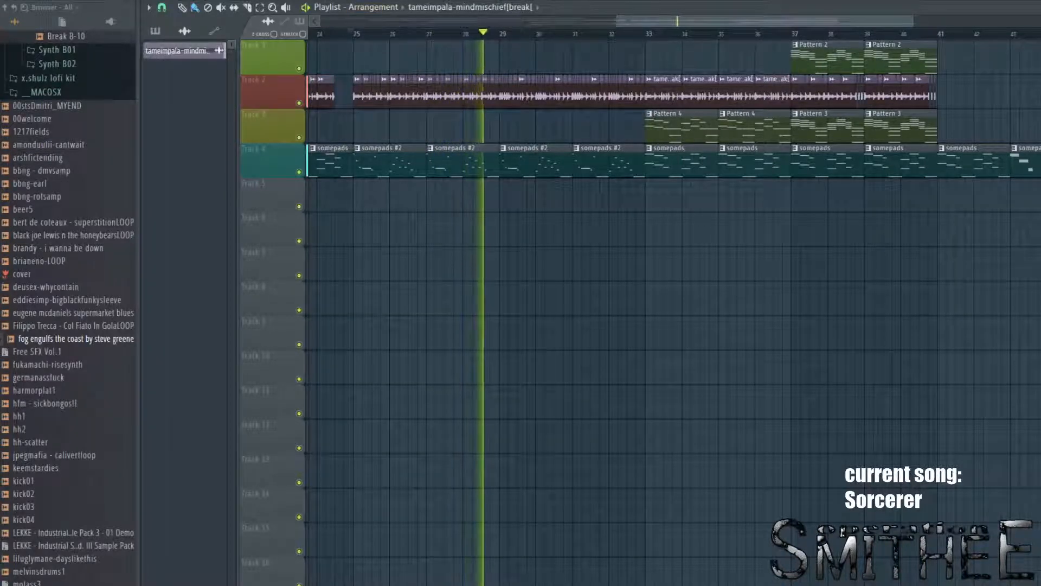
key("space")
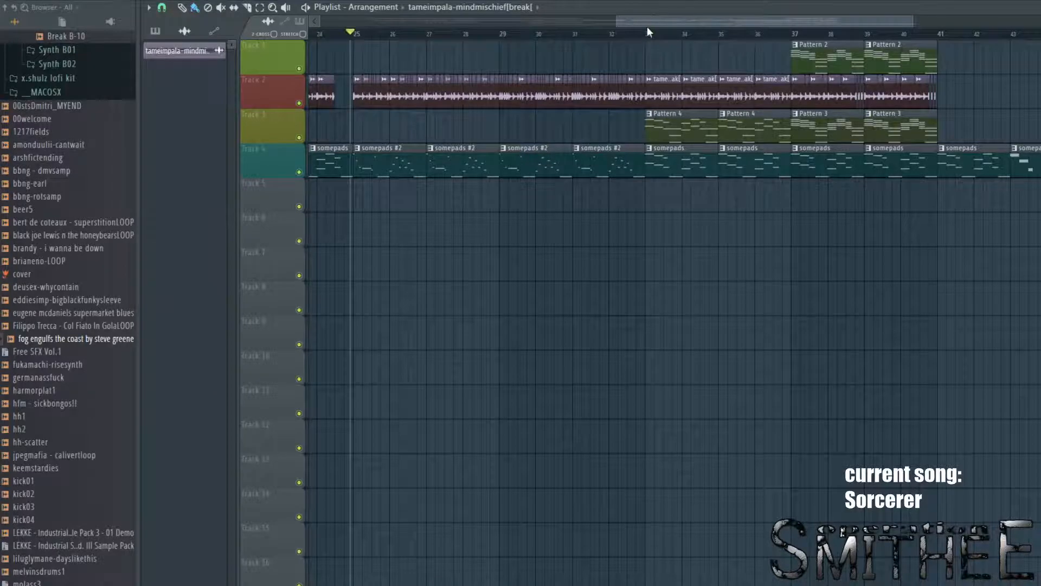
Step: Return to the start of the arrangement and open the first Pattern 2 clip on Track 1 in the piano roll
left_click_drag(646, 27, 325, 22)
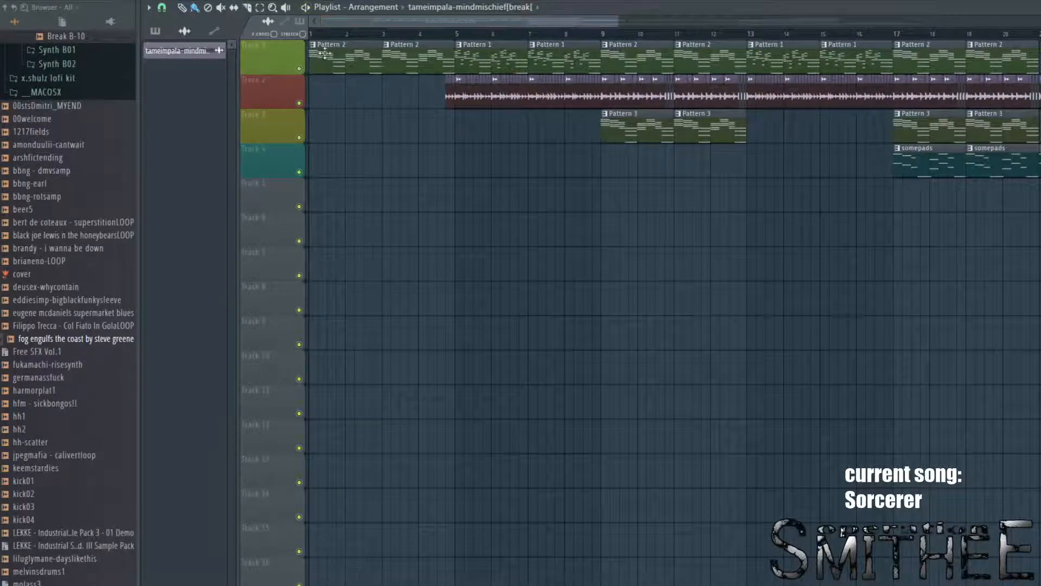
scroll(325, 54, "up", 6)
left_click(546, 61)
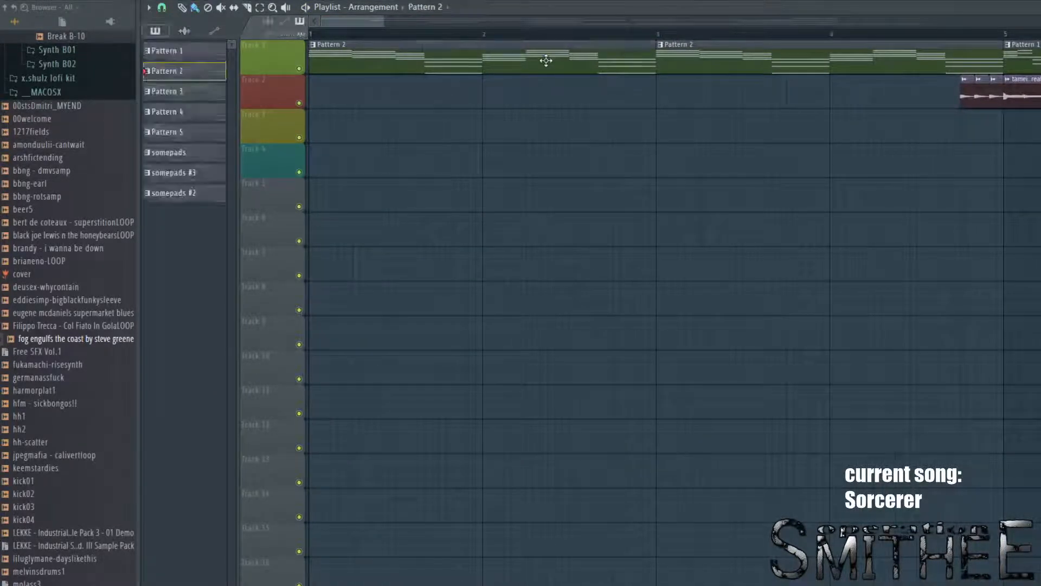
double_click(546, 61)
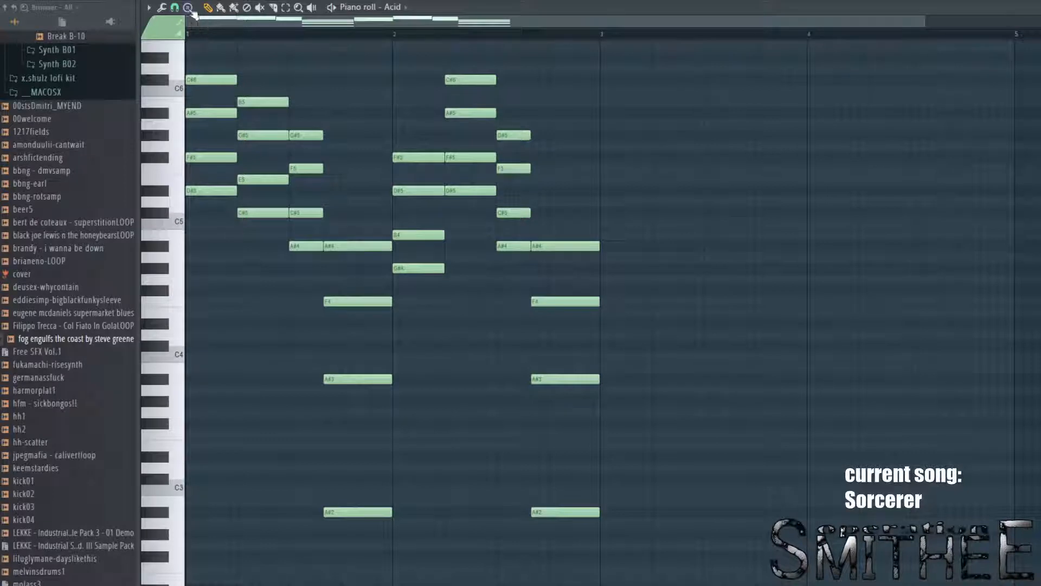
Step: Audition the Acid chords of Pattern 2 in sections and return the playhead to the start of bar 1
key("space")
key("space")
key("space")
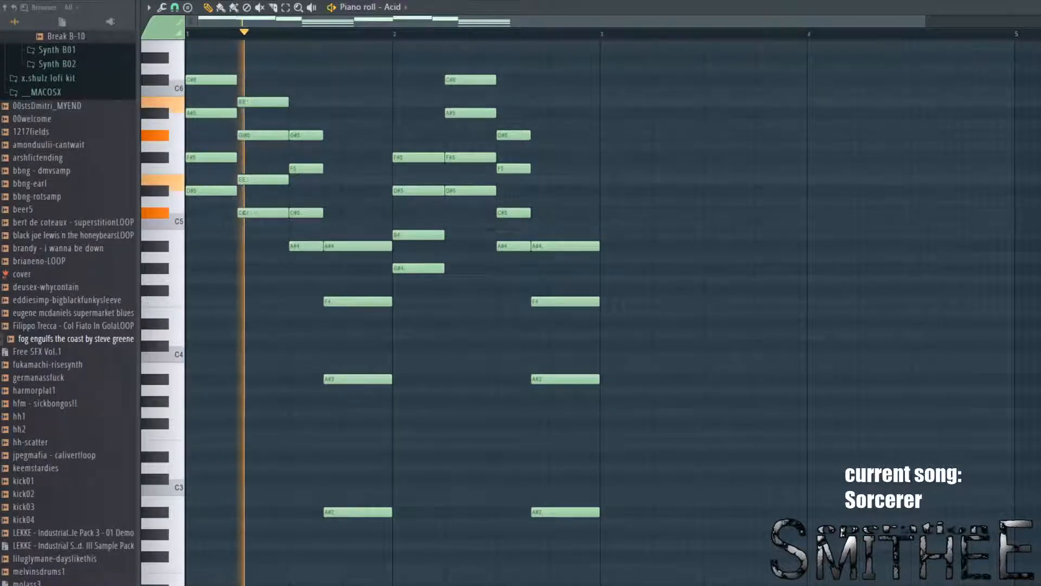
key("space")
mouse_move(203, 35)
left_mouse_down()
mouse_move(326, 37)
mouse_move(294, 41)
mouse_move(305, 81)
left_mouse_up()
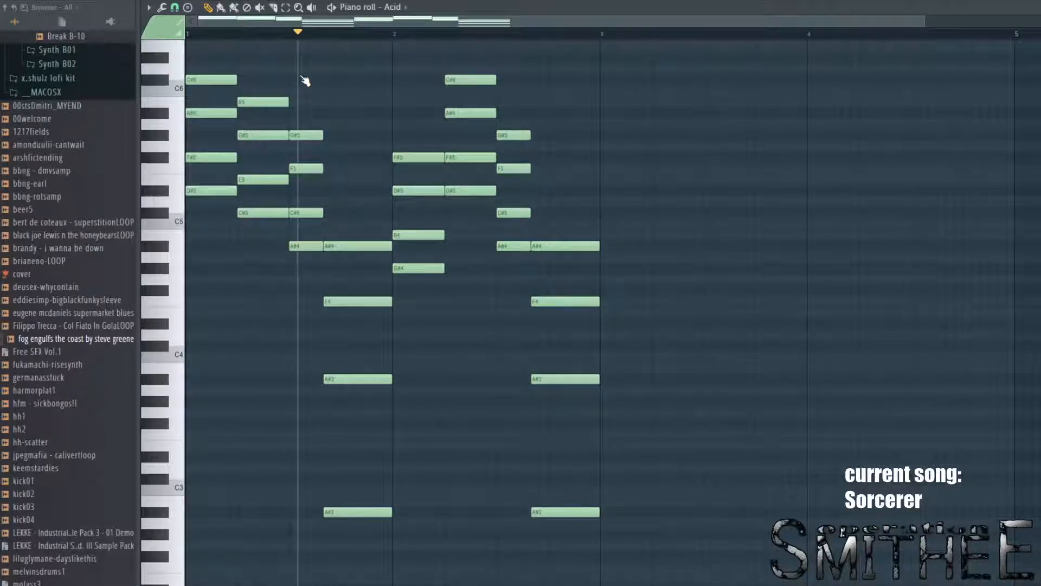
key("space")
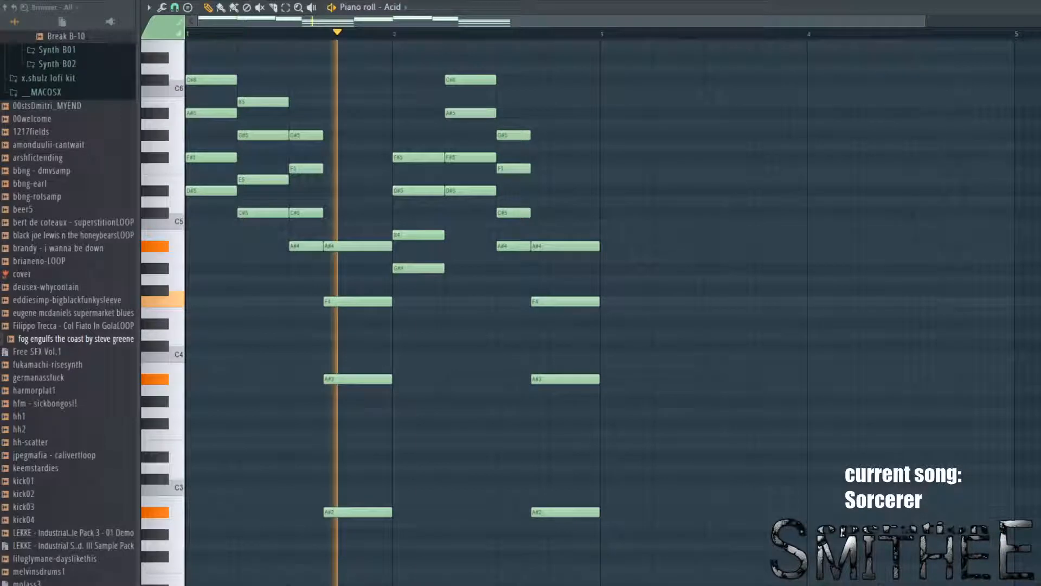
mouse_move(337, 32)
left_mouse_down()
mouse_move(455, 35)
mouse_move(514, 57)
left_mouse_up()
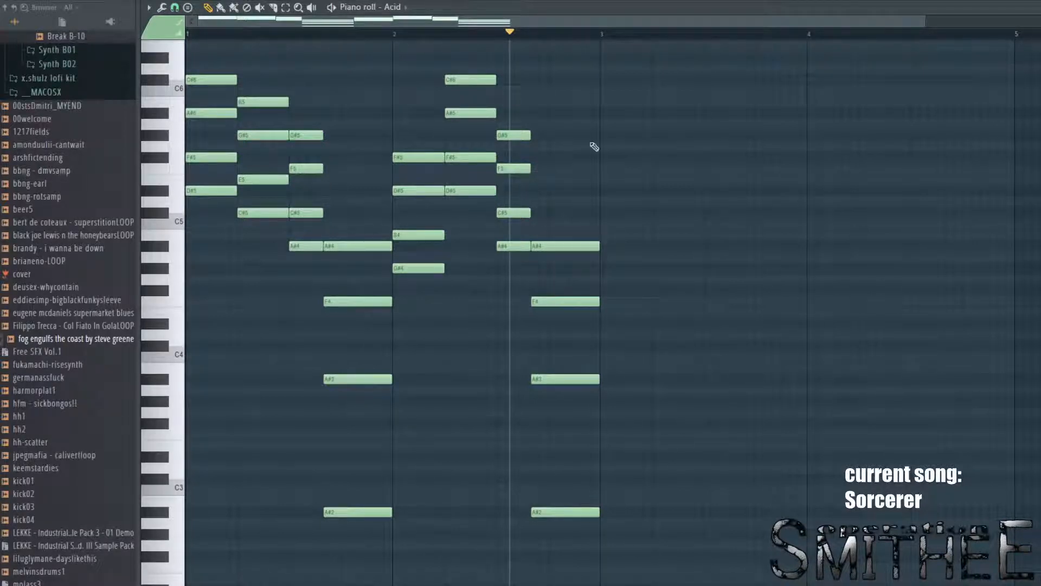
left_click_drag(298, 33, 195, 90)
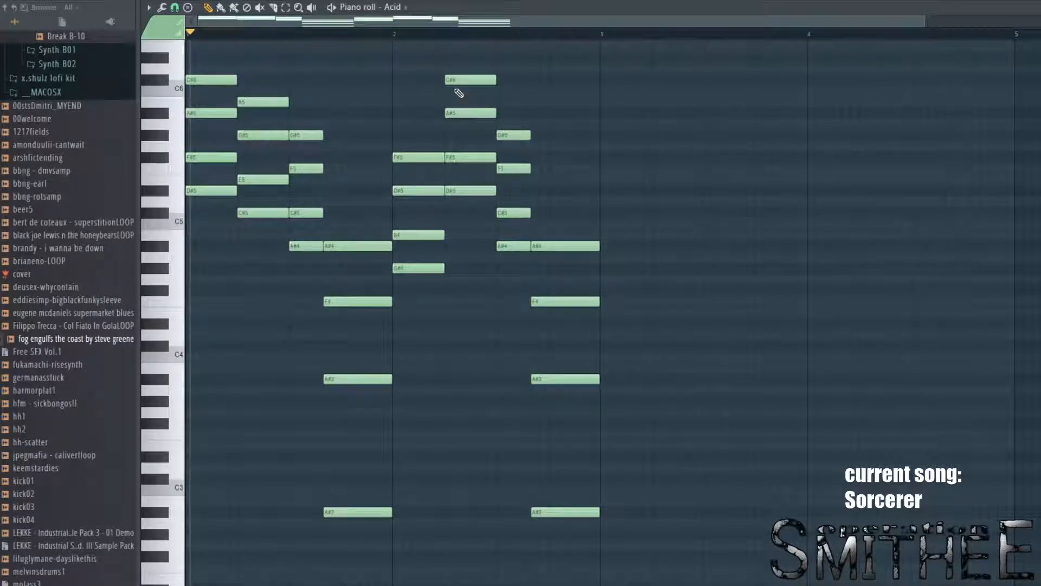
Step: Close the piano roll and channel rack and set the playlist position to bar 5, where Pattern 1 begins
scroll(401, 70, "up", 3)
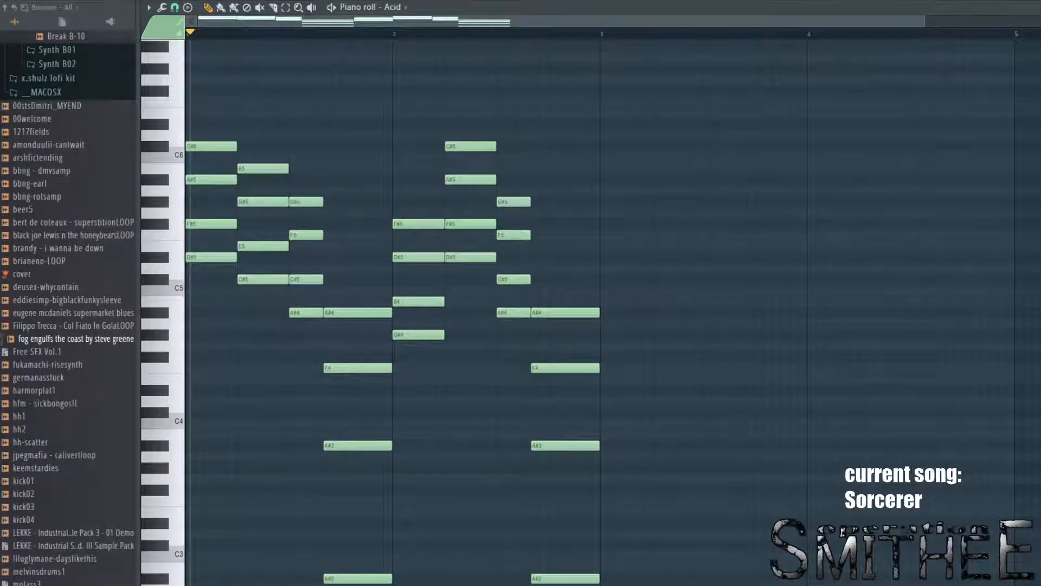
key("F7")
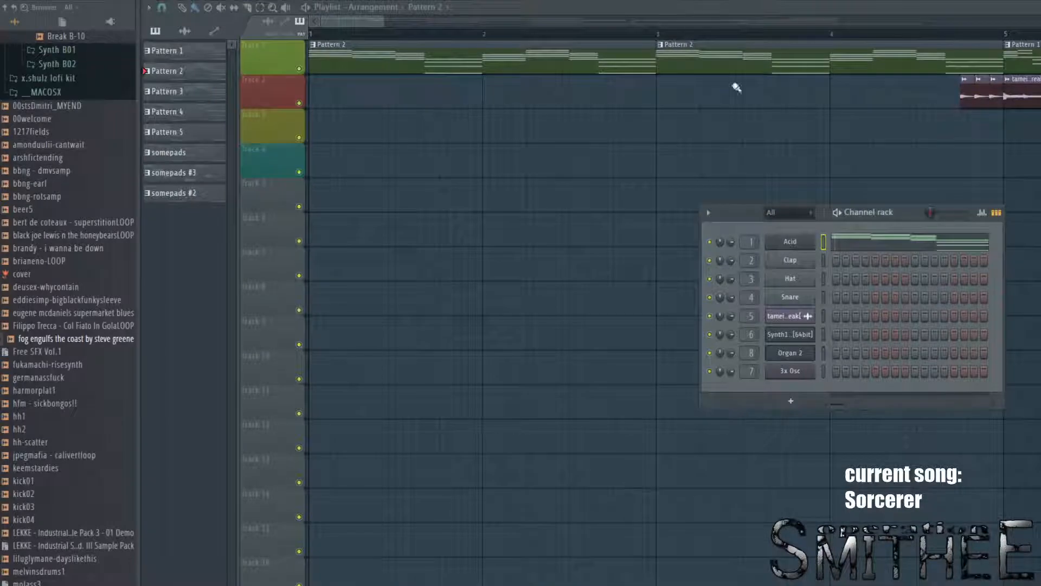
key("F6")
scroll(790, 177, "right", 2)
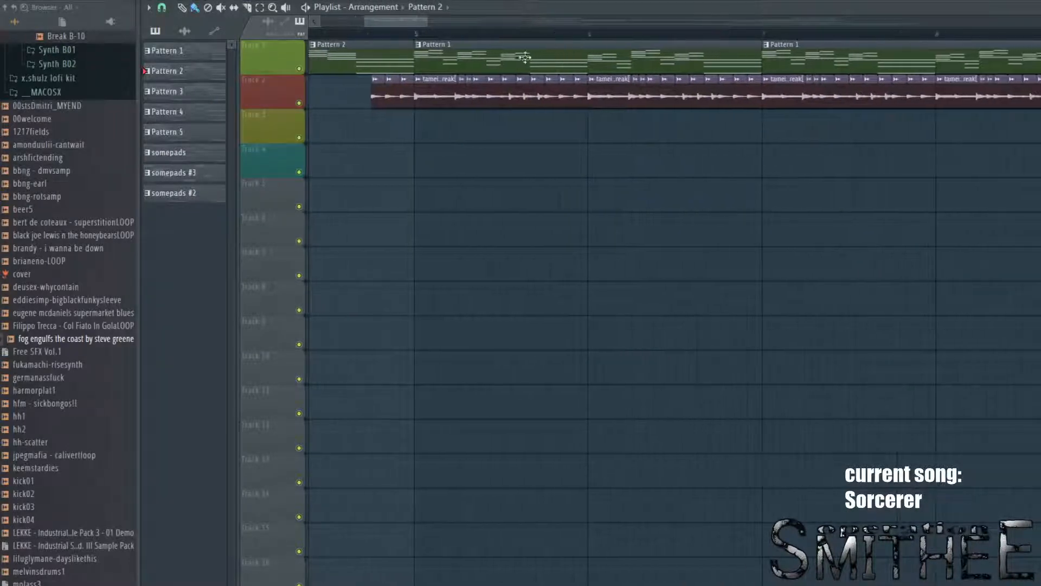
left_click(352, 33)
mouse_move(357, 47)
left_mouse_down()
mouse_move(435, 27)
mouse_move(393, 40)
mouse_move(417, 42)
left_mouse_up()
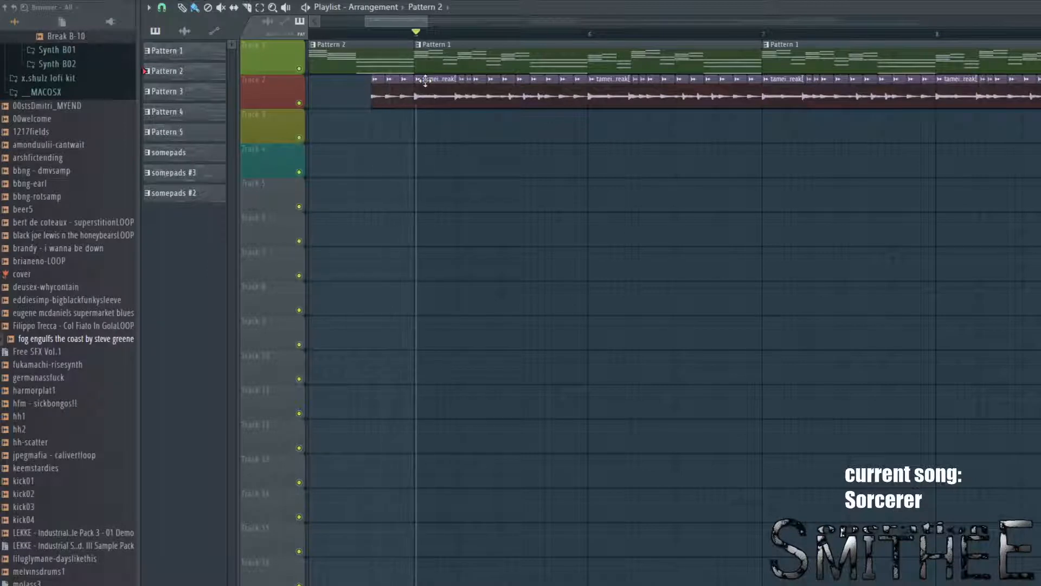
Step: Show the sample settings of the tameimpala-mindmischief[break] chops on Track 2 and close them
scroll(425, 76, "up", 5)
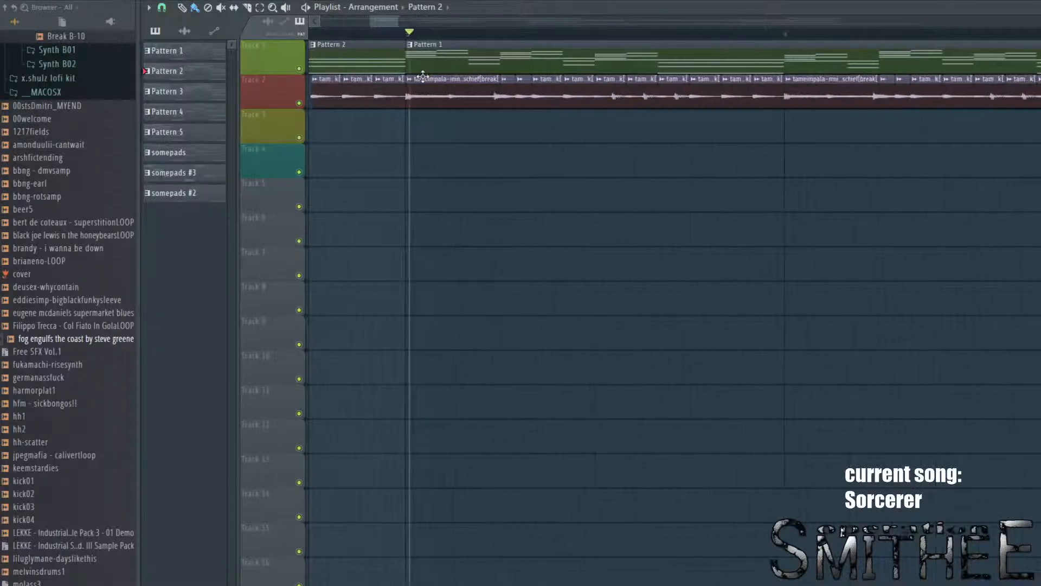
scroll(440, 128, "up", 2)
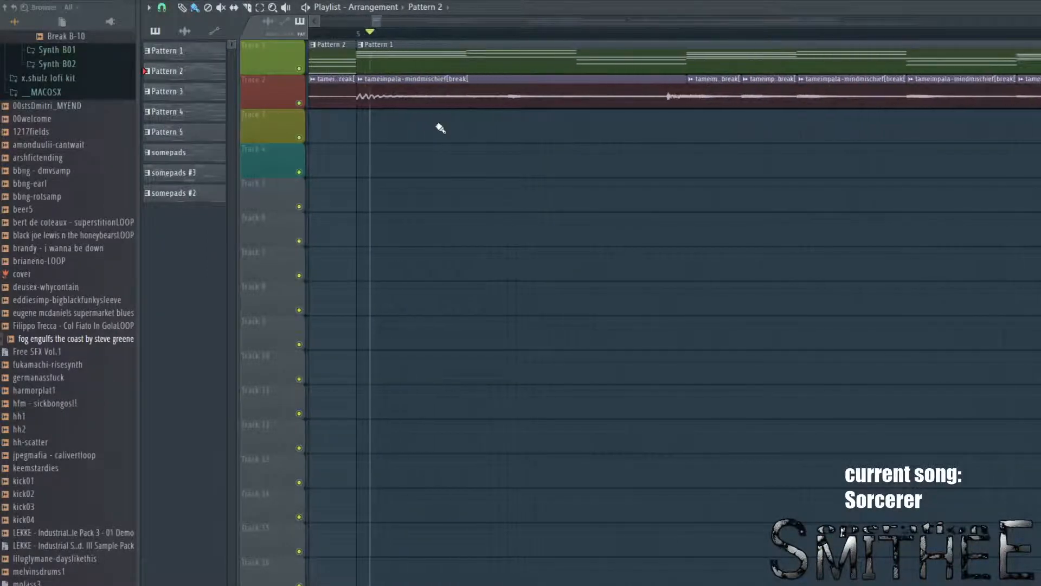
scroll(441, 128, "down", 3)
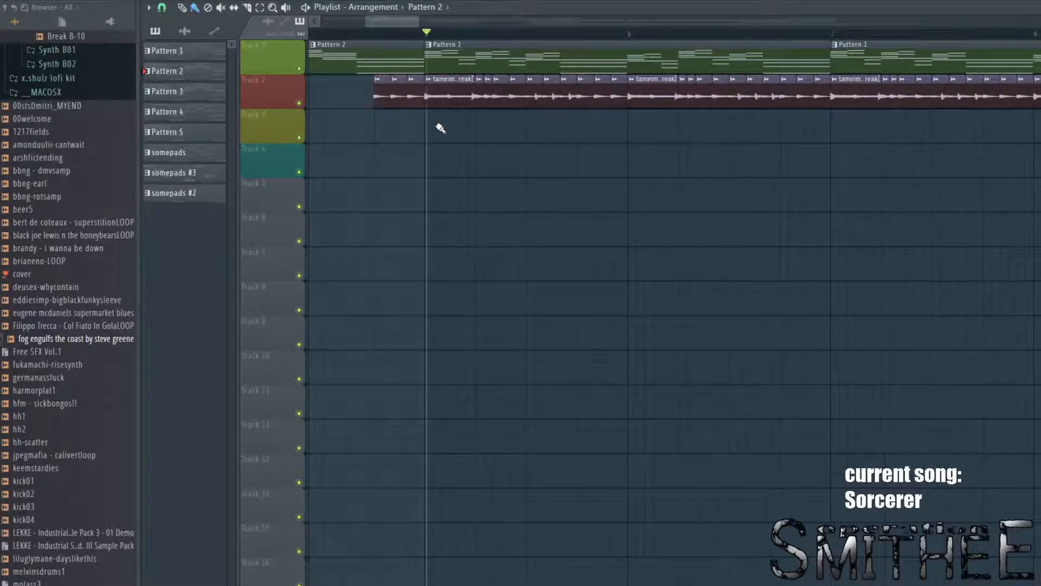
left_click(455, 86)
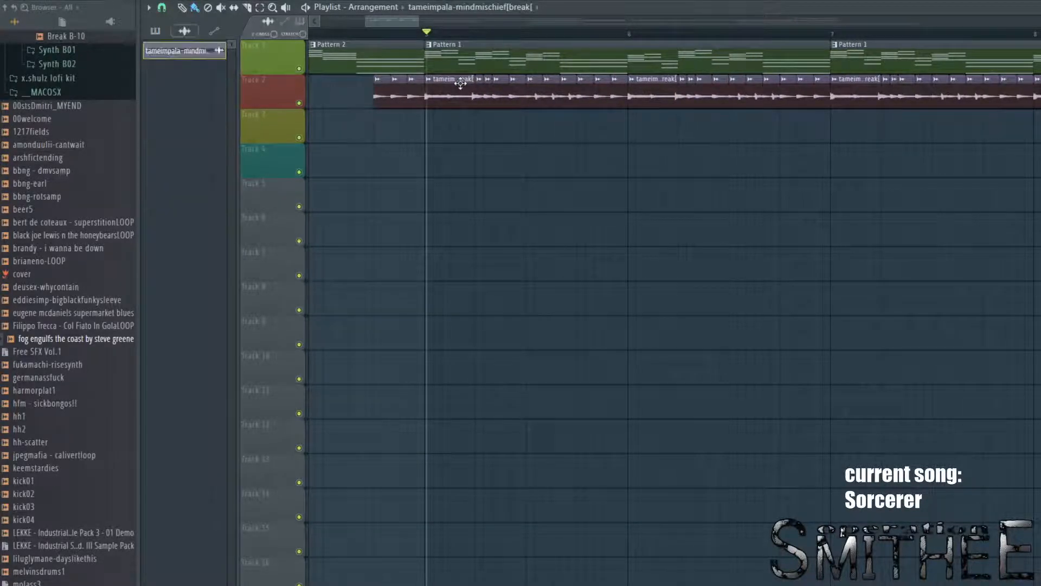
left_click(204, 55)
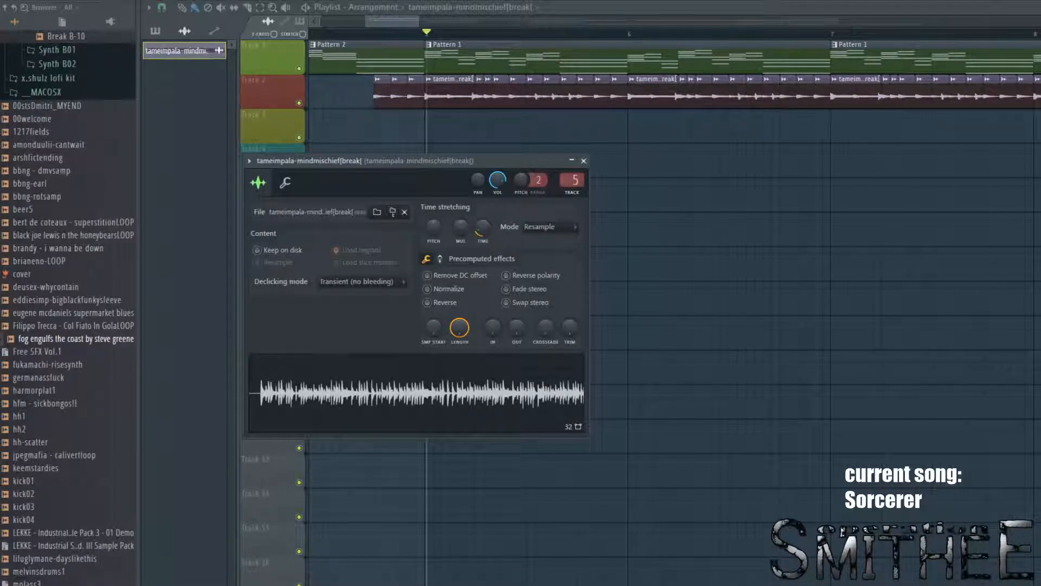
scroll(741, 153, "down", 3)
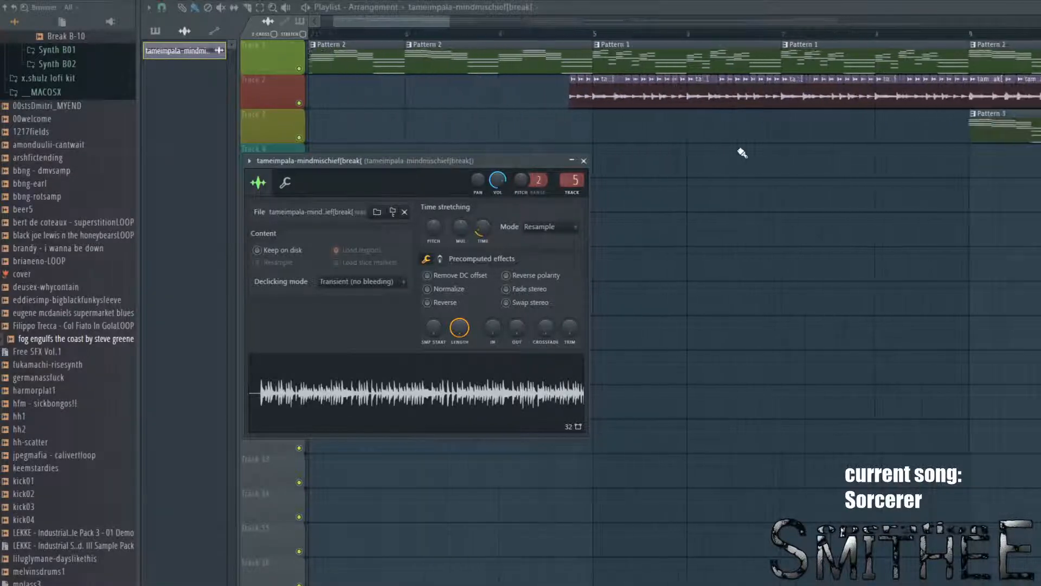
scroll(741, 152, "down", 2)
scroll(742, 153, "up", 6)
right_click(743, 190)
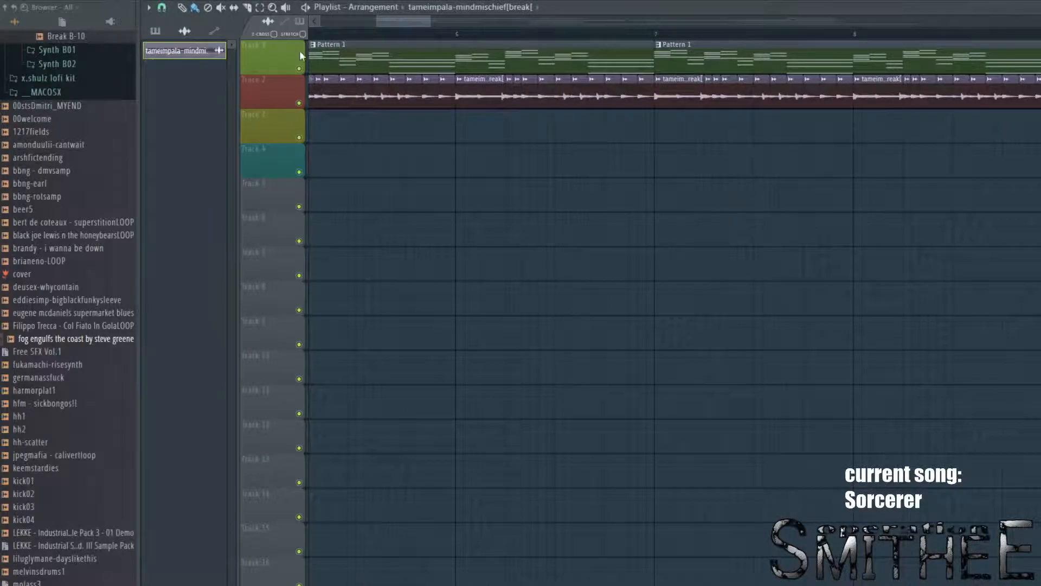
Step: Examine the chopped break slices on Track 2 under the Pattern 1 clips and start playback from bar 5
scroll(300, 53, "up", 4)
scroll(300, 53, "down", 1)
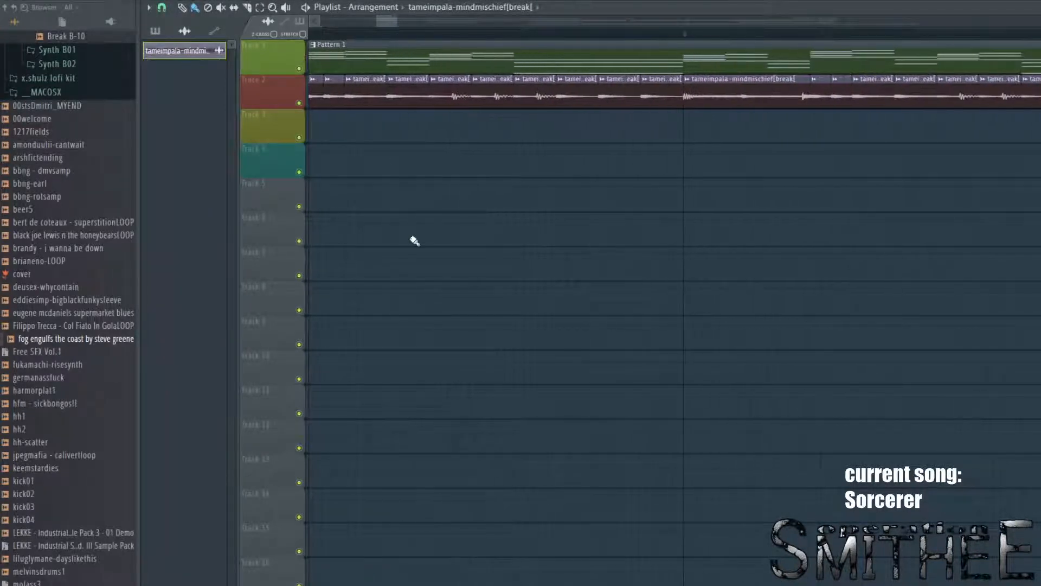
left_click_drag(415, 241, 748, 317)
scroll(732, 68, "down", 3)
left_click_drag(671, 135, 354, 193)
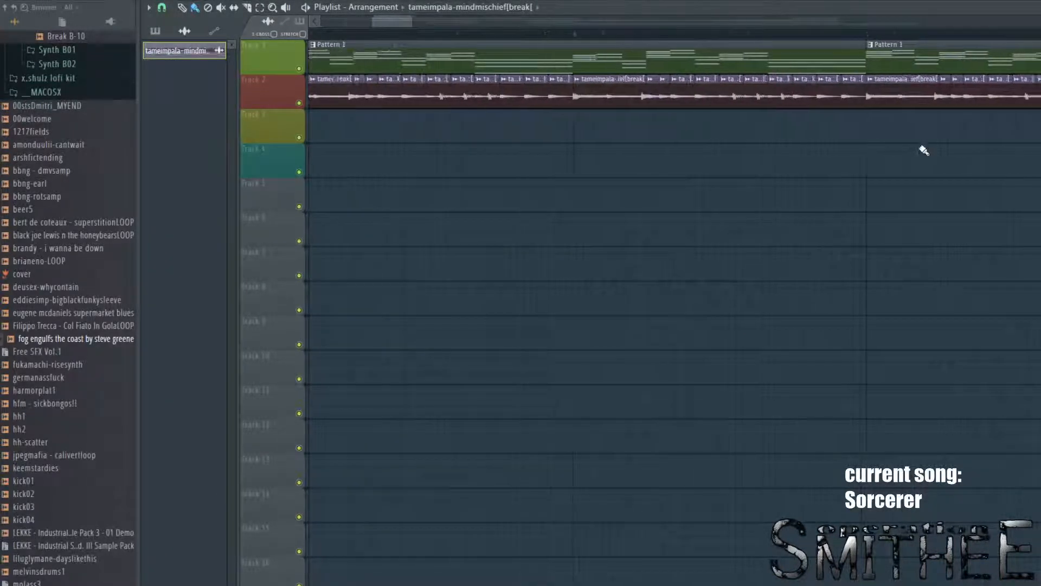
scroll(924, 150, "down", 3)
left_click(601, 37)
key("space")
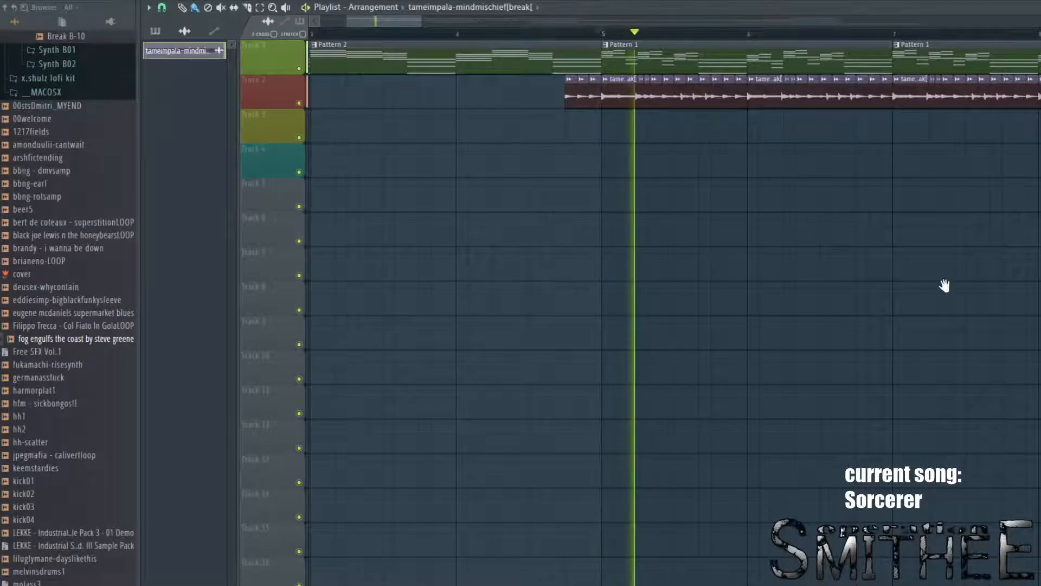
Step: Stop playback and place an unsliced tameimpala-mindmischief[break] clip on Track 8 so that it starts at bar 7
left_click_drag(944, 286, 821, 349)
key("space")
scroll(440, 81, "up", 2)
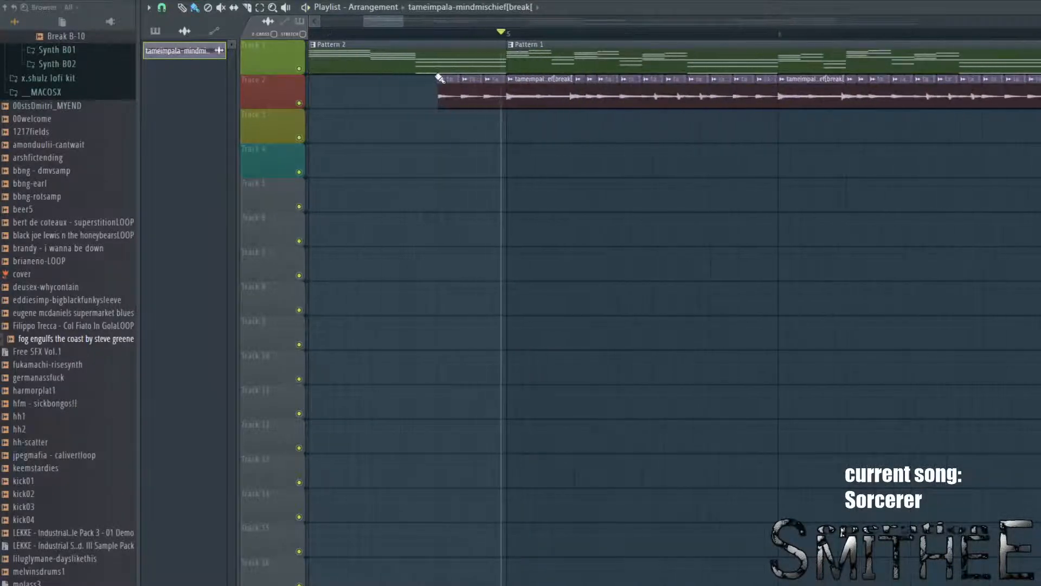
left_click_drag(796, 137, 325, 276)
scroll(374, 257, "down", 2)
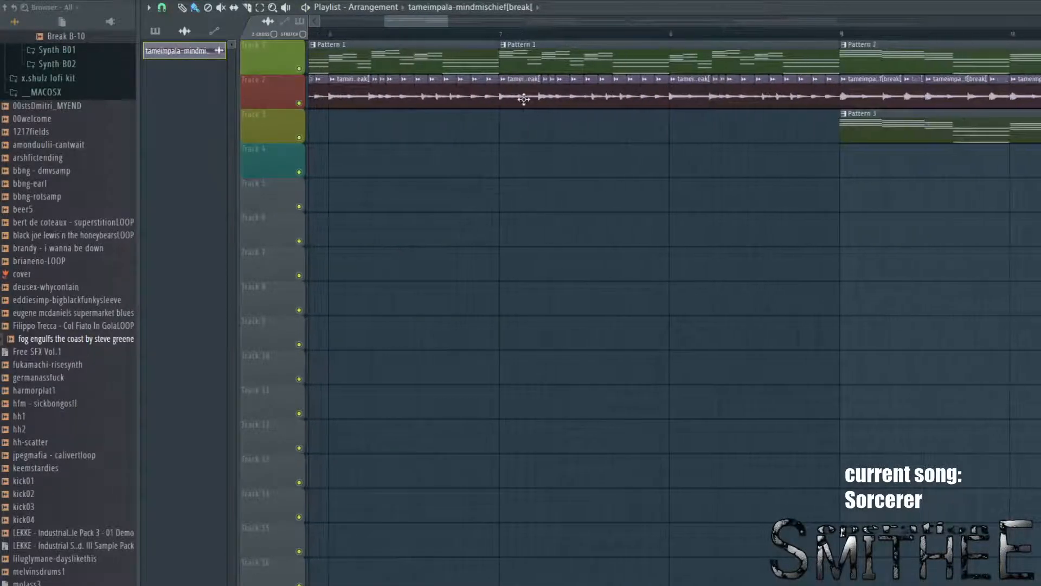
left_click_drag(524, 100, 704, 324)
scroll(516, 298, "up", 4)
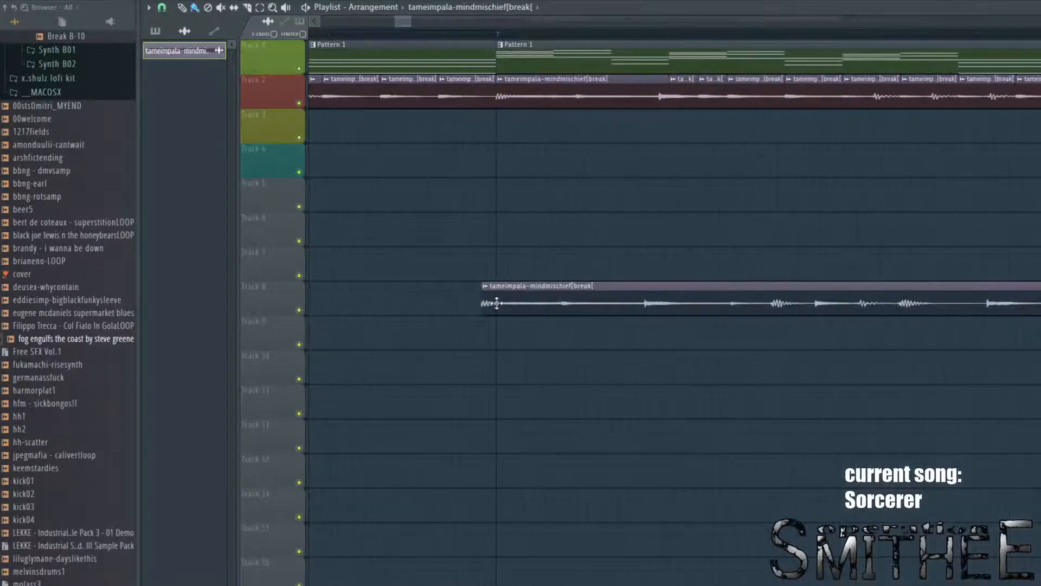
left_click_drag(496, 303, 511, 300)
scroll(512, 300, "down", 4)
scroll(511, 299, "up", 3)
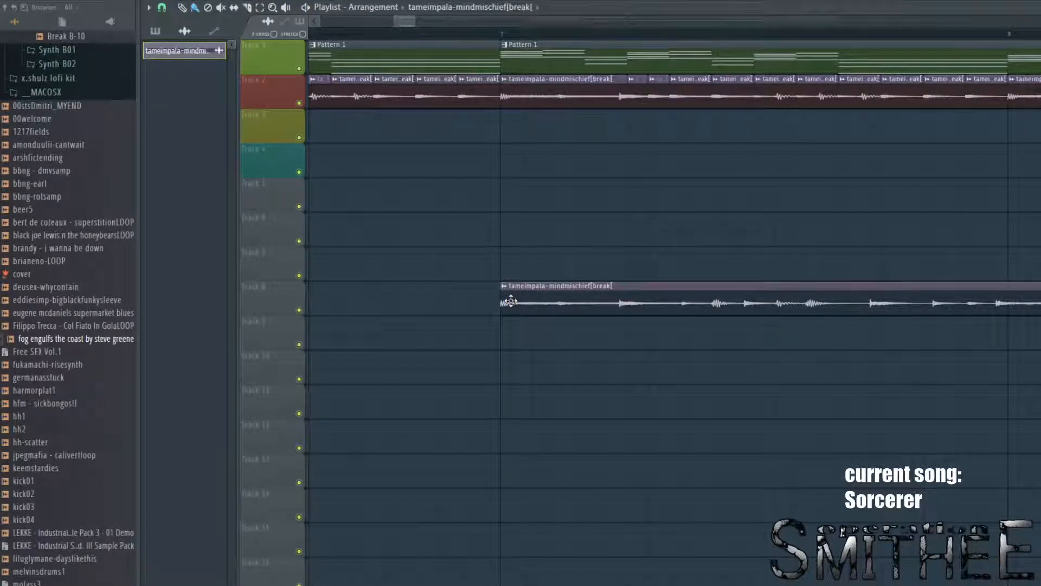
Step: Mute Tracks 1 and 2 and play the unsliced break on Track 8 from just before bar 7
left_click(495, 32)
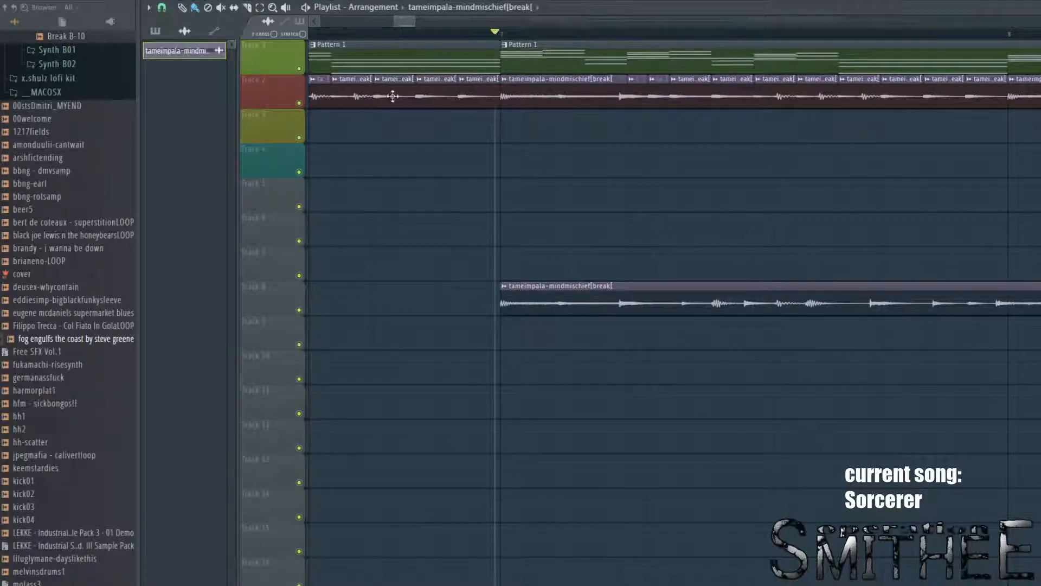
left_click(299, 68)
left_click(299, 103)
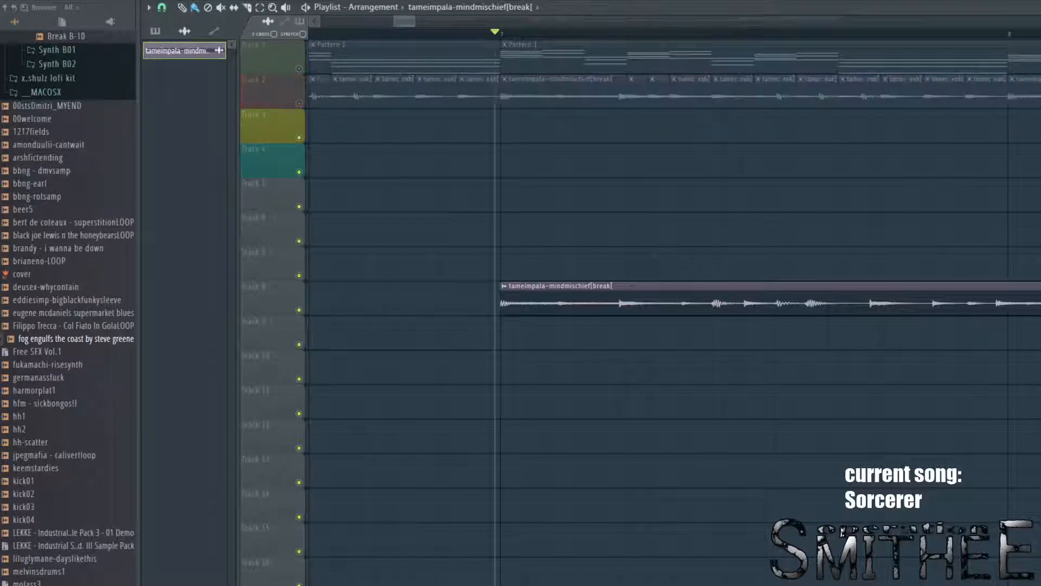
key("space")
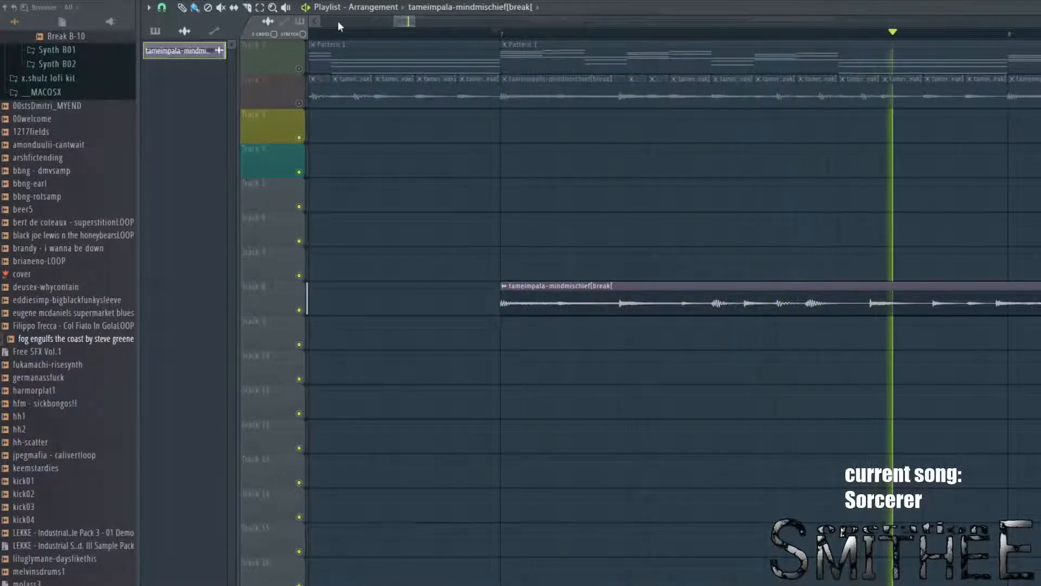
key("space")
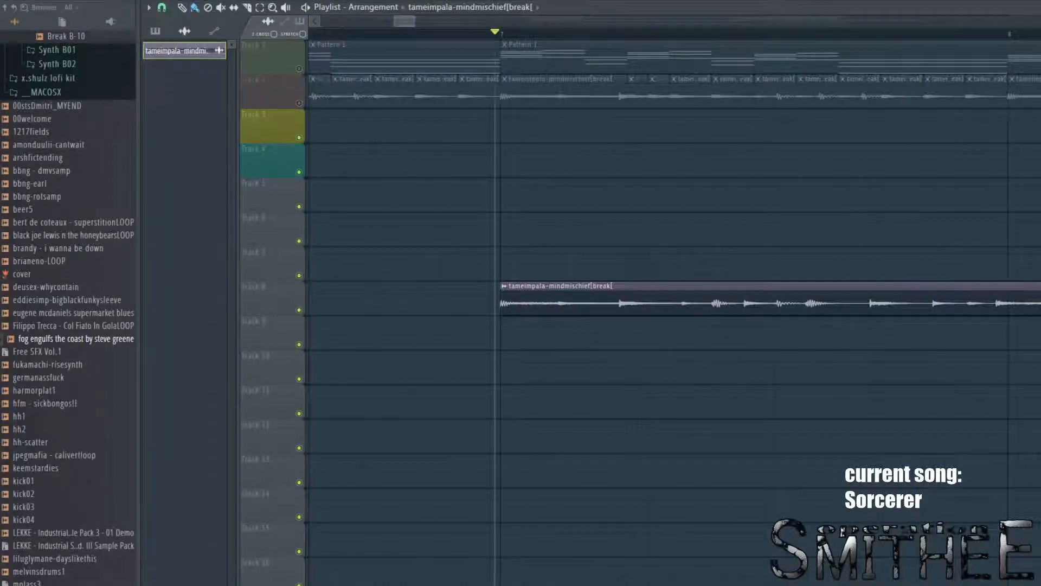
Step: Trim the Track 8 break to about one bar starting at bar 7 and audition it briefly
left_click_drag(1040, 299, 1000, 296)
mouse_move(509, 286)
left_mouse_down()
mouse_move(519, 285)
mouse_move(501, 287)
left_mouse_up()
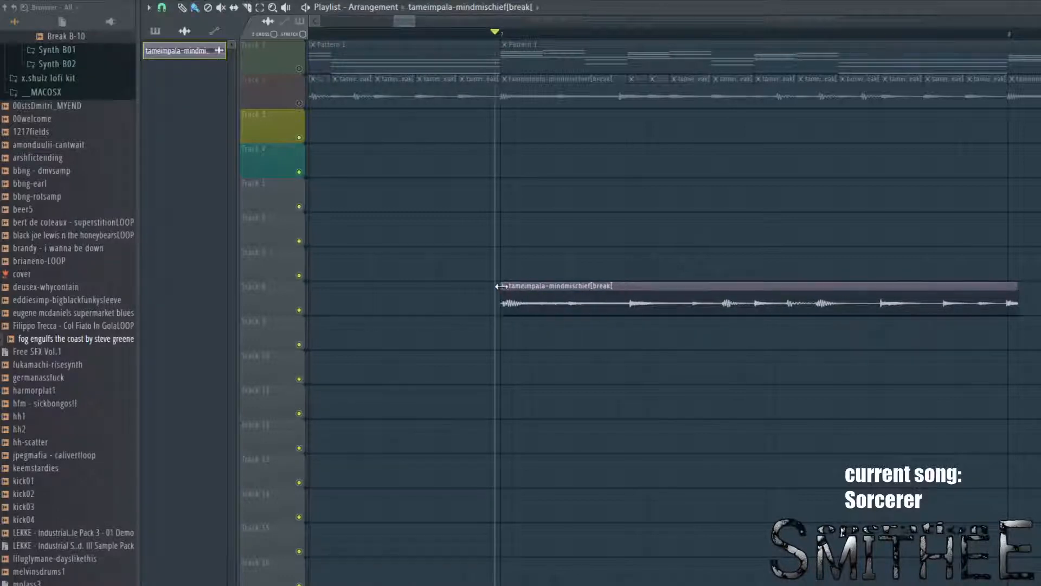
key("space")
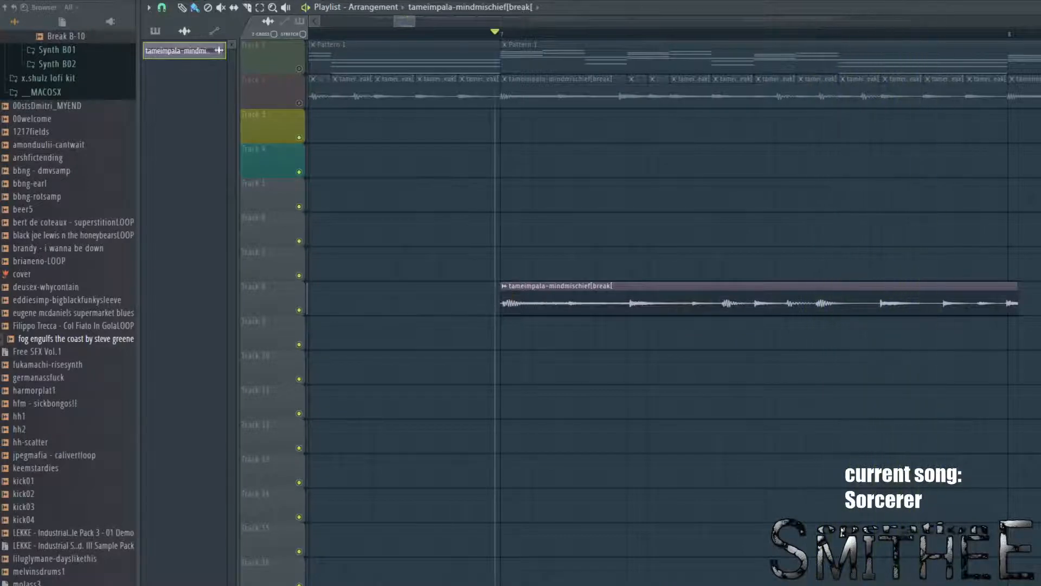
key("space")
Step: Slice the Track 8 break just before its second main hit and trim its end to bar 8
left_click(252, 8)
scroll(643, 344, "up", 2)
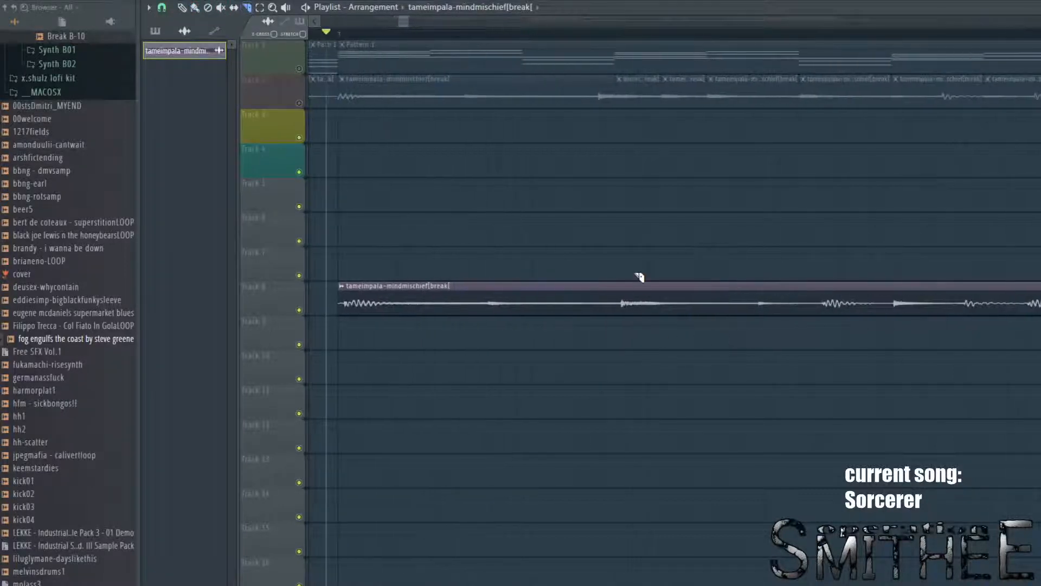
left_click_drag(617, 275, 623, 386)
left_click(182, 7)
scroll(423, 186, "down", 3)
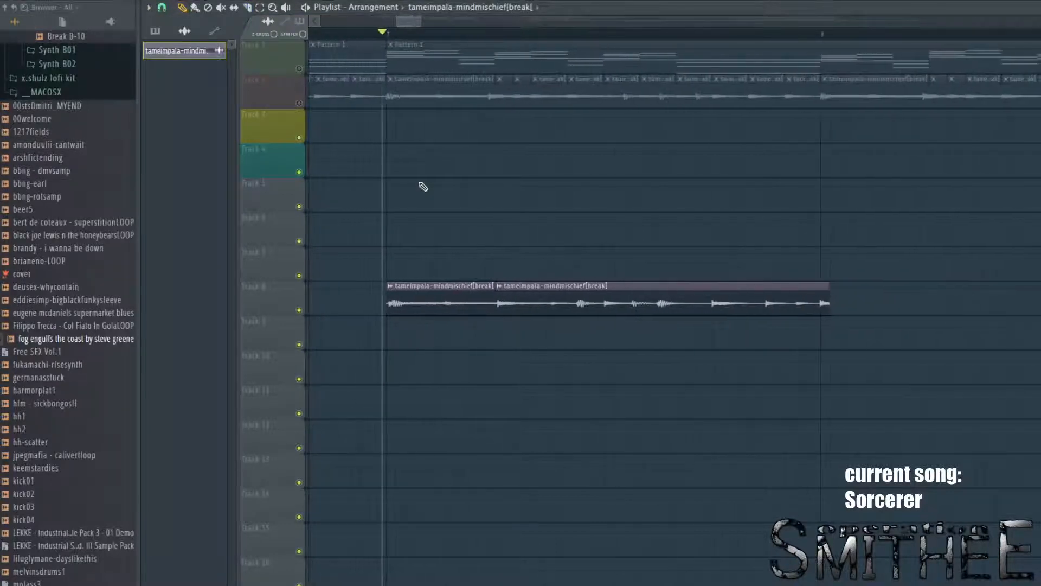
left_click_drag(379, 32, 477, 63)
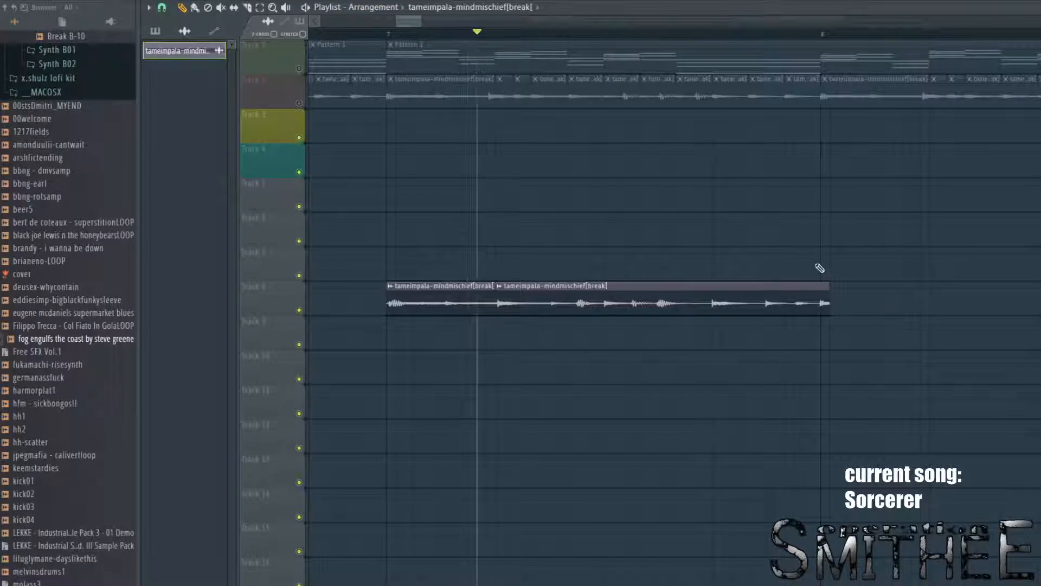
scroll(819, 268, "up", 2)
left_click_drag(837, 289, 818, 278)
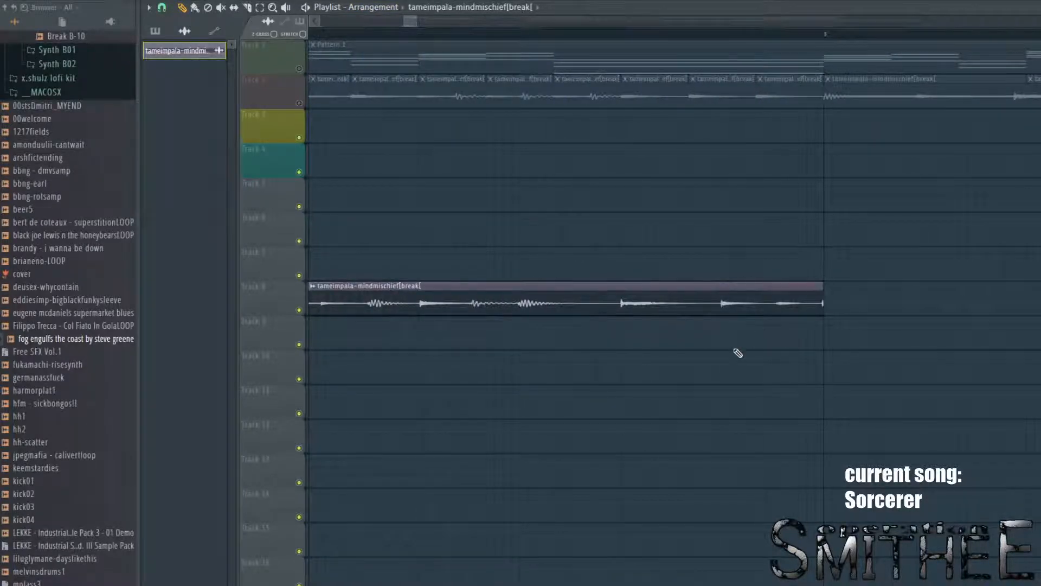
left_click_drag(791, 380, 1036, 372)
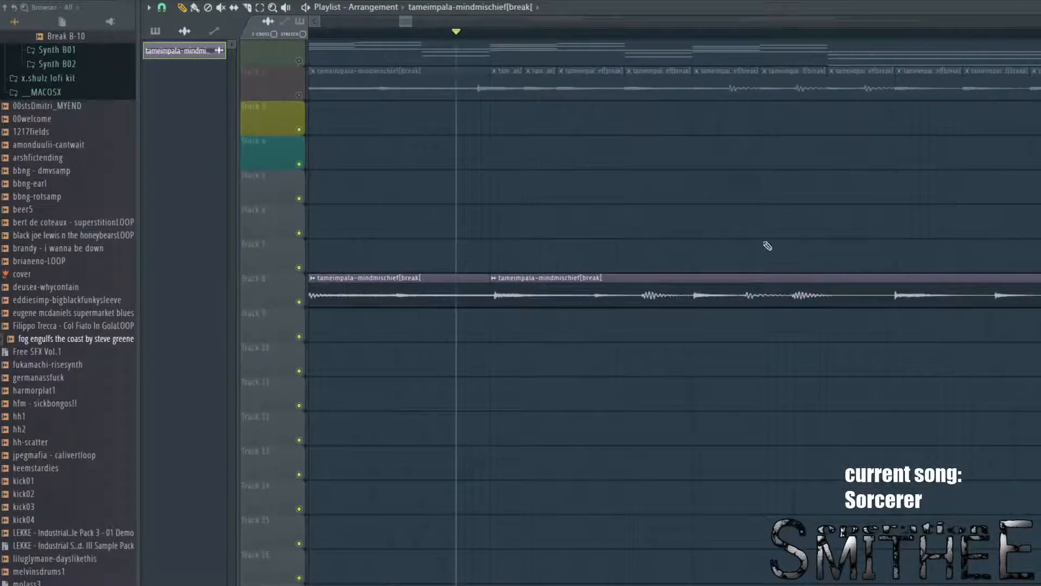
Step: Chop the second slice of the Track 8 break into shorter rearranged beat slices
scroll(519, 315, "up", 2)
scroll(519, 315, "up", 1)
scroll(455, 274, "down", 5)
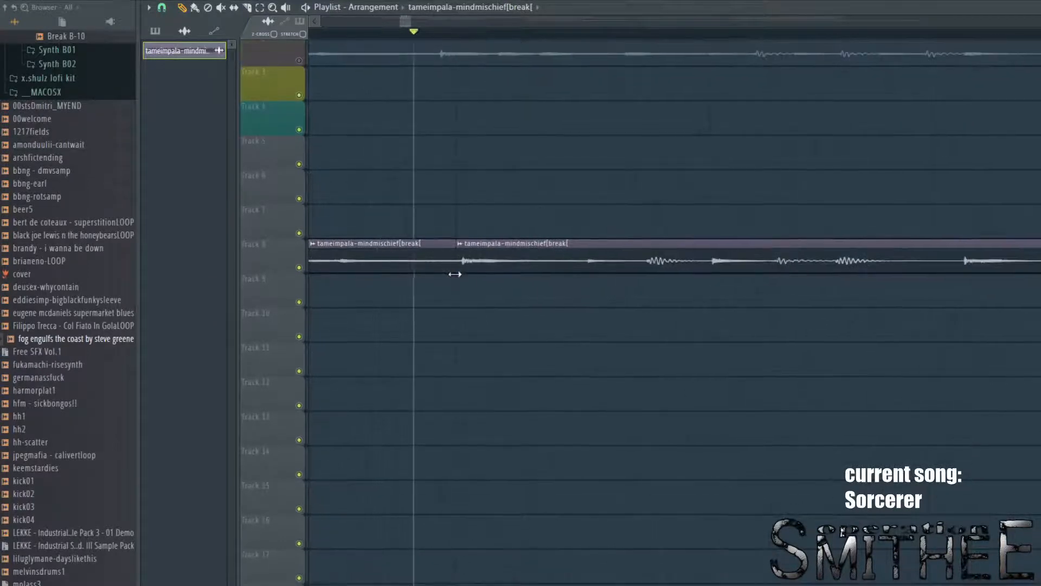
scroll(487, 169, "up", 2)
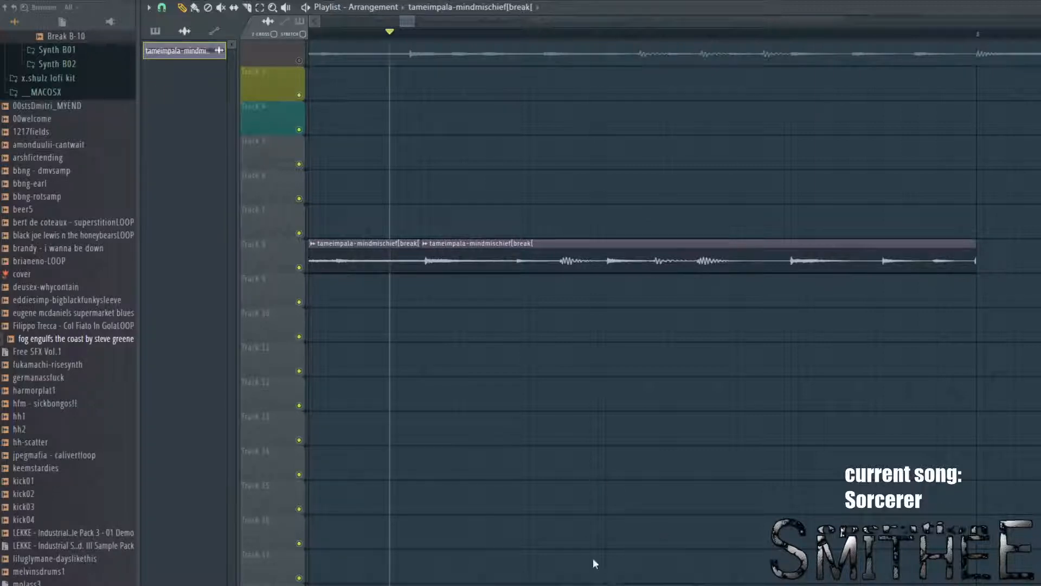
key("ctrl+z")
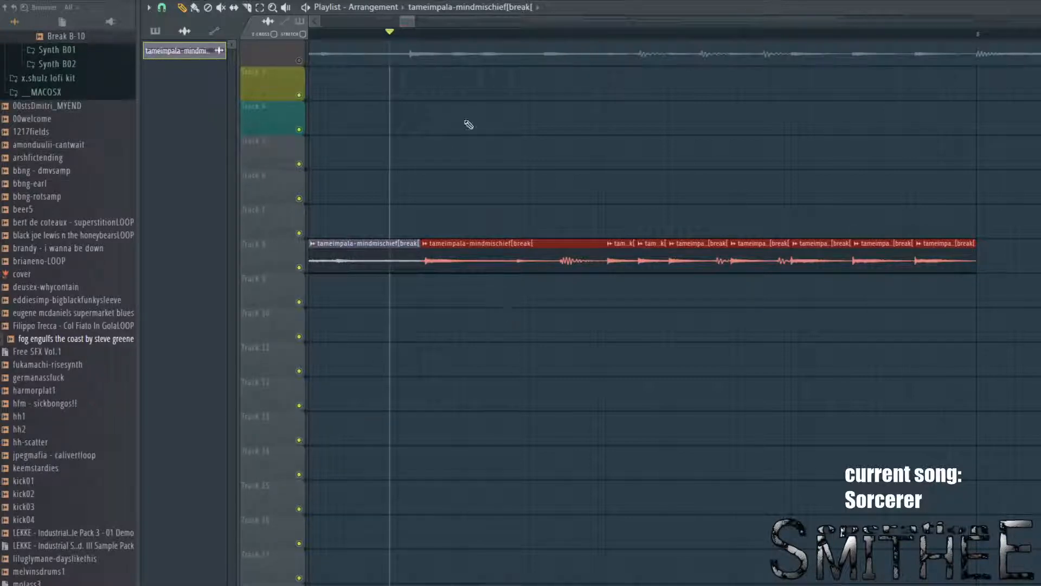
Step: Audition the chopped part of the Track 8 break from just before its first slice, stop playback and deselect the slices
left_click_drag(527, 162, 573, 309)
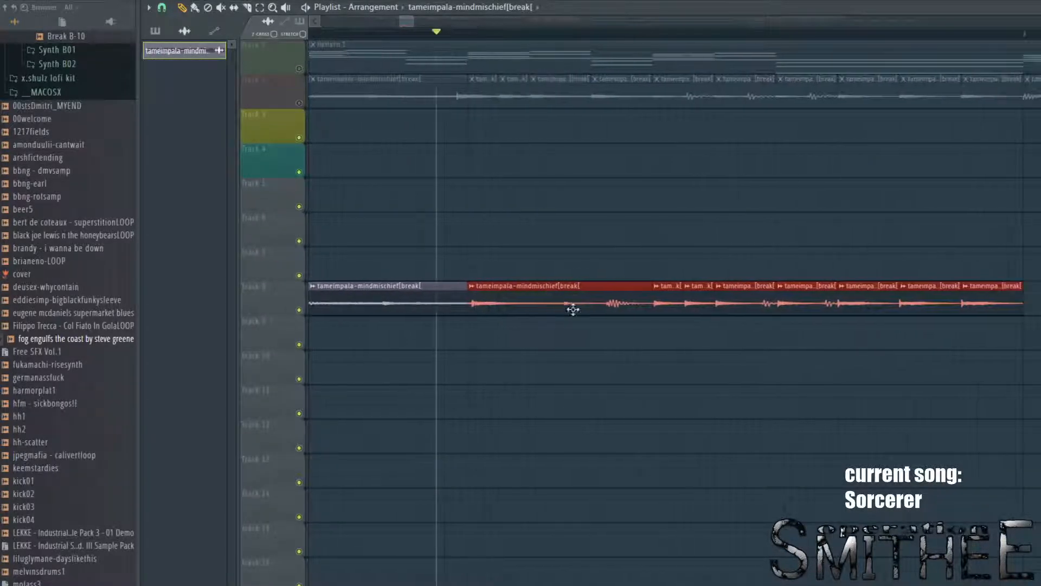
left_click(446, 34)
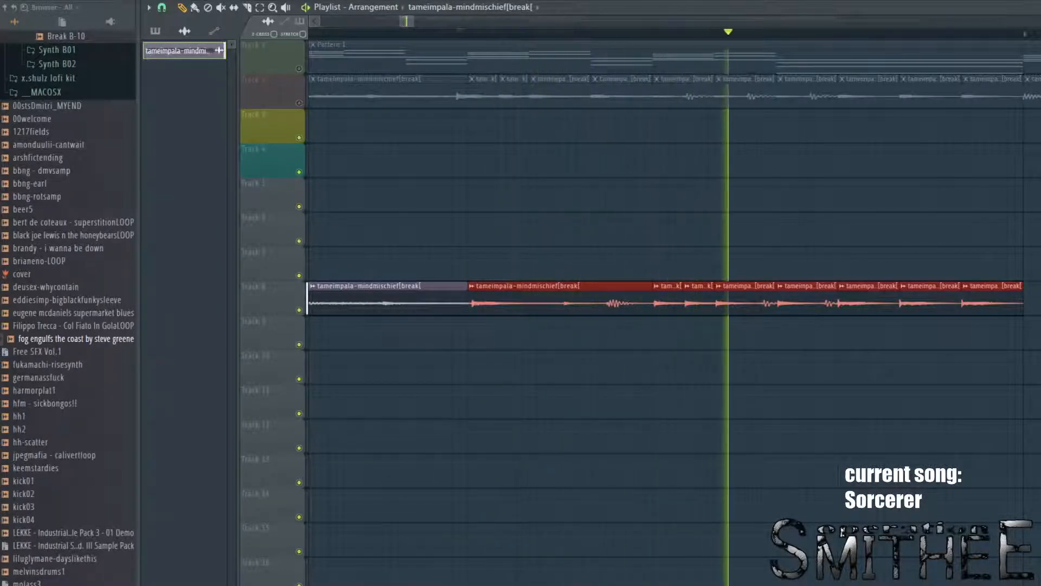
key("space")
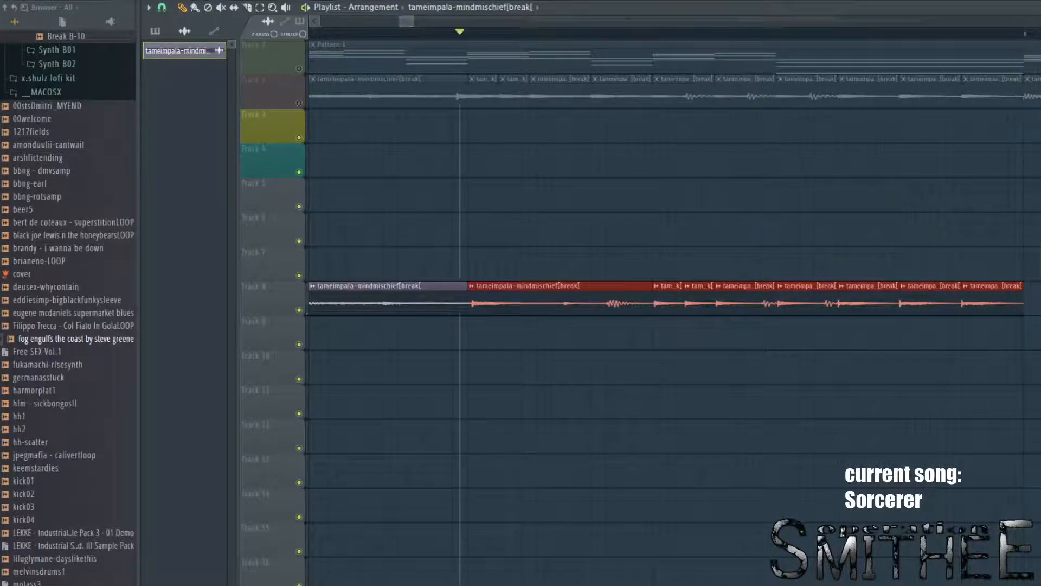
scroll(744, 212, "left", 4)
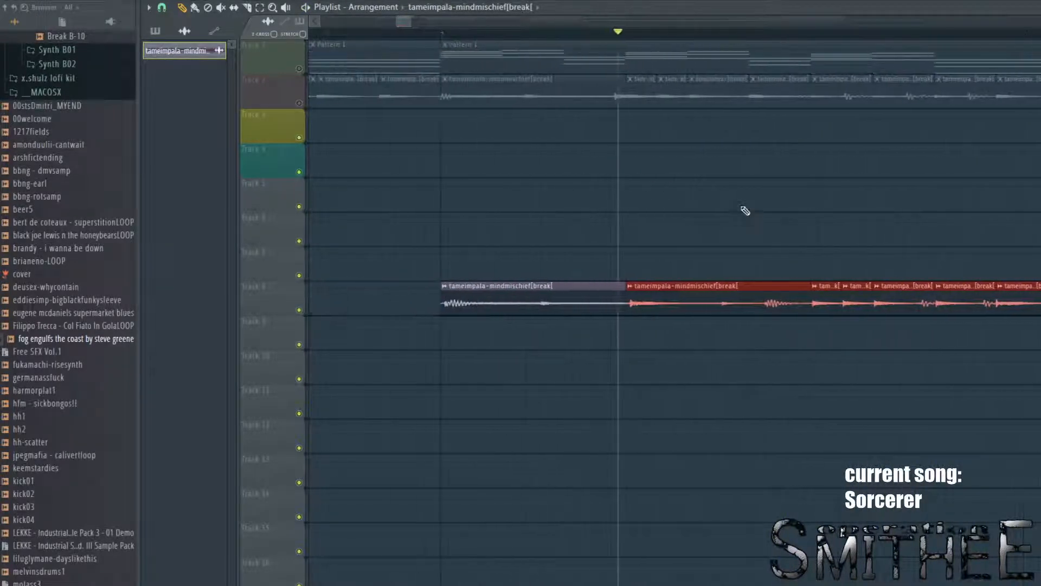
left_click_drag(744, 212, 626, 211)
key("ctrl+d")
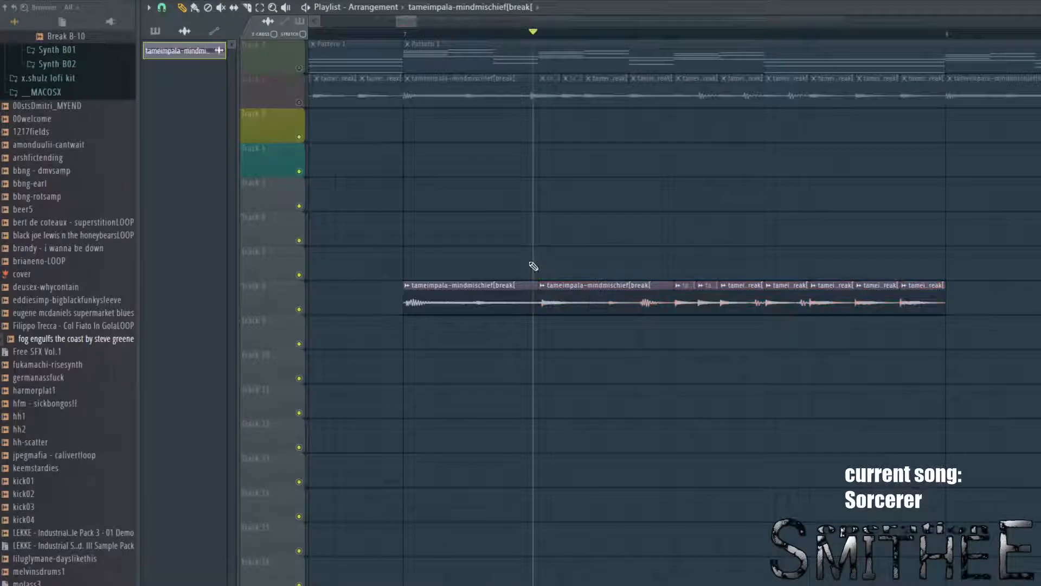
Step: Delete all the chopped slices on Track 8 and extend the remaining first break clip to bar 8
right_click(510, 286)
left_click(501, 287)
right_click(634, 306)
right_click(924, 311)
right_click(880, 311)
right_click(851, 310)
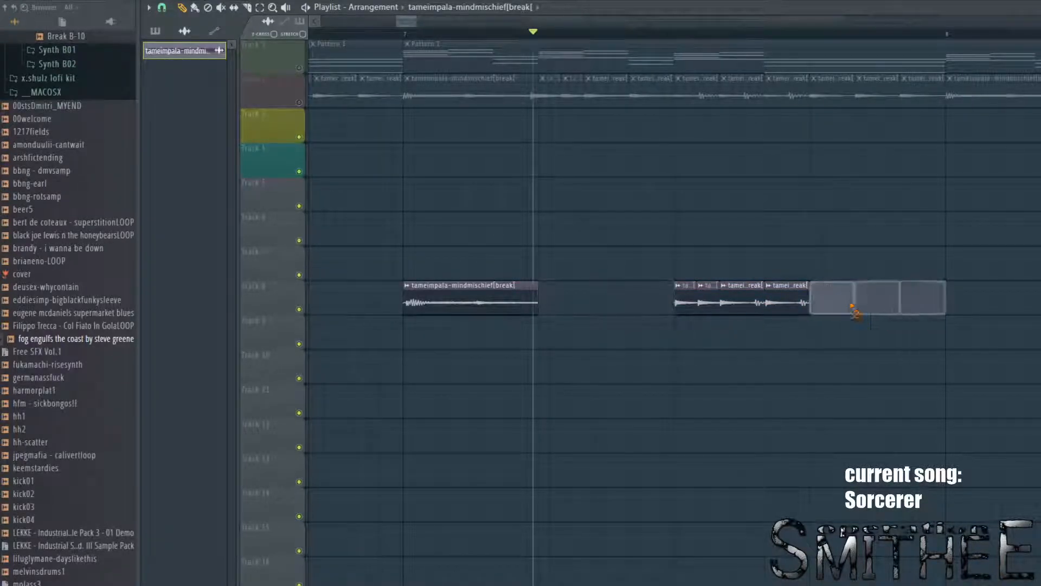
right_click(789, 309)
right_click(744, 308)
right_click(708, 308)
right_click(684, 307)
left_click_drag(539, 285, 945, 282)
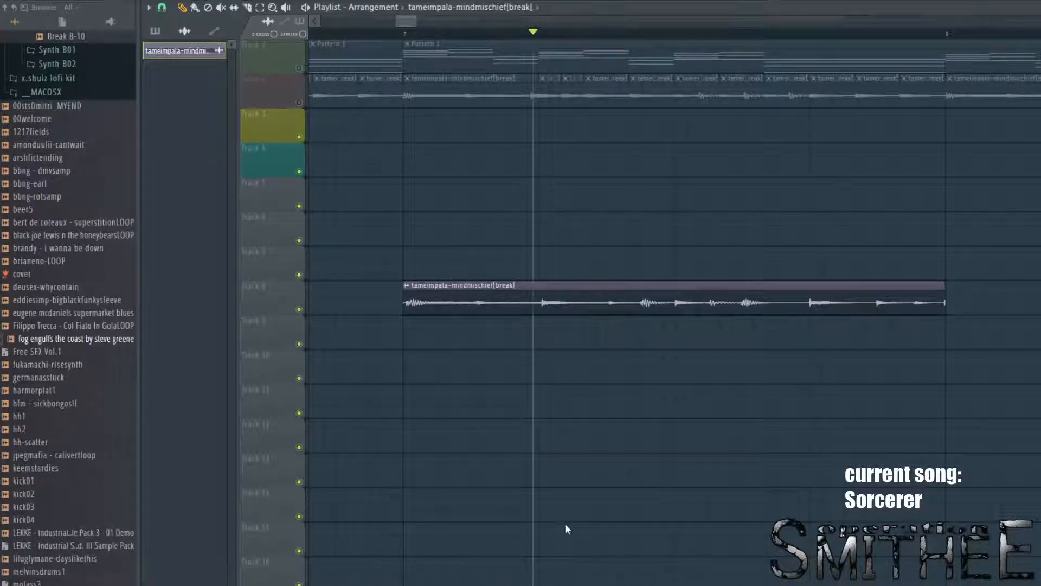
Step: Chop the full one-bar break clip on Track 8 into beat slices and audition it from bar 7
left_click(564, 568)
left_click(582, 532, "ctrl")
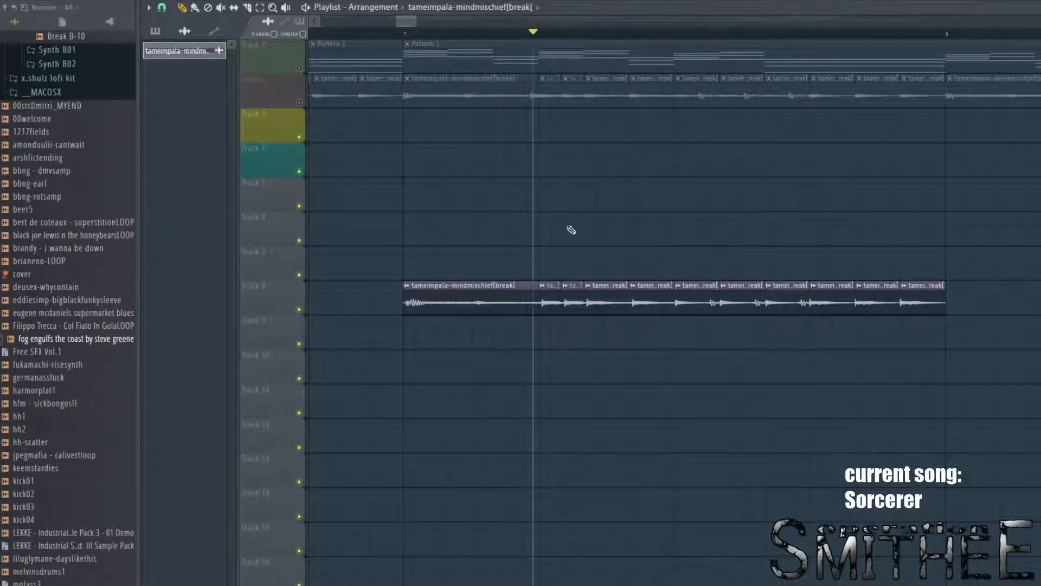
left_click_drag(569, 34, 519, 209)
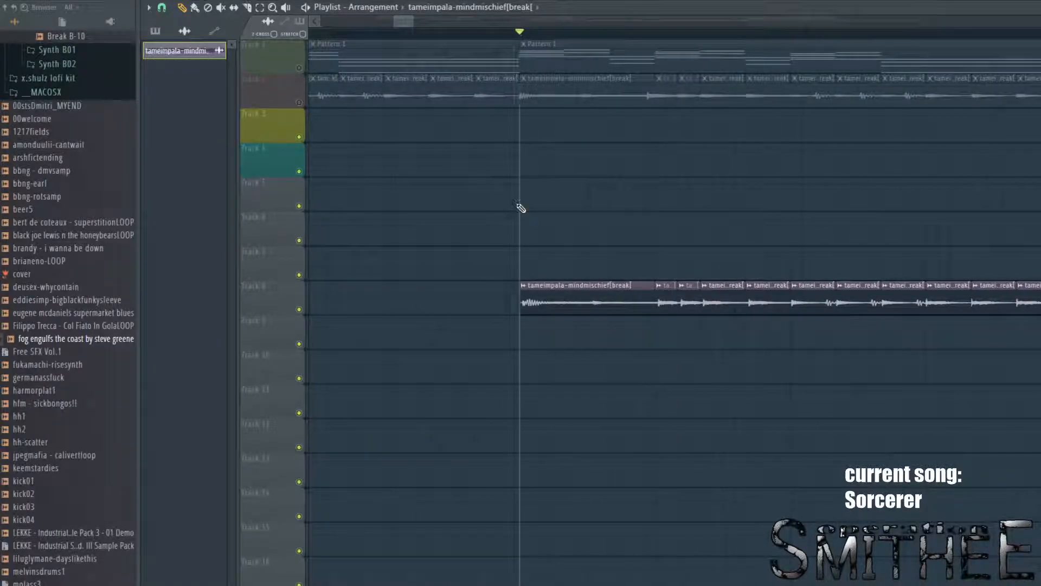
key("space")
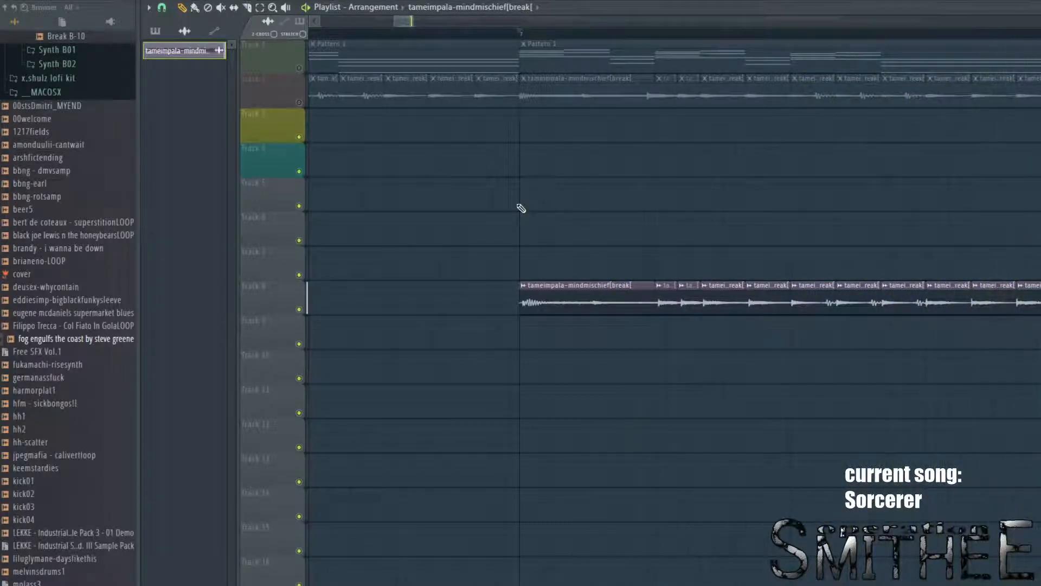
key("space")
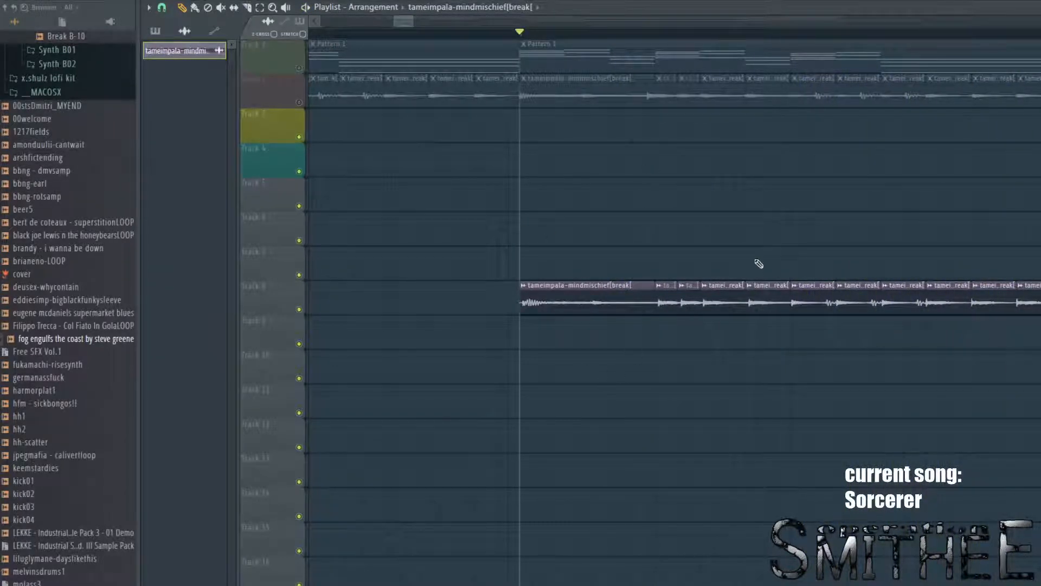
Step: Move the slice at the middle of bar 7 onto Track 9, resize it around a different drum hit and return it to Track 8
left_click_drag(755, 248, 377, 265)
scroll(553, 226, "down", 8)
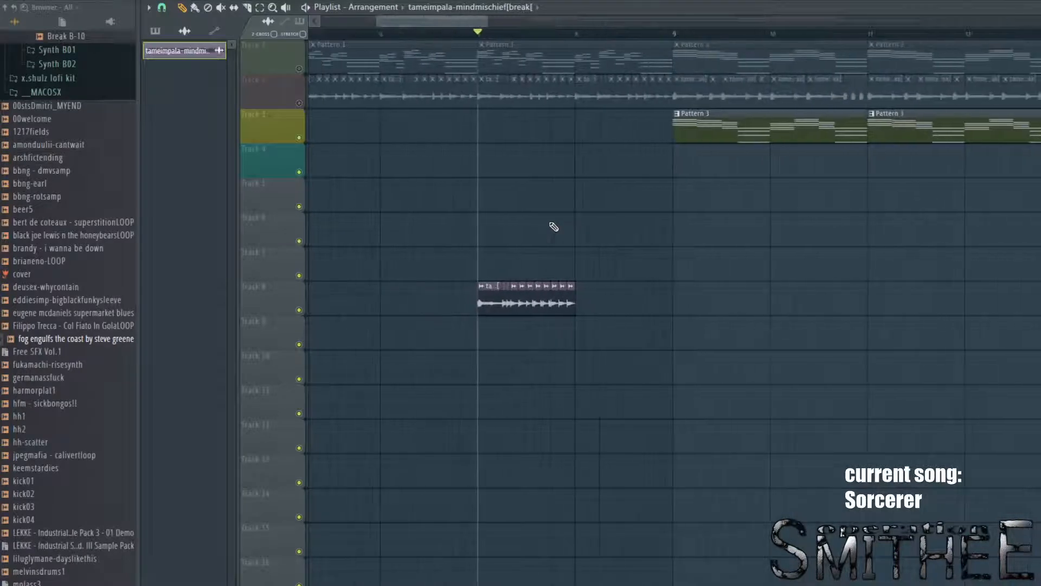
left_click_drag(484, 33, 612, 33)
scroll(602, 290, "up", 2)
scroll(603, 291, "up", 4)
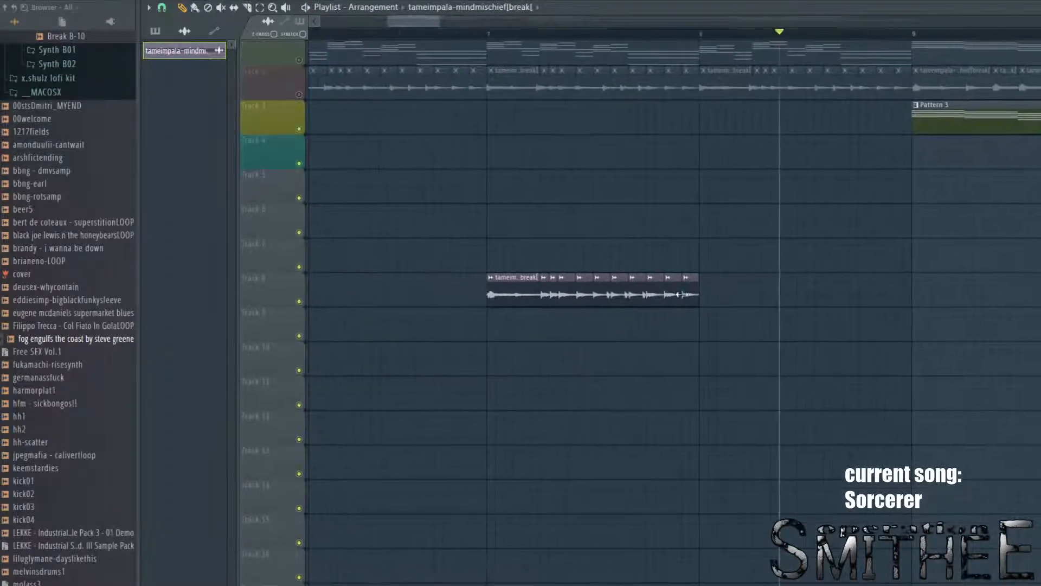
left_click_drag(563, 228, 620, 240)
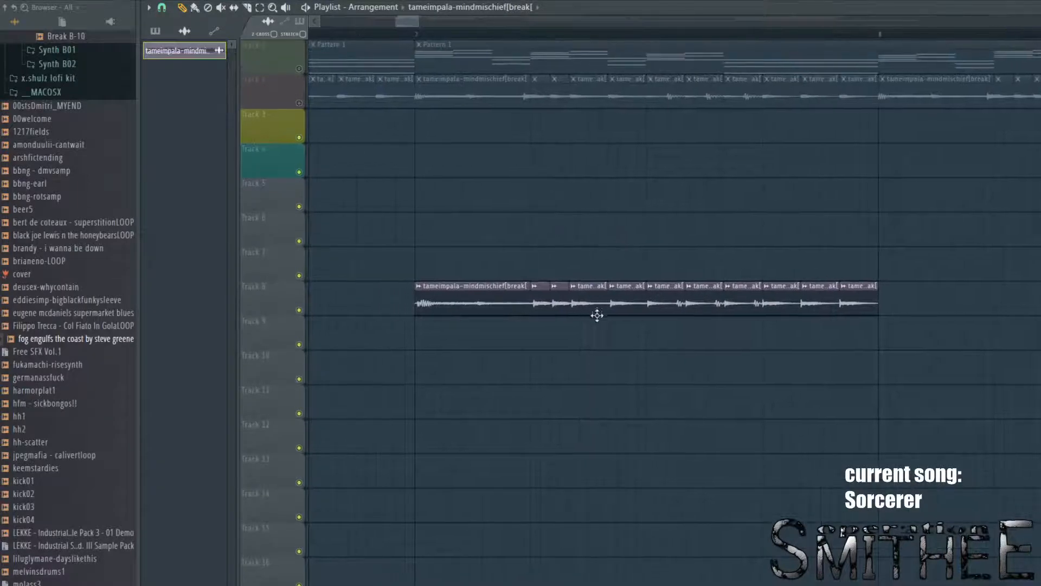
left_click_drag(684, 302, 770, 338)
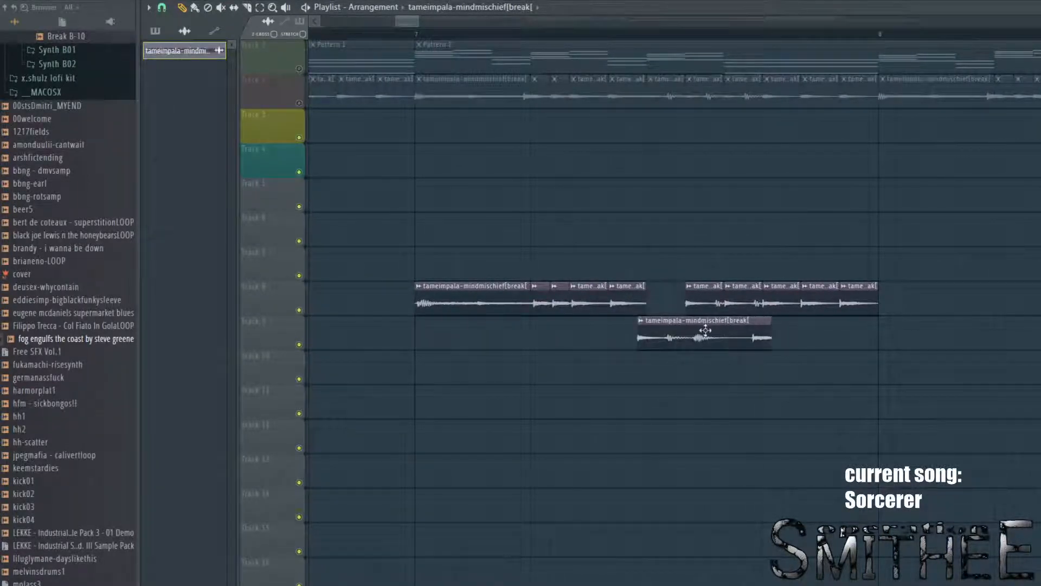
left_click_drag(639, 331, 695, 331)
mouse_move(771, 331)
left_mouse_down()
mouse_move(567, 296)
mouse_move(548, 330)
left_mouse_up()
scroll(690, 347, "up", 4)
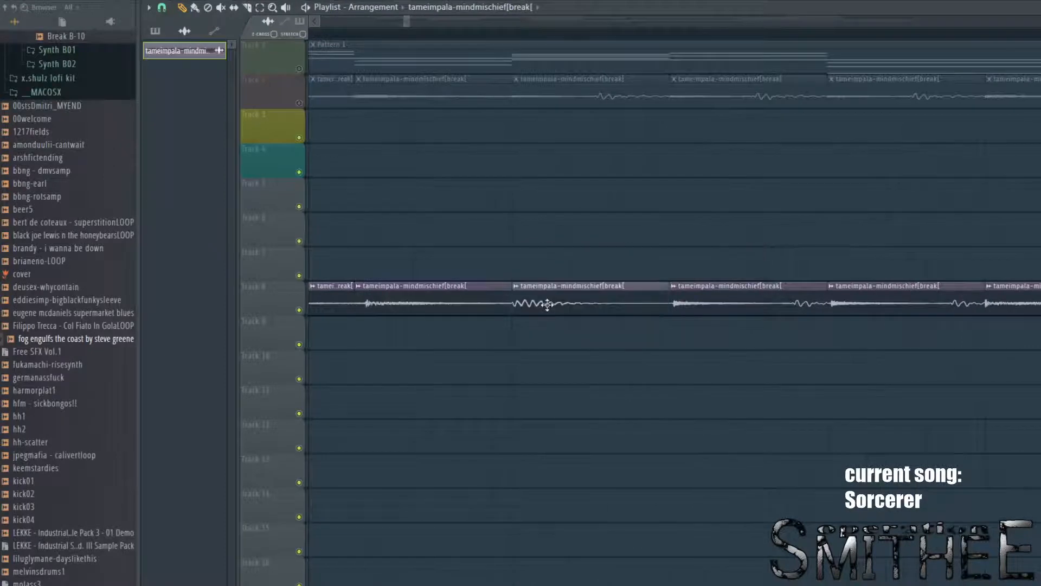
Step: Play the edited Track 8 break from just before bar 7
scroll(433, 41, "down", 4)
left_click(386, 34)
key("space")
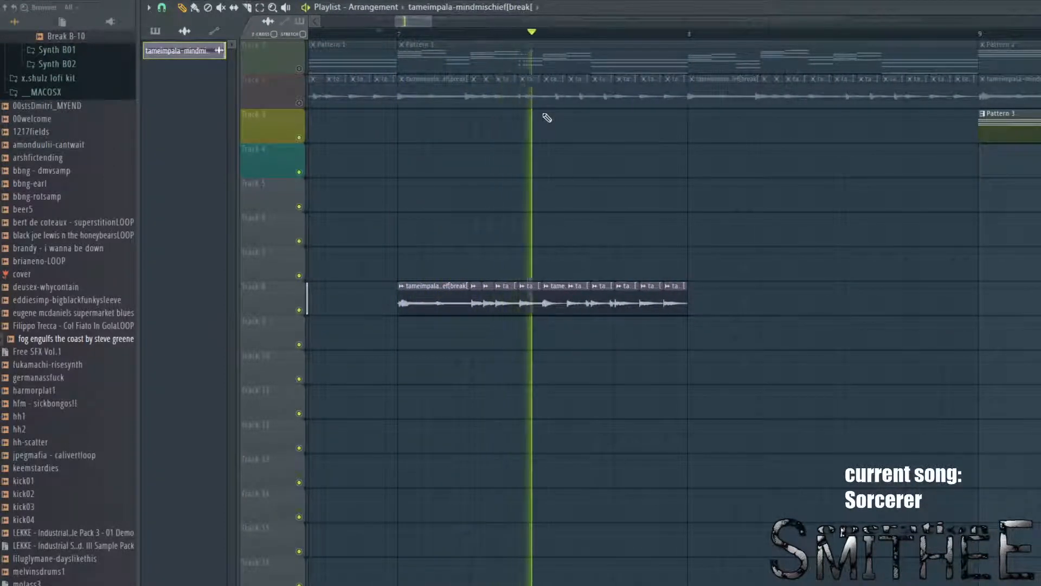
Step: Stop playback and delete all the chopped break slices from Track 8
key("space")
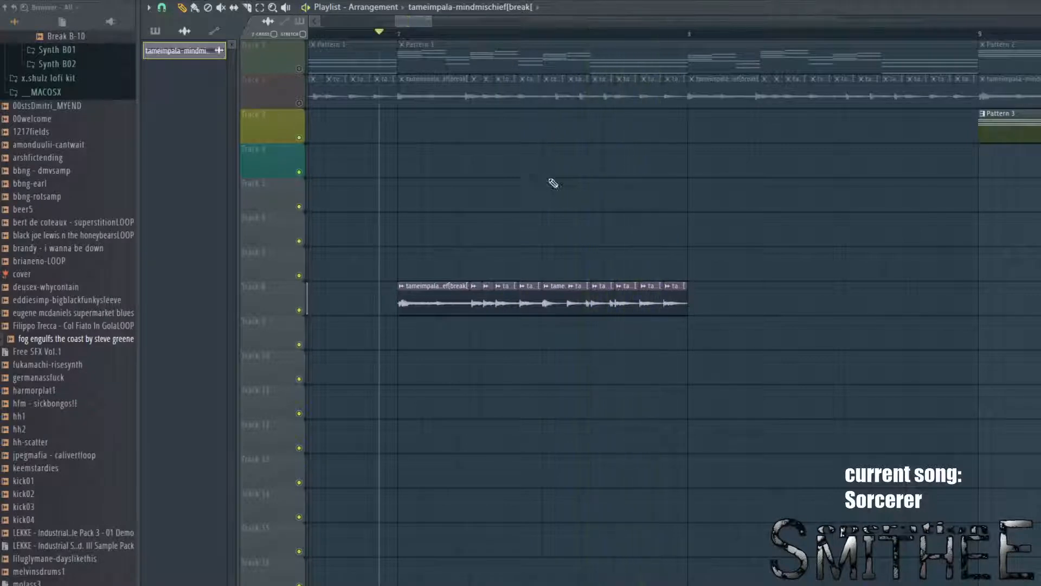
scroll(694, 363, "up", 2)
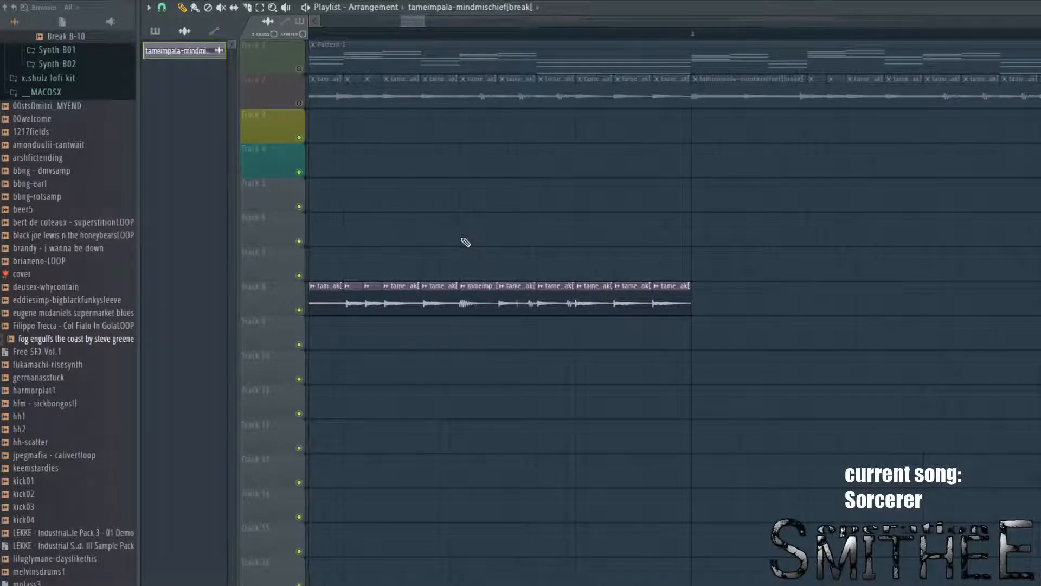
left_click_drag(485, 242, 692, 251)
scroll(684, 193, "down", 2)
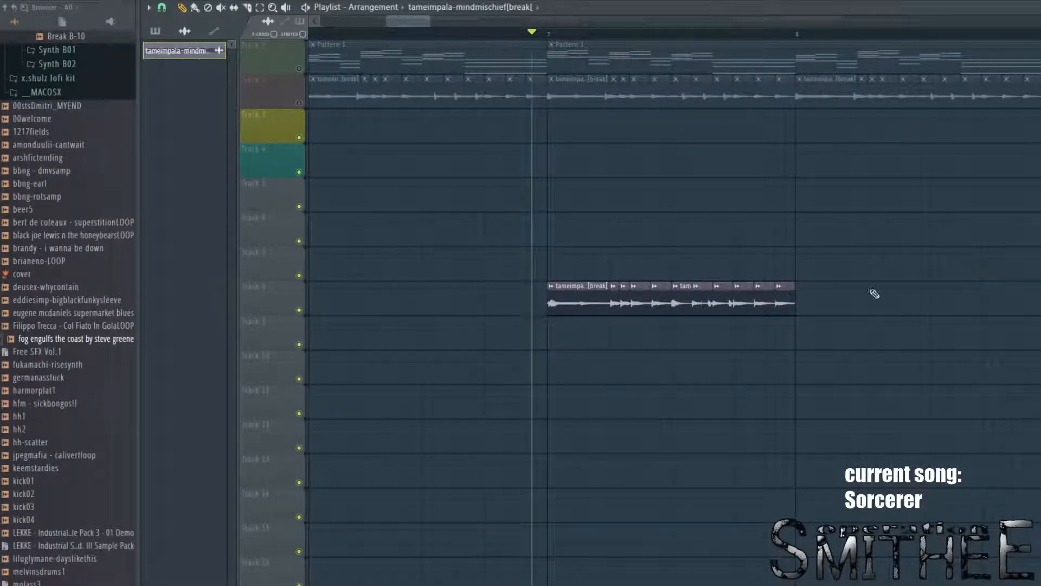
scroll(773, 291, "up", 2)
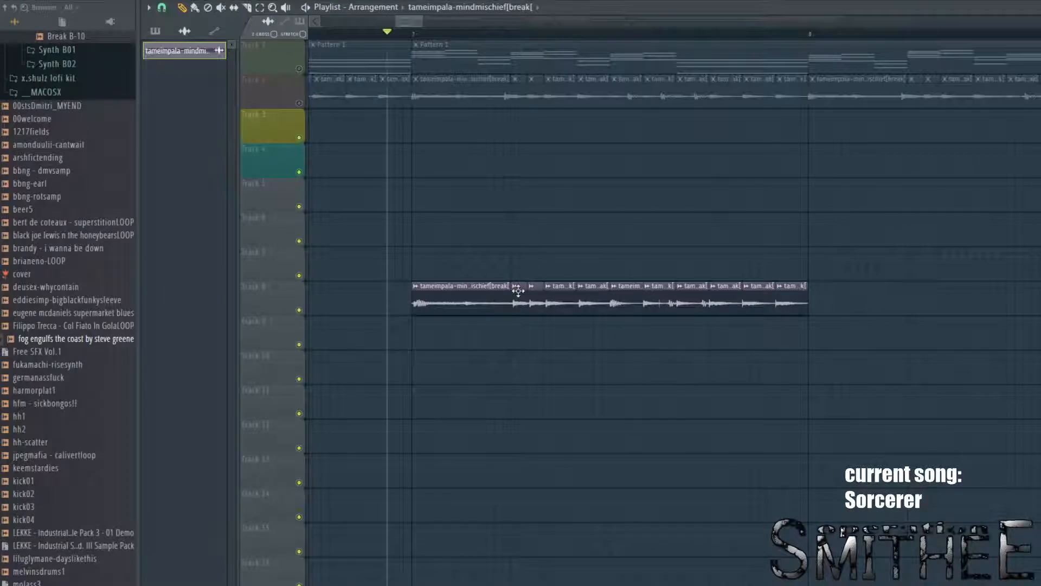
mouse_move(407, 306)
left_mouse_down()
mouse_move(750, 267)
mouse_move(739, 314)
mouse_move(867, 308)
left_mouse_up()
scroll(384, 170, "down", 3)
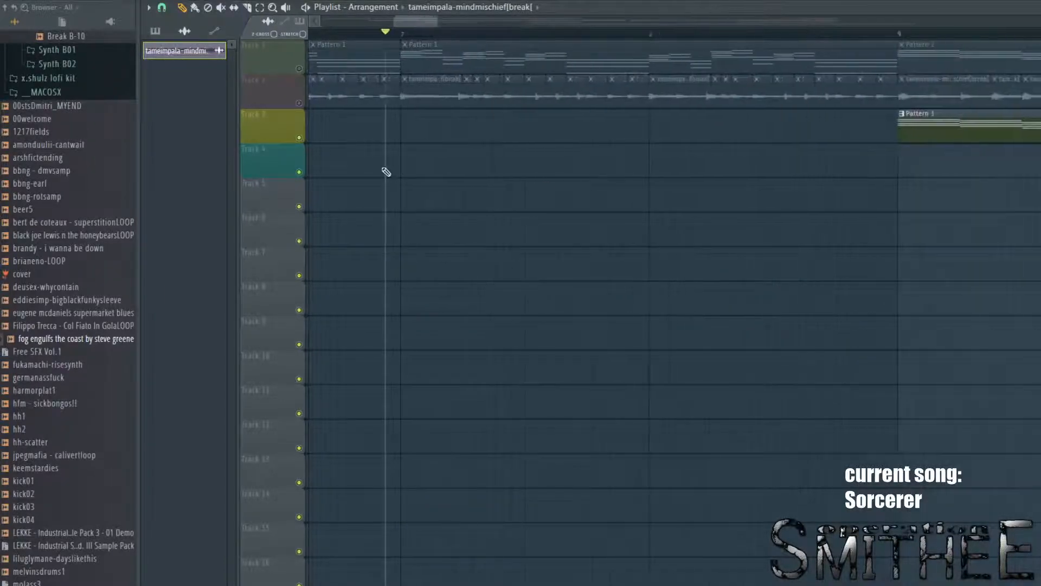
Step: Unmute Track 2 with the drum break and Track 1 with the melody patterns
scroll(311, 124, "up", 2)
left_click(299, 103)
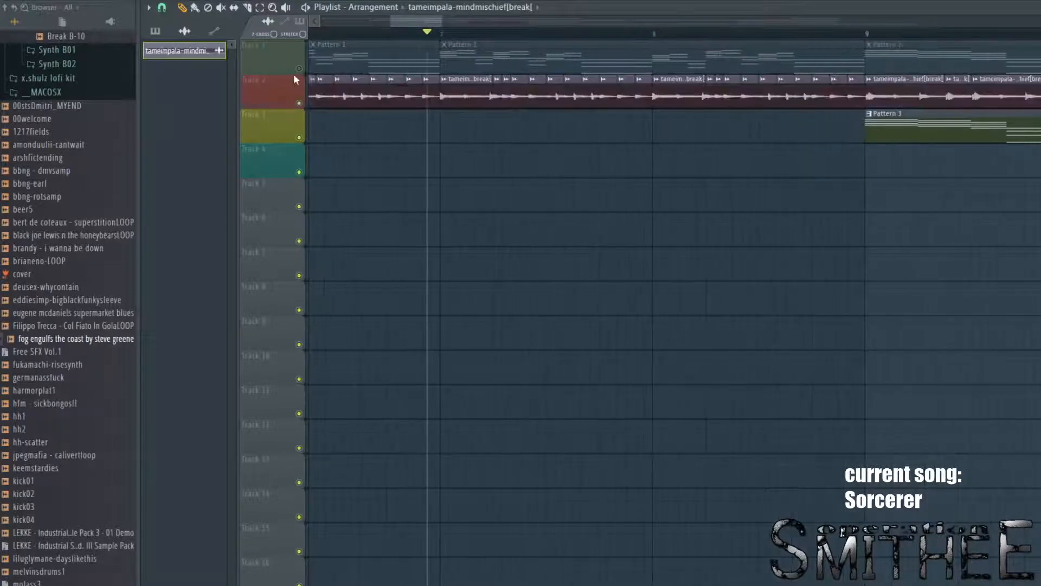
left_click(299, 68)
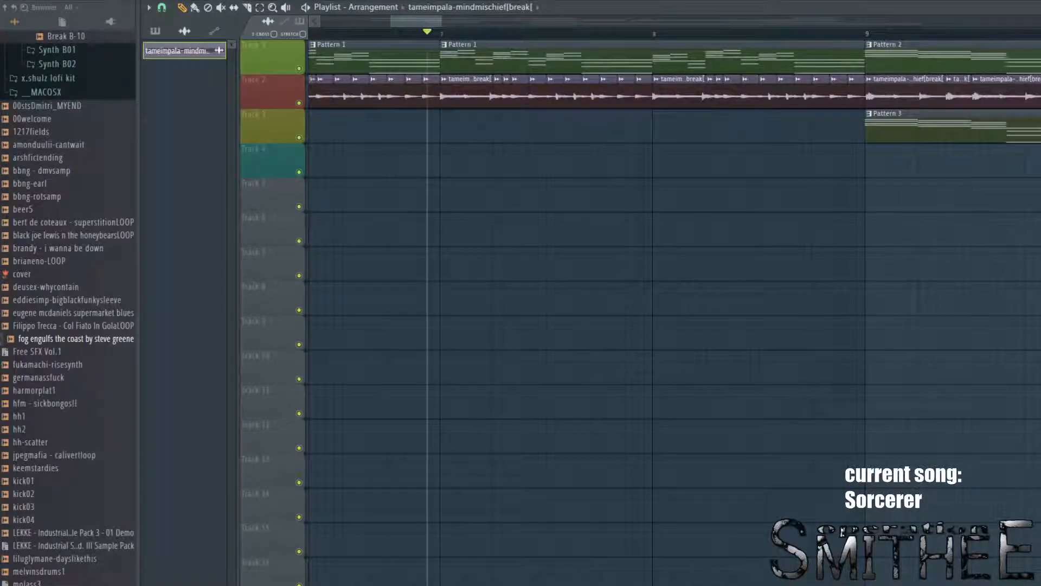
scroll(597, 171, "right", 2)
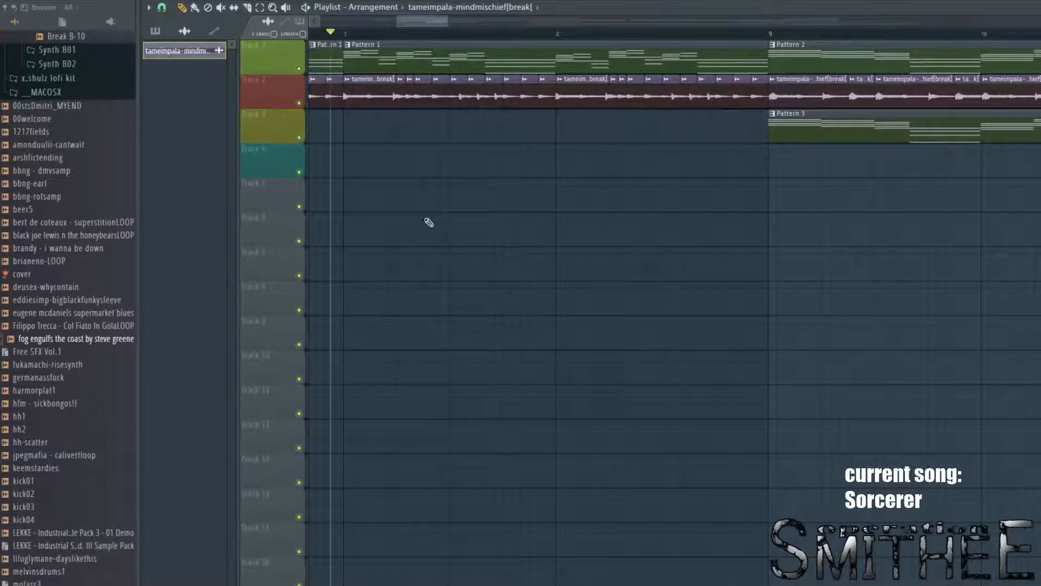
Step: Play the full arrangement from just before bar 9, where Pattern 2 and Pattern 3 enter
scroll(581, 297, "down", 3)
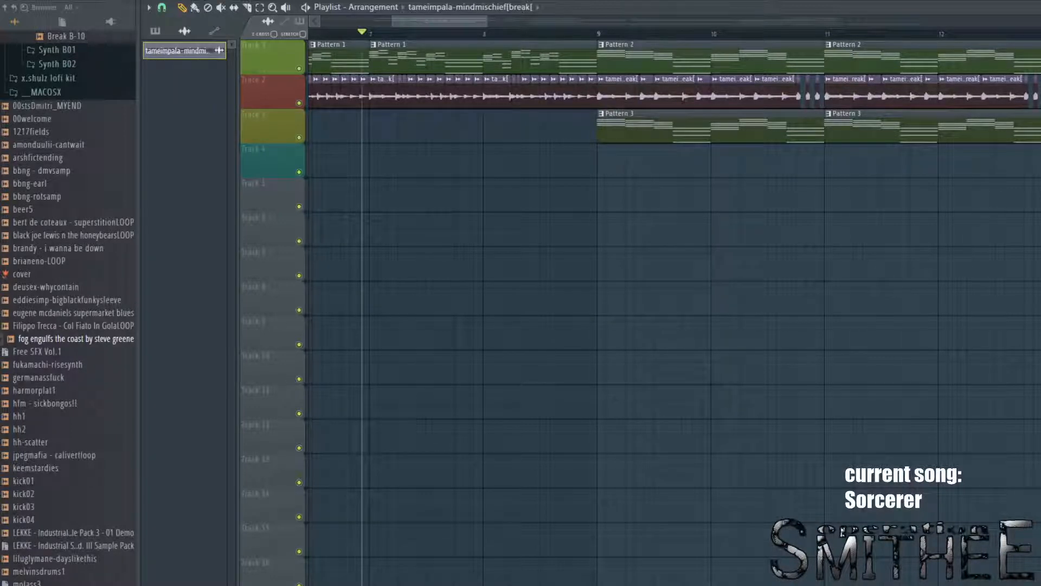
left_click(577, 32)
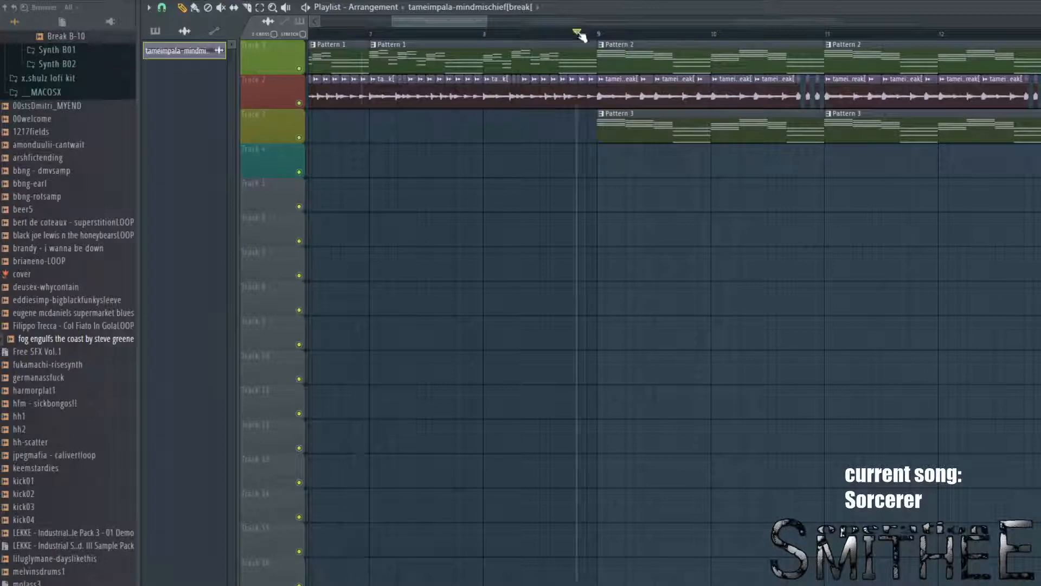
key("space")
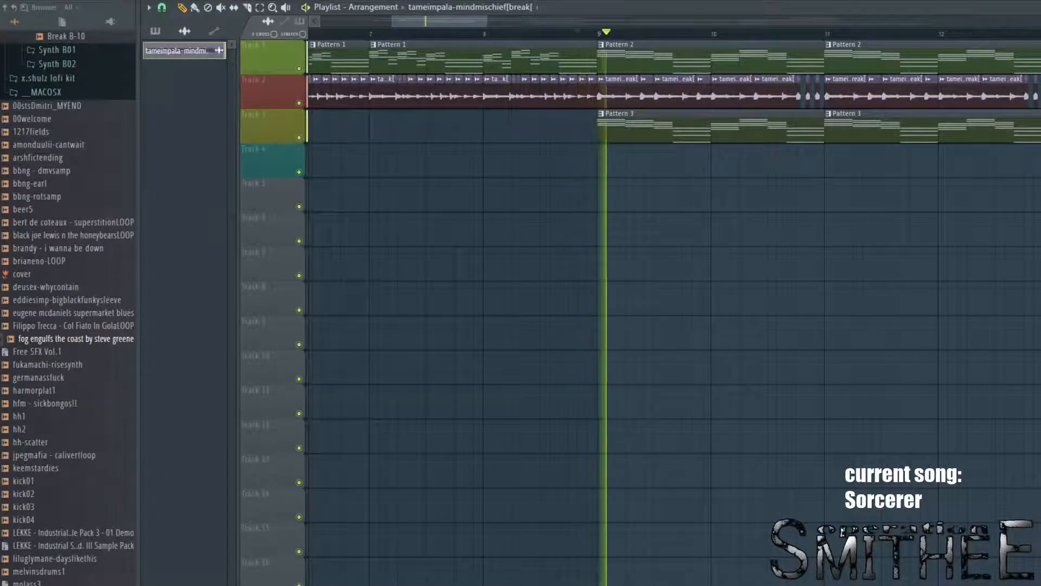
Step: View Pattern 3's notes in the piano roll, and open the settings of its Synth1 instrument over the playlist
double_click(688, 141)
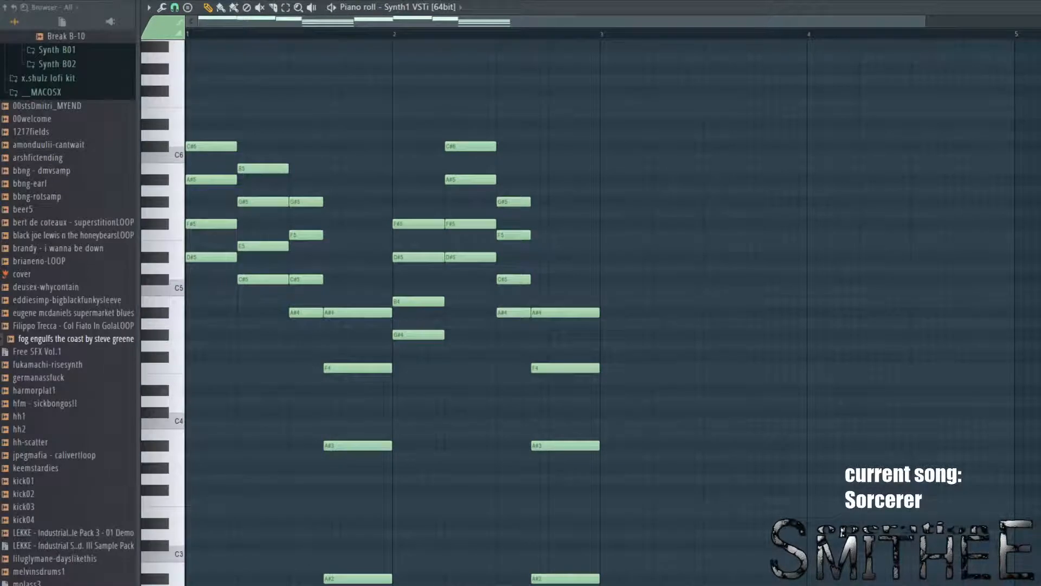
key("Escape")
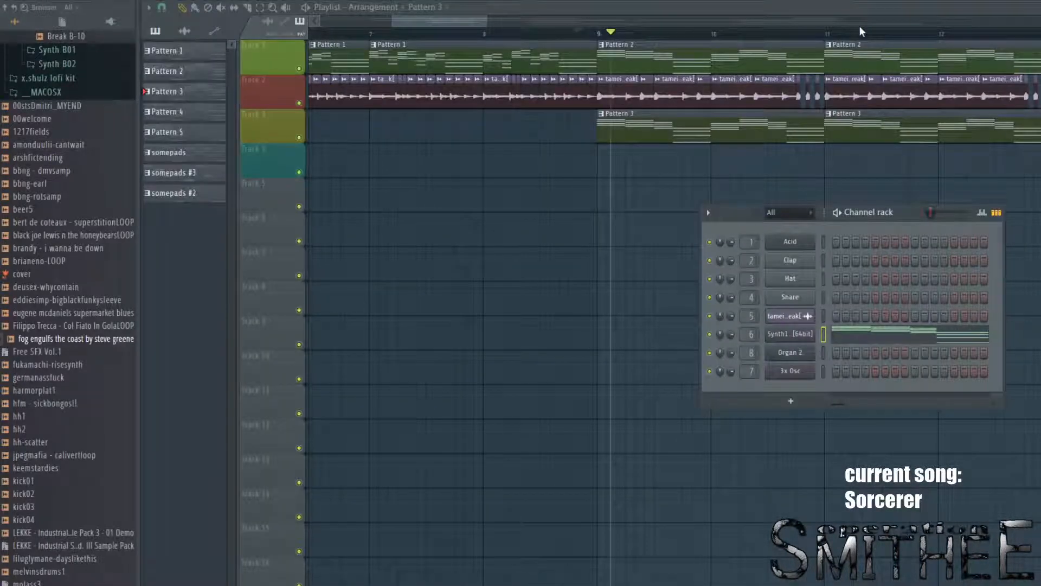
left_click(797, 335)
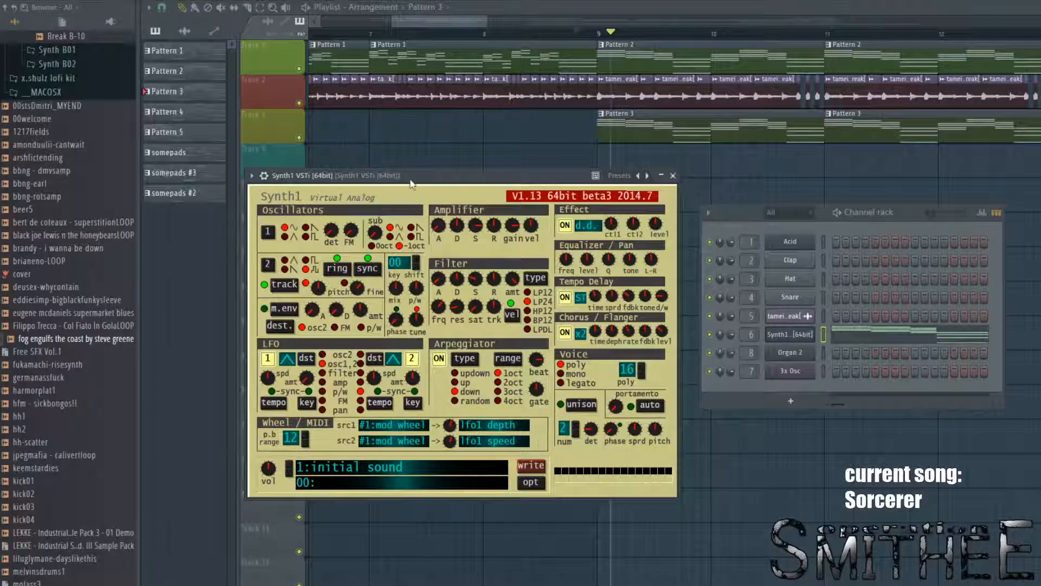
left_click_drag(410, 179, 603, 165)
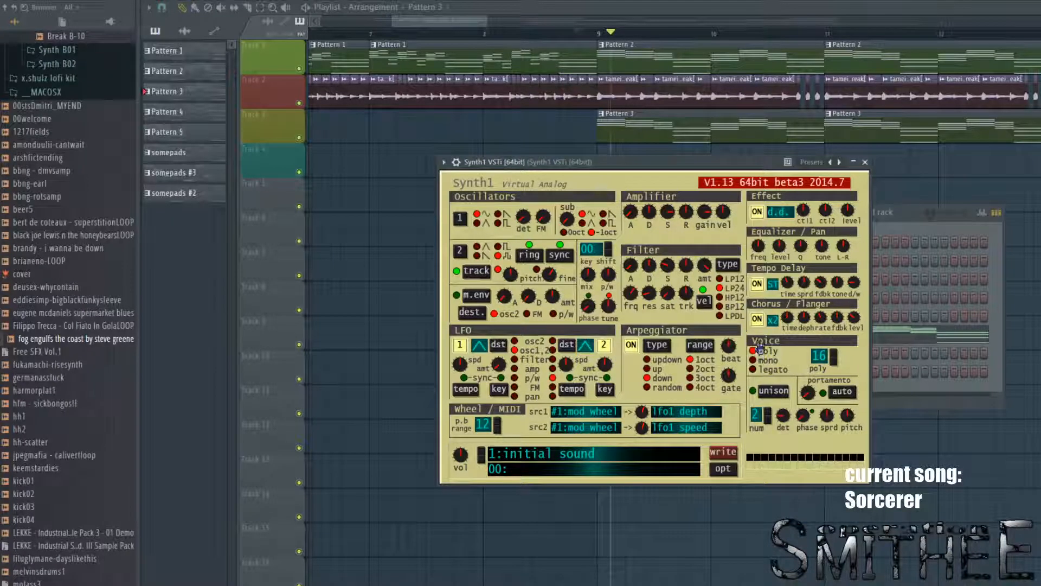
Step: Replay the arrangement from just before bar 9 with the Synth1 settings open
left_click(587, 34)
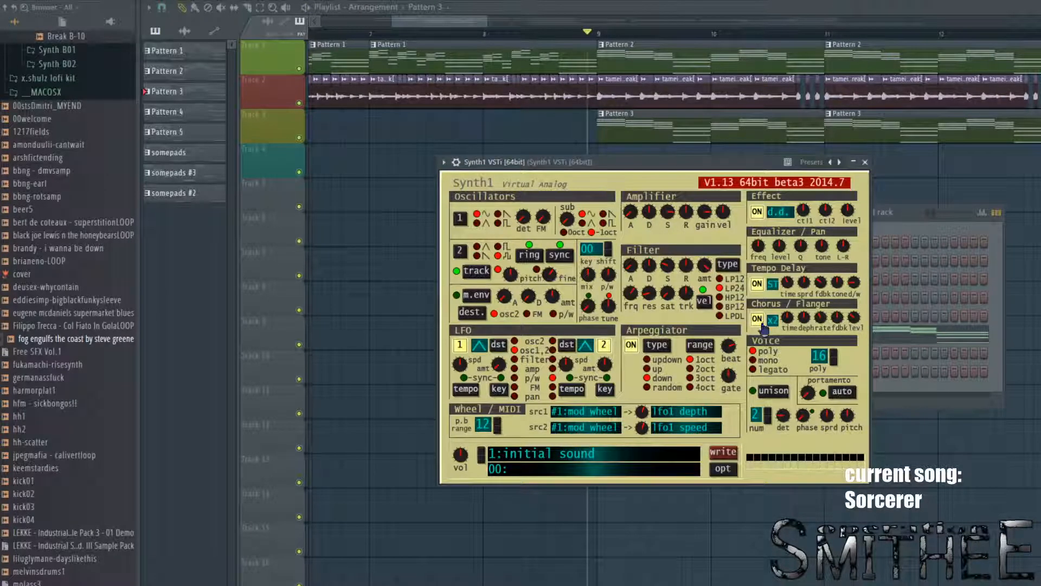
left_click(1035, 252)
key("space")
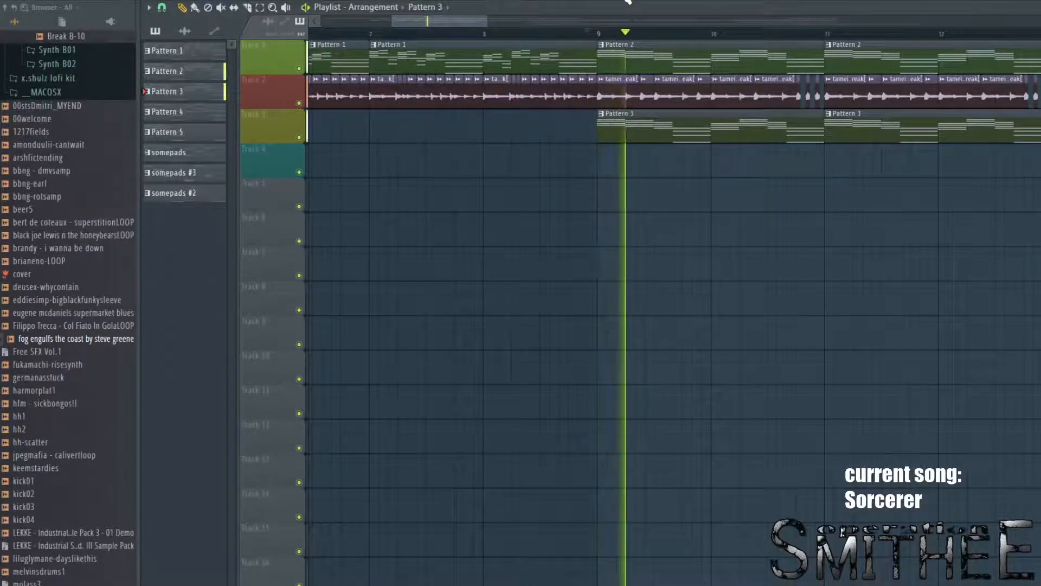
key("F6")
left_click(781, 332)
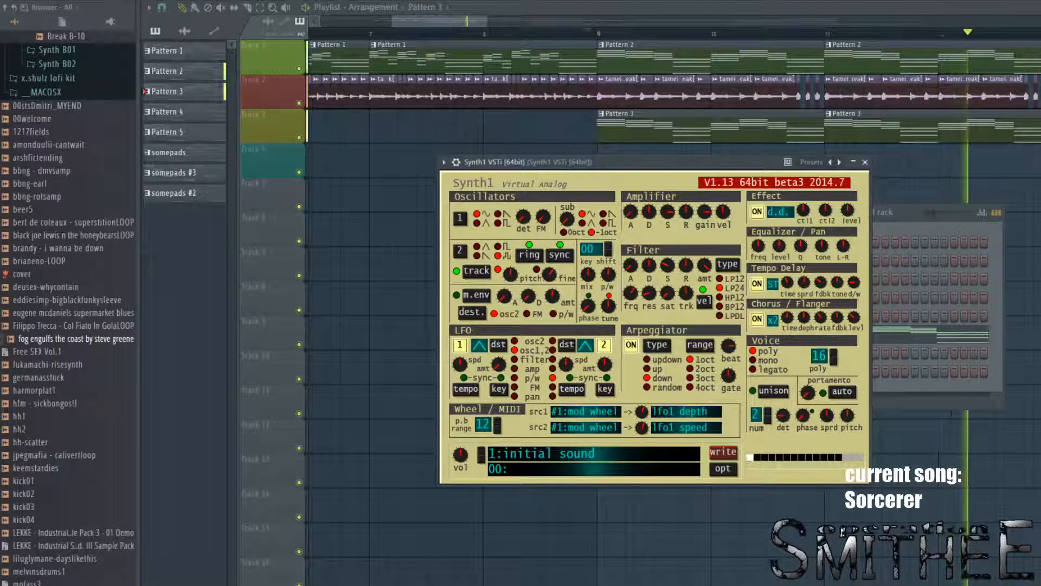
Step: Return to the playlist, follow playback into the section starting at bar 13 and stop it there
key("F5")
scroll(1038, 480, "down", 3)
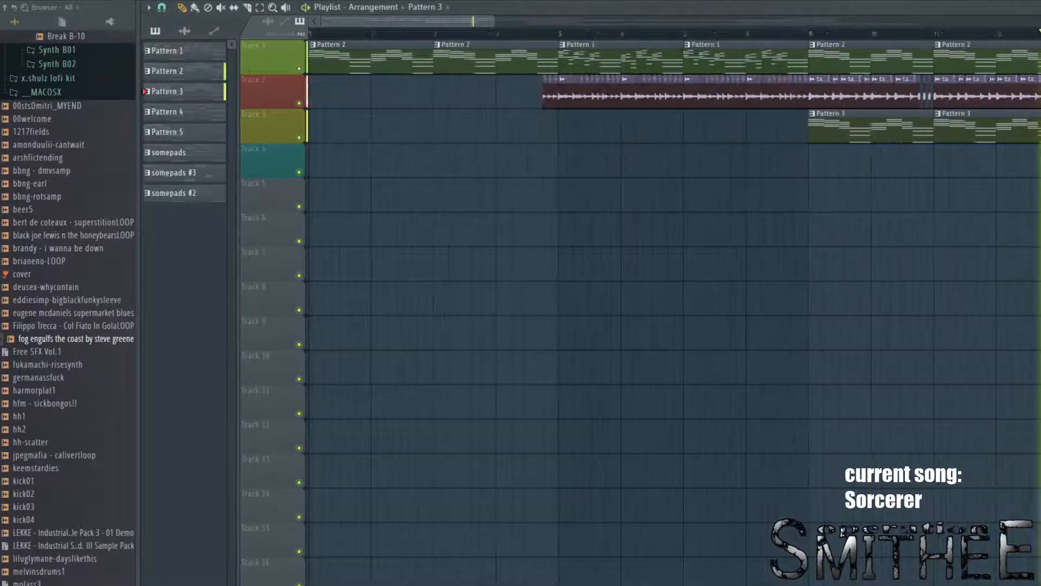
left_click_drag(1038, 481, 608, 480)
scroll(839, 422, "down", 2)
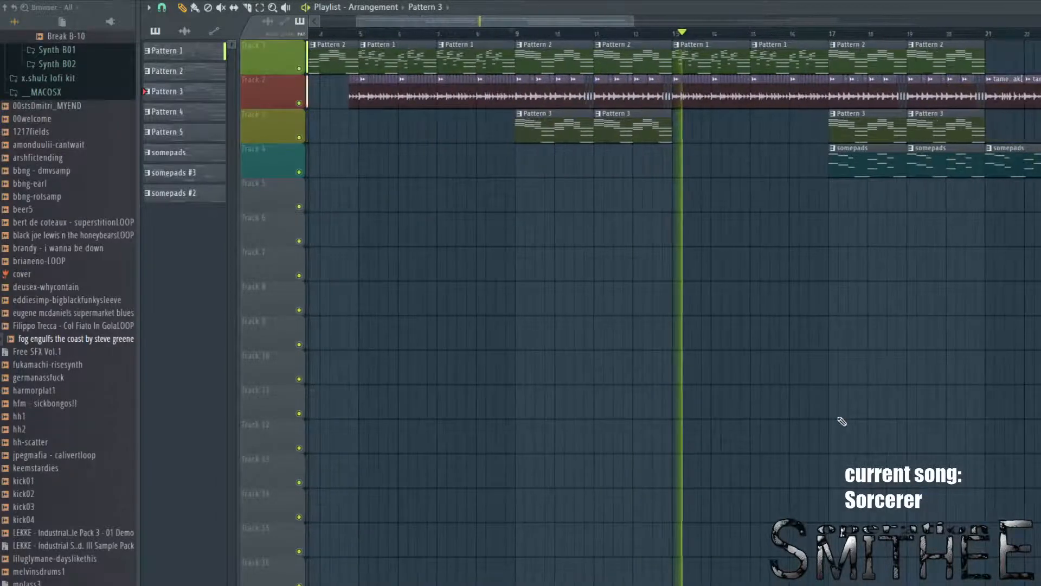
left_click_drag(1038, 356, 962, 319)
scroll(672, 45, "up", 4)
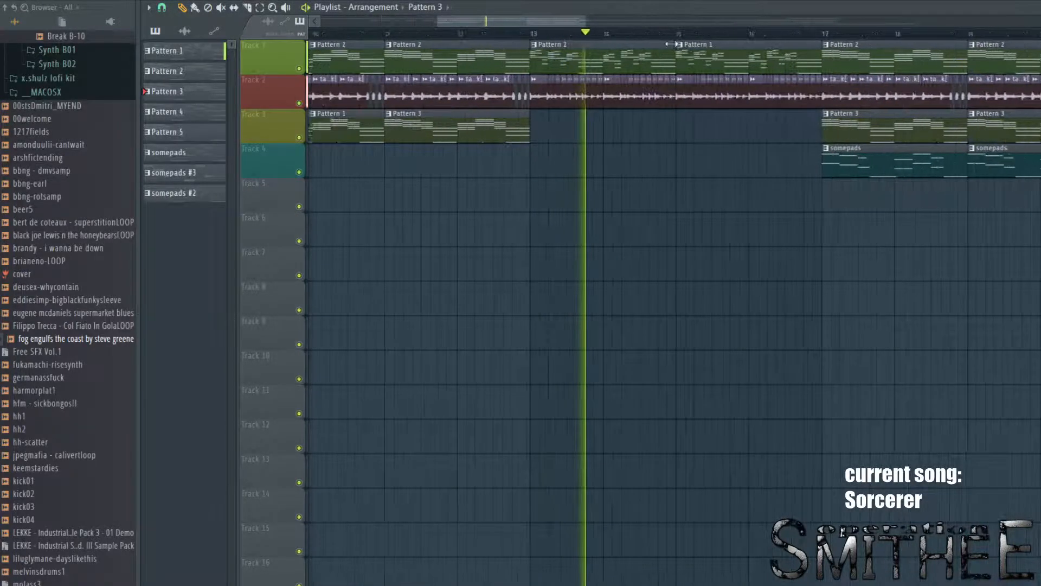
key("space")
Step: Open the Pattern 1 clip at bar 13 and examine its Acid notes across both bars in the piano roll
left_click(624, 44)
double_click(624, 44)
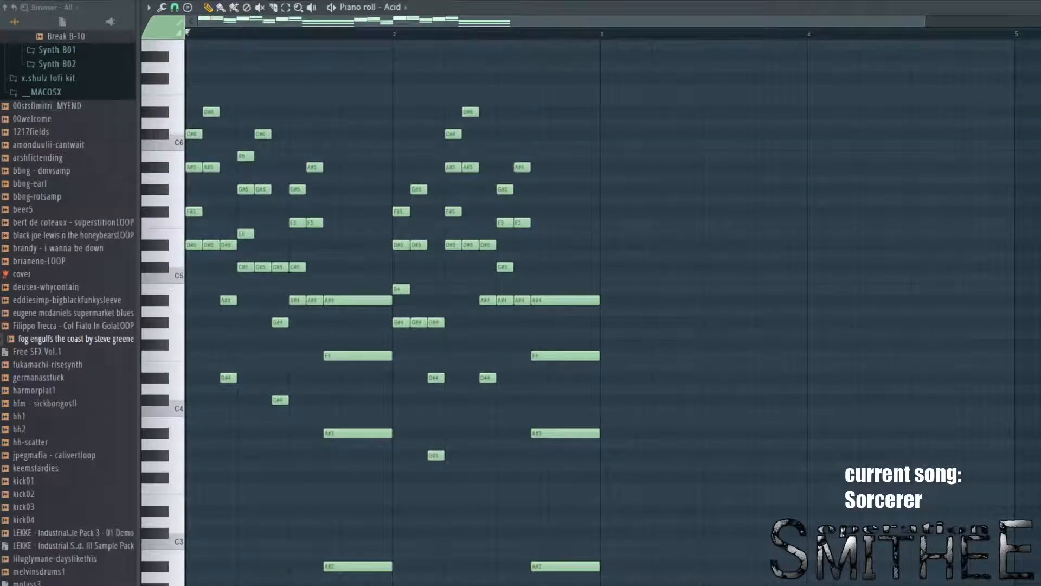
scroll(239, 93, "up", 3)
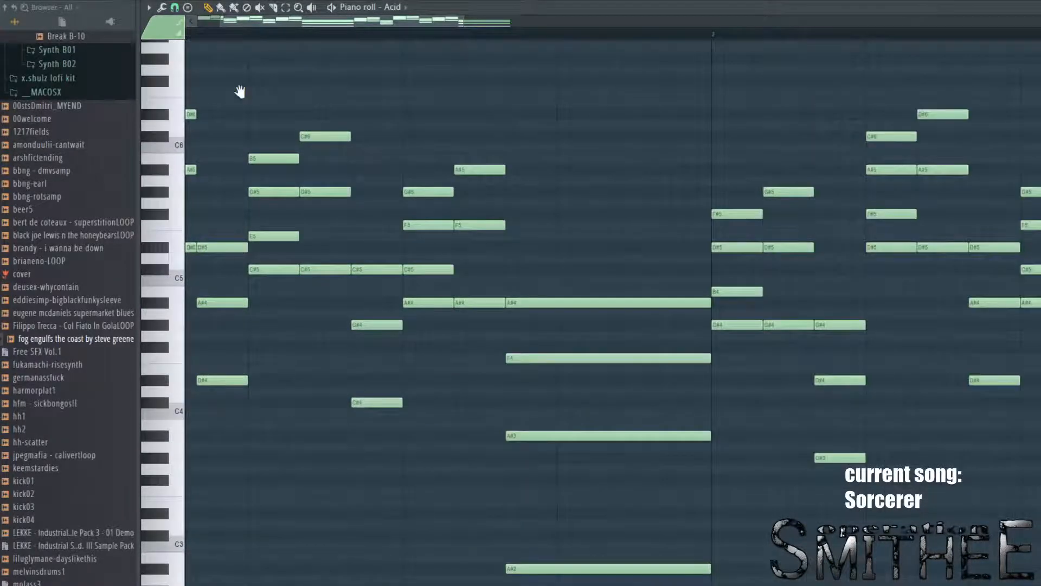
left_click_drag(240, 92, 584, 123)
scroll(584, 123, "down", 1)
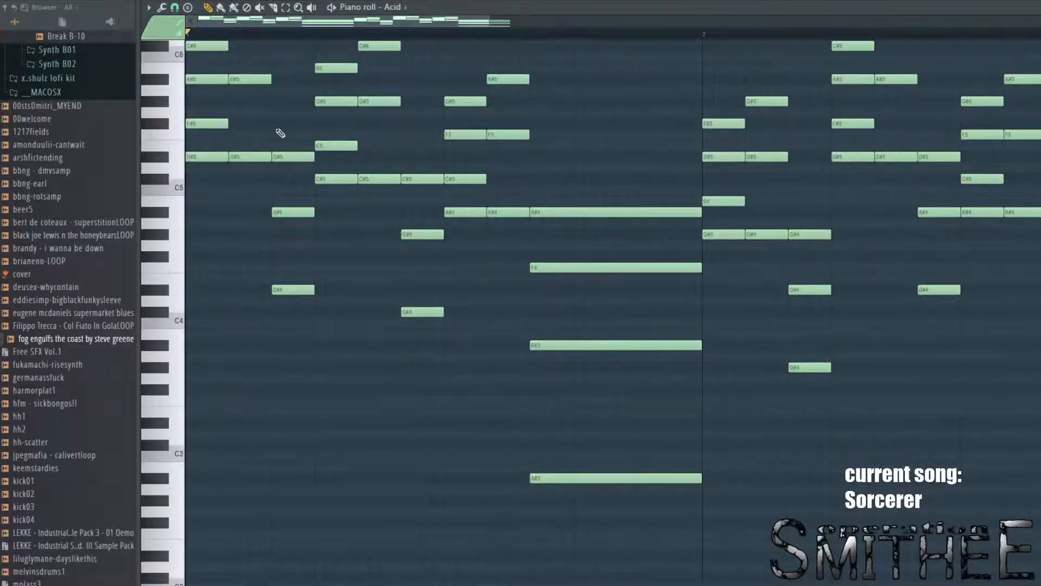
scroll(276, 148, "up", 5)
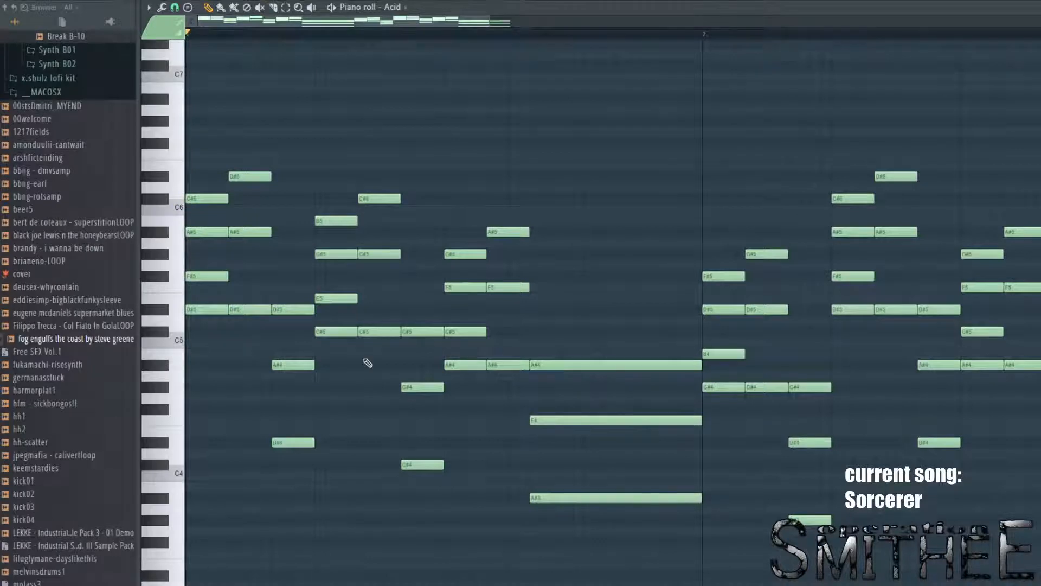
scroll(458, 353, "down", 3)
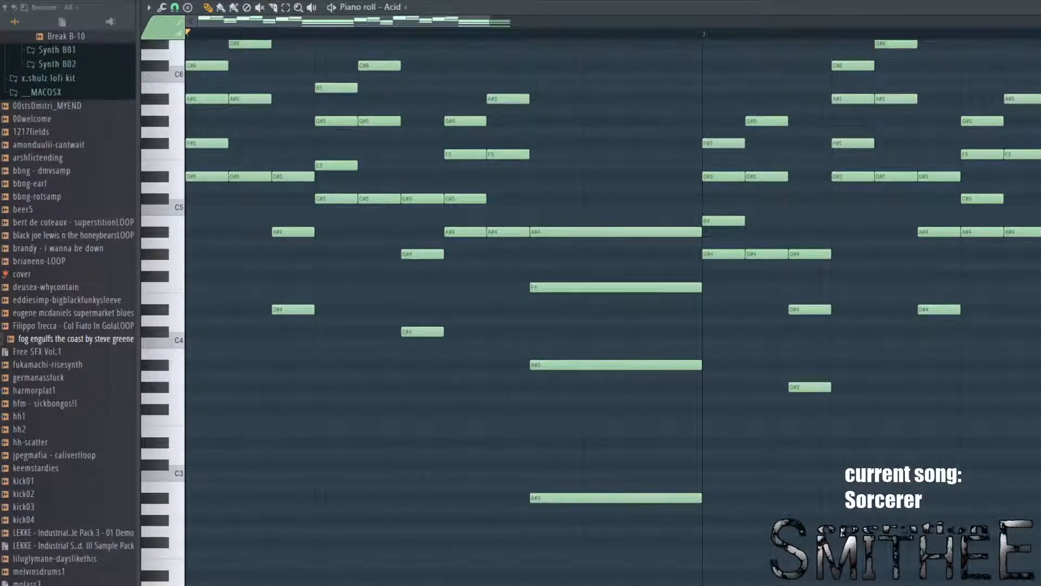
scroll(1039, 53, "down", 2)
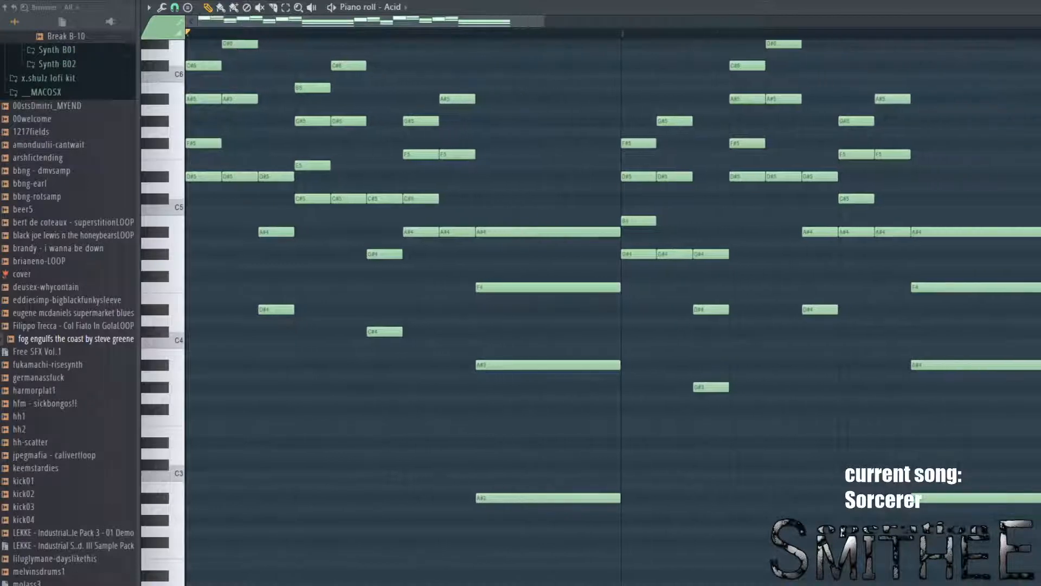
key("Escape")
key("Escape")
Step: Play the arrangement from just before bar 13 into bar 17, where the somepads clips start on Track 4
scroll(578, 179, "down", 4)
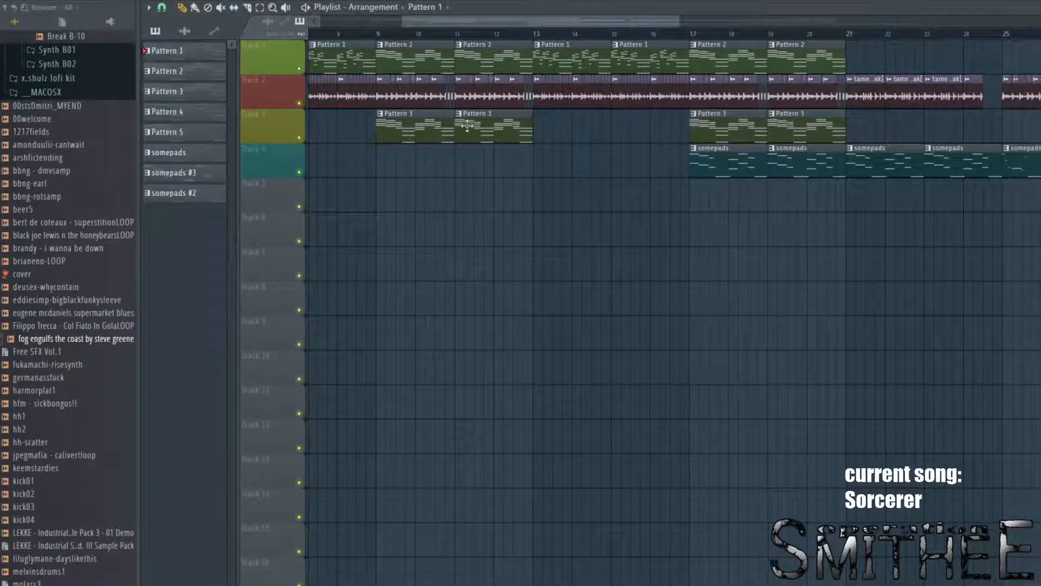
mouse_move(466, 126)
left_mouse_down()
mouse_move(1038, 260)
mouse_move(723, 297)
mouse_move(468, 350)
left_mouse_up()
left_click(531, 39)
key("space")
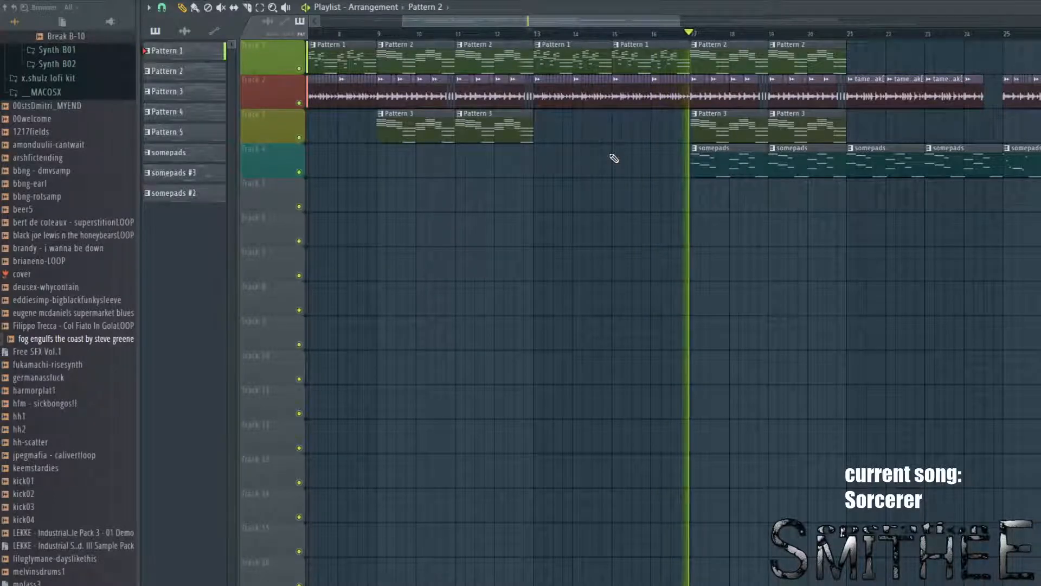
left_click_drag(613, 157, 455, 255)
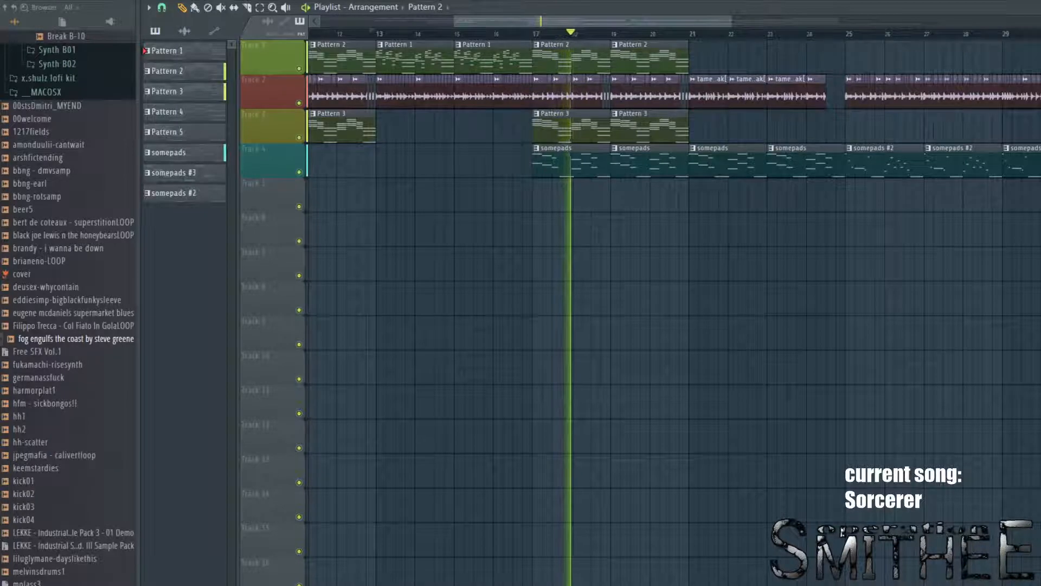
key("space")
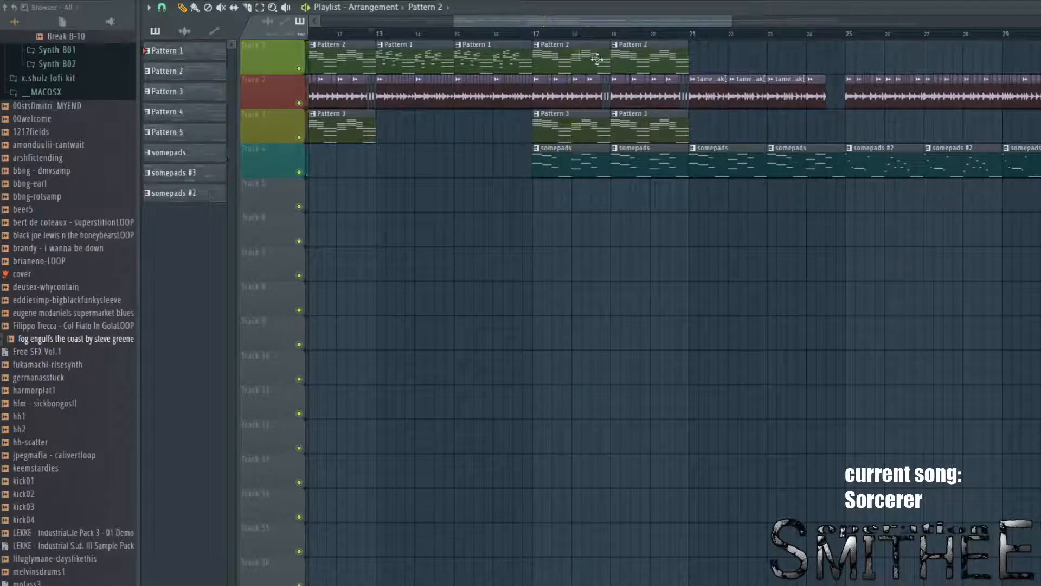
Step: Open the Pattern 2 clip at bar 17, audition its Acid notes and place the playhead over bar 1's last chord
double_click(581, 54)
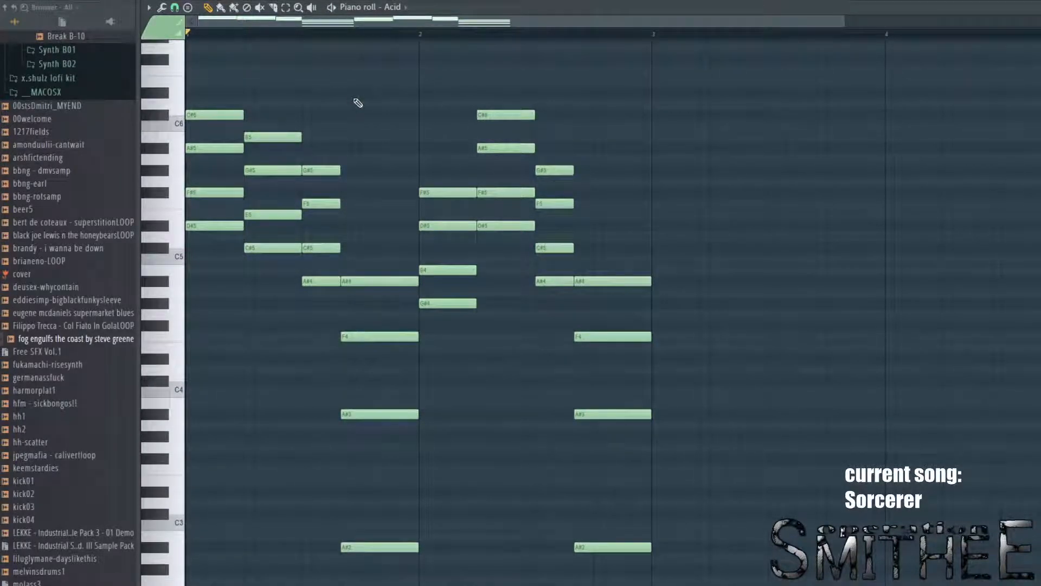
key("space")
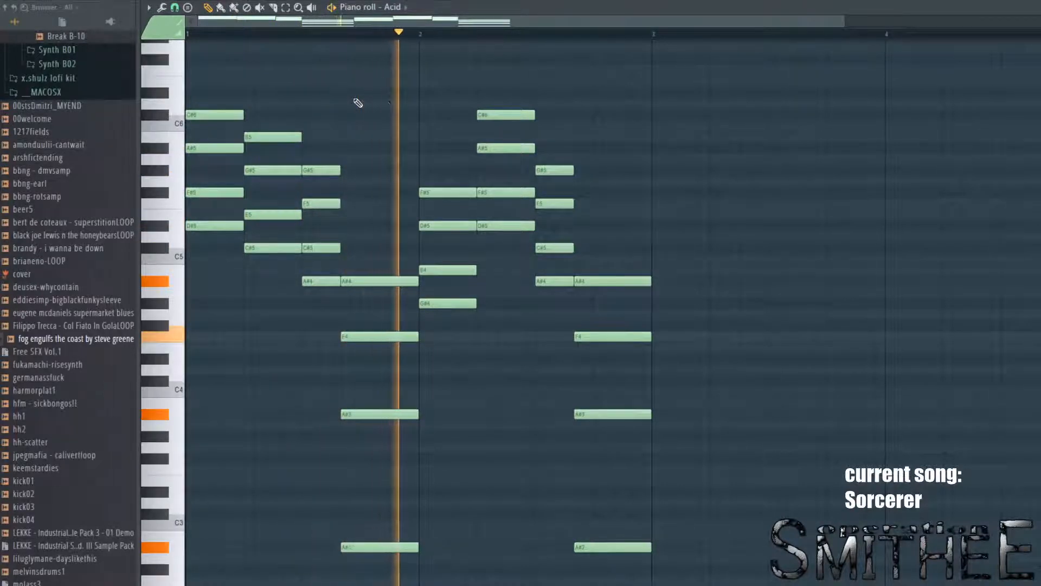
key("space")
scroll(390, 107, "down", 4)
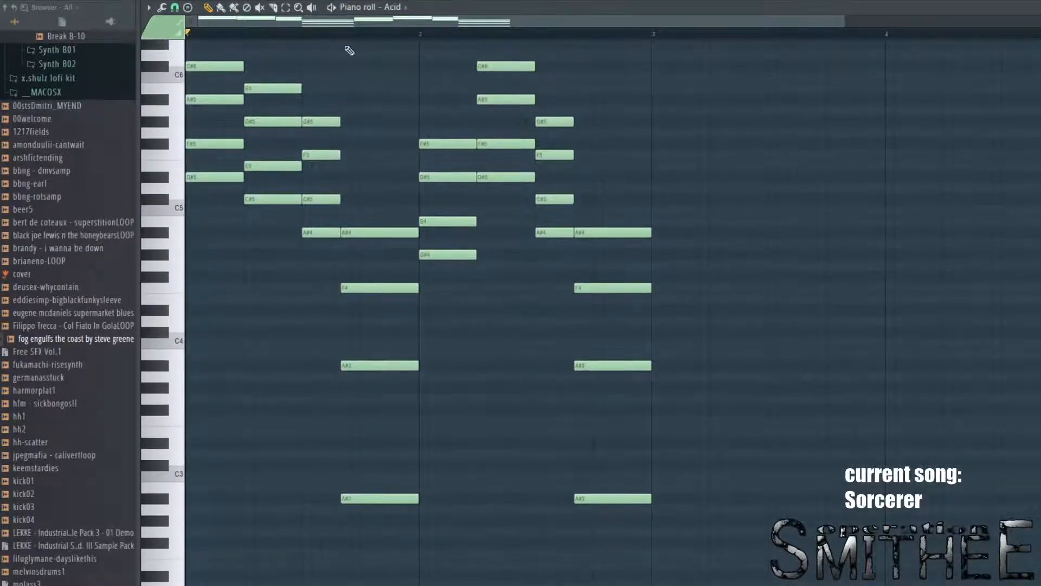
left_click(196, 33)
left_click_drag(252, 33, 367, 57)
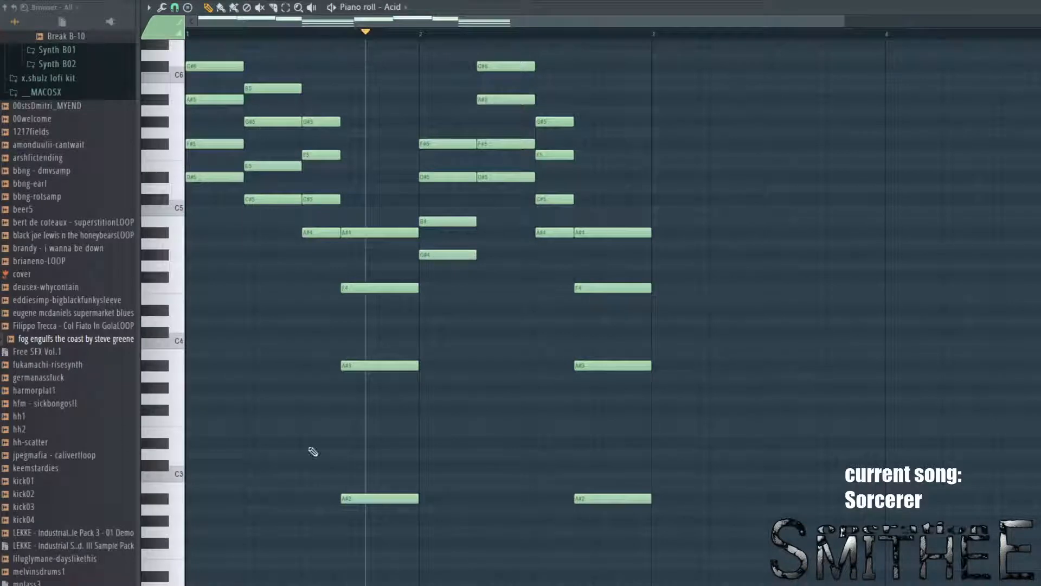
Step: Return to the playlist and briefly play the arrangement from bar 21, where the somepads clip and drum break continue, then stop it
left_click_drag(365, 32, 317, 107)
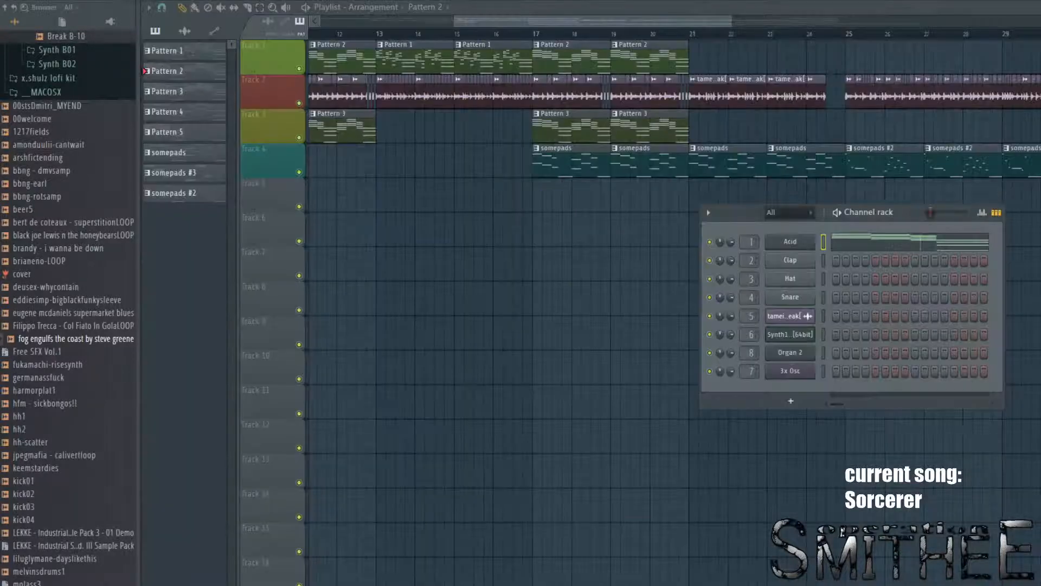
key("F6")
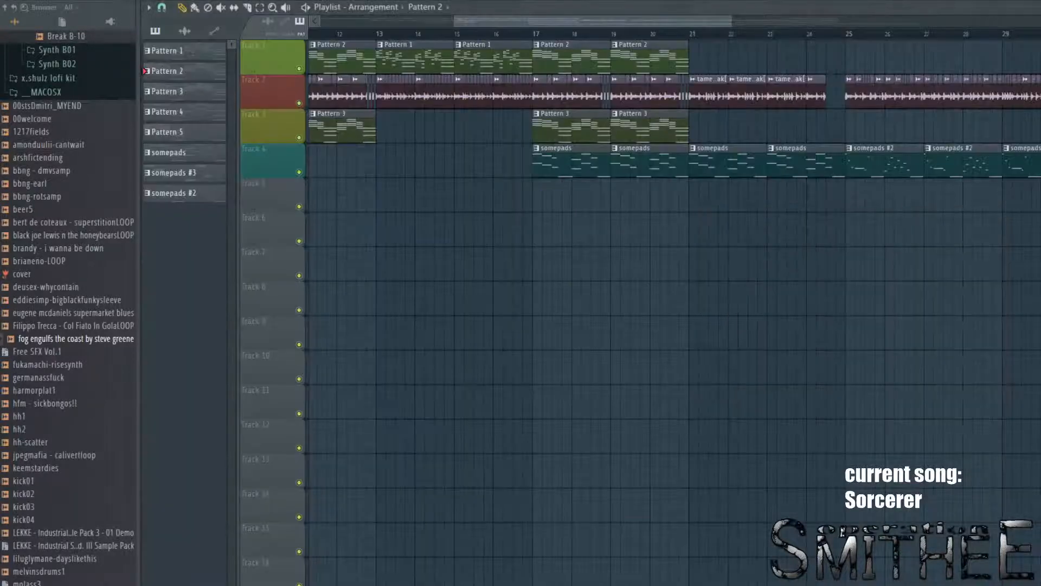
left_click_drag(676, 30, 695, 32)
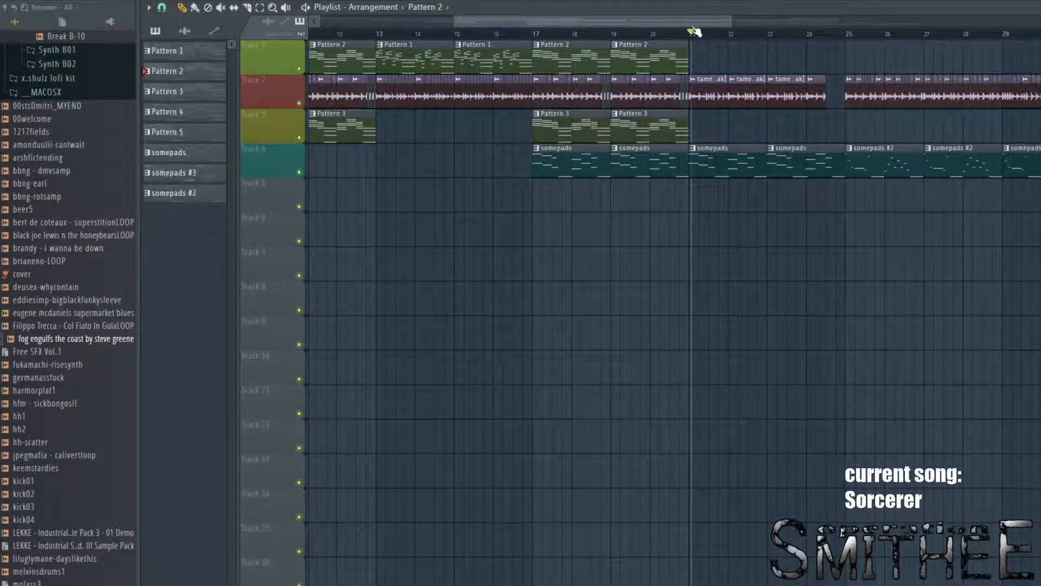
key("space")
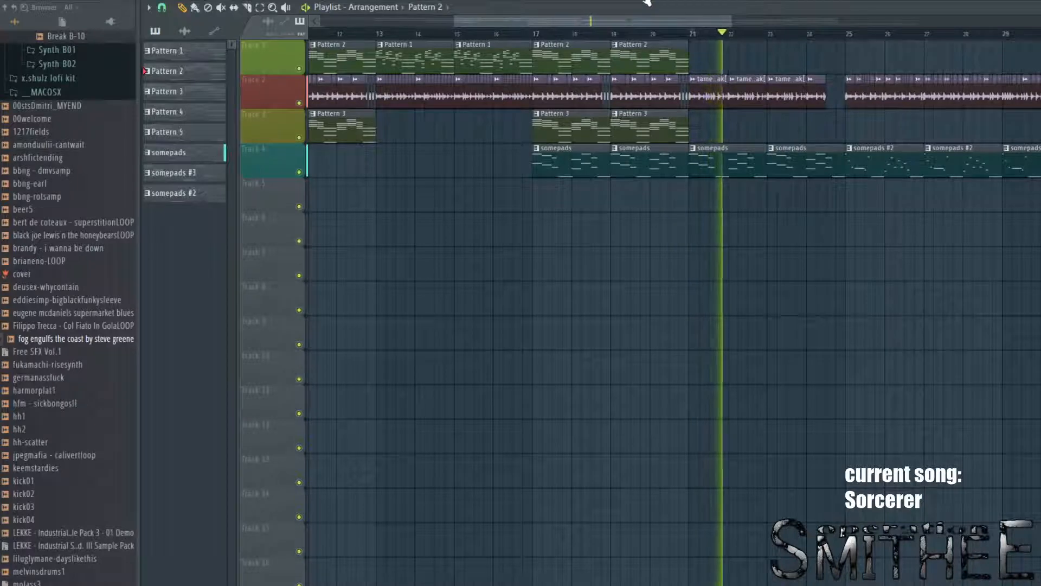
key("space")
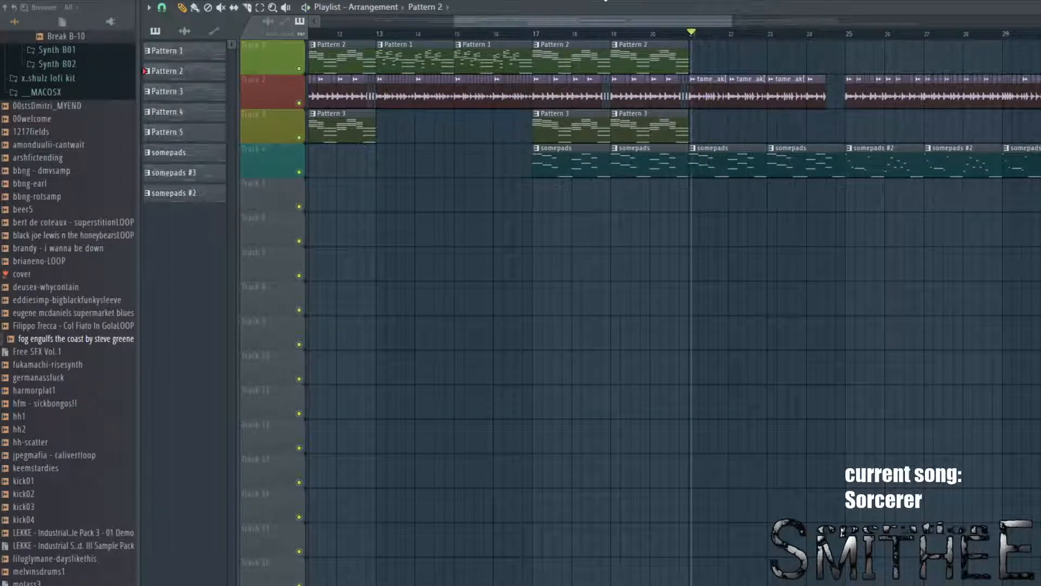
Step: Open the somepads clip at bar 21, check which channels it uses and examine the 3x Osc oscillator settings
left_click(732, 145)
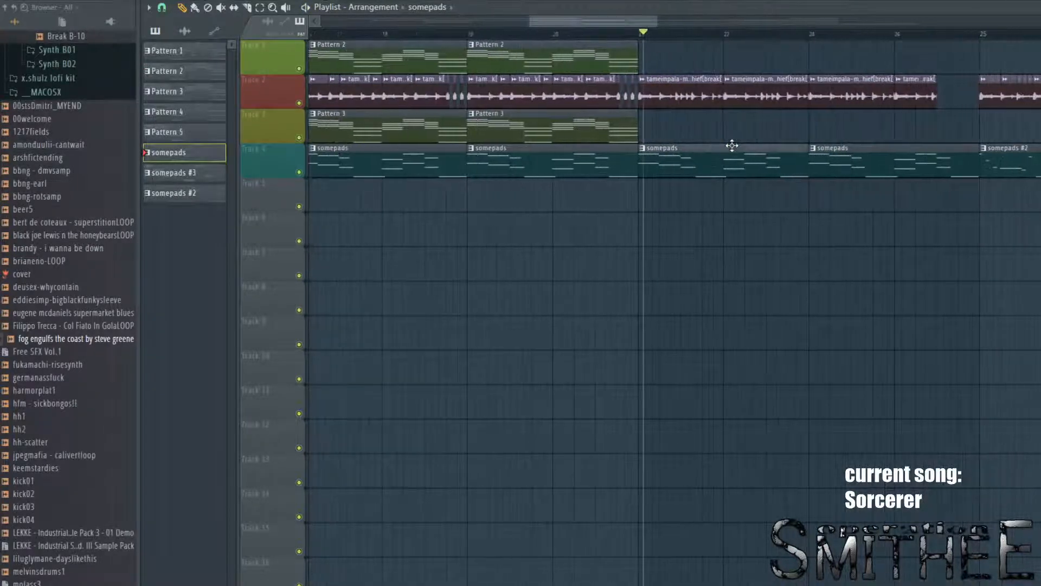
double_click(732, 146)
left_click(1037, 7)
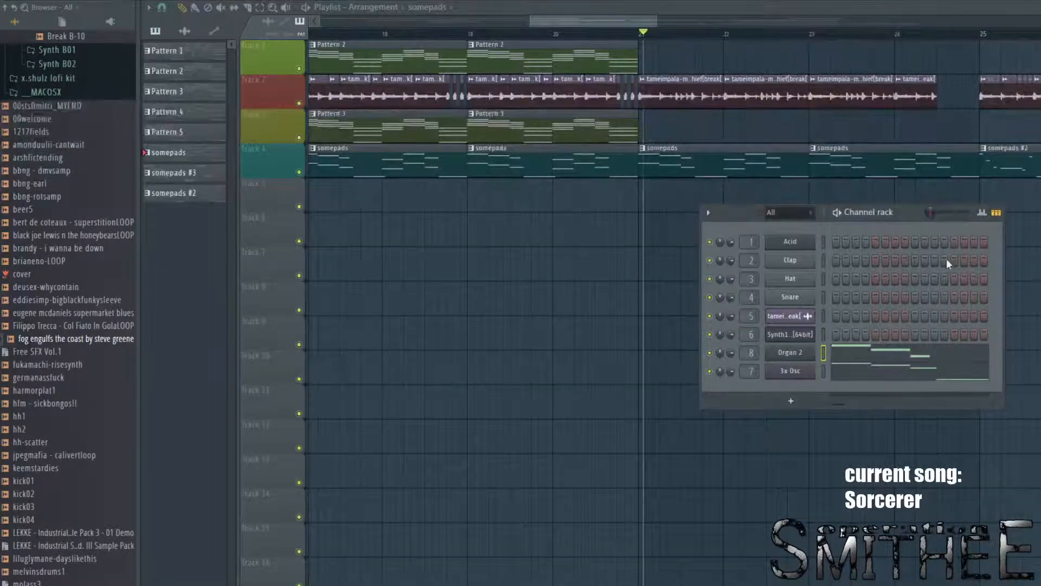
left_click(790, 370)
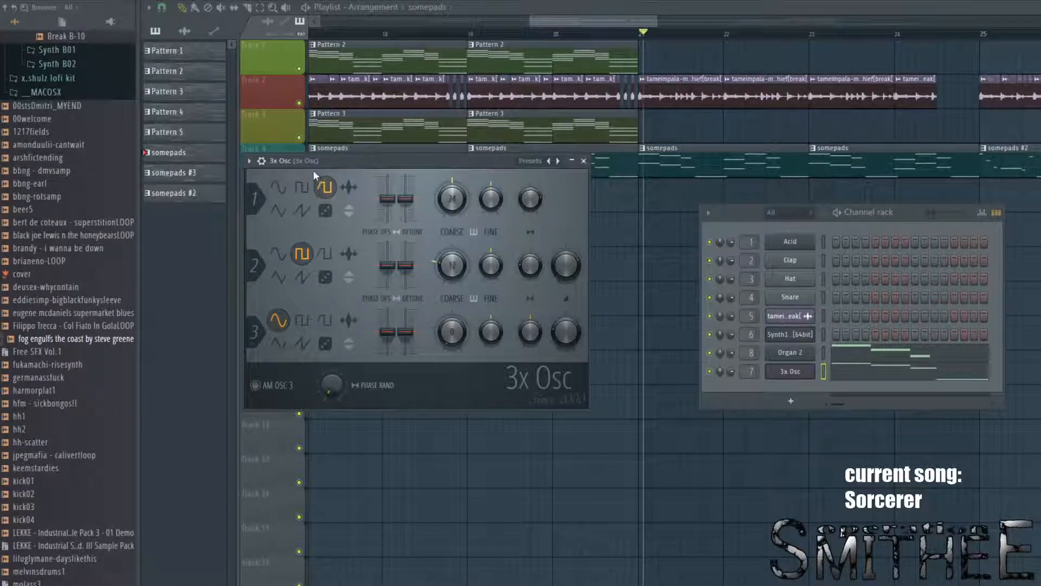
left_click(587, 160)
left_click(683, 345)
Step: Play the arrangement from just before bar 25, where the first somepads #2 clip starts
left_click_drag(617, 22, 678, 47)
left_click(499, 33)
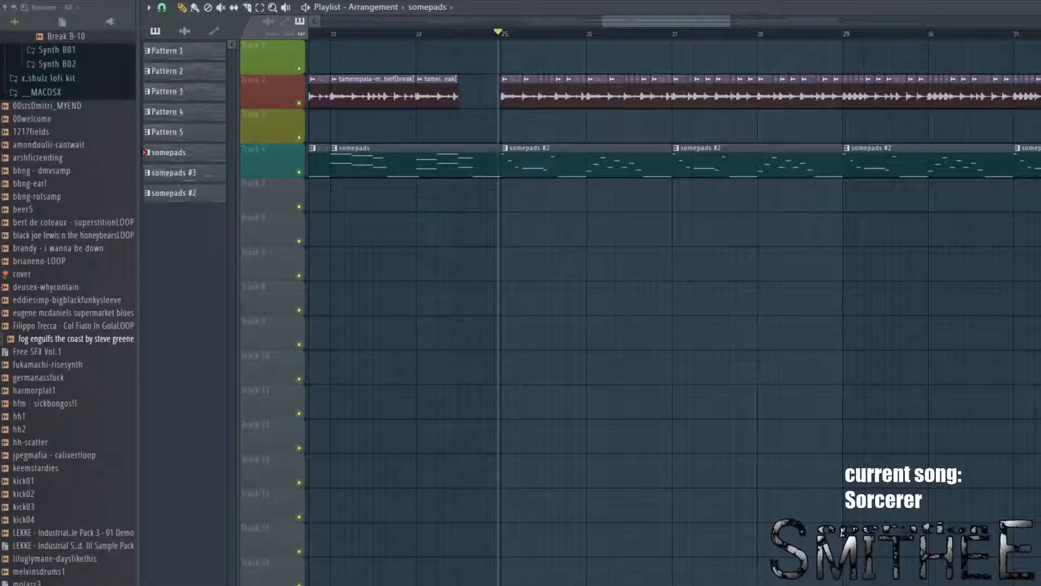
key("space")
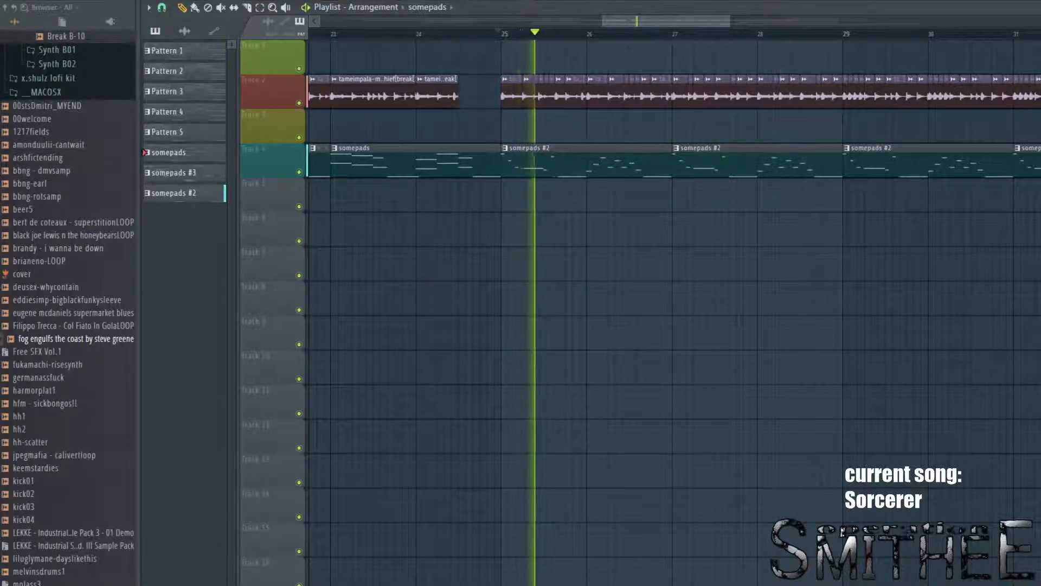
Step: Open the somepads #2 clip at bar 25, stop playback and examine its 3x Osc notes across both bars in the piano roll
double_click(523, 156)
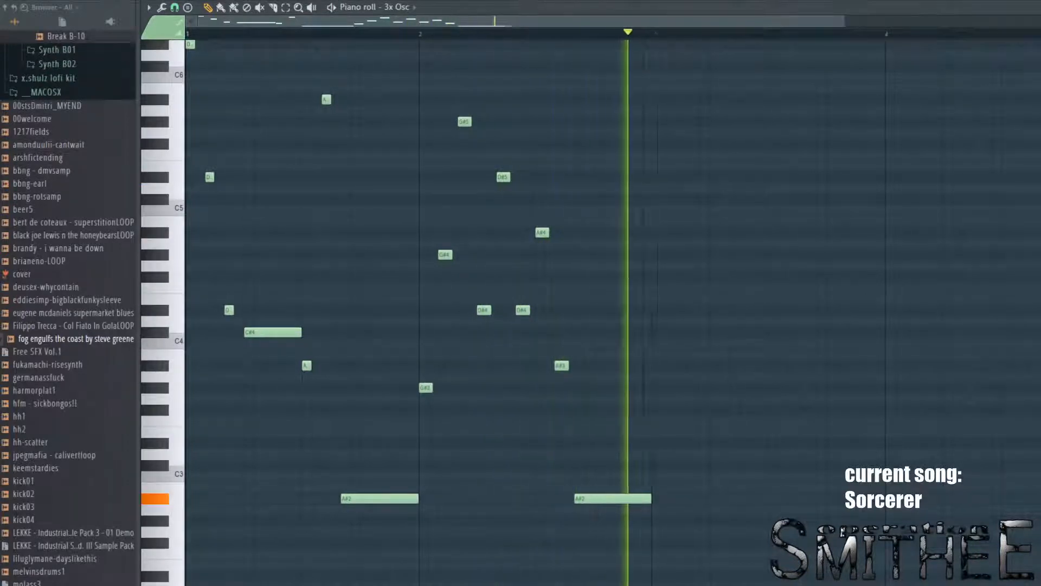
key("space")
scroll(262, 66, "up", 3)
scroll(252, 96, "down", 2)
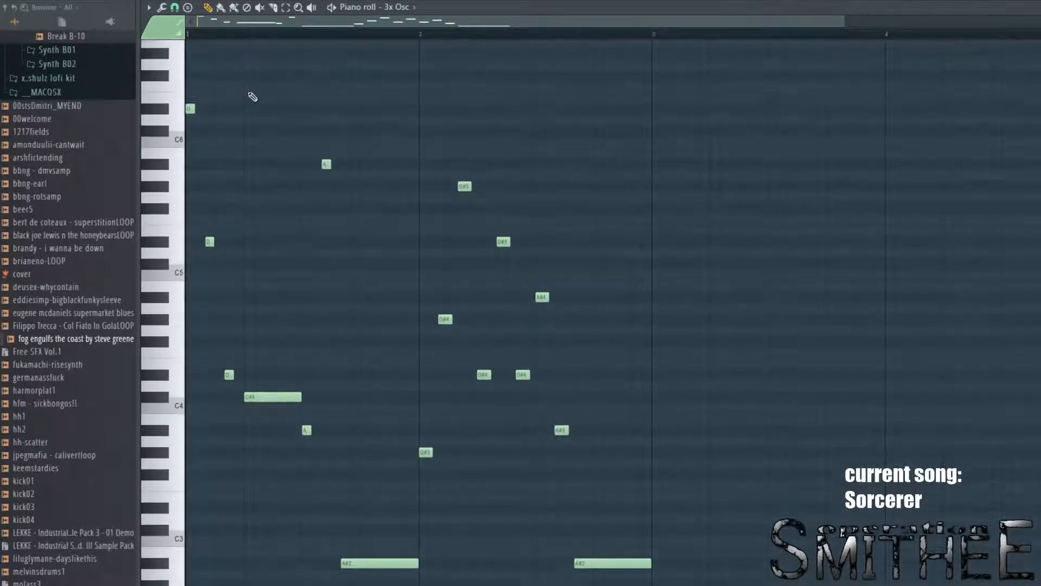
scroll(251, 93, "down", 2)
scroll(251, 94, "up", 2)
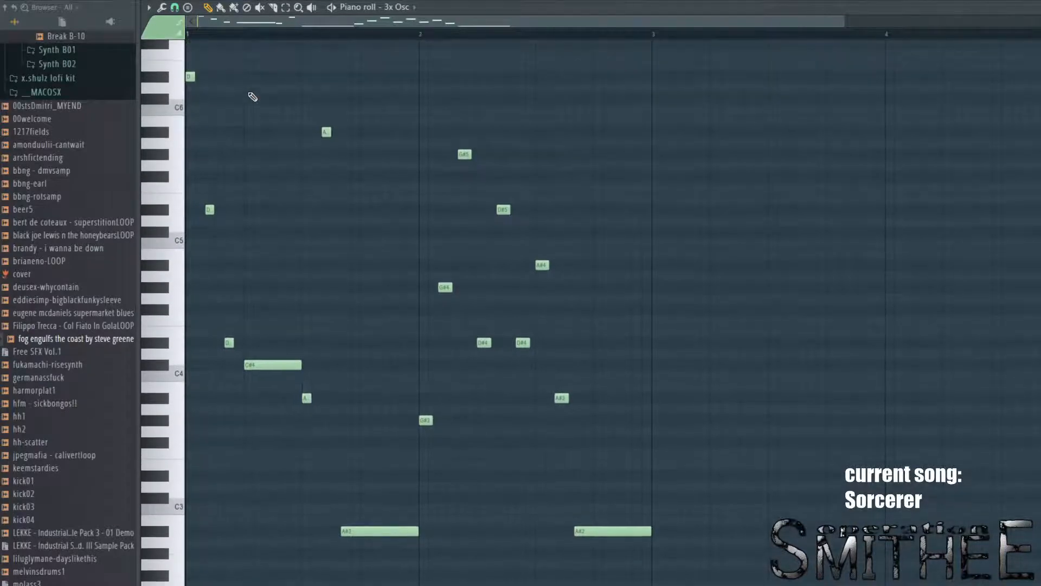
scroll(220, 102, "up", 2)
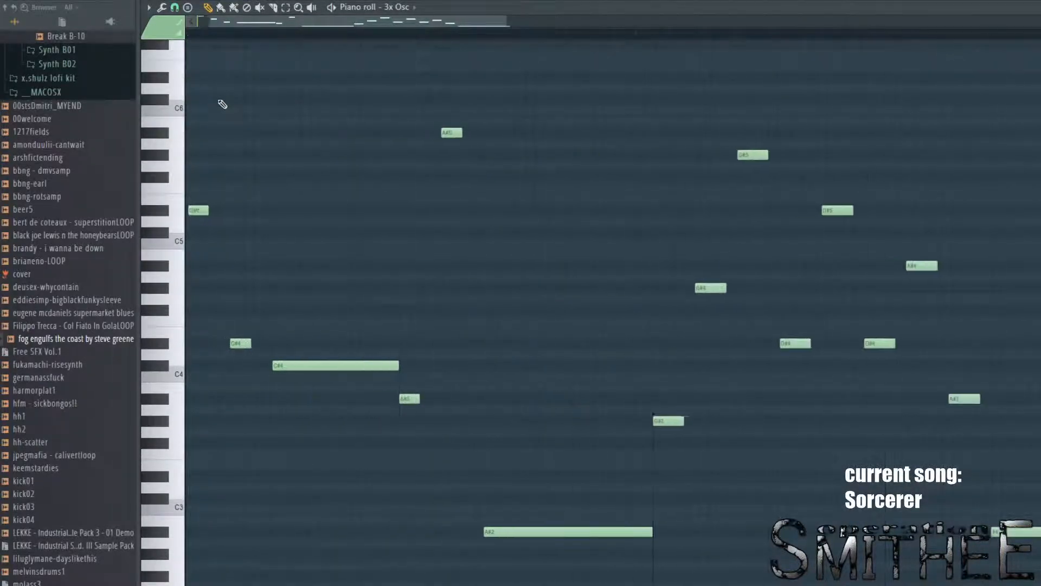
scroll(668, 77, "down", 2)
scroll(669, 76, "up", 3)
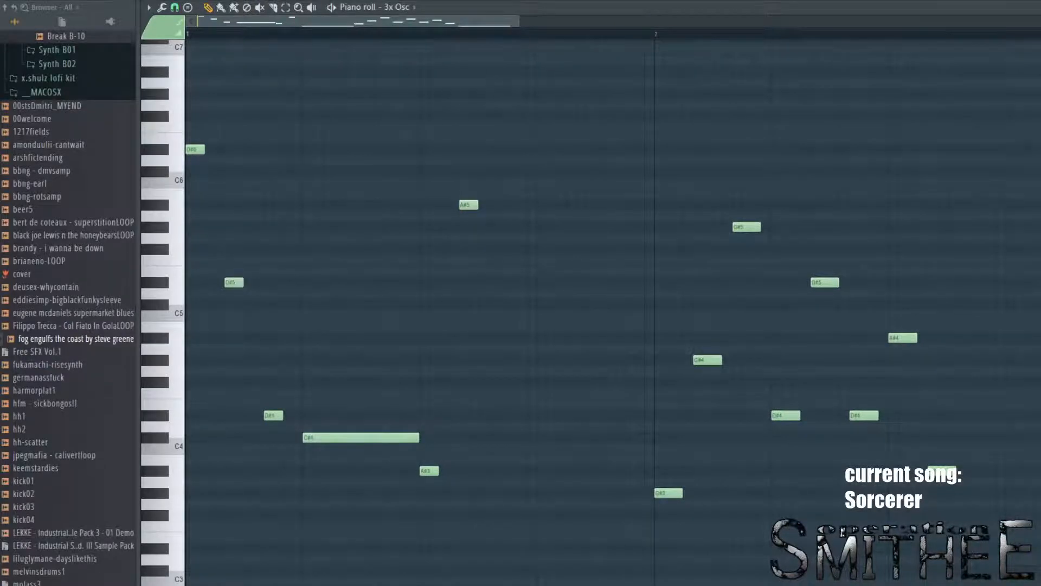
Step: Return to the playlist and audition the start of bar 25, comparing the drum slices with the somepads #2 melody
key("F7")
key("F6")
scroll(880, 350, "down", 3)
mouse_move(880, 350)
left_mouse_down()
mouse_move(379, 462)
mouse_move(426, 454)
mouse_move(441, 373)
left_mouse_up()
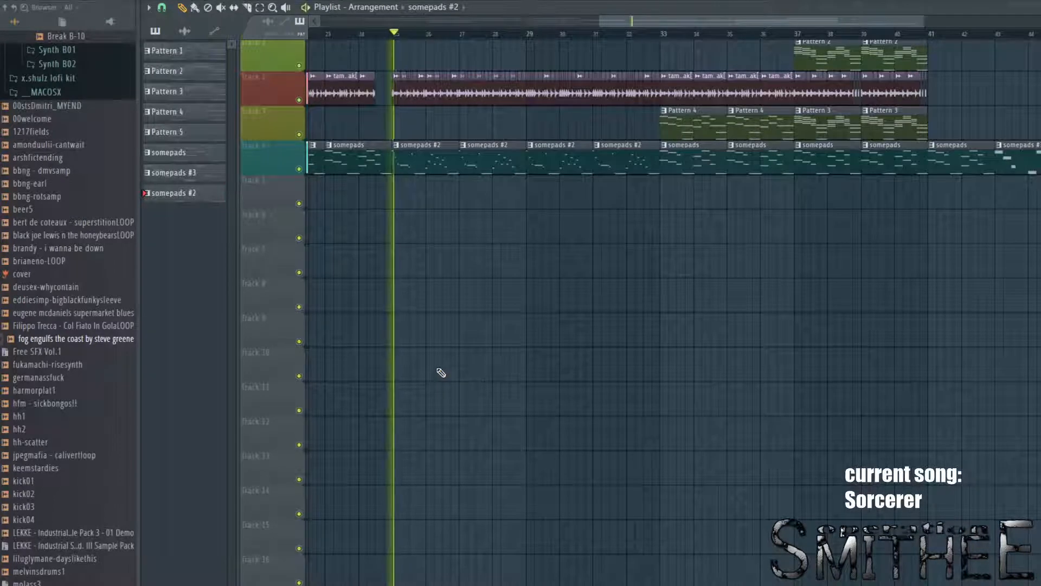
scroll(376, 212, "up", 3)
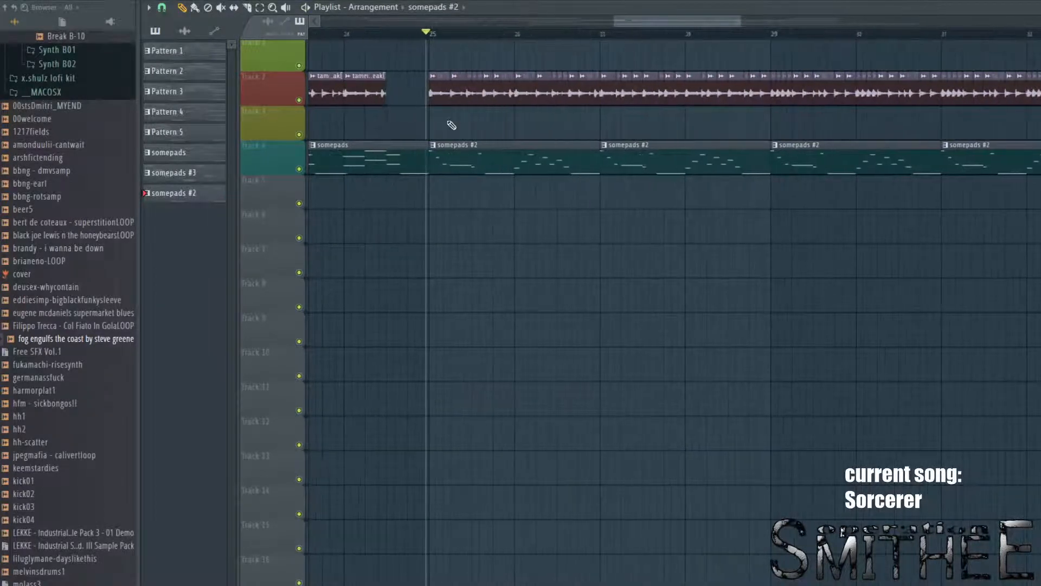
scroll(439, 185, "up", 4)
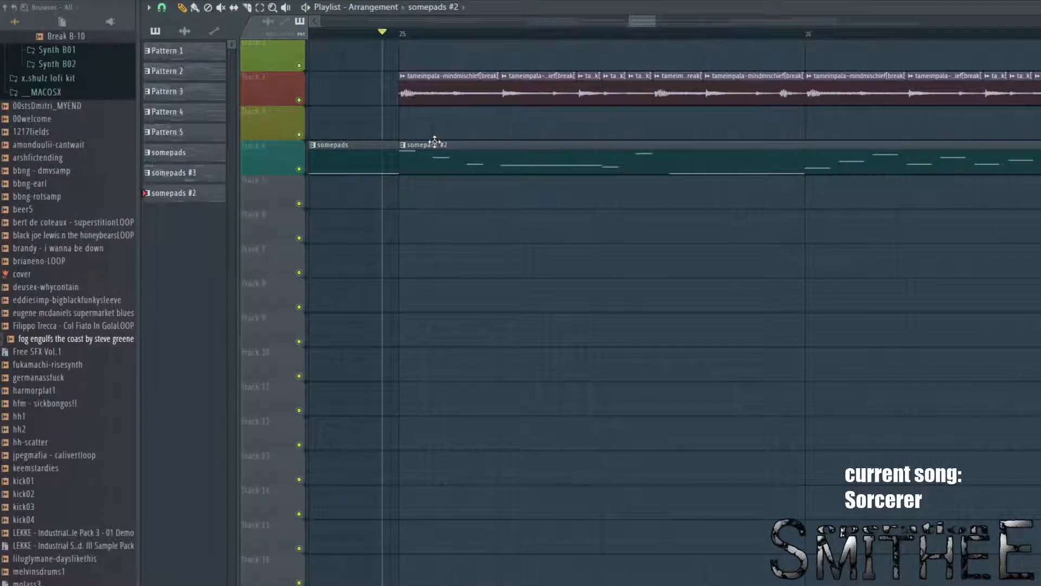
key("space")
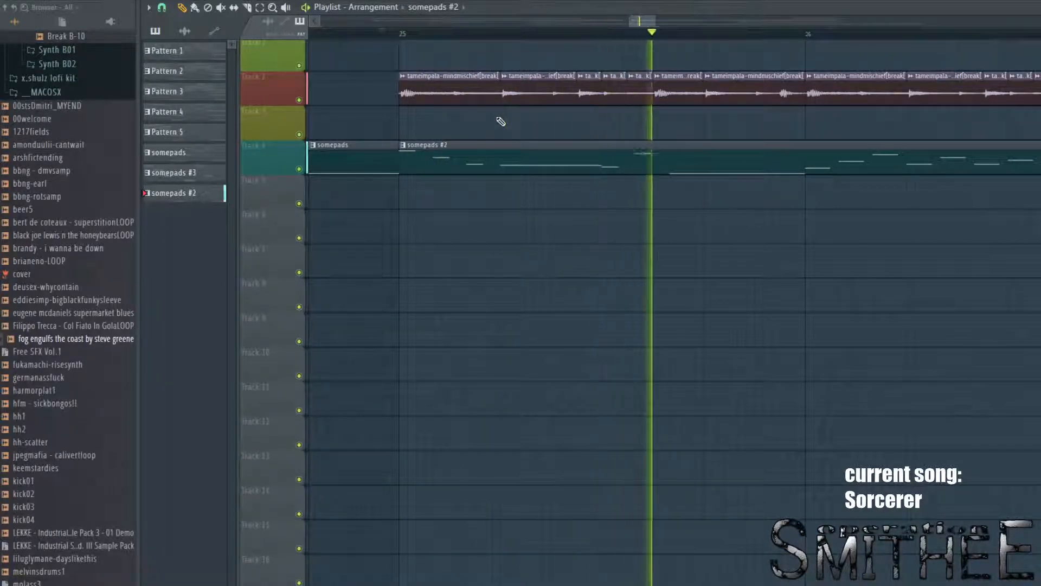
key("space")
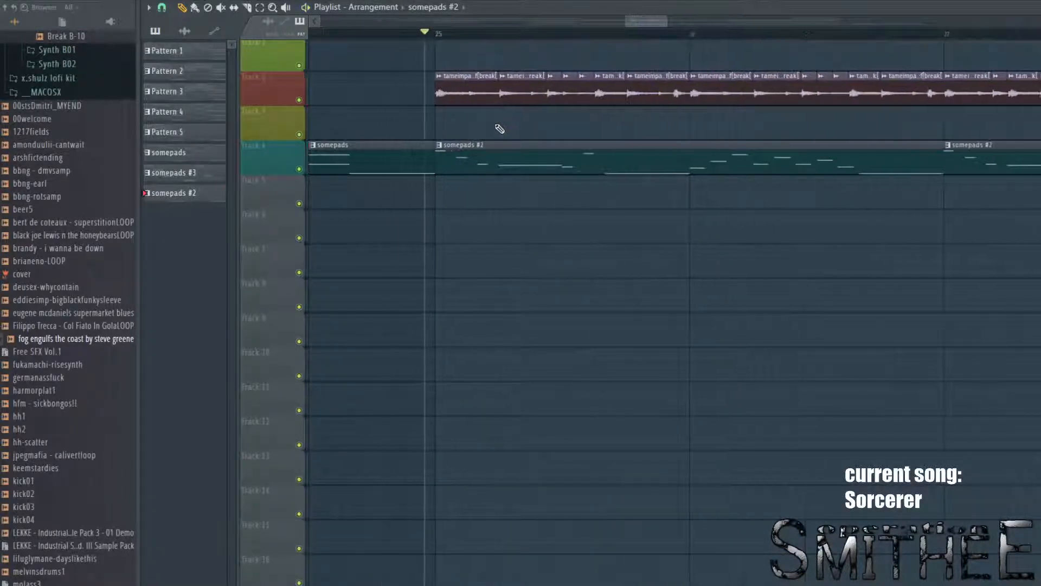
Step: Play the section again from just before bar 25 through most of bar 26 and stop it
scroll(596, 228, "down", 2)
scroll(662, 291, "up", 2)
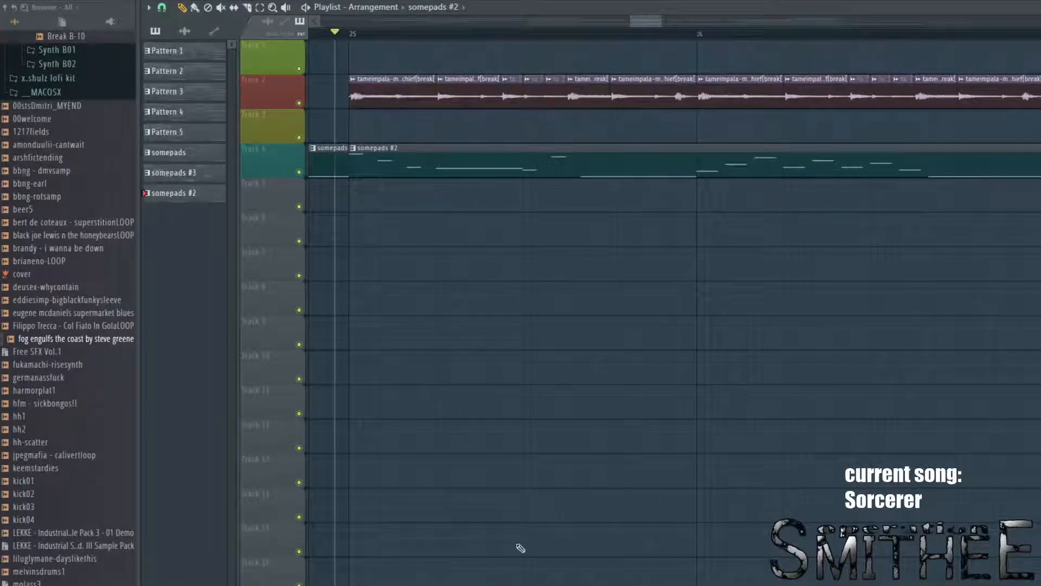
key("space")
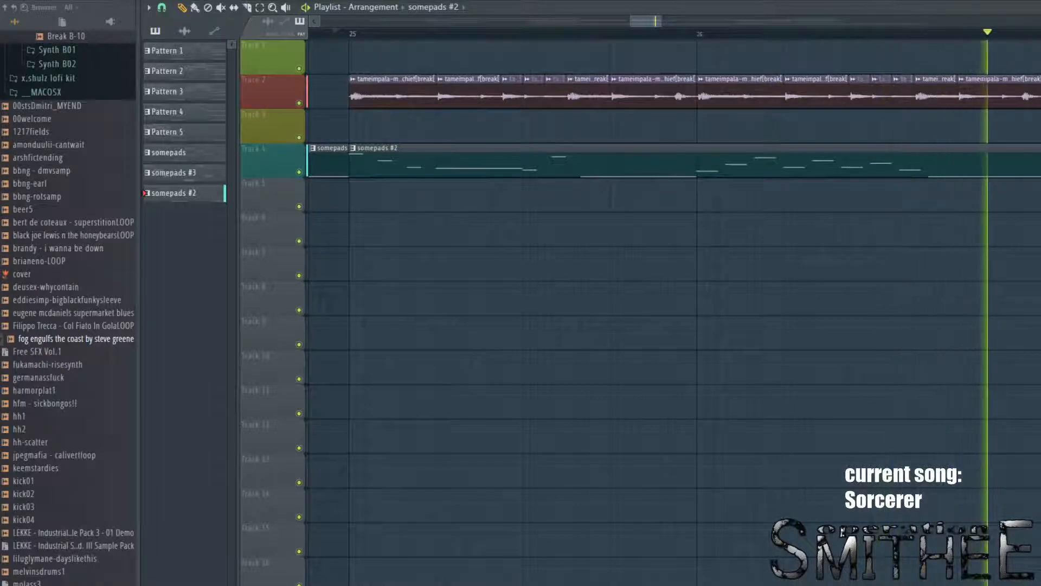
scroll(896, 293, "down", 2)
left_click_drag(892, 289, 603, 360)
key("space")
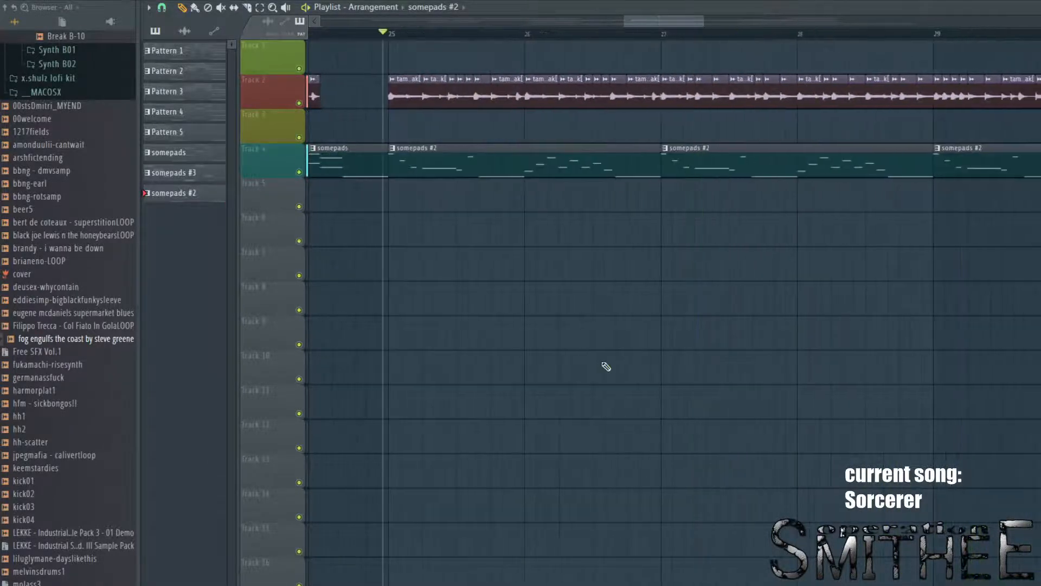
Step: Place two one-bar tameimpala-mindmischief[break] clips on Track 10, at bars 25 and 26
scroll(442, 111, "down", 4)
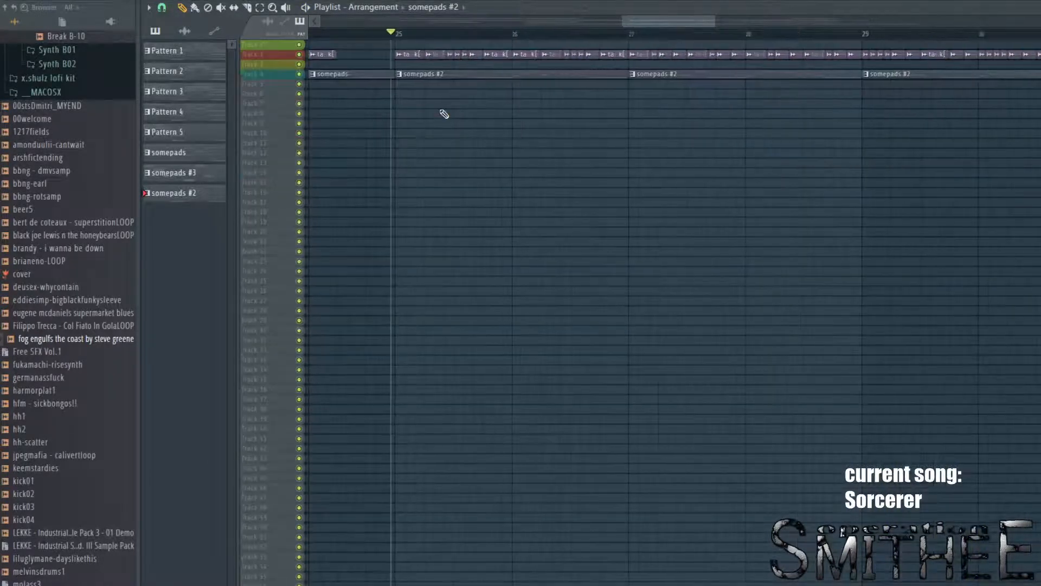
scroll(442, 111, "up", 3)
left_click_drag(443, 112, 463, 262)
scroll(468, 195, "up", 3)
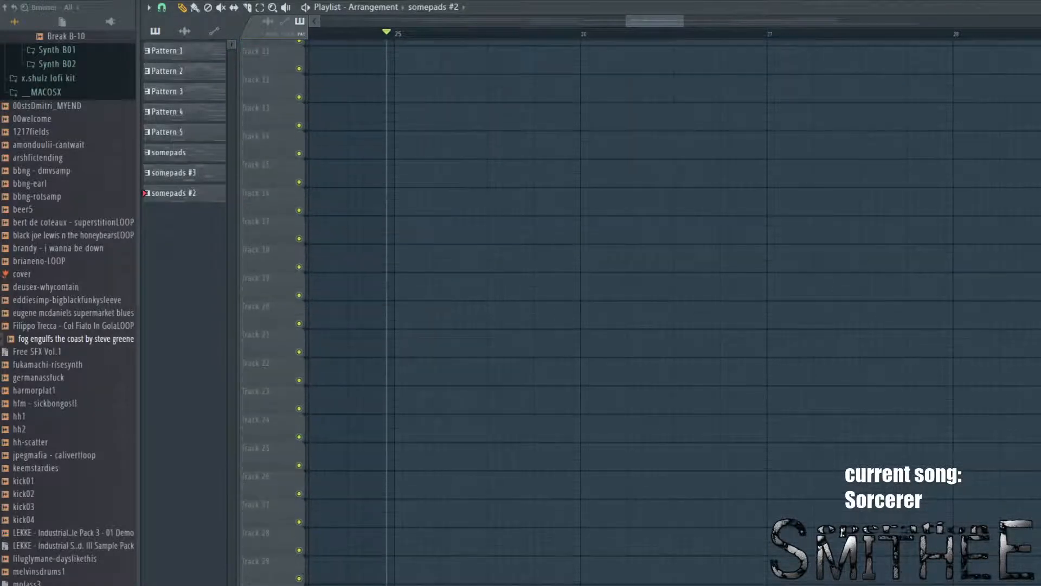
left_click_drag(468, 194, 493, 388)
left_click_drag(544, 204, 545, 257)
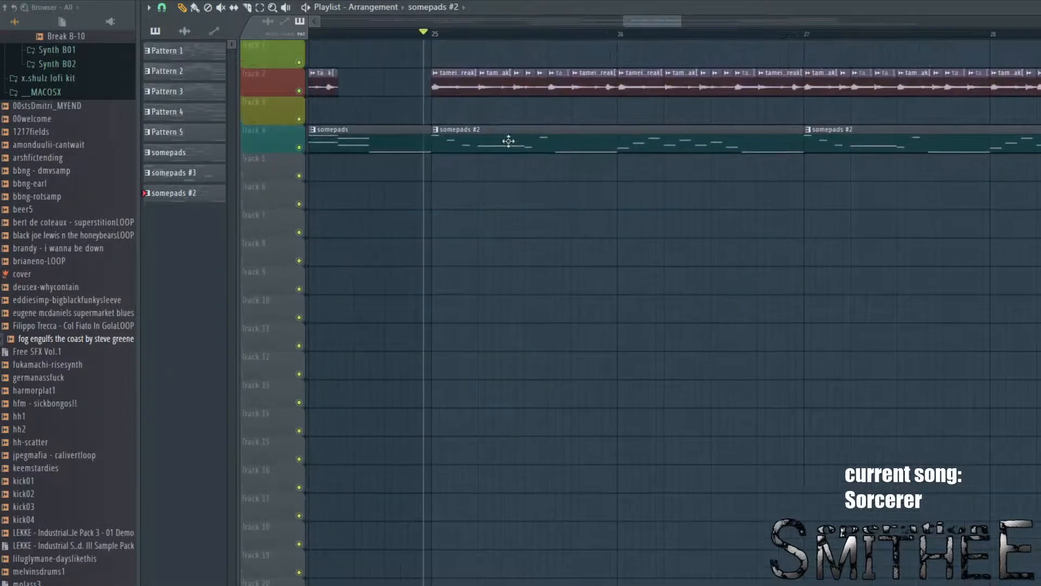
scroll(505, 135, "up", 3)
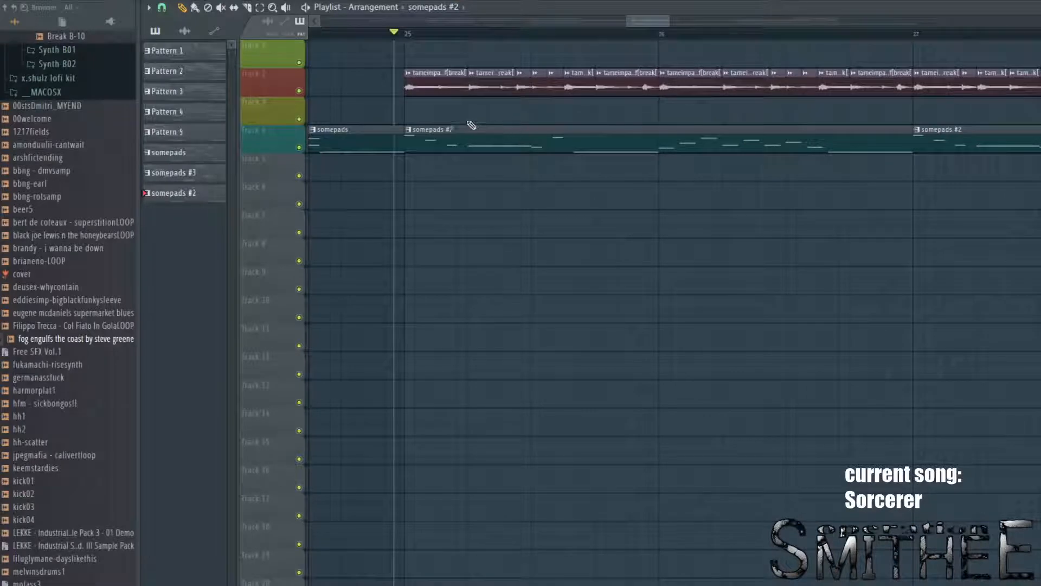
left_click_drag(448, 104, 597, 104)
left_click_drag(390, 92, 802, 258)
left_click_drag(728, 303, 985, 277, "shift")
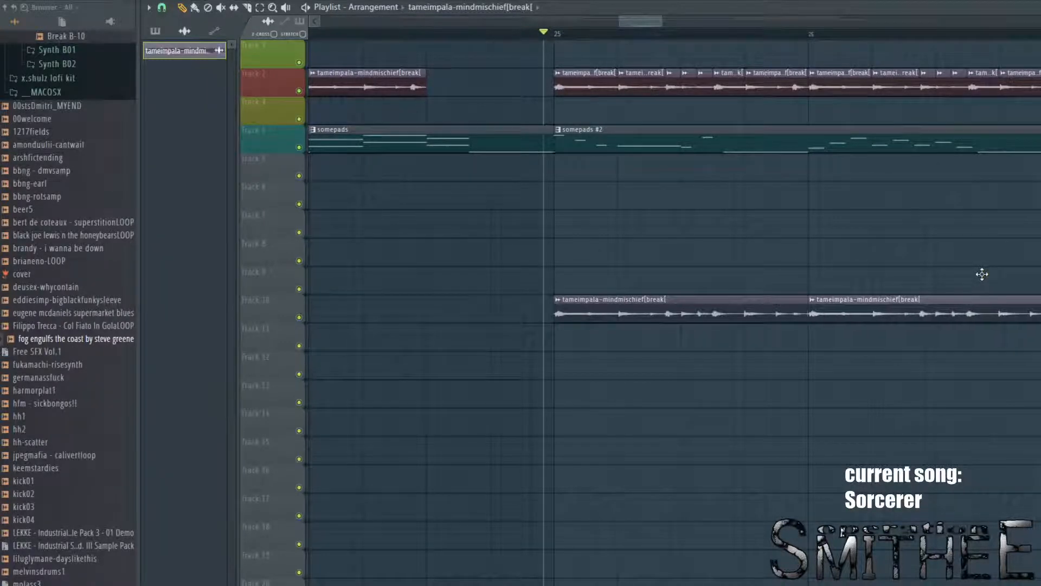
scroll(816, 322, "up", 4)
scroll(401, 278, "down", 4)
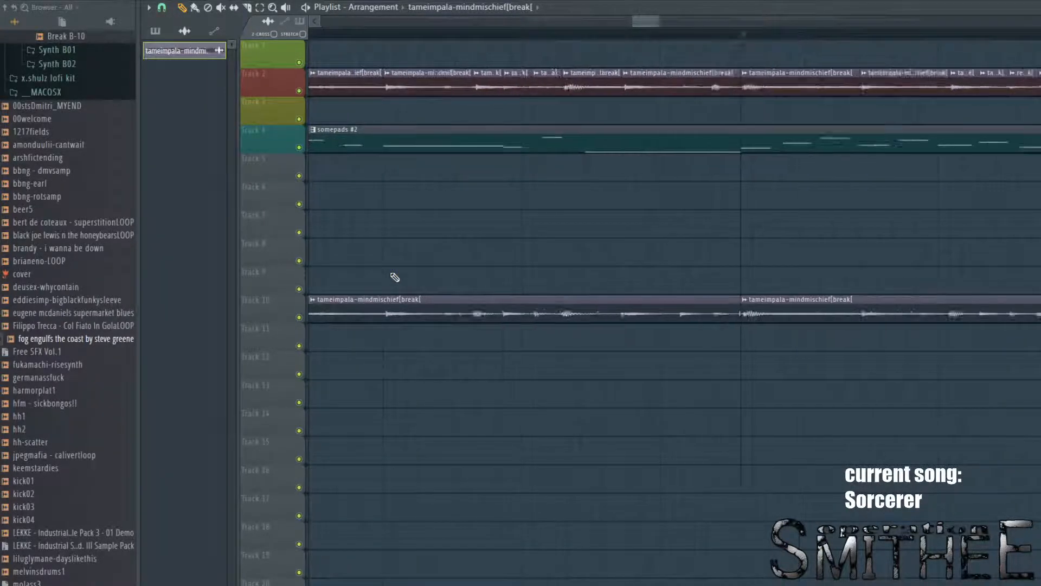
Step: Mute Tracks 2 and 4, and chop the Track 10 break into four beat slices in bar 25 and shorter uneven slices in bar 26
left_click(299, 91)
left_click(299, 147)
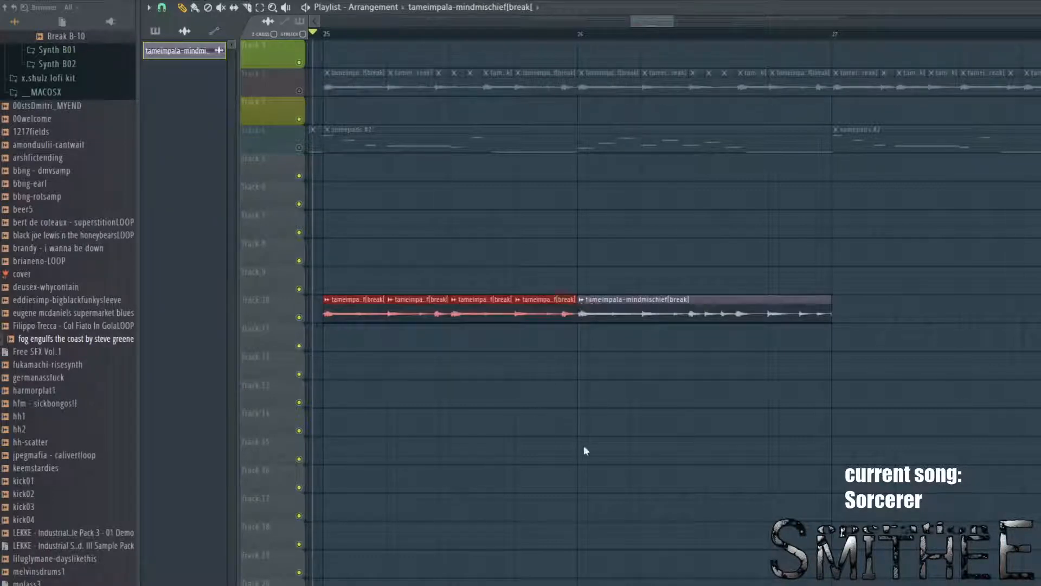
key("ctrl+b")
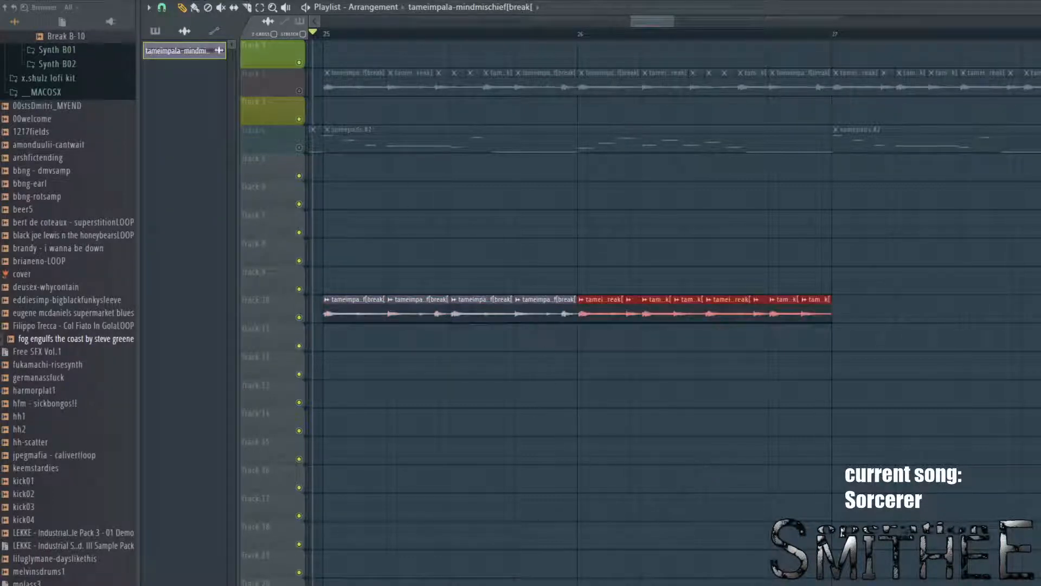
Step: Audition the chopped break on Track 10 from bar 25, then delete all of its slices
key("space")
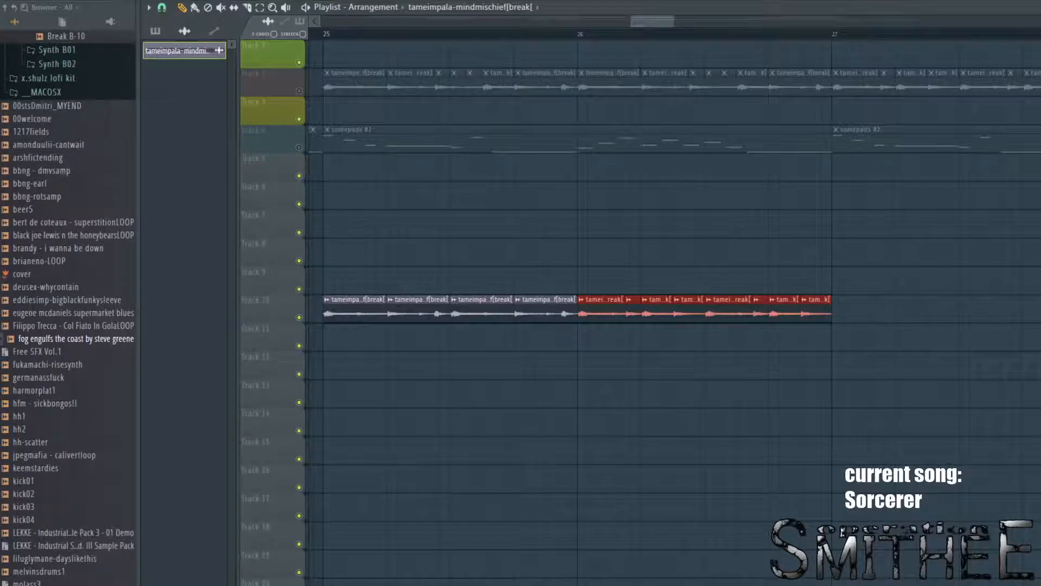
key("space")
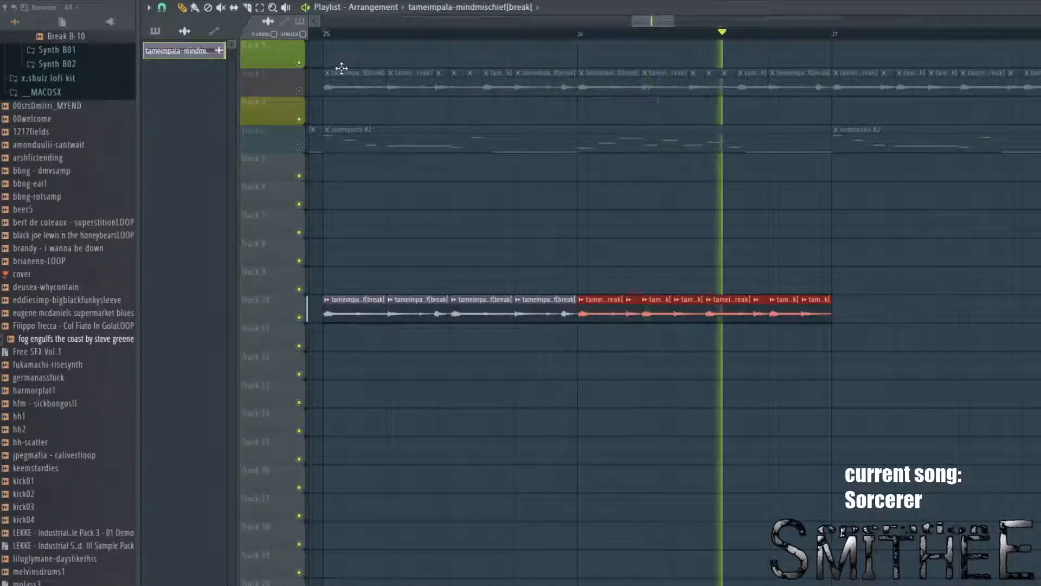
key("space")
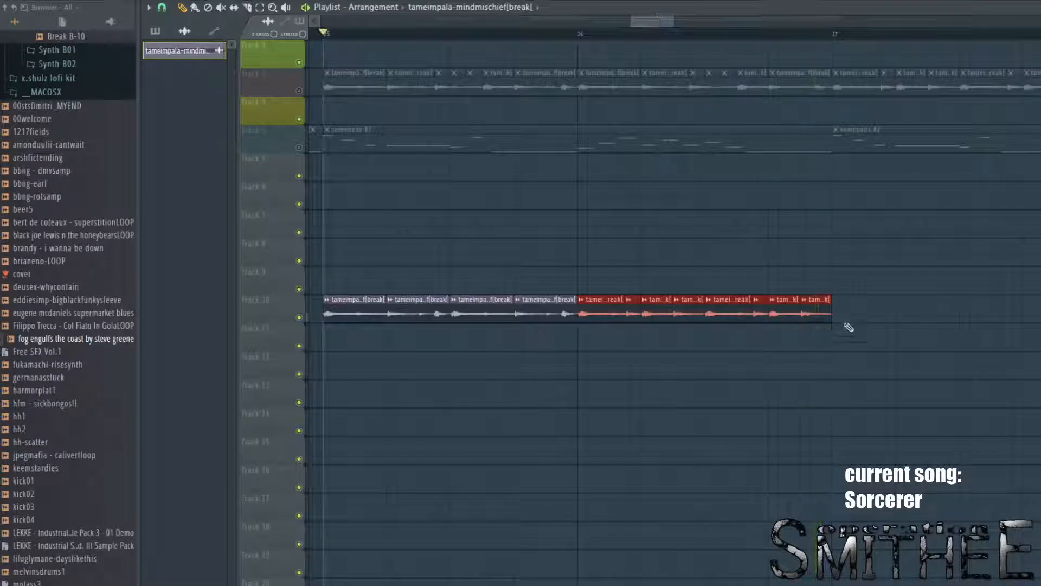
mouse_move(850, 311)
left_mouse_down()
mouse_move(519, 332)
mouse_move(395, 321)
mouse_move(687, 338)
mouse_move(516, 311)
left_mouse_up()
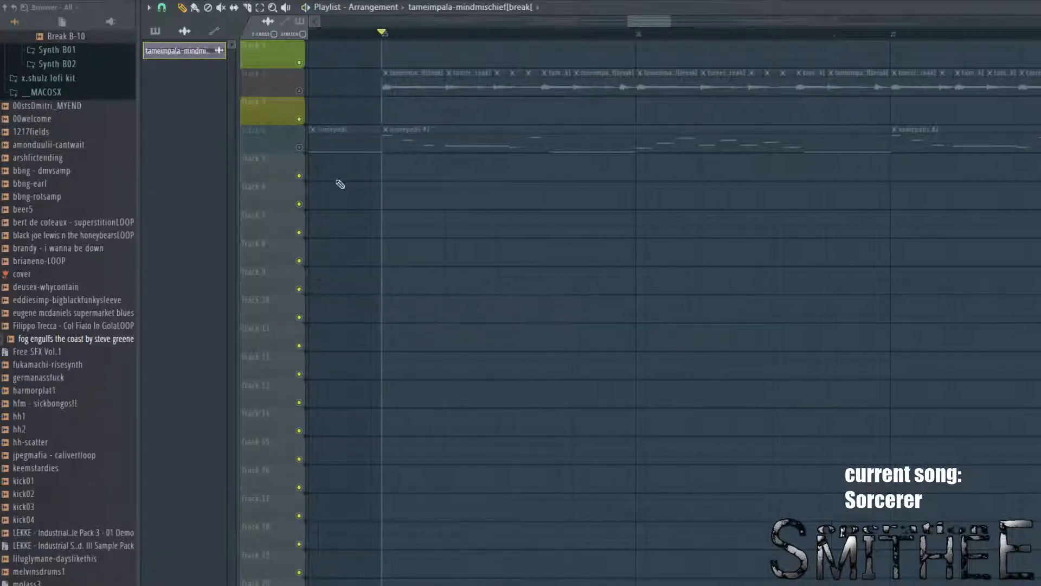
Step: Unmute Tracks 2 and 4, and move the playhead to the end of the Track 2 drum break near bar 41
left_click(299, 147)
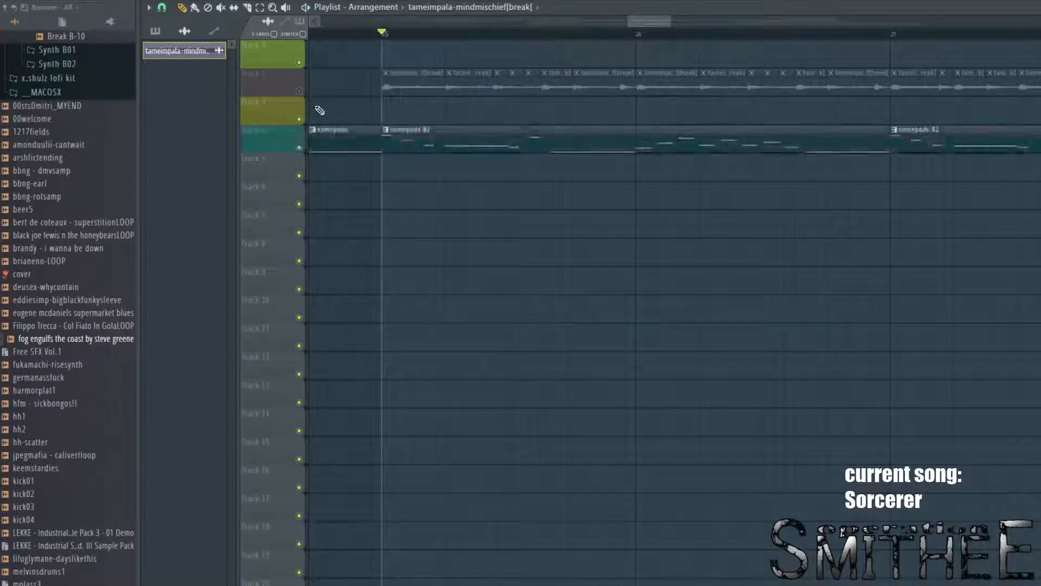
left_click(299, 90)
scroll(520, 138, "down", 5)
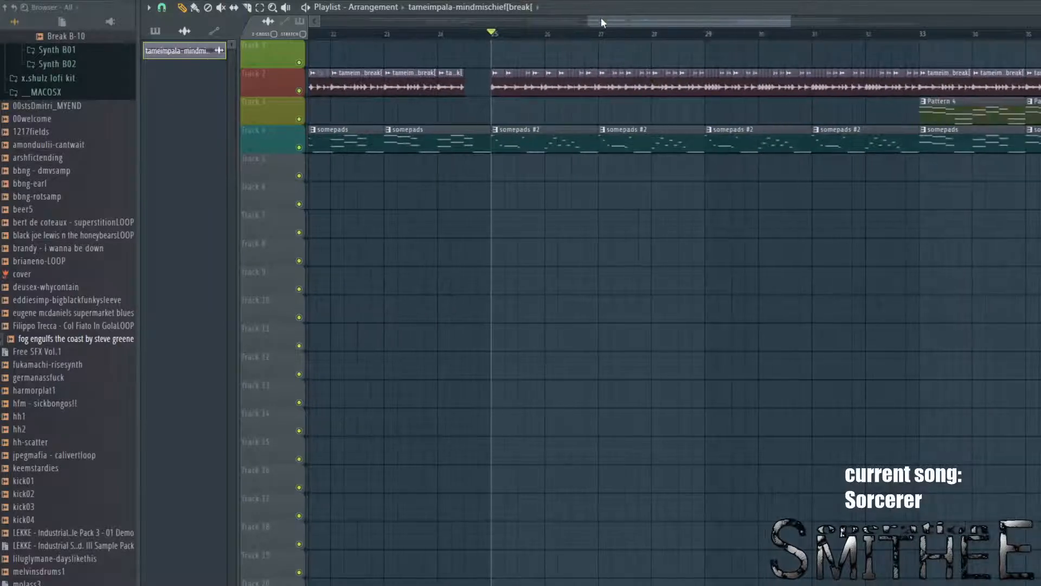
mouse_move(656, 34)
left_mouse_down()
mouse_move(905, 36)
mouse_move(808, 36)
mouse_move(900, 36)
mouse_move(927, 59)
left_mouse_up()
left_click_drag(1014, 84, 560, 195)
scroll(560, 190, "down", 4)
left_click_drag(523, 37, 748, 132)
scroll(748, 126, "down", 3)
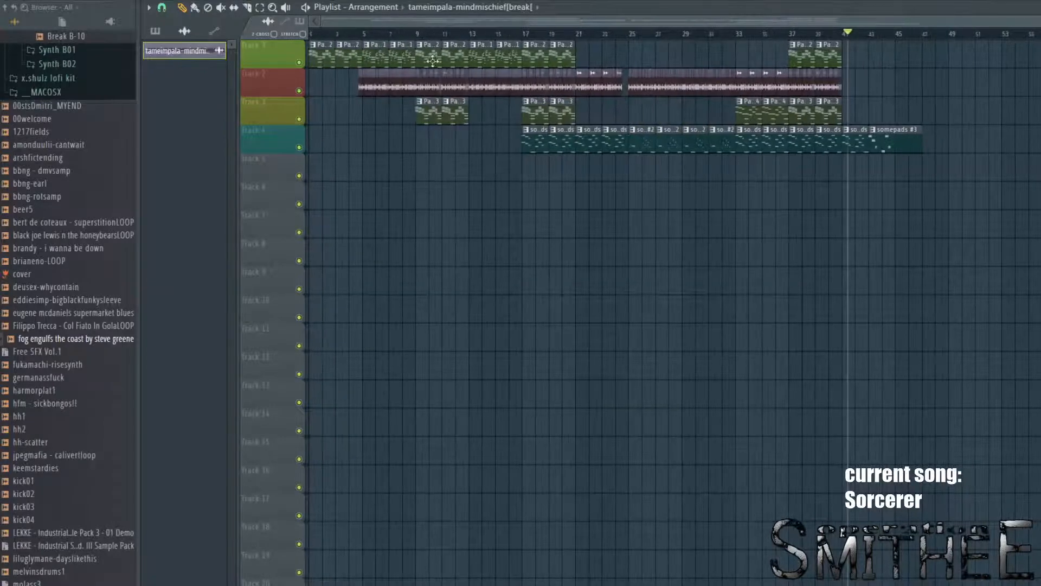
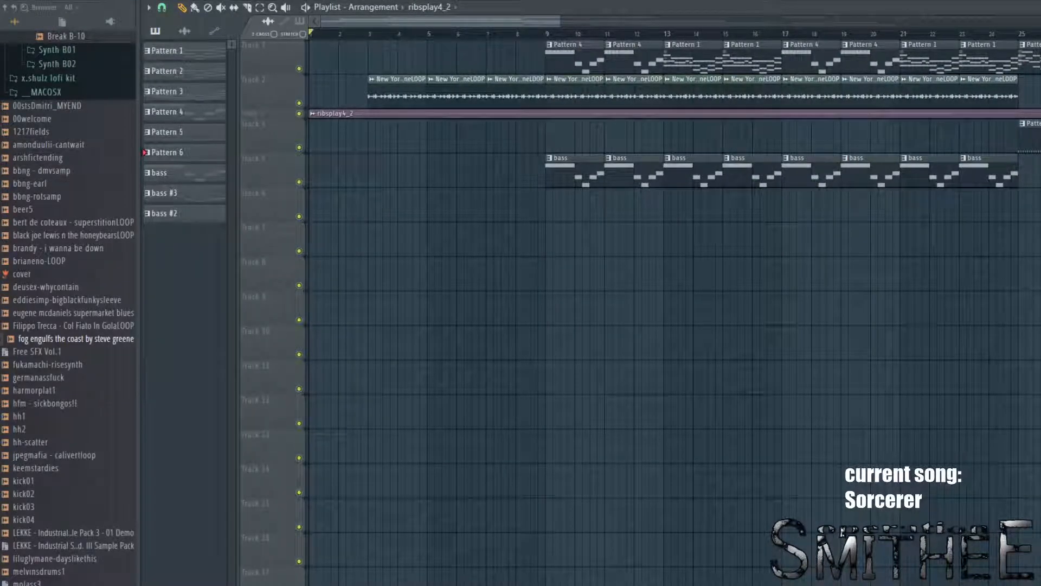
Step: Play the Dark Ages arrangement from bar 1 through bar 24 and stop it
key("space")
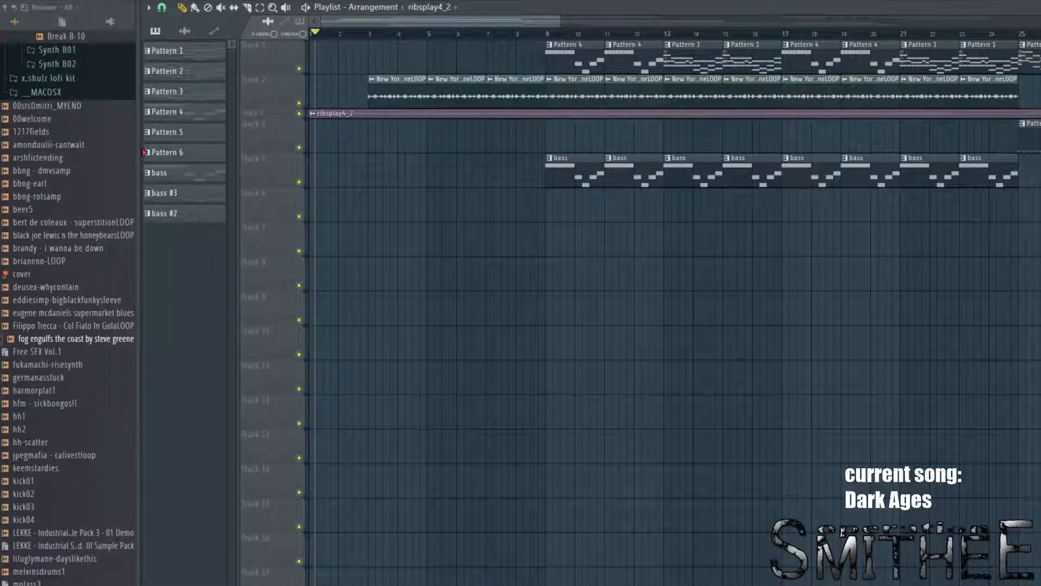
left_click_drag(326, 34, 306, 36)
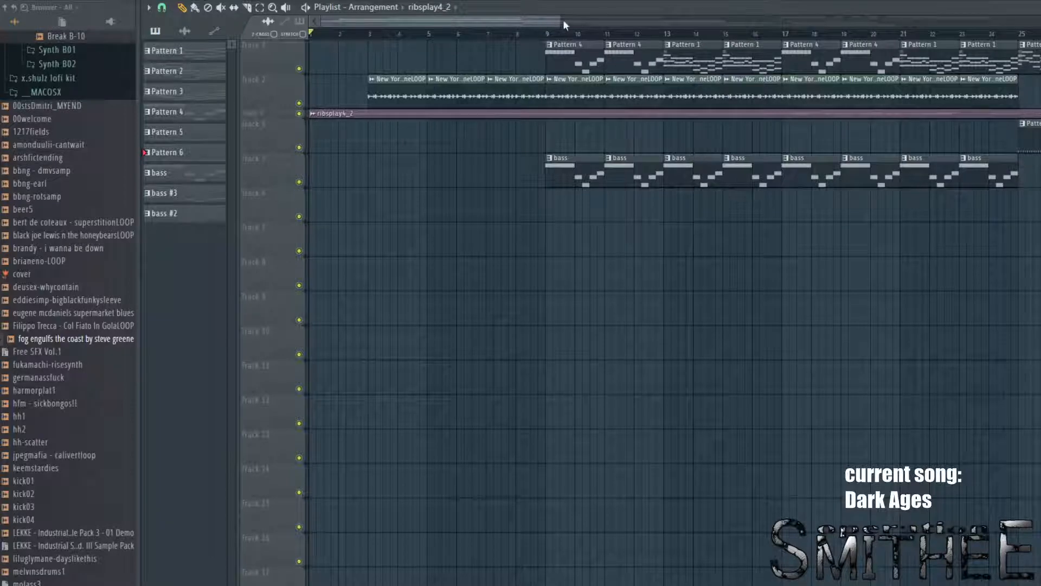
left_click_drag(562, 23, 928, 20)
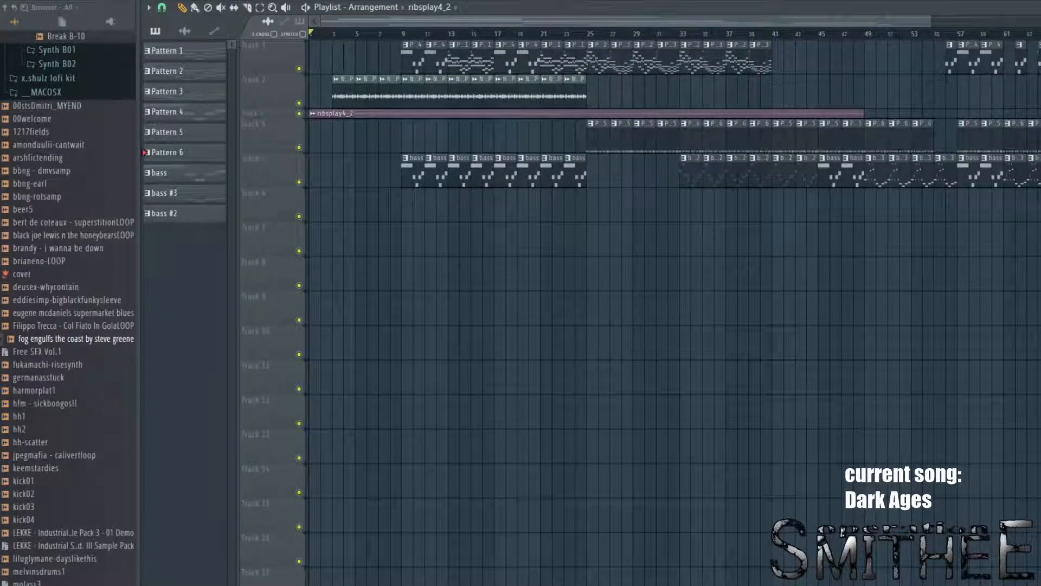
key("space")
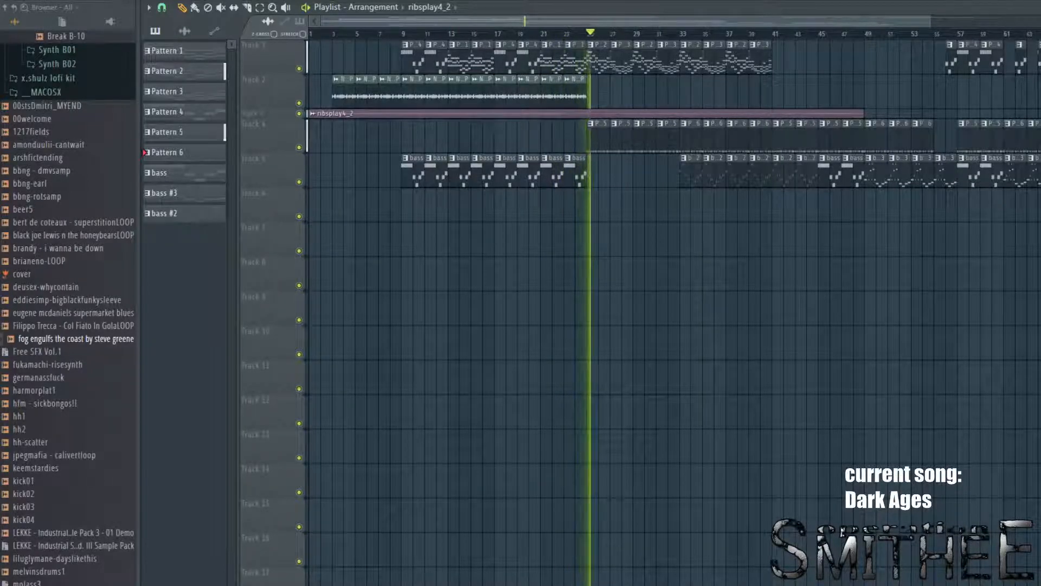
key("space")
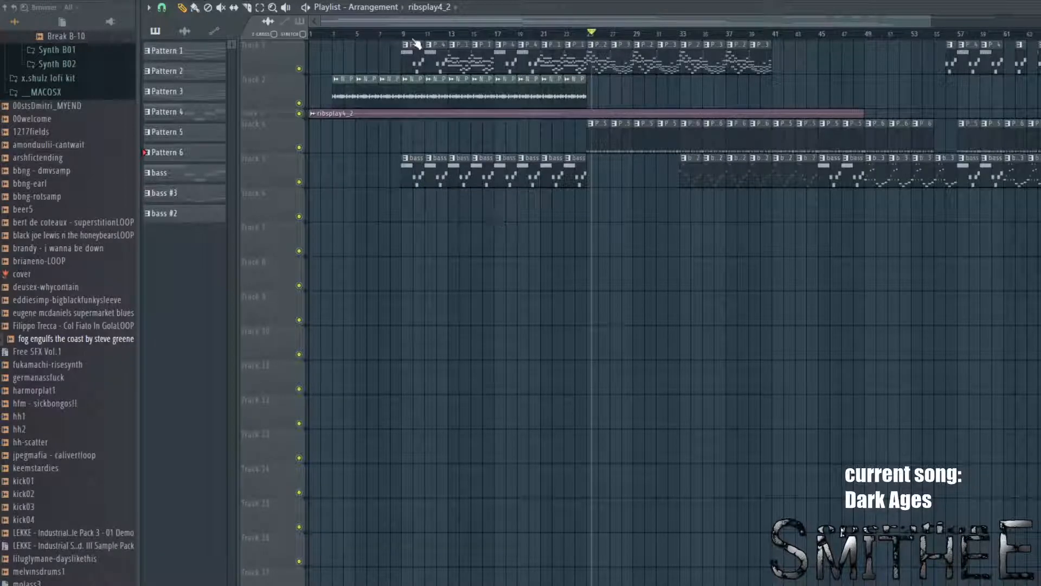
Step: Briefly audition the entry of the New York Rock Ensemble drum loop on Track 2, and leave the playhead just before bar 3
left_click(331, 33)
scroll(336, 59, "up", 6)
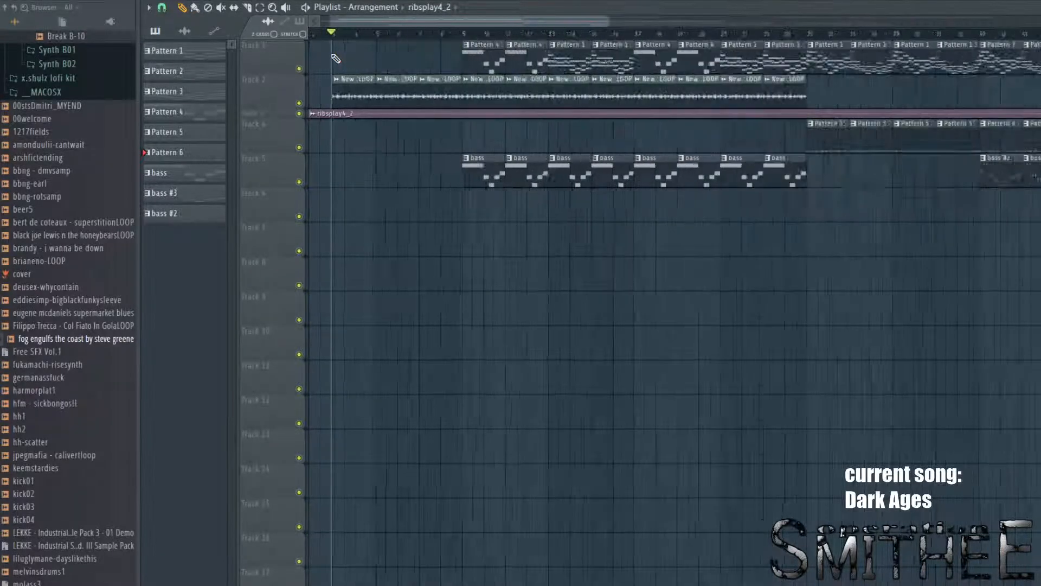
key("space")
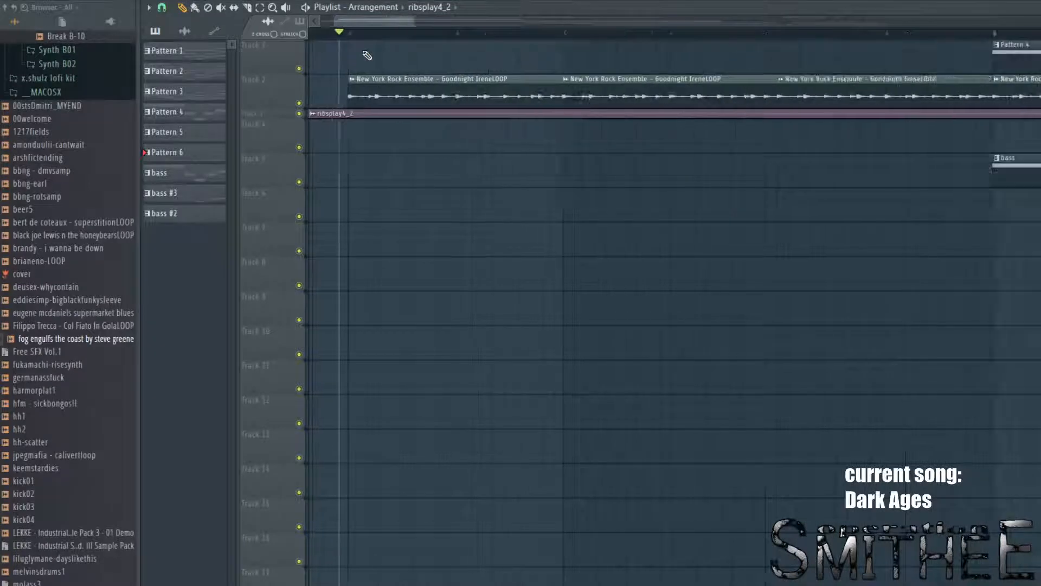
scroll(367, 55, "down", 3)
key("space")
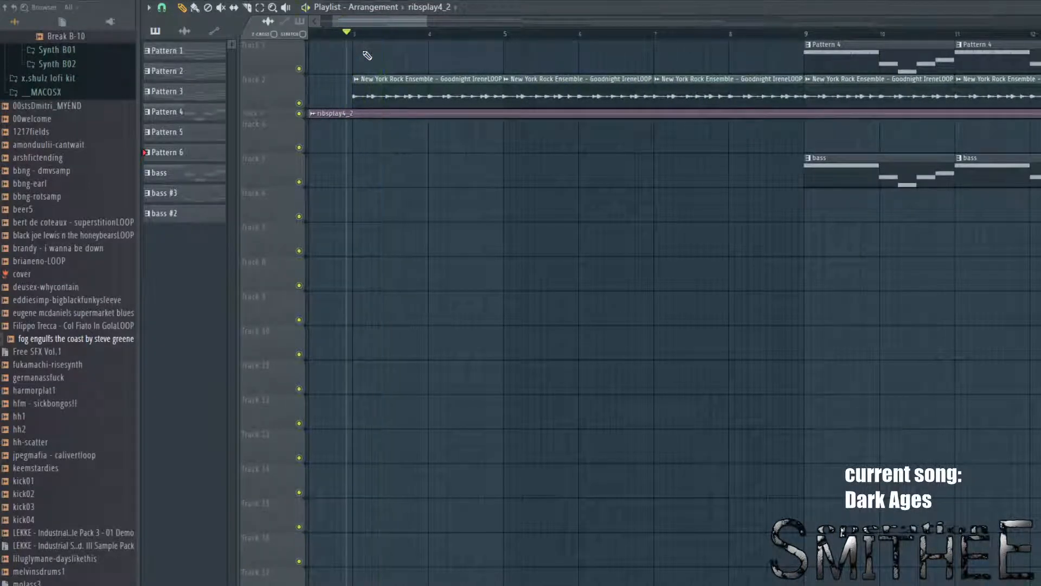
left_click_drag(367, 55, 649, 55)
left_click_drag(426, 36, 460, 49)
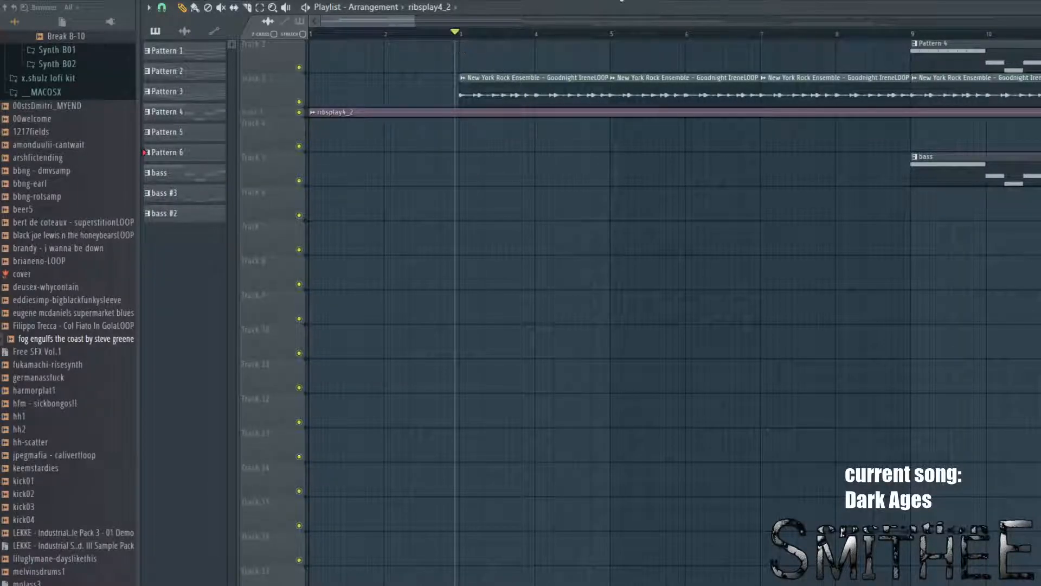
Step: Open the channel settings of the New York Rock Ensemble - Goodnight IreneLOOP sample and preview its unprocessed sound
left_click(185, 30)
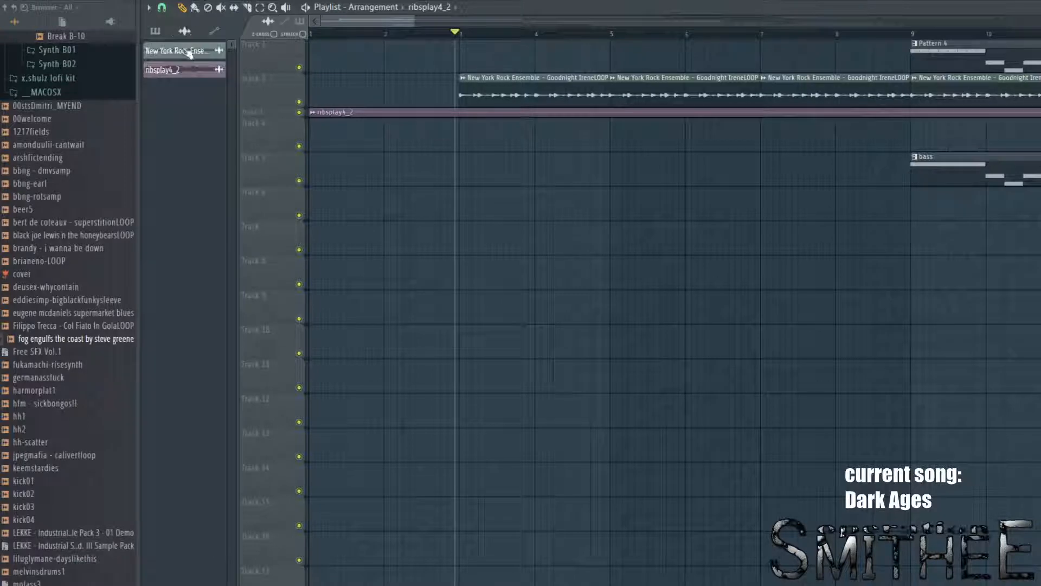
left_click(187, 51)
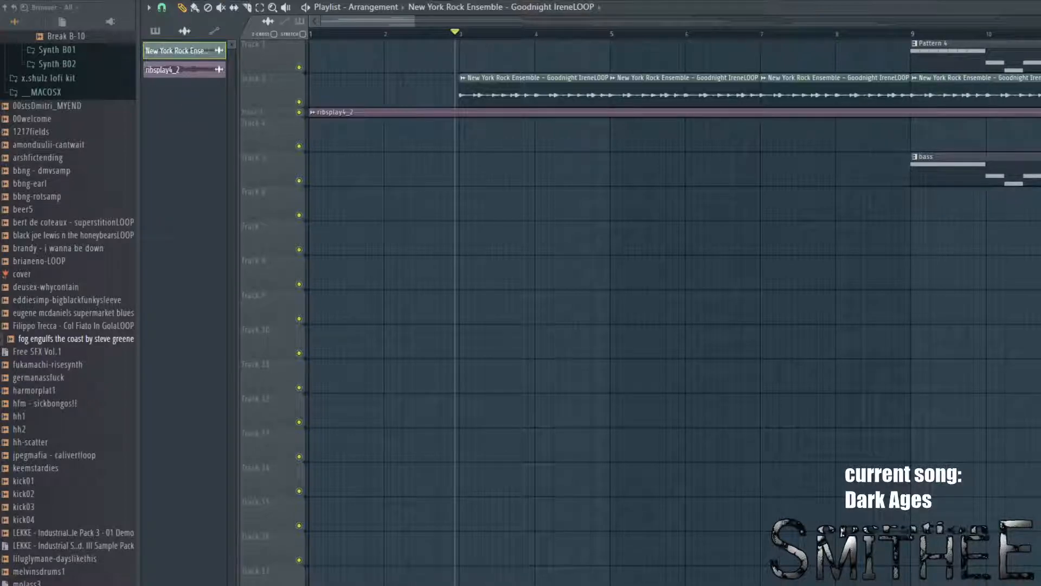
key("F6")
left_click(809, 245)
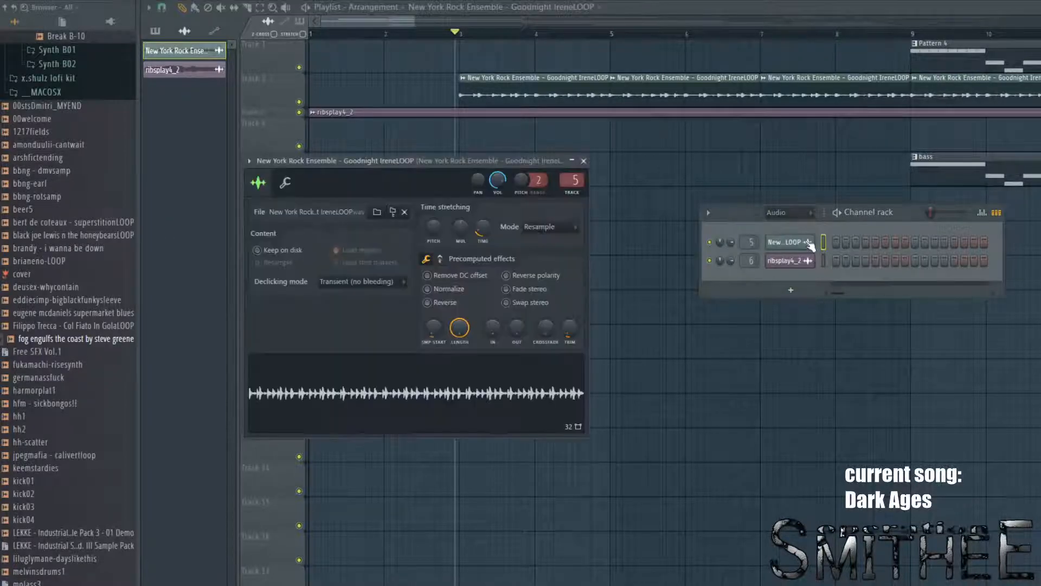
left_click(325, 378)
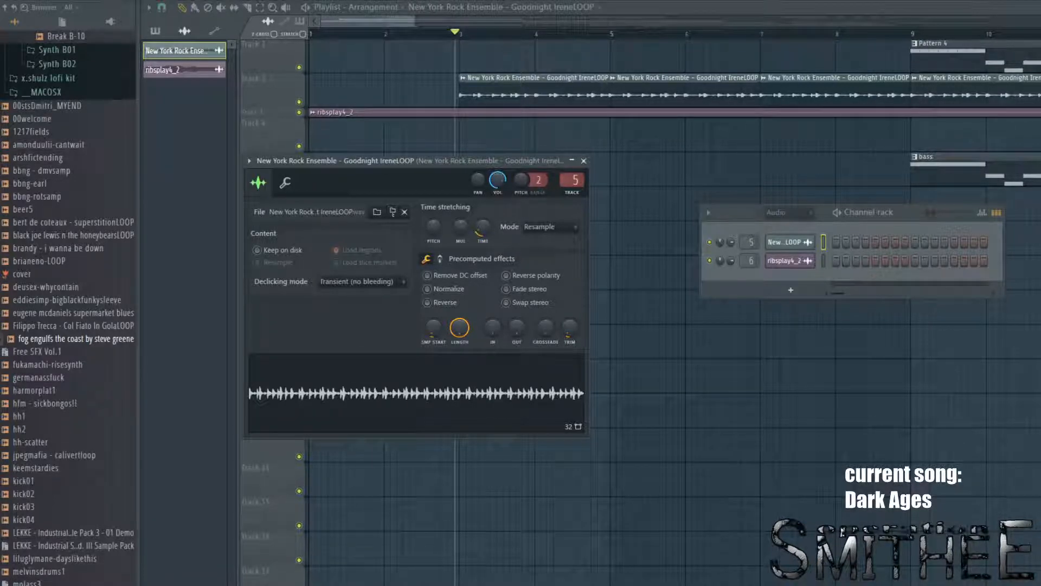
key("space")
key("space")
key("space")
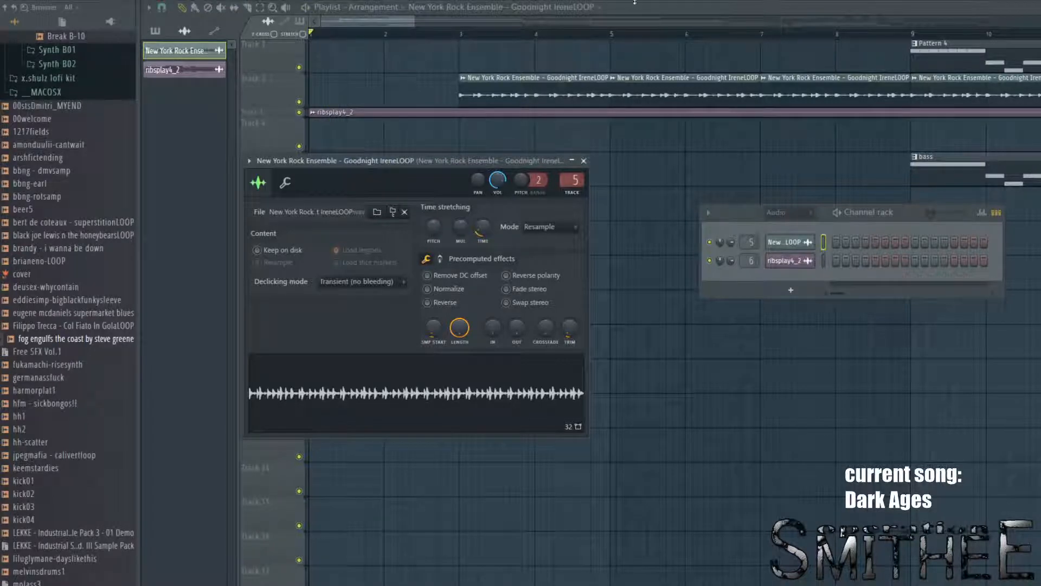
Step: Open Maximus from the drum loop's mixer track 5 and examine its bands and monitor displays
key("F9")
key("F6")
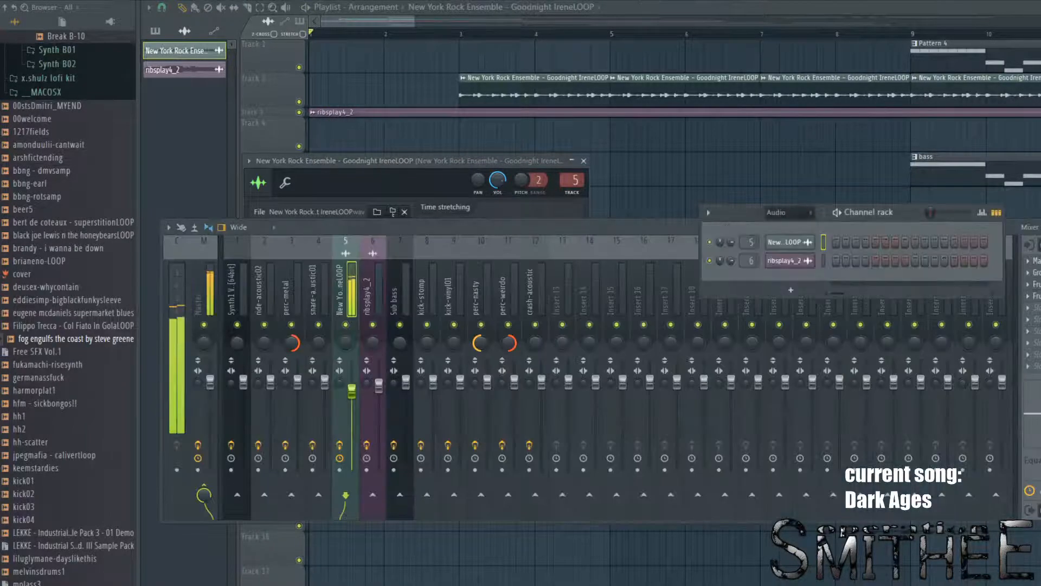
key("F6")
key("F9")
key("F9")
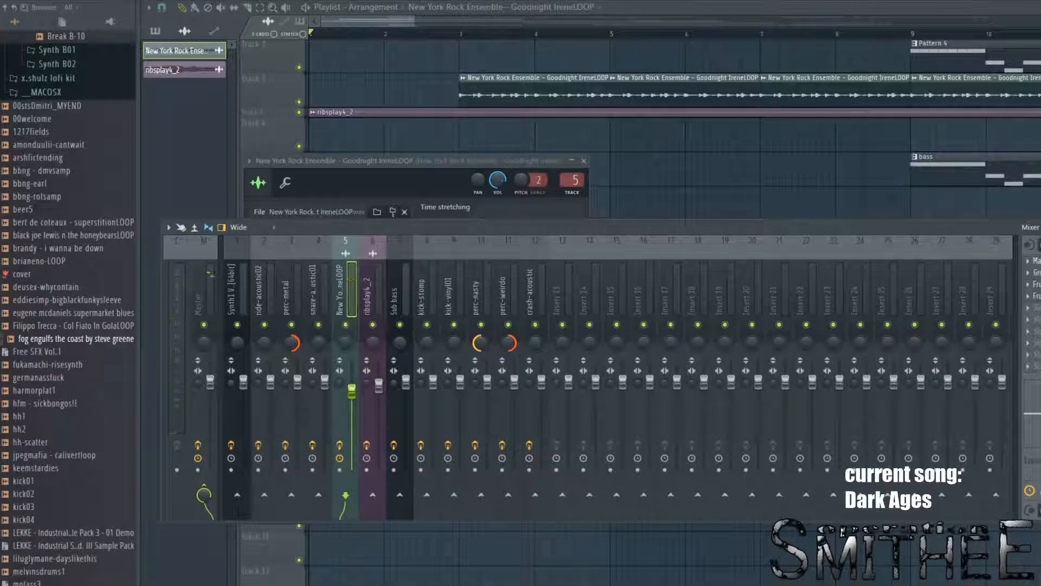
left_click(1037, 260)
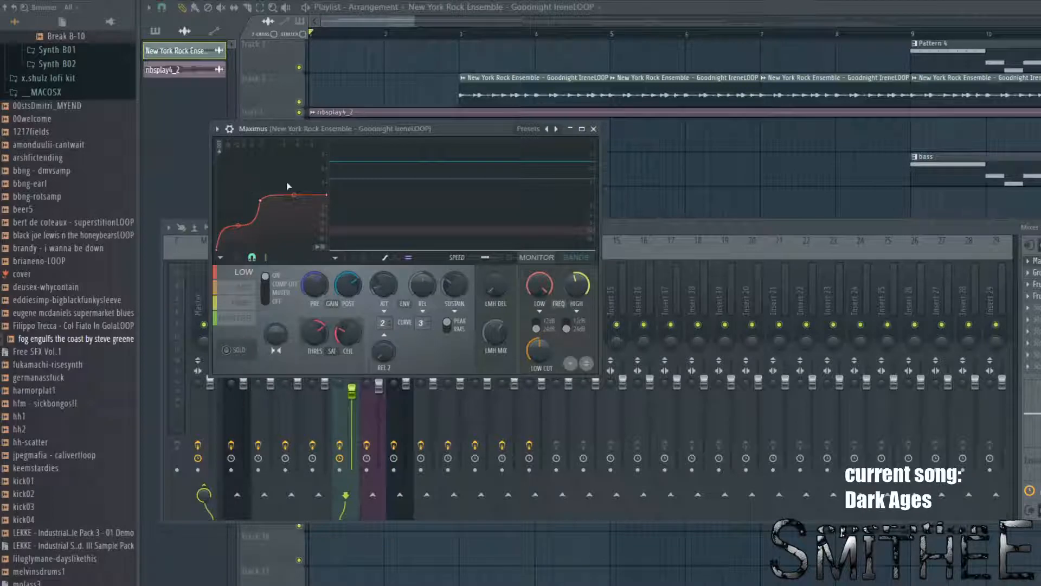
left_click(576, 257)
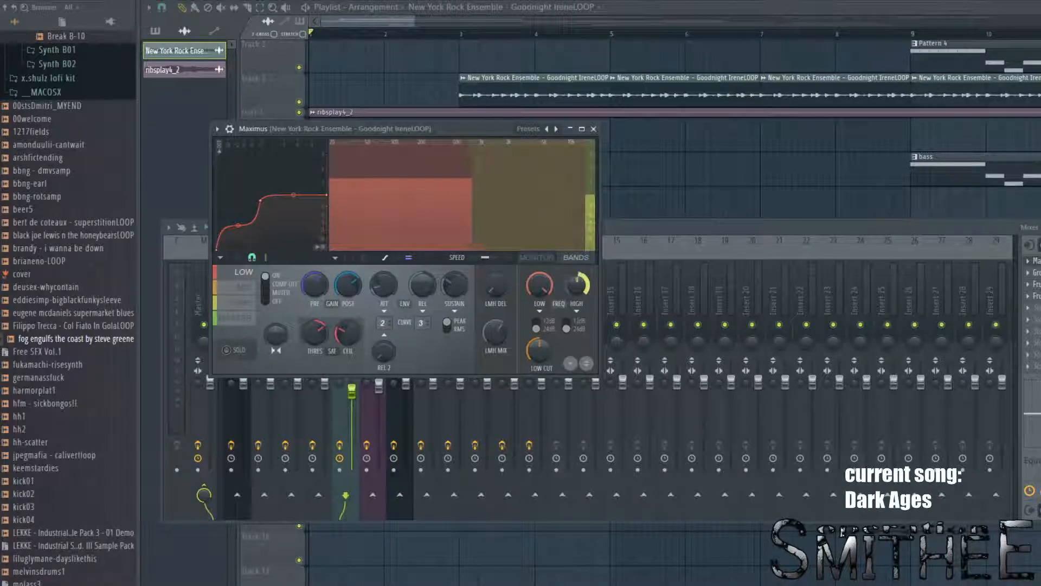
left_click(536, 257)
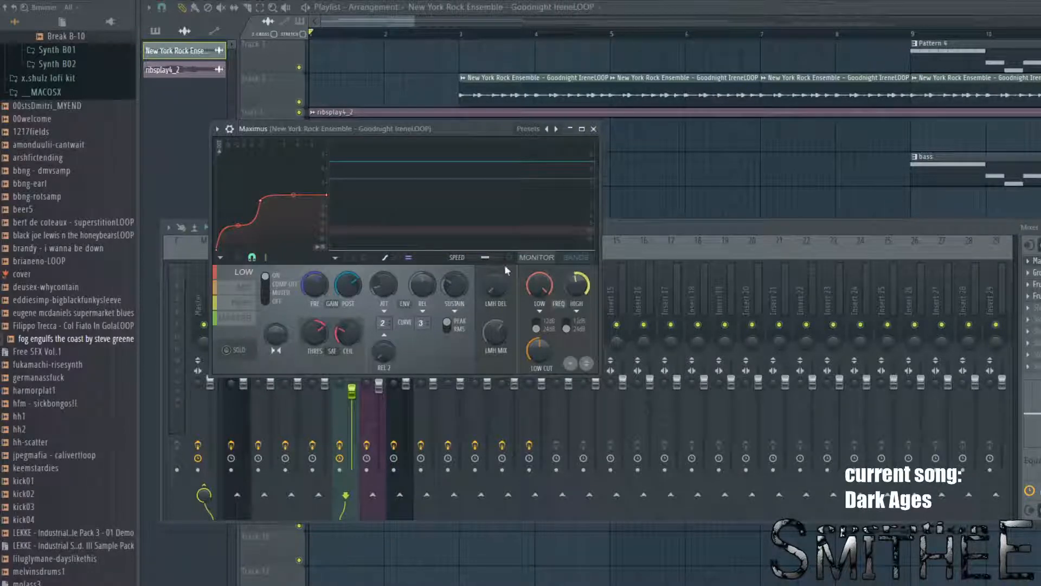
Step: Compare the compression curves of the LOW, MID and HIGH bands in Maximus and close the plugin
left_click(244, 289)
left_click(245, 306)
left_click(247, 293)
left_click(251, 278)
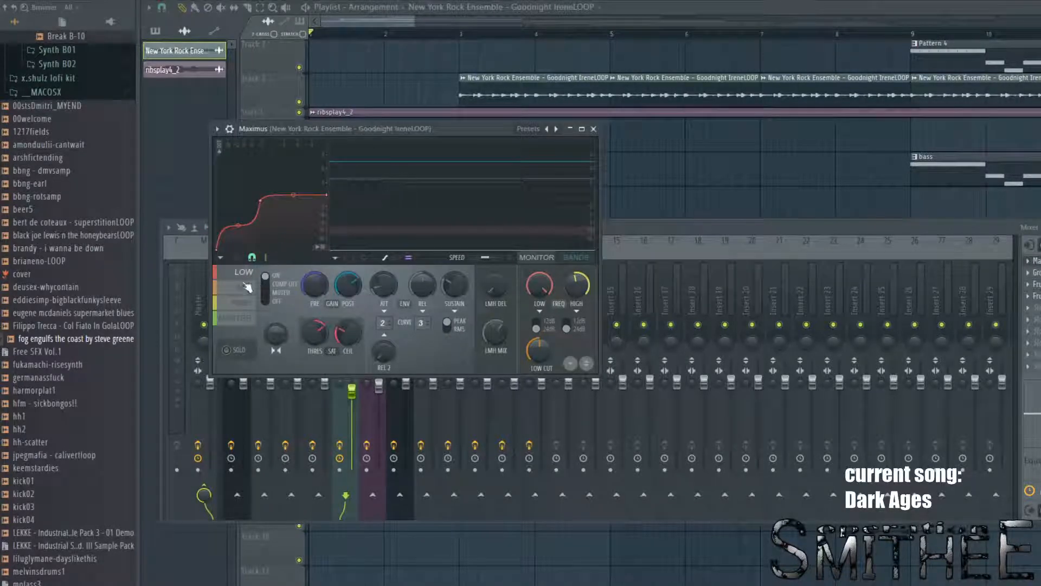
left_click(236, 306)
left_click(240, 297)
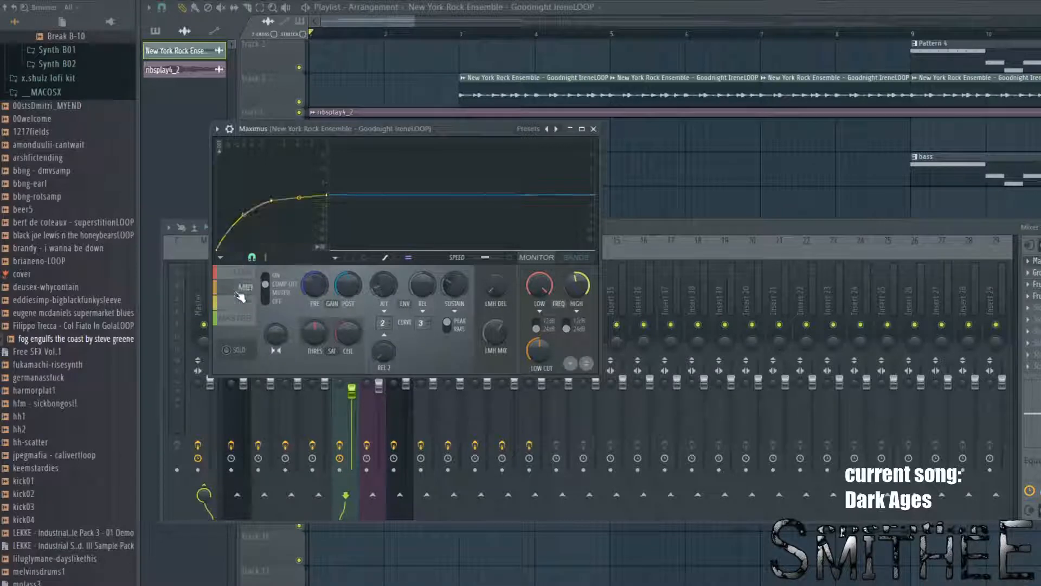
left_click(242, 307)
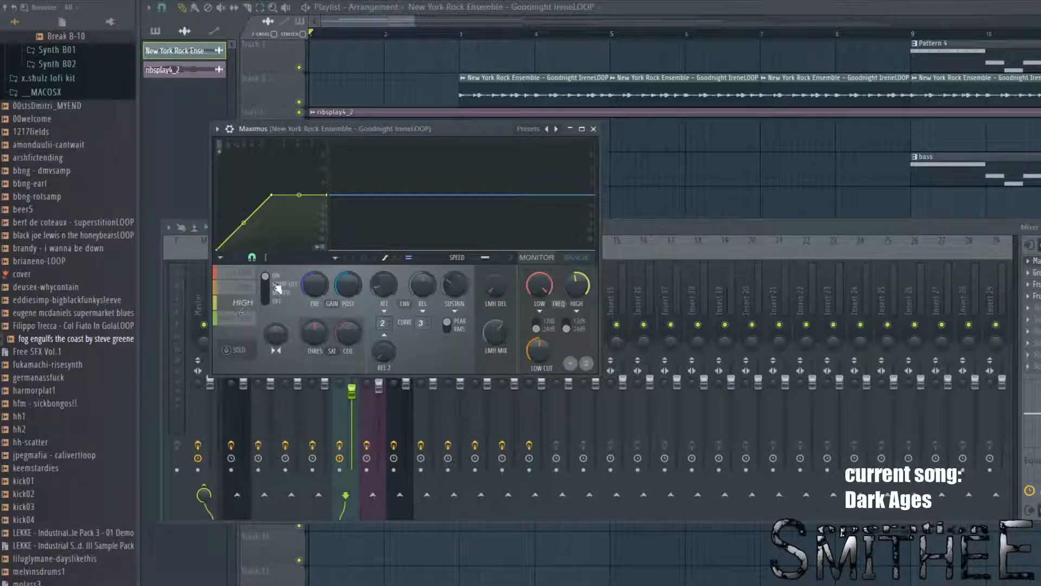
left_click(255, 293)
left_click(254, 300)
left_click(250, 274)
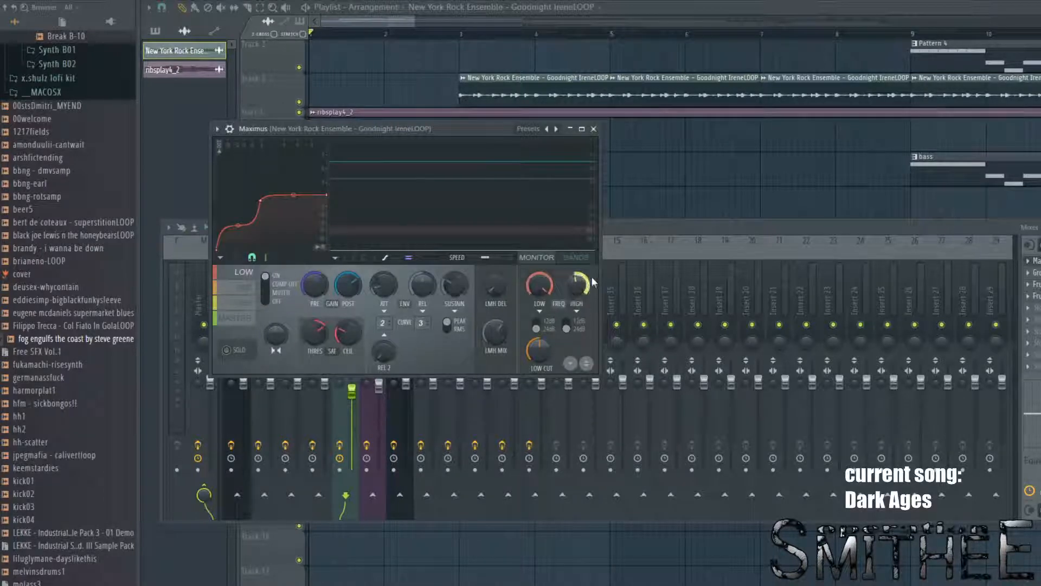
left_click(594, 129)
Step: Open Fruity Delay 3 on the drum loop's mixer track and play the arrangement from bar 3 to hear the effect
left_click(1036, 272)
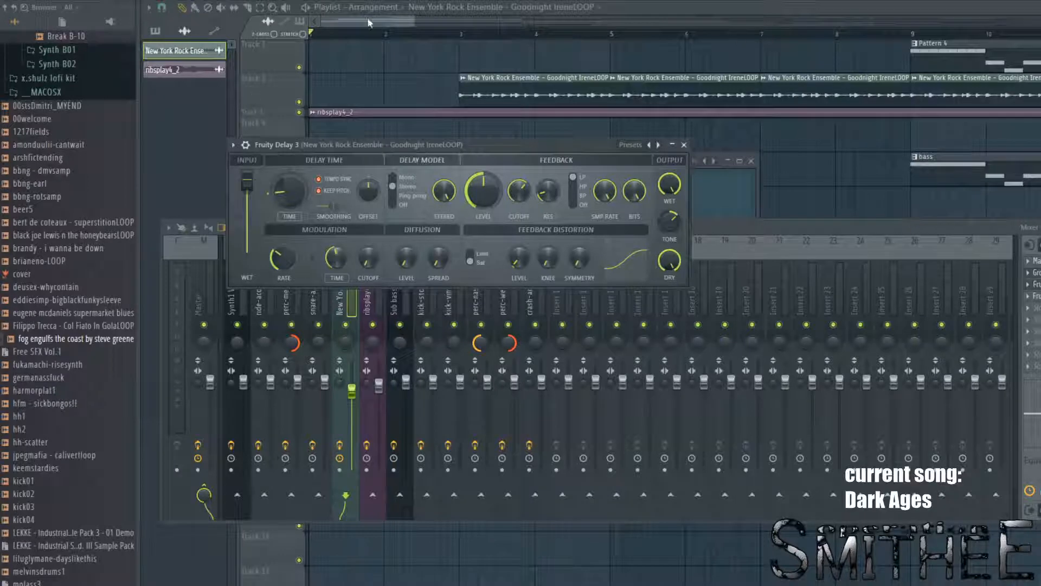
left_click(460, 38)
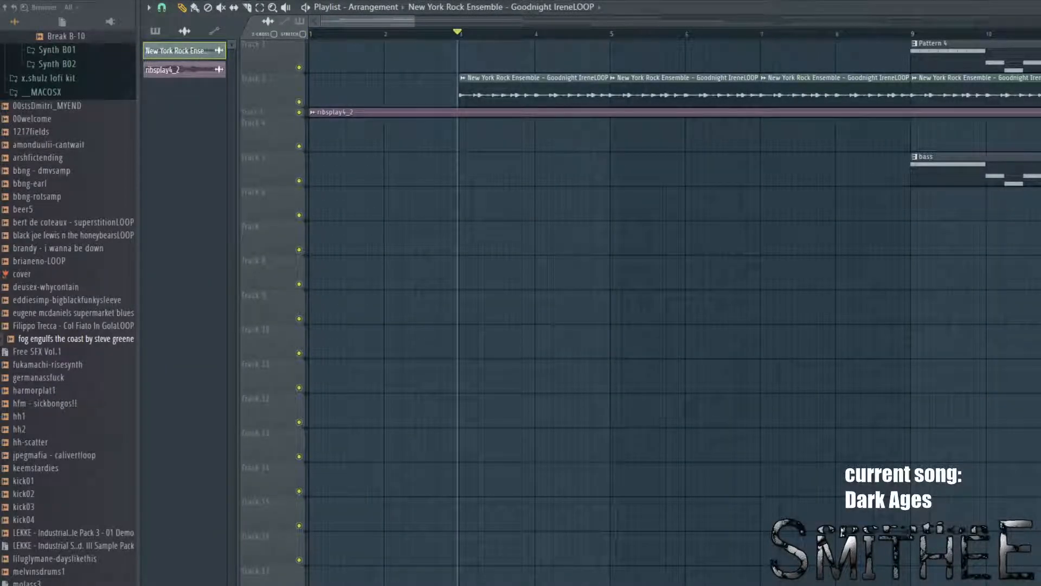
key("space")
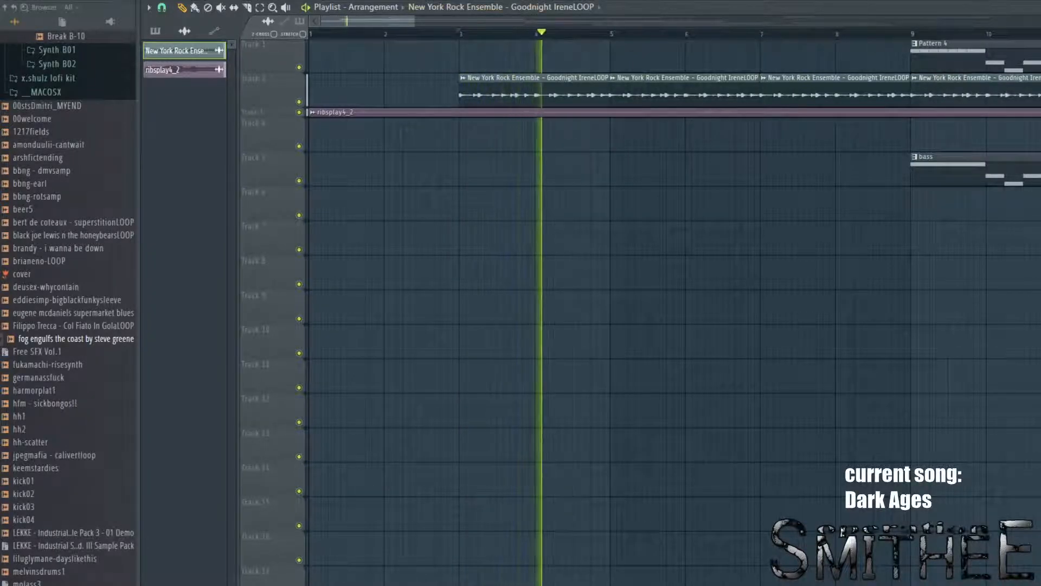
Step: Open Fruity Love Philter on the drum loop's mixer track and compare the settings of filter units 1 and 2
key("F9")
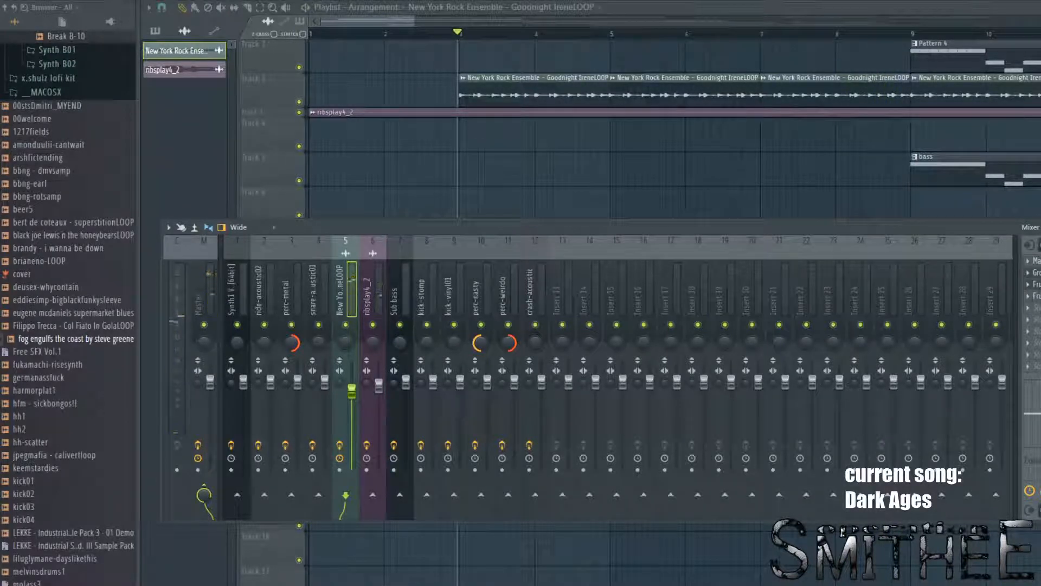
left_click(1036, 296)
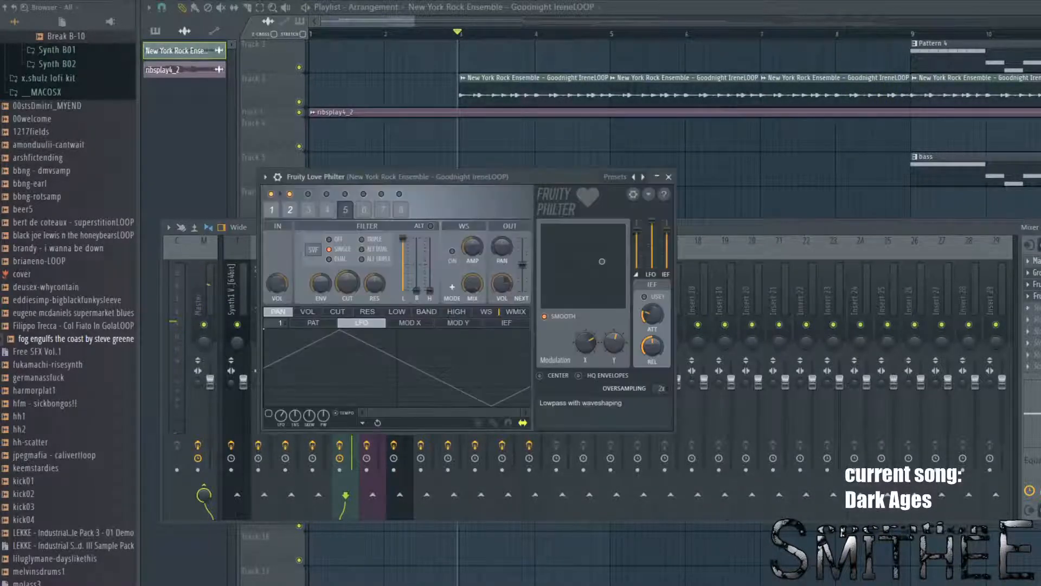
left_click(289, 211)
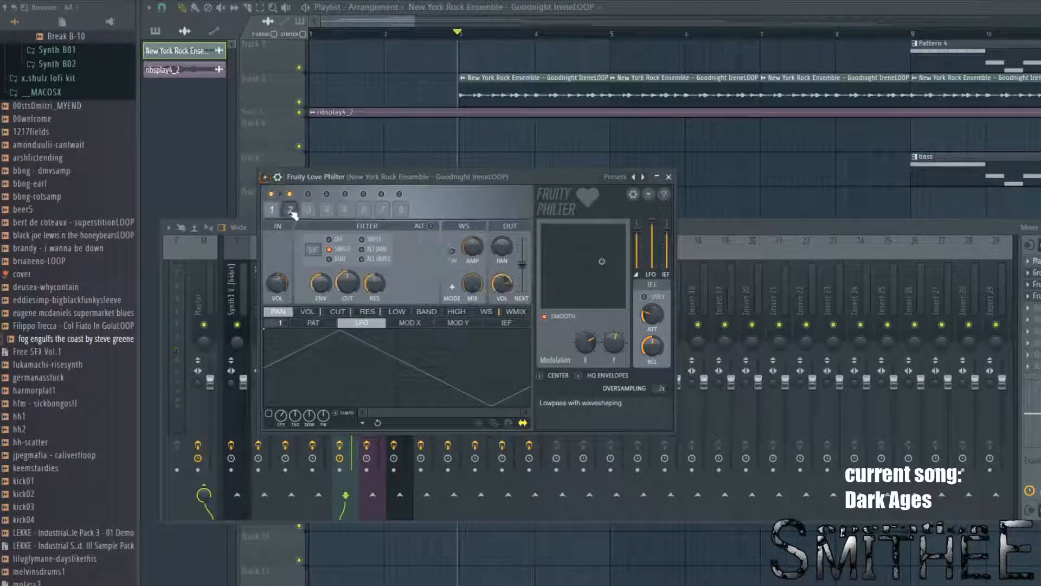
left_click(273, 211)
left_click(290, 212)
left_click(278, 212)
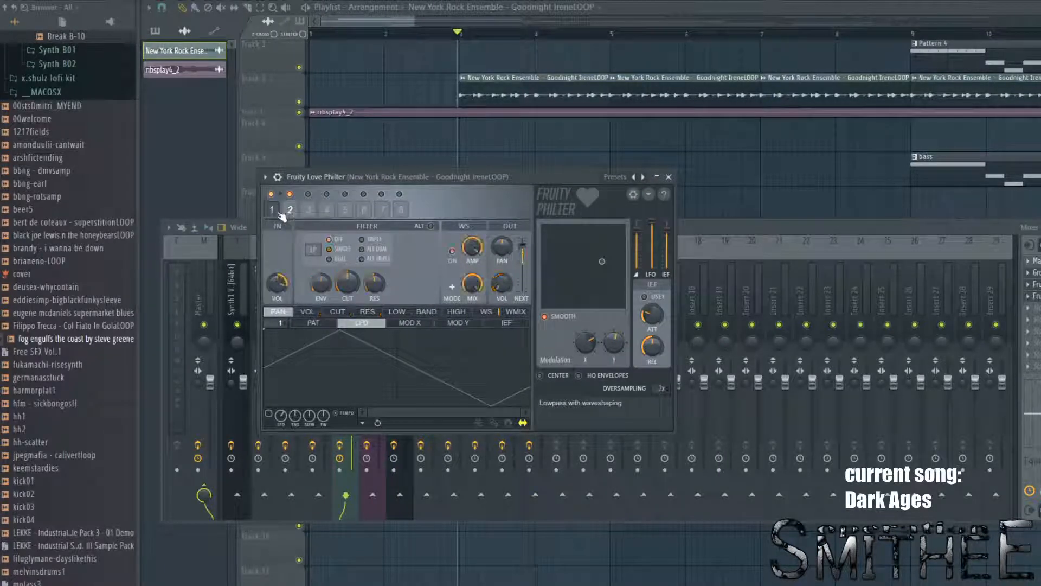
left_click(294, 215)
left_click(272, 210)
left_click(251, 228)
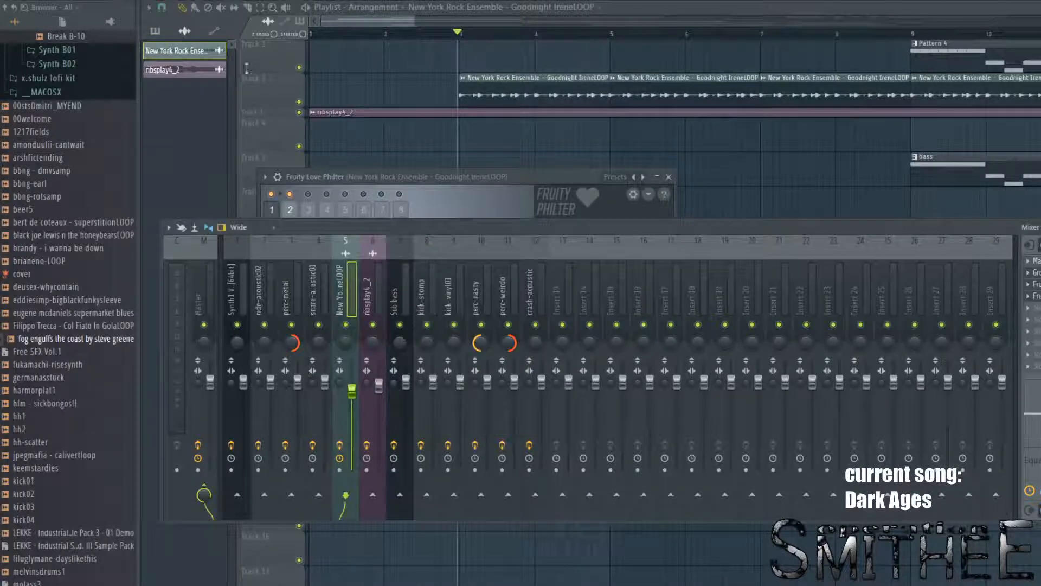
Step: Play the drum loop from bar 3 with Fruity Love Philter active, and close the effect and mixer windows
key("space")
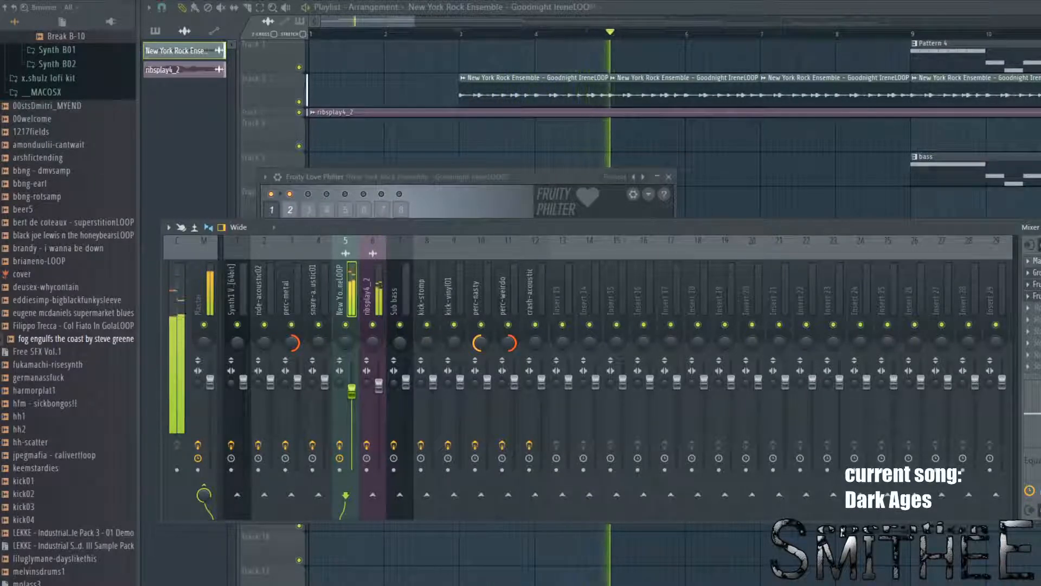
key("space")
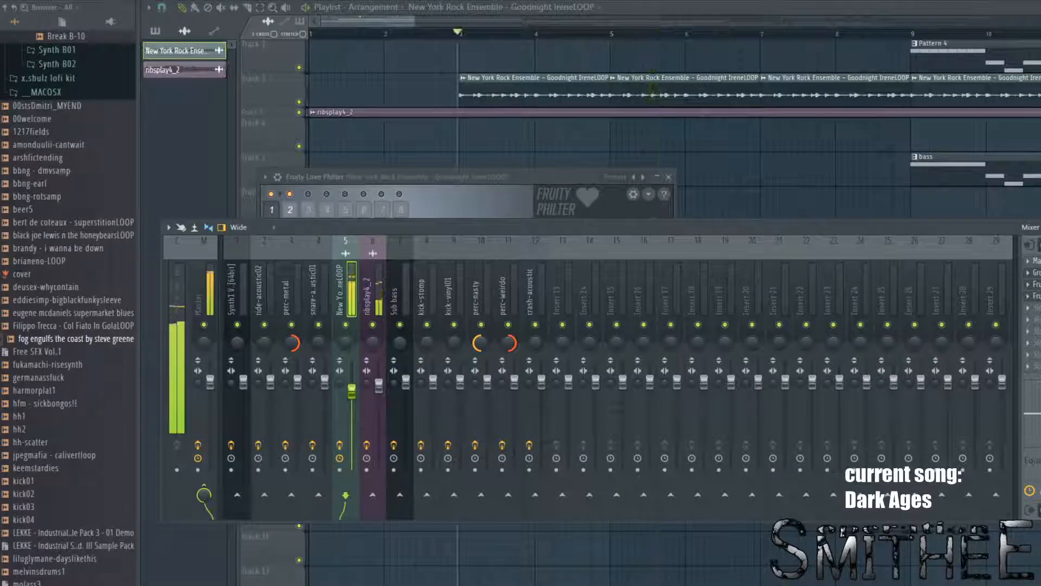
left_click(484, 175)
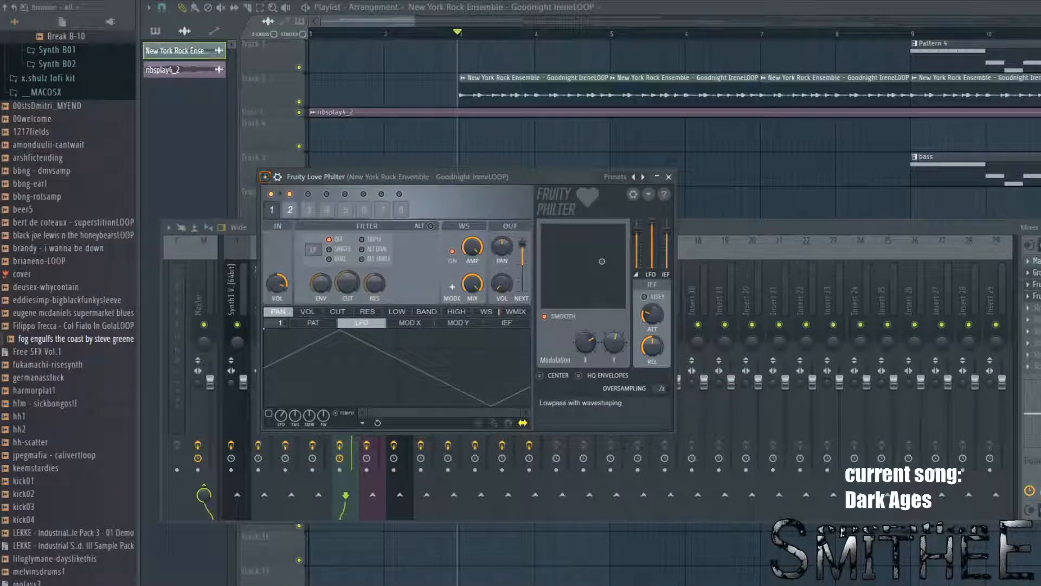
right_click(436, 151)
key("space")
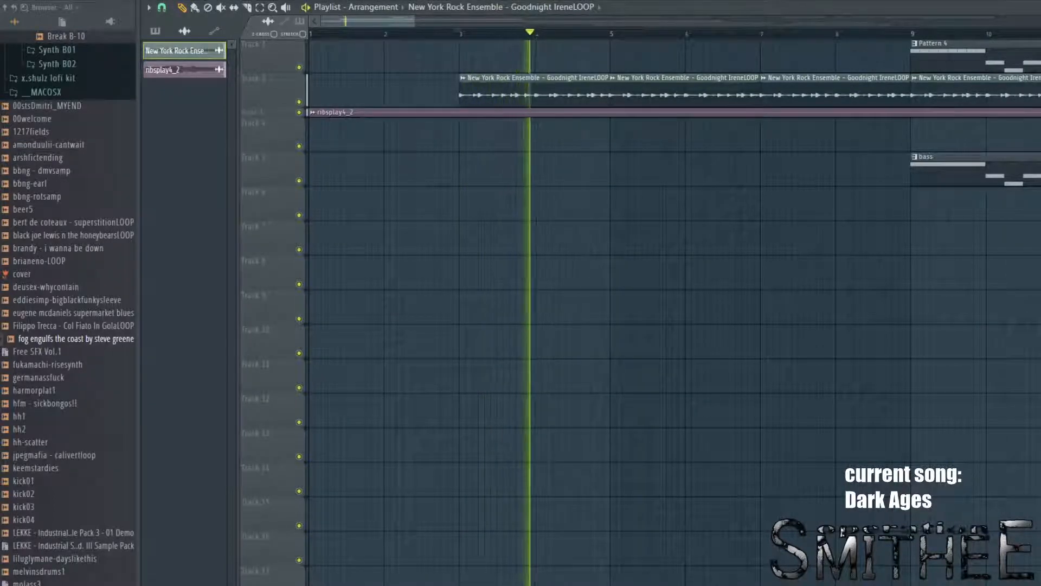
key("space")
Step: Show the project's pattern list and play the arrangement from bar 9, at the first Pattern 4 and bass clips
left_click_drag(777, 129, 217, 174)
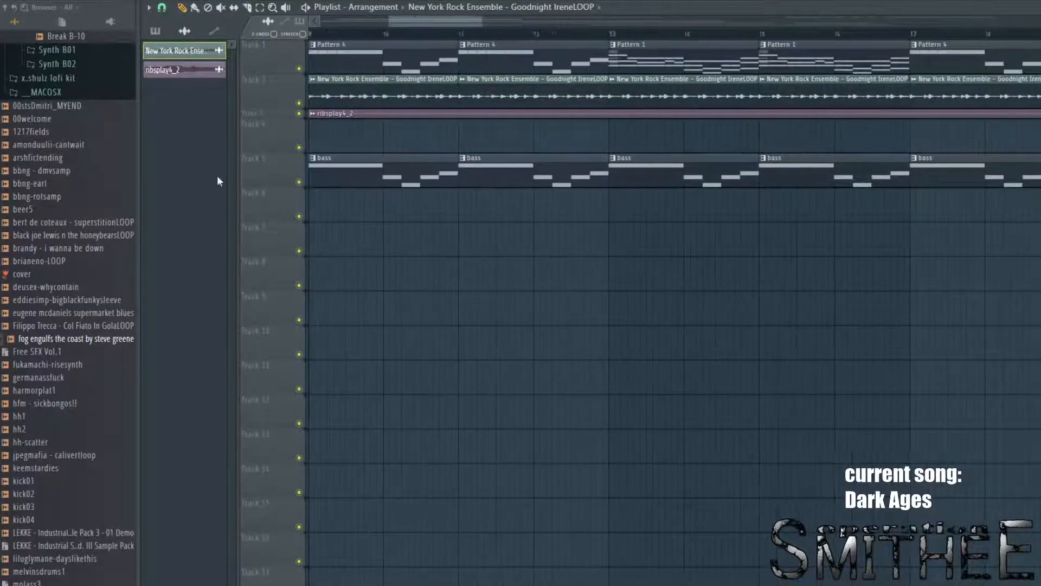
mouse_move(399, 22)
left_mouse_down()
mouse_move(411, 21)
mouse_move(378, 21)
left_mouse_up()
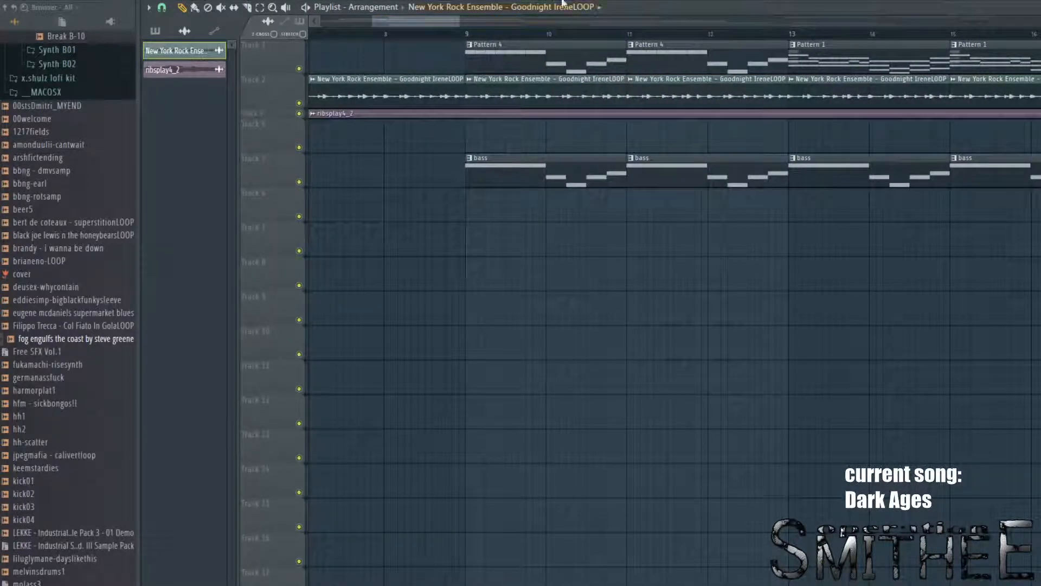
left_click(155, 31)
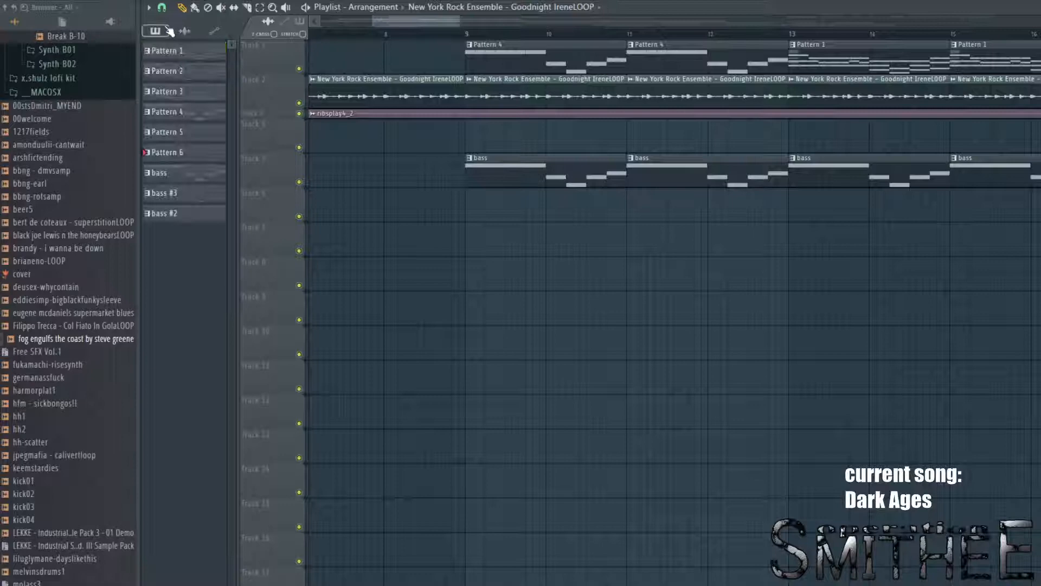
left_click(523, 32)
key("space")
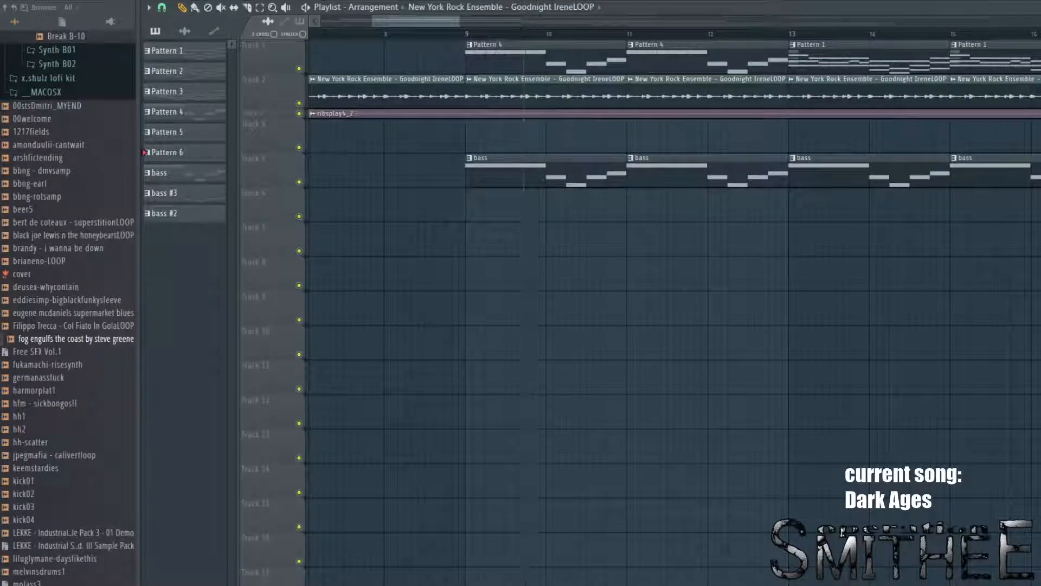
left_click(468, 36)
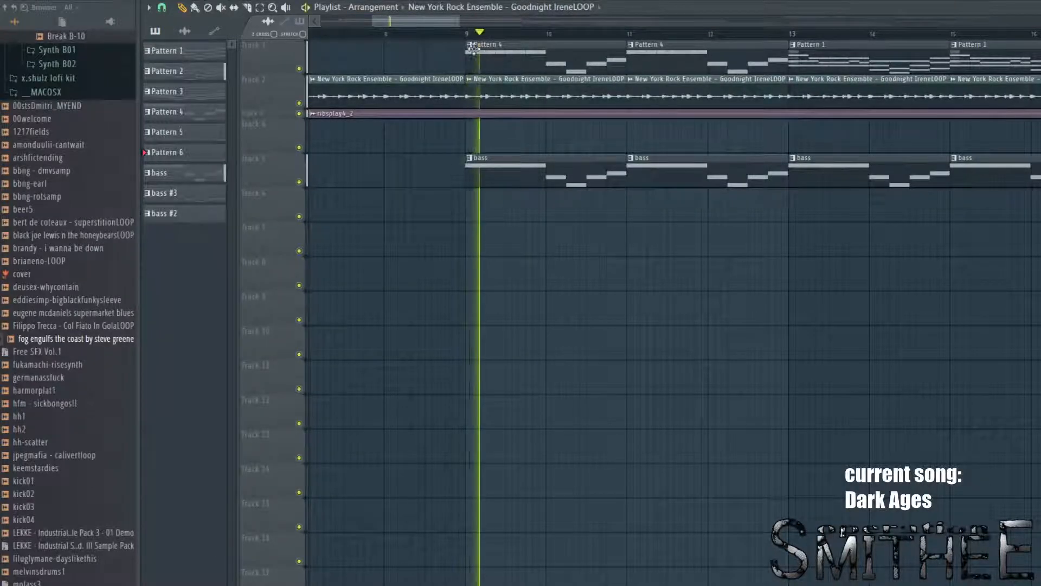
Step: Open Pattern 4's Synth1 notes in the piano roll and play the melody
left_click(474, 45)
key("space")
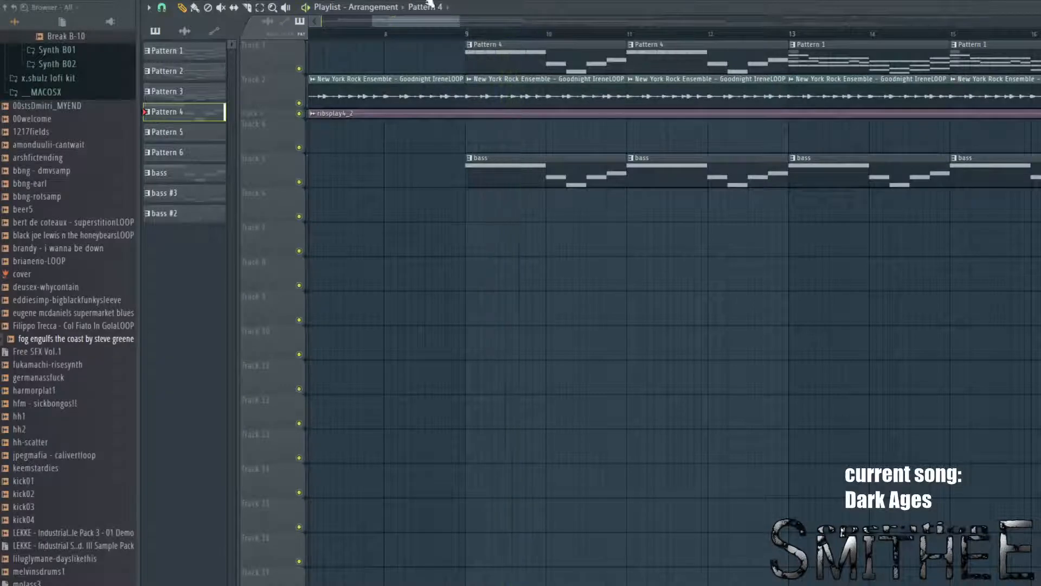
key("F6")
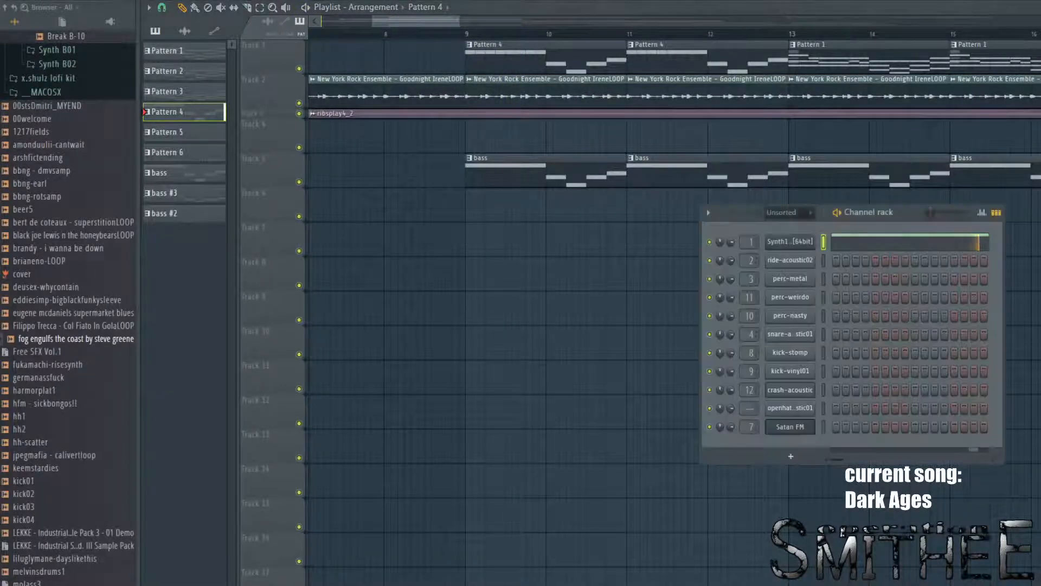
double_click(187, 116)
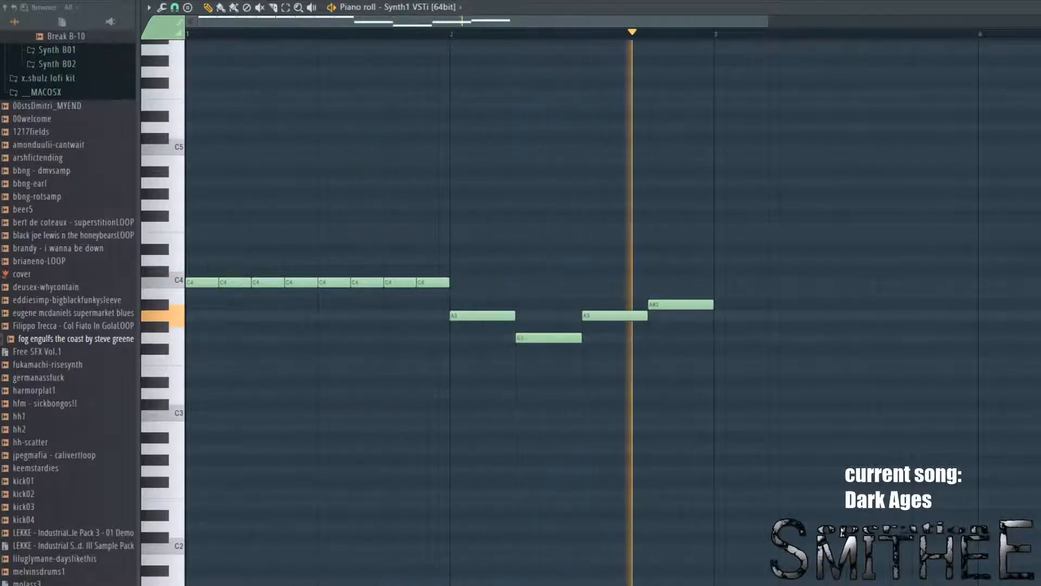
key("space")
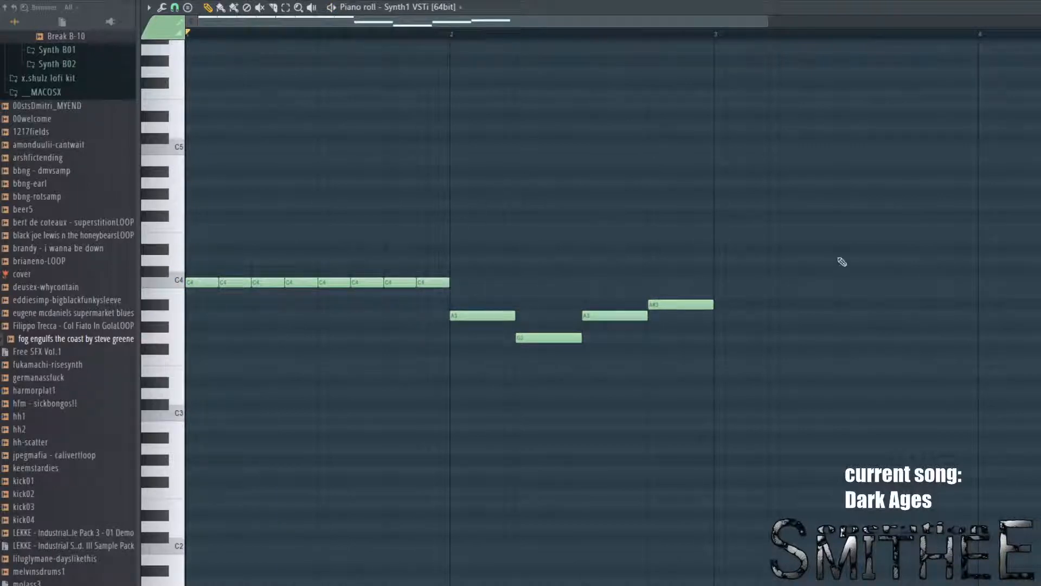
Step: Open Pattern 1's Synth1 notes in the piano roll and play its chords
key("F7")
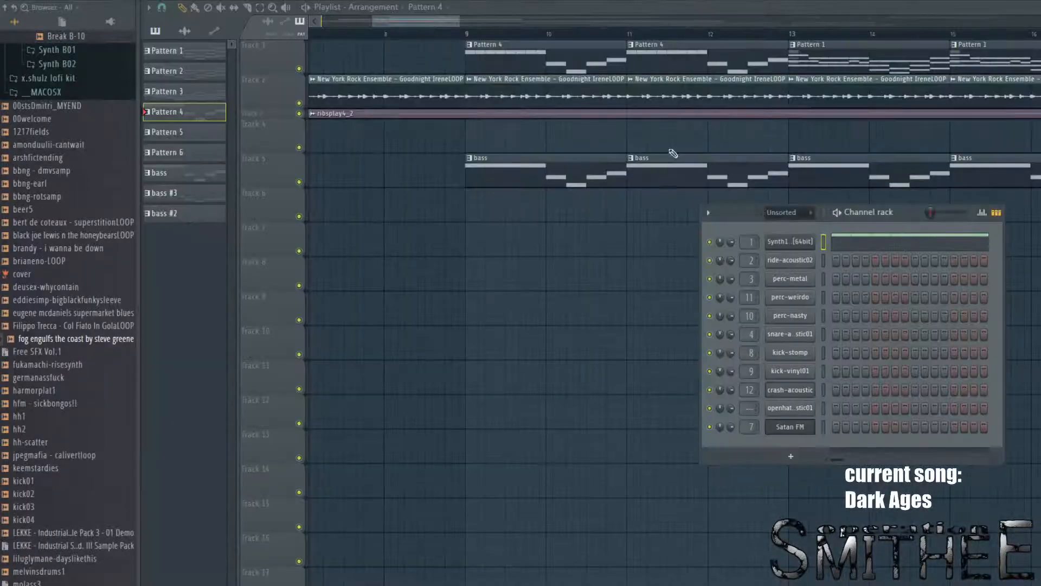
left_click_drag(611, 128, 779, 170)
double_click(564, 48)
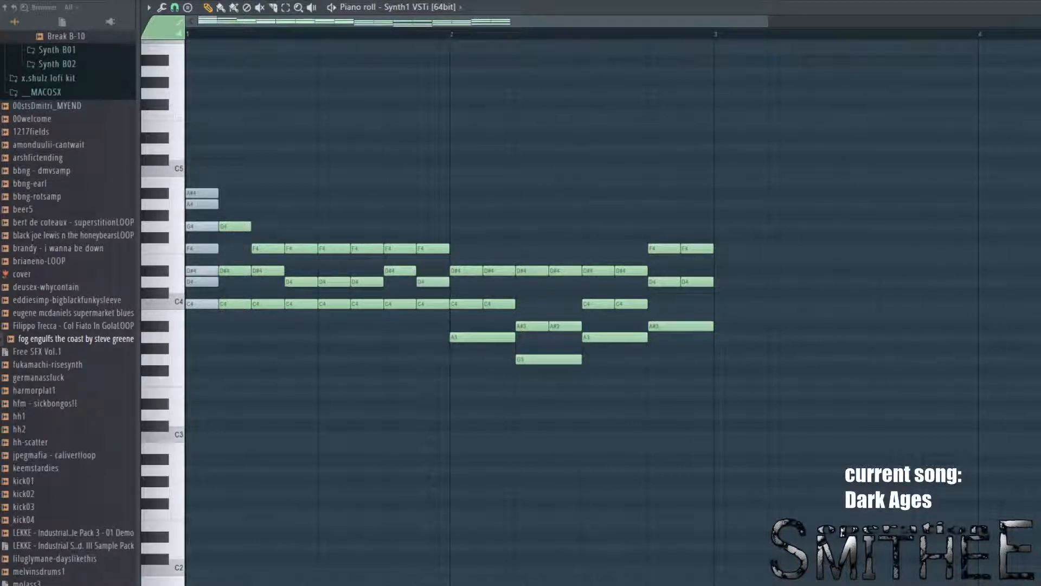
key("space")
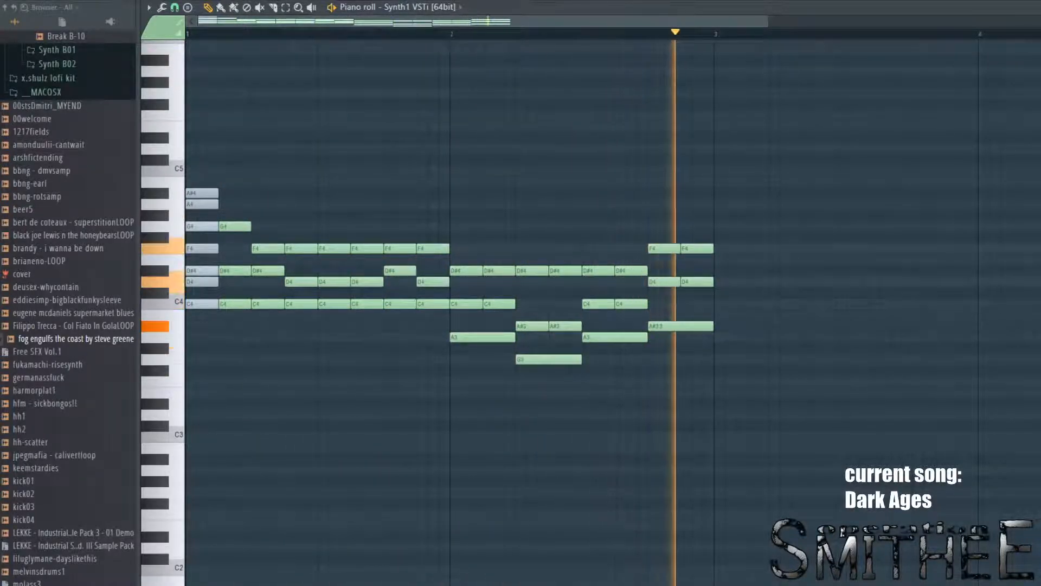
key("space")
Step: Go back to the playlist, open the bass pattern's Satan FM notes in the piano roll and play them
key("F6")
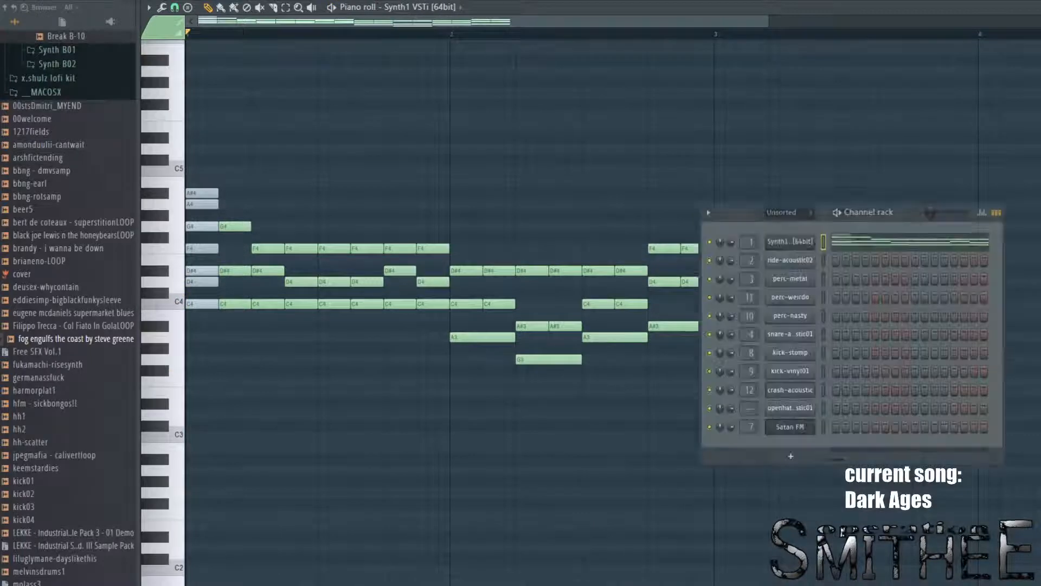
key("F5")
key("F6")
scroll(712, 129, "down", 5)
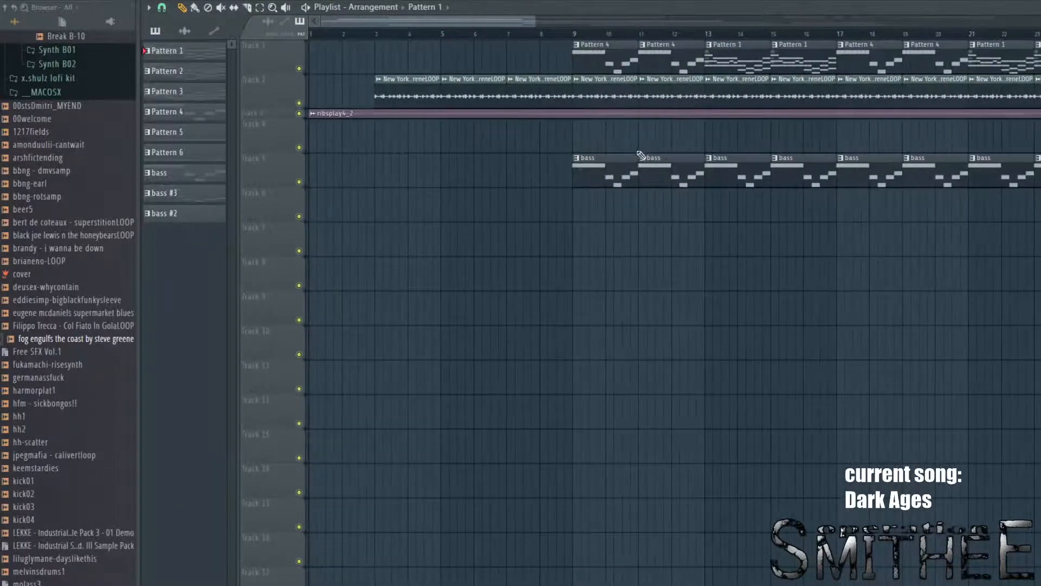
double_click(605, 164)
key("space")
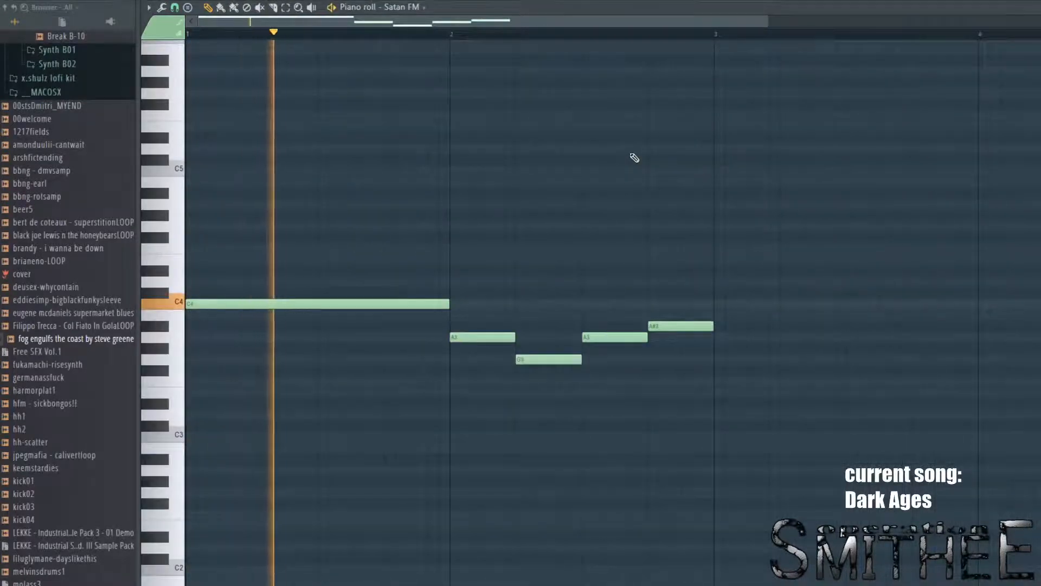
Step: Open the Satan FM synth from the channel rack, examine its OP 4 volume envelope and matrix, and close it
key("F6")
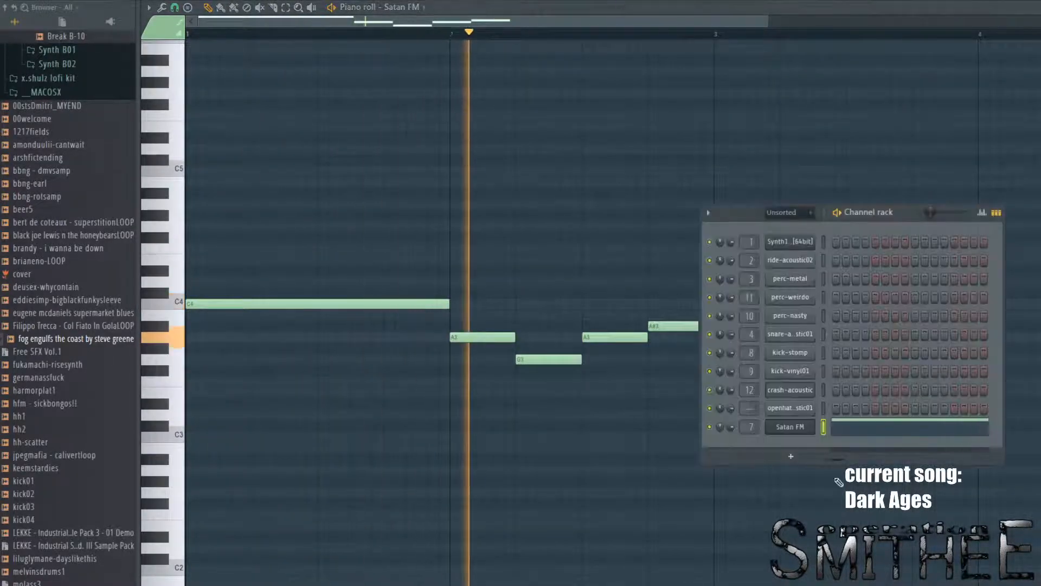
left_click(795, 426)
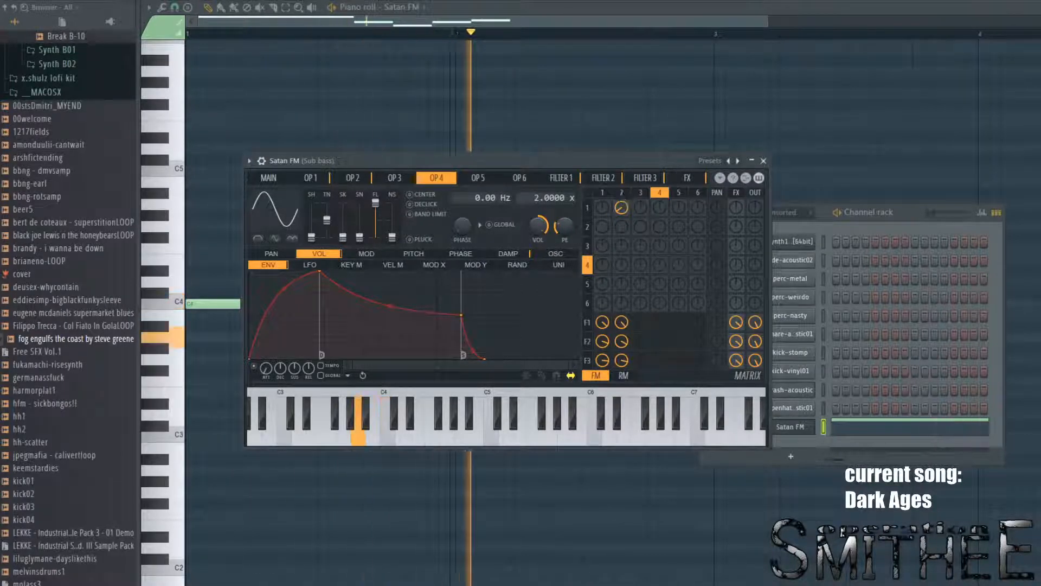
key("space")
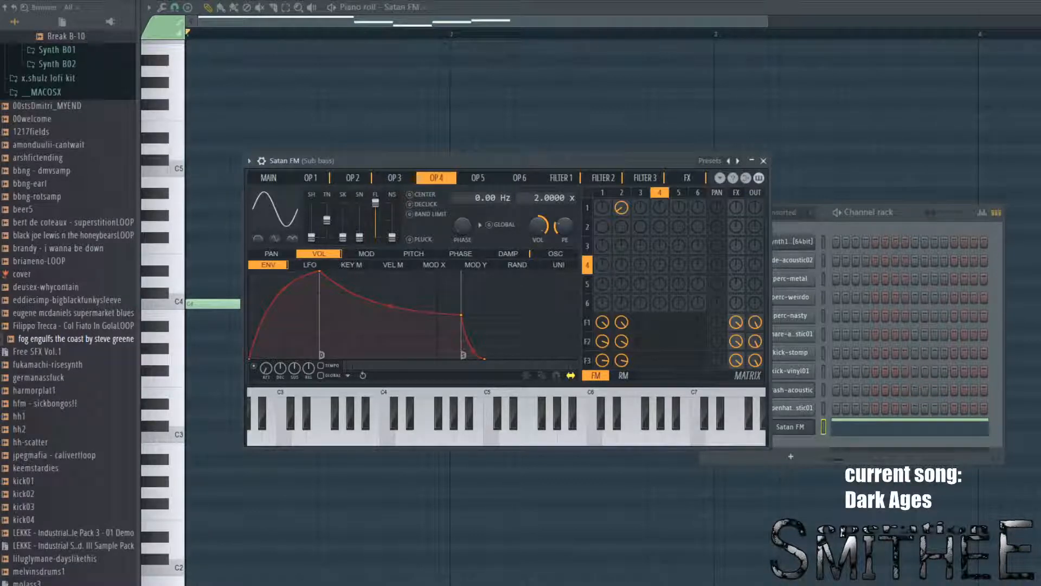
left_click(763, 161)
key("F6")
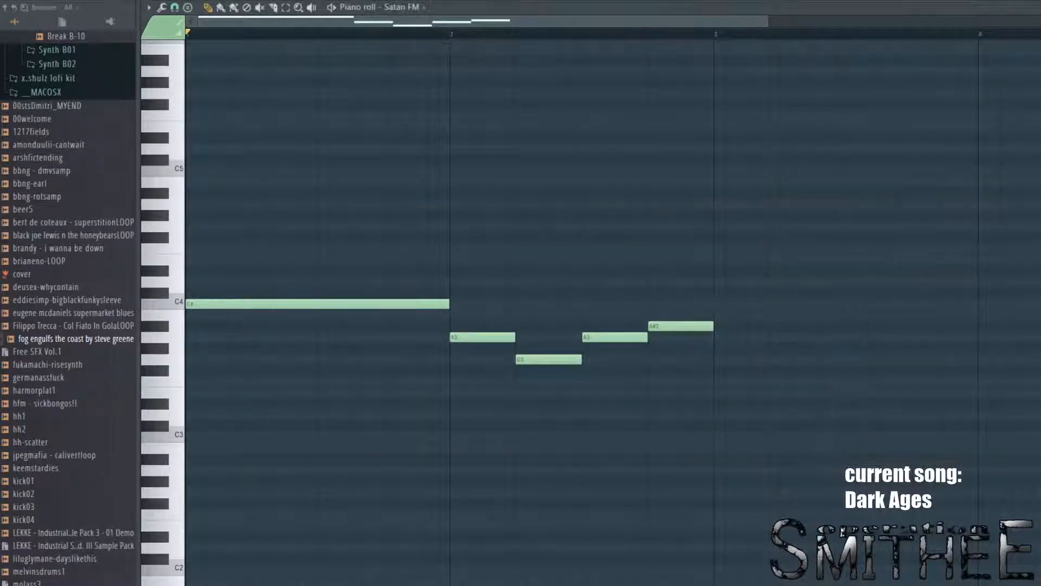
Step: Play the arrangement from bar 25, at the first Pattern 2 and Pattern 5 clips, and check the active channels in the channel rack
key("F5")
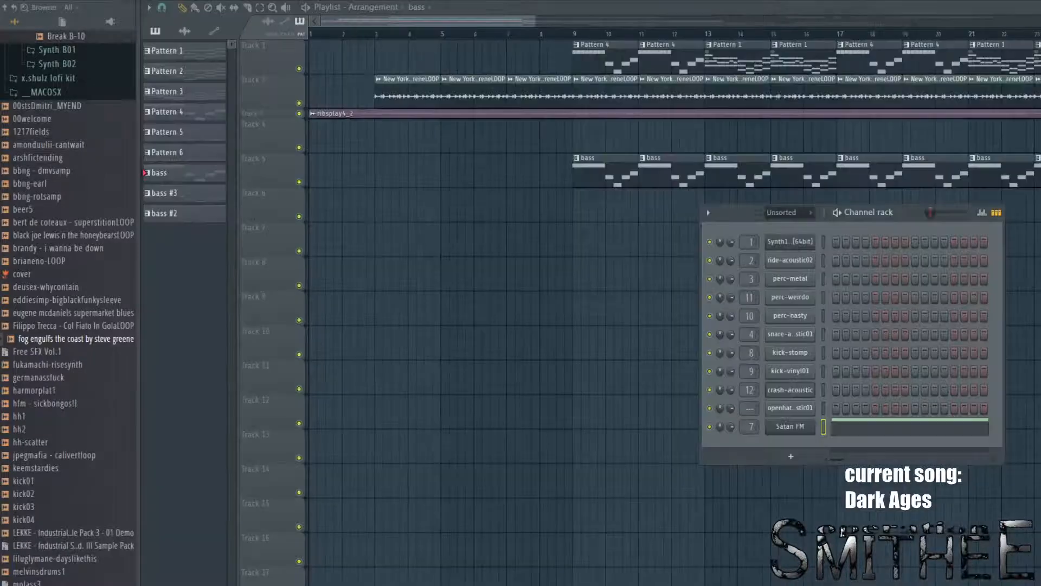
key("F6")
scroll(557, 174, "down", 6)
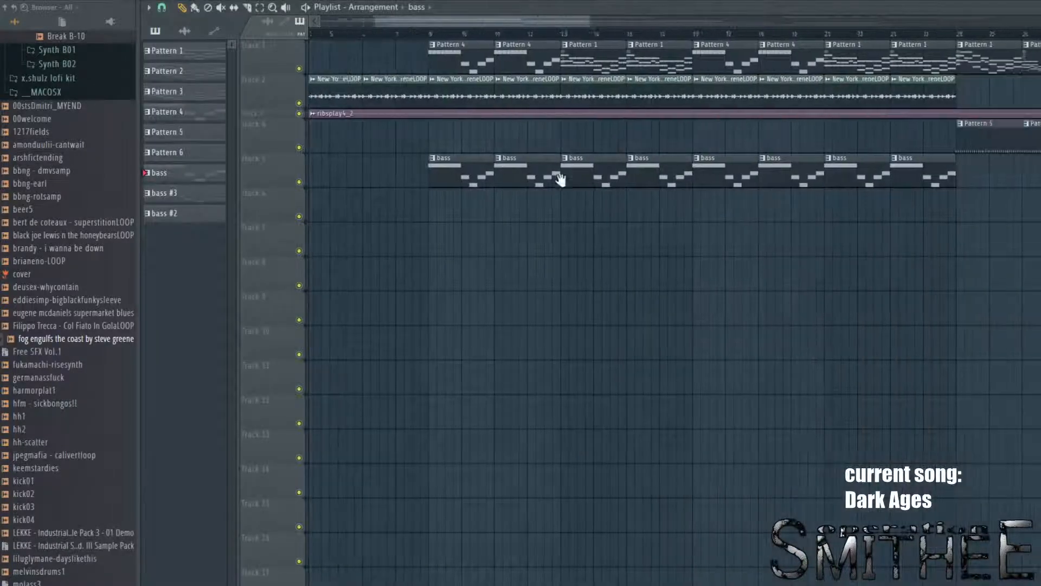
mouse_move(487, 36)
left_mouse_down()
mouse_move(594, 33)
mouse_move(698, 49)
mouse_move(710, 41)
left_mouse_up()
scroll(713, 42, "up", 5)
key("space")
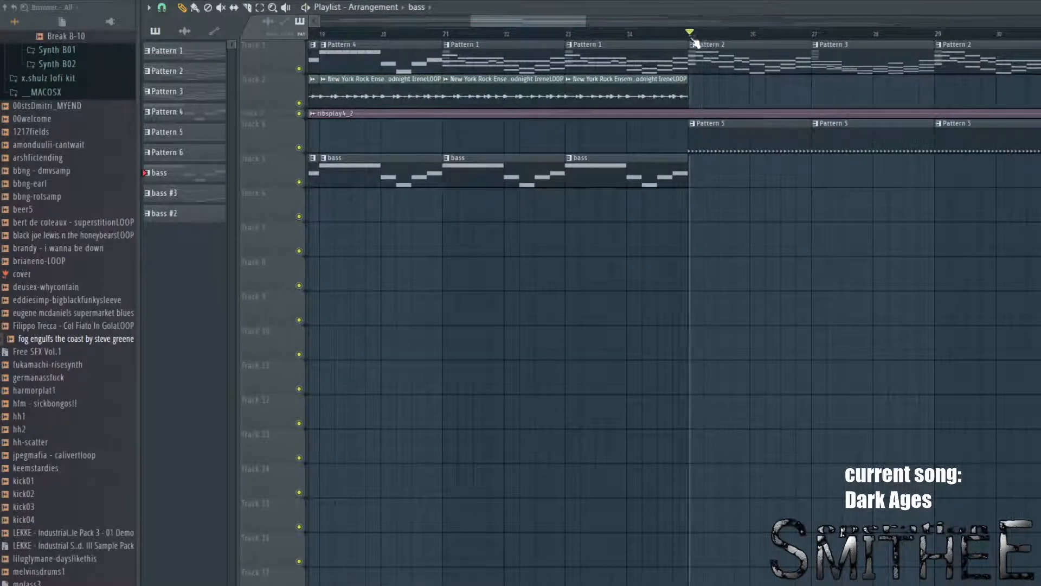
left_click_drag(825, 281, 619, 327)
scroll(551, 332, "down", 3)
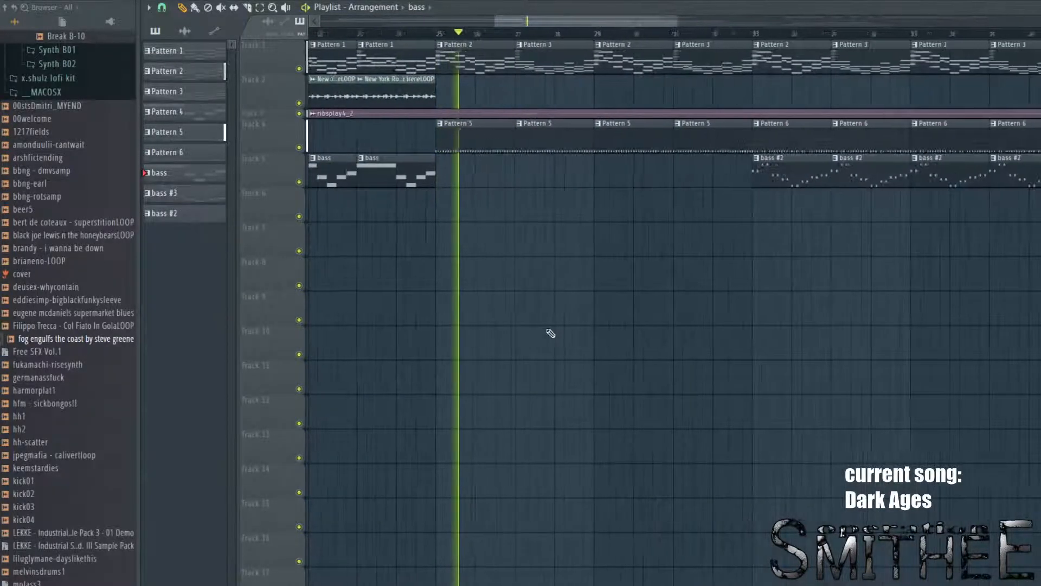
key("F6")
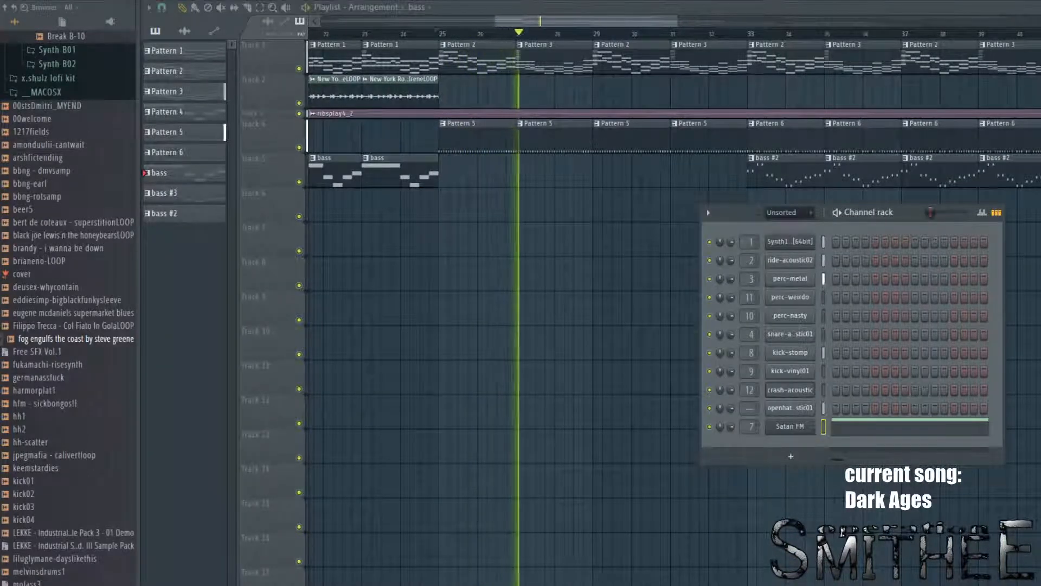
key("space")
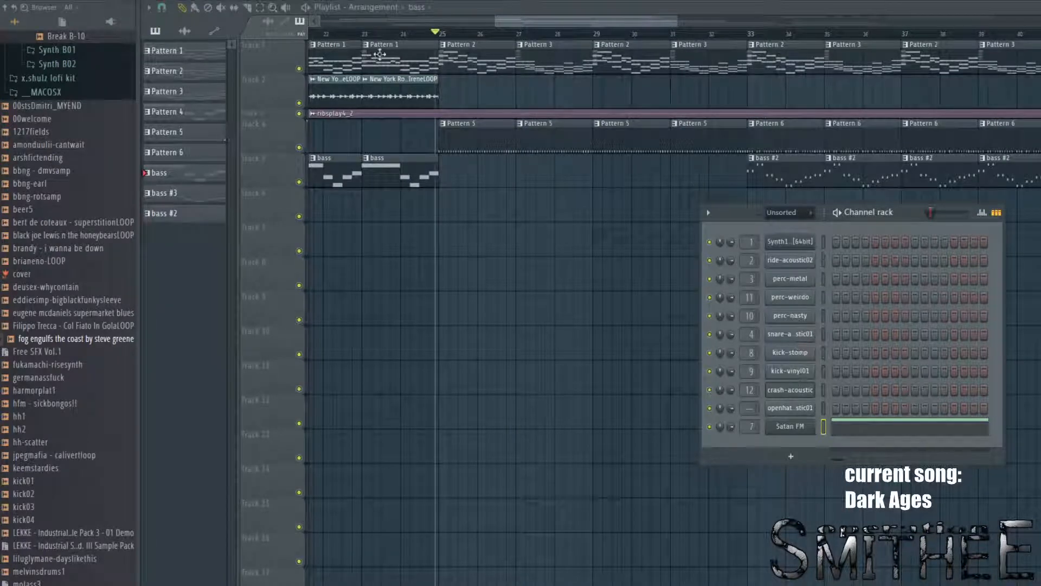
Step: Show Pattern 6's drum steps in the channel rack and look through the Hits samples in the musicradar-breakbeat-140bpm Breaks folder
left_click(166, 156)
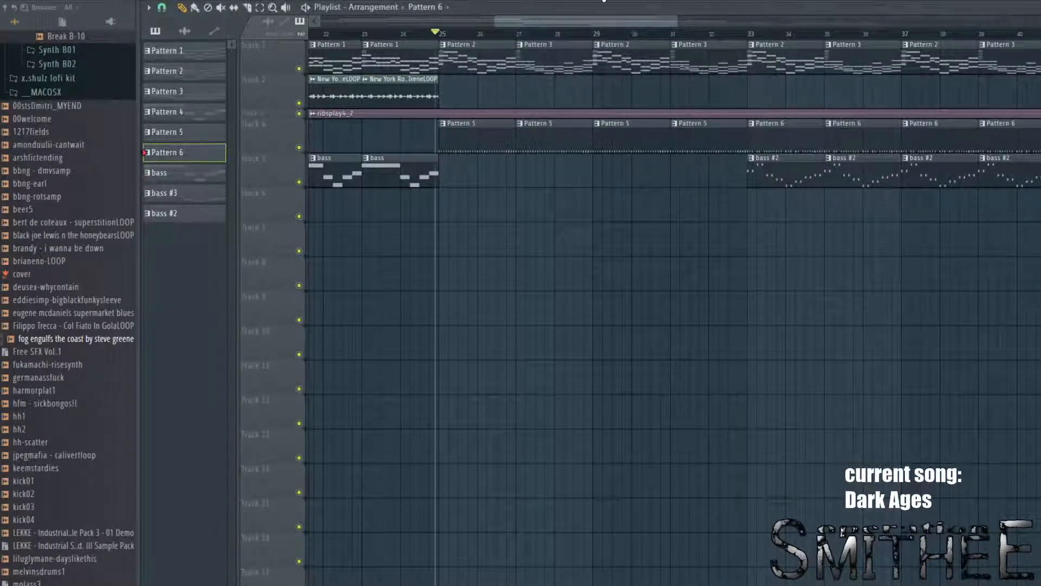
key("F6")
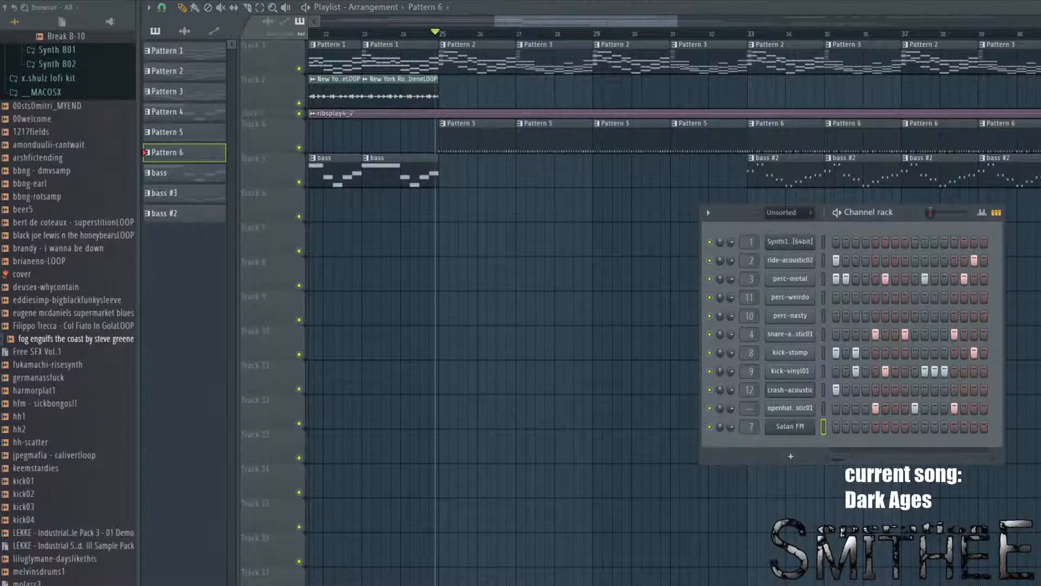
scroll(89, 84, "up", 6)
scroll(34, 230, "down", 15)
scroll(33, 230, "up", 15)
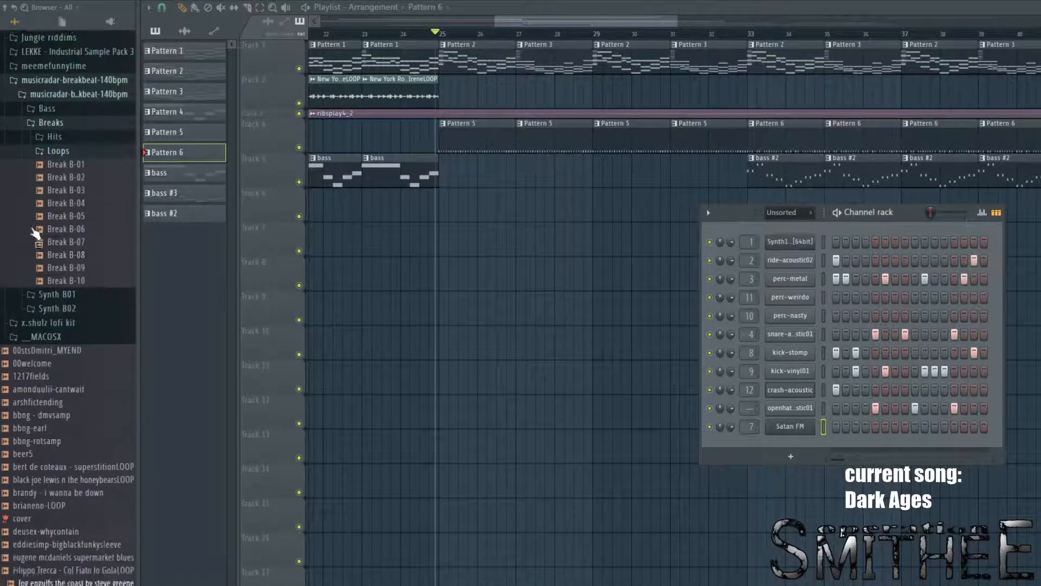
scroll(65, 276, "up", 4)
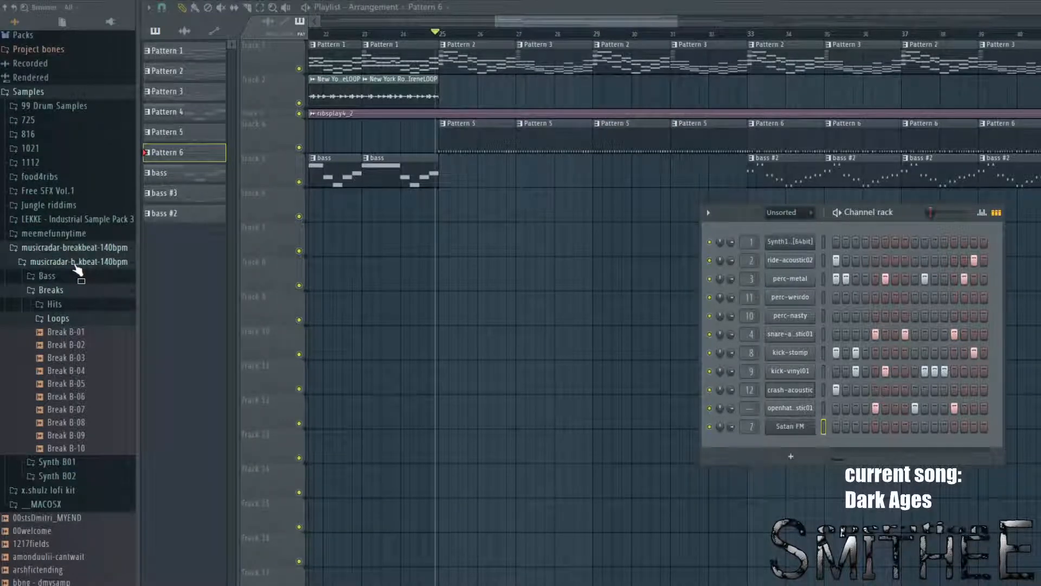
left_click(77, 303)
scroll(96, 342, "down", 3)
scroll(96, 342, "down", 1)
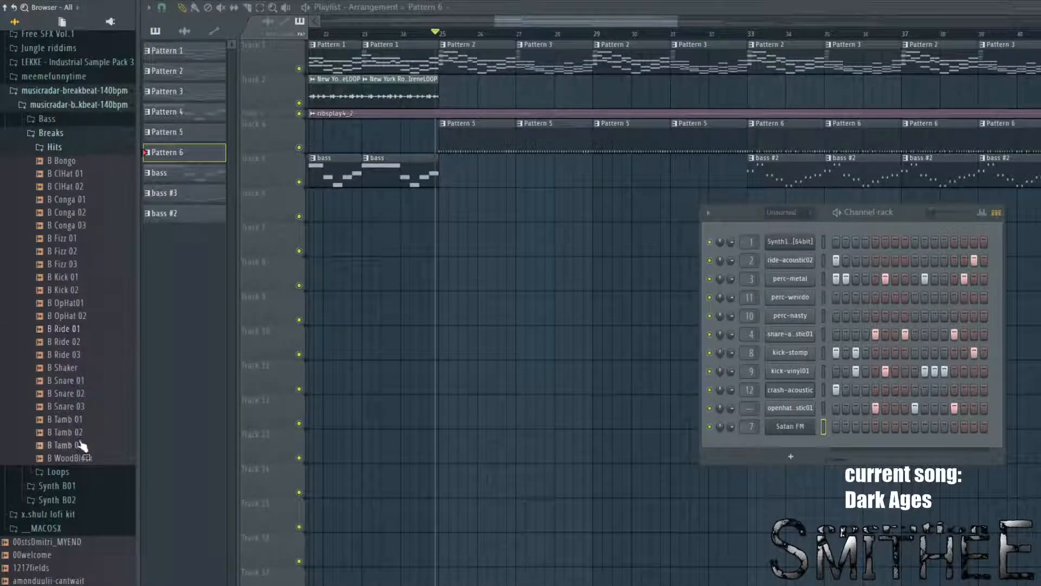
left_click(92, 152)
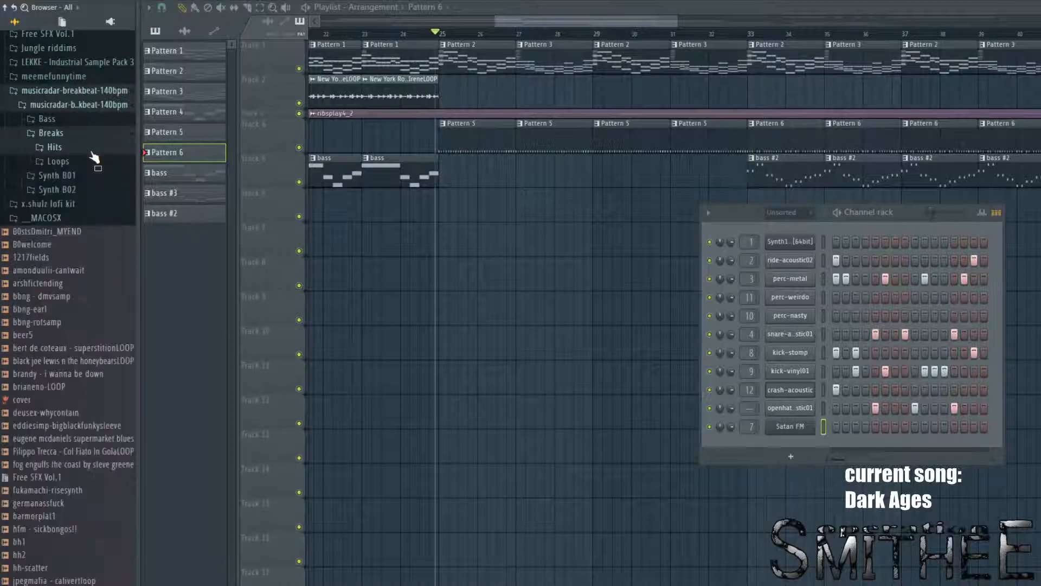
Step: Collapse the musicradar-breakbeat-140bpm and LEKKE sample folders, and expand the 99 Drum Samples folder in the browser
left_click(82, 106)
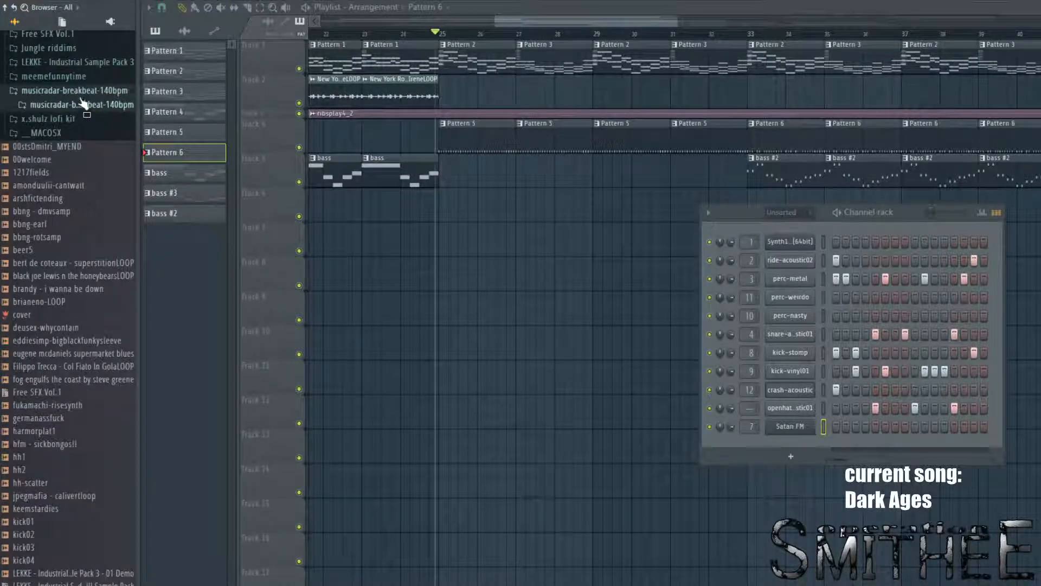
left_click(79, 64)
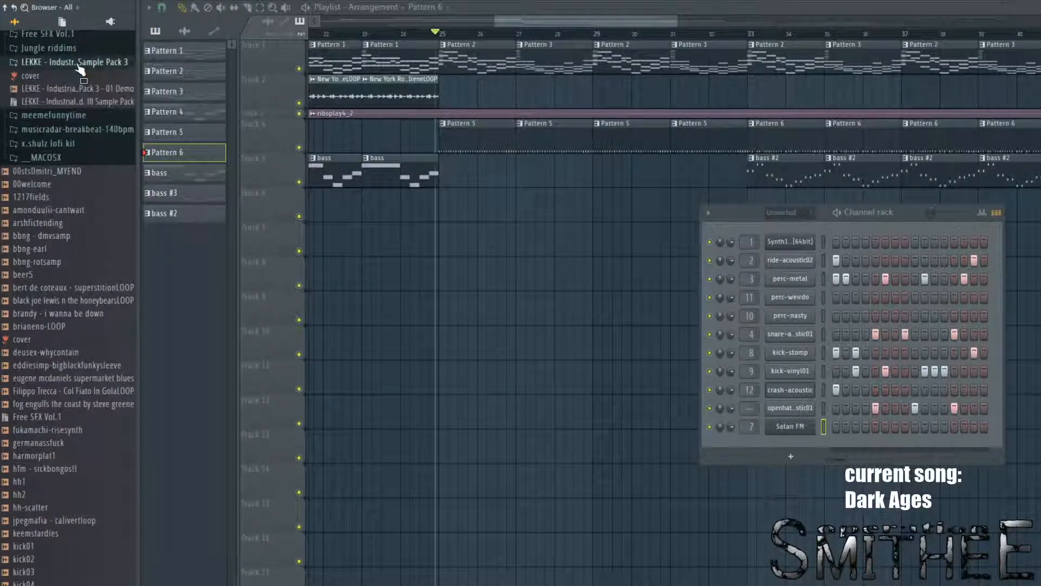
left_click(79, 64)
scroll(79, 64, "up", 2)
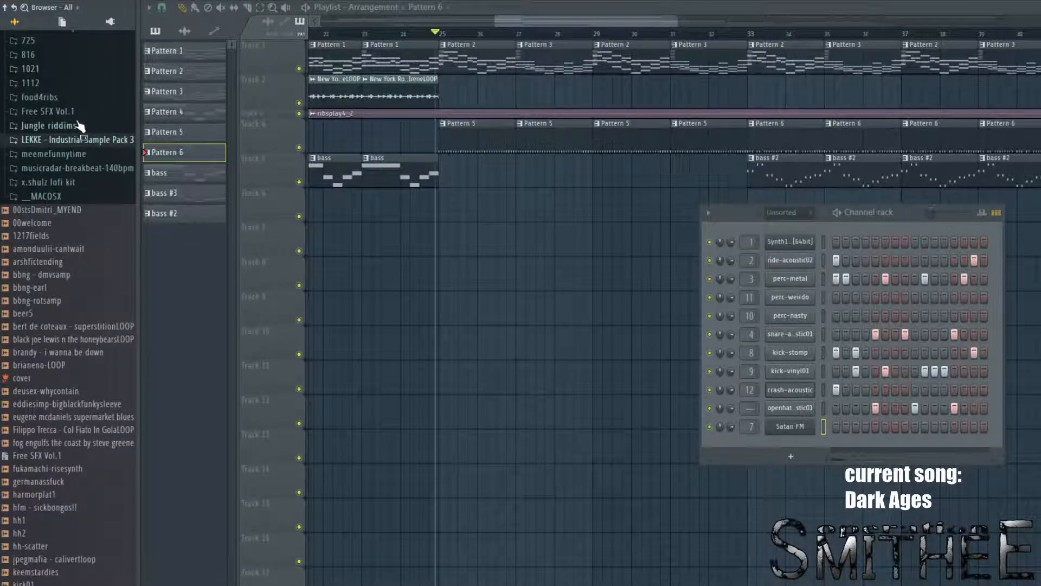
scroll(80, 126, "up", 4)
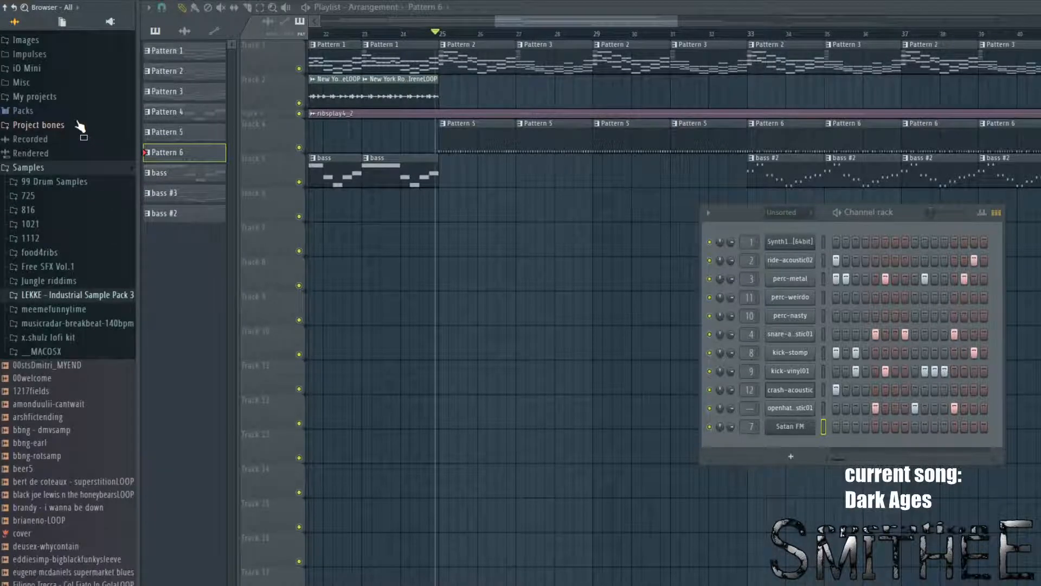
left_click(84, 182)
left_click(49, 197)
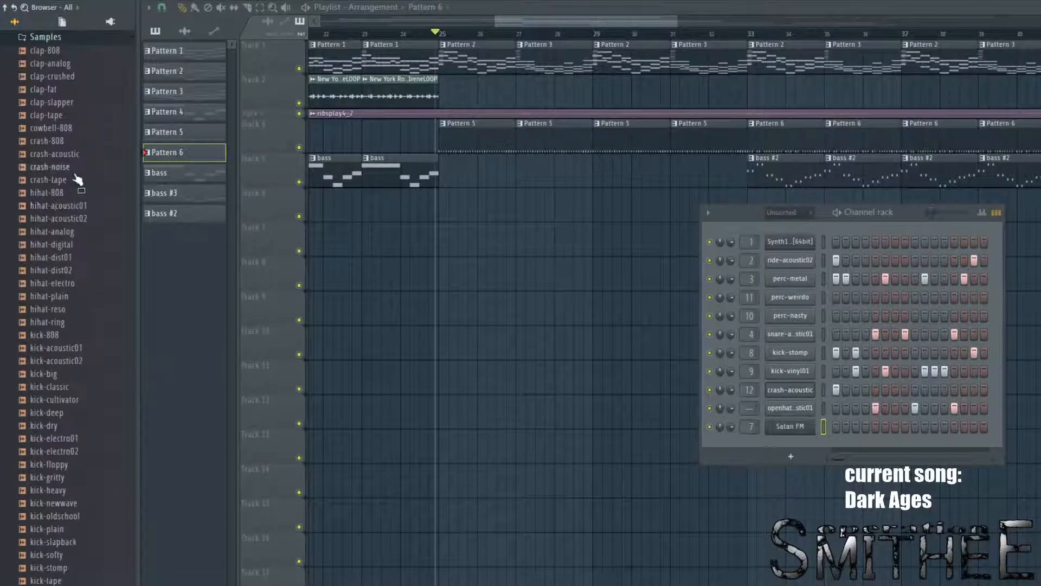
Step: Look through the clap, hihat, kick, snare and tom samples in the 99 Drum Samples folder
scroll(79, 193, "up", 5)
scroll(54, 276, "down", 6)
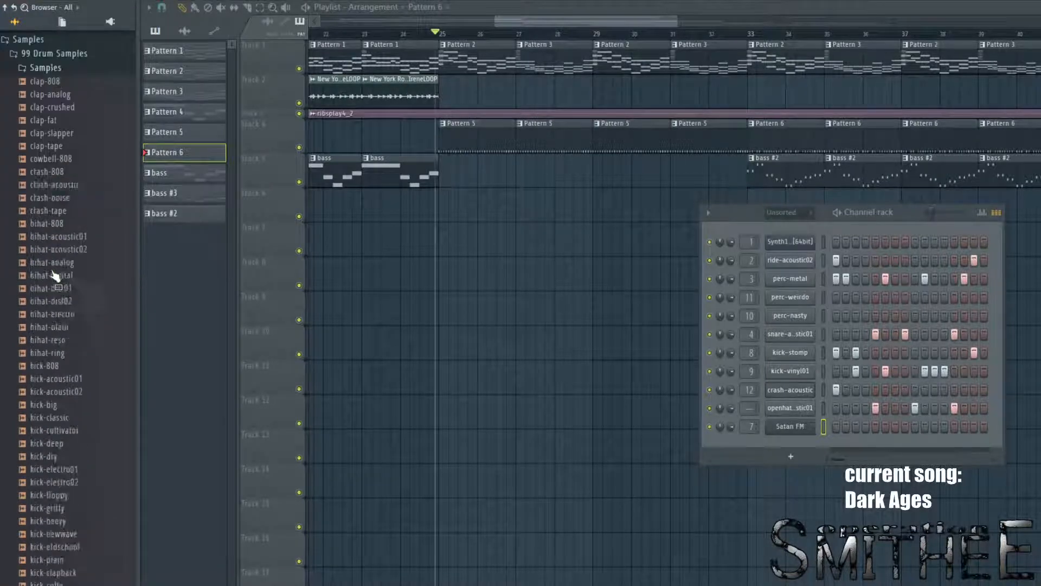
scroll(75, 508, "down", 5)
scroll(75, 508, "up", 10)
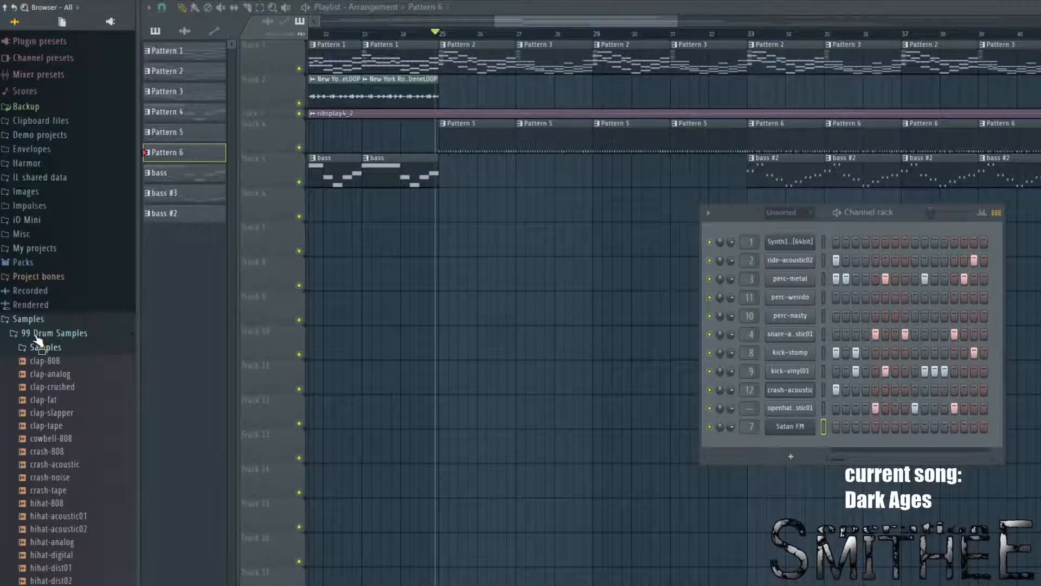
scroll(38, 338, "down", 15)
scroll(38, 339, "down", 8)
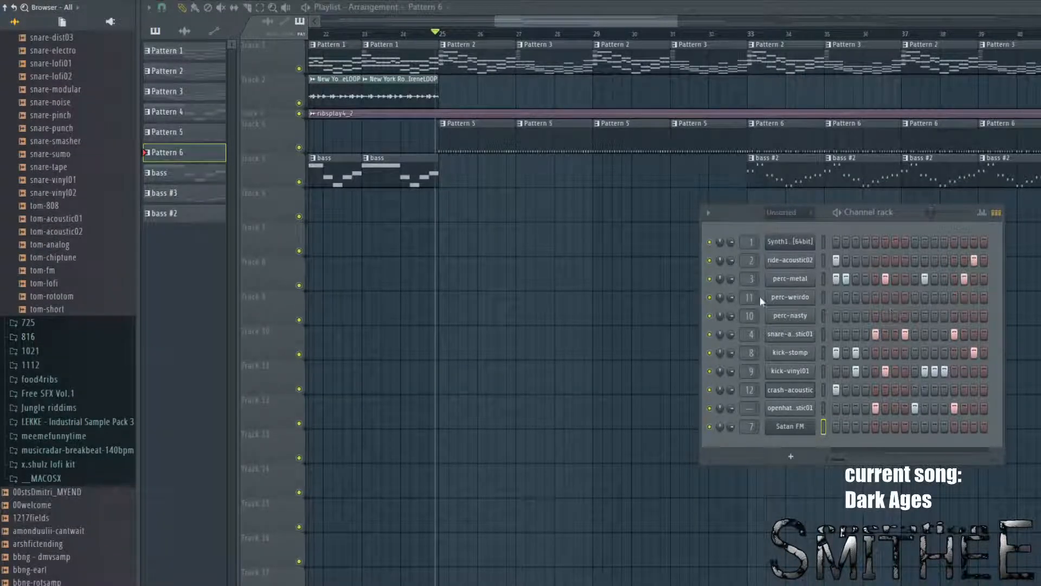
scroll(76, 424, "up", 10)
scroll(86, 161, "up", 15)
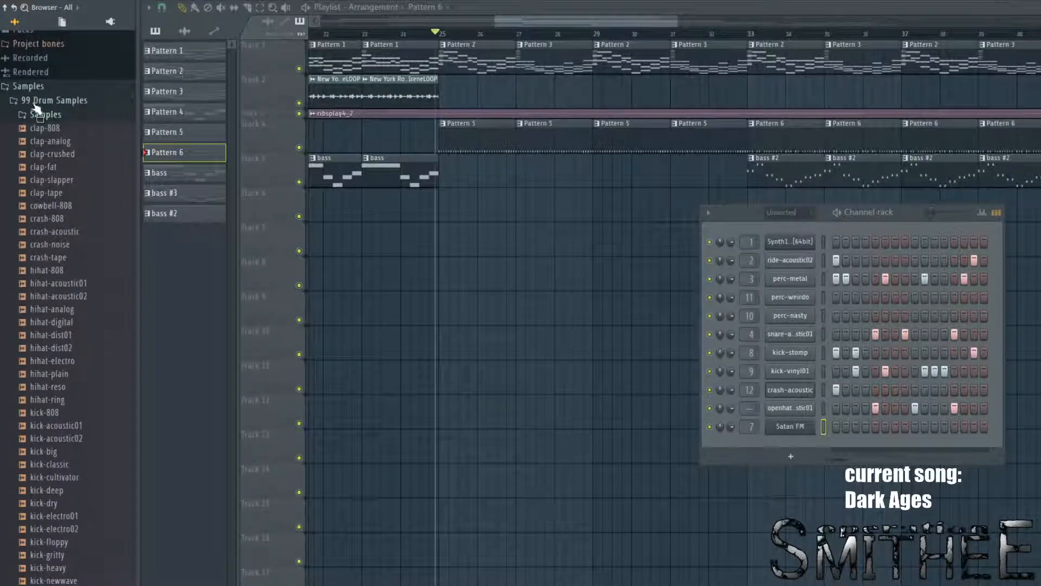
scroll(54, 162, "down", 6)
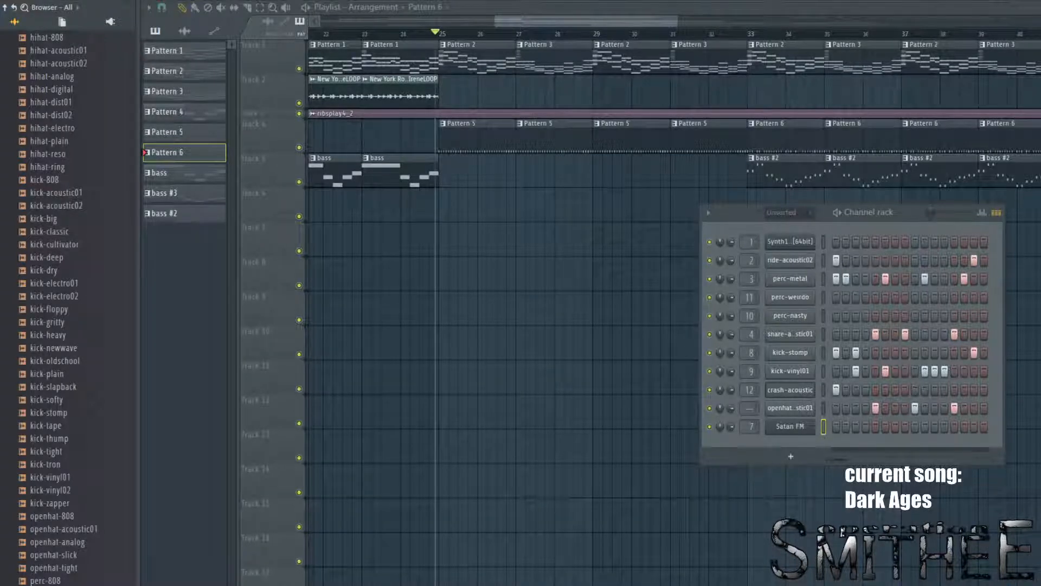
Step: Hide the channel rack and play the arrangement from about bar 23 into the first Pattern 2 clip
key("F6")
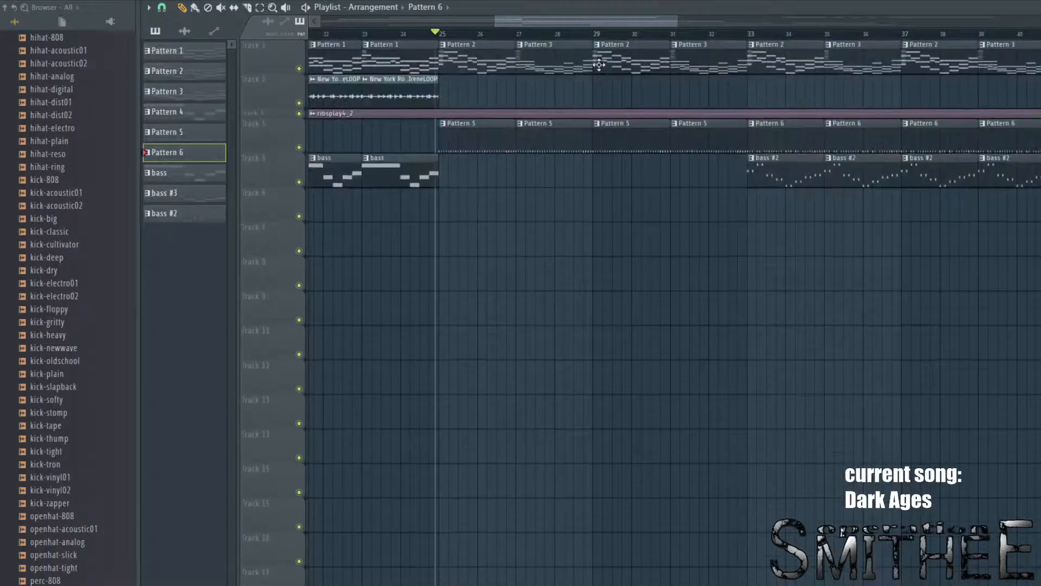
scroll(598, 65, "down", 5)
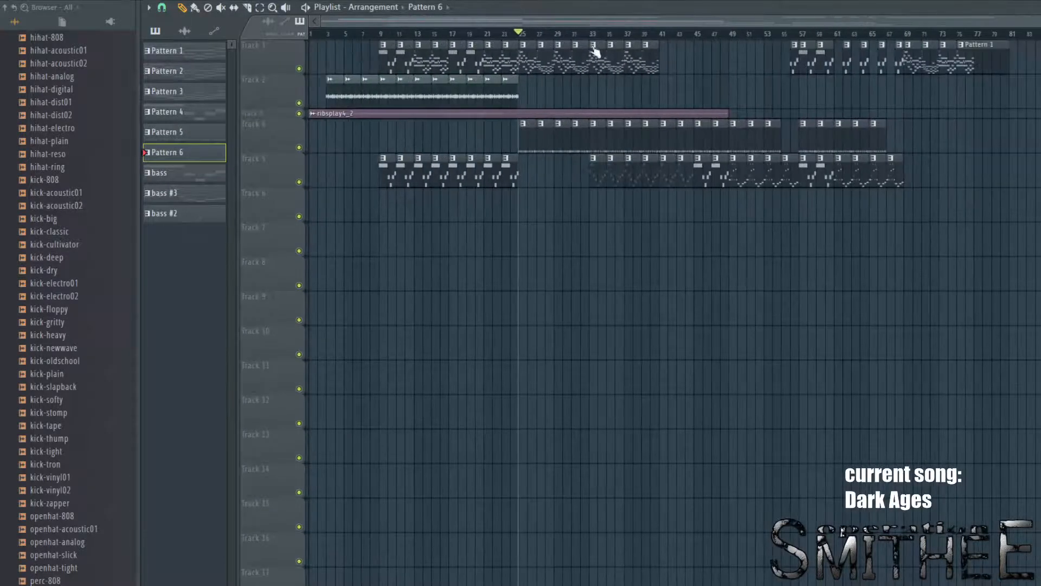
left_click(506, 33)
key("space")
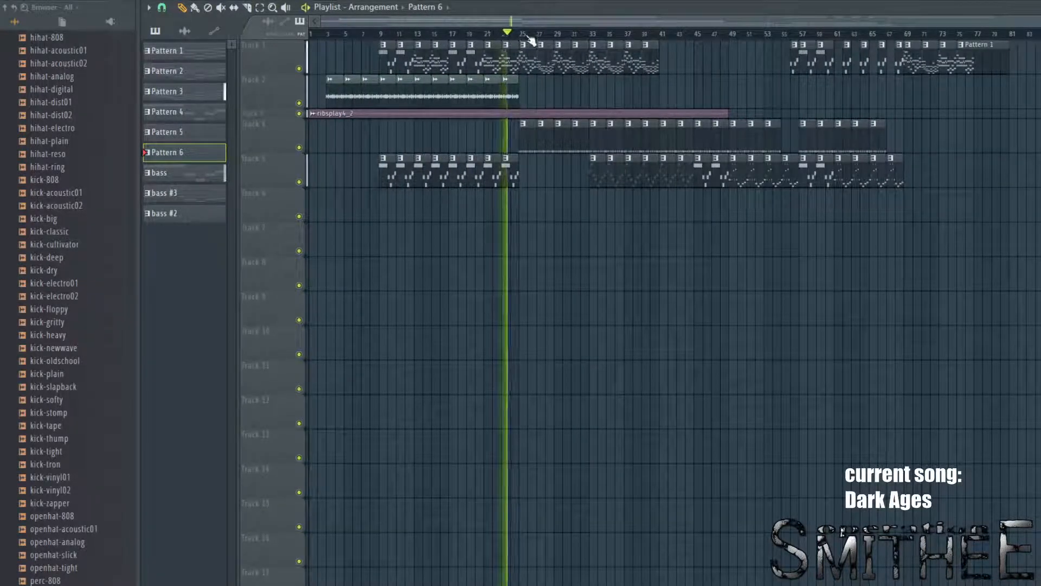
scroll(525, 39, "up", 5)
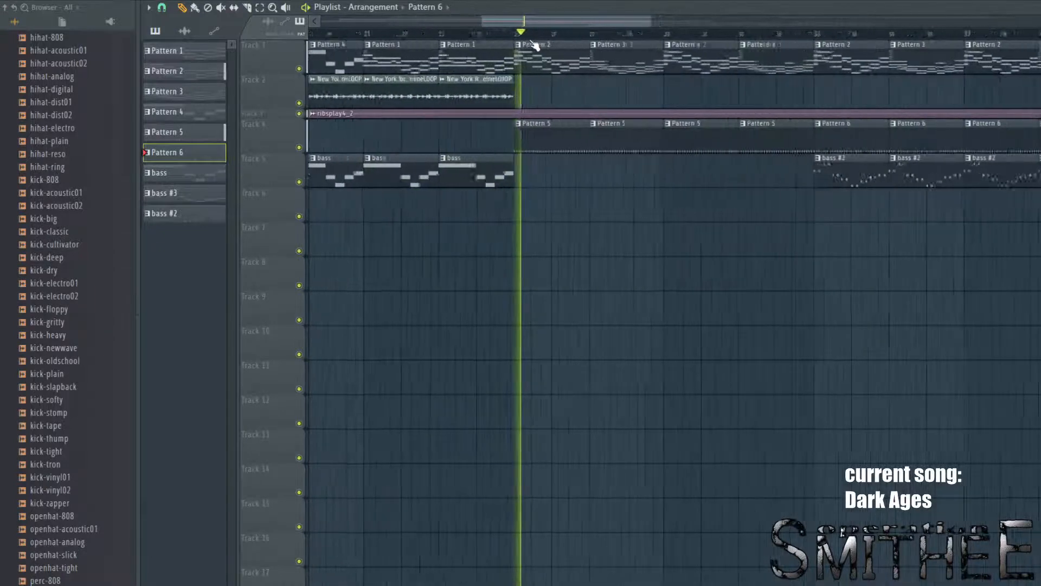
Step: Open Pattern 2's Synth1 notes in the piano roll during playback, stop it, and return to the playlist
double_click(535, 44)
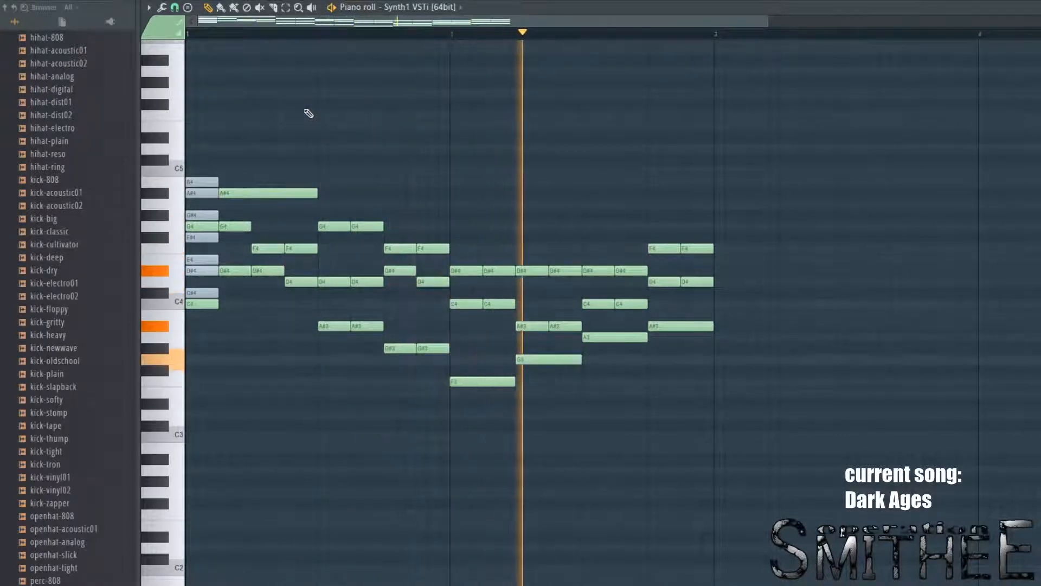
key("space")
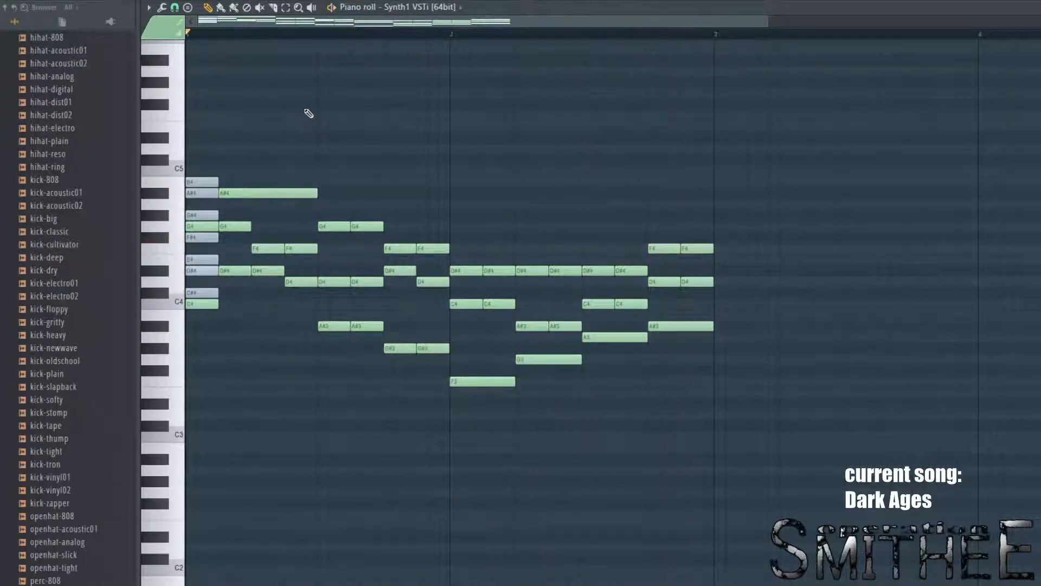
mouse_move(194, 34)
left_mouse_down()
mouse_move(208, 44)
mouse_move(477, 39)
mouse_move(675, 58)
mouse_move(655, 126)
mouse_move(284, 204)
mouse_move(699, 269)
mouse_move(537, 61)
left_mouse_up()
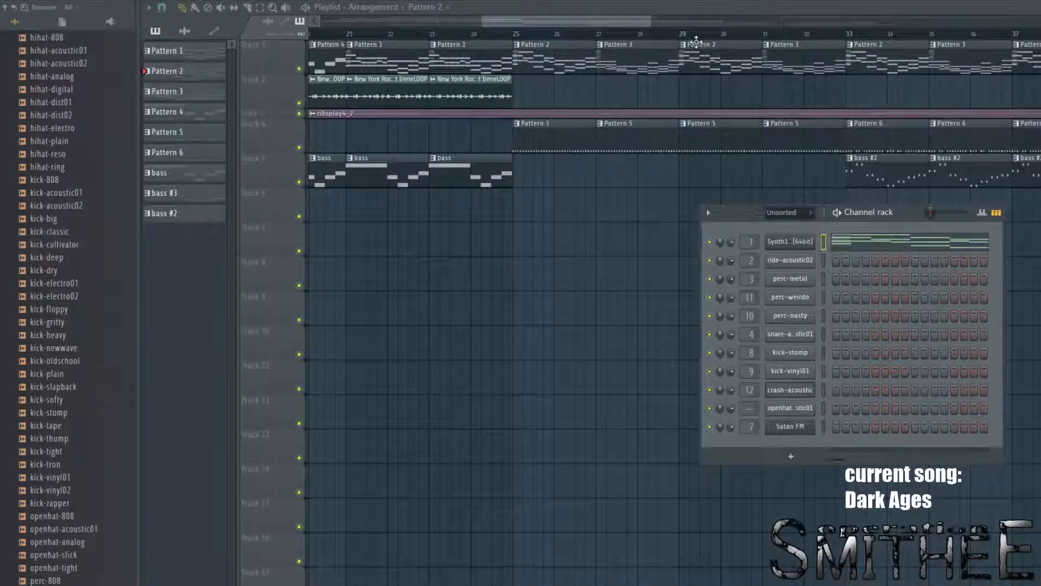
Step: Play the arrangement from bar 25 and bring up the channel rack to check the active channels
mouse_move(539, 40)
left_mouse_down()
mouse_move(500, 42)
mouse_move(512, 41)
left_mouse_up()
left_click_drag(621, 273, 496, 307)
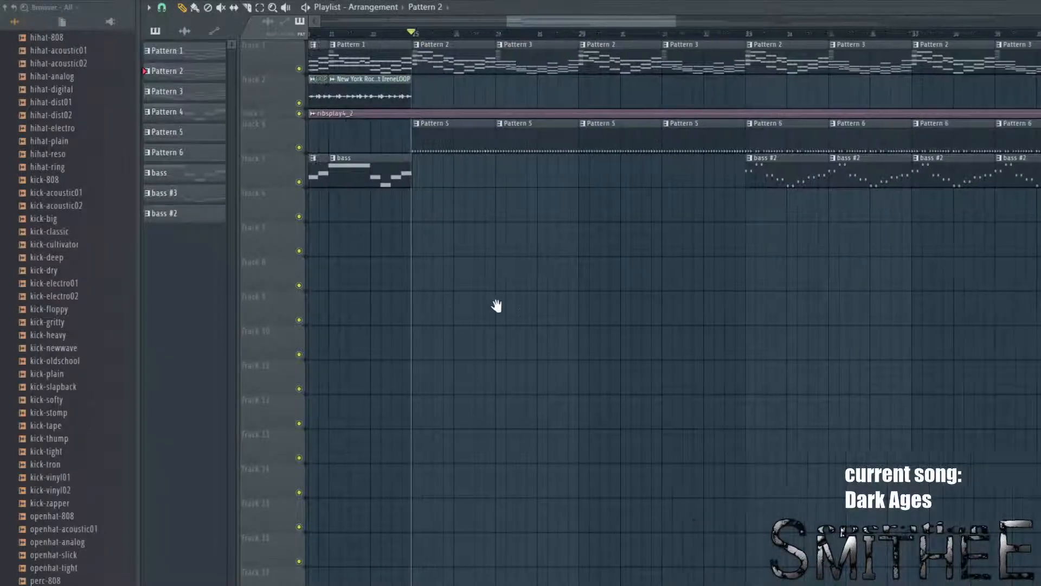
key("space")
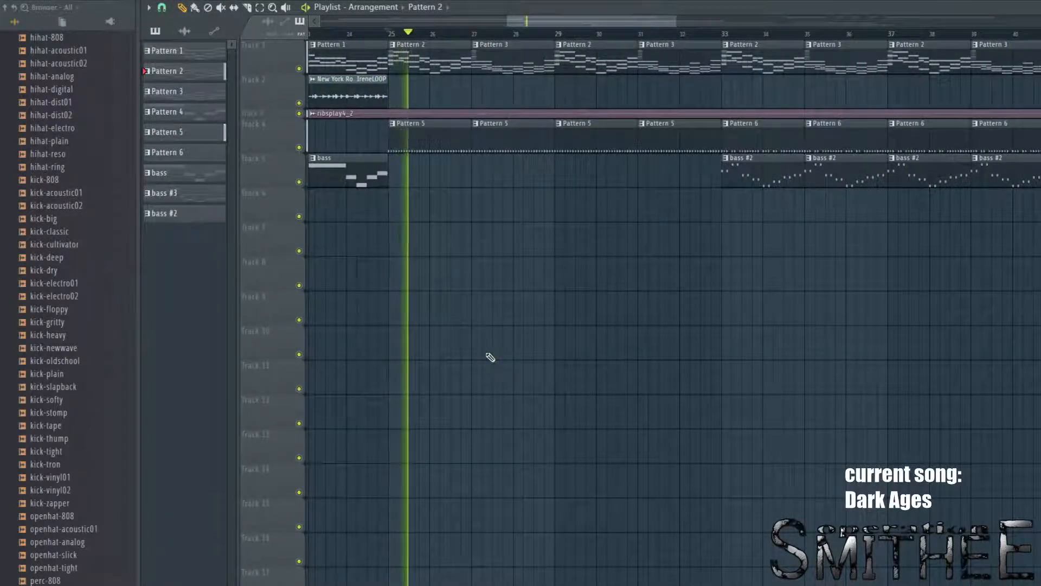
scroll(490, 357, "down", 2)
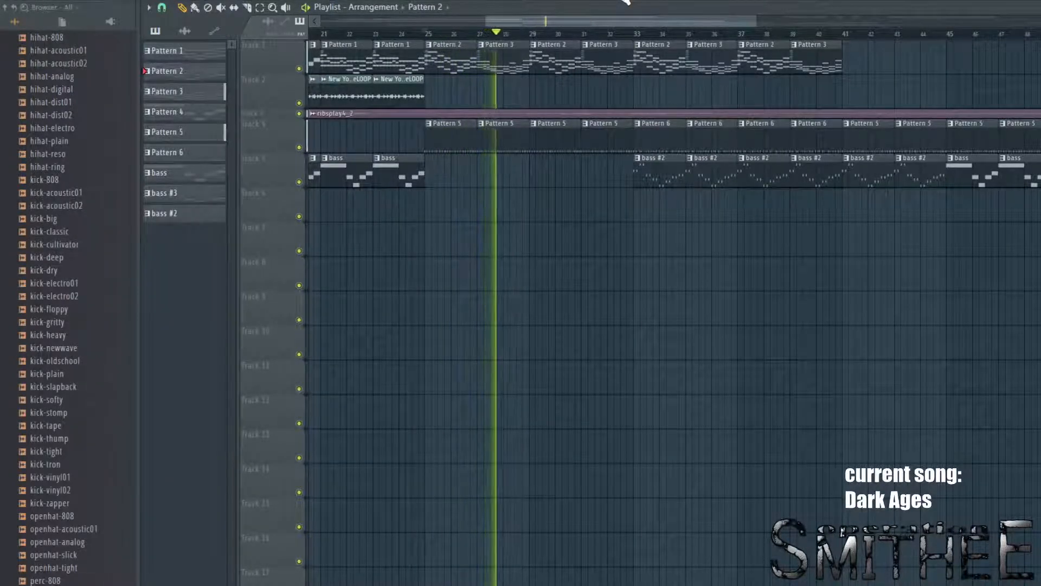
key("F6")
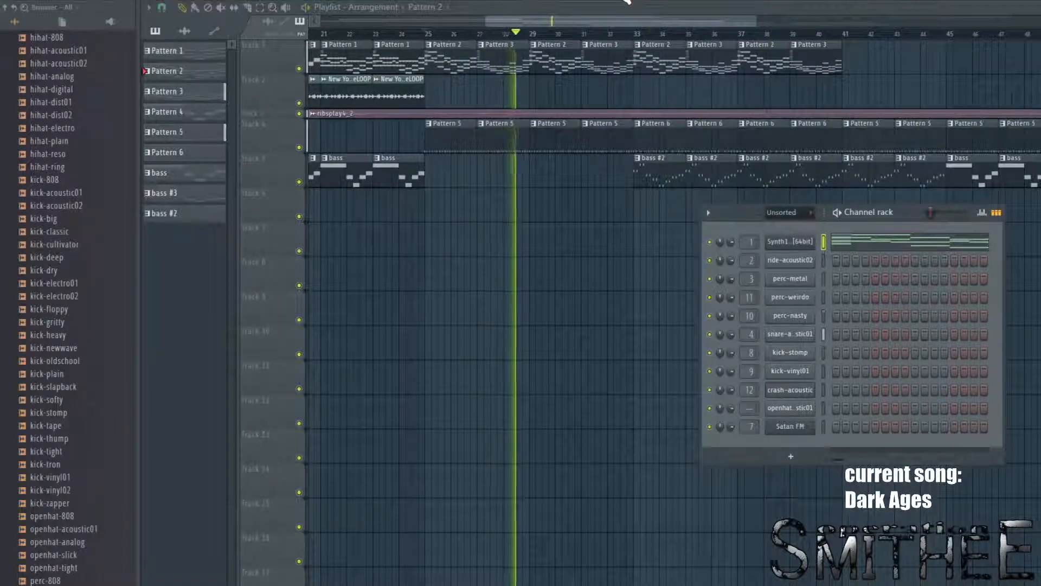
key("space")
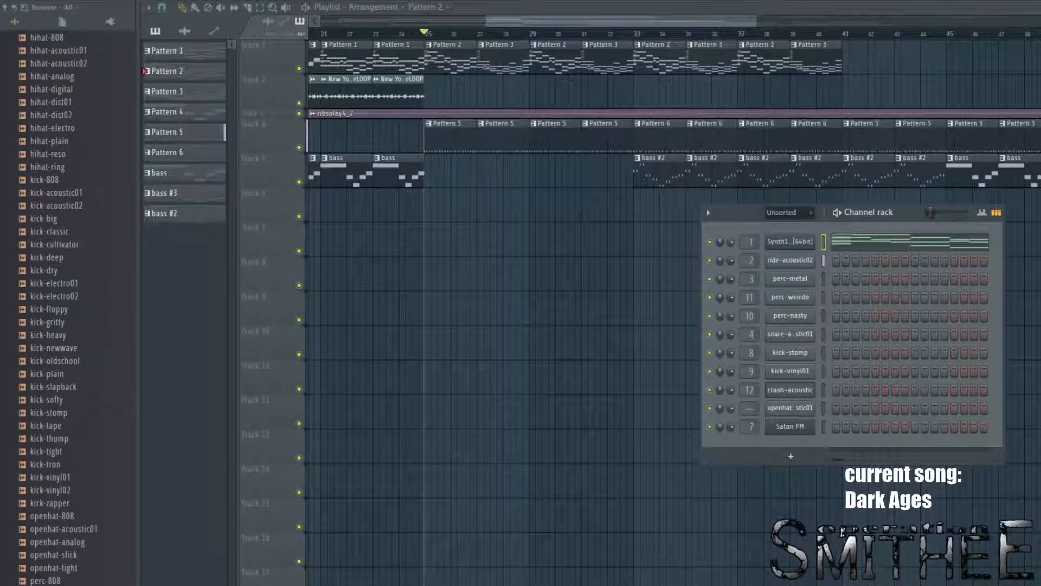
Step: Play Pattern 6's drum steps in the channel rack and examine the perc-metal channel's sample settings
left_click(205, 154)
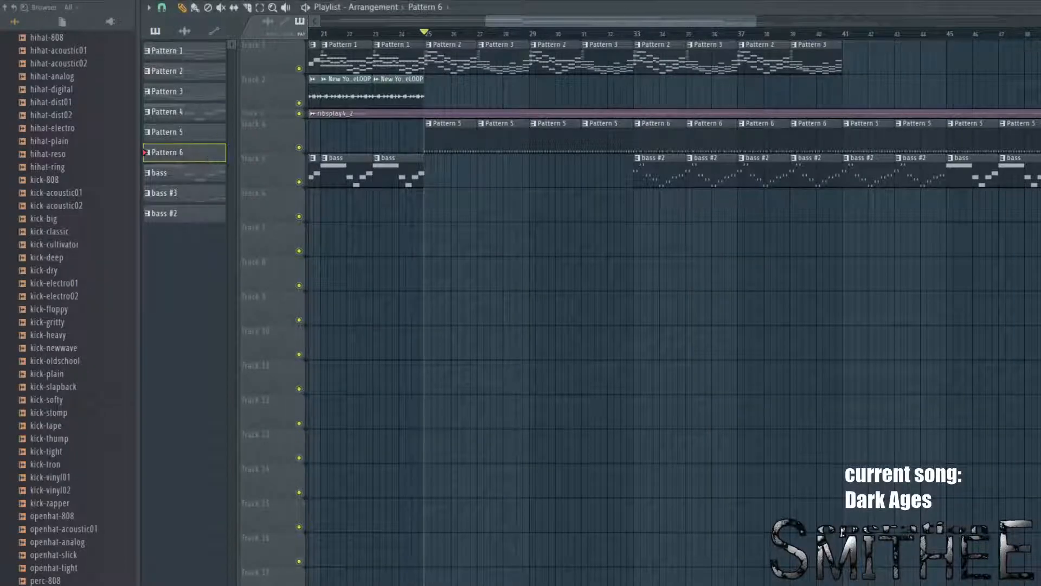
key("F6")
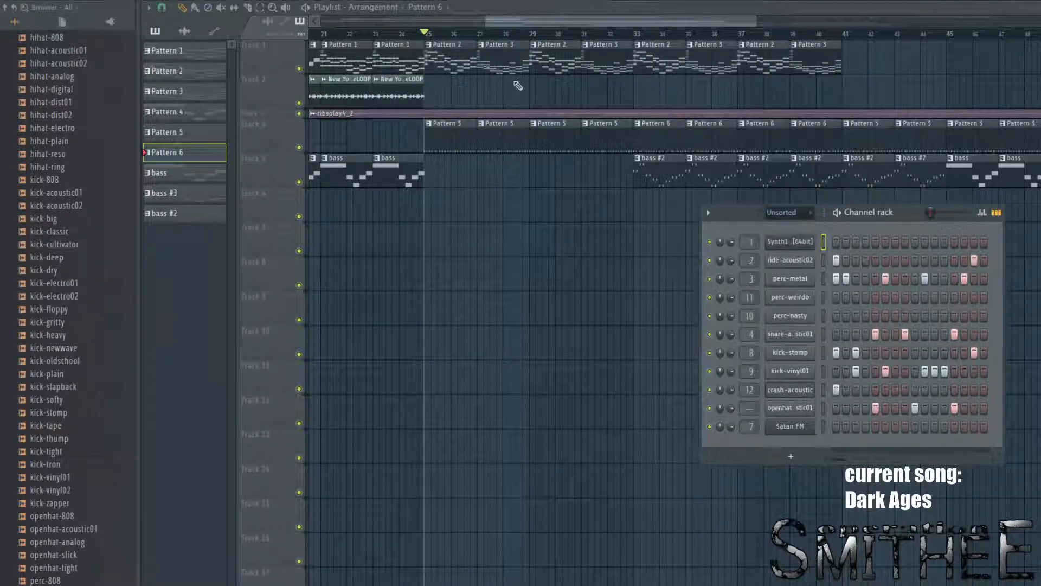
left_click_drag(909, 216, 600, 219)
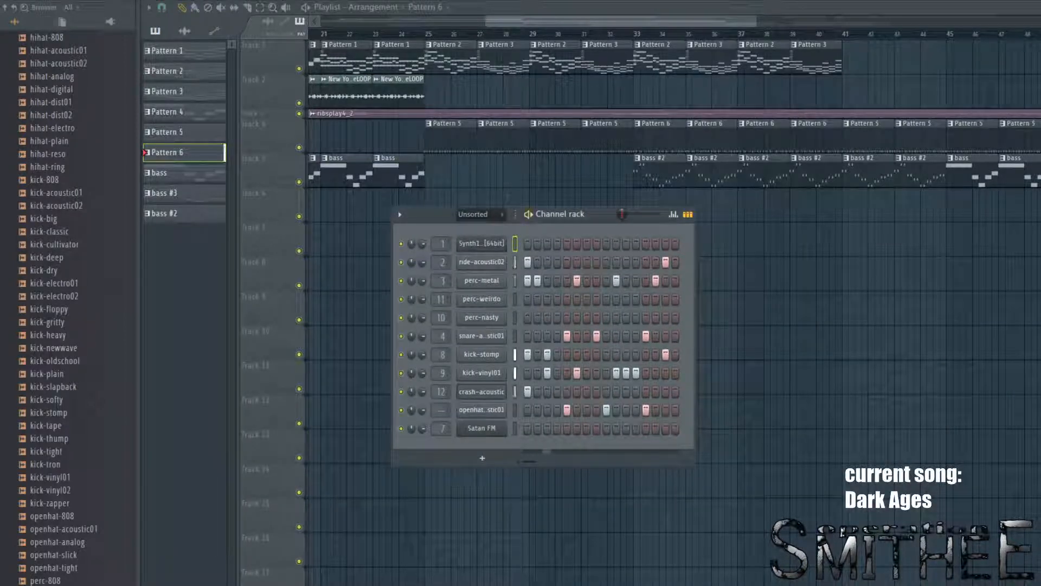
left_click(494, 285)
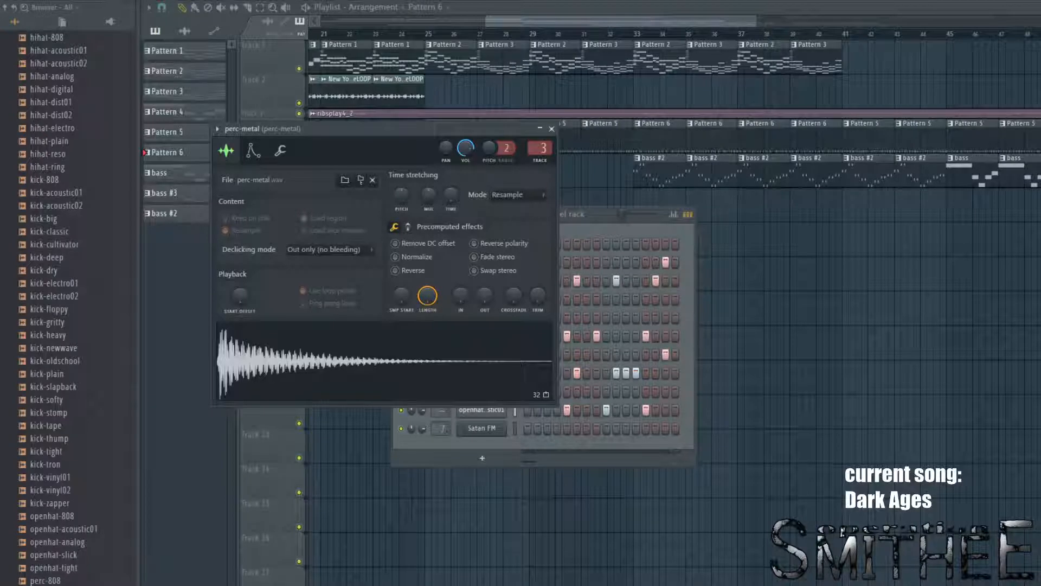
left_click(829, 233)
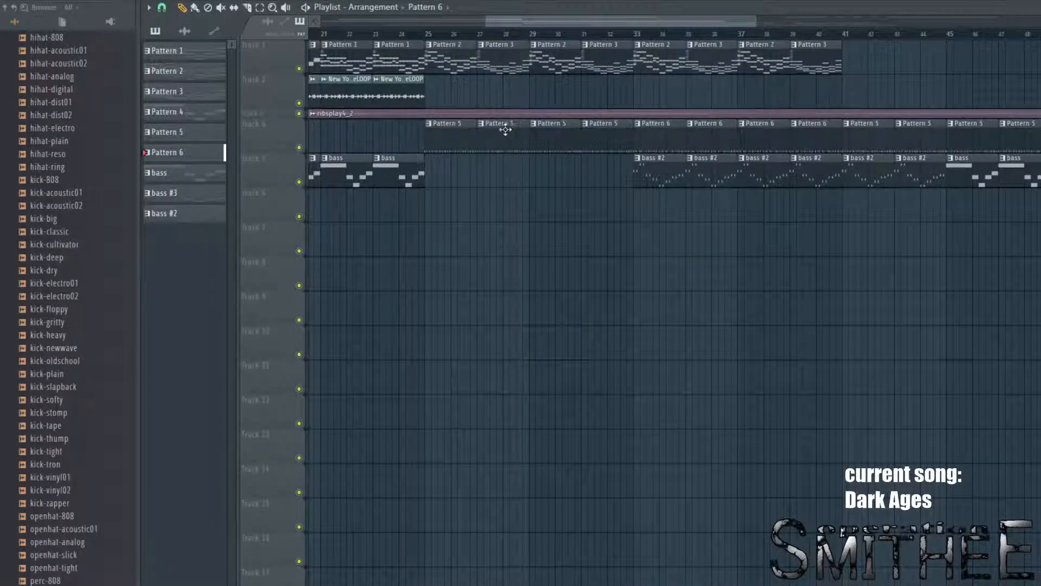
Step: Show Pattern 5's drum steps and widen the channel rack to display all 32 steps
double_click(459, 123)
left_click(1035, 7)
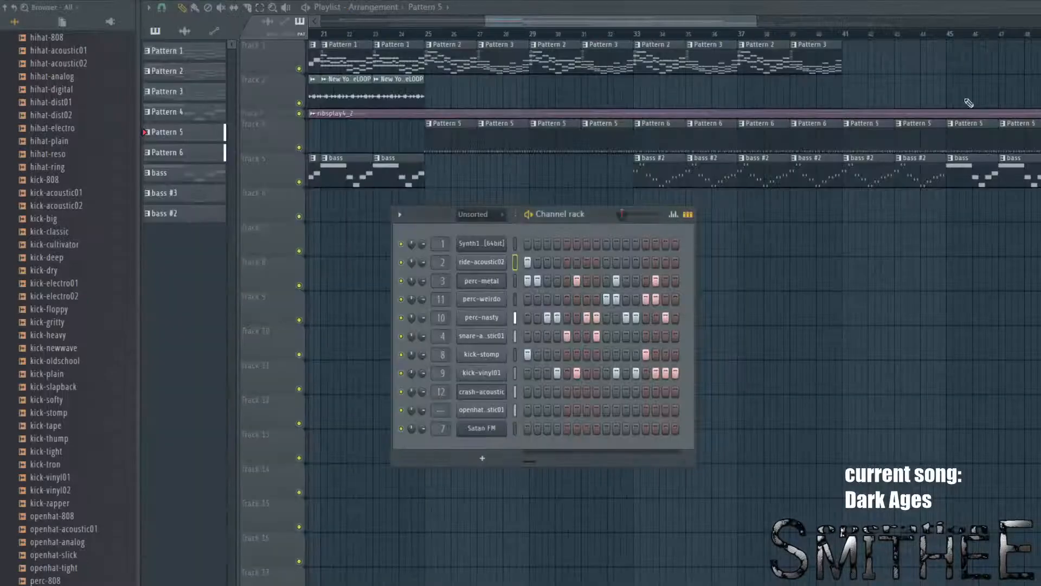
left_click_drag(696, 250, 852, 269)
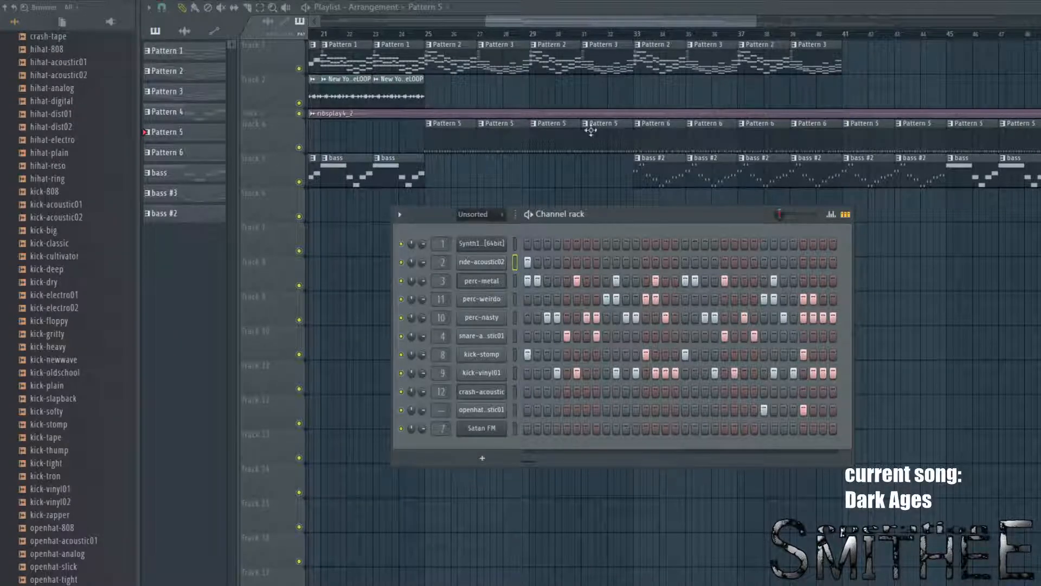
Step: Show the first Pattern 6 clip's drum steps in the widened channel rack, and hide the rack
double_click(651, 131)
key("Escape")
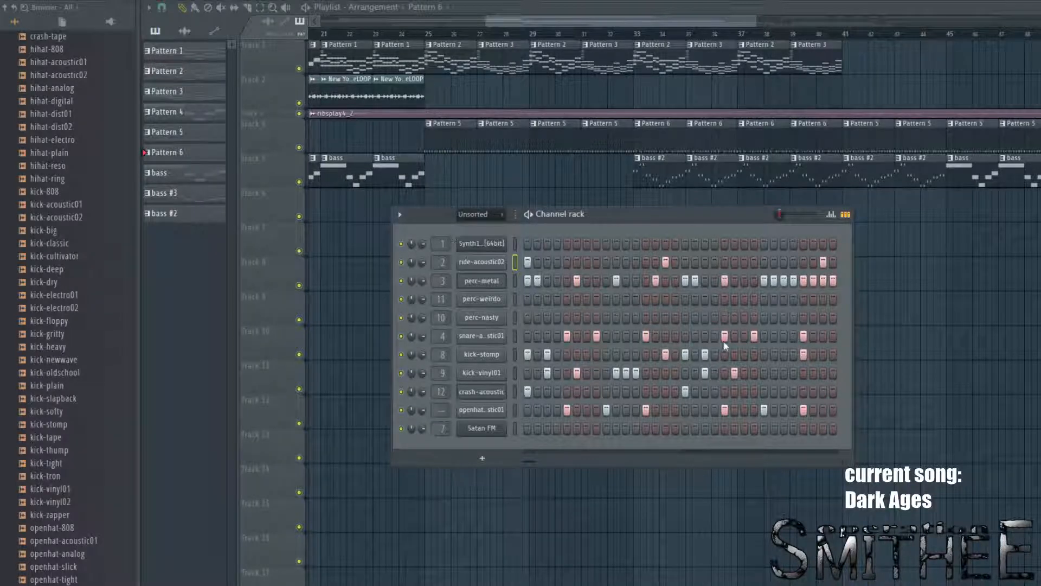
key("F6")
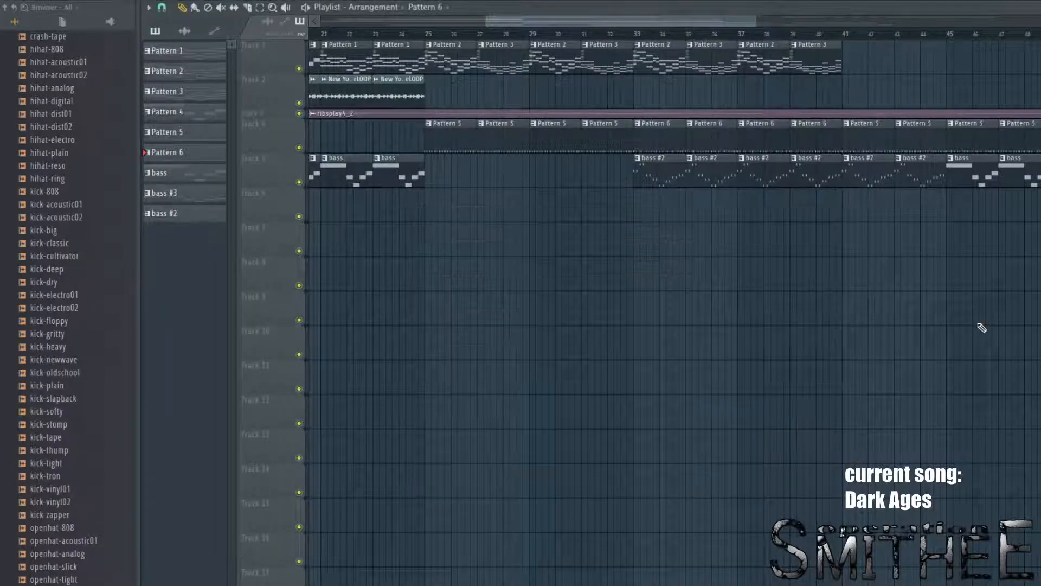
Step: Bring up Pattern 5's drum steps in the channel rack and play the arrangement from bar 25 alongside them
left_click(431, 34)
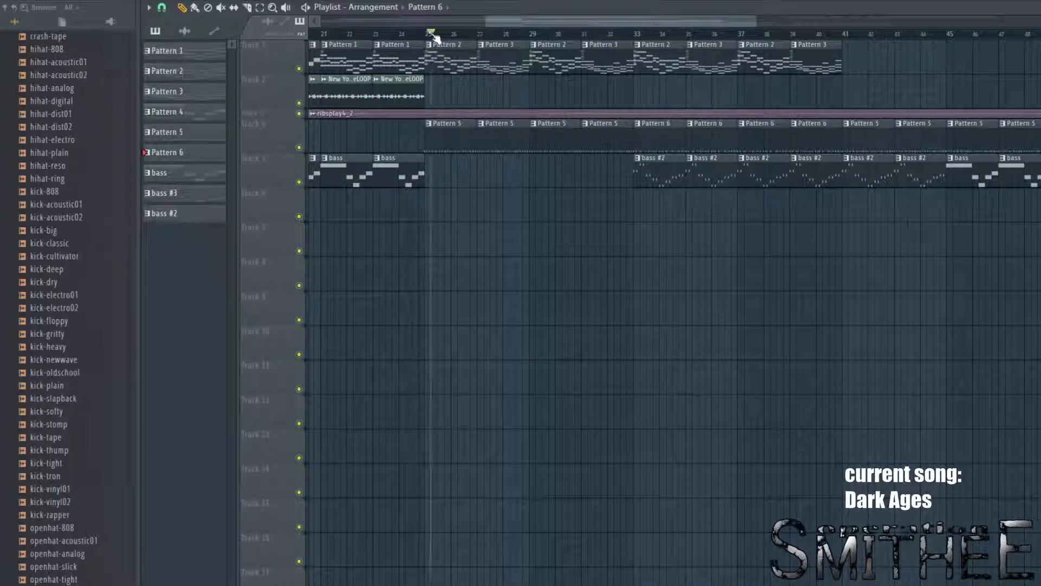
double_click(436, 126)
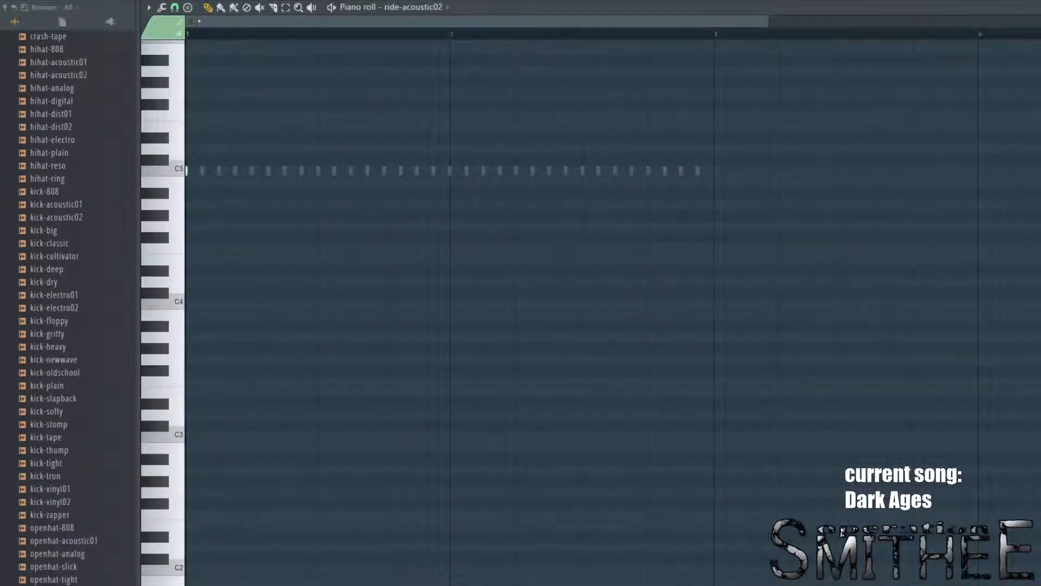
key("F6")
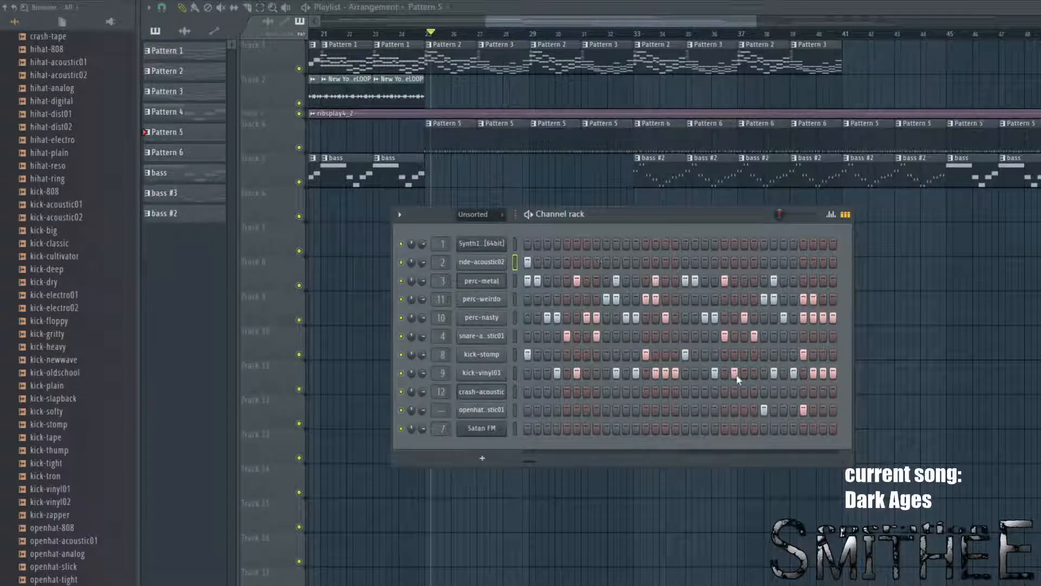
key("space")
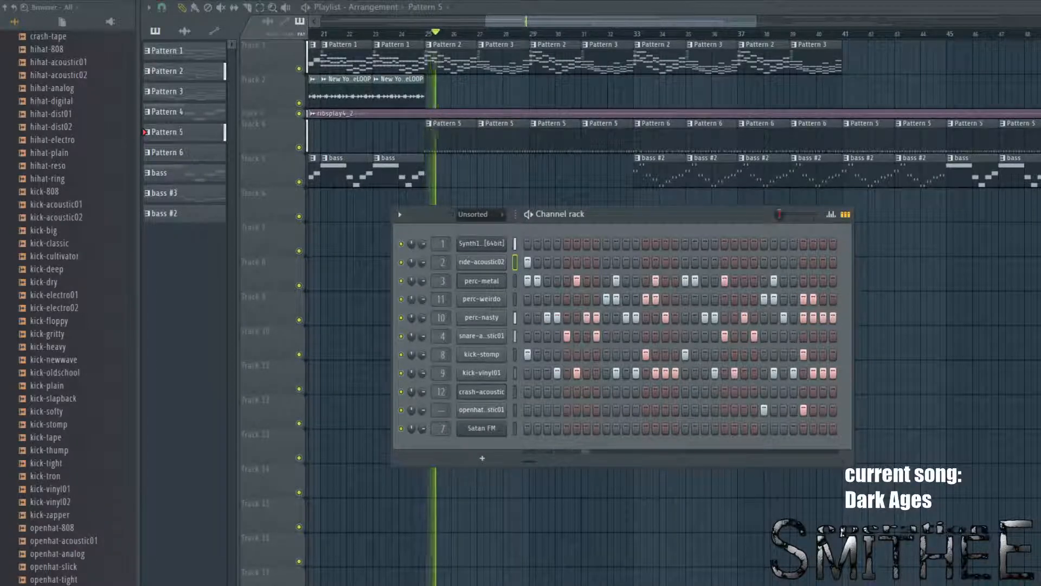
key("space")
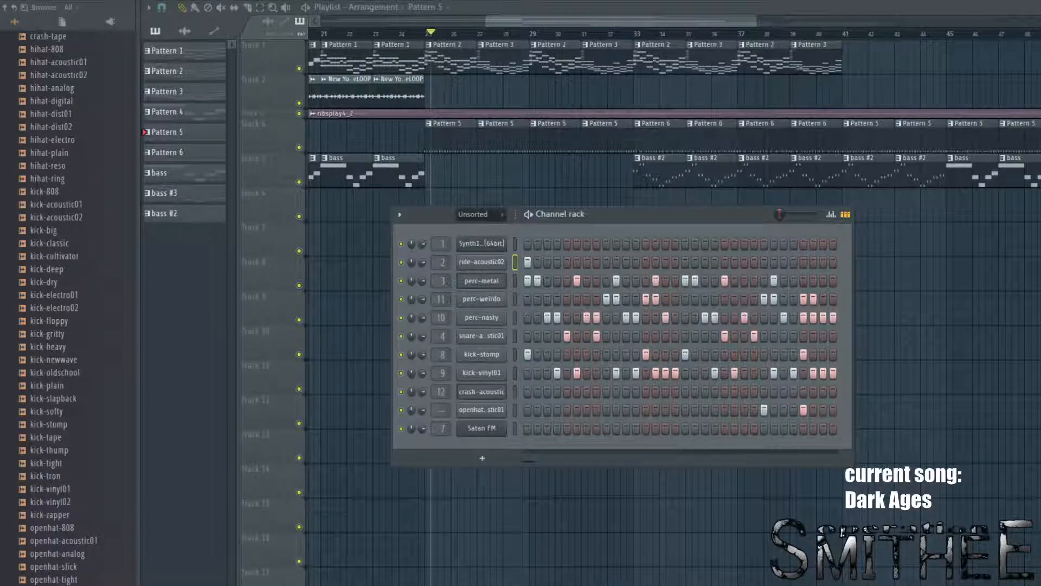
key("space")
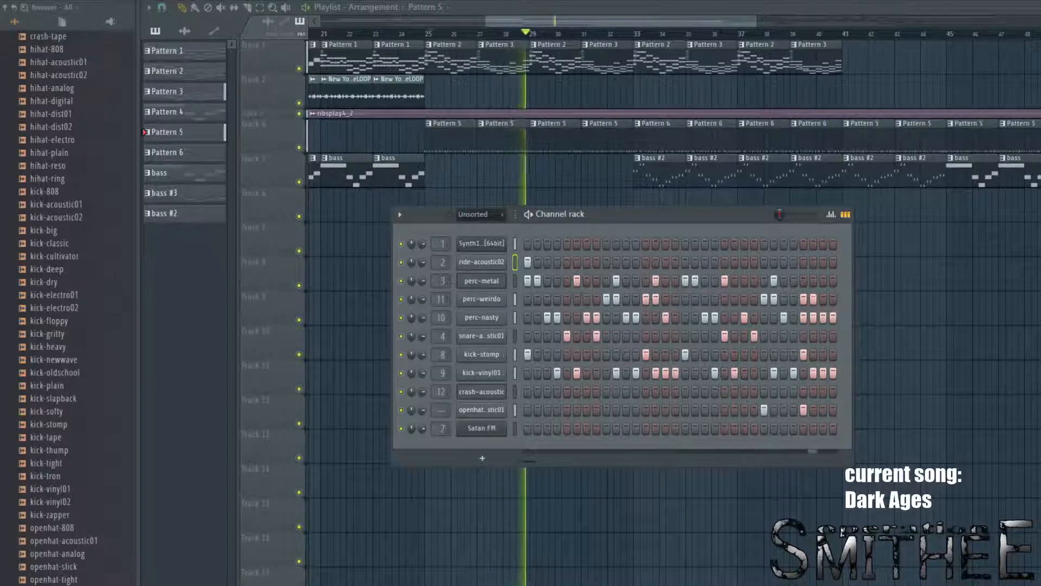
key("space")
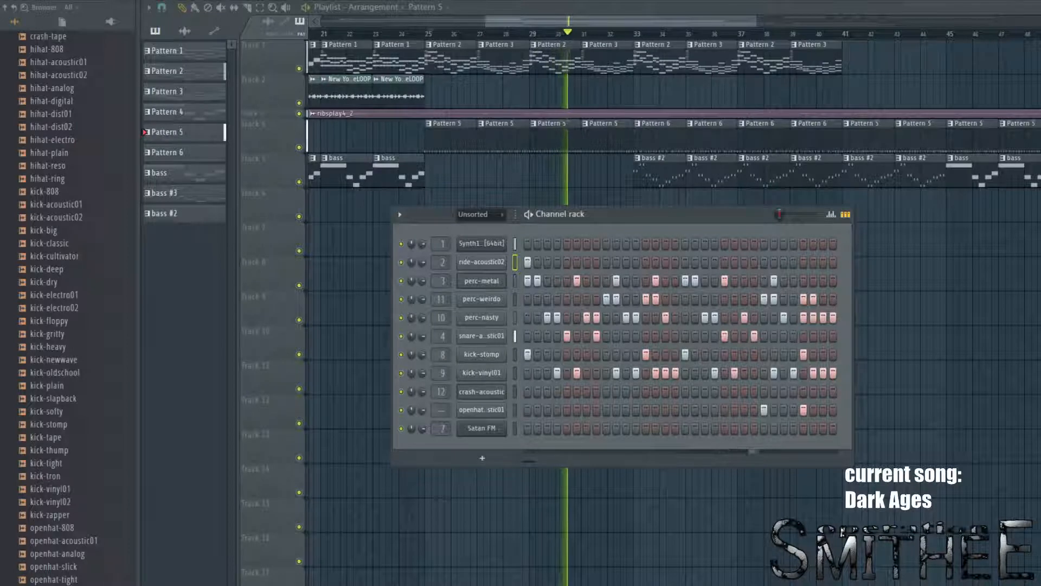
key("space")
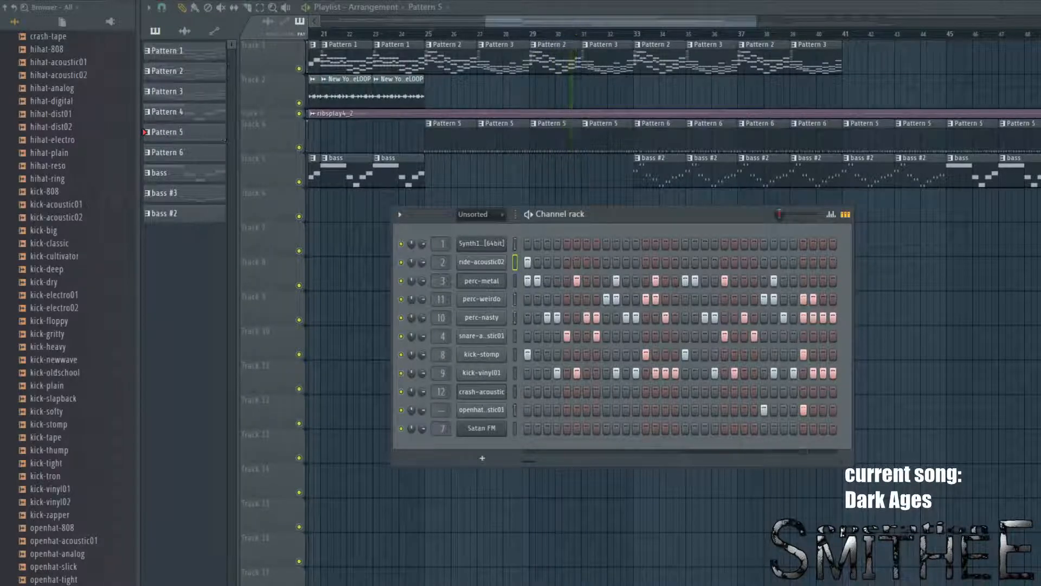
Step: Move the playback position to the start of the Pattern 6 and bass #2 clips at bar 33
left_click(633, 34)
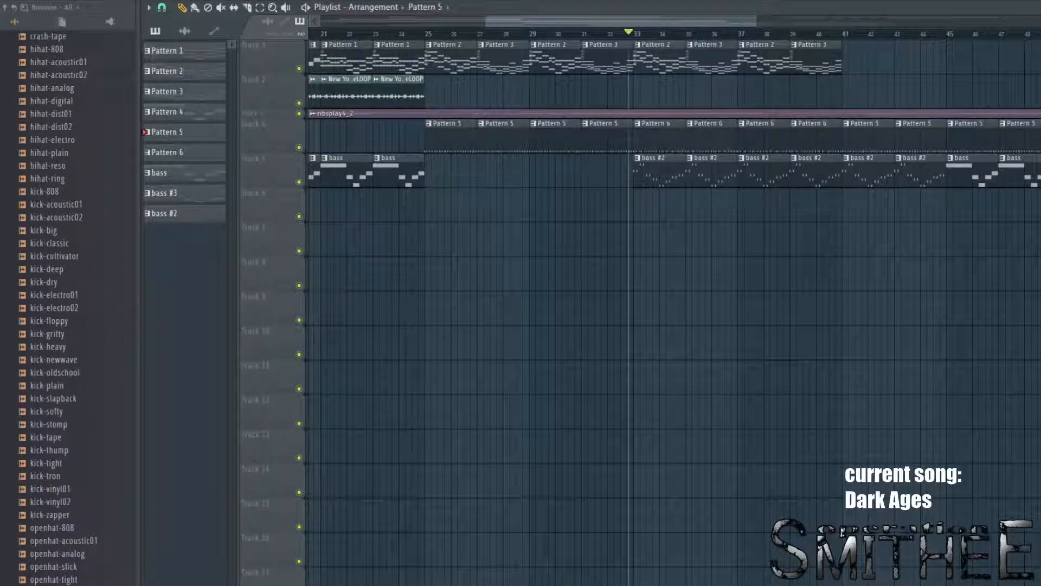
Step: Play the arrangement from bar 33, where the Pattern 6 and bass #2 clips begin
key("space")
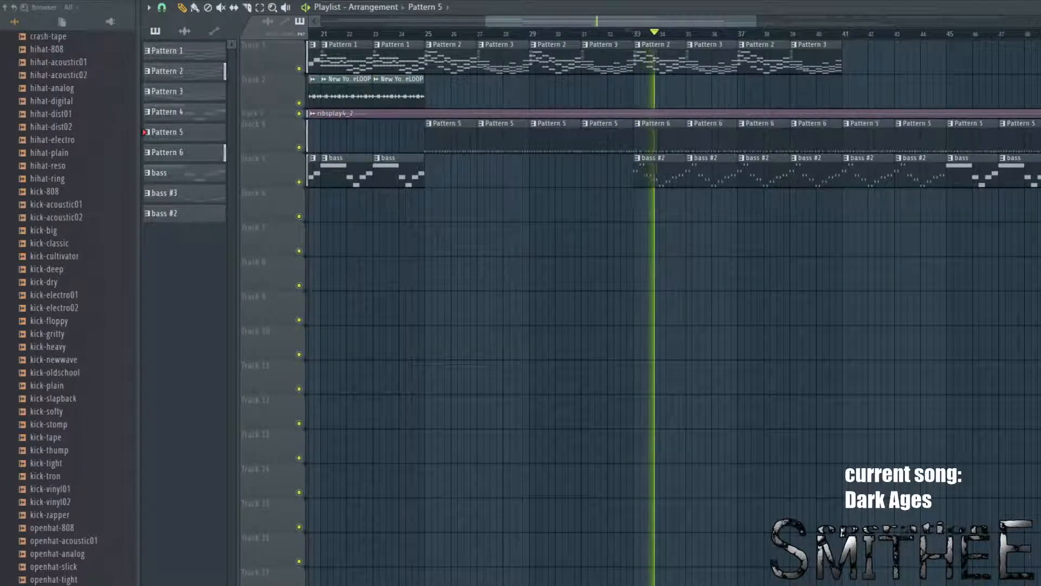
key("space")
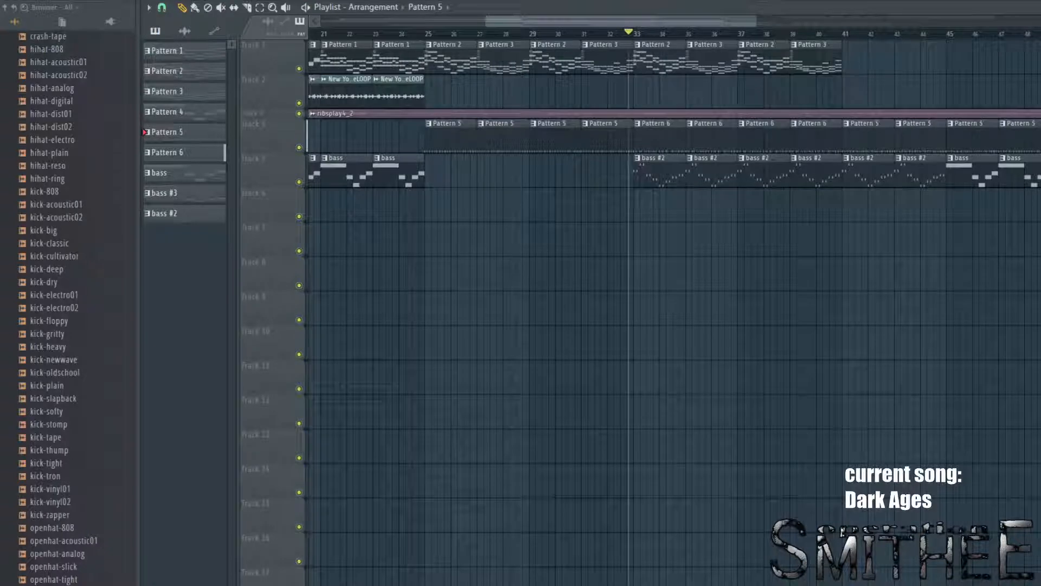
key("space")
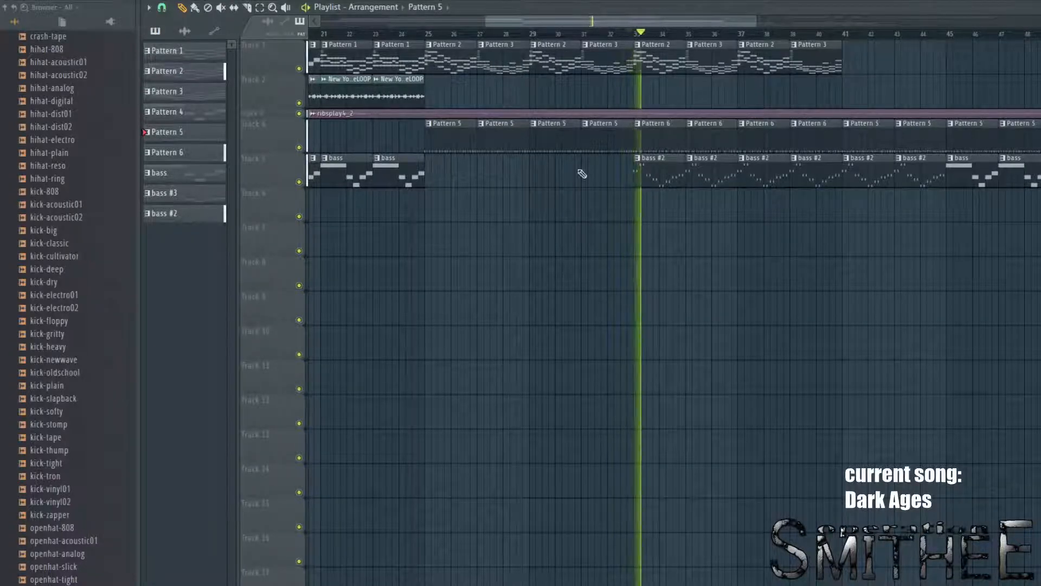
scroll(685, 205, "up", 5)
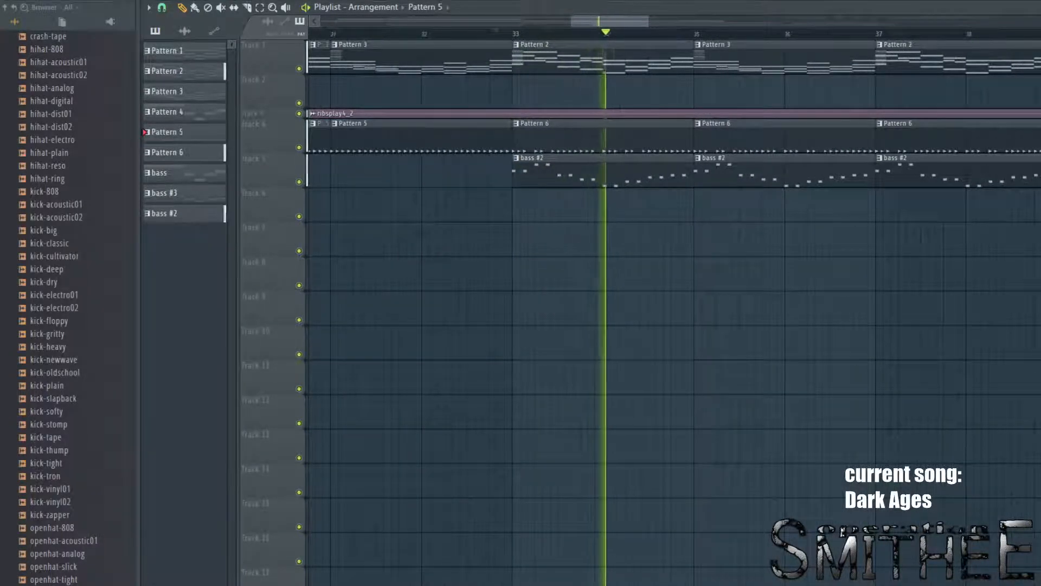
Step: Open the bass #2 clip in the piano roll, examine its Satan FM notes and audition C4, then return to the playlist
double_click(651, 162)
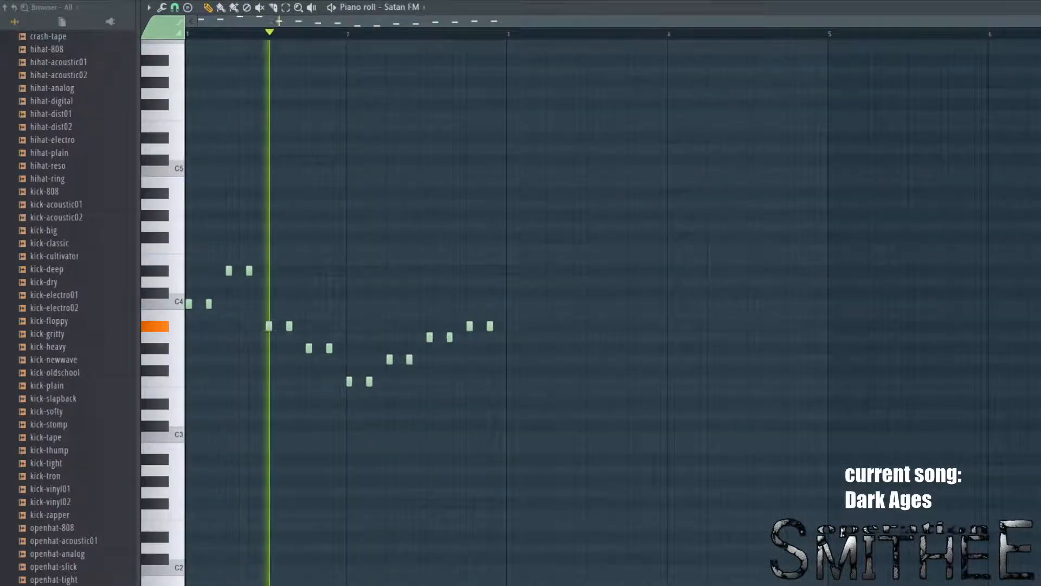
left_click(1035, 7)
double_click(645, 179)
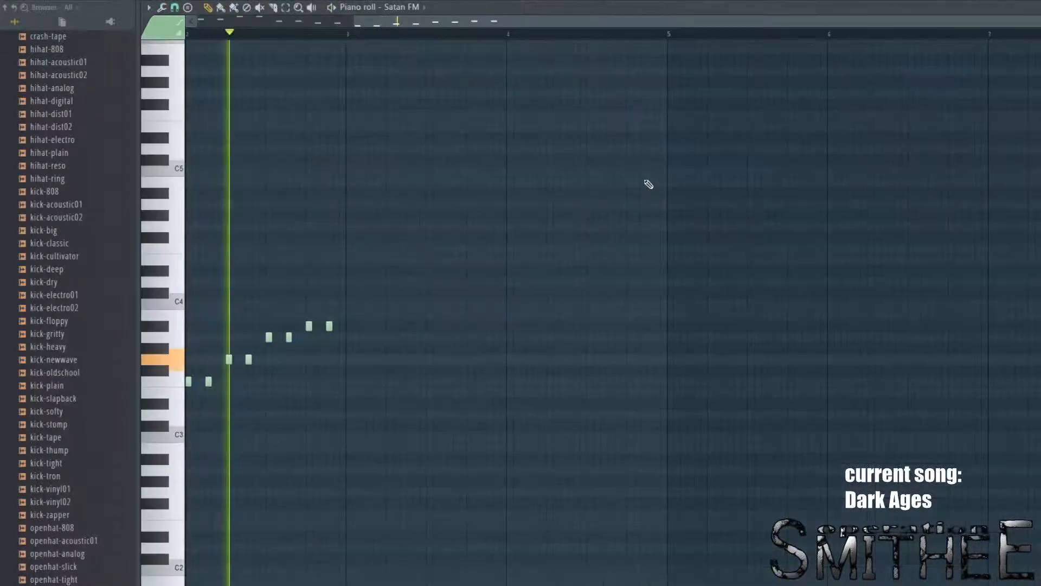
left_click_drag(648, 184, 812, 109)
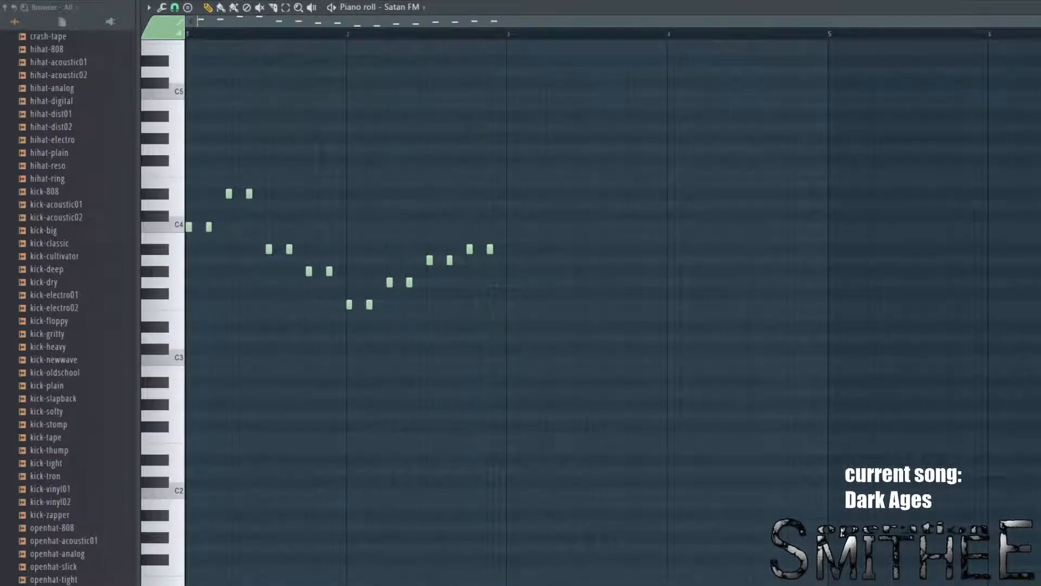
scroll(229, 158, "up", 5)
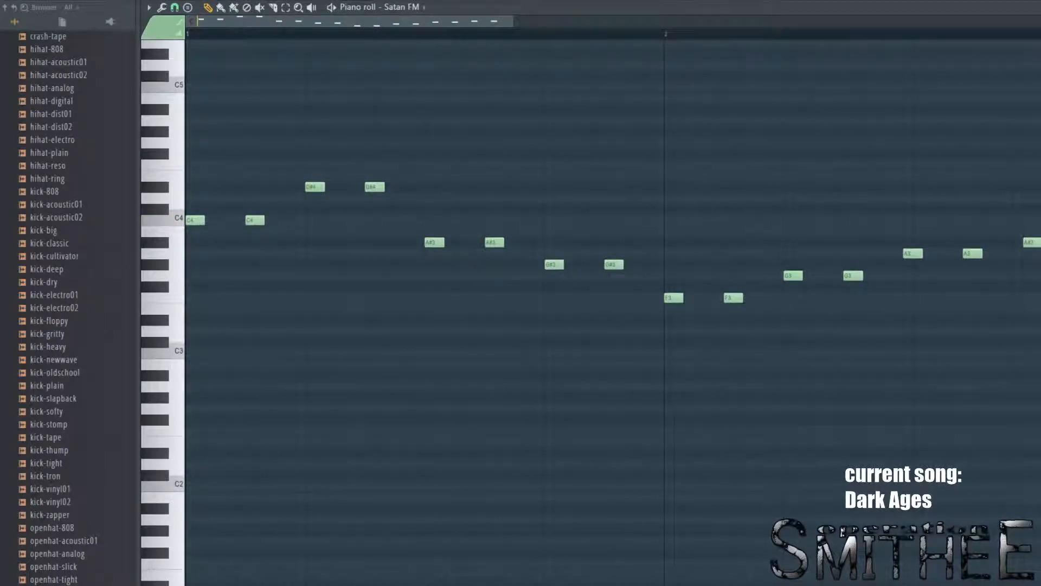
scroll(343, 231, "down", 2)
scroll(363, 328, "up", 3)
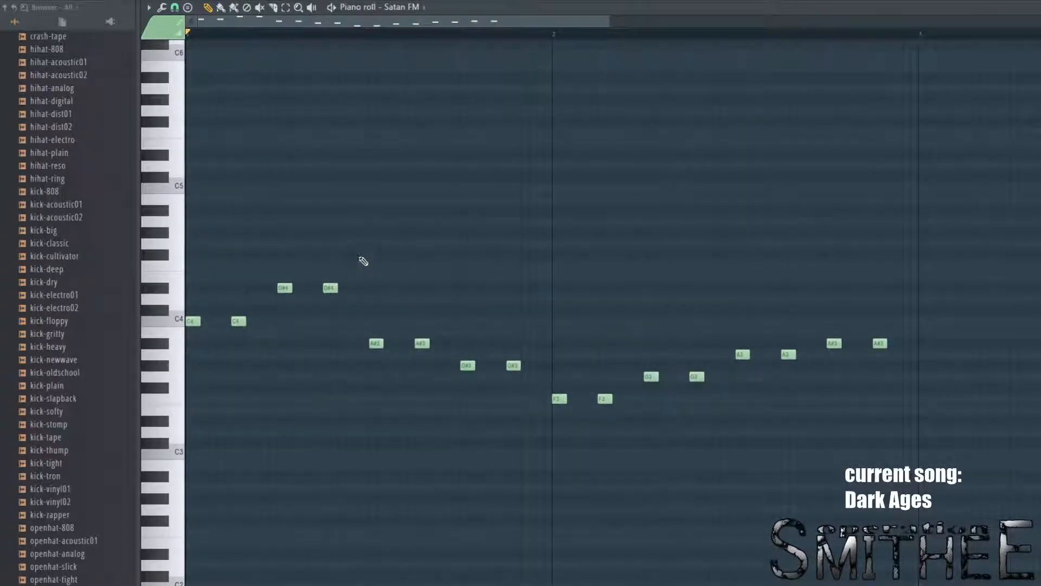
left_click(168, 323)
left_click(168, 324)
left_click_drag(610, 351, 487, 327)
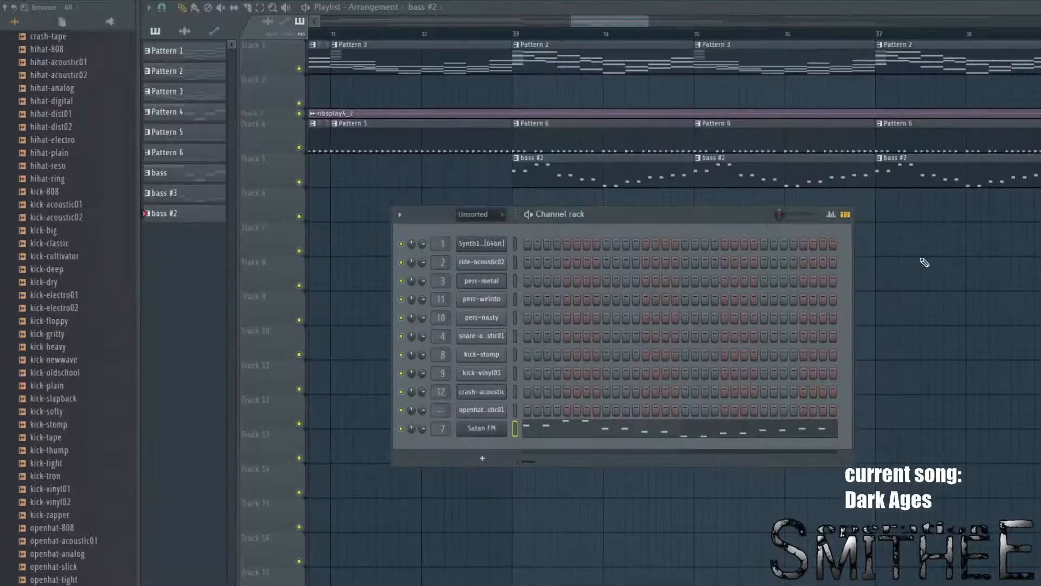
key("F6")
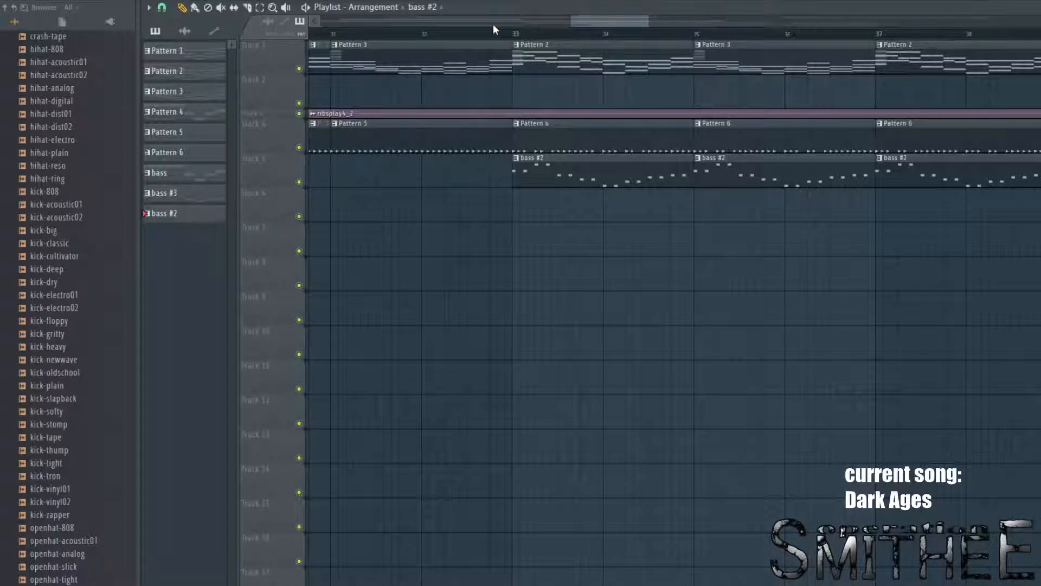
Step: Play the arrangement through the bass and bass #3 clips from about bar 45
scroll(517, 203, "down", 5)
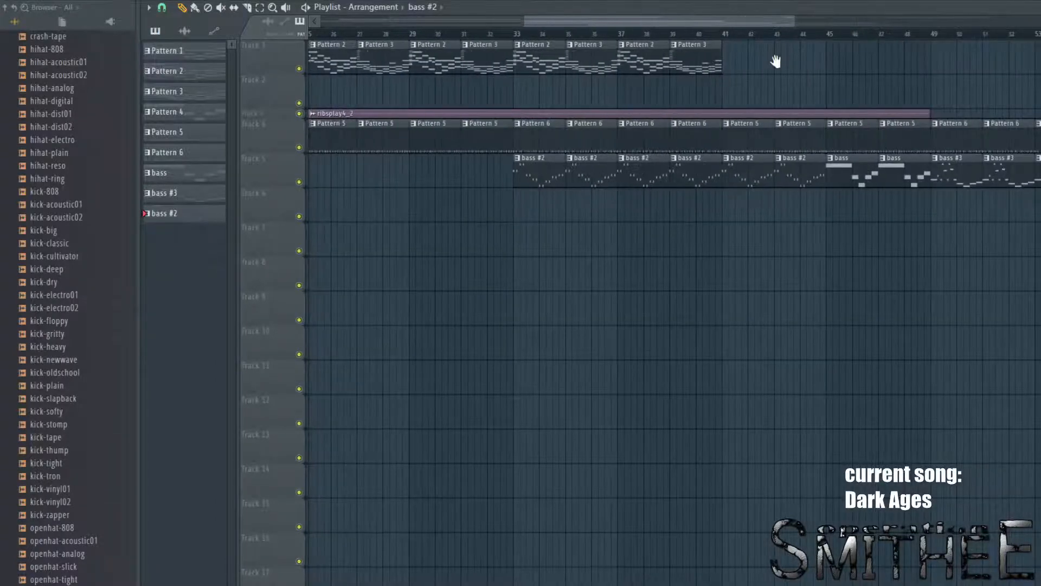
left_click_drag(776, 62, 760, 43)
key("space")
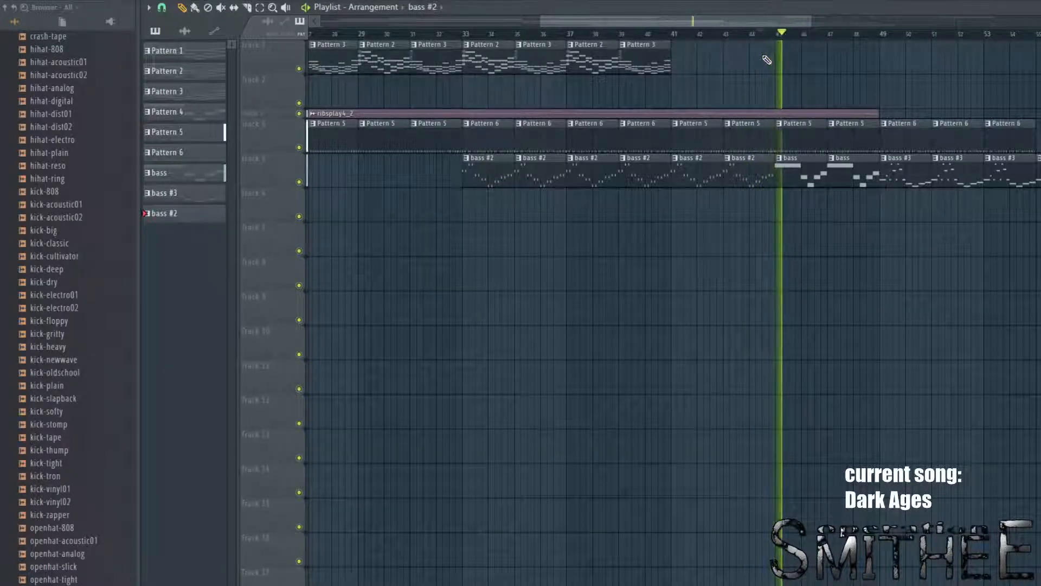
left_click_drag(817, 64, 742, 77)
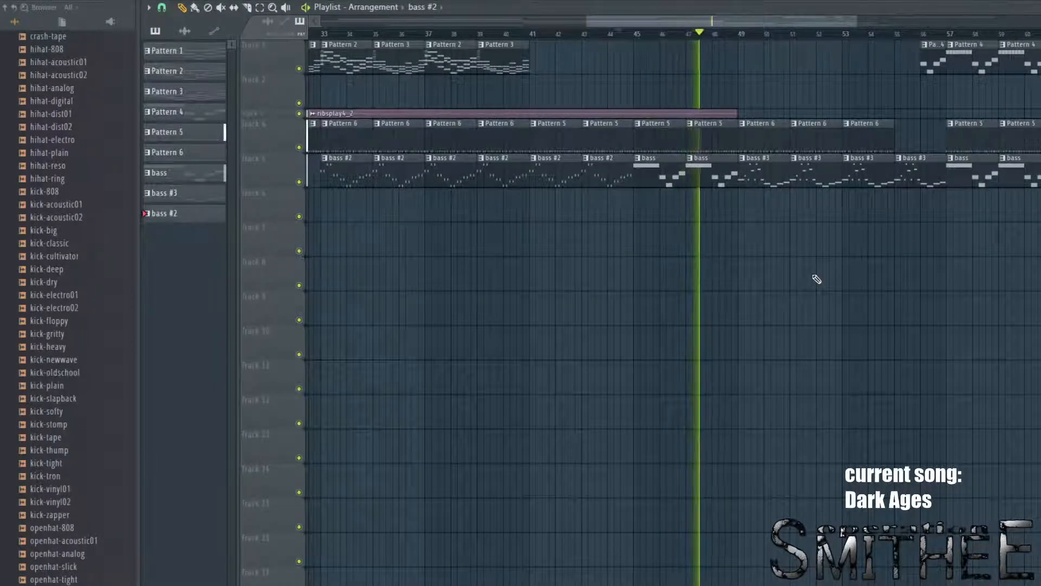
left_click_drag(816, 279, 616, 309)
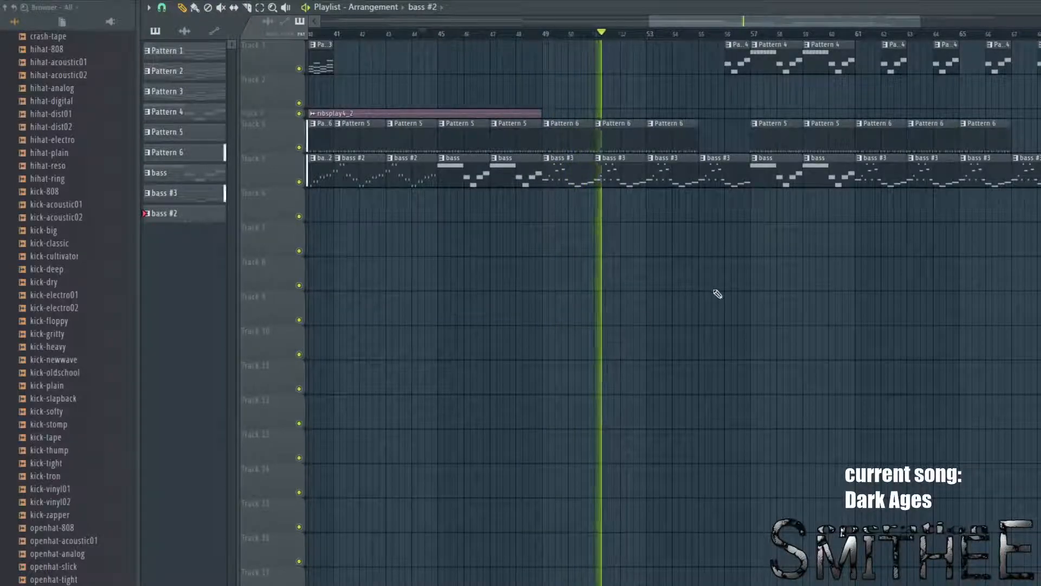
left_click_drag(799, 300, 624, 330)
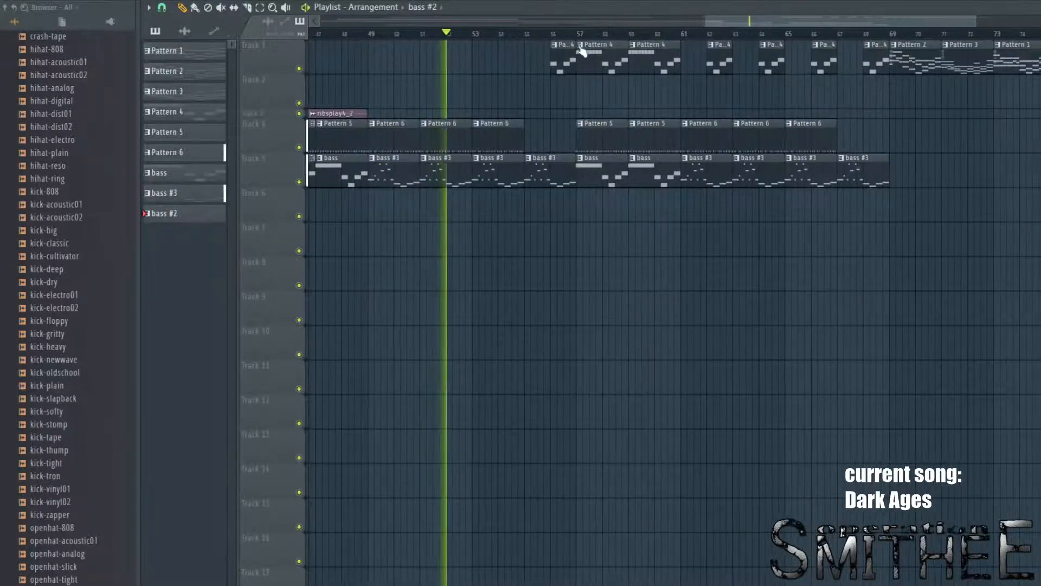
Step: Play from bar 56, skip ahead to bar 68, listen through the final Pattern 1 clips and stop playback
left_click(546, 34)
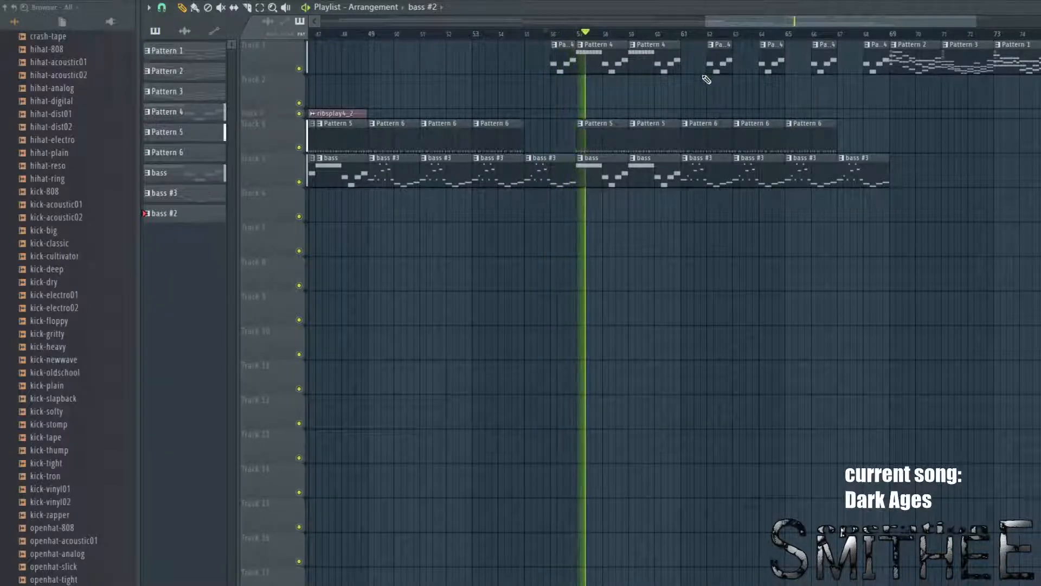
left_click(869, 35)
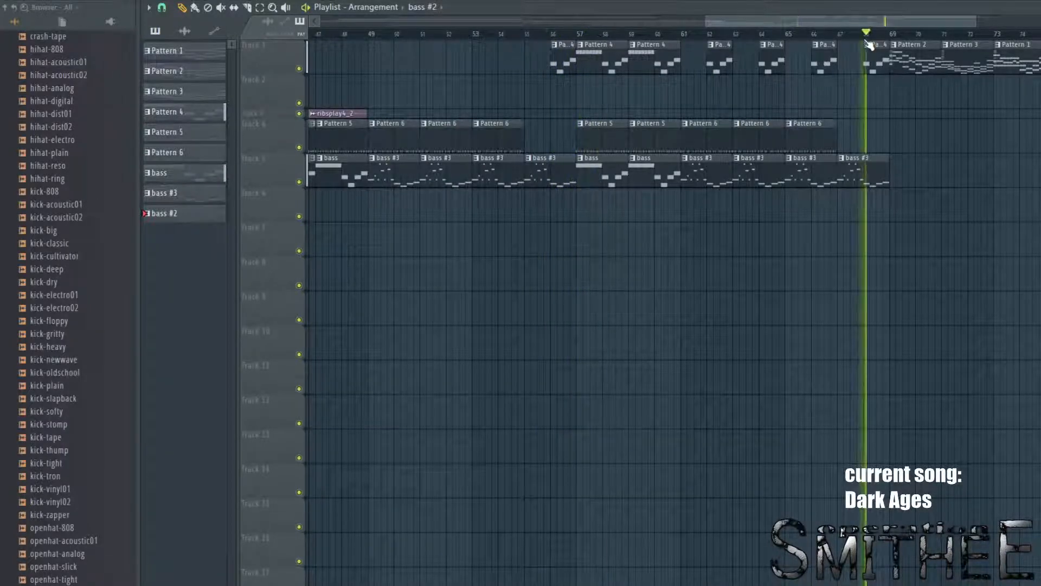
left_click_drag(907, 147, 645, 234)
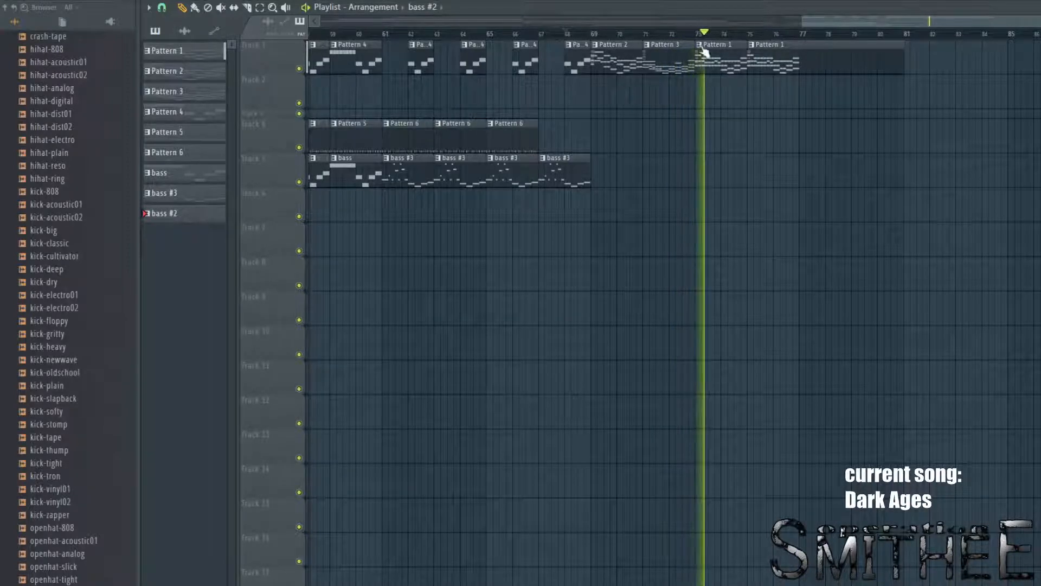
left_click_drag(670, 143, 614, 158)
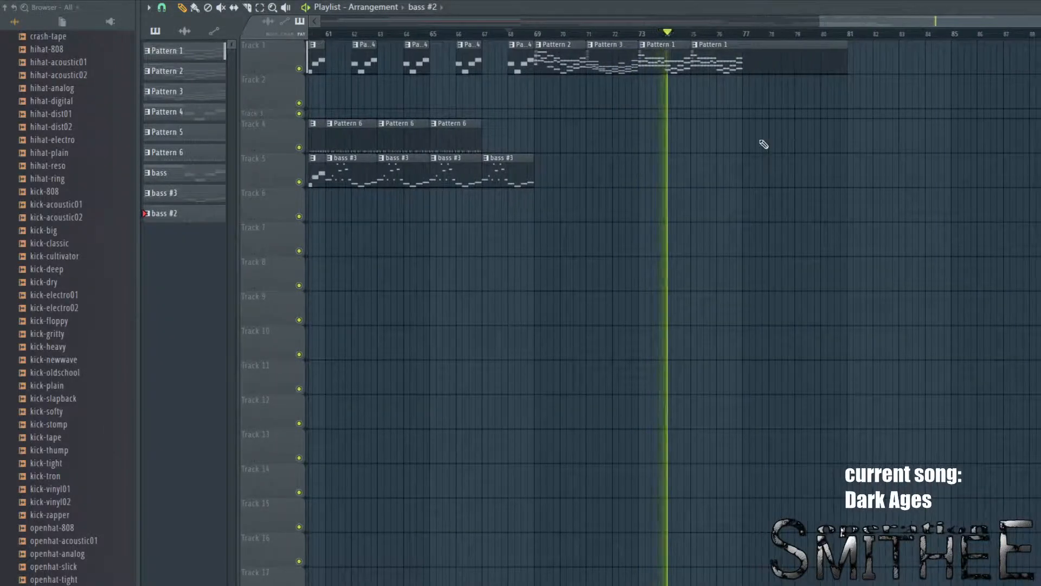
left_click_drag(755, 143, 723, 154)
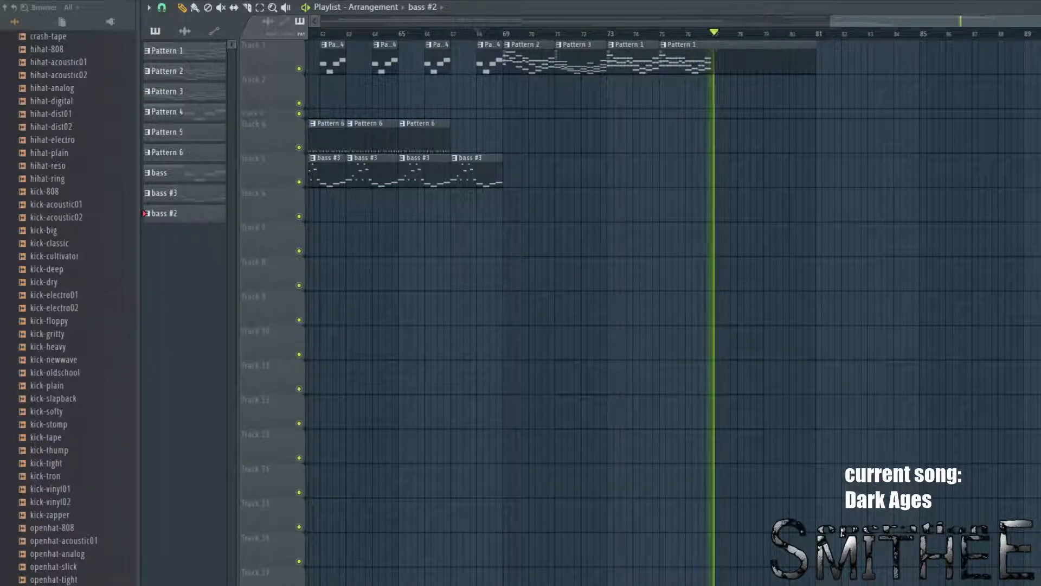
key("space")
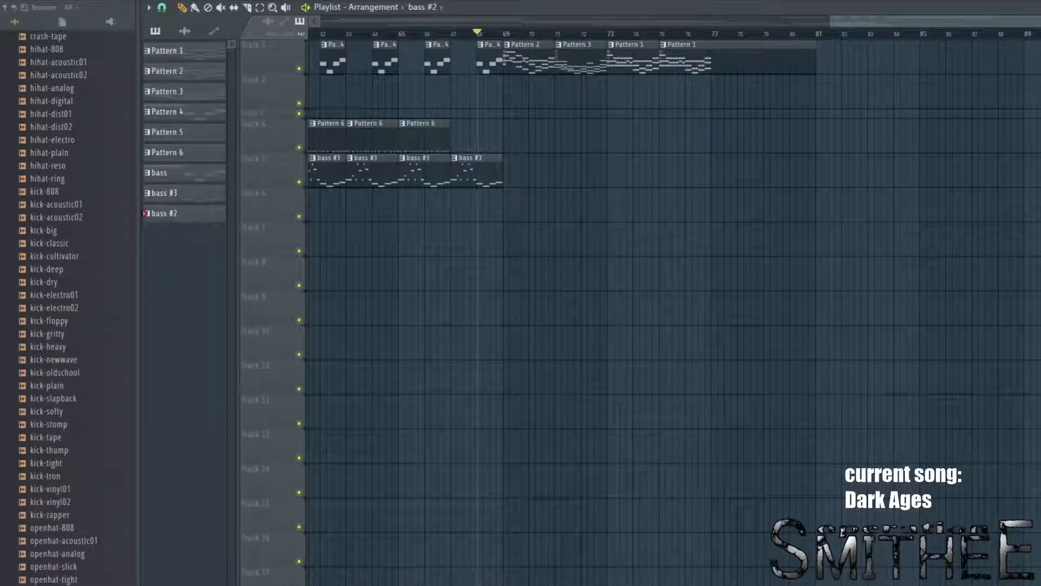
Step: Review the song's overall clip layout back to bar 1
left_click_drag(720, 281, 970, 356)
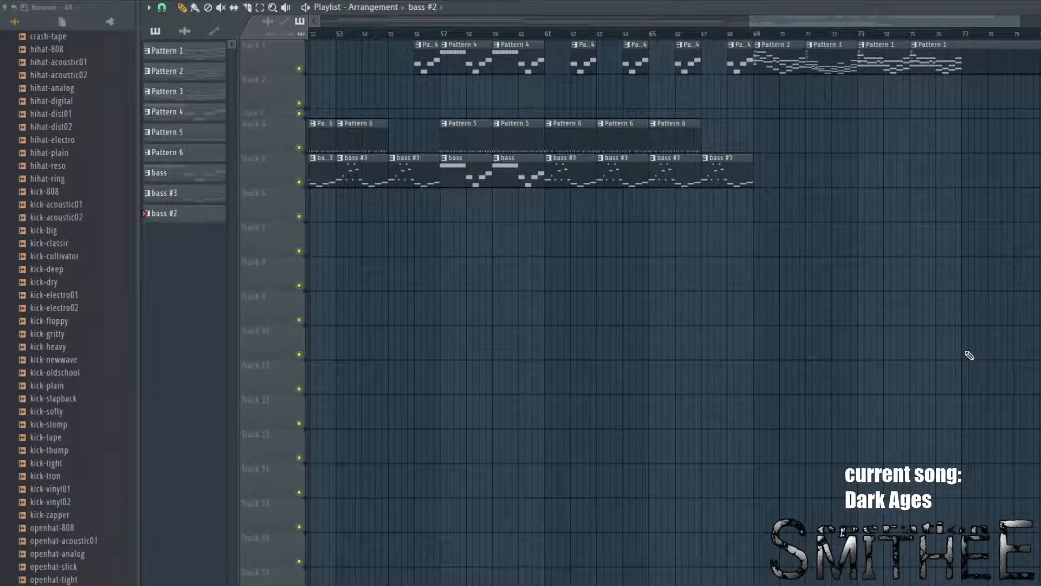
scroll(969, 356, "down", 2)
left_click_drag(740, 345, 1028, 393)
scroll(906, 374, "down", 2)
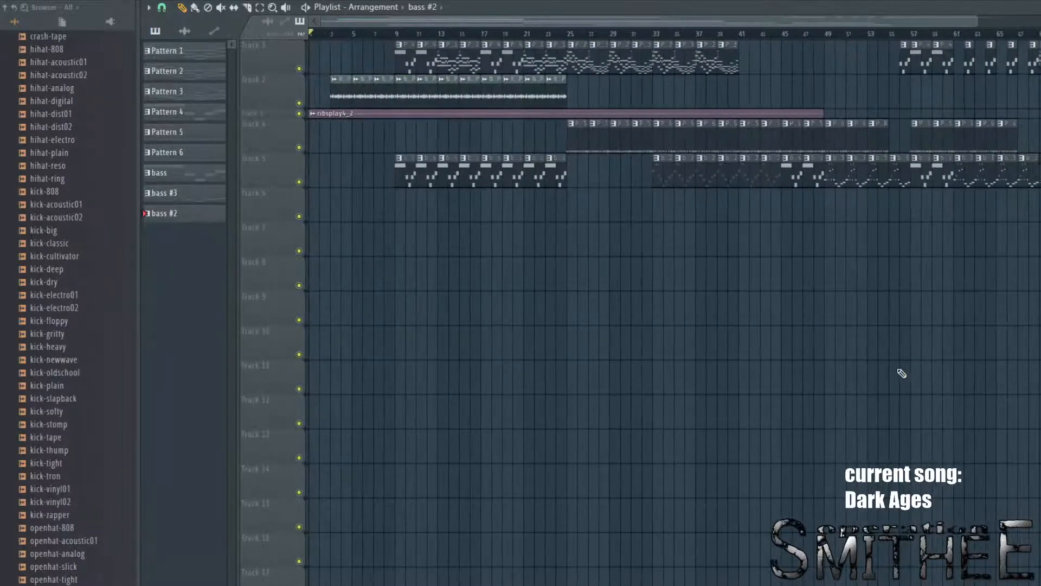
scroll(901, 373, "down", 1)
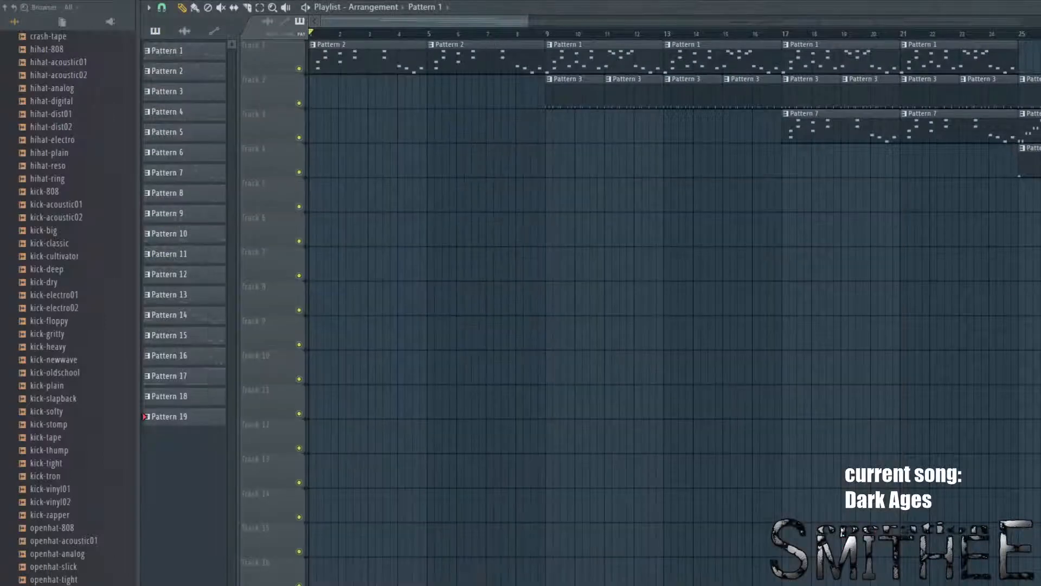
Step: Play the Intuition arrangement from bar 1 through the Pattern 7 clips and stop playback
key("space")
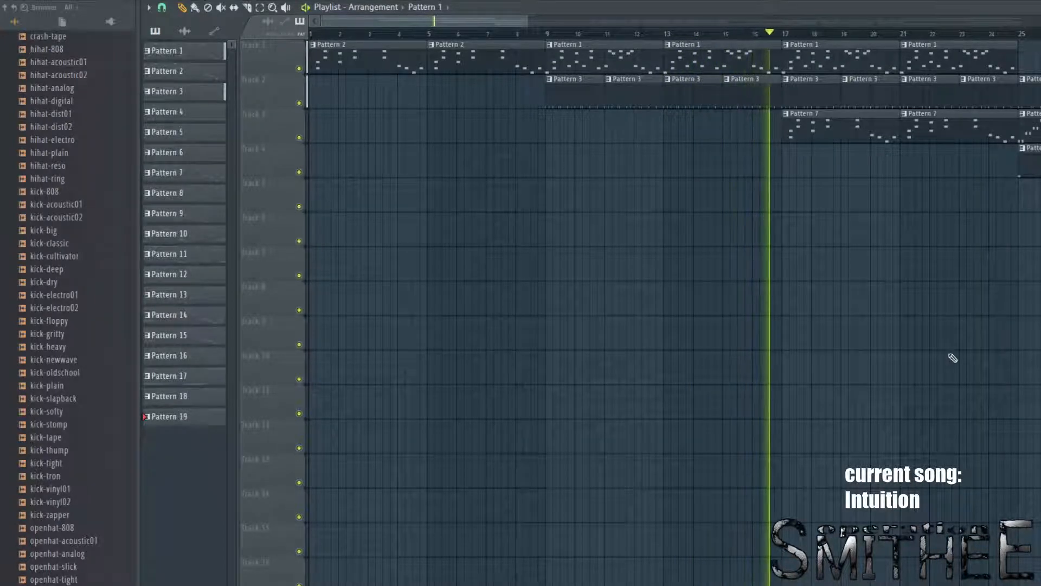
scroll(851, 342, "down", 5)
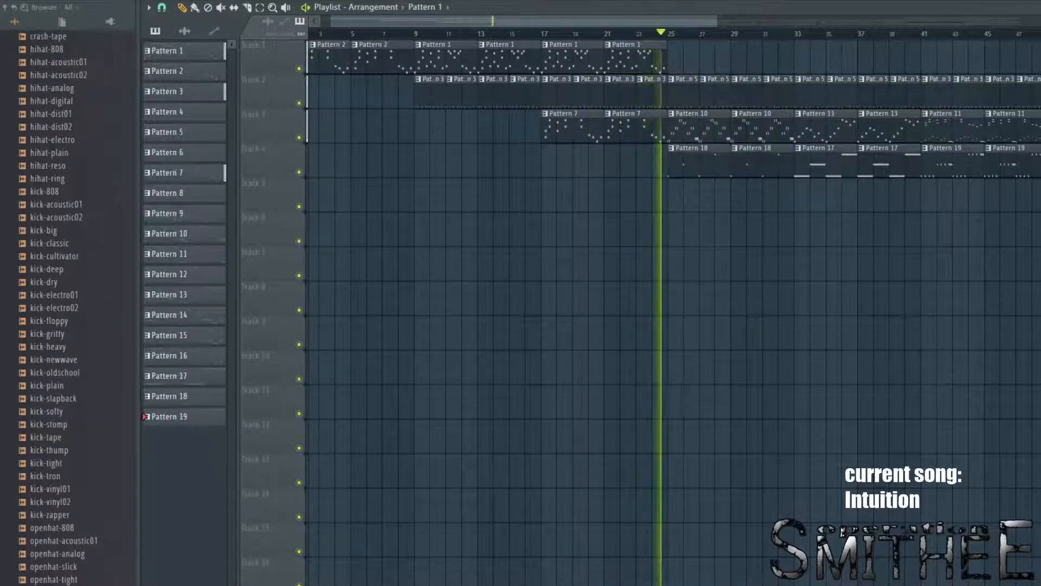
key("space")
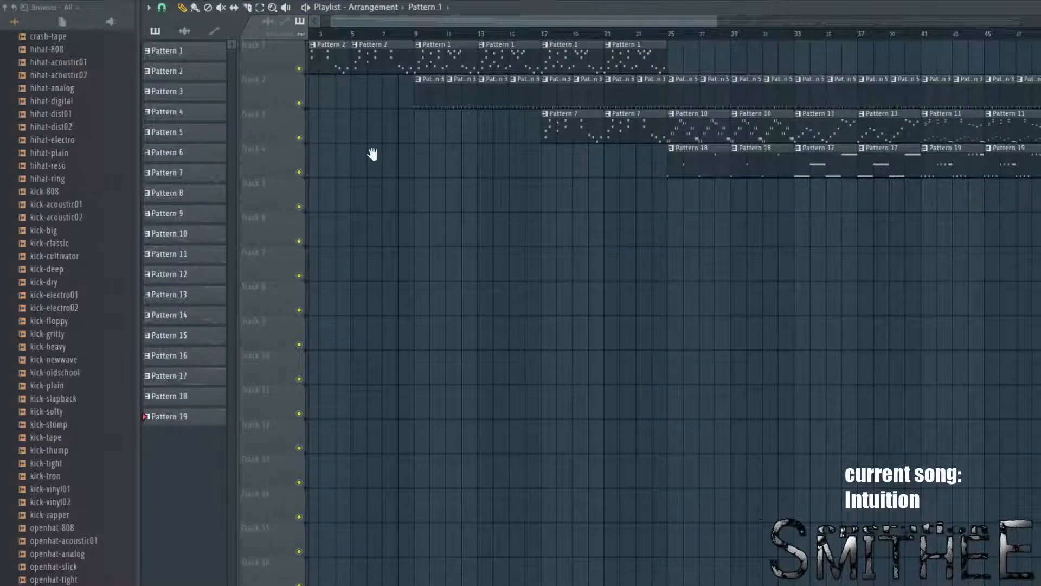
Step: Show the channel rack and inspect the synthshot13 channel's sample settings and waveform
key("F6")
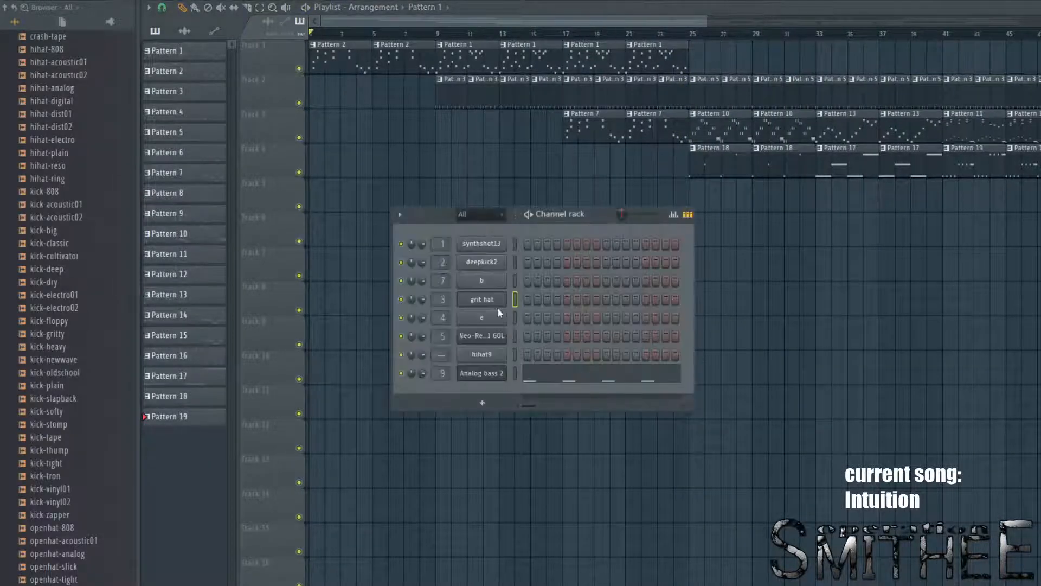
left_click(488, 245)
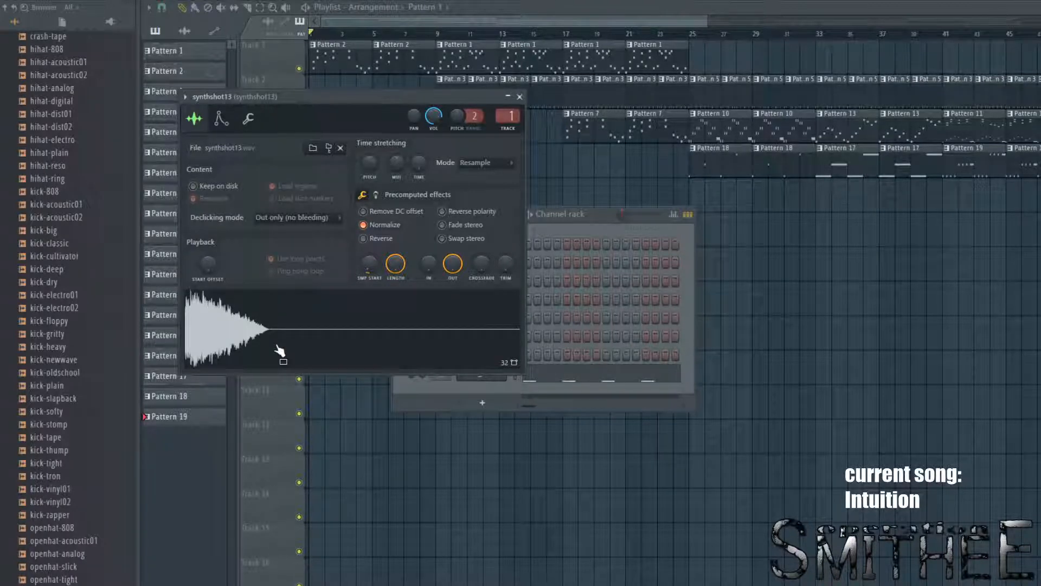
left_click(520, 96)
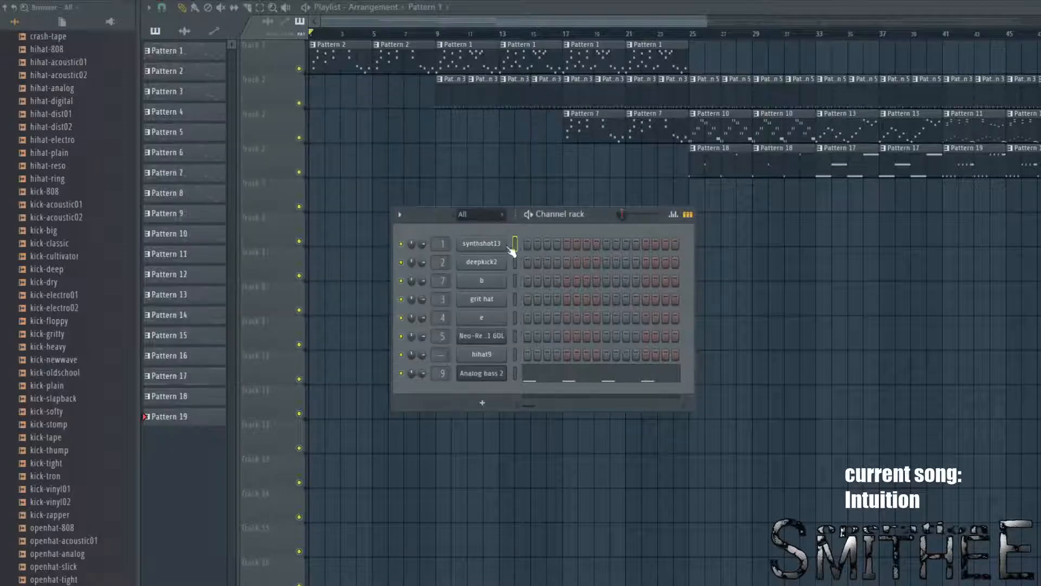
Step: Open the deepkick2 channel's sample settings and look through the samples in the Free SFX Vol.1 folder
left_click(493, 261)
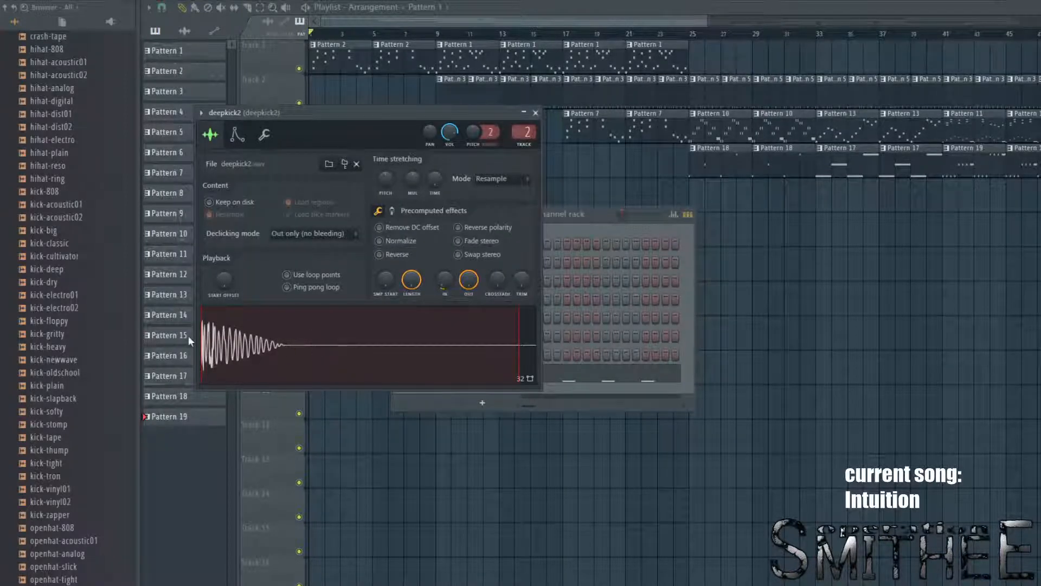
scroll(103, 295, "up", 10)
left_click(98, 279)
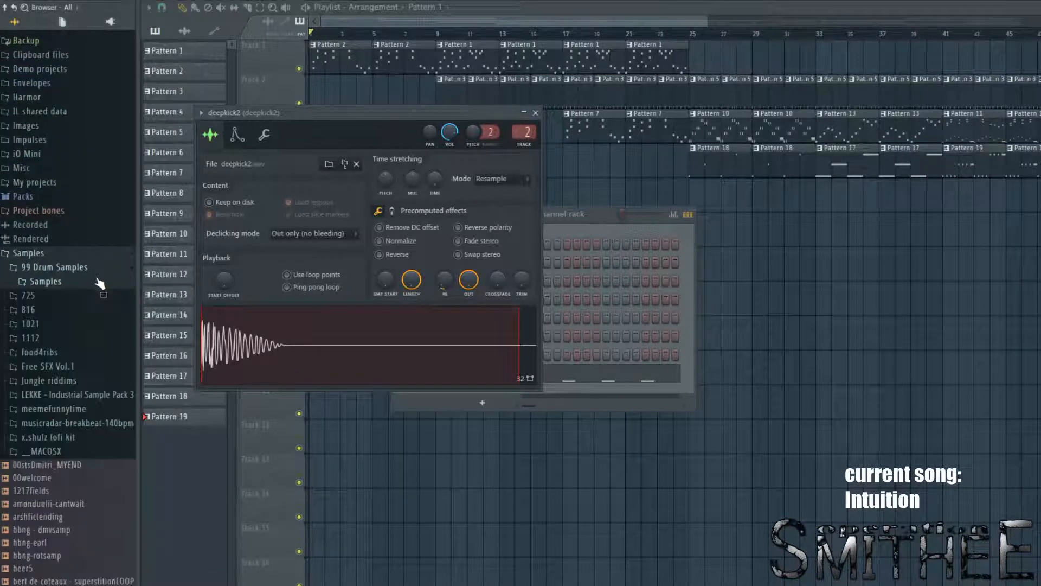
left_click(67, 367)
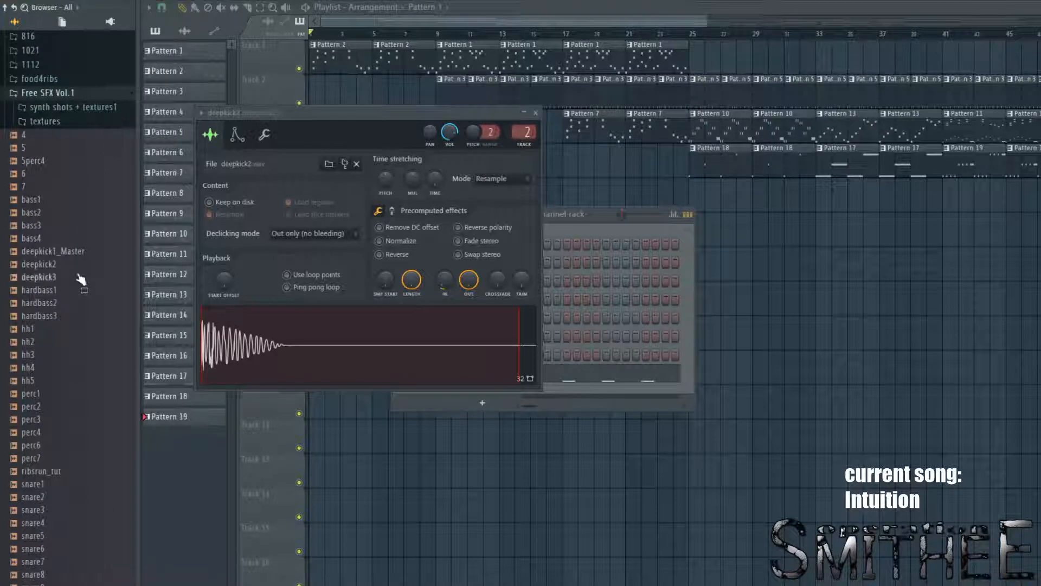
scroll(75, 418, "down", 5)
scroll(90, 180, "up", 2)
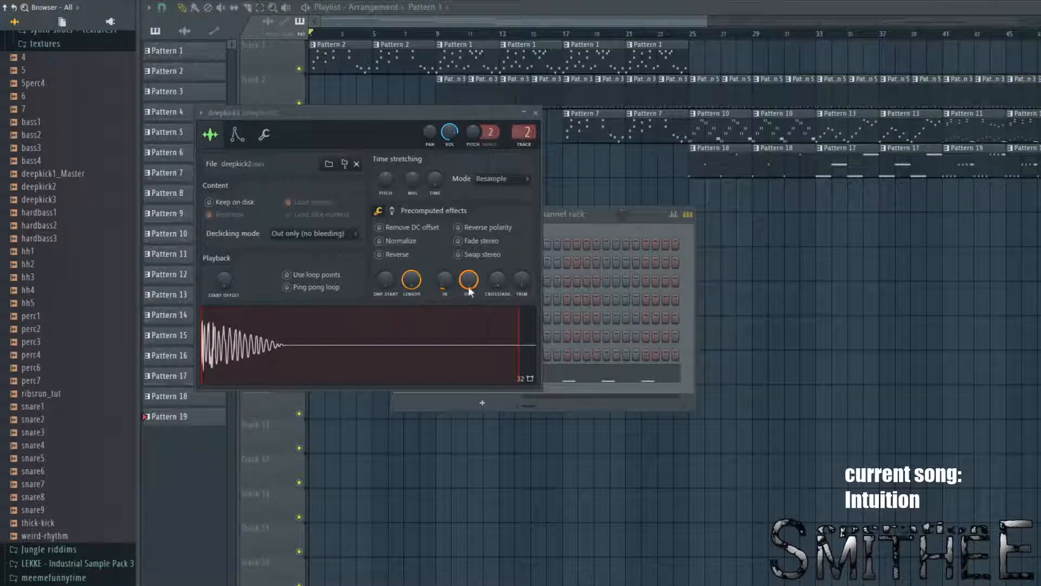
Step: Close the deepkick2 channel's sample settings and look through the drum sounds in the 99 Drum Samples folder
mouse_move(474, 286)
left_mouse_down()
mouse_move(474, 374)
mouse_move(474, 304)
left_mouse_up()
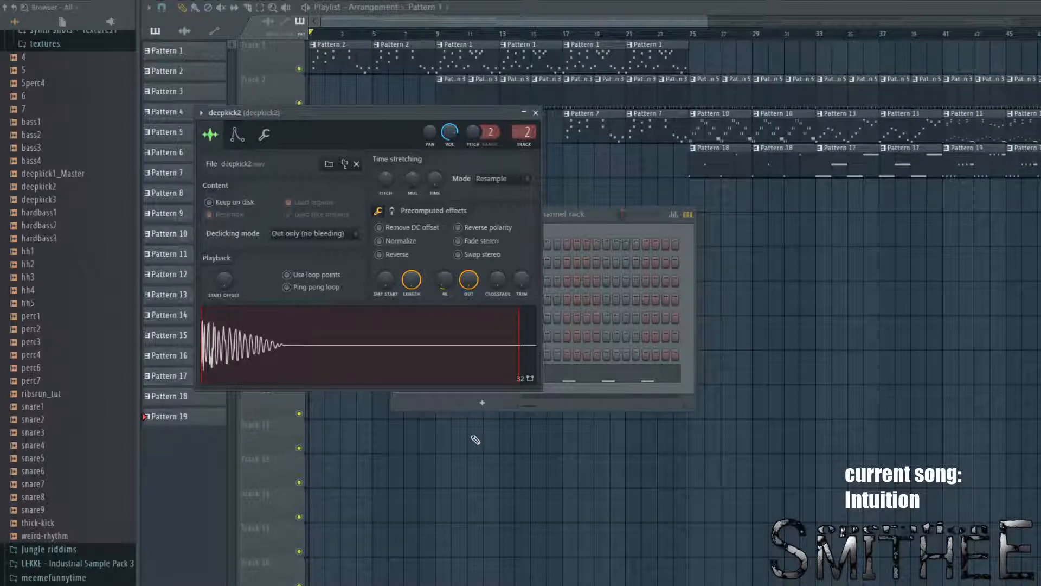
left_click(536, 112)
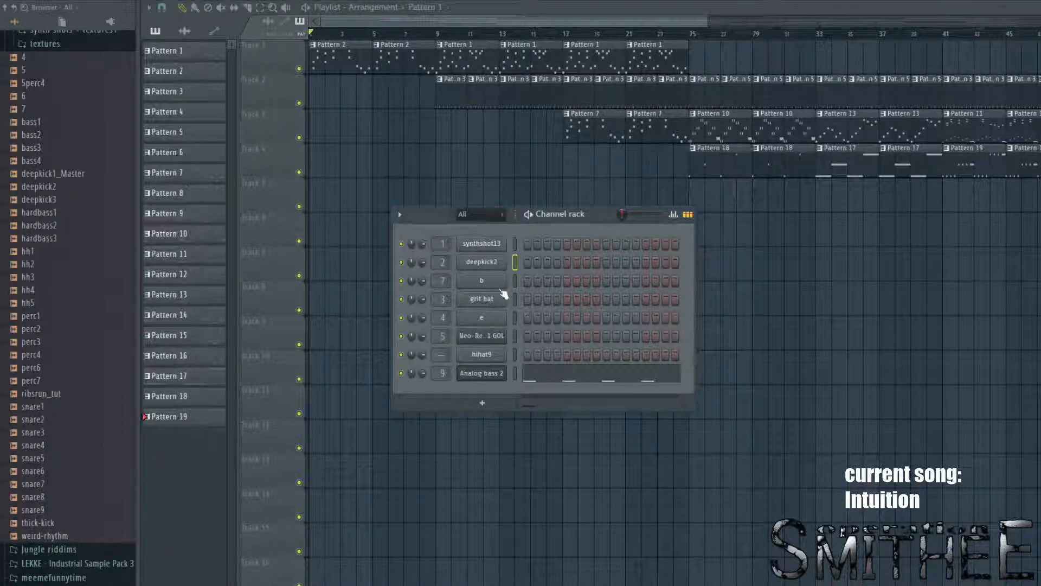
scroll(67, 247, "up", 5)
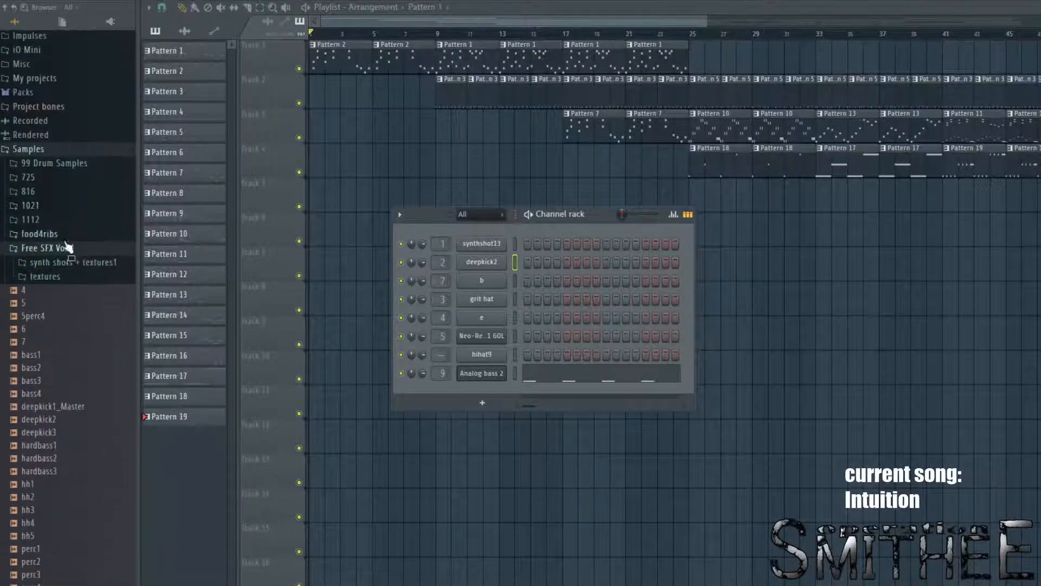
left_click(105, 164)
left_click(86, 181)
scroll(86, 202, "down", 20)
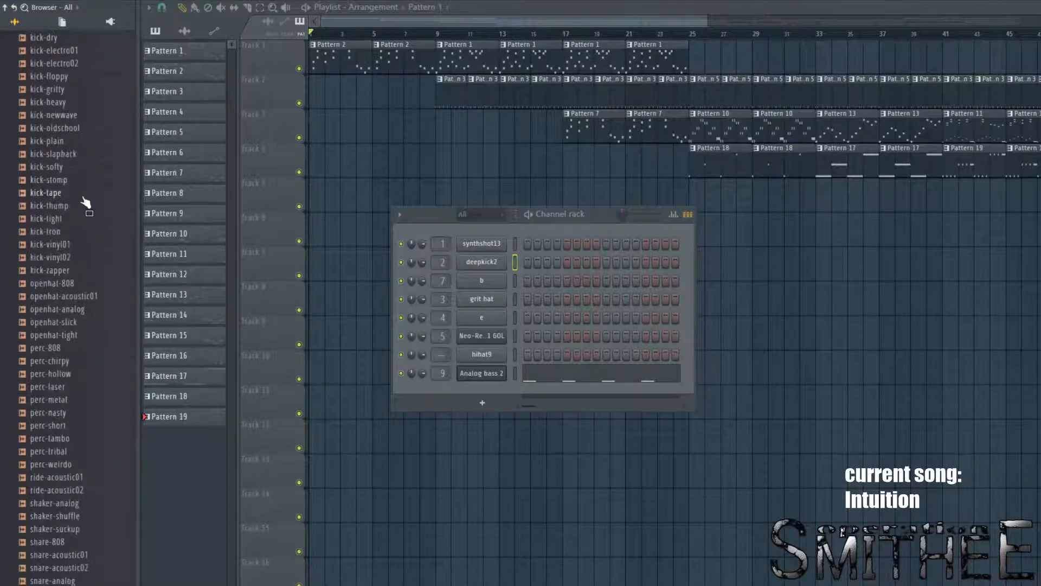
scroll(86, 203, "up", 20)
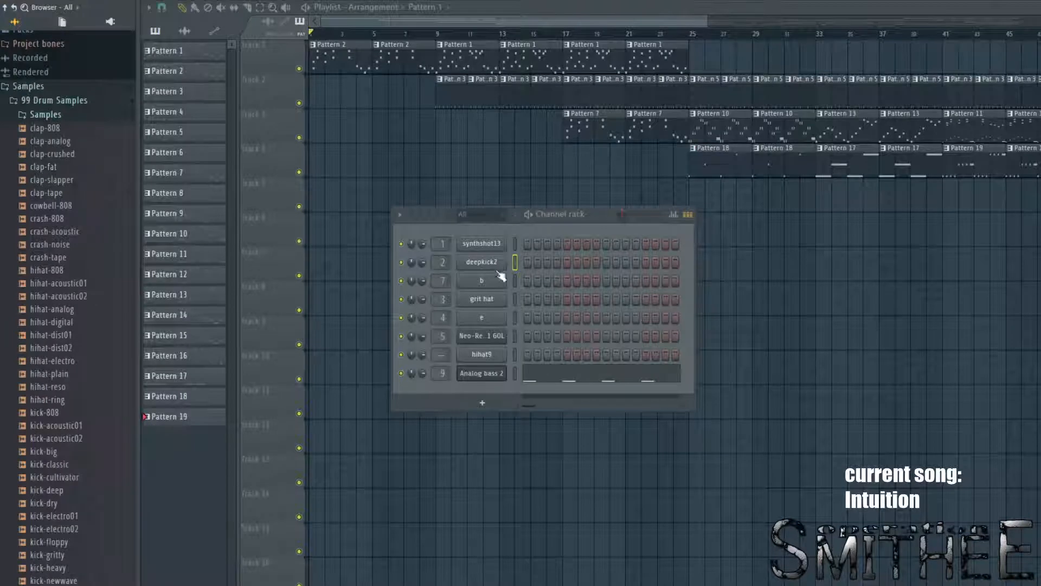
scroll(101, 189, "down", 10)
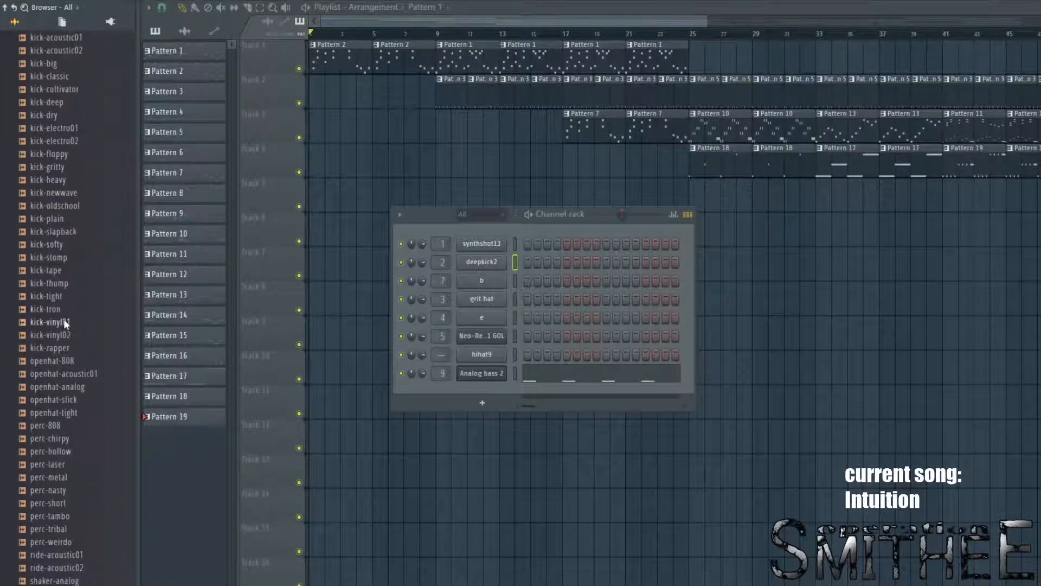
scroll(60, 271, "up", 10)
left_click(75, 102)
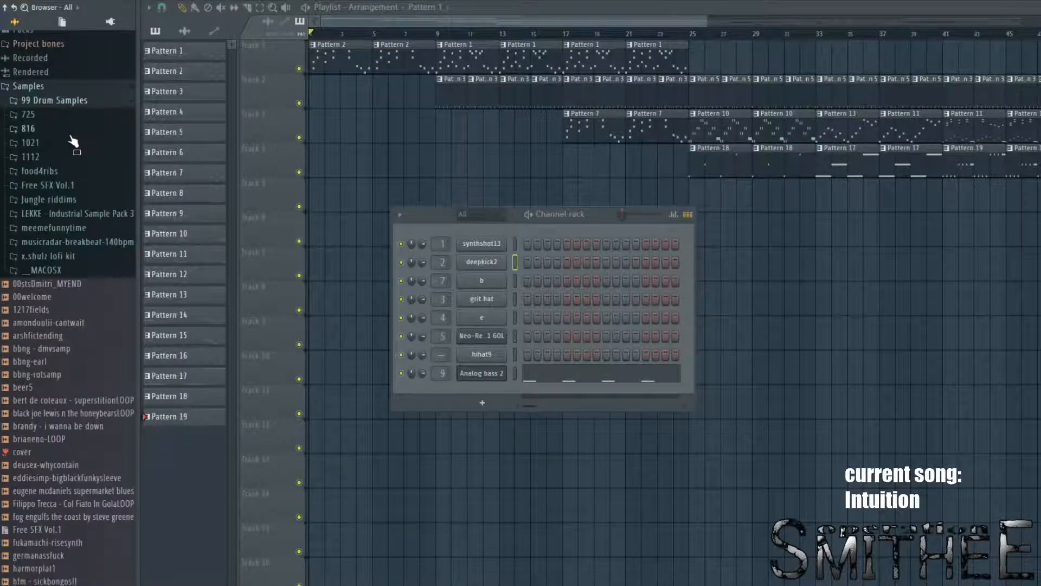
Step: Look through the kicks folder of the x.shulz lofi kit and hide the channel rack
left_click(104, 257)
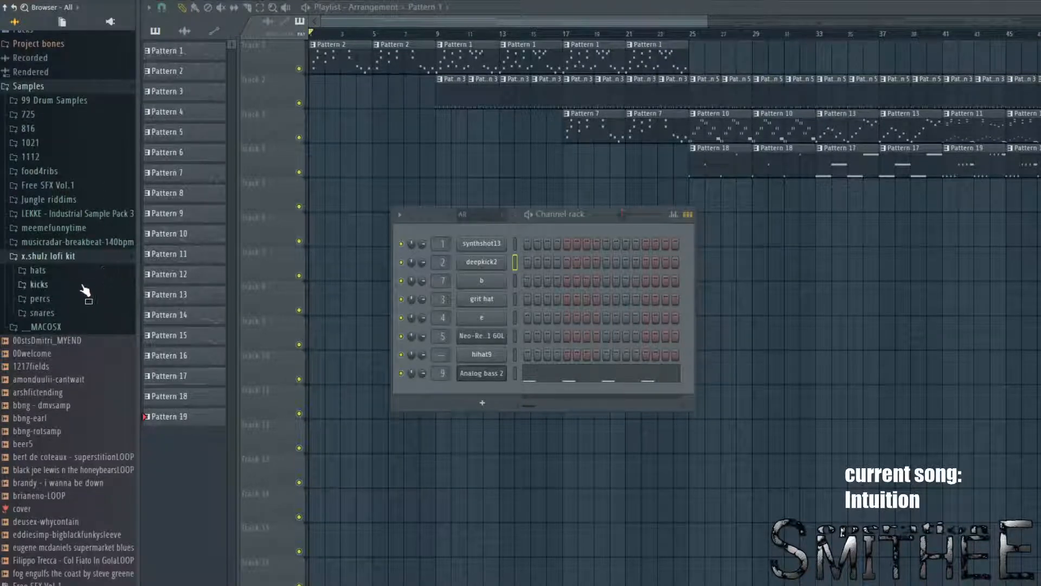
left_click(48, 283)
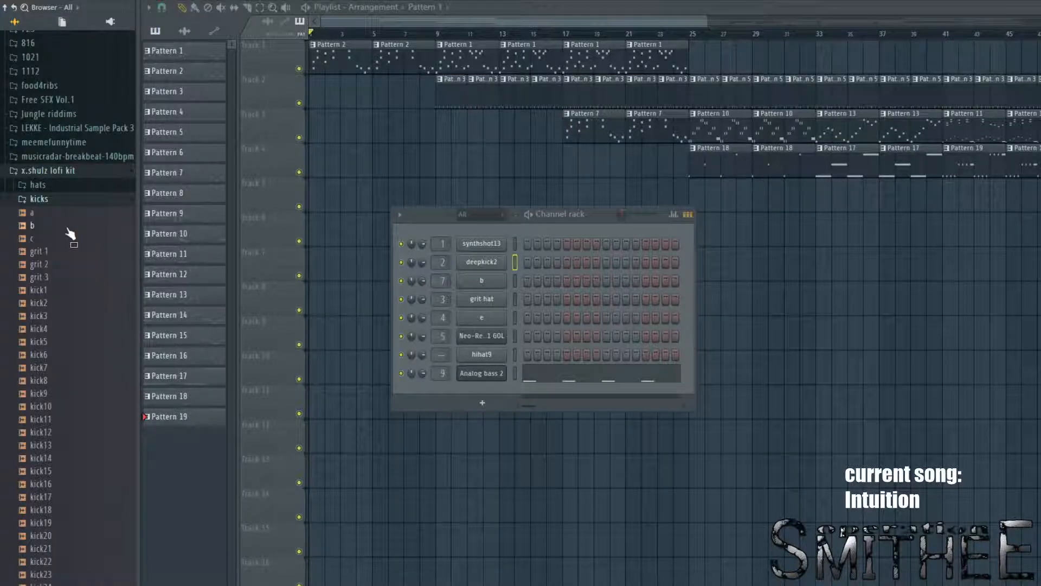
scroll(21, 203, "down", 12)
scroll(20, 201, "up", 10)
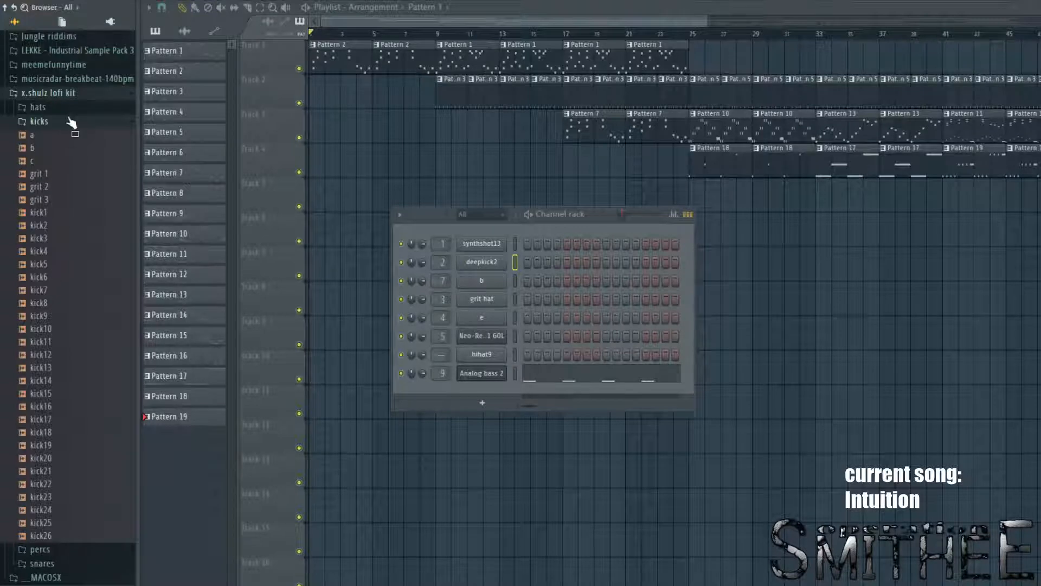
key("F6")
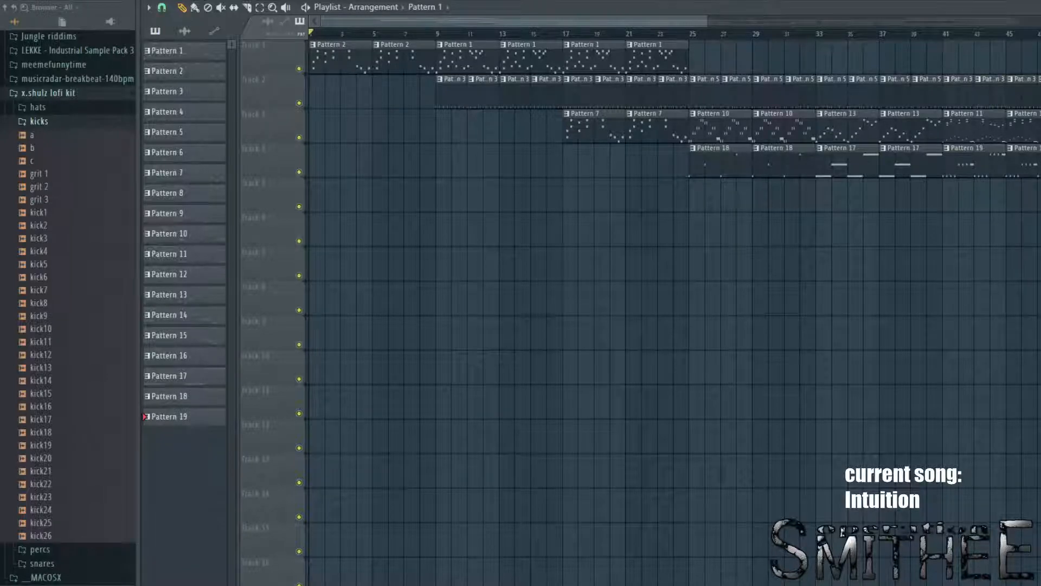
Step: Play the arrangement's opening briefly, then play Pattern 2's synthshot13 notes in the piano roll and return to the playlist
key("space")
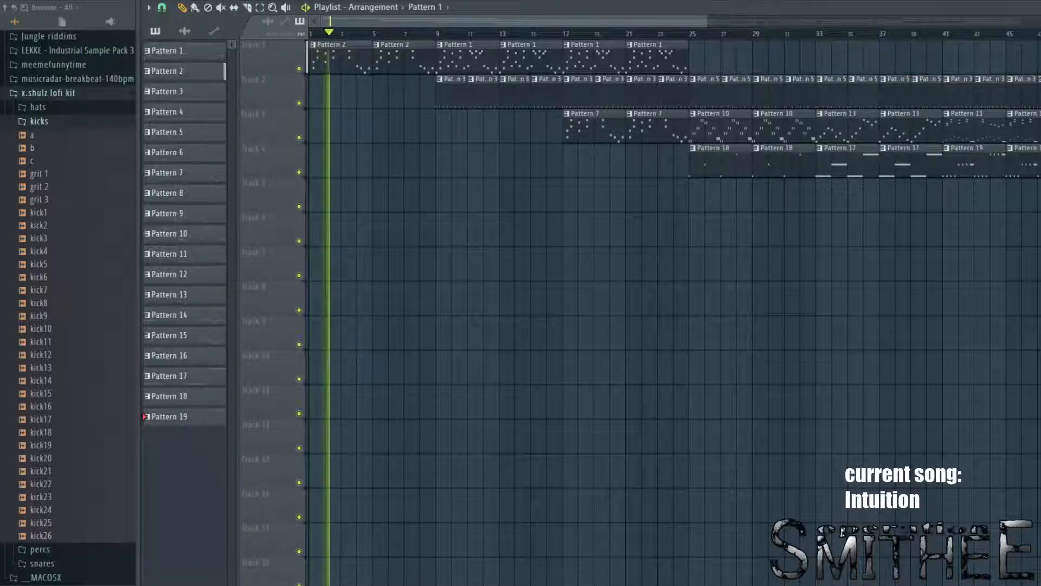
key("space")
double_click(322, 48)
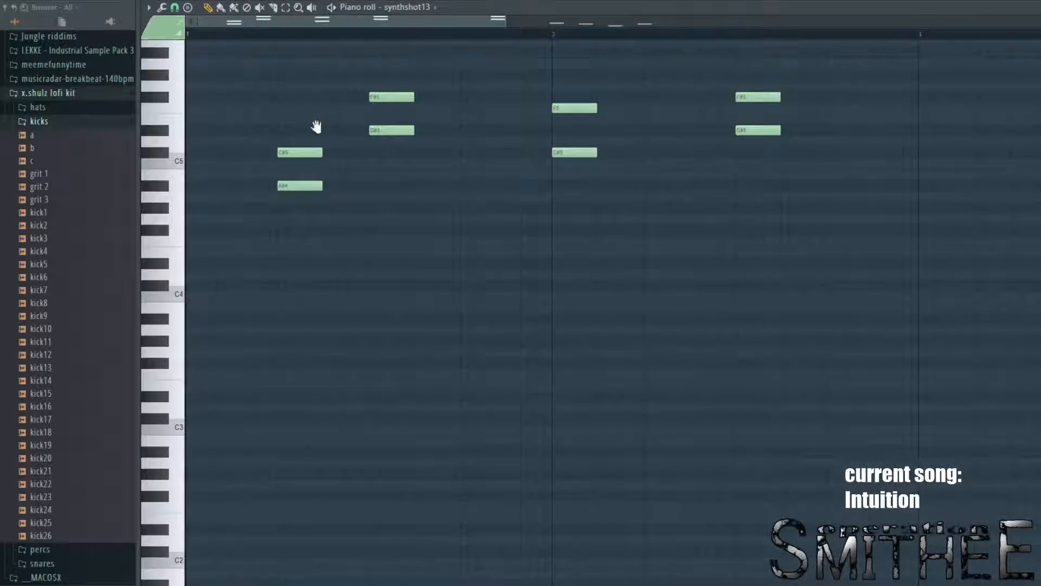
scroll(538, 198, "up", 4)
key("space")
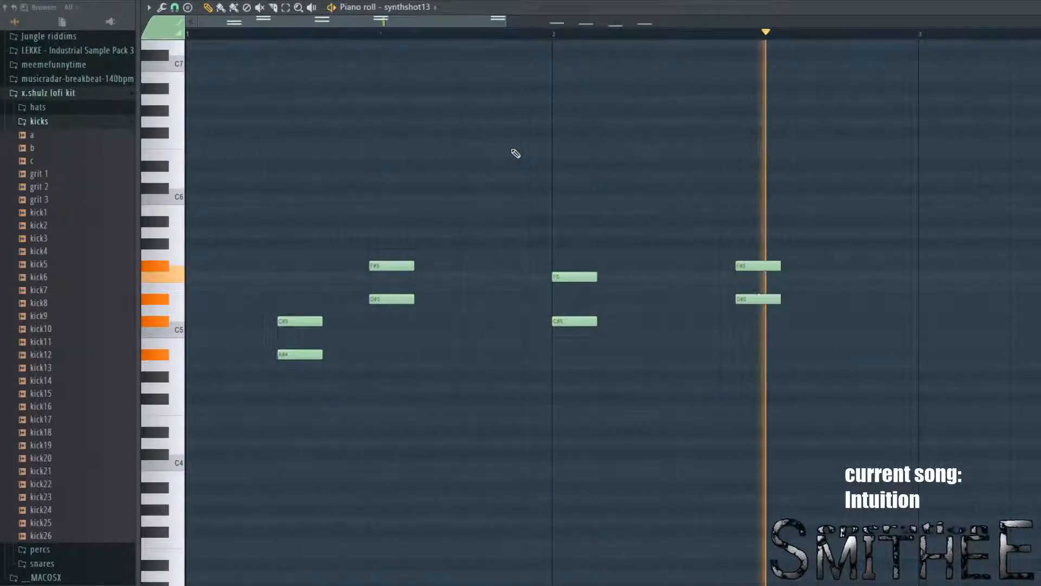
scroll(516, 154, "down", 4)
key("Escape")
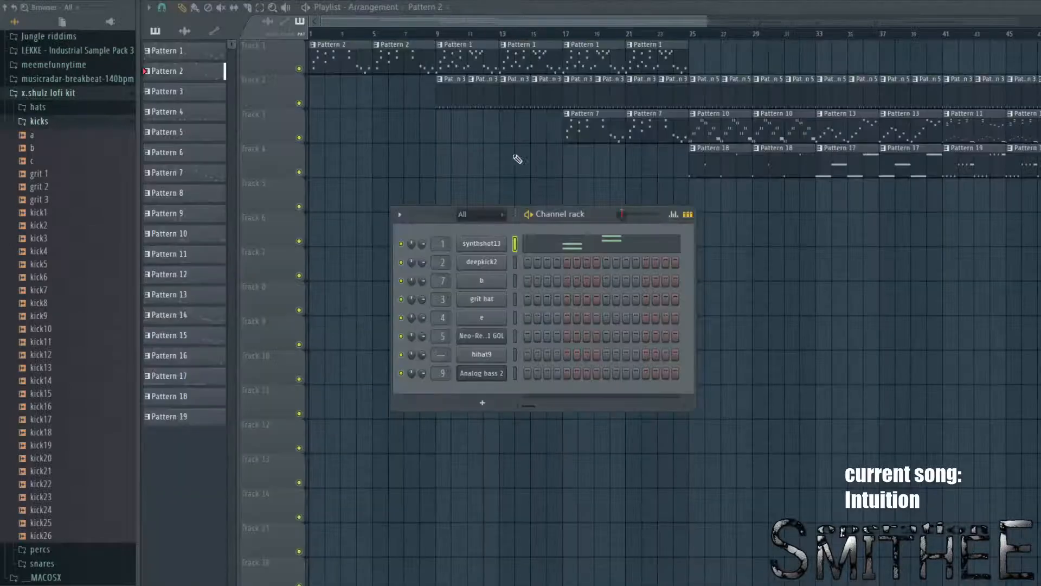
key("Escape")
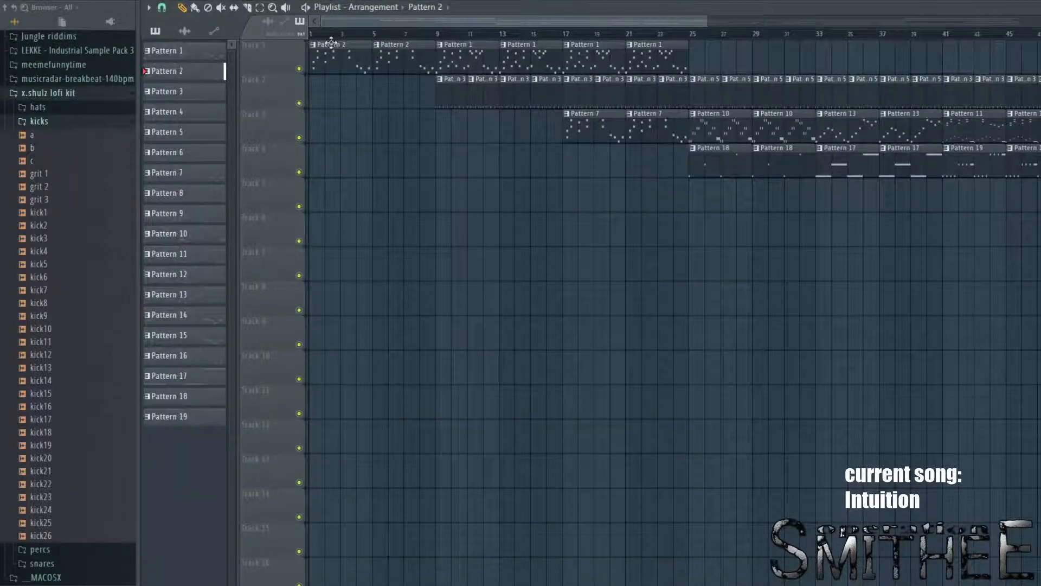
Step: Inspect Pattern 1's synthshot13 notes in the piano roll and return to the playlist
scroll(347, 46, "up", 4)
double_click(612, 46)
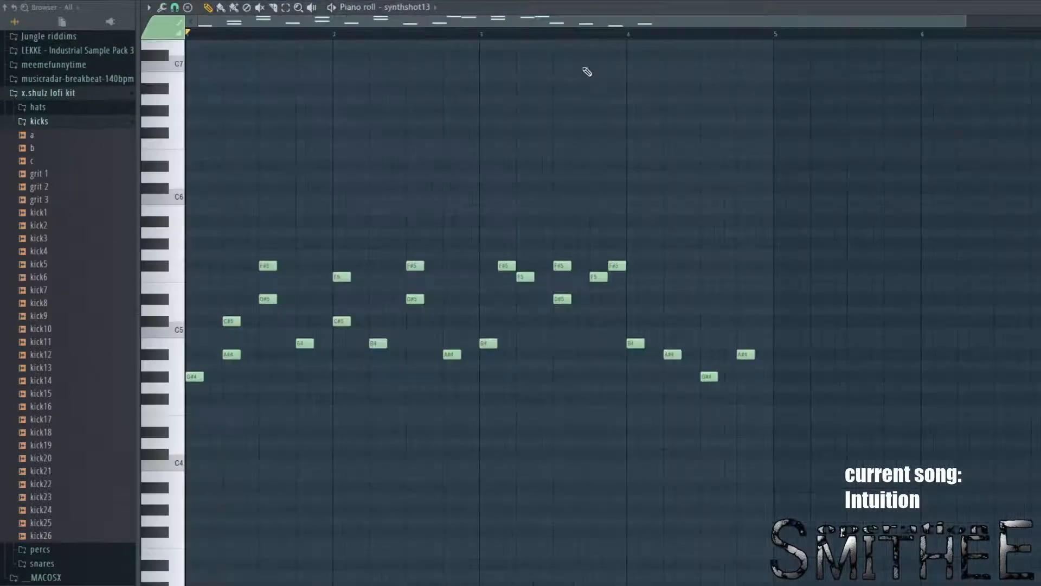
scroll(575, 76, "down", 2)
key("space")
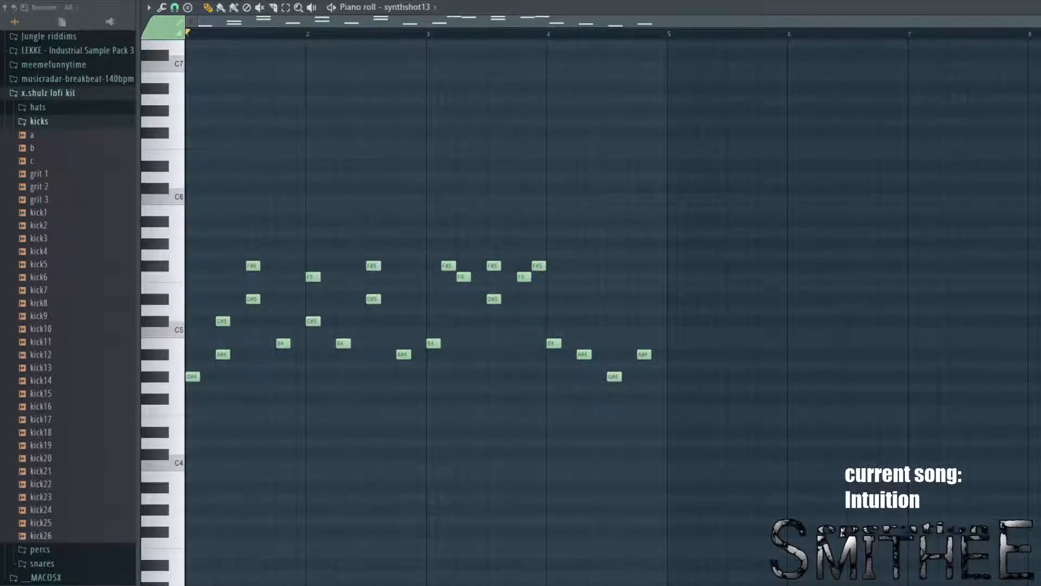
key("F7")
key("F6")
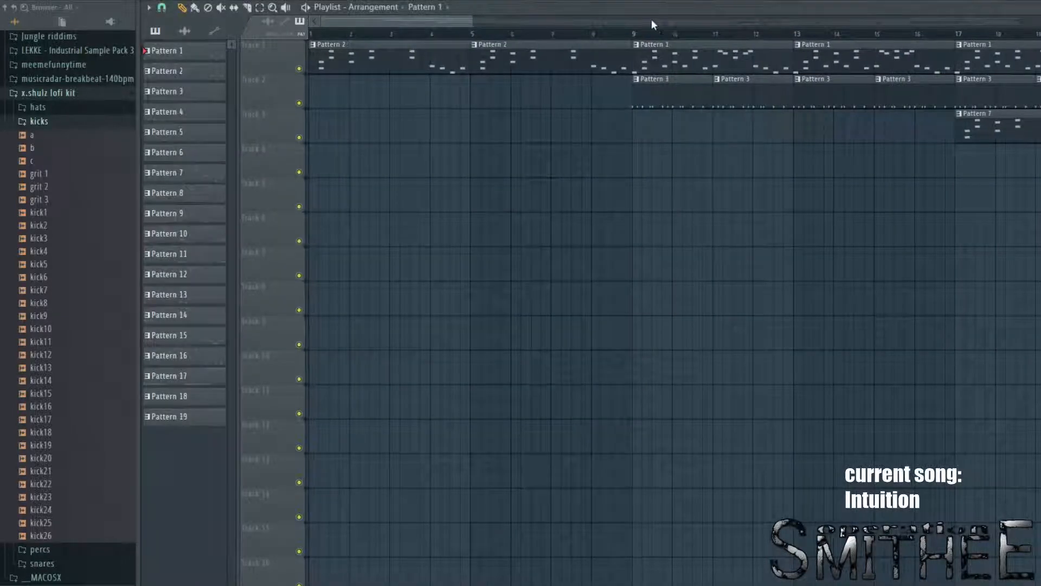
Step: Reopen Pattern 2's synthshot13 notes from its first clip for comparison, play the opening notes and close the piano roll
left_click_drag(606, 33, 402, 34)
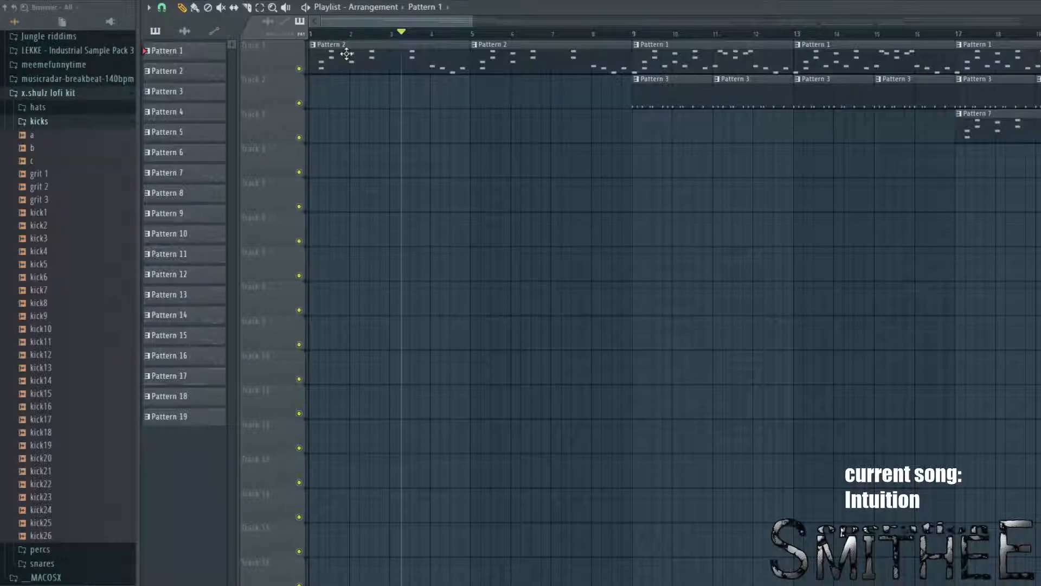
double_click(346, 53)
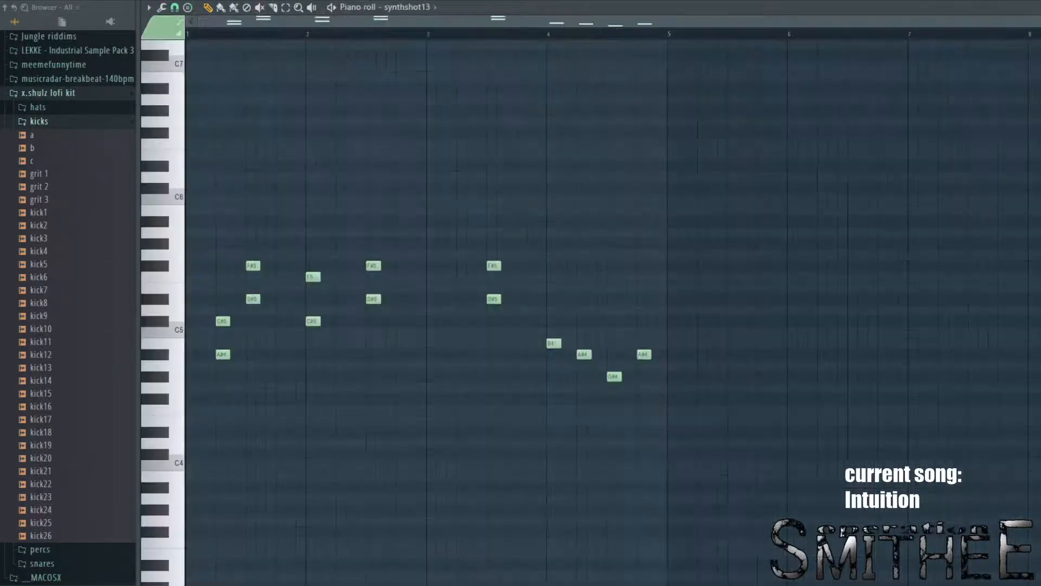
key("space")
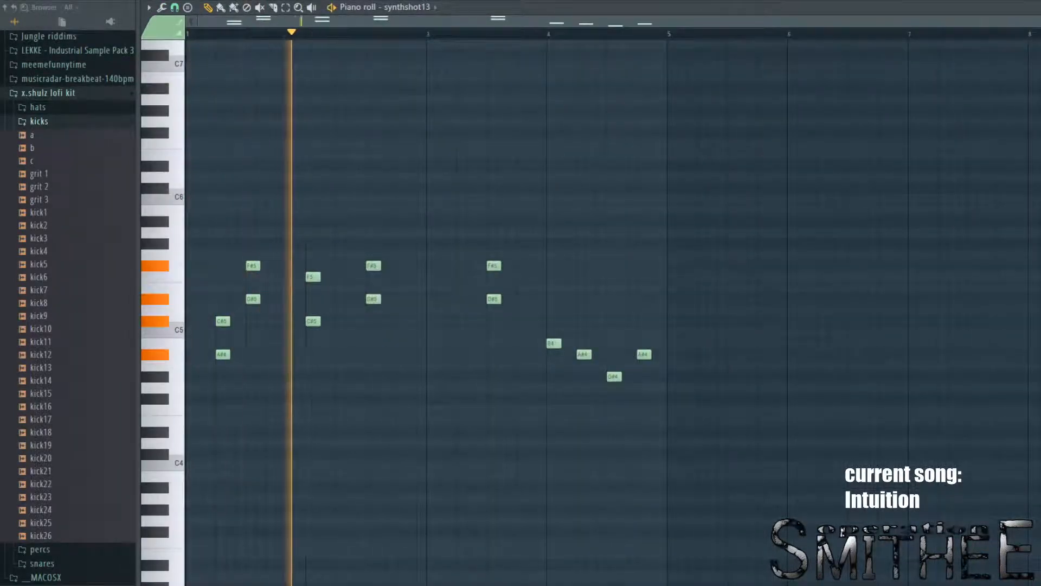
key("space")
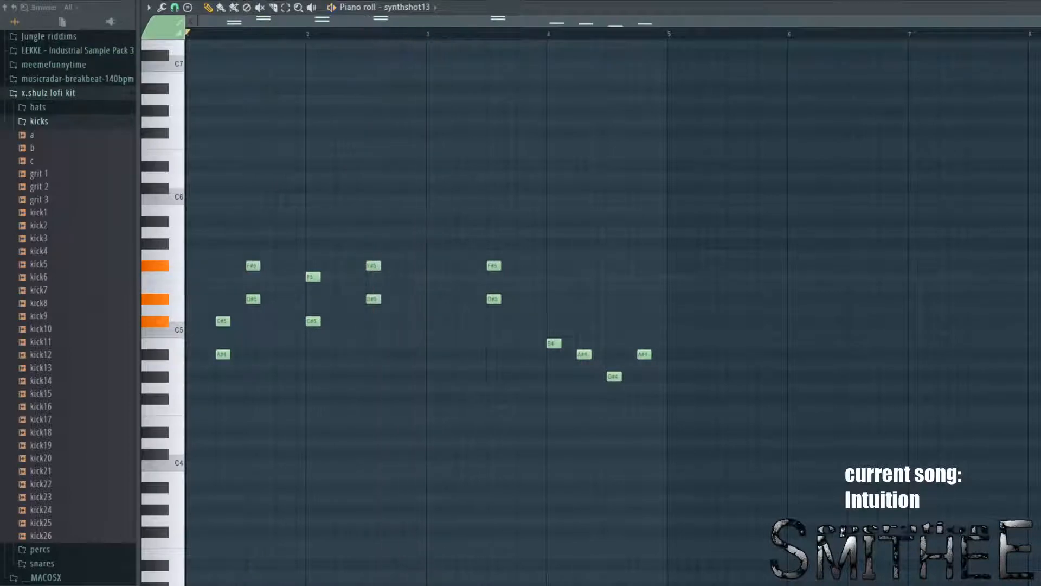
key("F7")
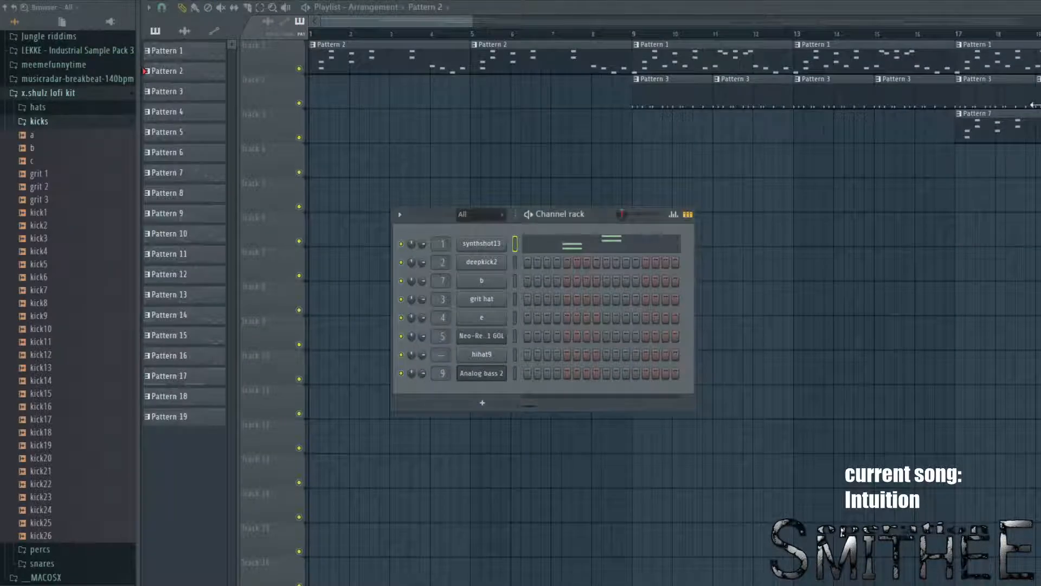
Step: Play the arrangement from just before bar 9 with the mixer shown, check the track levels and stop playback
left_click_drag(1013, 125, 781, 223)
left_click(392, 36)
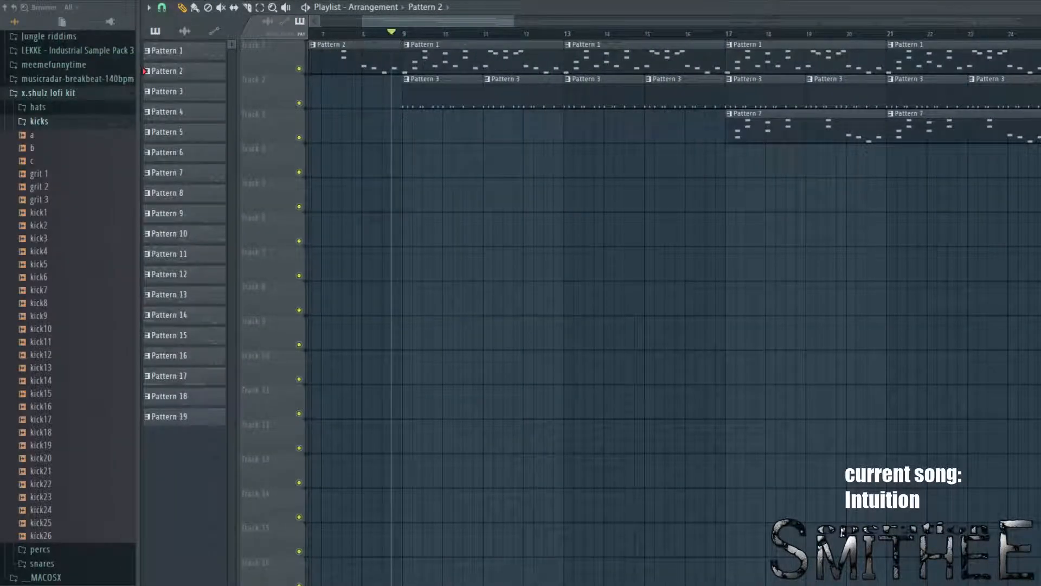
key("space")
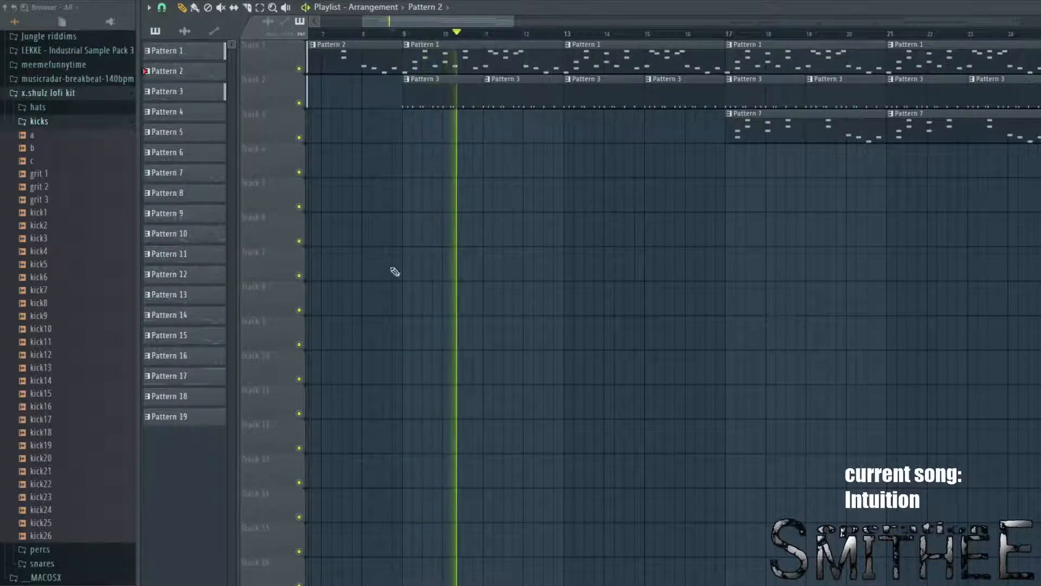
key("F9")
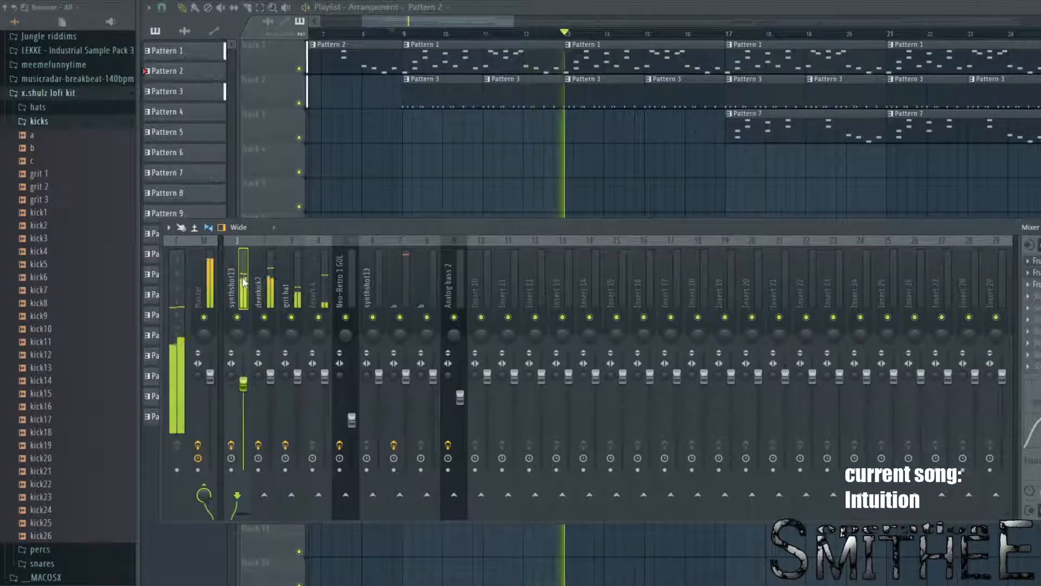
left_click(288, 277)
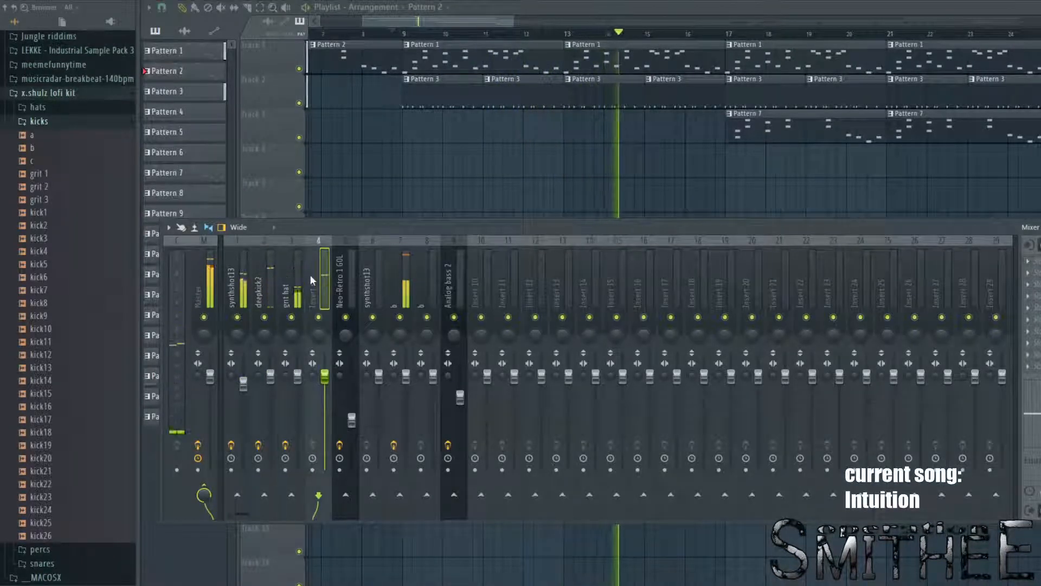
left_click(337, 277)
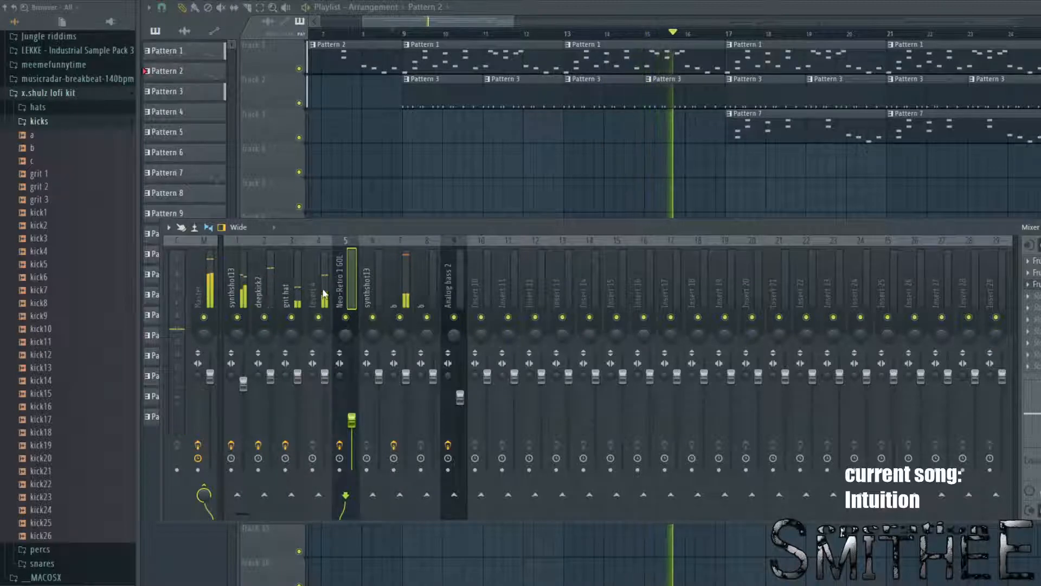
key("space")
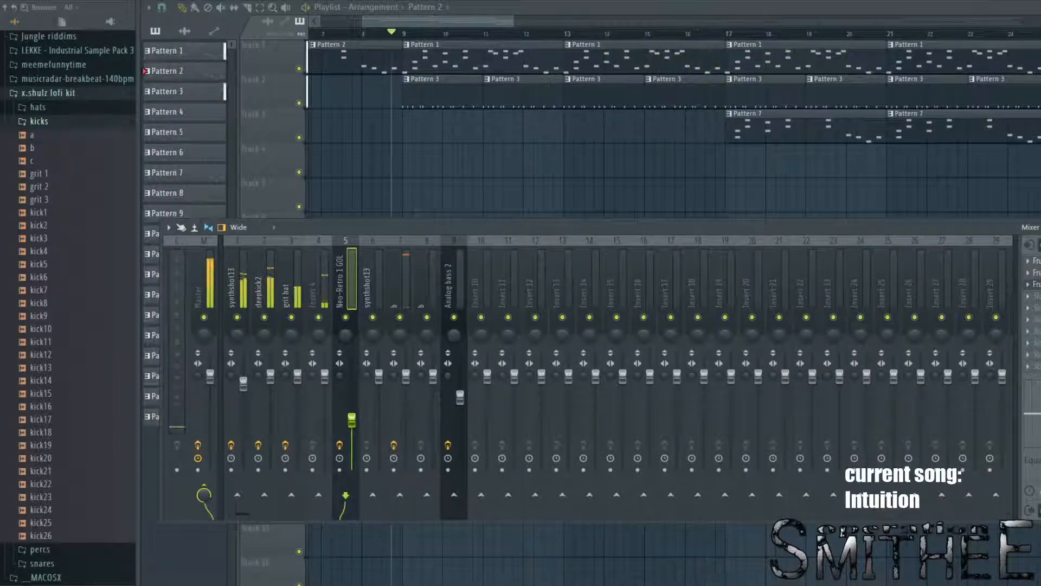
Step: Go through the mixer tracks from synthshot13, deepkick2 and grit hat to Neo-Retro and Analog bass 2
left_click(271, 266)
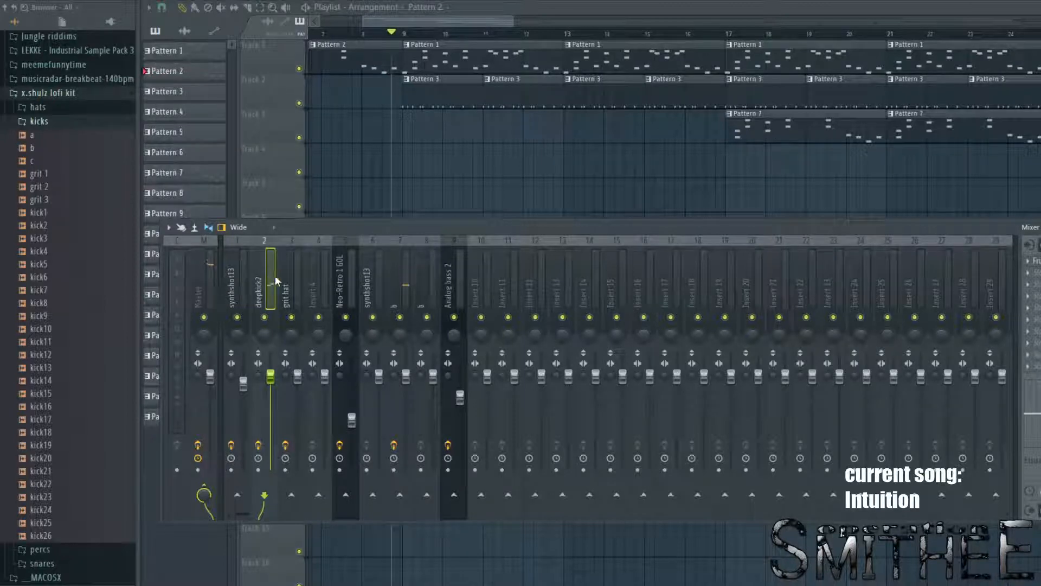
left_click(281, 281)
left_click(313, 277)
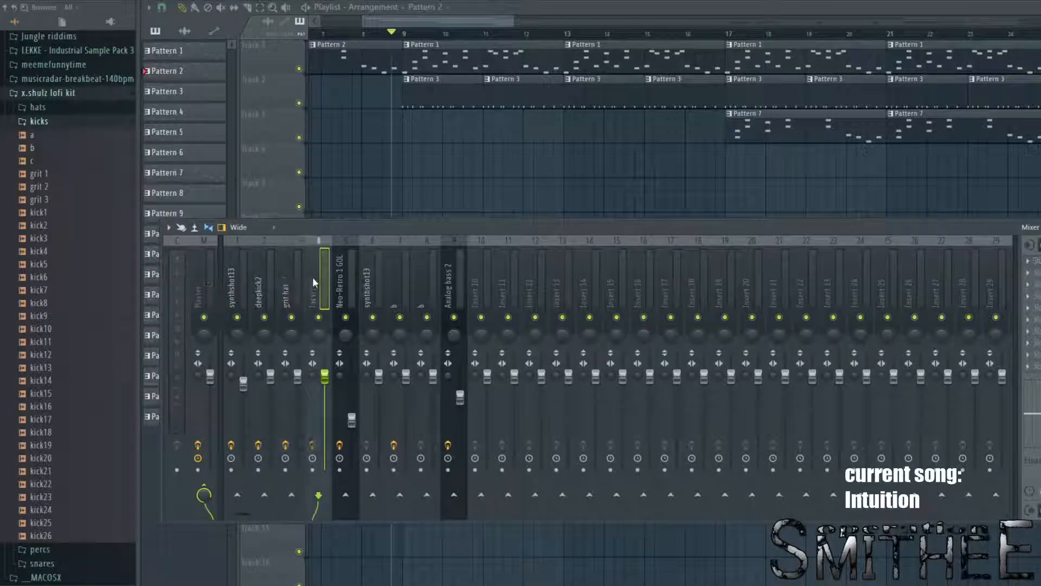
left_click(341, 274)
left_click(295, 288)
left_click(262, 287)
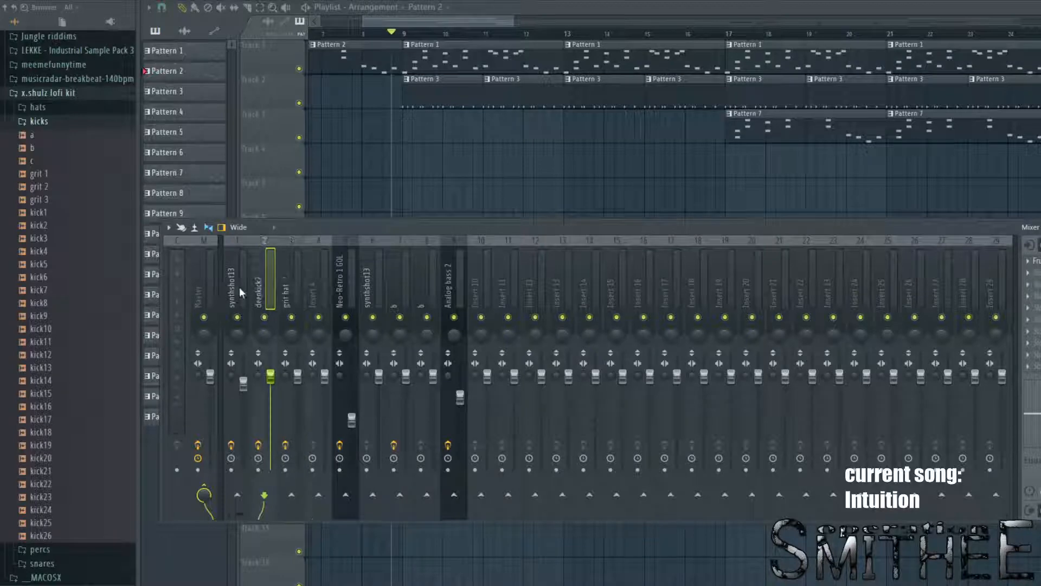
left_click(240, 288)
left_click(261, 281)
left_click(281, 278)
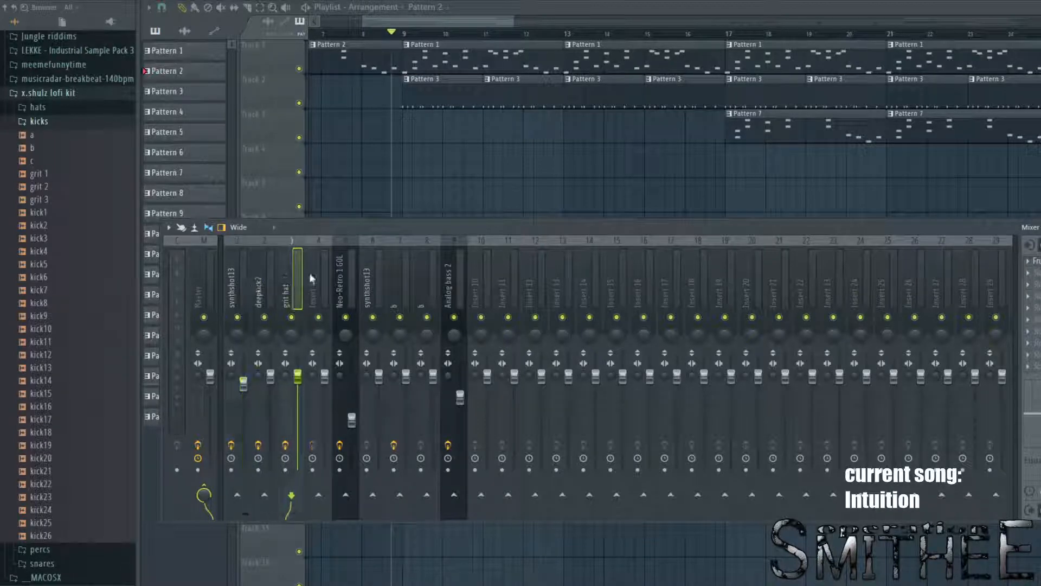
left_click(346, 271)
left_click(374, 280)
left_click(450, 291)
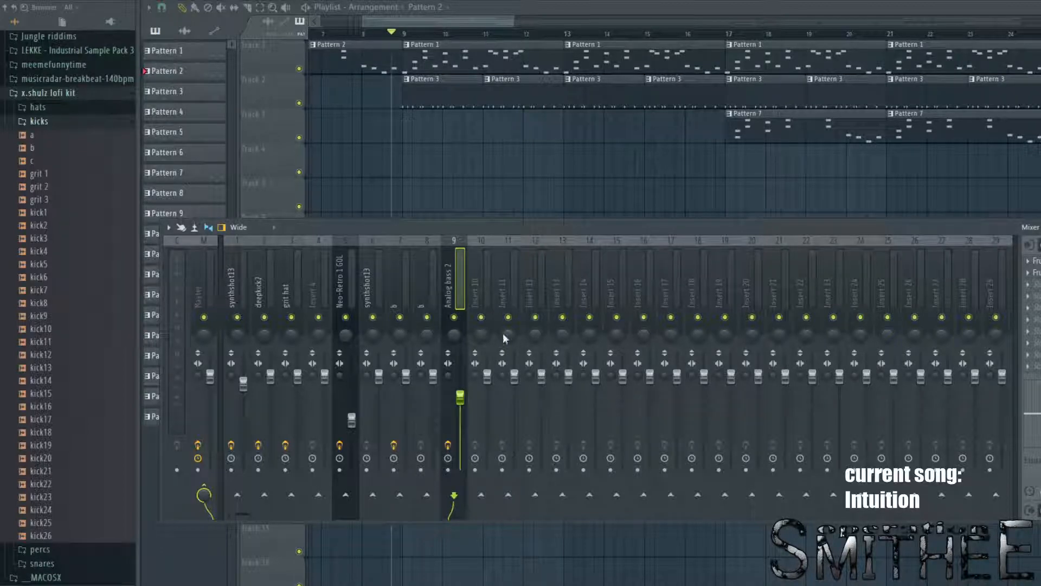
Step: Hide the mixer and play the arrangement from just before bar 9, following the Pattern 1 and Pattern 3 clips
key("F9")
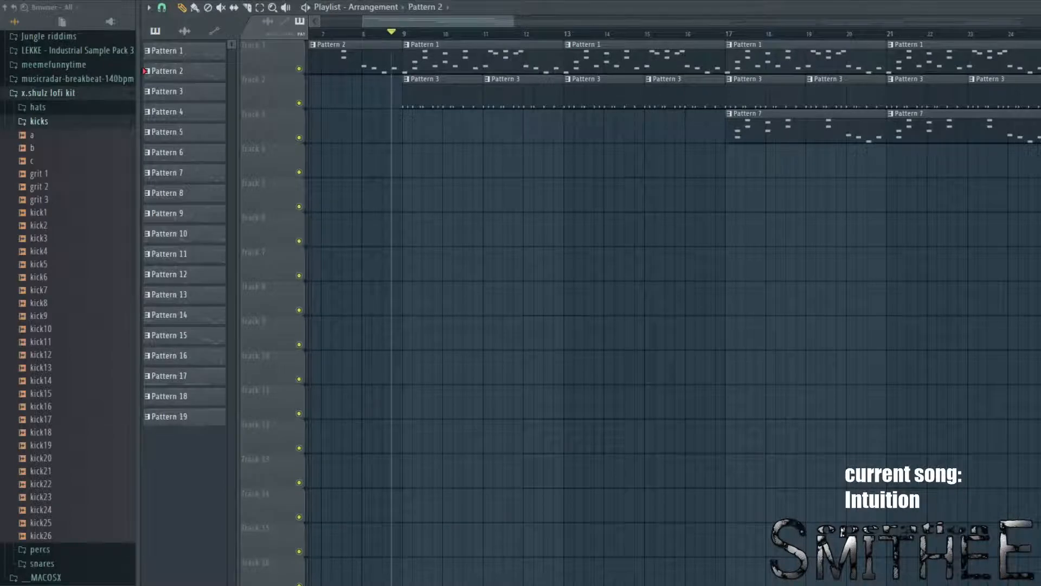
key("F9")
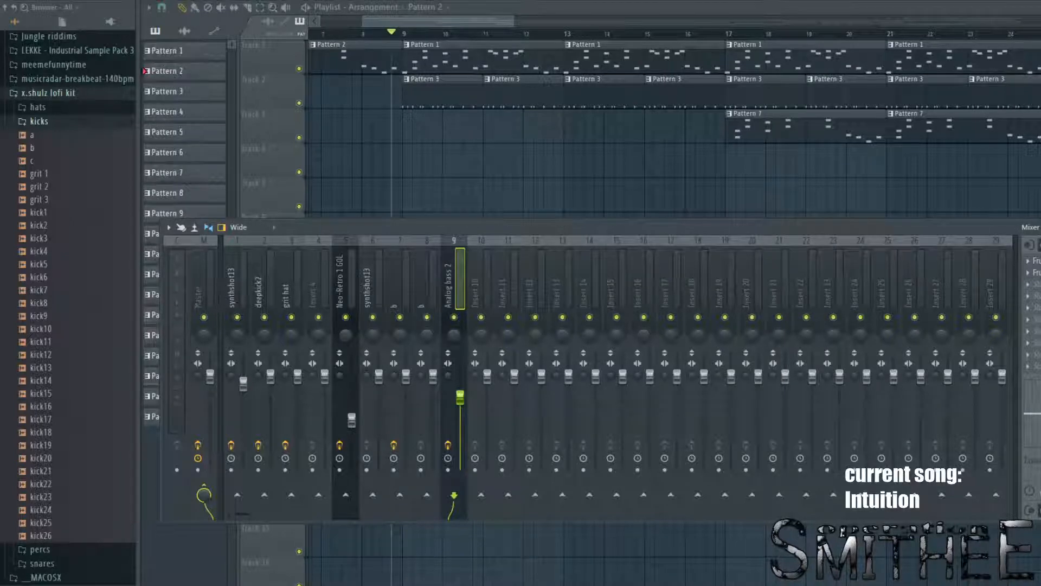
key("F9")
key("space")
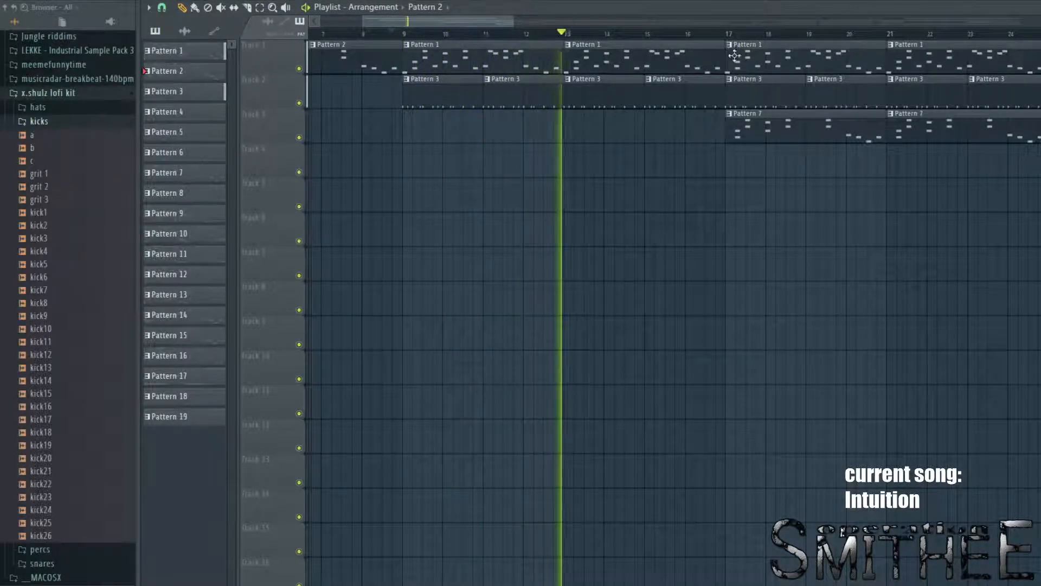
left_click_drag(873, 191, 654, 303)
scroll(841, 271, "down", 2)
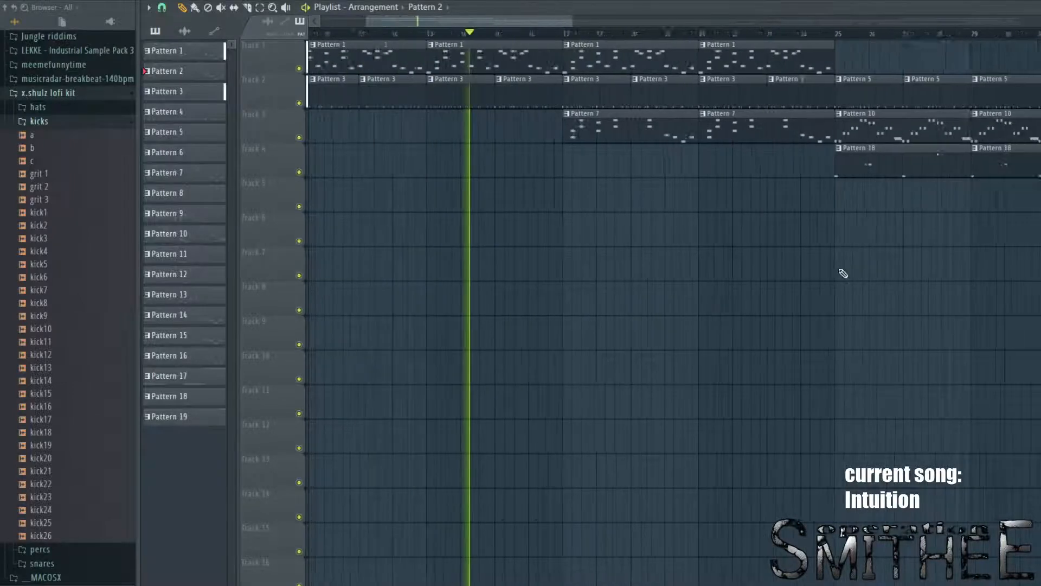
scroll(929, 228, "down", 1)
left_click_drag(957, 208, 878, 219)
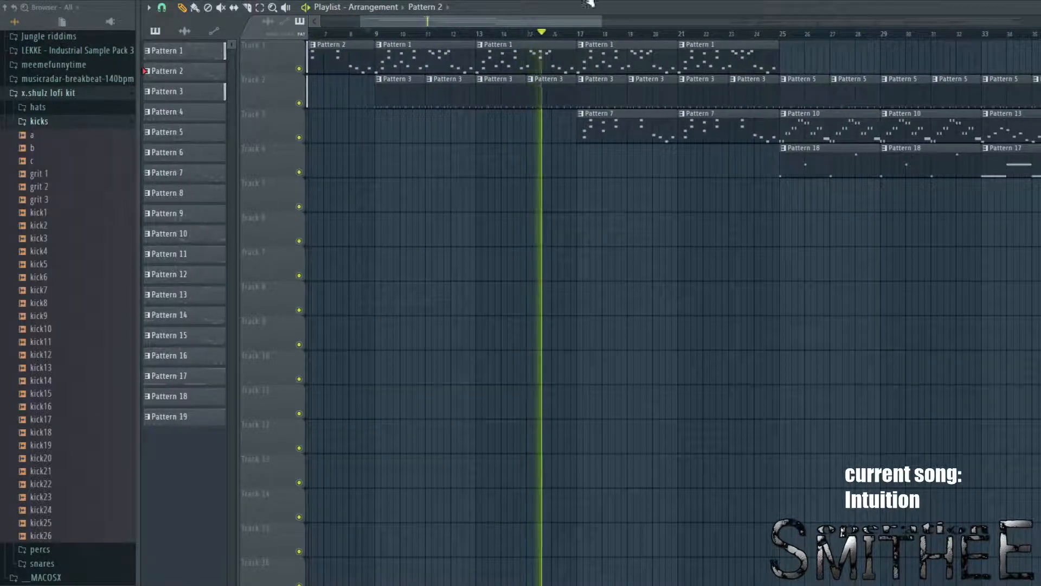
Step: Open the Neo-Retro 1 GOL synth to examine its settings during playback, and stop the song
key("F6")
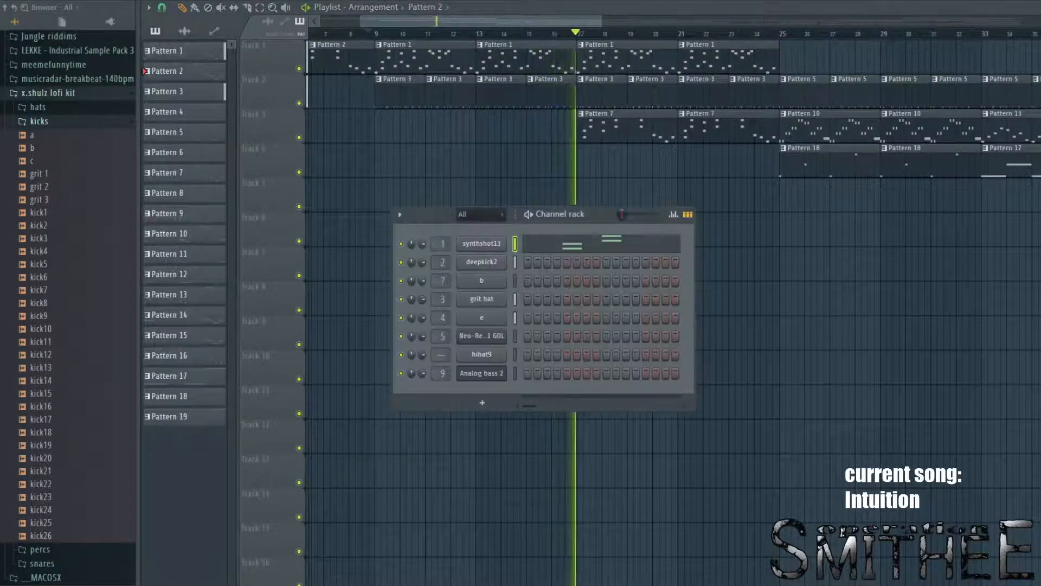
left_click(476, 336)
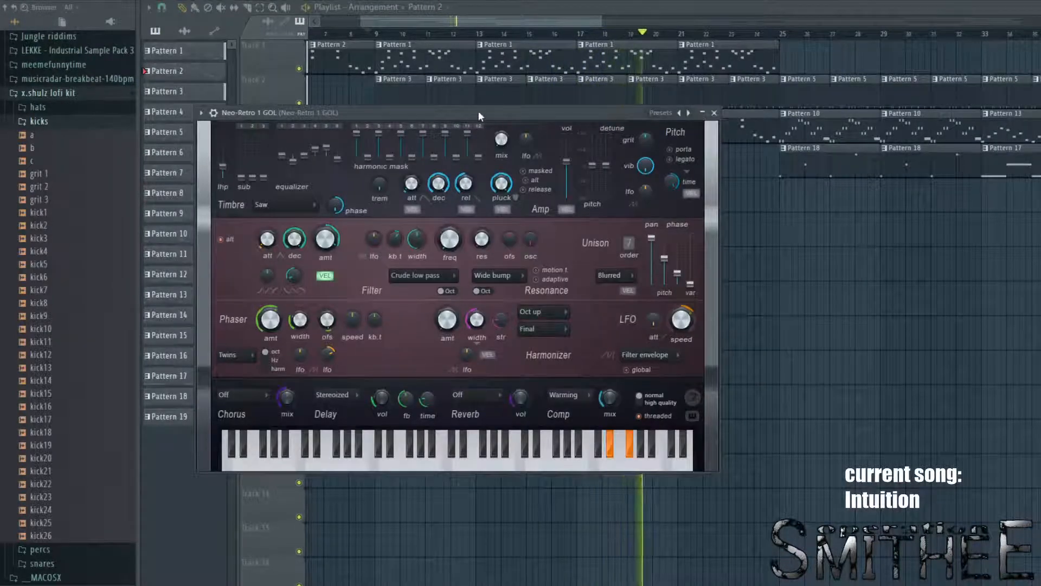
left_click_drag(478, 110, 412, 134)
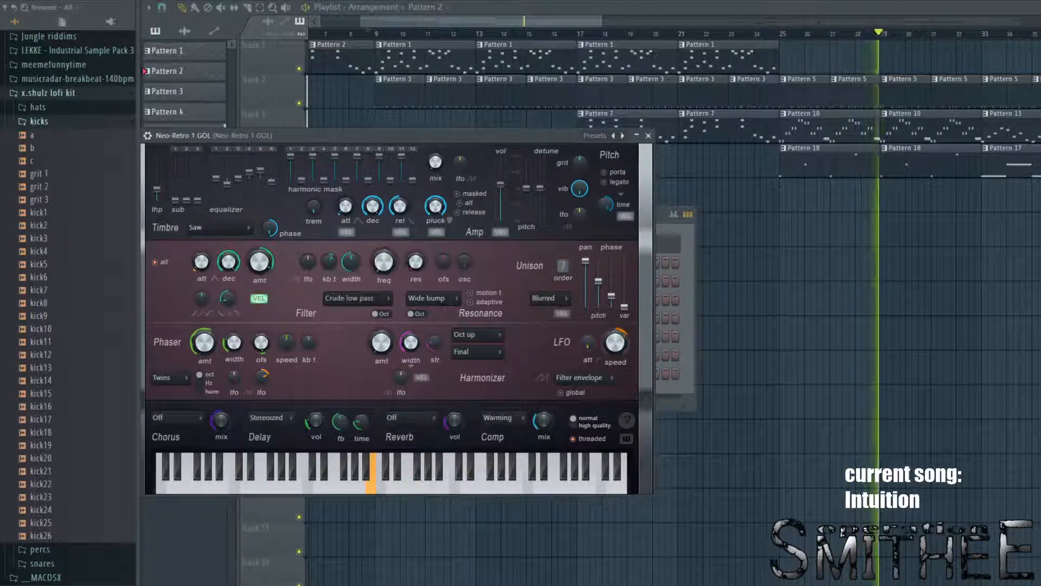
key("space")
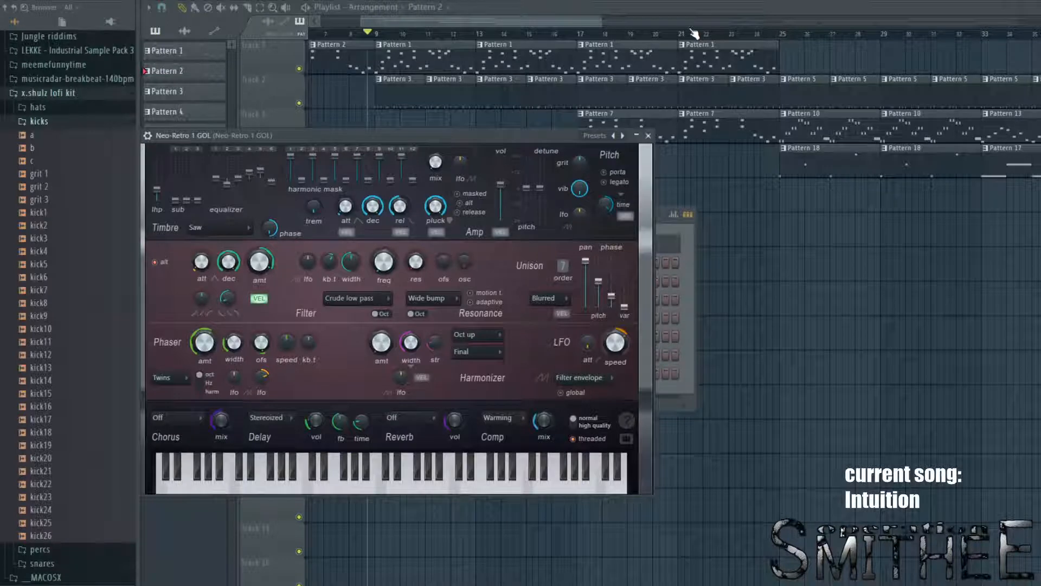
Step: Play the arrangement from just before bar 29, following the pattern changes past bar 61
mouse_move(683, 34)
left_mouse_down()
mouse_move(701, 44)
mouse_move(684, 45)
mouse_move(666, 71)
mouse_move(876, 55)
mouse_move(810, 83)
left_mouse_up()
scroll(542, 143, "right", 3)
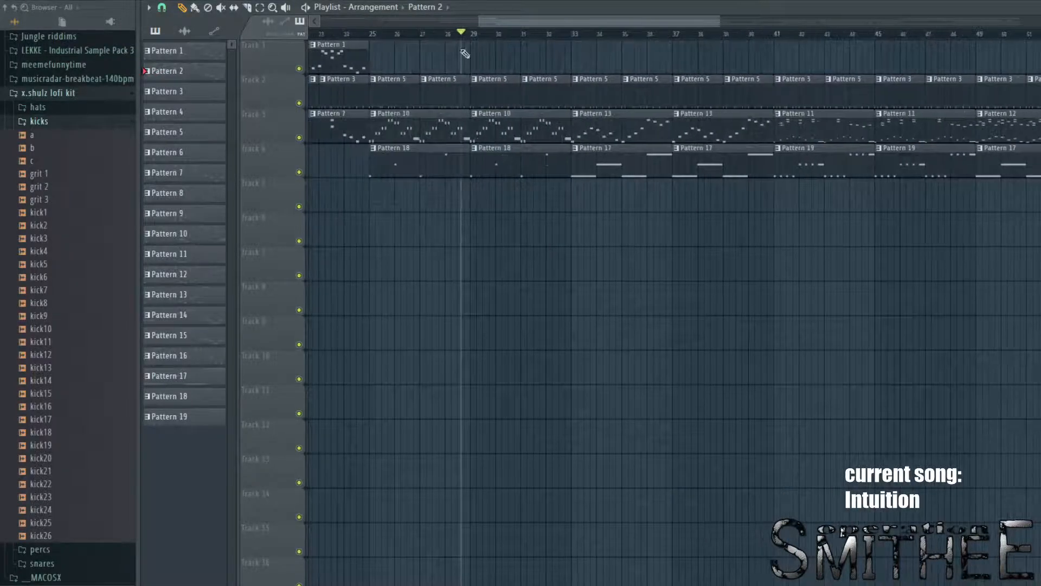
key("space")
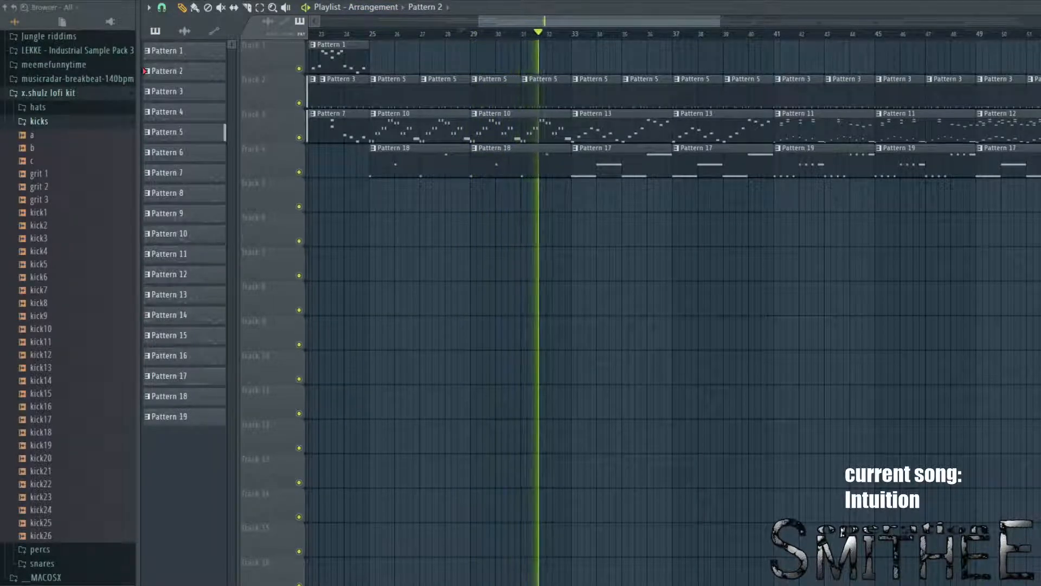
scroll(454, 35, "left", 2)
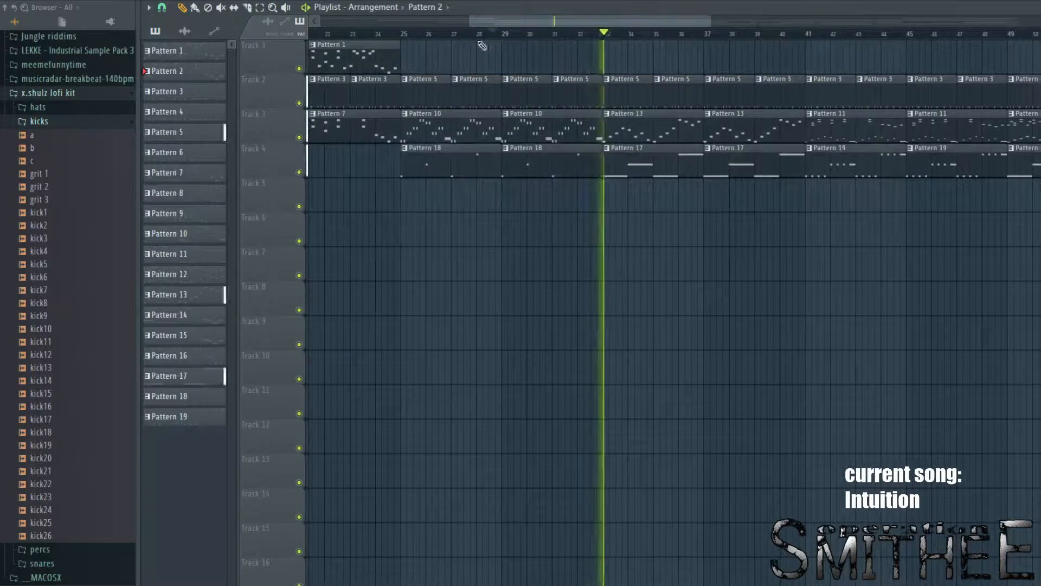
left_click_drag(711, 20, 741, 18)
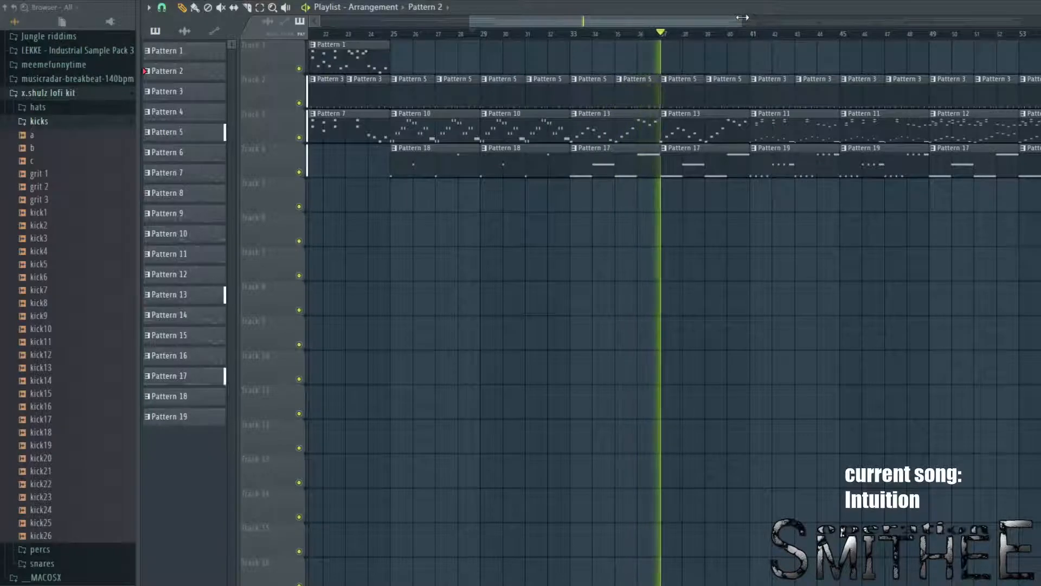
mouse_move(742, 18)
left_mouse_down()
mouse_move(769, 13)
mouse_move(766, 24)
mouse_move(752, 22)
left_mouse_up()
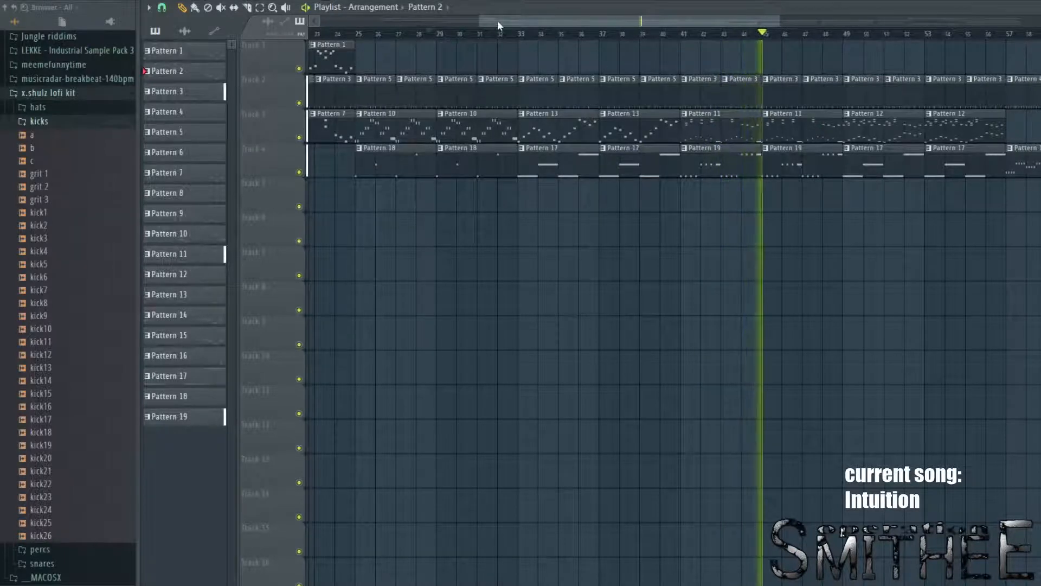
left_click_drag(480, 21, 544, 24)
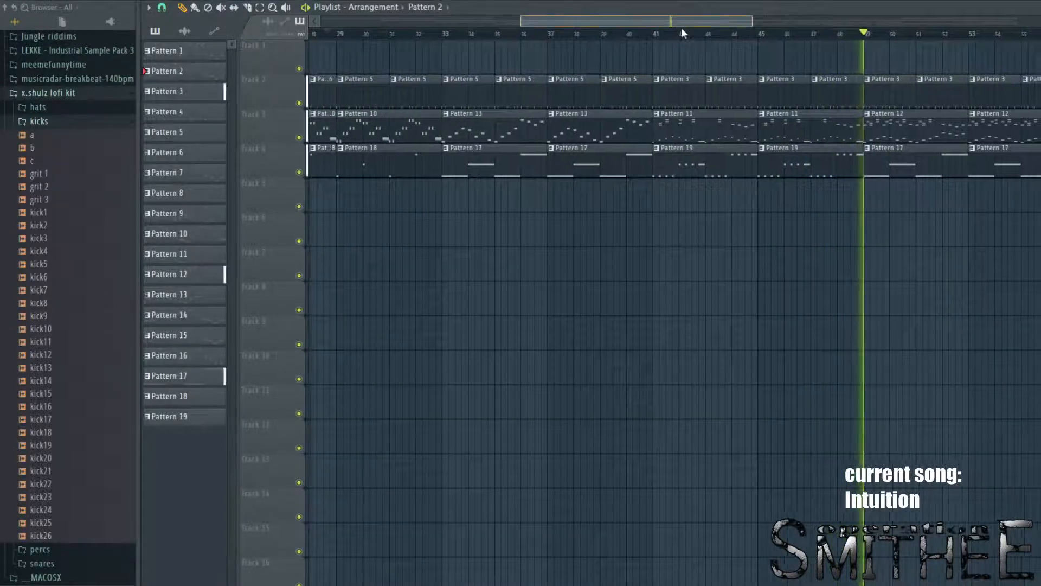
left_click_drag(681, 23, 789, 12)
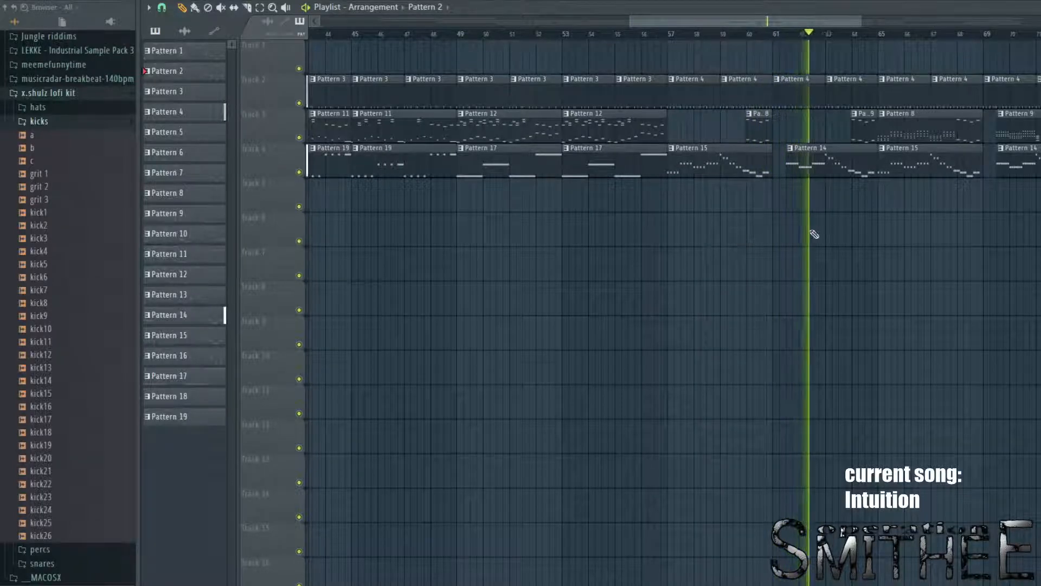
left_click_drag(827, 216, 738, 239)
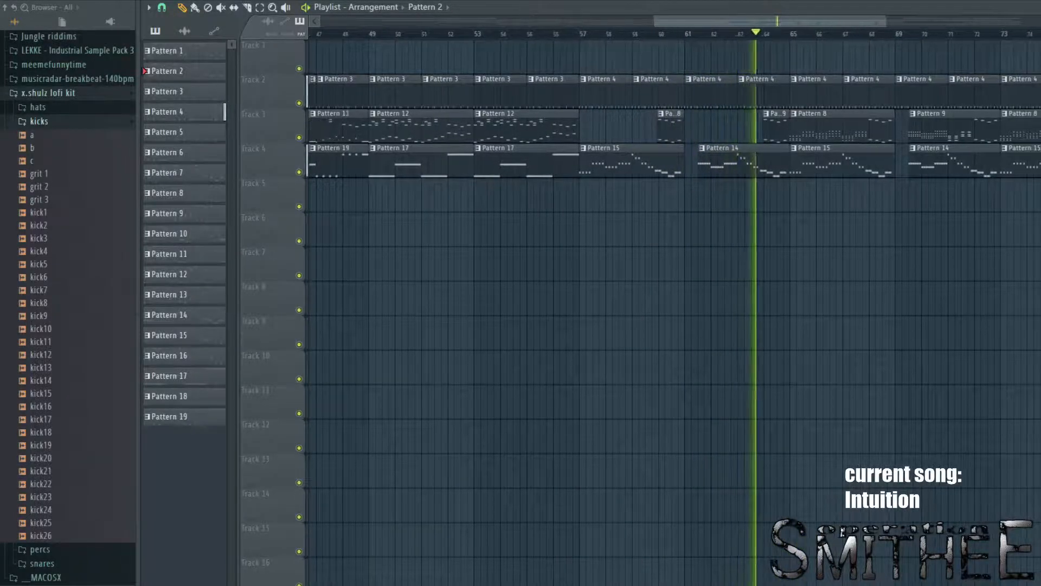
Step: Check the Analog bass 2 mixer track during playback, inspect its synth settings and return to the playlist
key("F9")
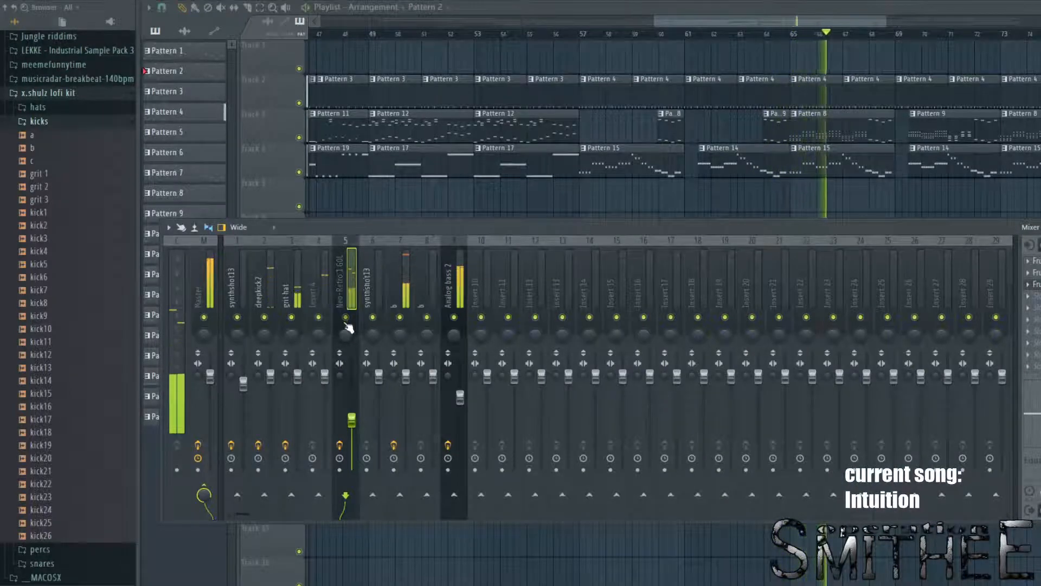
left_click(454, 304)
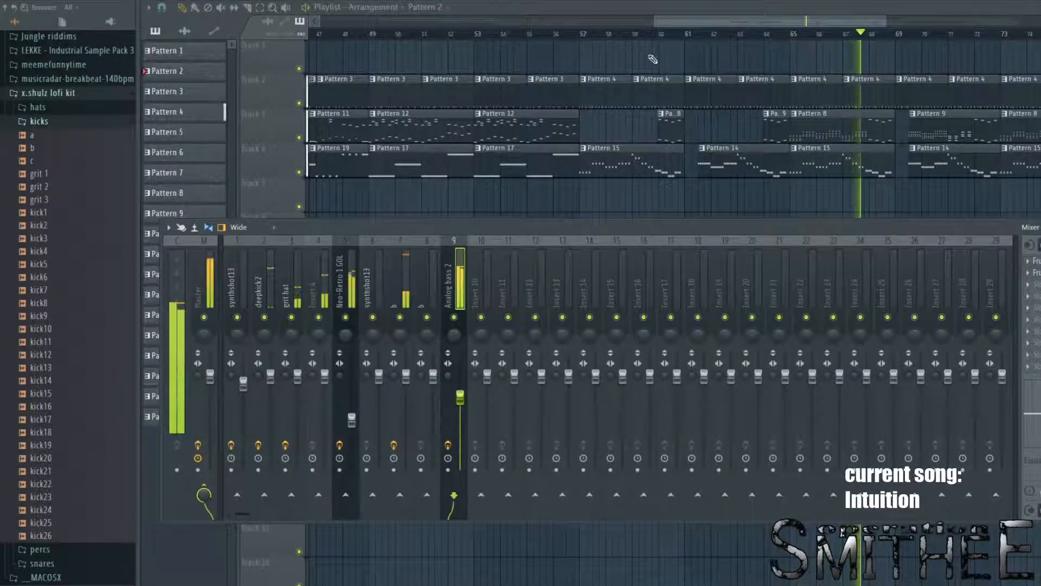
key("F6")
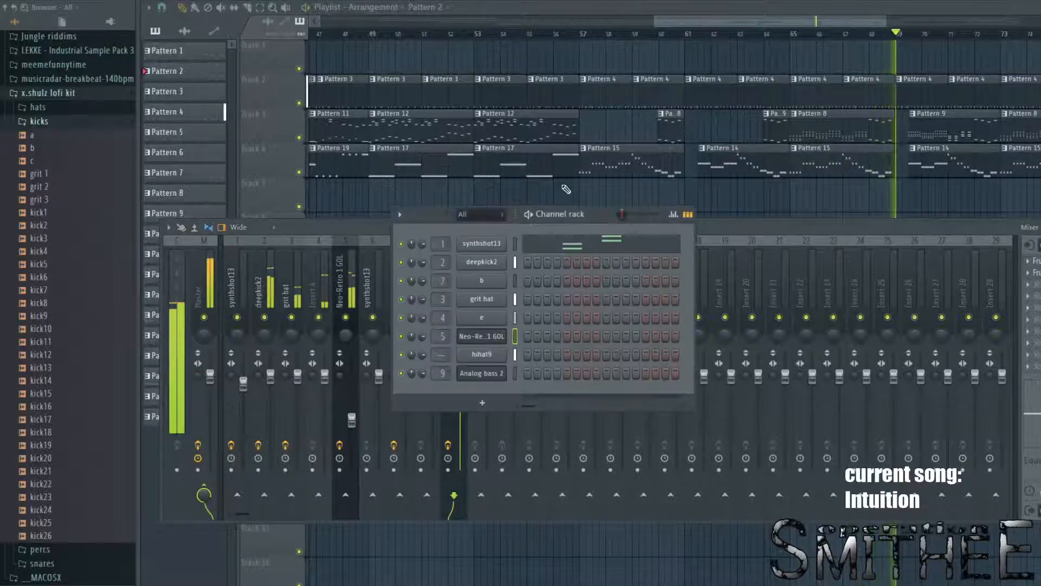
left_click(490, 372)
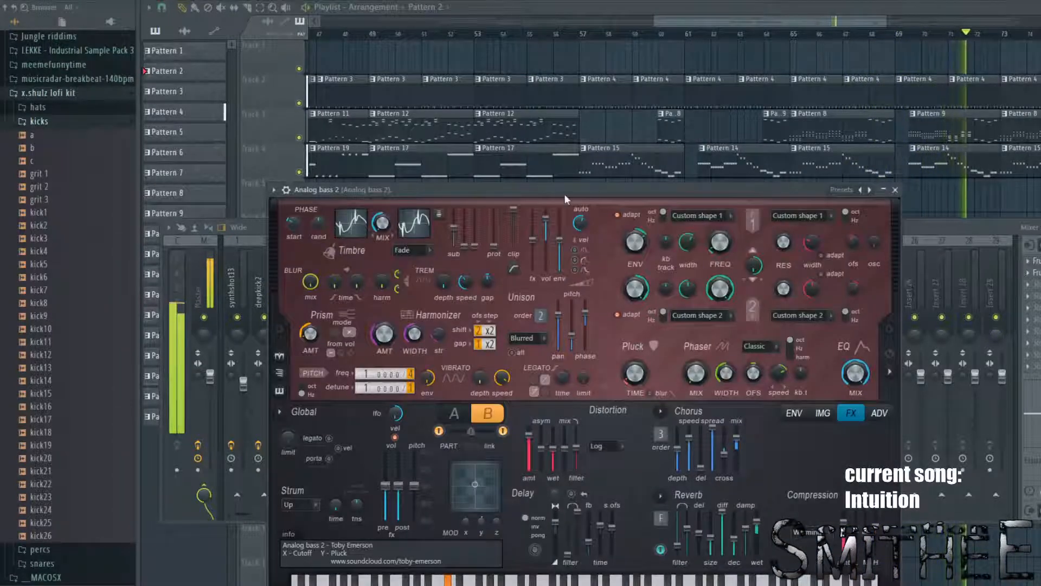
left_click_drag(567, 193, 442, 80)
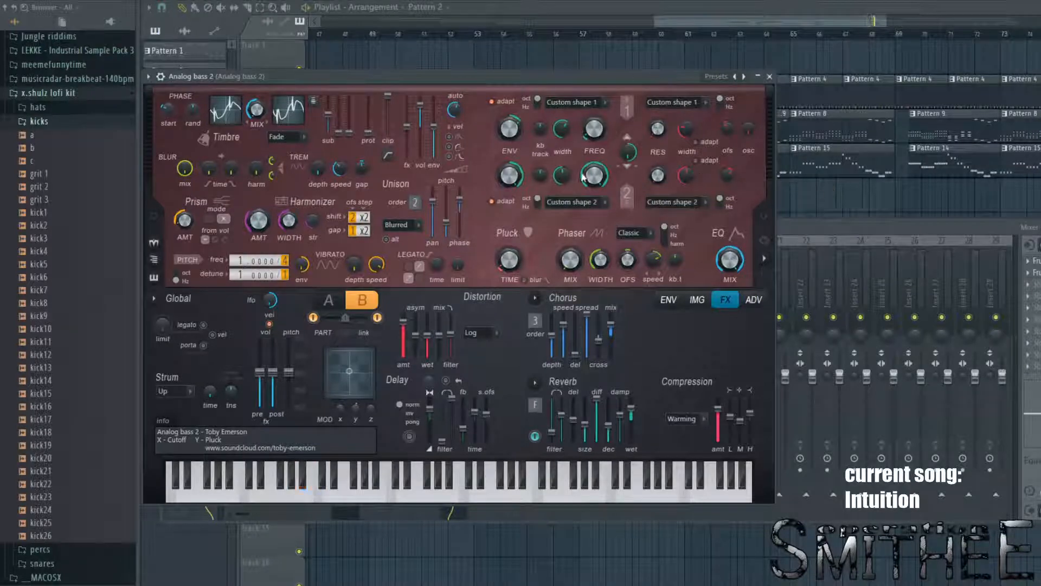
left_click(880, 200)
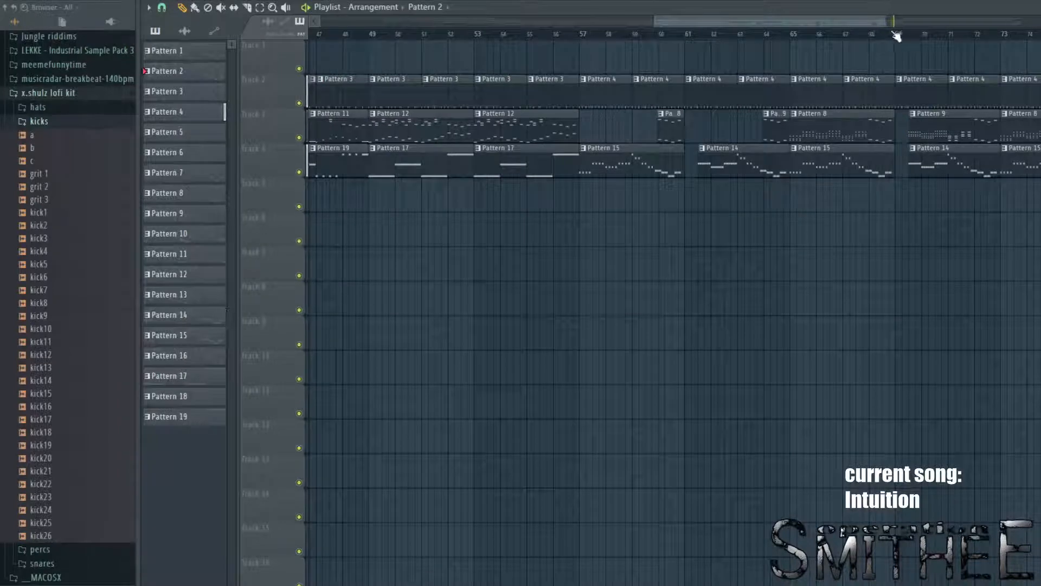
Step: Follow the remaining sections past bar 81 and bring the arrangement back into view from its beginning
left_click_drag(888, 27, 906, 23)
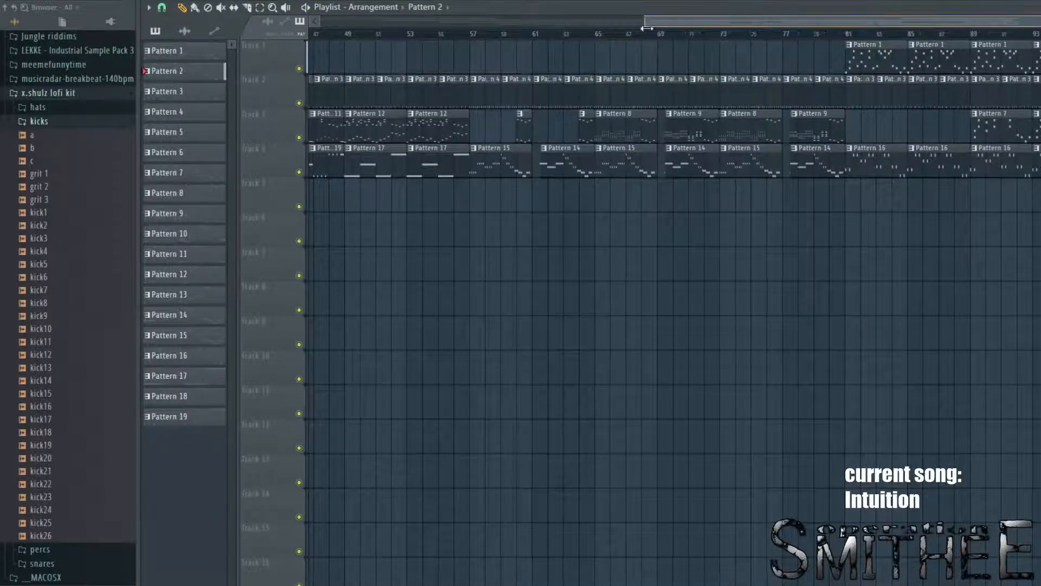
left_click_drag(651, 22, 320, 22)
left_click(493, 36)
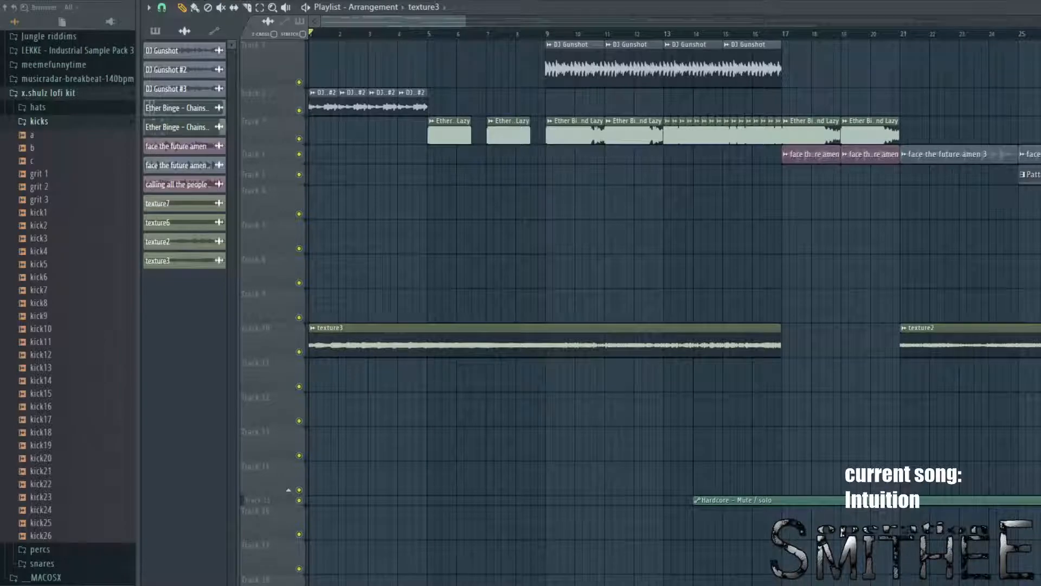
Step: Show the new song's full arrangement and check where its first section ends, around bar 115
left_click_drag(464, 20, 1028, 21)
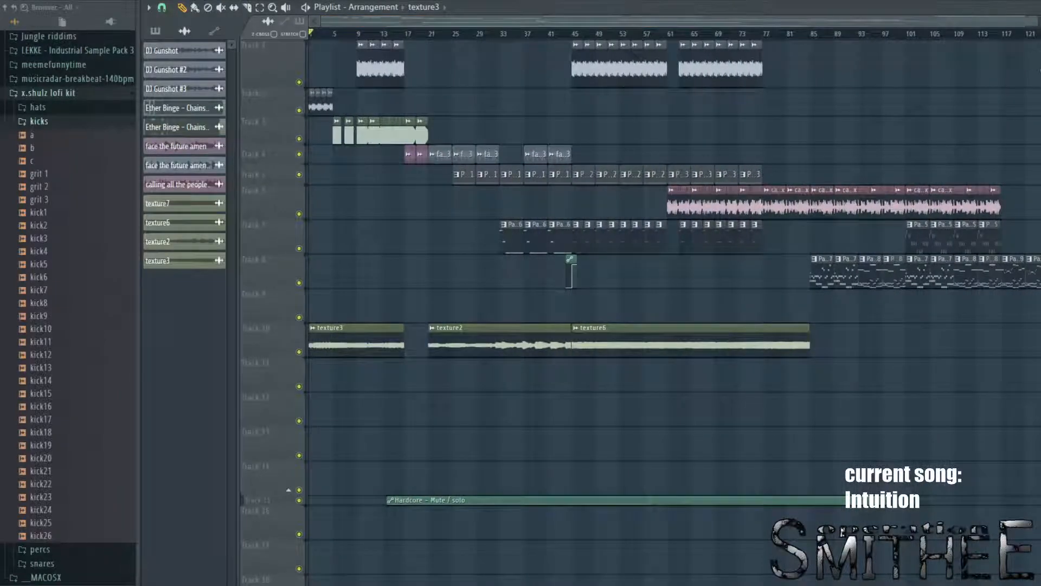
left_click_drag(1034, 20, 1040, 20)
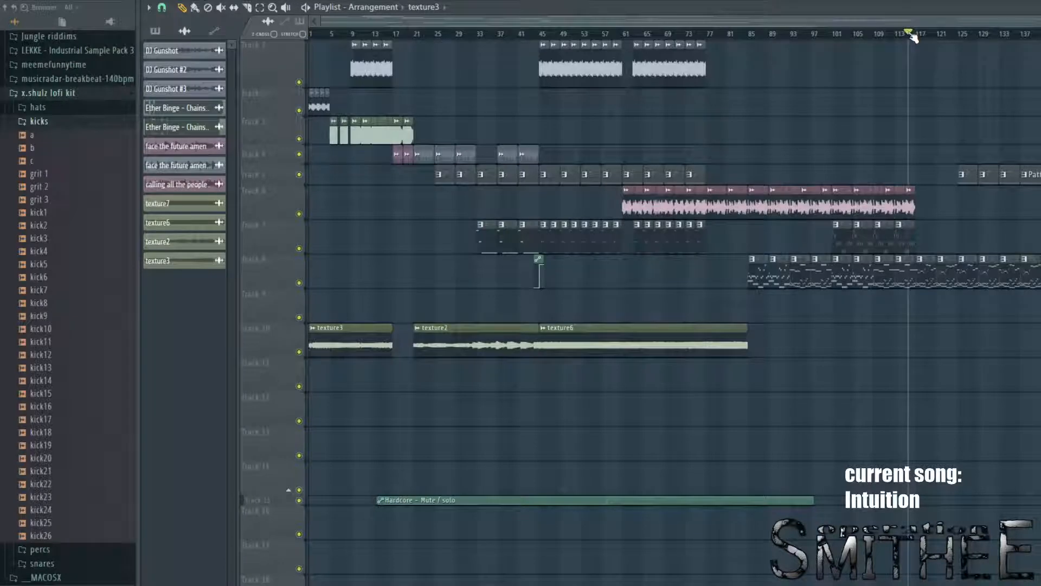
left_click_drag(913, 37, 928, 36)
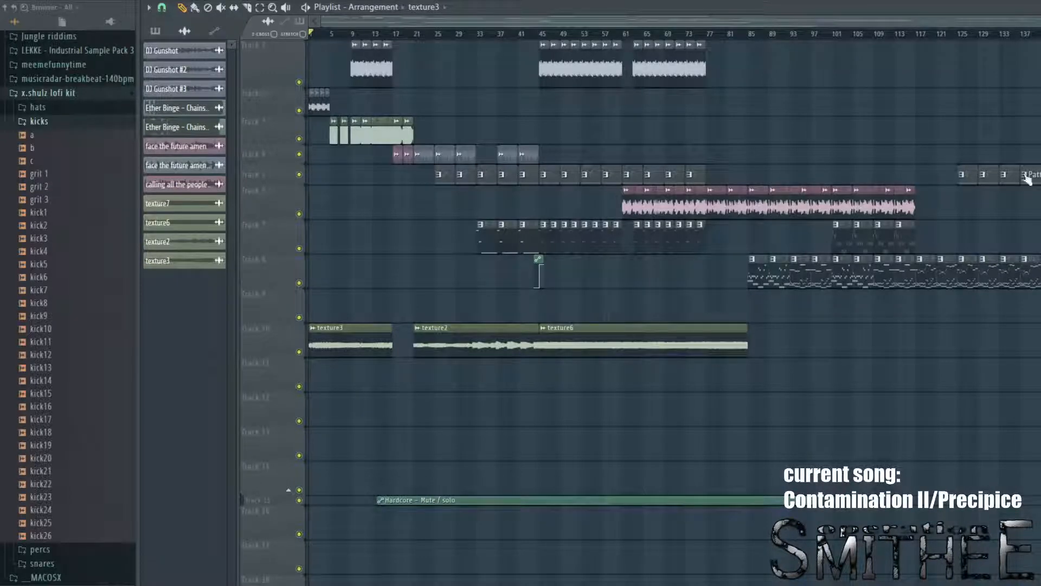
Step: Examine the opening DJ Gunshot, Ether Binge and texture3 clips, and set the playback position to bar 5
scroll(386, 283, "up", 5)
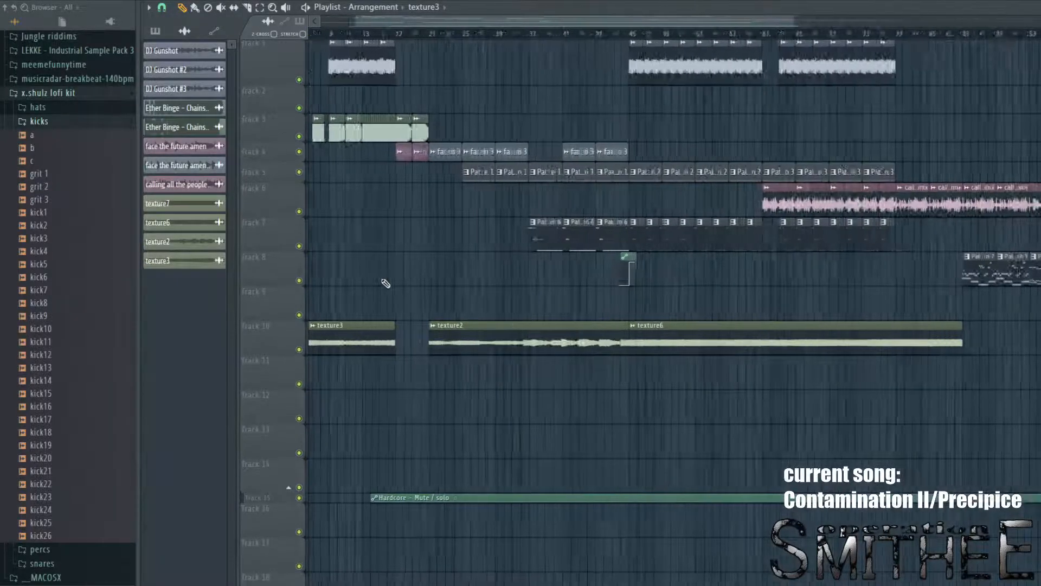
scroll(722, 230, "down", 6)
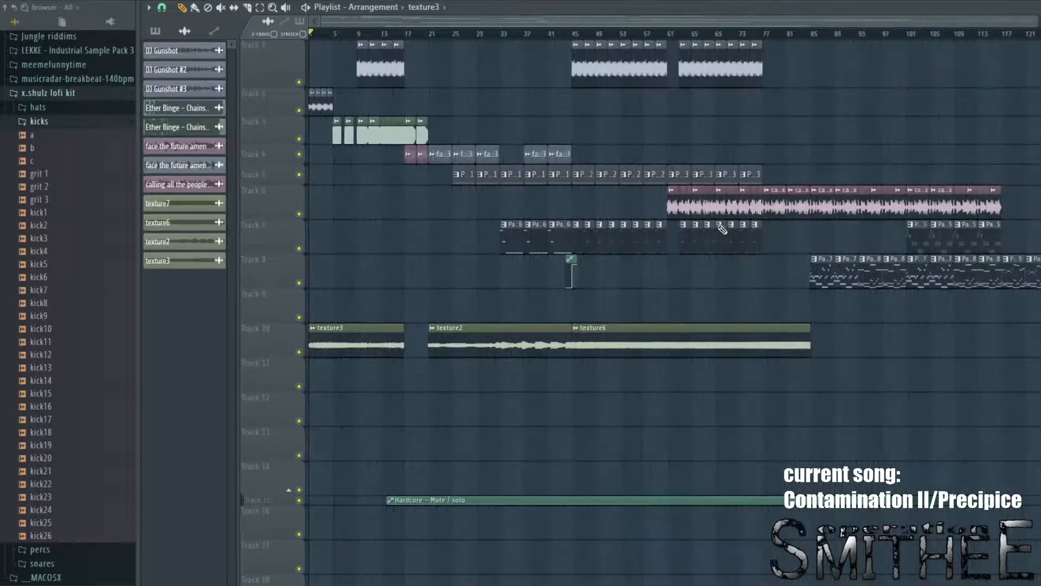
scroll(722, 230, "down", 4)
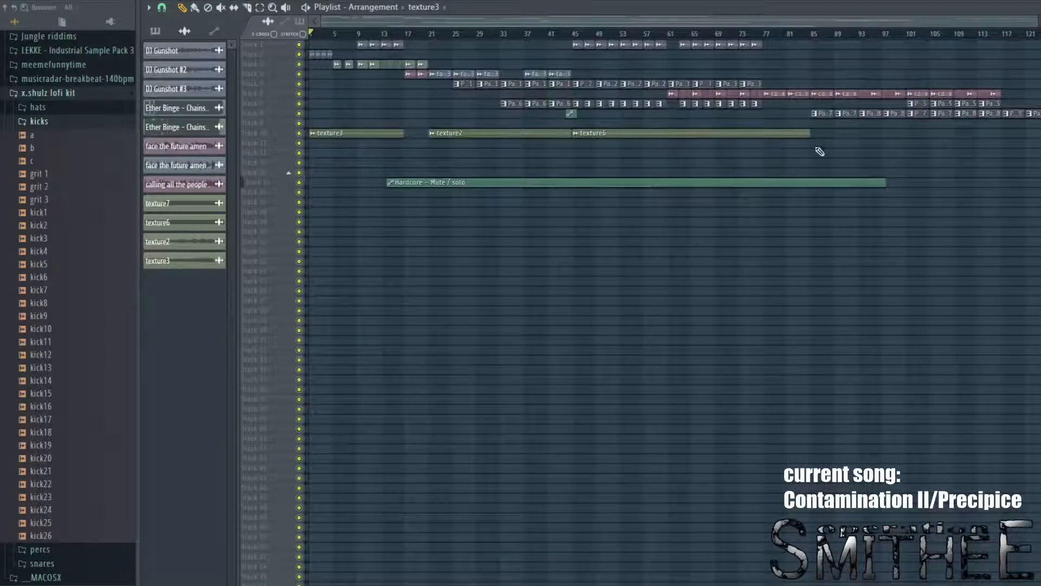
scroll(640, 314, "up", 3)
scroll(399, 129, "up", 6)
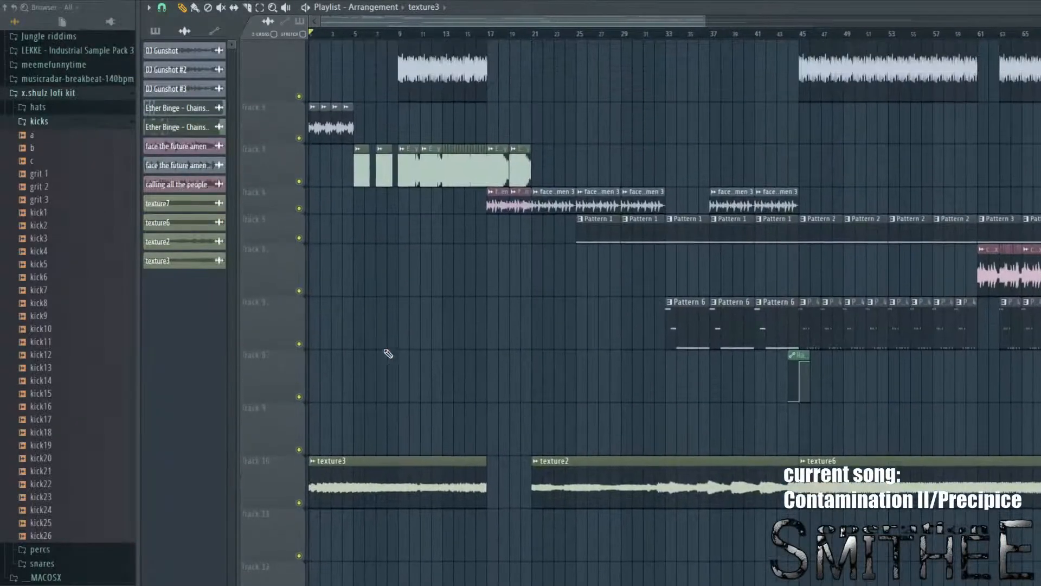
scroll(380, 355, "up", 5)
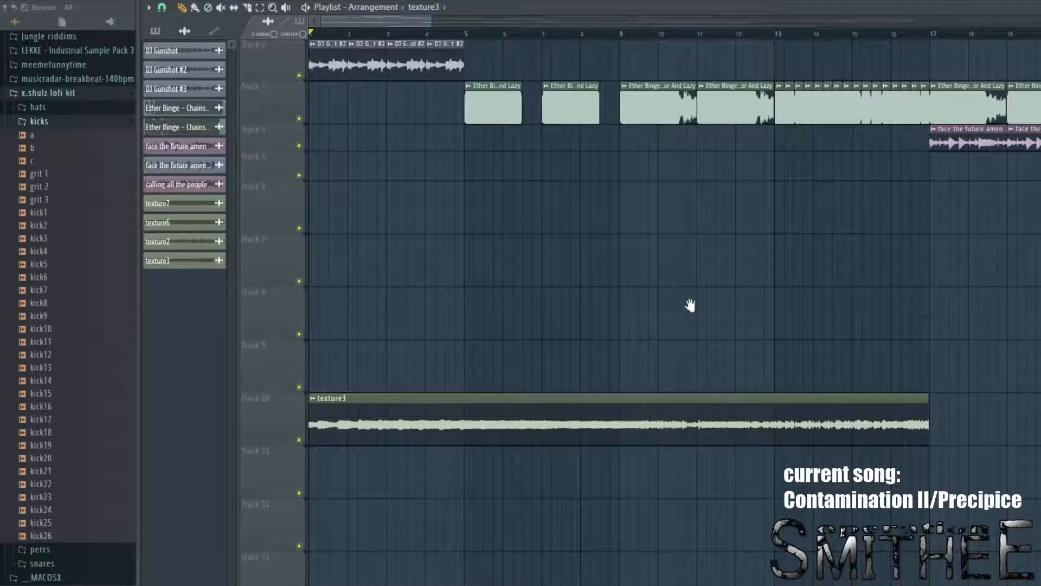
scroll(690, 305, "up", 2)
scroll(434, 103, "down", 4)
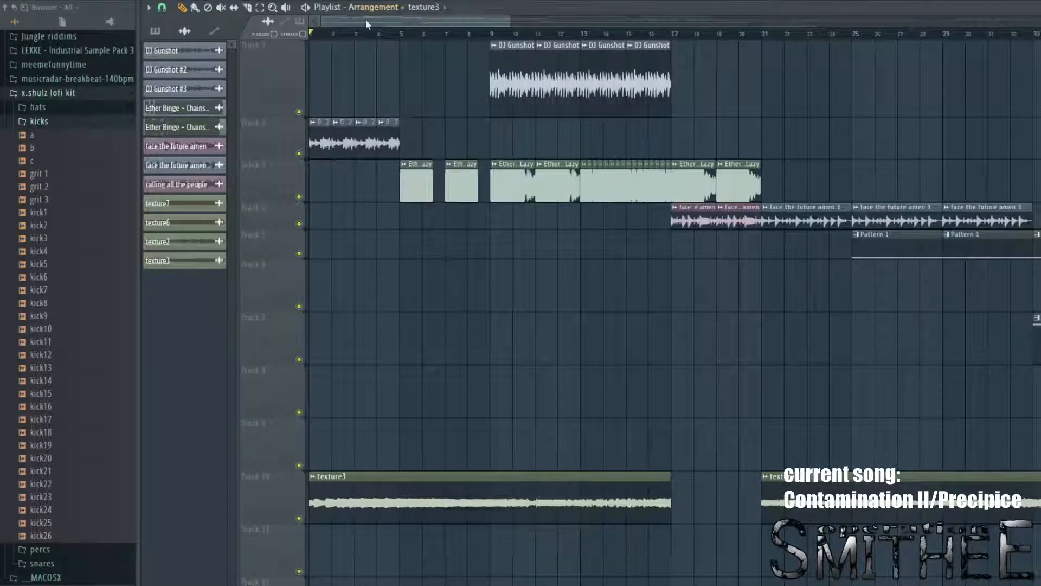
left_click(400, 33)
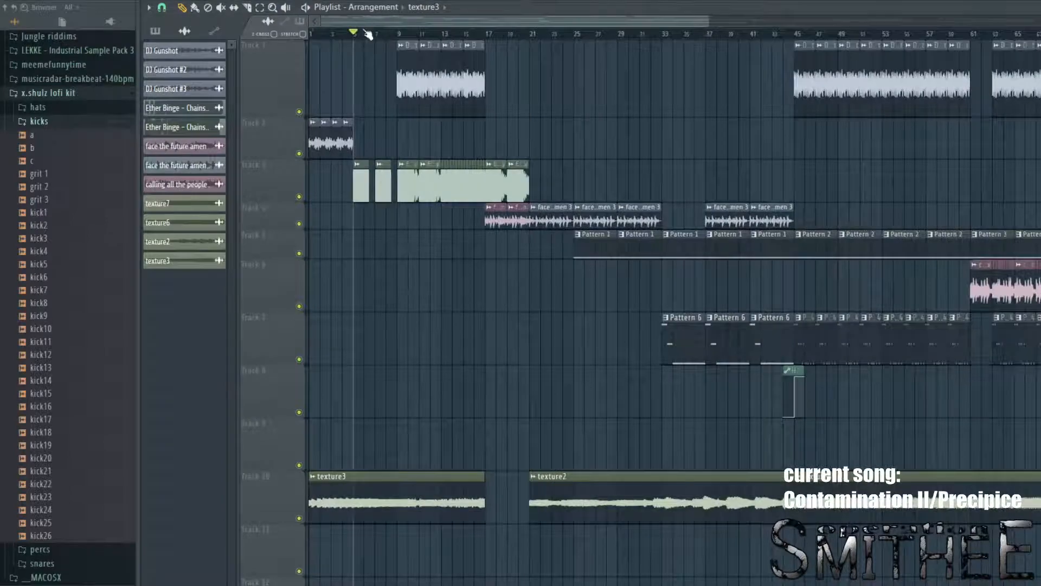
Step: Play the arrangement from bar 1 through the opening section to around bar 21, following the DJ Gunshot and Ether Binge clips
left_click_drag(366, 29, 239, 58)
scroll(672, 309, "down", 5)
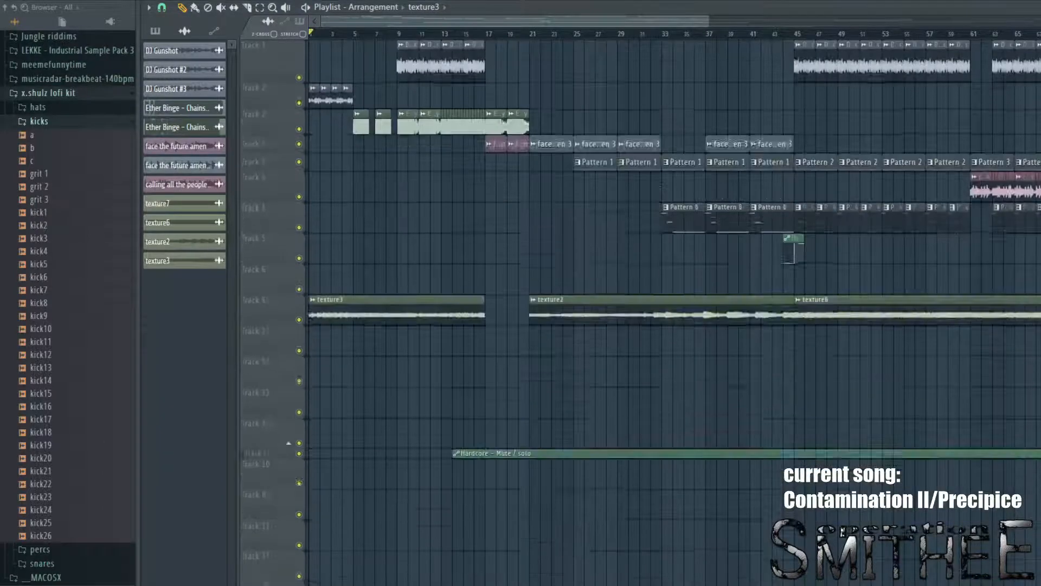
key("space")
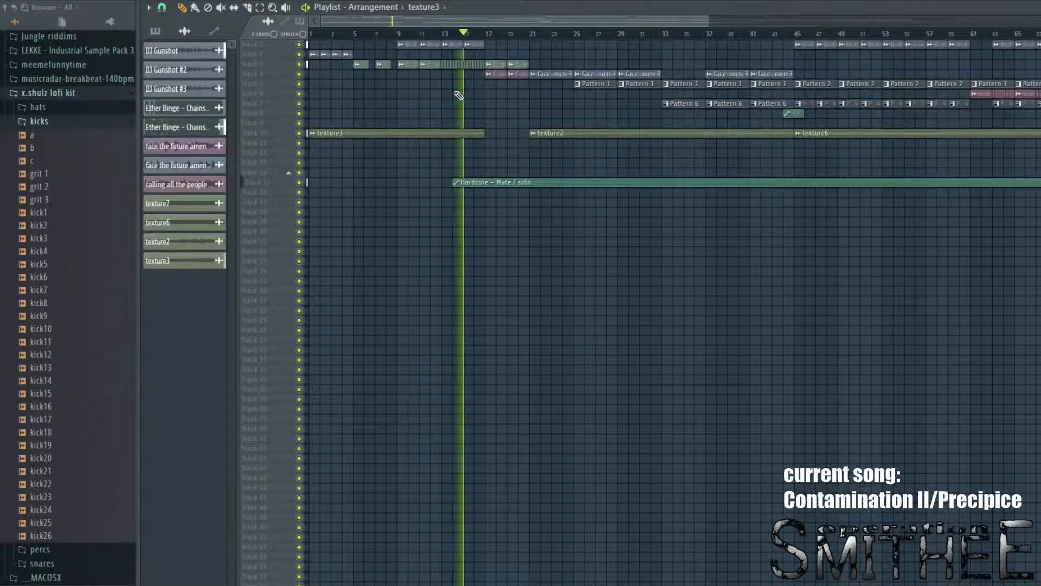
scroll(459, 96, "up", 4, "alt")
scroll(459, 96, "up", 3)
scroll(459, 96, "up", 4, "ctrl")
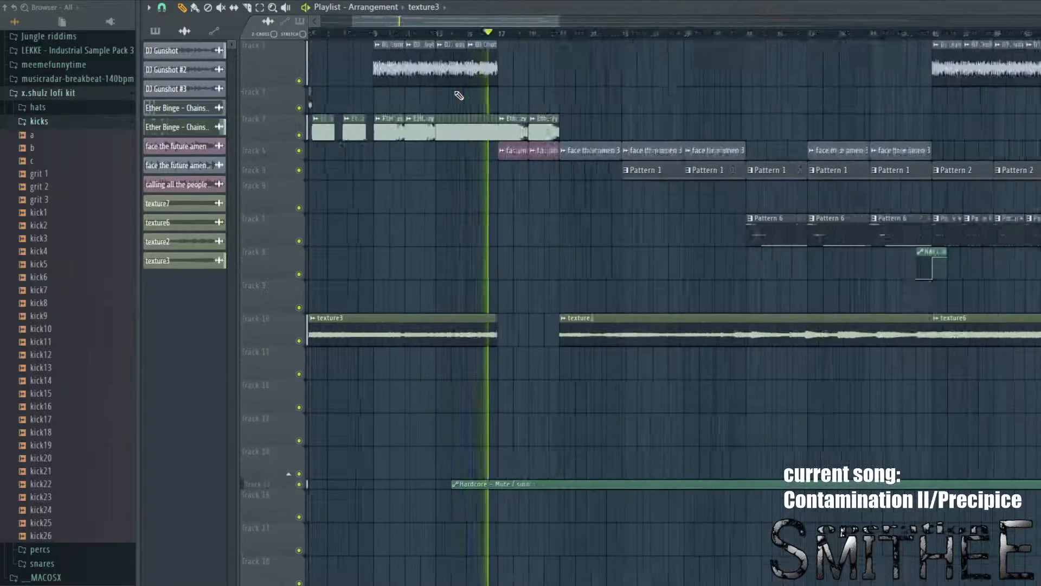
scroll(577, 97, "left", 3)
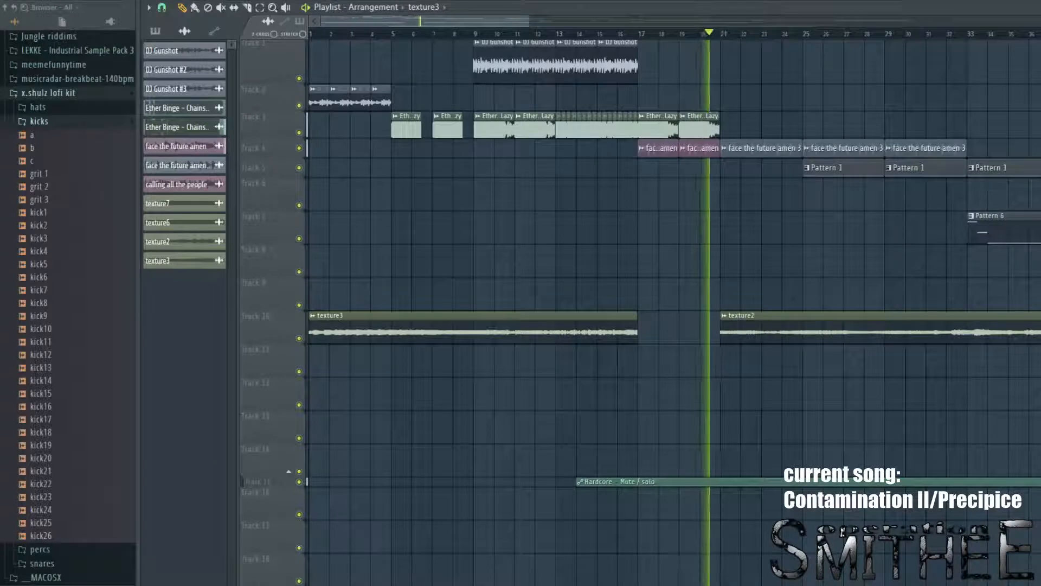
key("space")
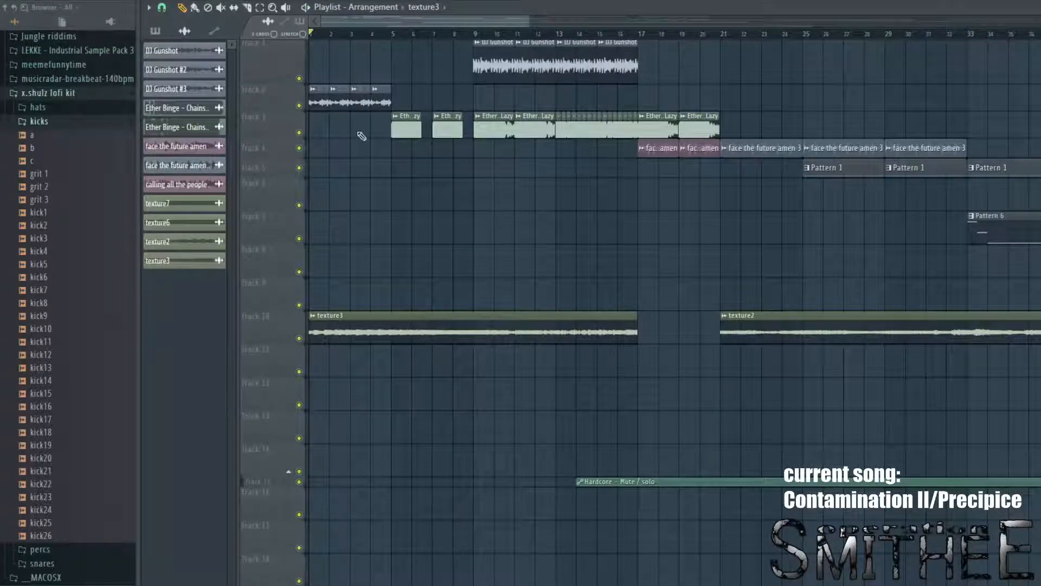
Step: Collapse the x.shulz lofi kit folder, look through the Samples folder and open the Jungle riddims subfolder holding the DJ Gunshot source
scroll(320, 67, "up", 6)
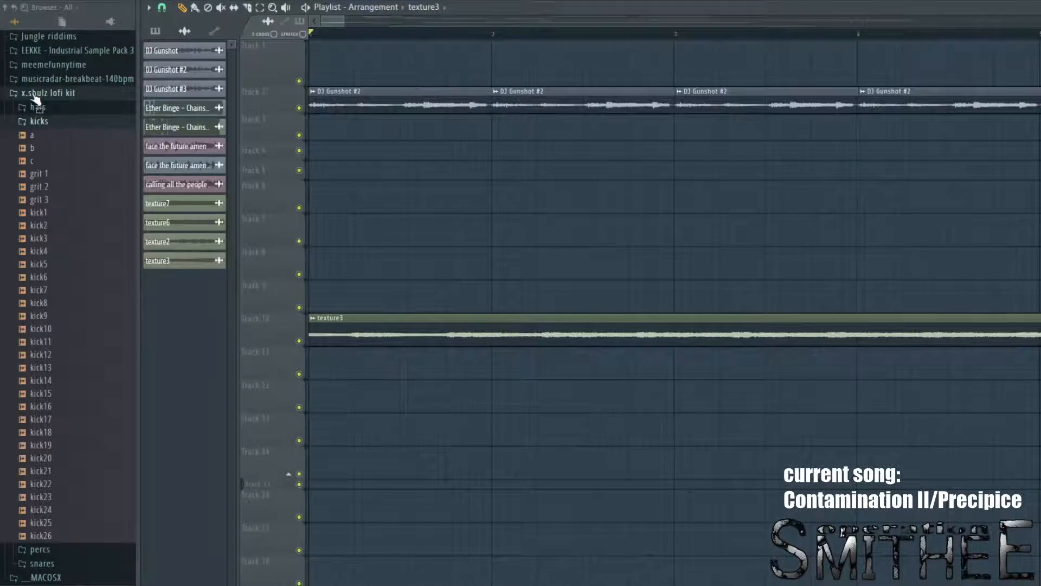
left_click(34, 96)
scroll(40, 118, "up", 7)
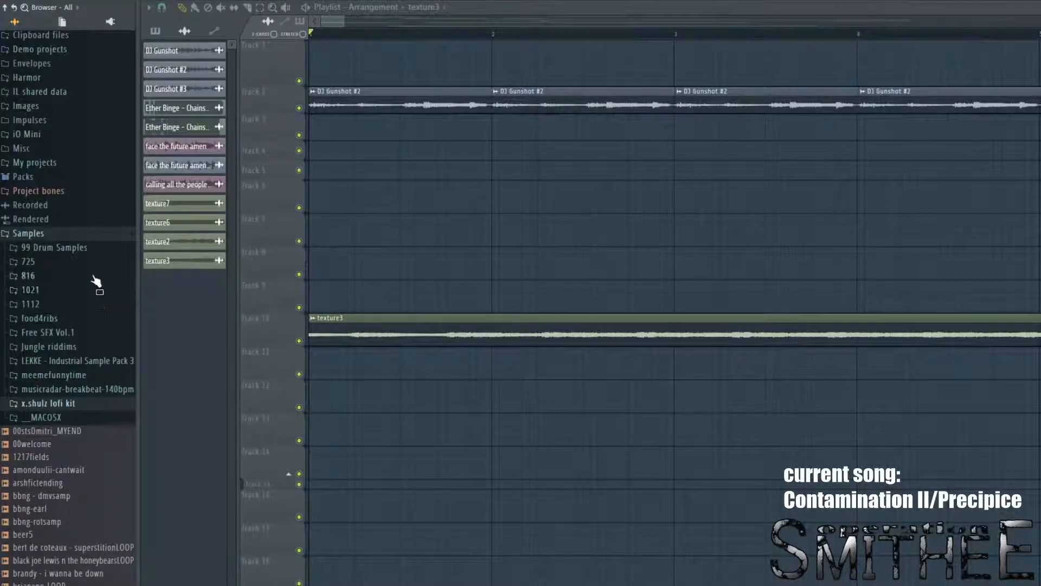
scroll(93, 340, "down", 15)
scroll(93, 341, "up", 15)
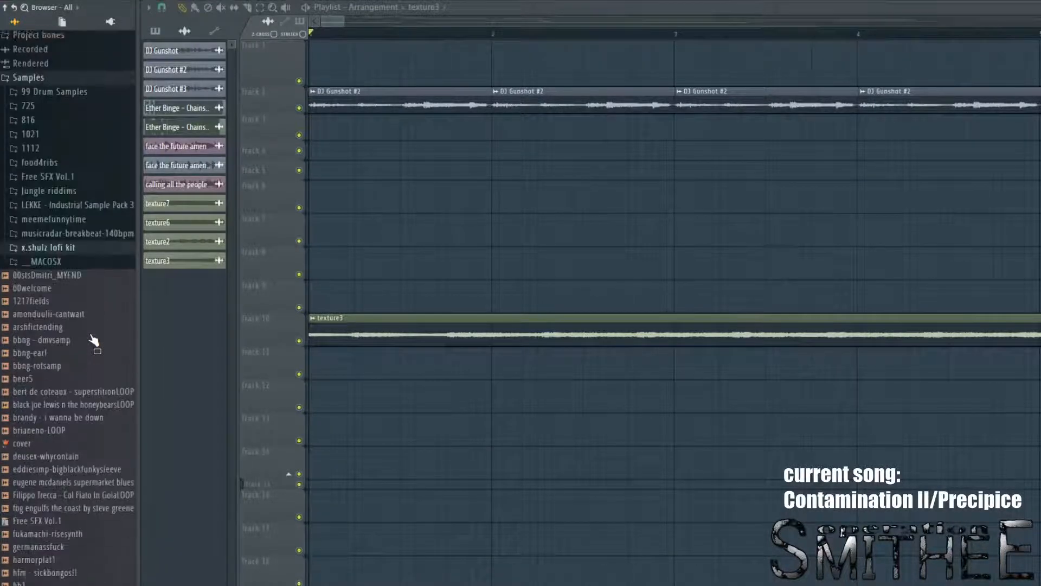
left_click(100, 259)
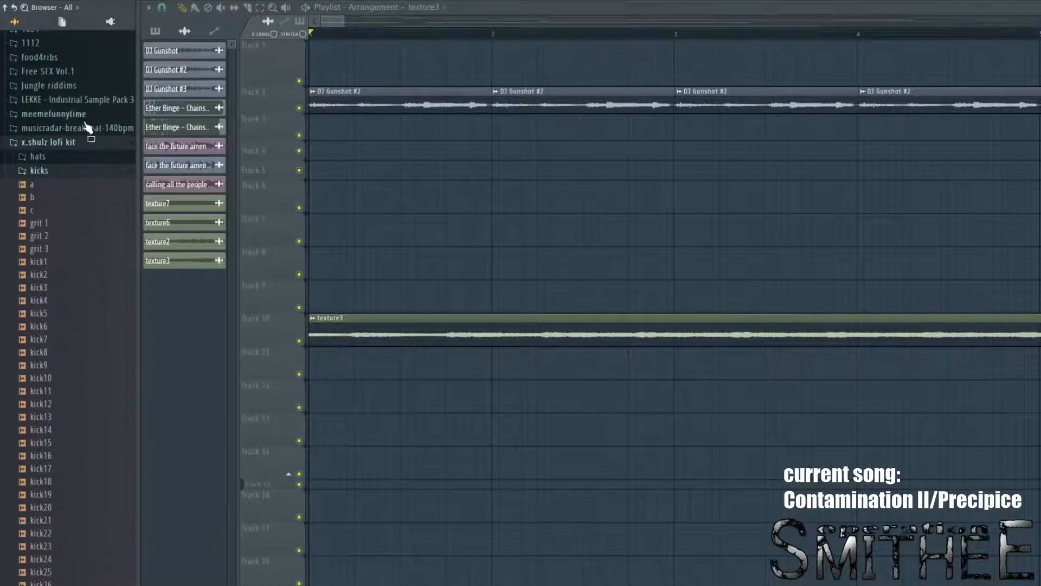
left_click(72, 90)
left_click(74, 105)
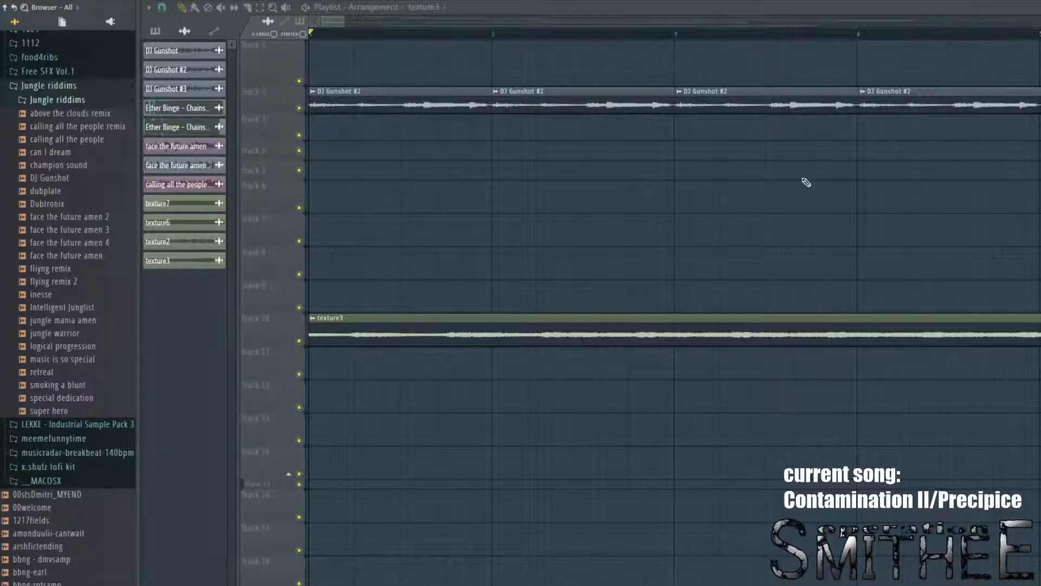
Step: Review the opening clips and play the first four bars of the DJ Gunshot #2 loop with texture3
left_click_drag(803, 178, 671, 194)
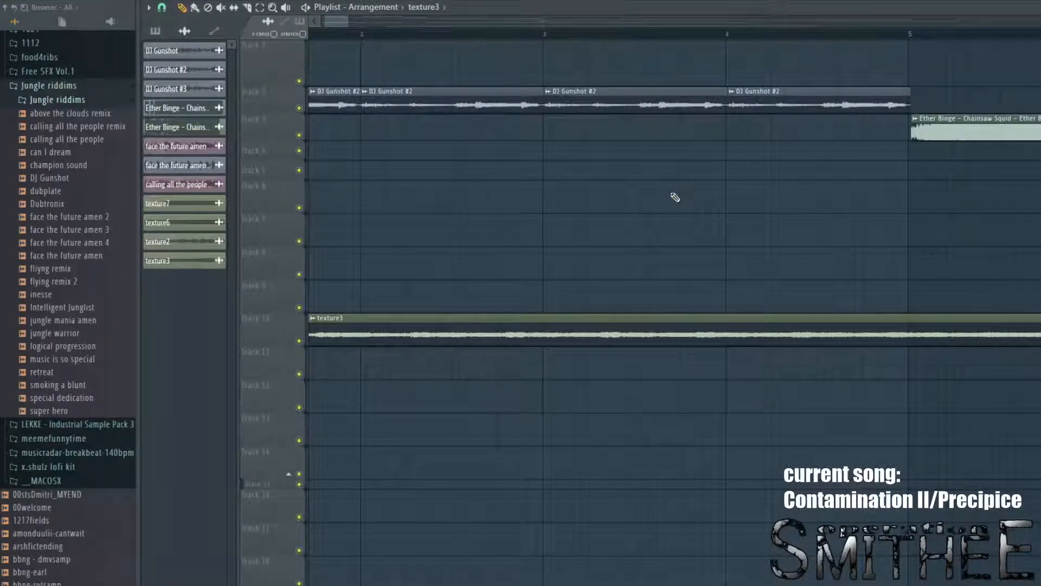
scroll(660, 133, "down", 6)
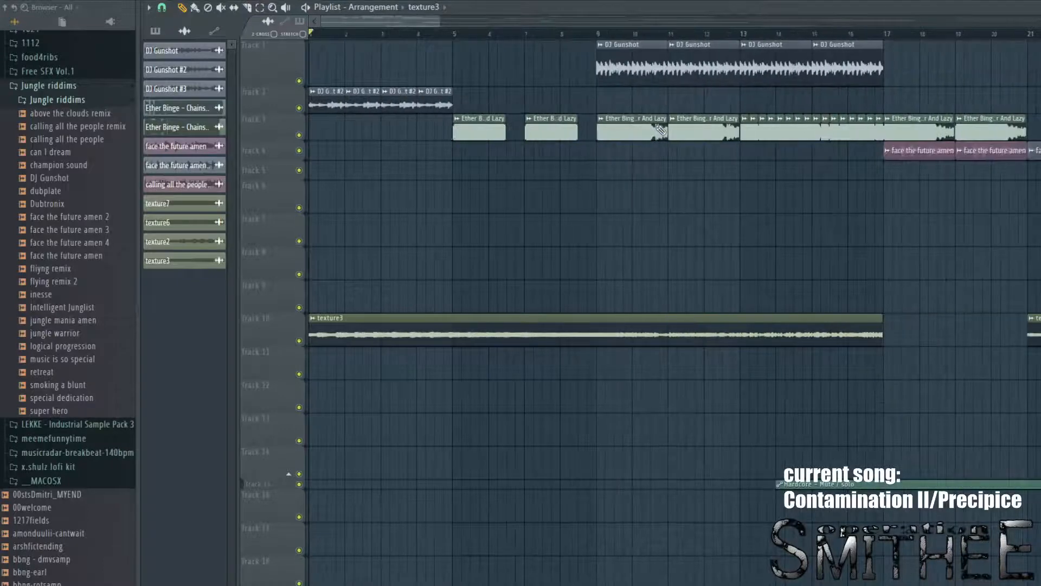
key("space")
key("space")
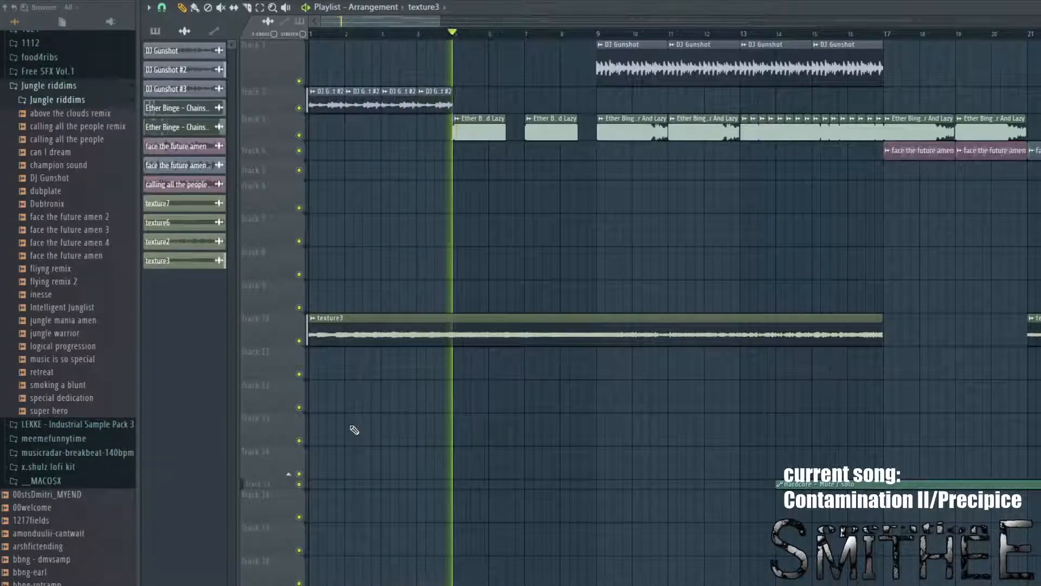
scroll(354, 428, "down", 2)
key("space")
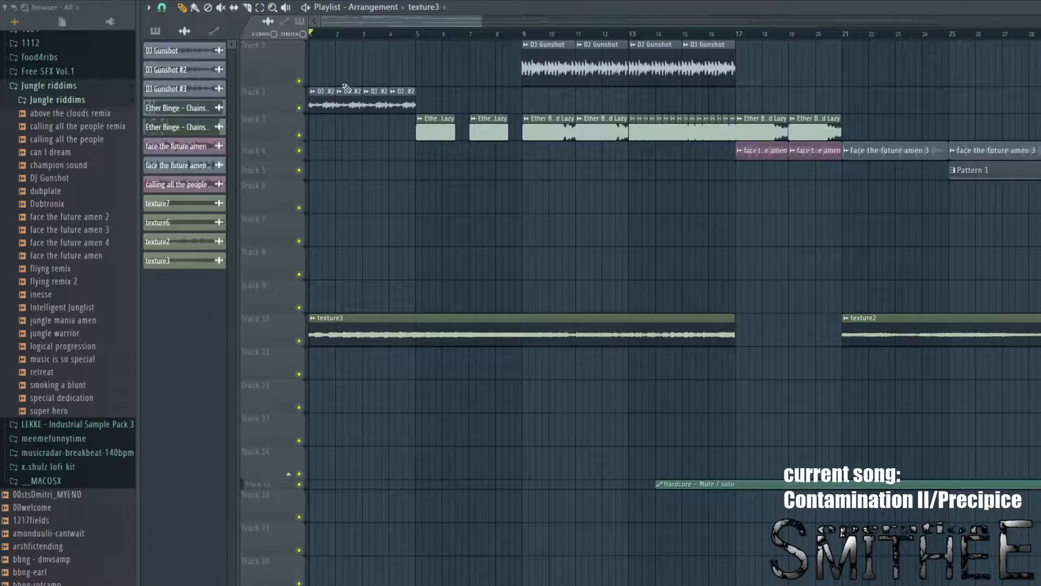
Step: Inspect the sample settings of the DJ Gunshot #2 clip and check its mixer track
scroll(346, 88, "up", 3)
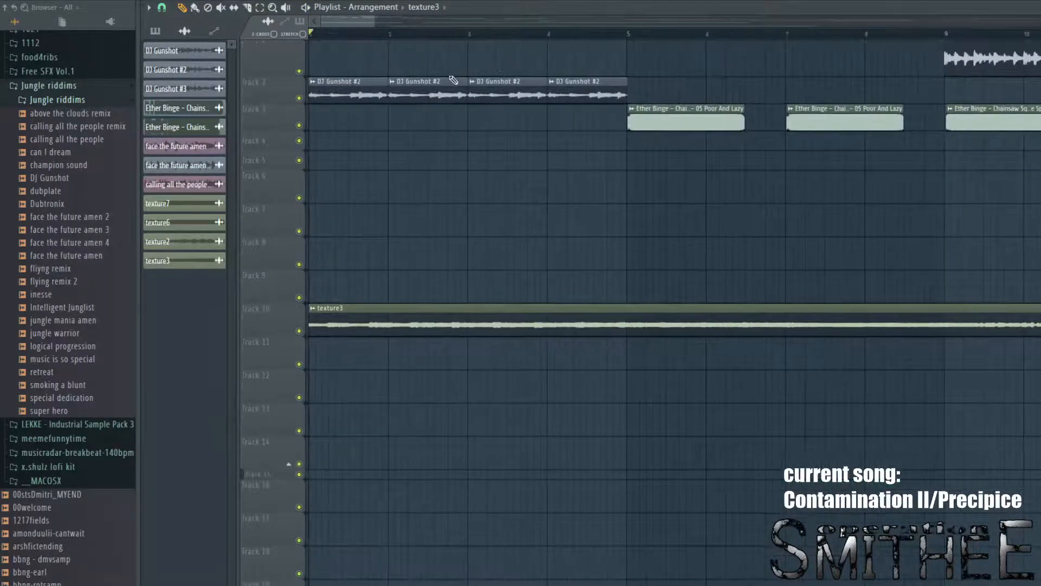
double_click(433, 81)
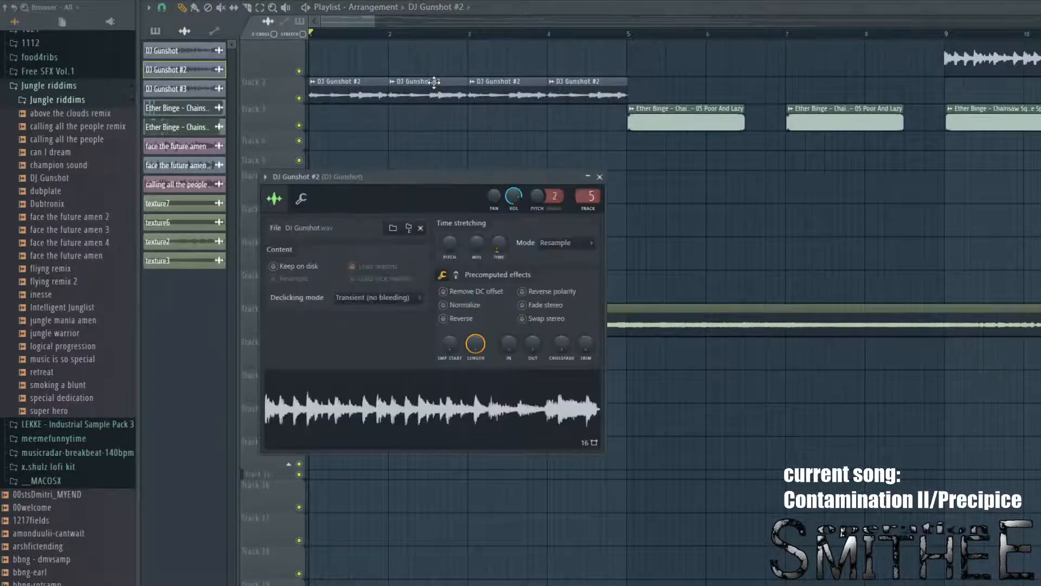
left_click(600, 176)
key("F9")
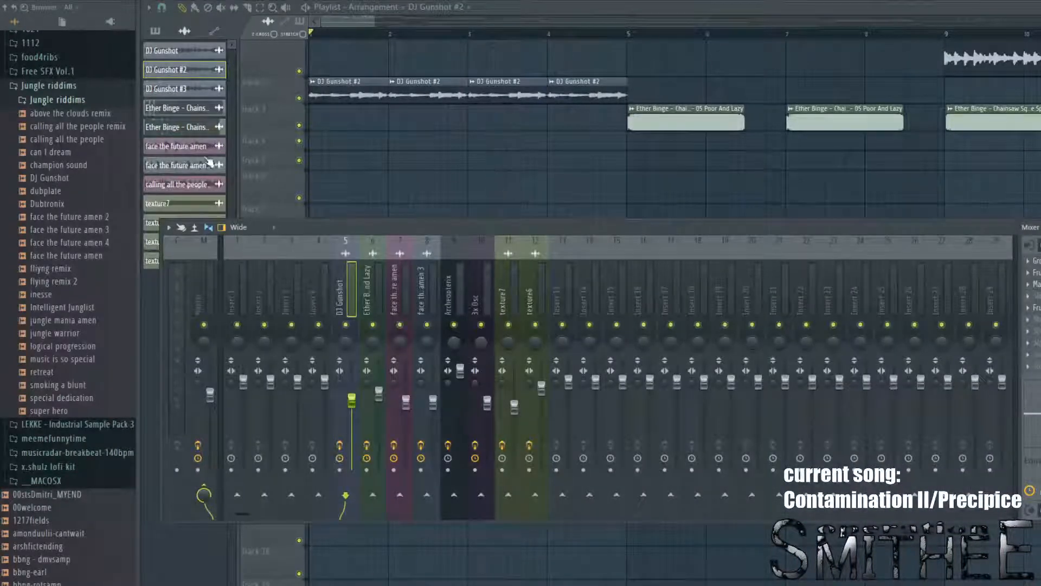
key("F9")
Step: Bring the DJ Gunshot clips on Track 1 into view and set the playback position just before bar 9
scroll(437, 140, "down", 2)
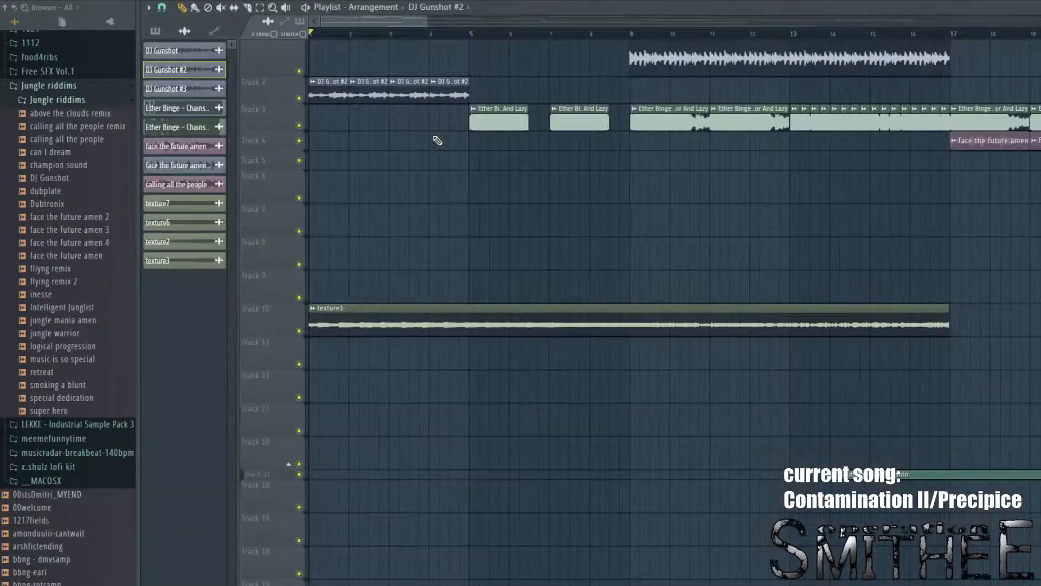
scroll(731, 101, "down", 2)
scroll(693, 239, "down", 2)
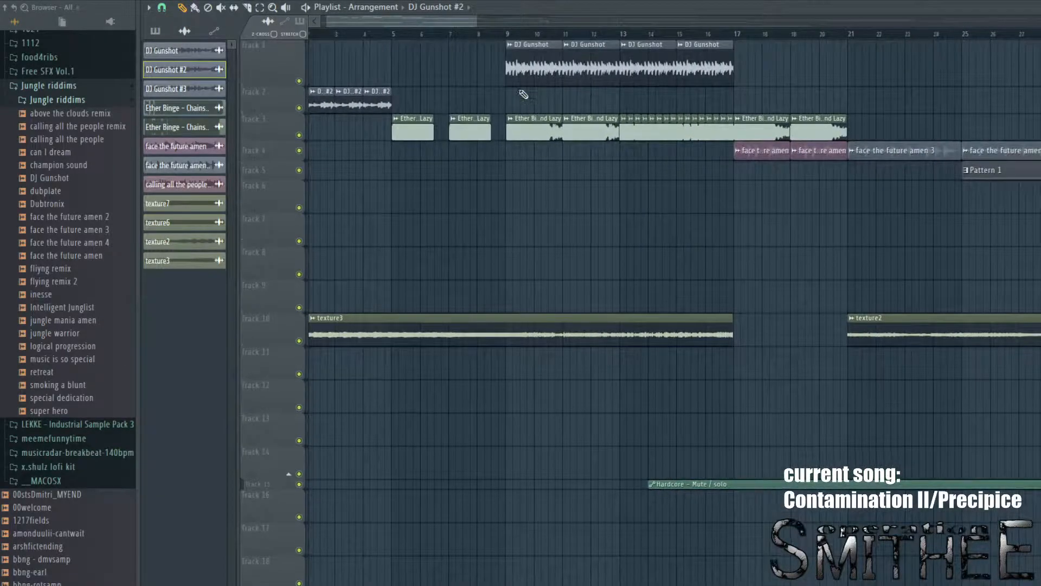
left_click(502, 33)
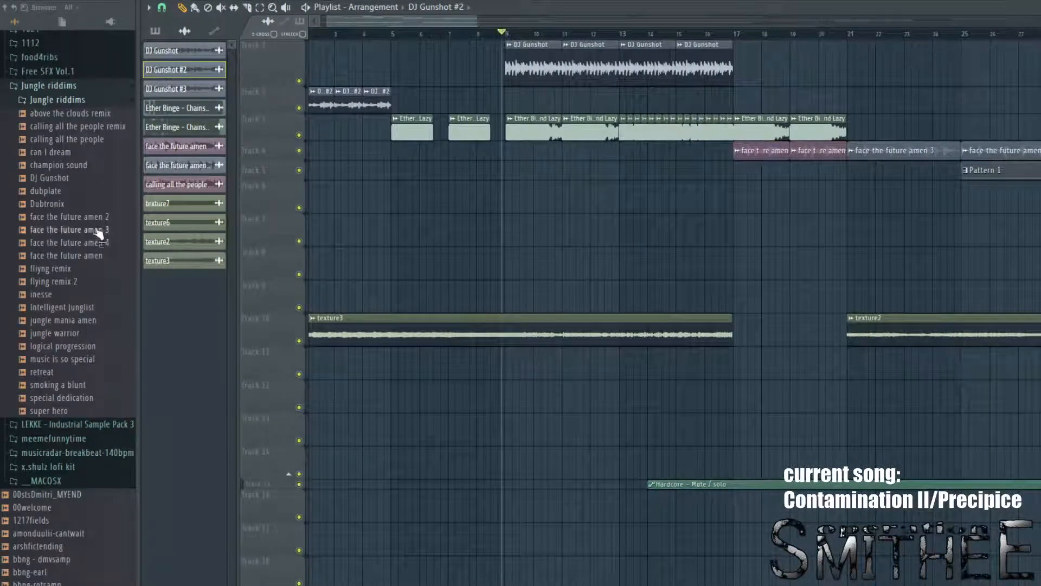
Step: Preview the DJ Gunshot sample from the Jungle riddims folder and play the song's opening for comparison
left_click(66, 182)
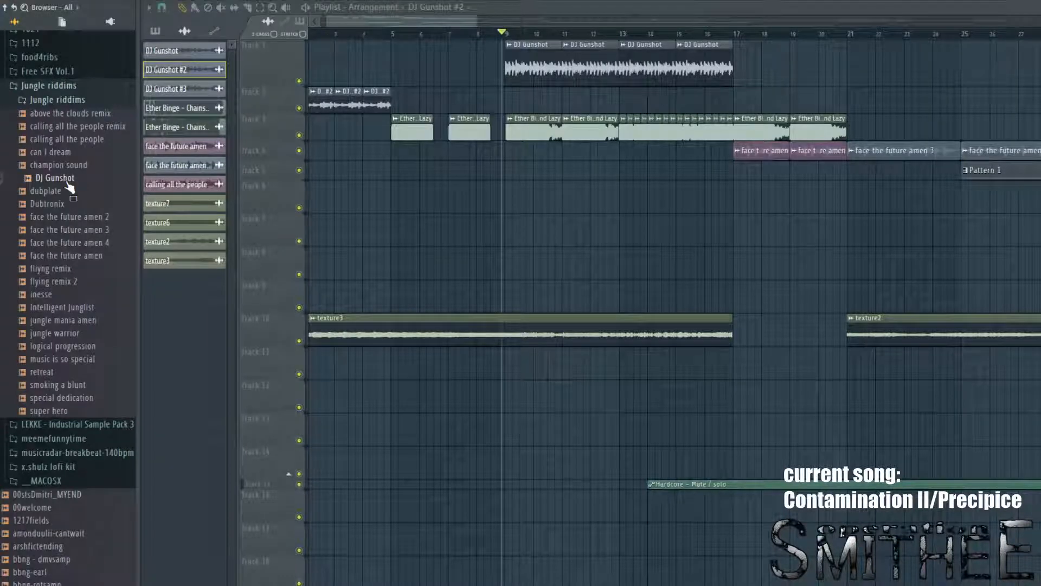
right_click(767, 246)
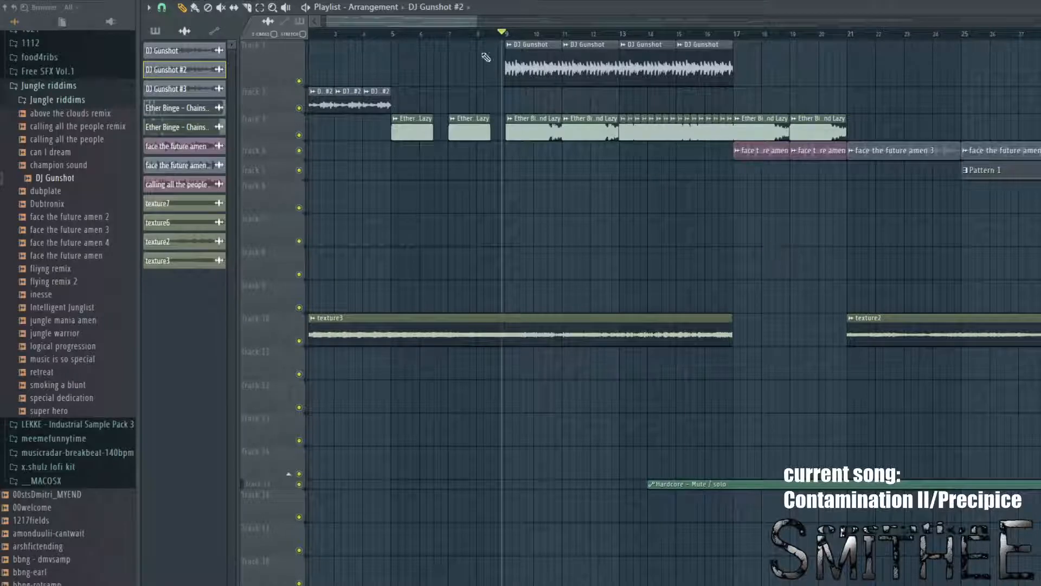
key("space")
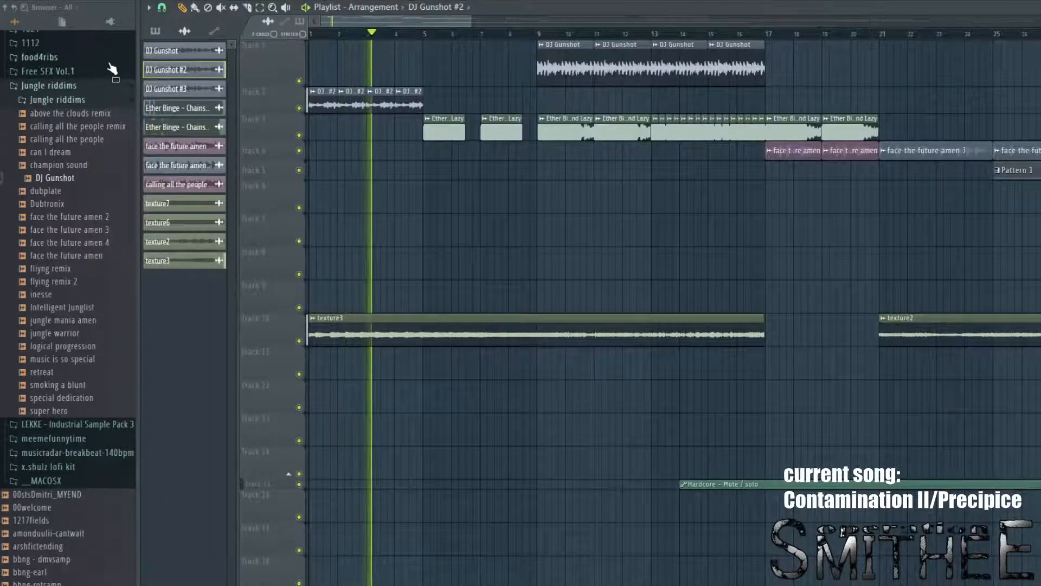
key("space")
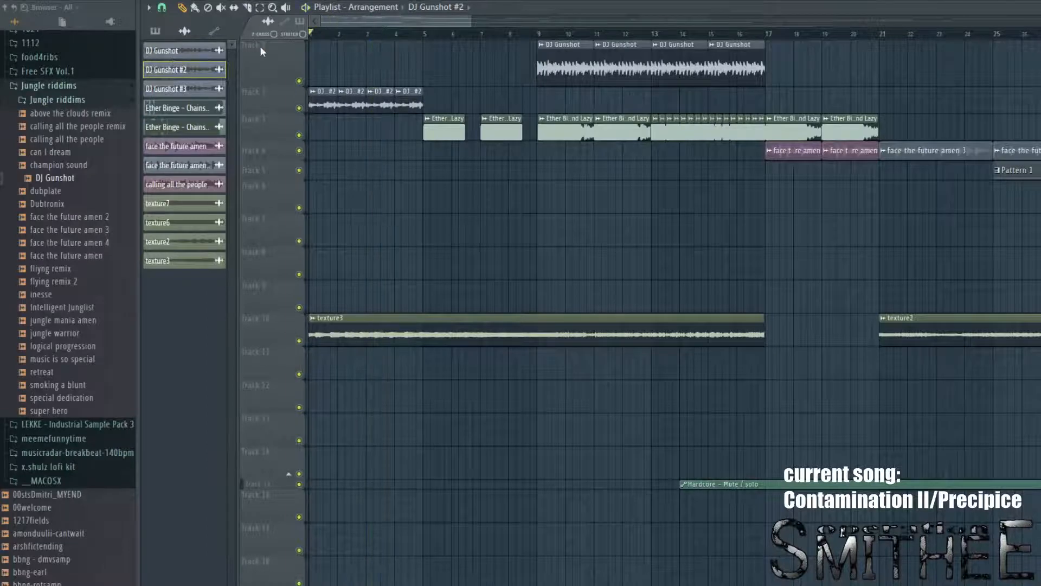
Step: Compare the sample settings of the DJ Gunshot #2 clip and the DJ Gunshot clip starting at bar 9
double_click(332, 95)
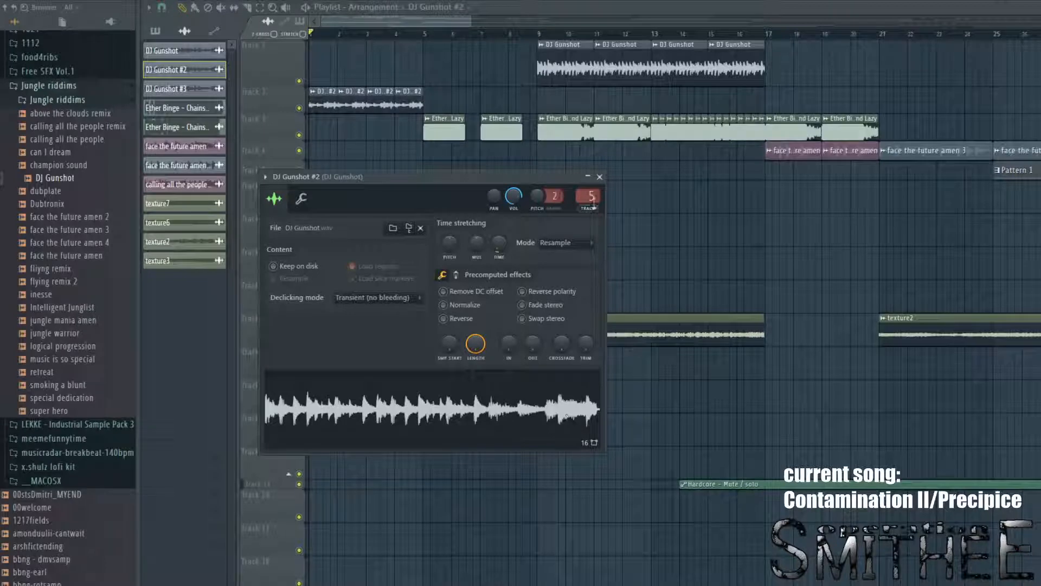
left_click(599, 177)
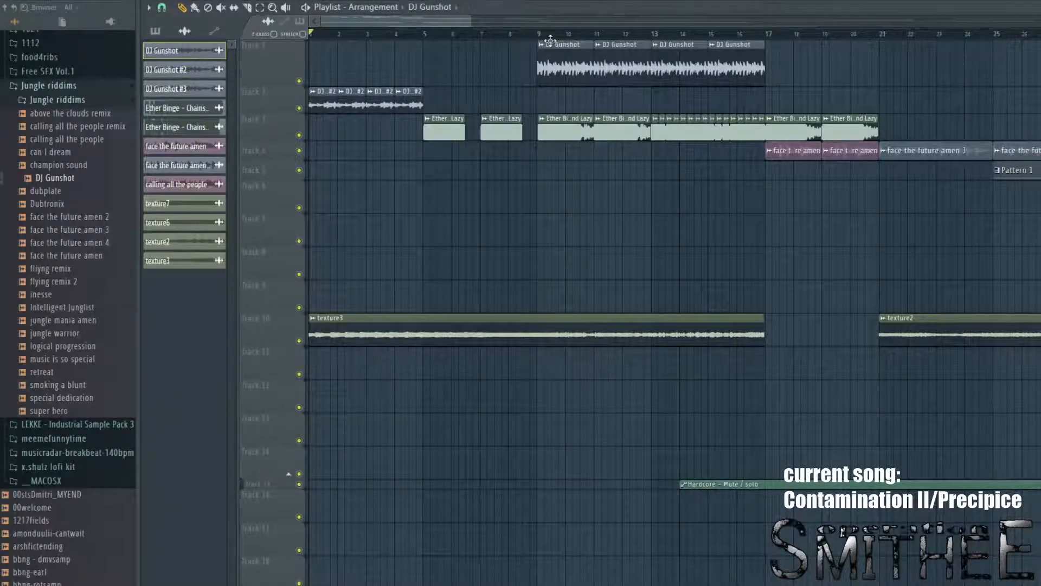
double_click(550, 42)
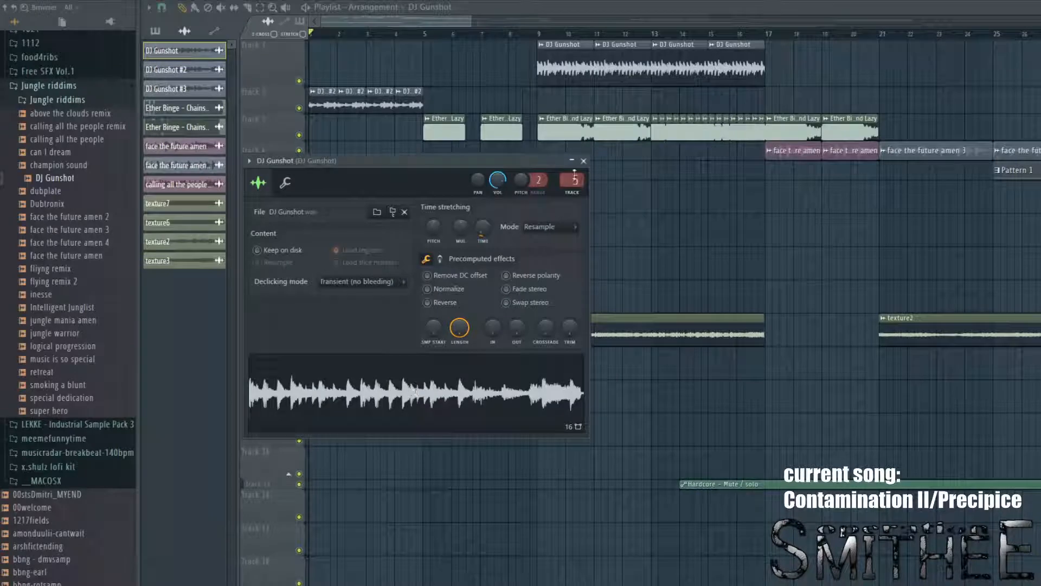
left_click(584, 161)
Step: Play the section from bar 9 where the DJ Gunshot and Ether Binge clips overlap
key("space")
left_click(540, 35)
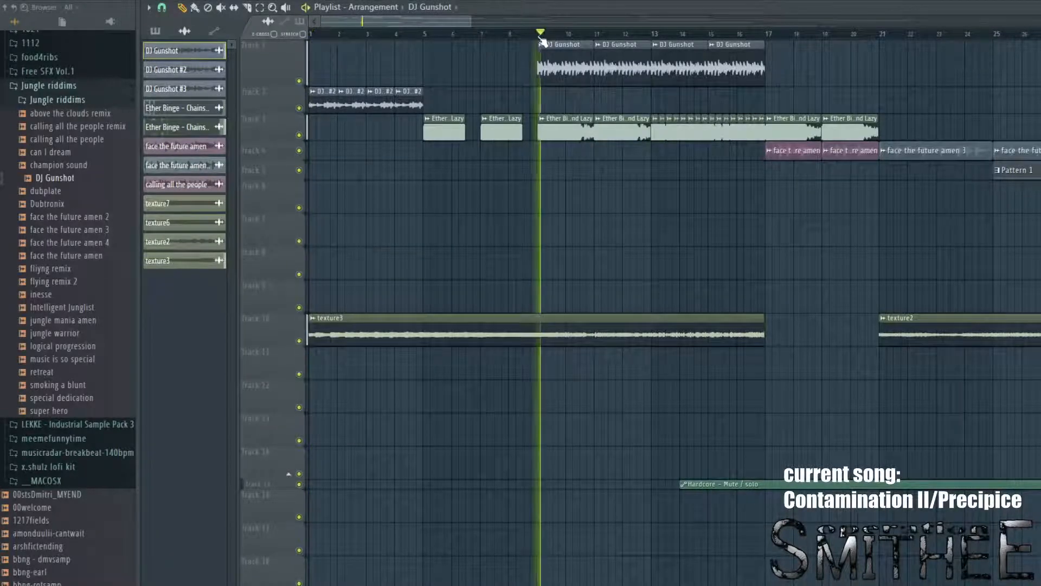
left_click_drag(679, 204, 581, 219)
key("F6")
key("F6")
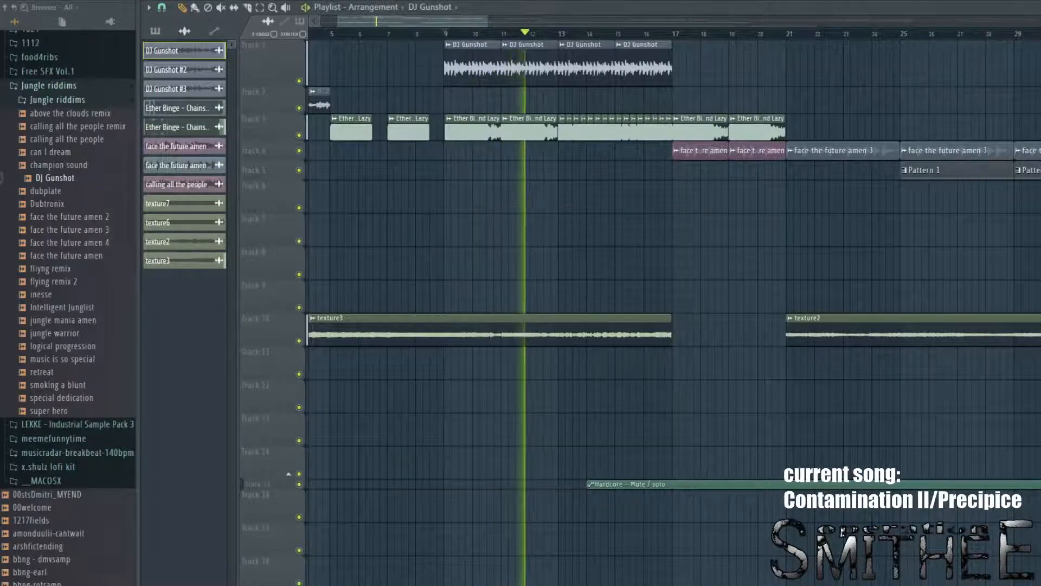
Step: Inspect the Gross Beat effect on the DJ Gunshot mixer track during playback and return to the playlist
key("F9")
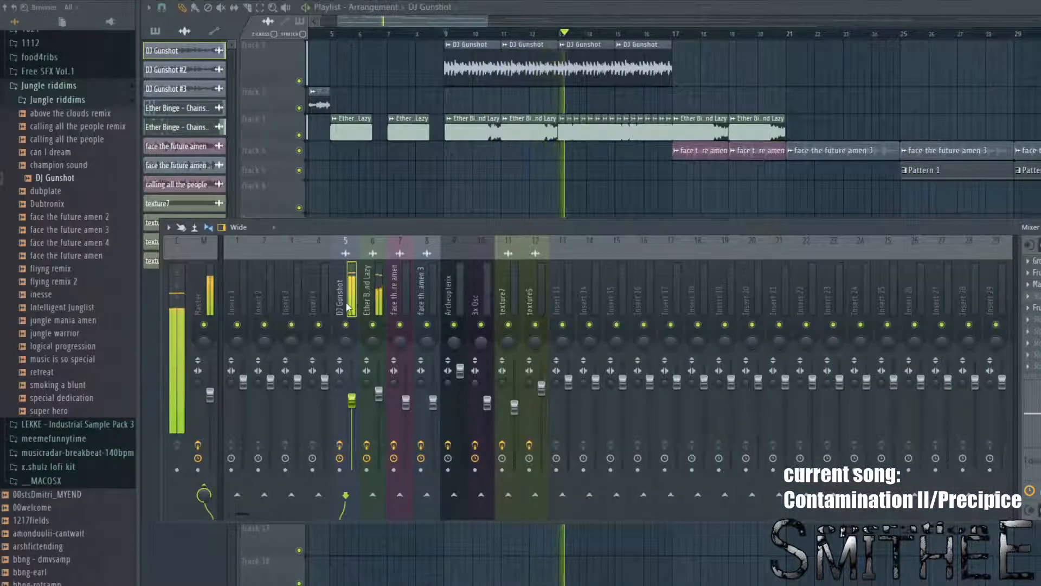
left_click(1036, 261)
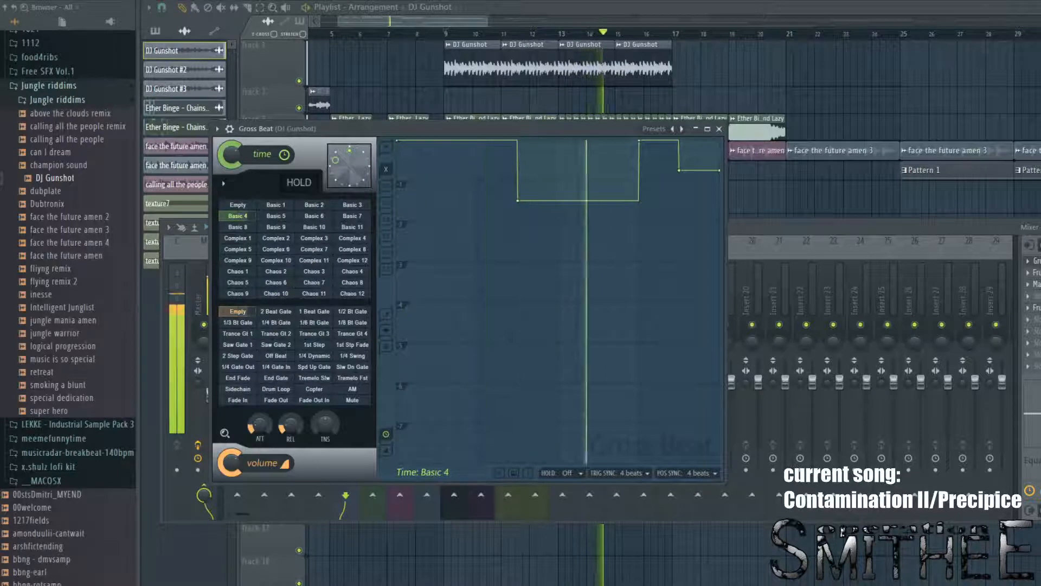
left_click(719, 129)
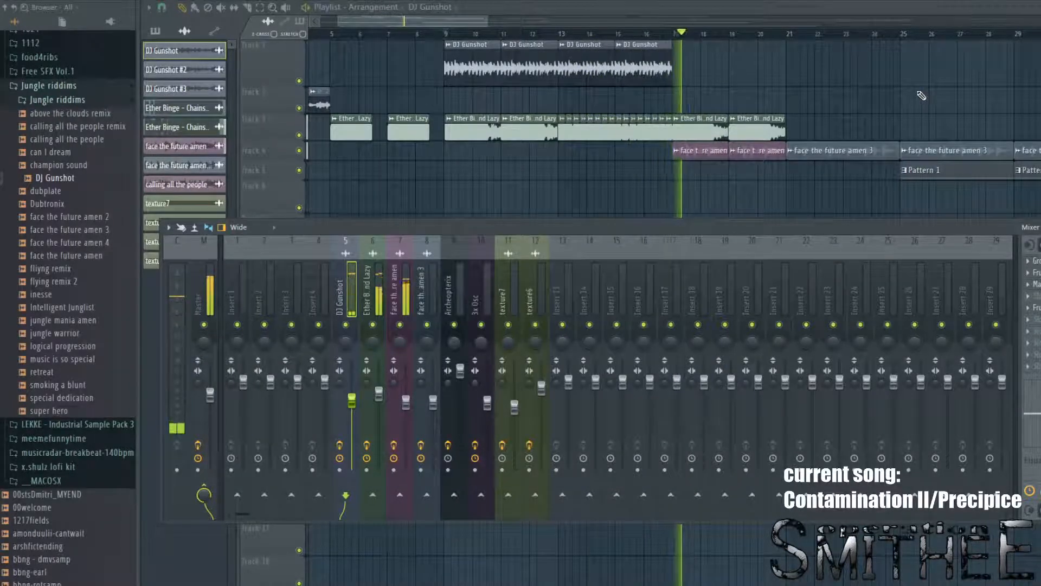
key("F9")
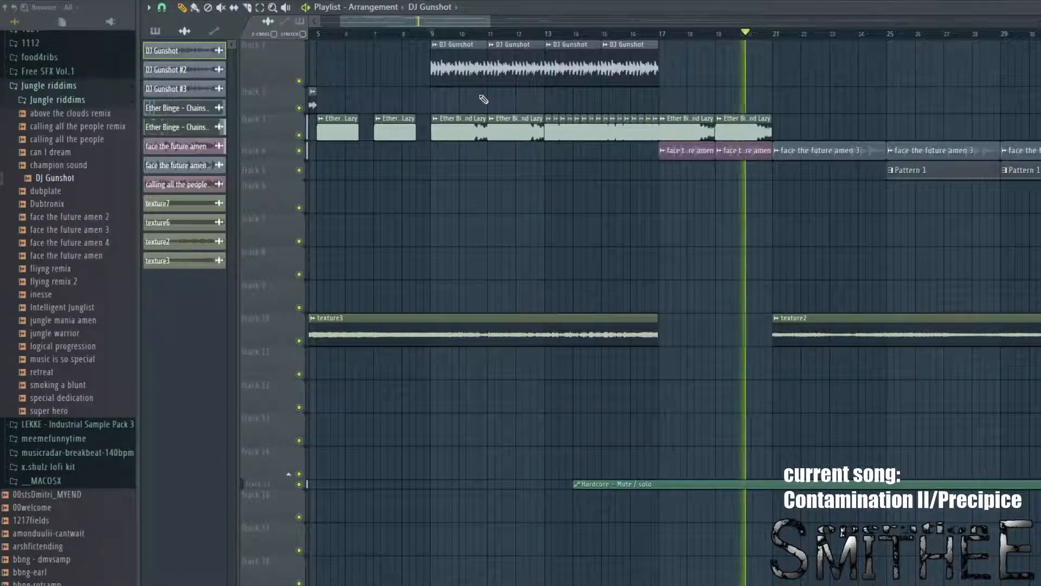
Step: Stop playback, set the playback position just before bar 7 and mute Track 10 with the texture clips
key("space")
left_click_drag(400, 34, 371, 45)
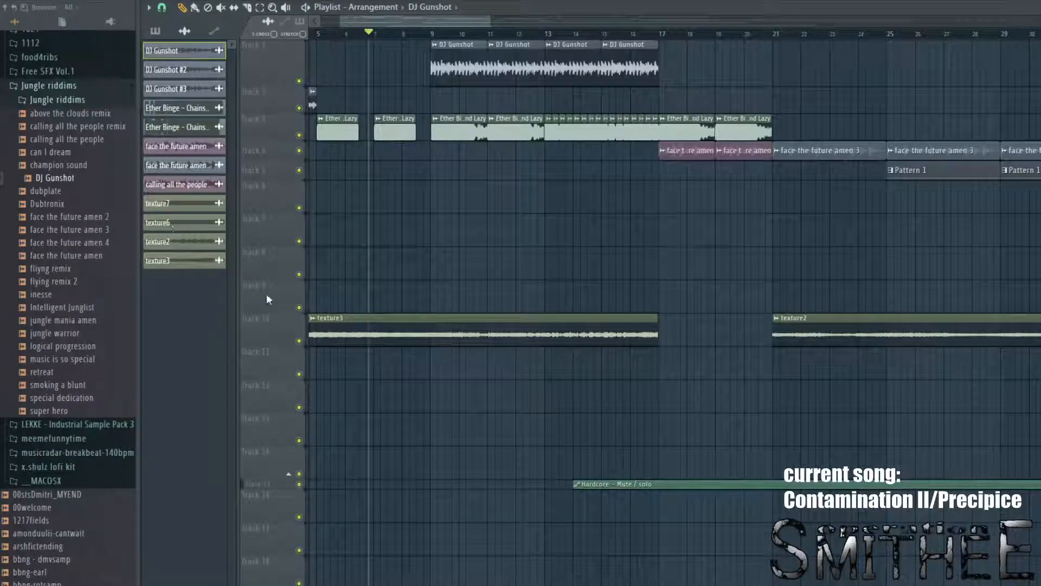
left_click(298, 340)
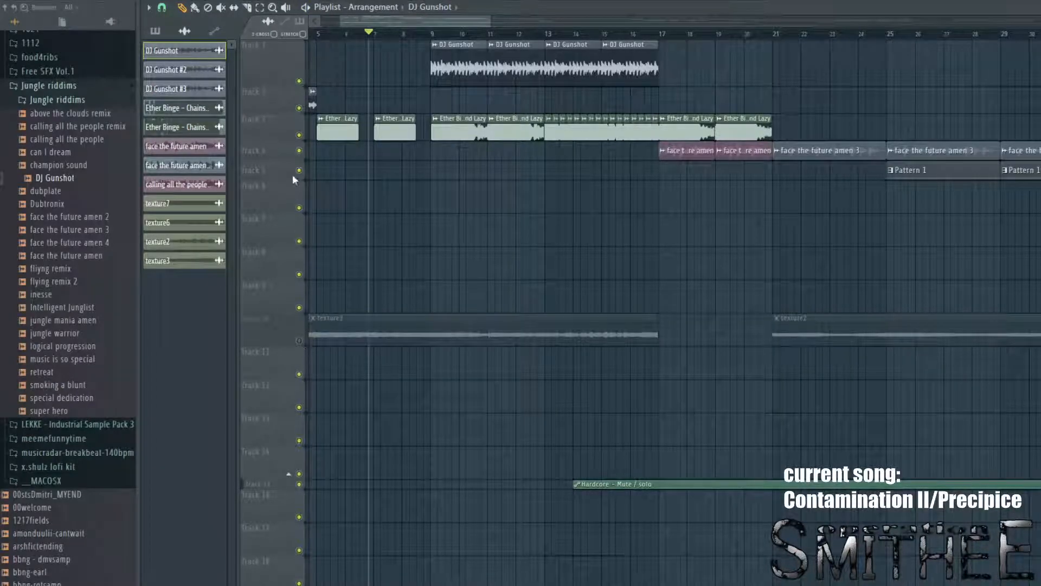
Step: Play the Ether Binge clip at bar 7 with the textures silenced, stop playback and unmute Track 10
key("space")
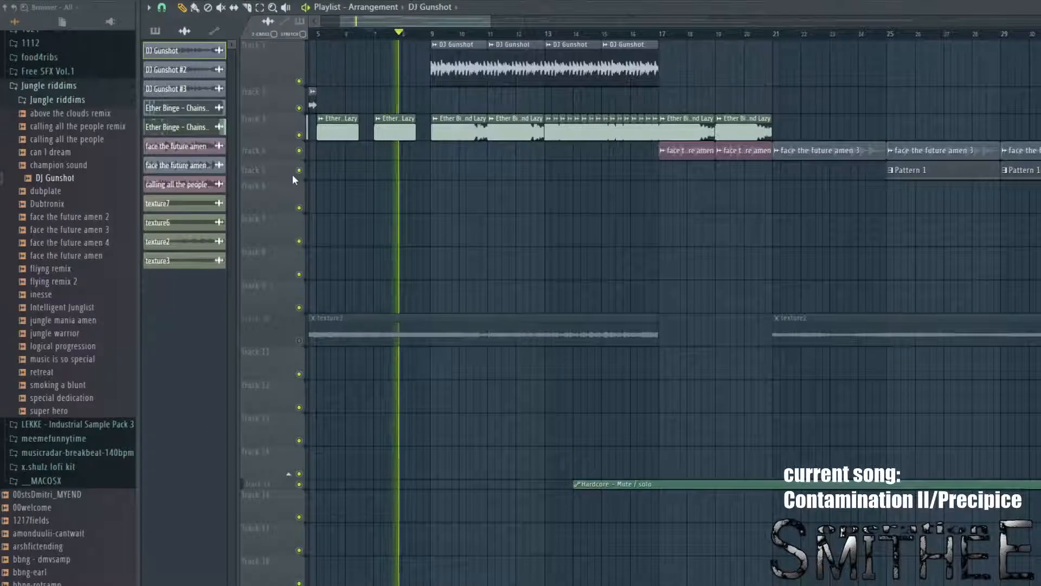
key("space")
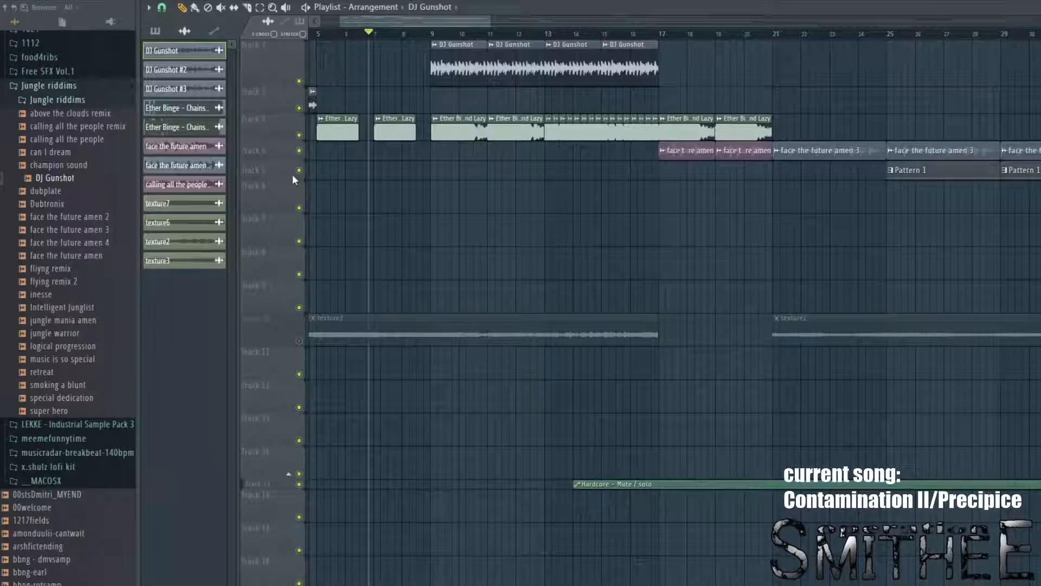
left_click(299, 341)
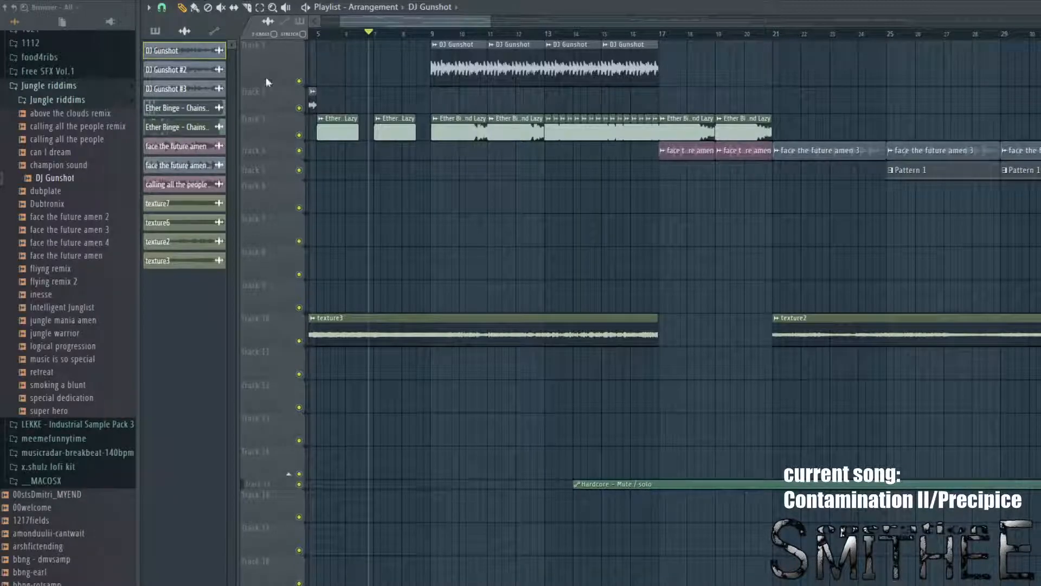
Step: Play the arrangement from just before bar 7 with the texture3 clip audible, stopping within the face the future amen clips
scroll(401, 70, "up", 2)
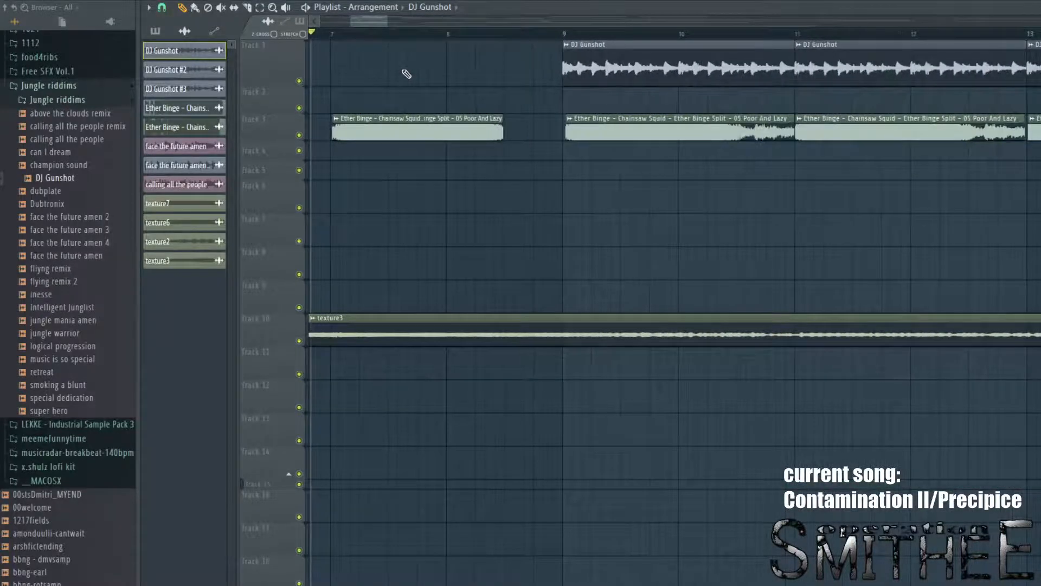
scroll(406, 73, "down", 4)
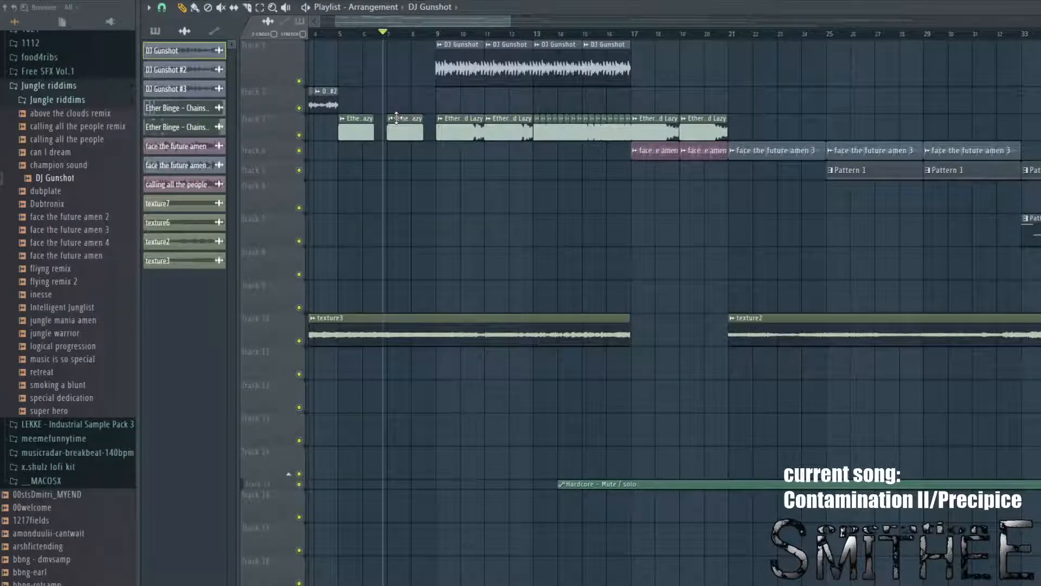
key("space")
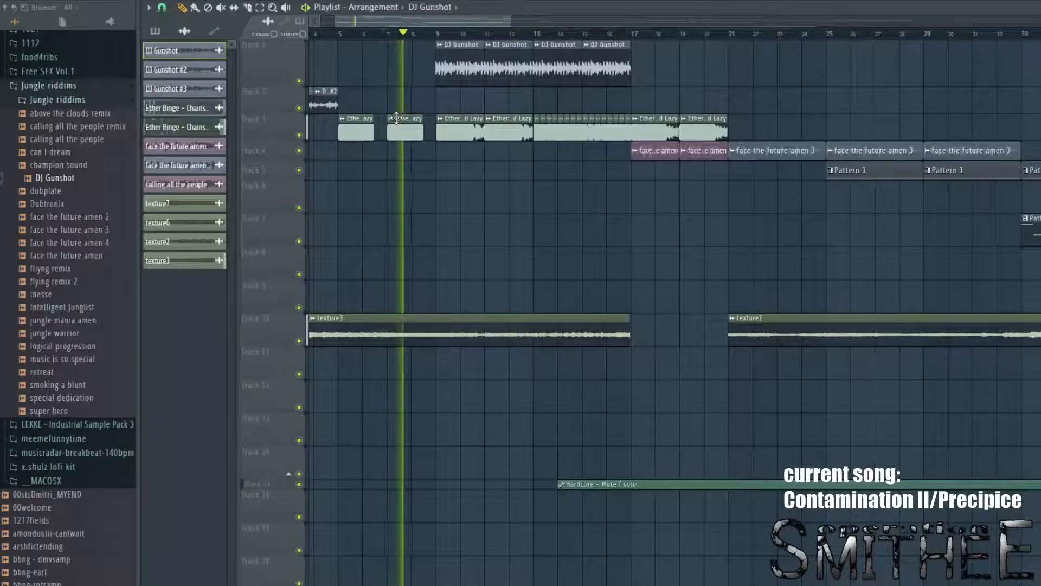
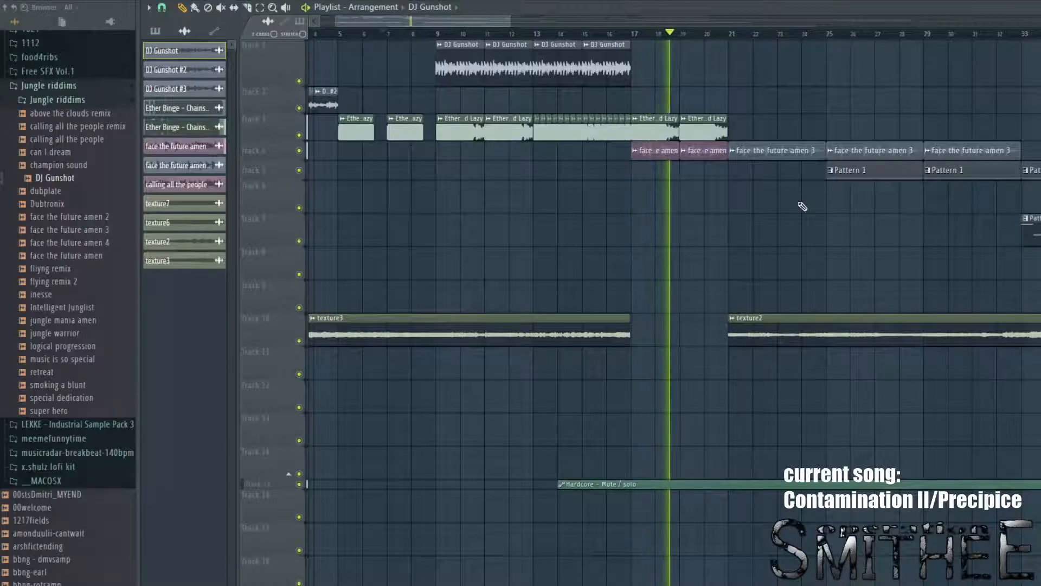
scroll(752, 146, "up", 4)
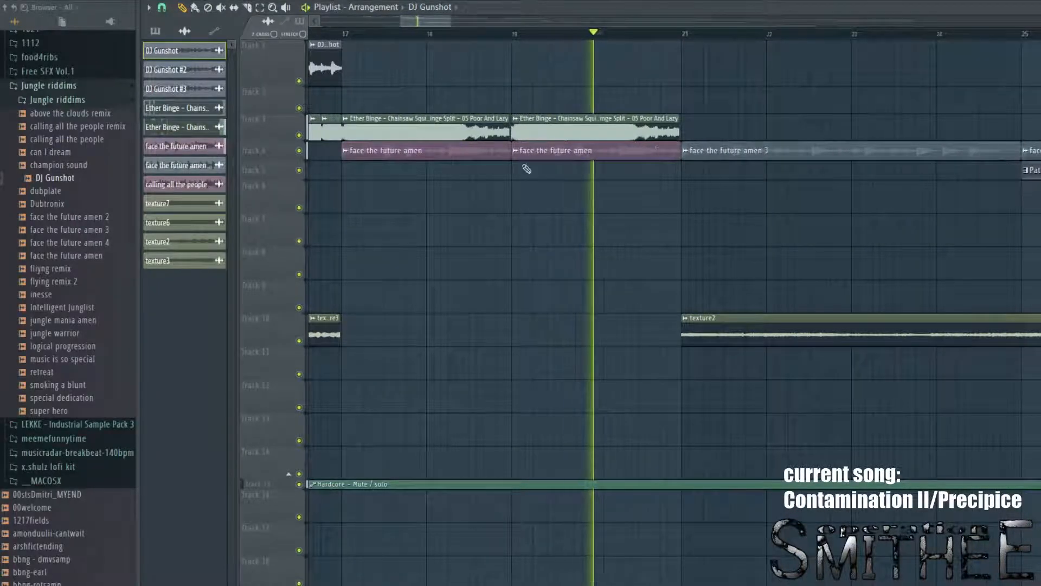
key("space")
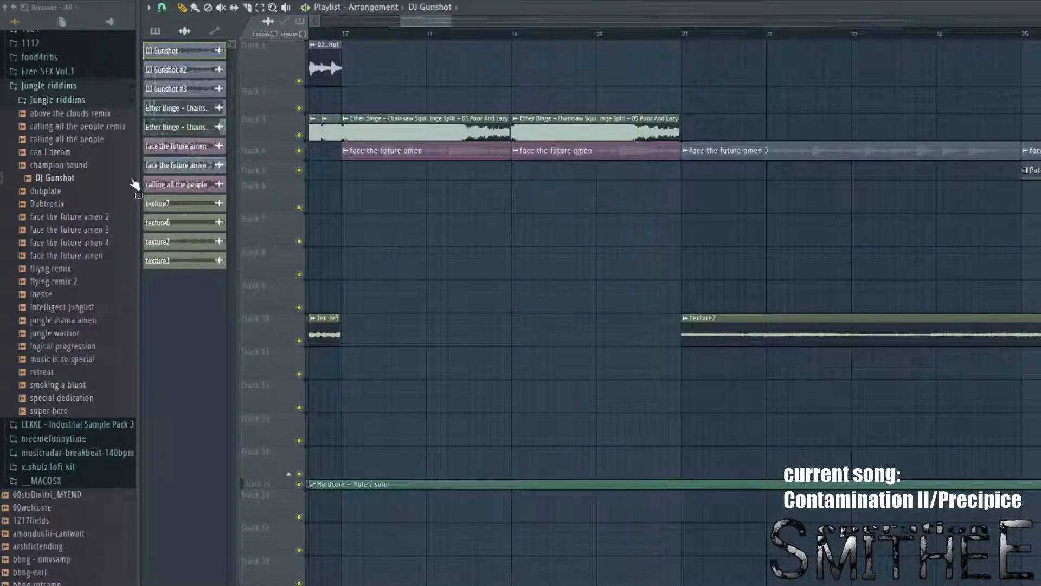
Step: Preview the face the future amen sample and check the sample settings of the face the future amen and face the future amen 3 clips
left_click(100, 260)
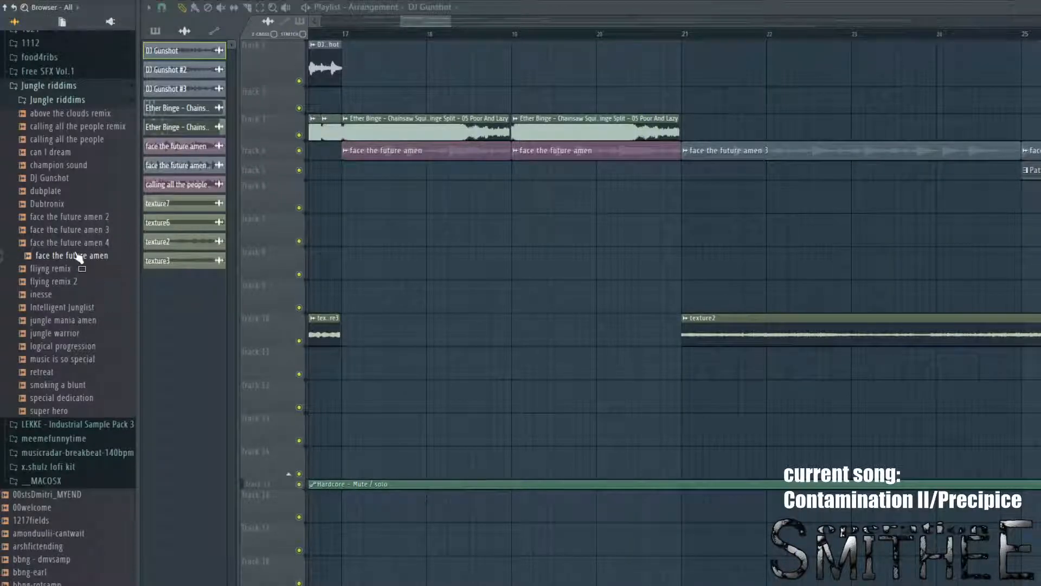
double_click(645, 159)
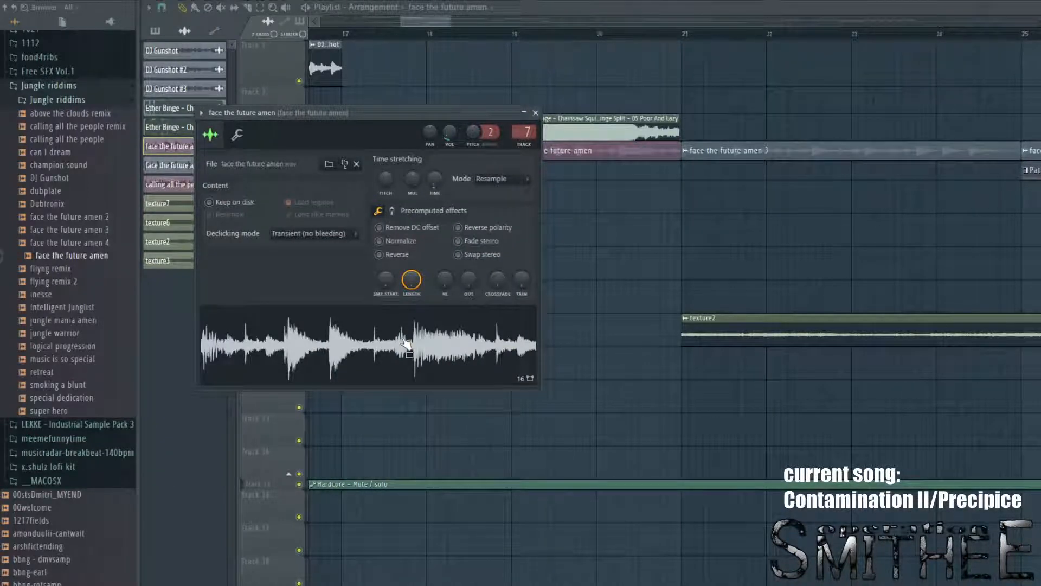
key("Escape")
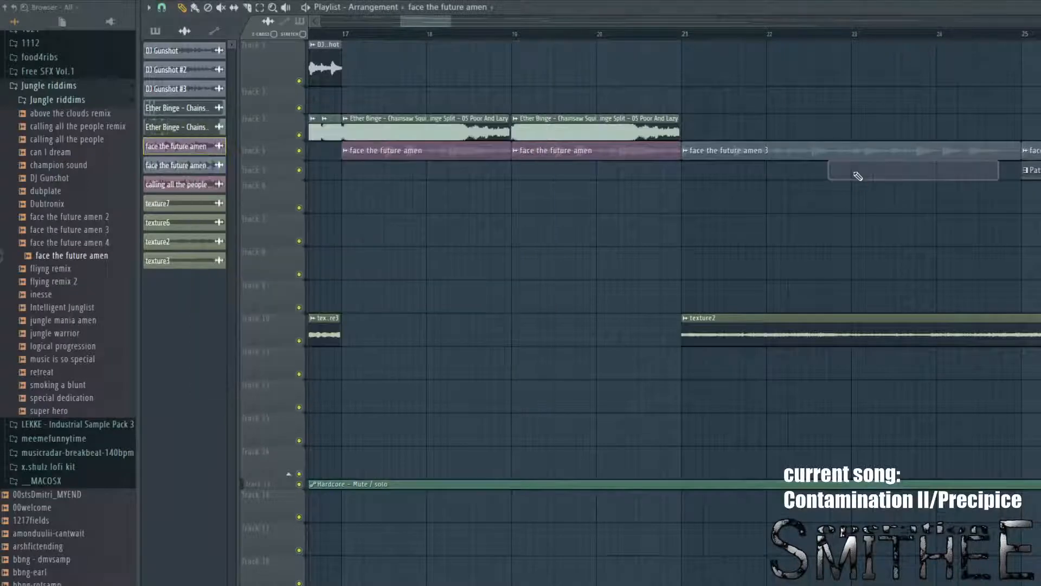
double_click(836, 145)
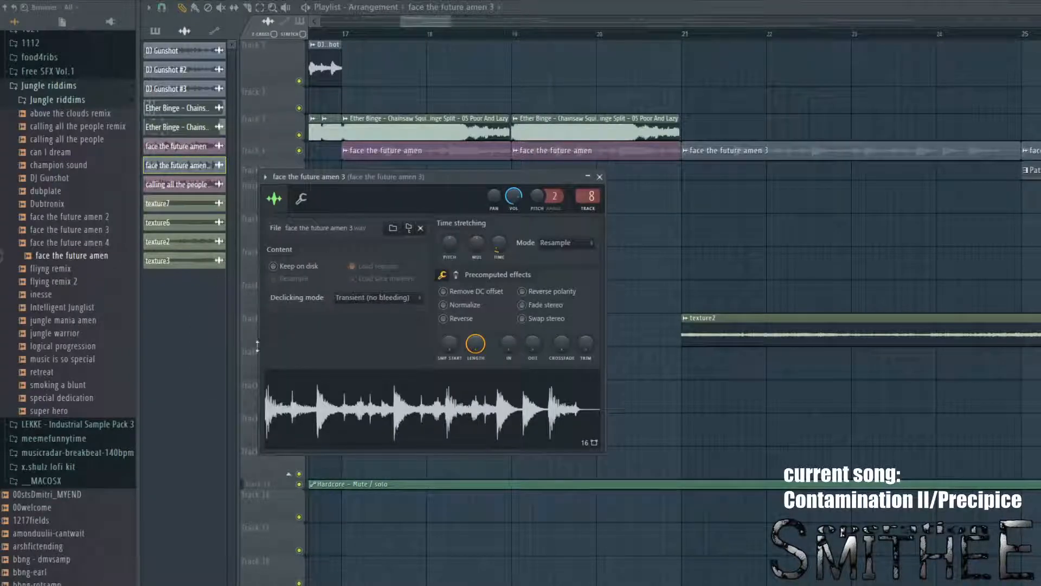
left_click(599, 176)
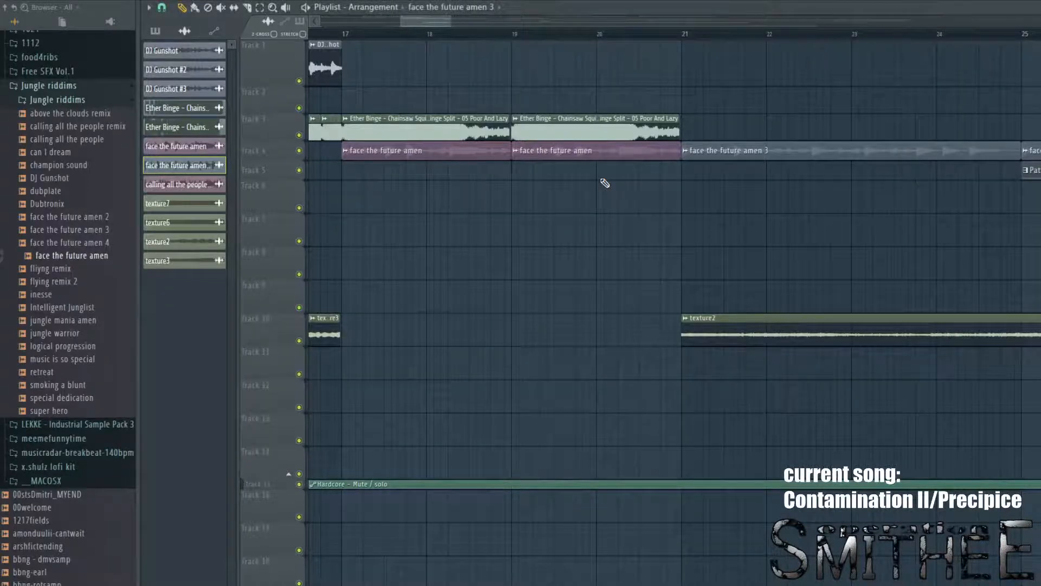
Step: Set the playback position just before bar 25, where the first Pattern 1 clip starts
scroll(605, 183, "down", 5)
scroll(605, 183, "up", 5)
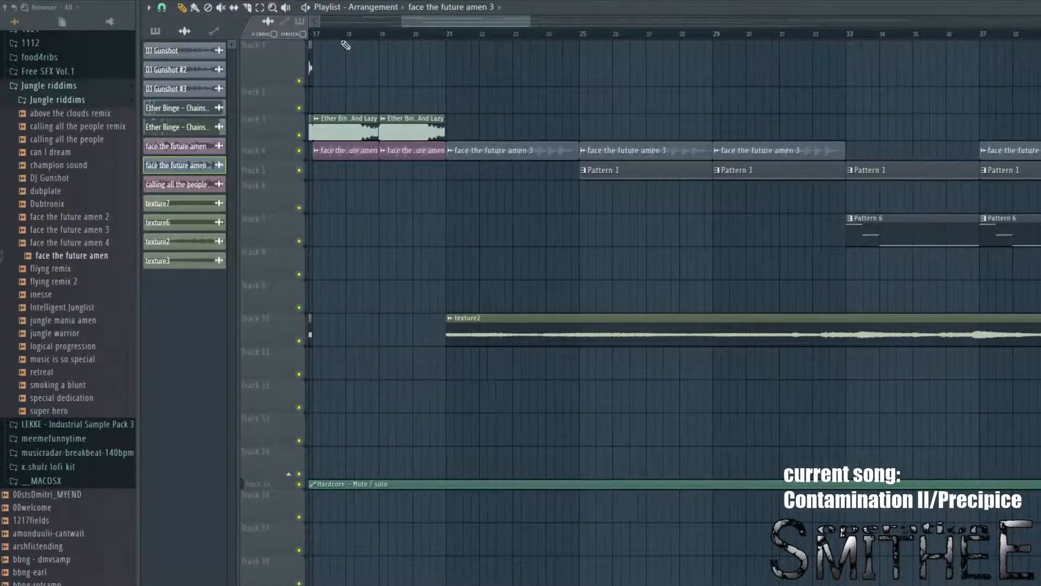
left_click_drag(425, 25, 587, 61)
mouse_move(521, 34)
left_mouse_down()
mouse_move(468, 37)
mouse_move(817, 58)
mouse_move(907, 44)
left_mouse_up()
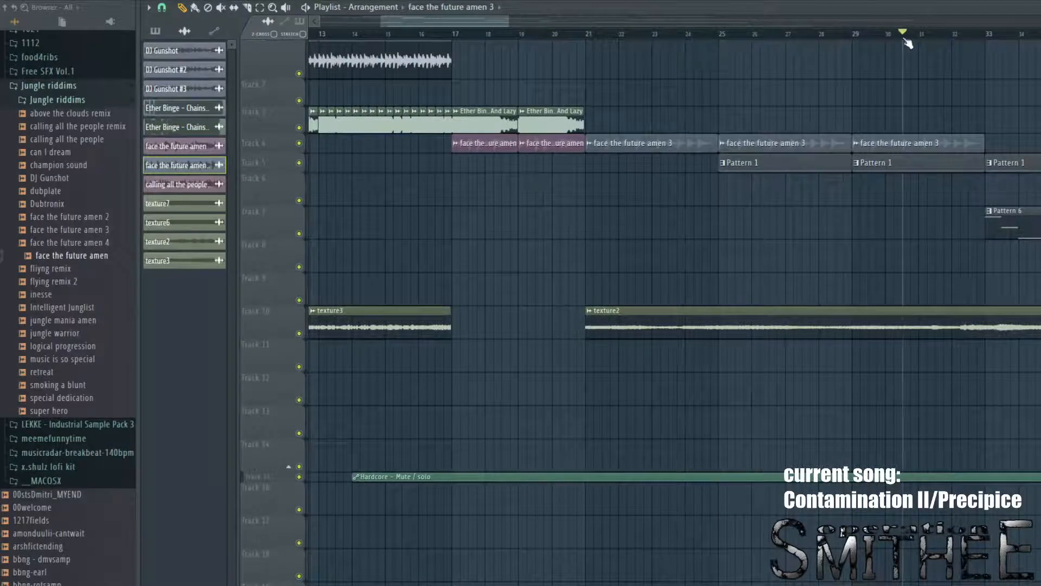
scroll(908, 43, "down", 8)
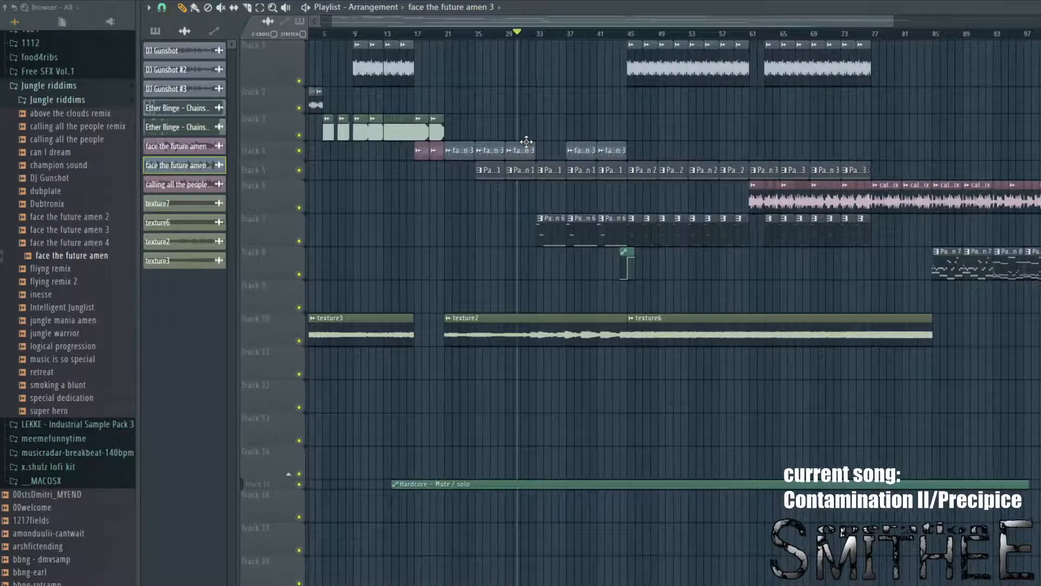
scroll(525, 142, "down", 3)
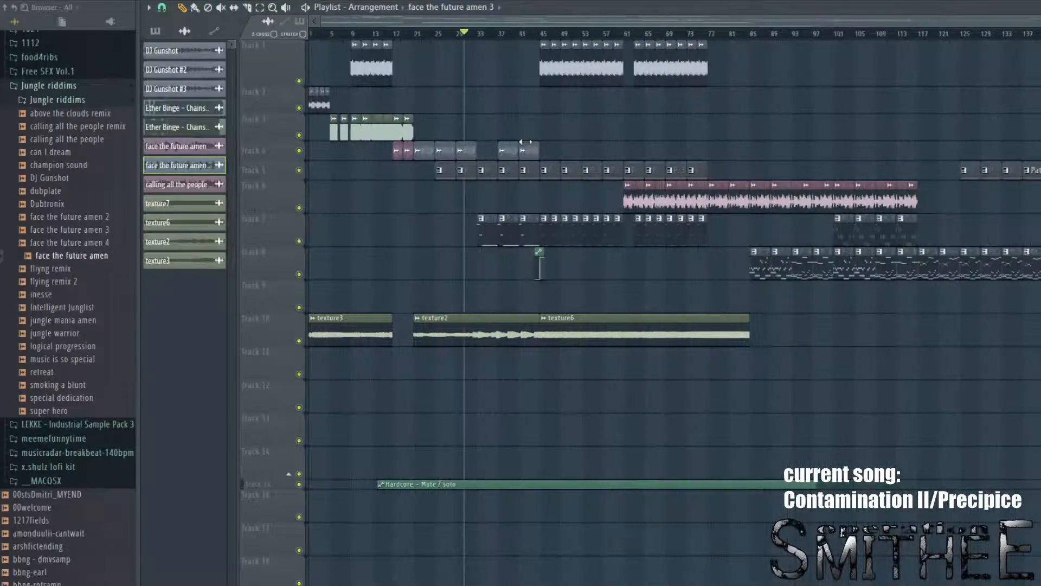
scroll(455, 161, "up", 8)
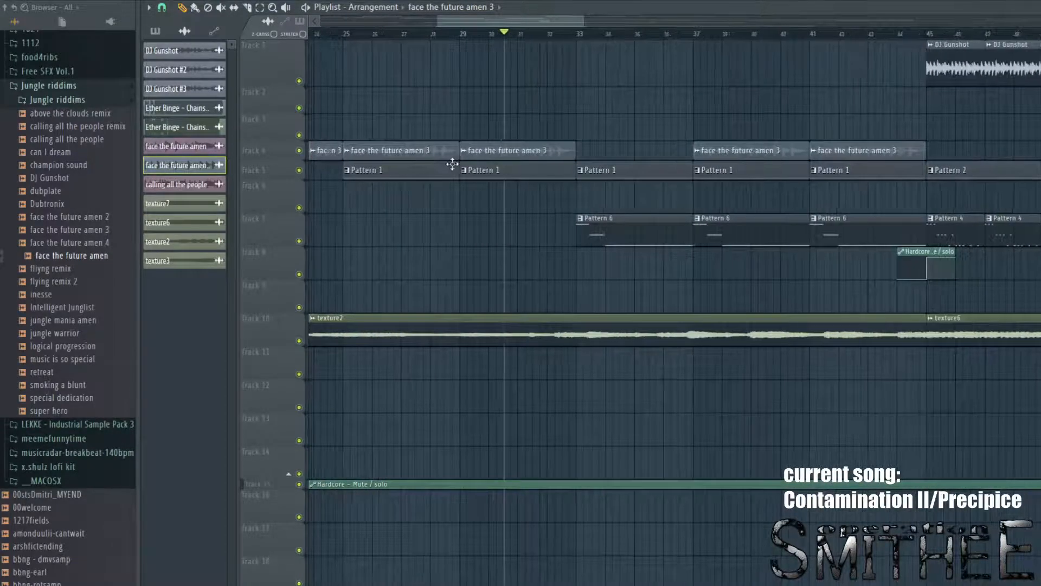
left_click_drag(464, 116, 573, 103)
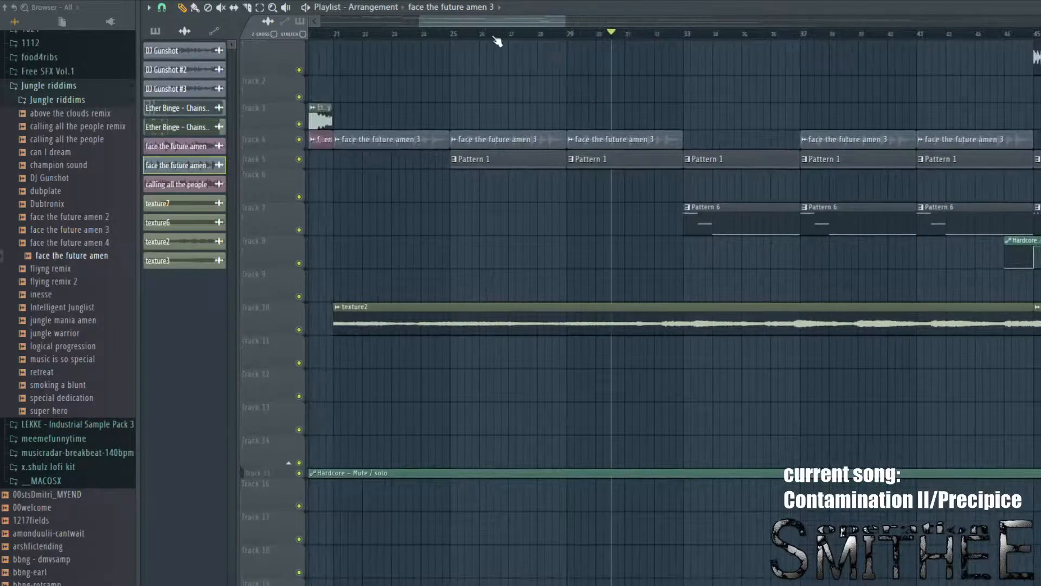
left_click(446, 34)
Step: Show all channels in the channel rack and inspect the Archeopterix synth settings
key("F6")
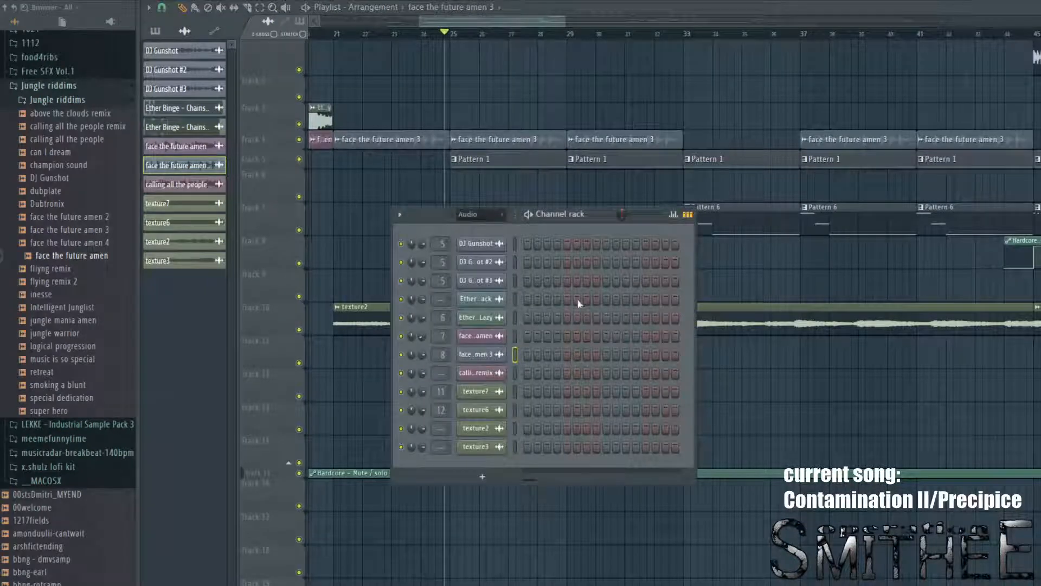
left_click(478, 222)
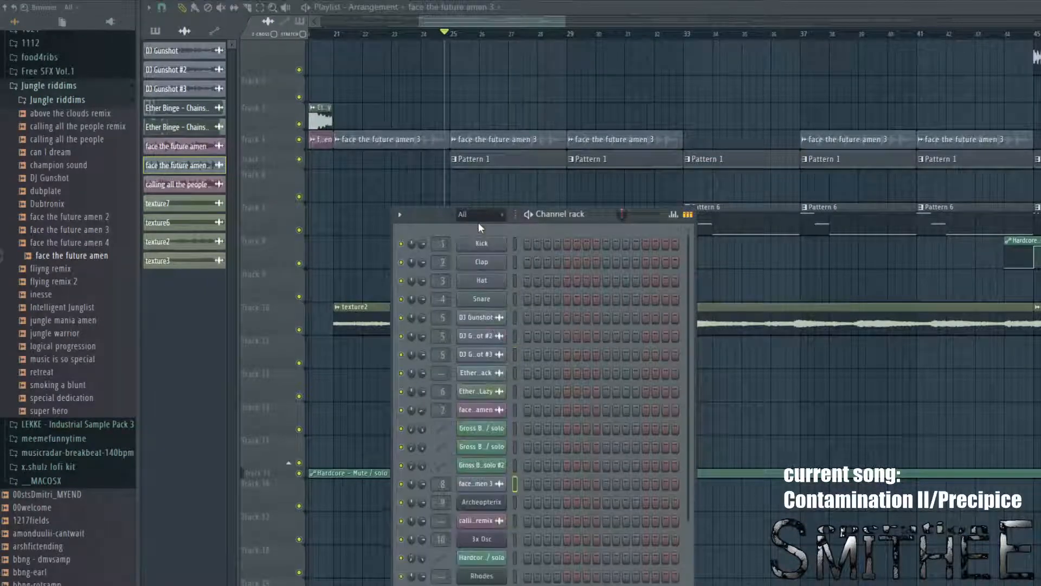
scroll(475, 496, "down", 1)
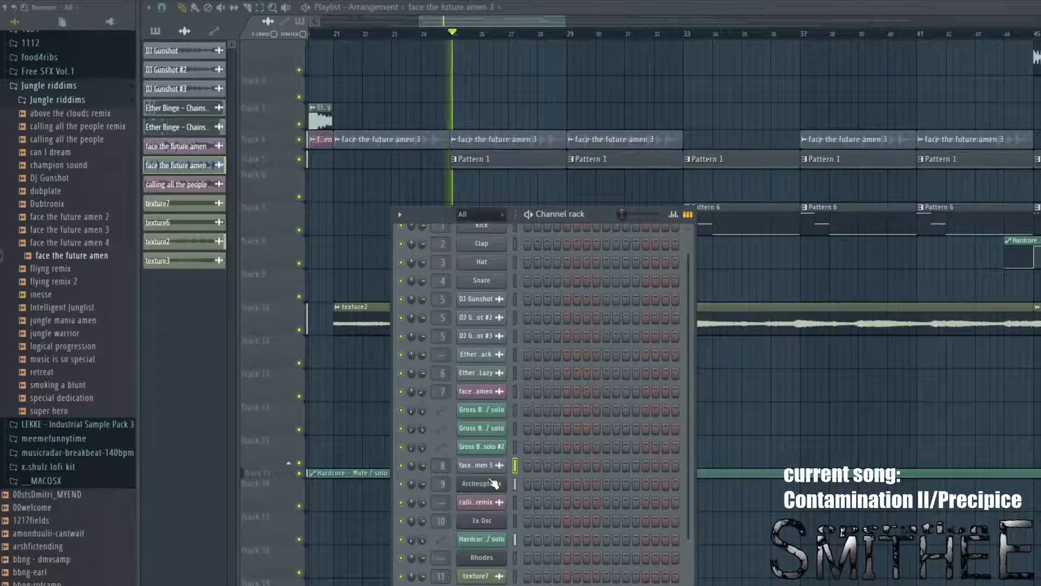
left_click(493, 483)
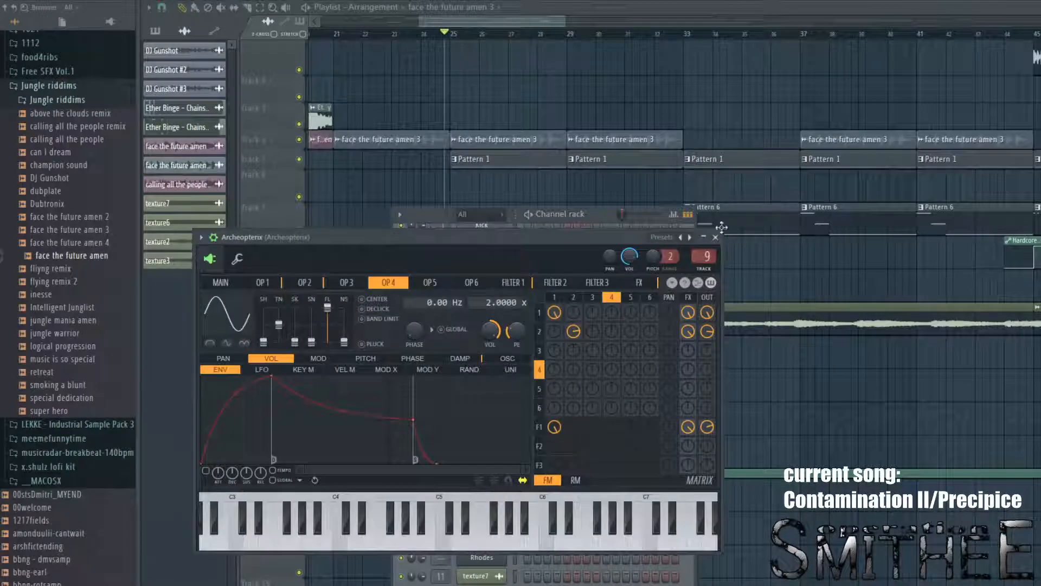
left_click(715, 237)
key("F6")
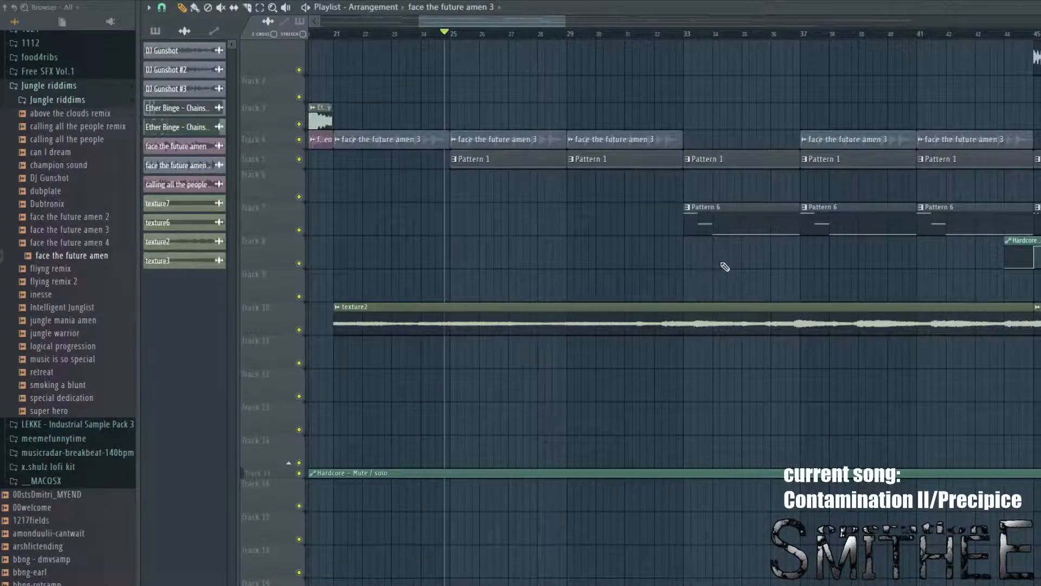
Step: Inspect the oscillator settings of the 3x Osc channel and close all open windows
key("F6")
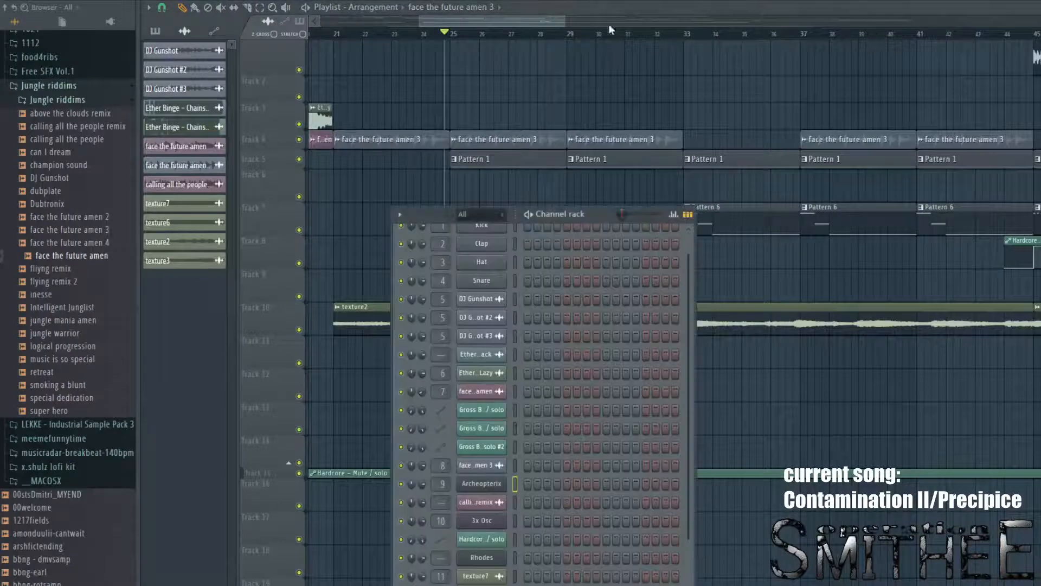
scroll(490, 521, "down", 1)
left_click(488, 502)
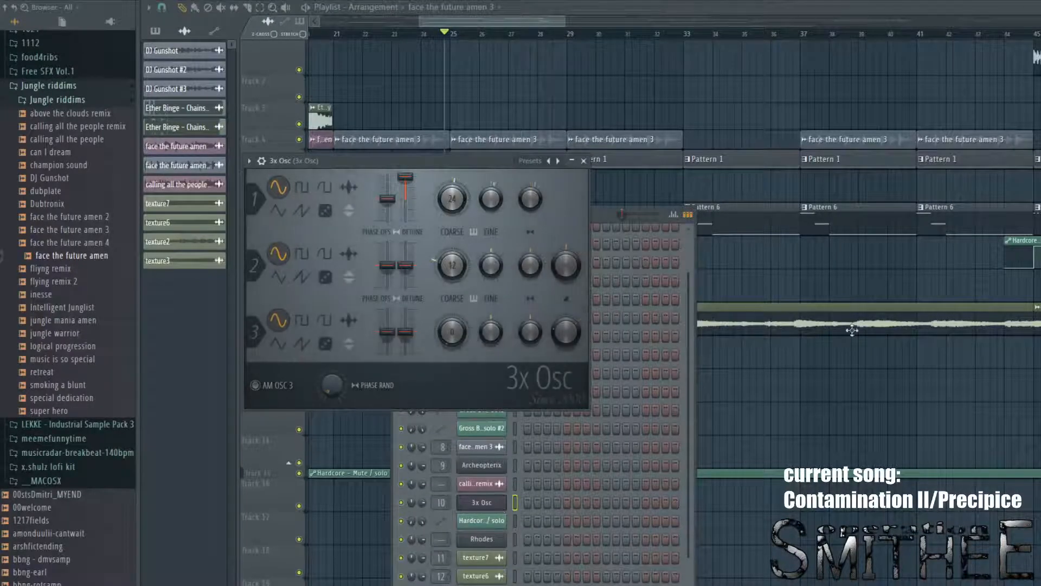
key("F12")
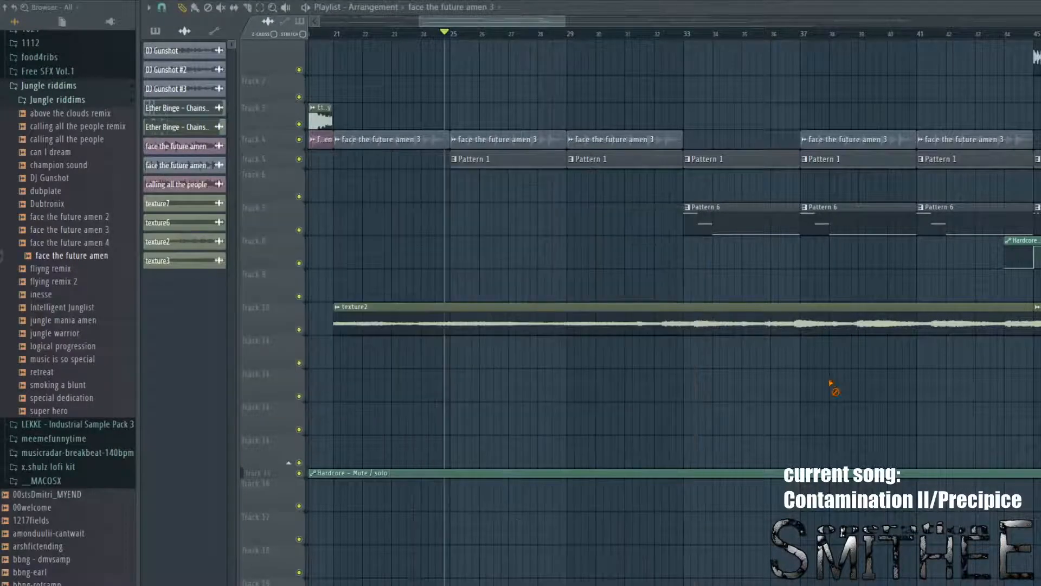
Step: Play the Pattern 6 section from just before bar 33 while viewing the mixer, channel rack and 3x Osc, and stop playback
left_click(681, 34)
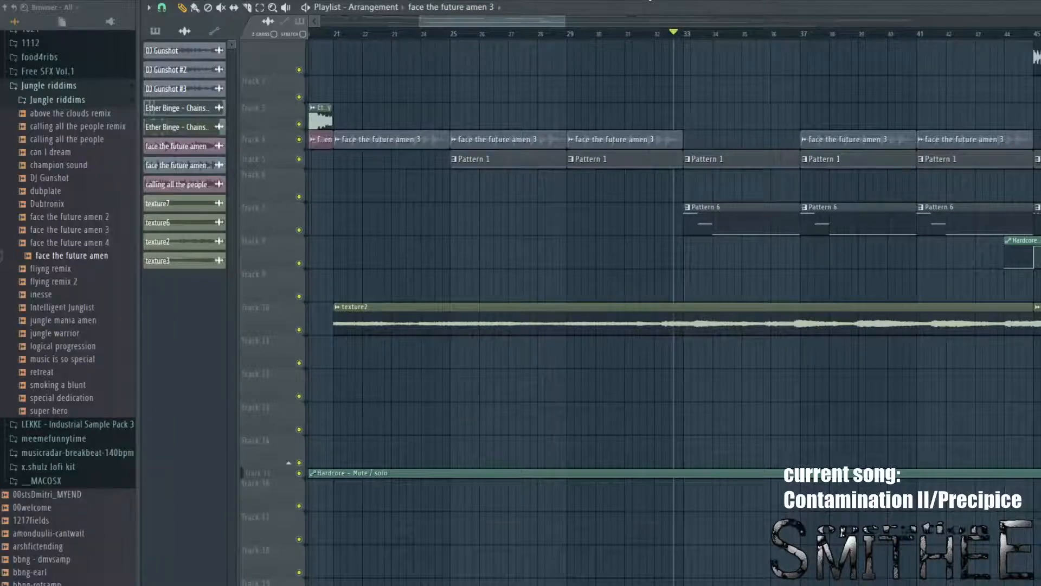
key("F9")
key("F6")
key("space")
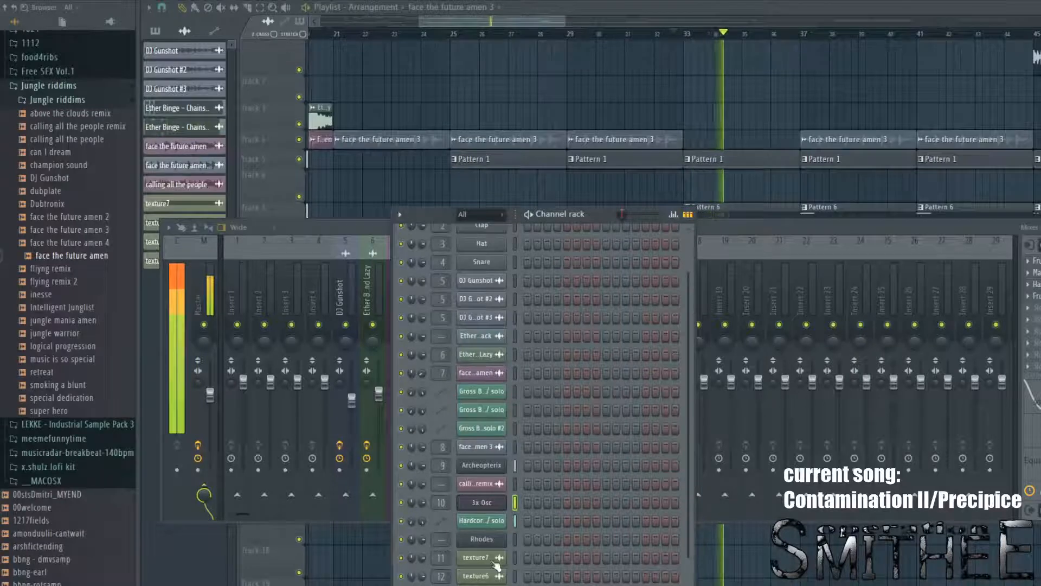
left_click(481, 502)
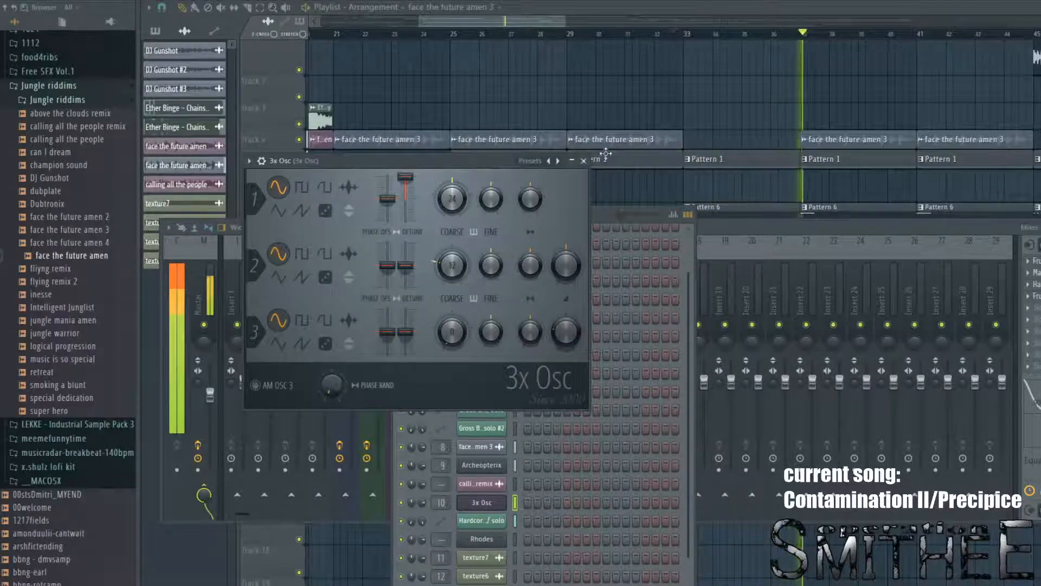
left_click(584, 161)
right_click(690, 99)
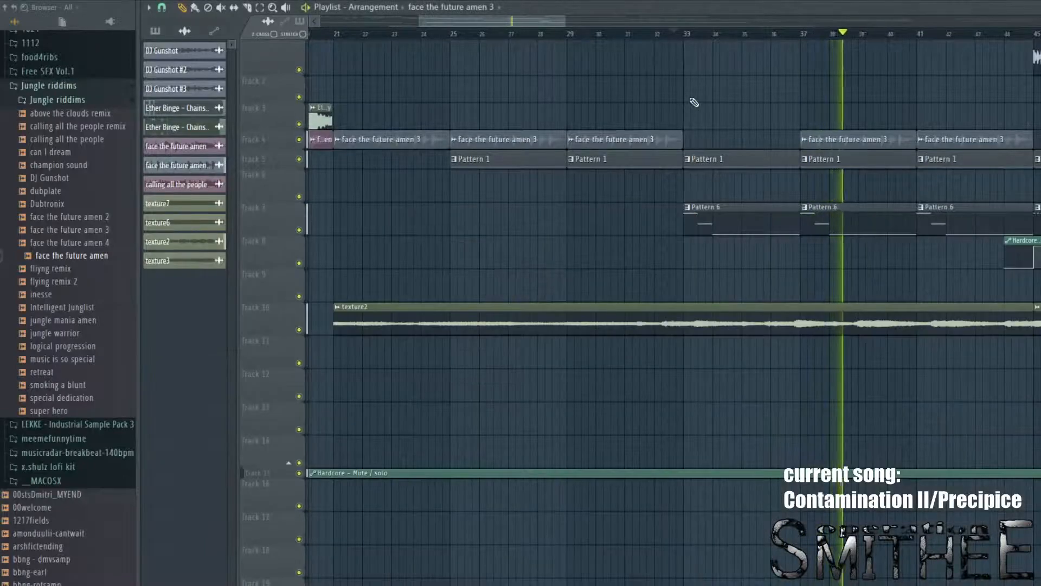
key("space")
scroll(694, 102, "down", 4)
left_click_drag(797, 68, 702, 85)
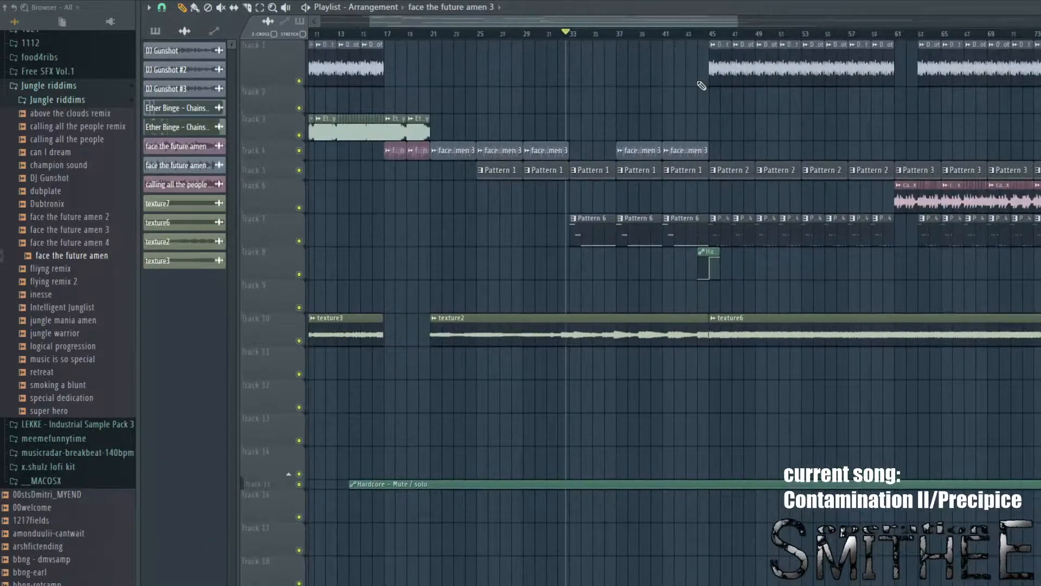
scroll(701, 86, "up", 3)
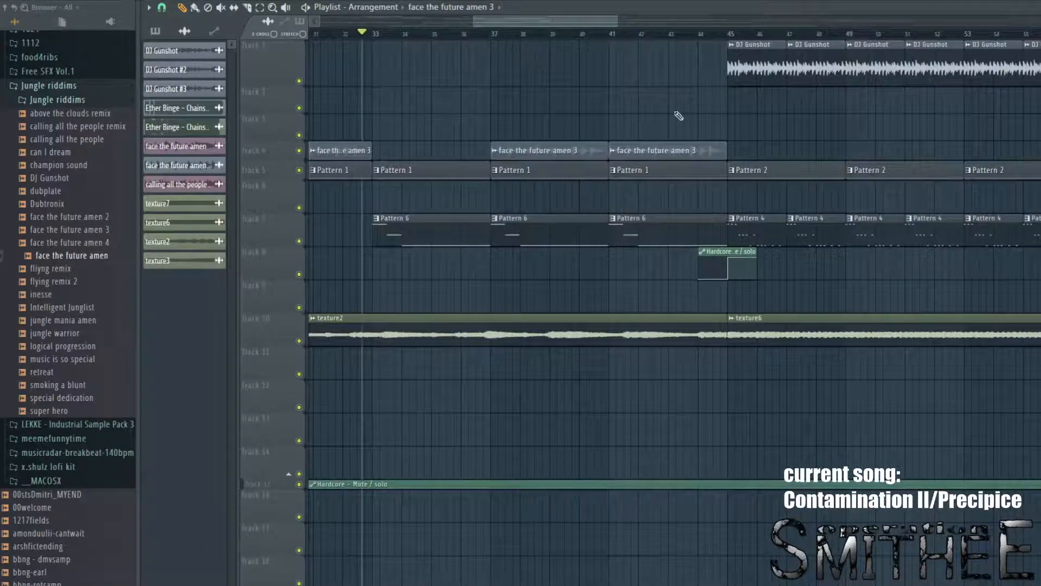
mouse_move(673, 110)
left_mouse_down()
mouse_move(720, 110)
mouse_move(770, 157)
left_mouse_up()
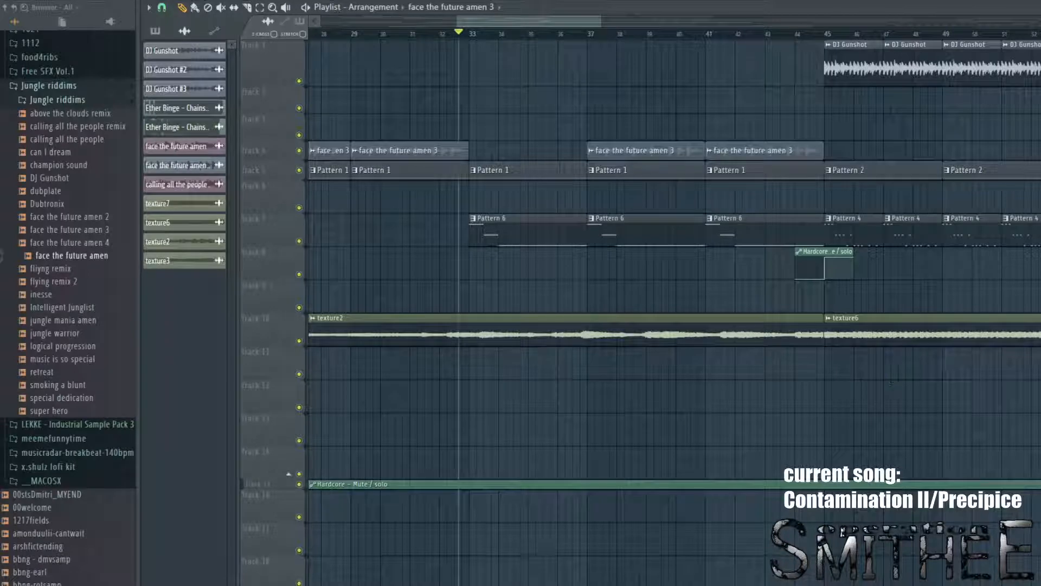
Step: Replay the arrangement from just before bar 33 to past bar 41, stop playback, and look over the opening bars
key("space")
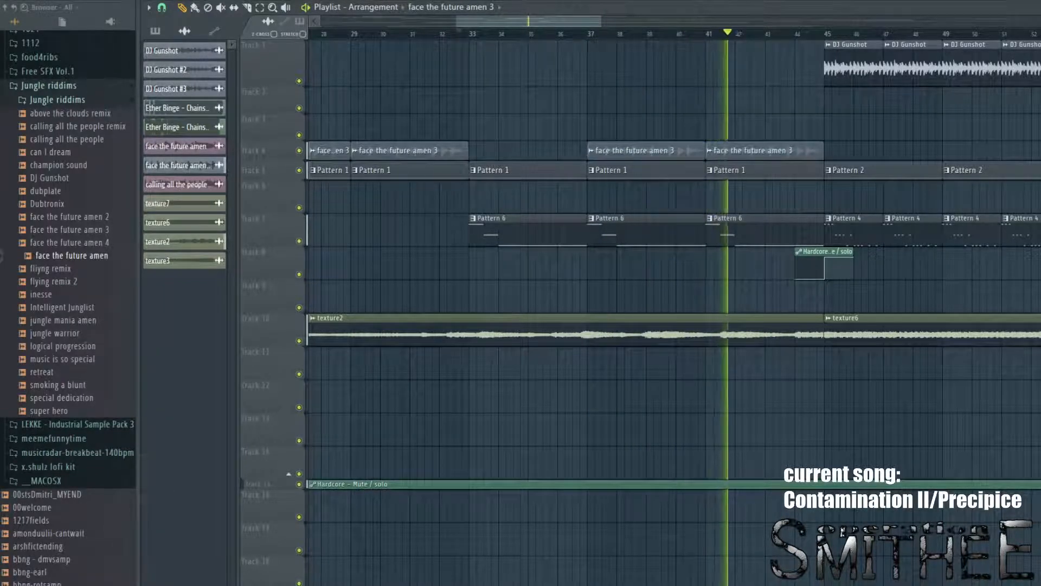
key("space")
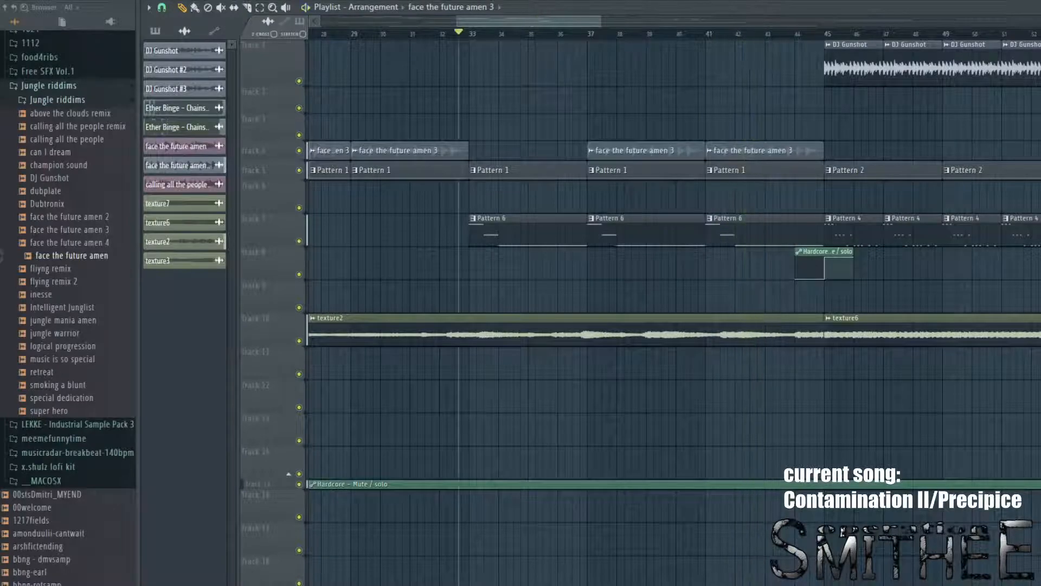
scroll(563, 262, "left", 8)
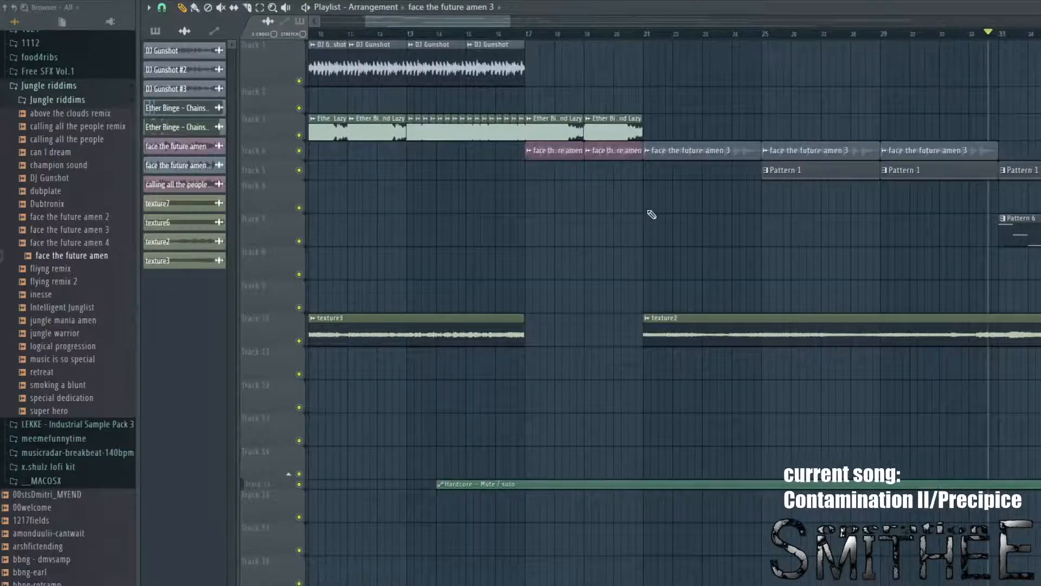
scroll(619, 178, "down", 5)
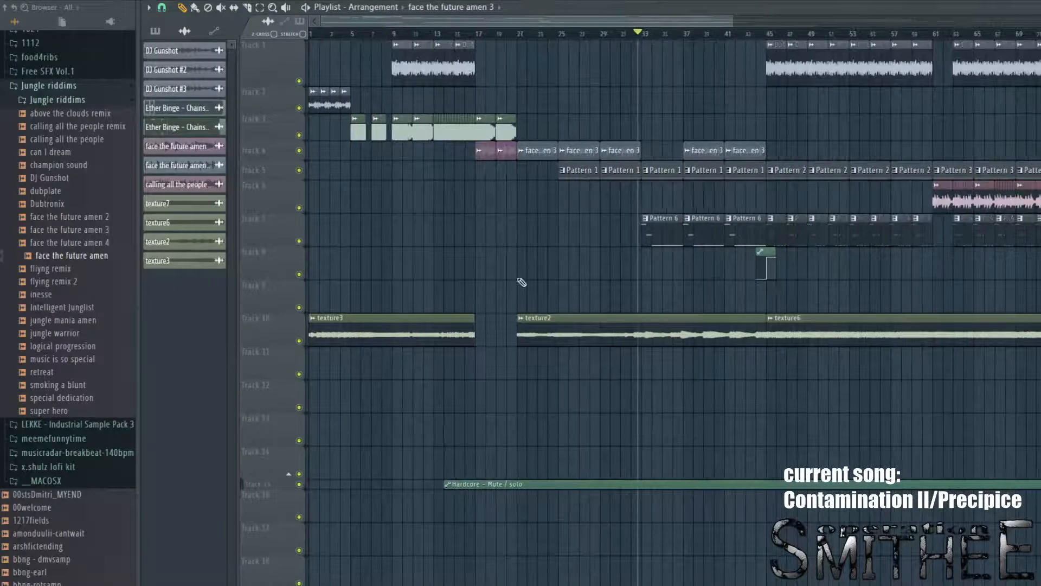
scroll(460, 276, "up", 4)
scroll(457, 276, "left", 8)
scroll(545, 229, "up", 4)
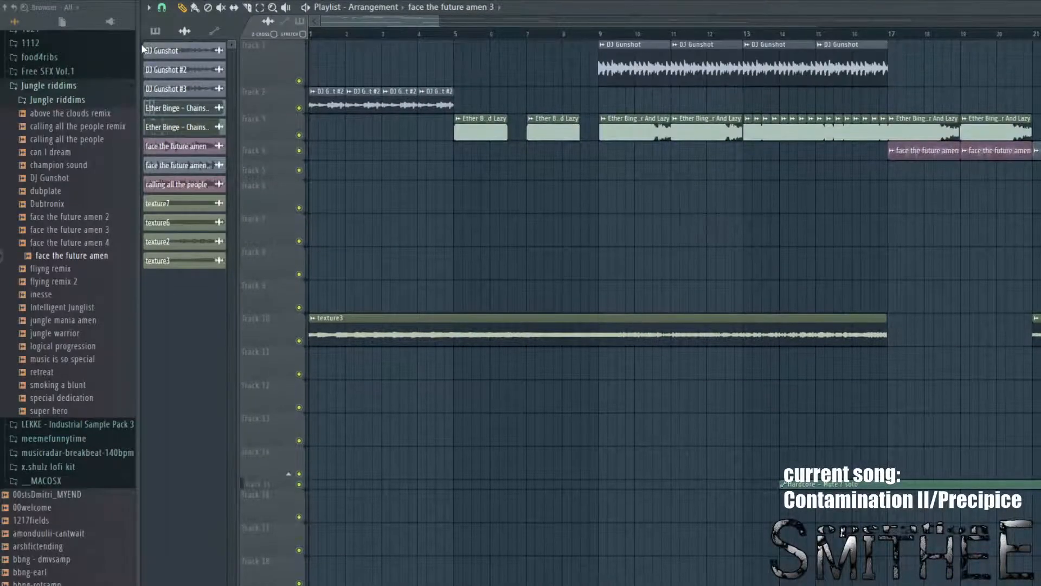
Step: Load the Ribs [64bit] effect from the plugin database's installed effects onto mixer track Insert 13
key("F9")
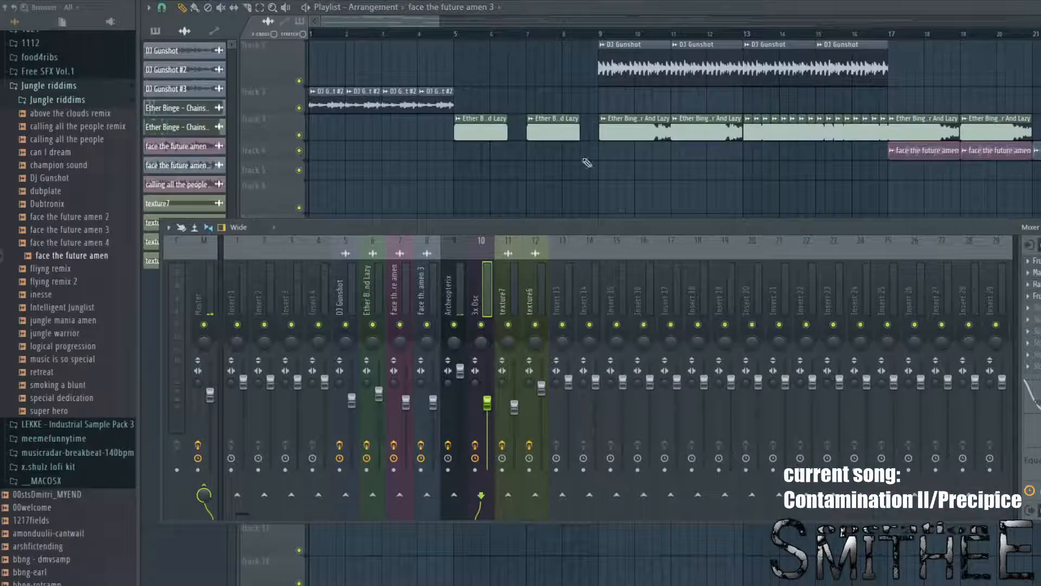
left_click(562, 291)
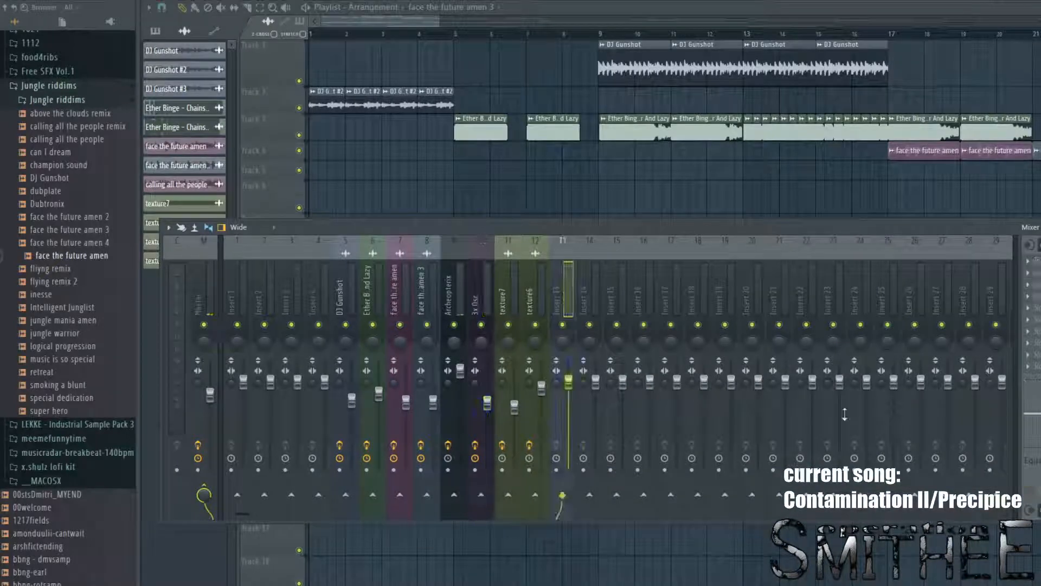
scroll(95, 170, "up", 15)
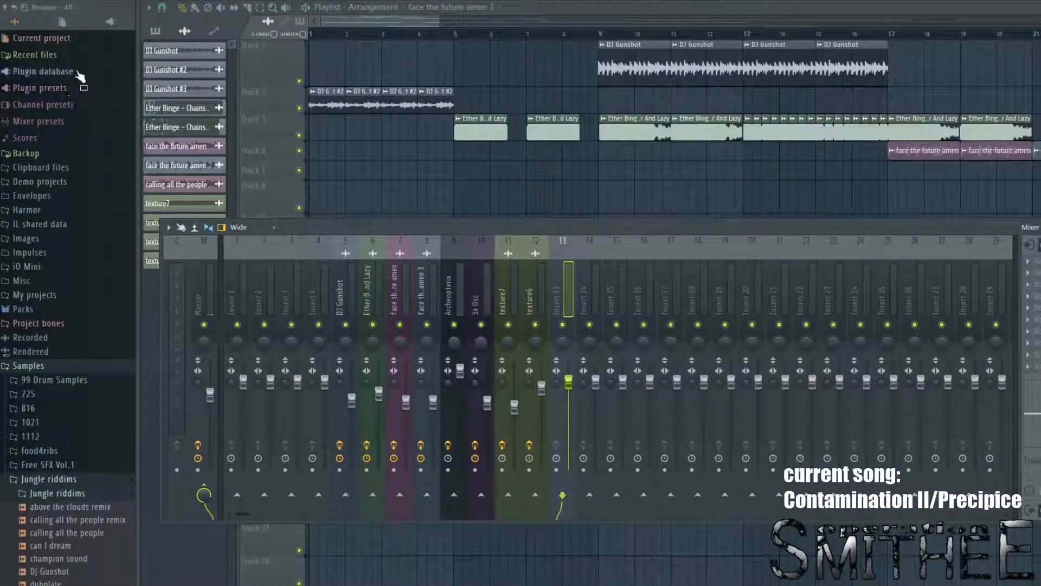
left_click(77, 71)
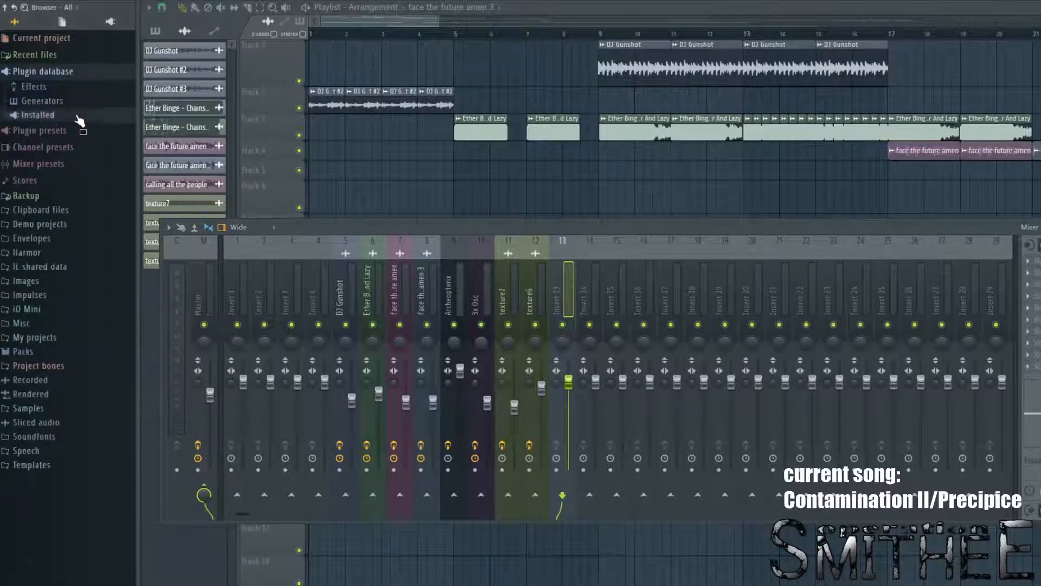
left_click(77, 116)
left_click(74, 130)
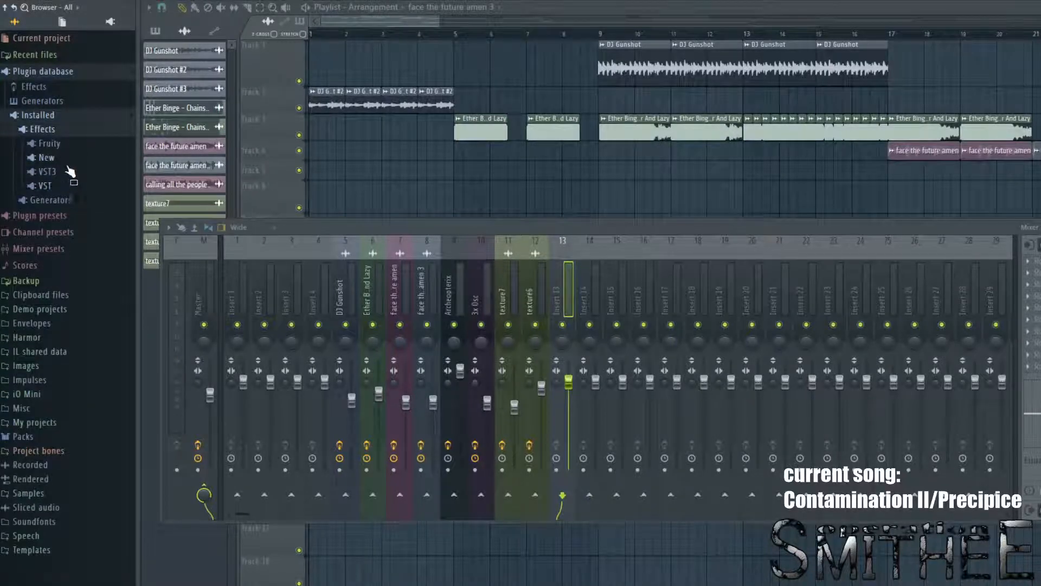
left_click(69, 161)
scroll(75, 196, "down", 15)
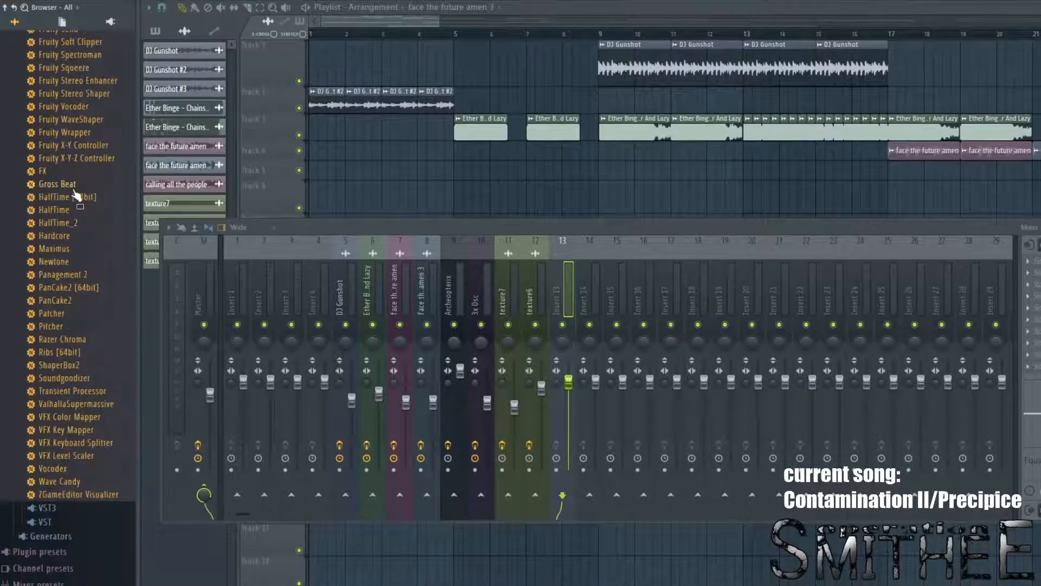
scroll(76, 195, "down", 5)
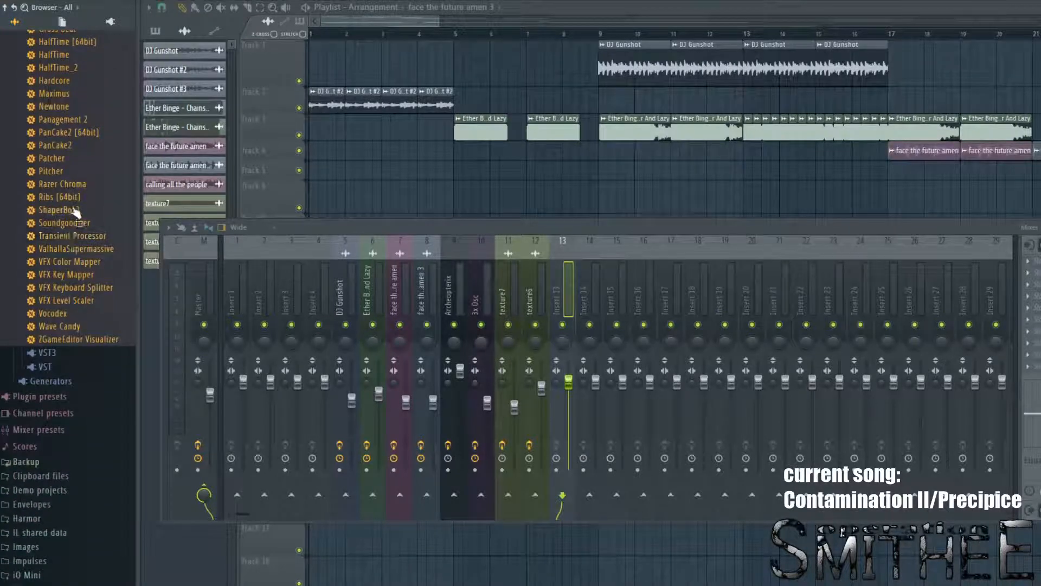
left_click_drag(65, 197, 579, 180)
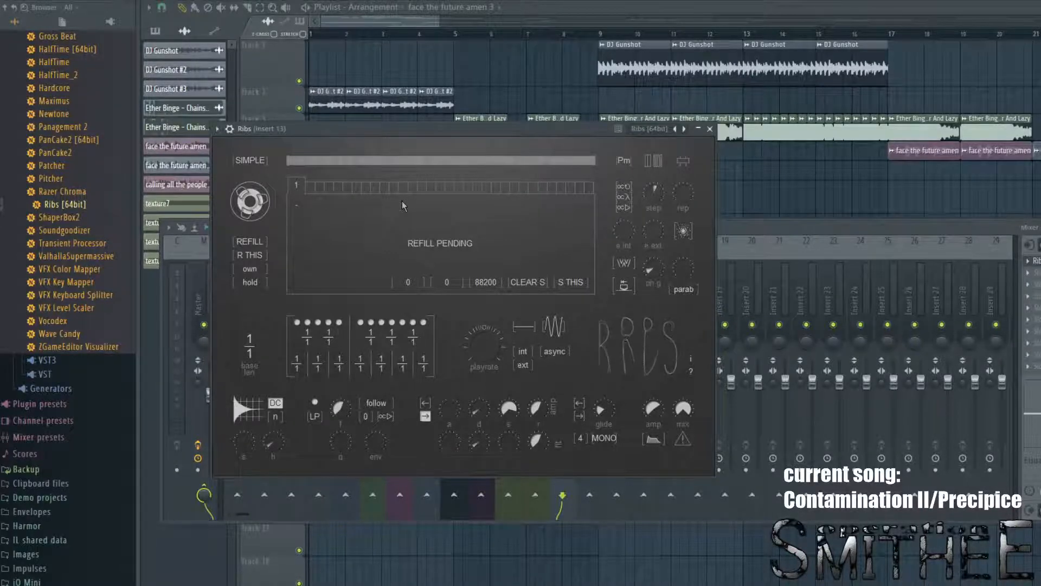
Step: Inspect the Ribs interface, repositioning its window over the mixer, and close all open windows
left_click_drag(407, 135, 758, 168)
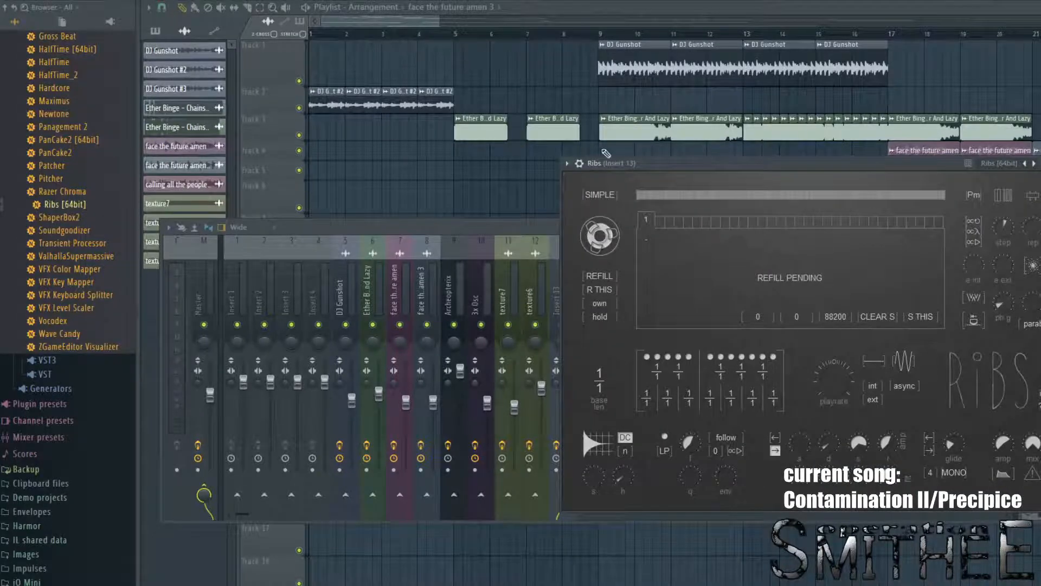
left_click_drag(618, 163, 477, 198)
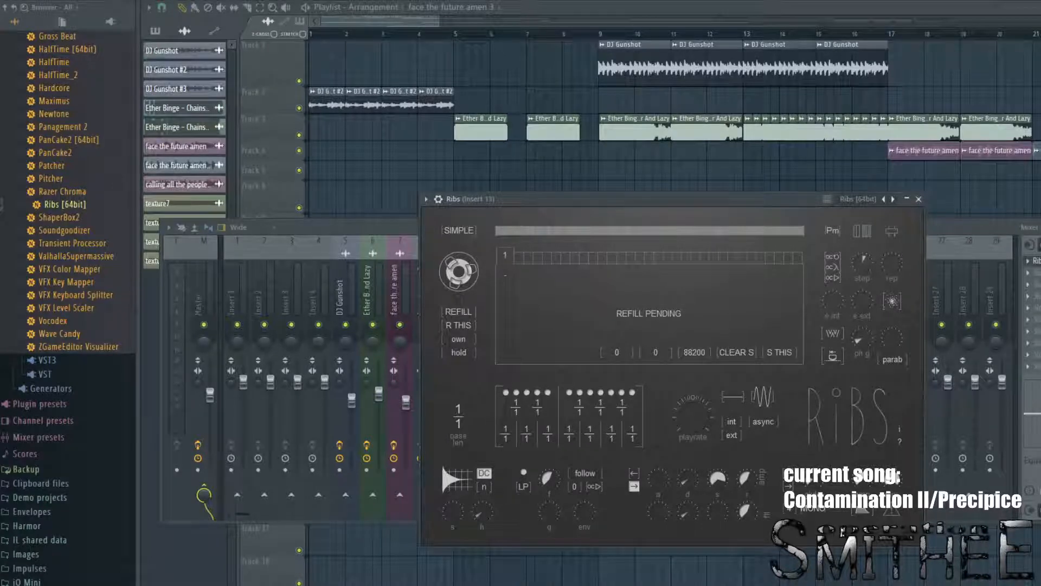
key("F5")
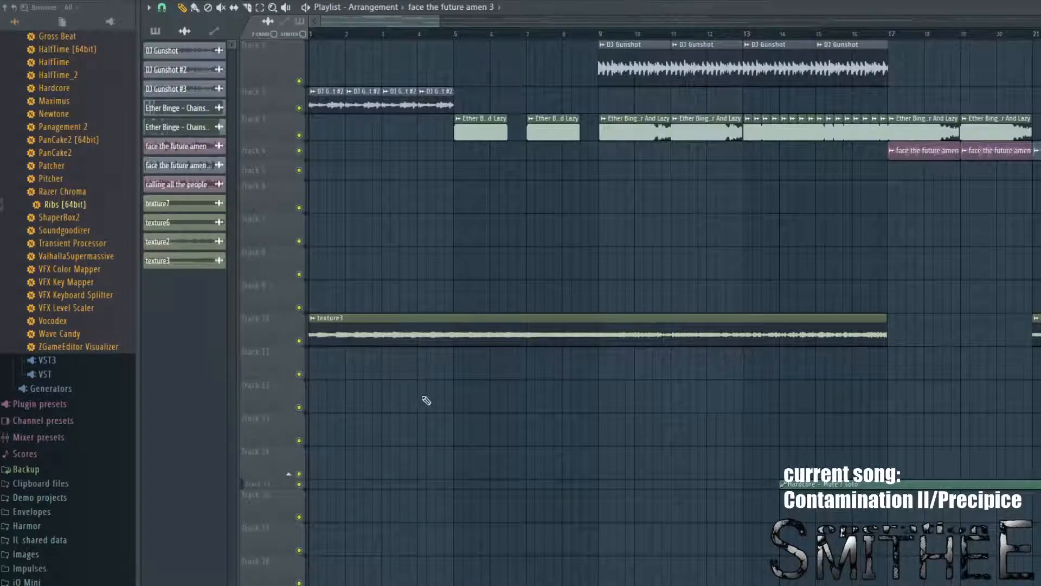
Step: Mute playlist tracks 1 to 8 so that the texture clips on Track 10 can be heard alone
scroll(360, 284, "down", 1)
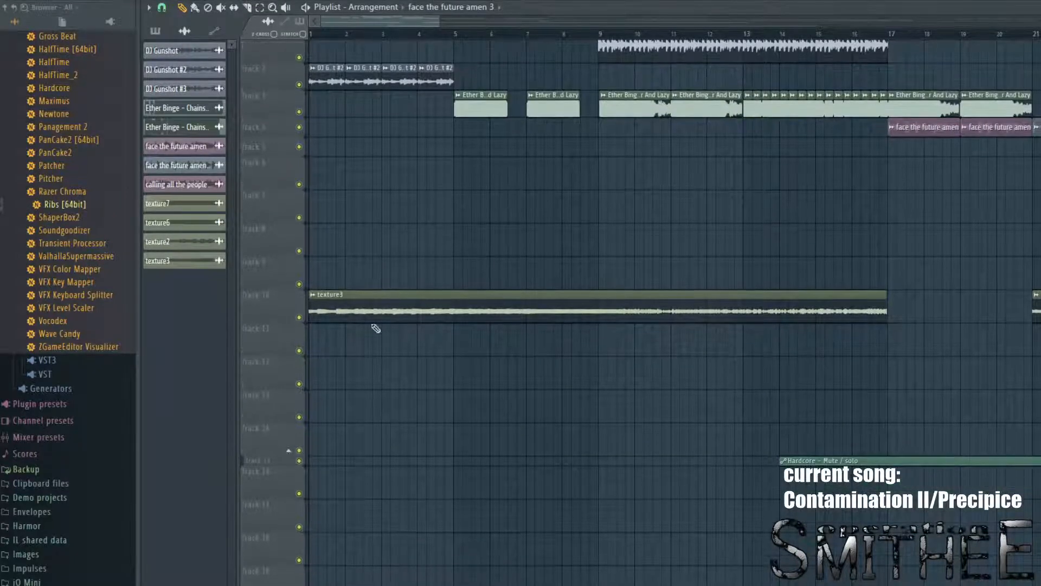
scroll(328, 294, "down", 2, "ctrl")
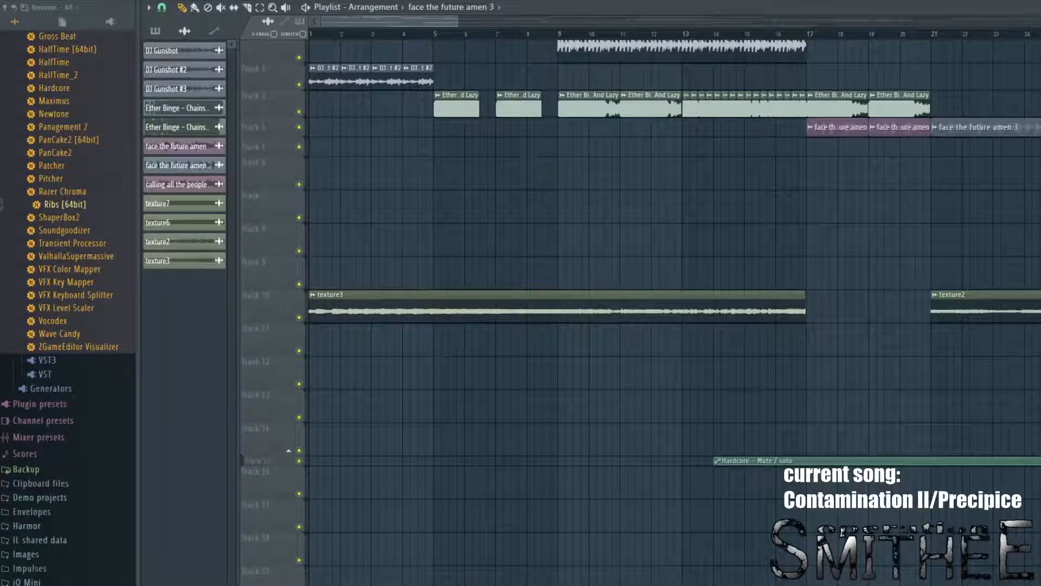
left_click(299, 60)
left_click(299, 85)
left_click(298, 126)
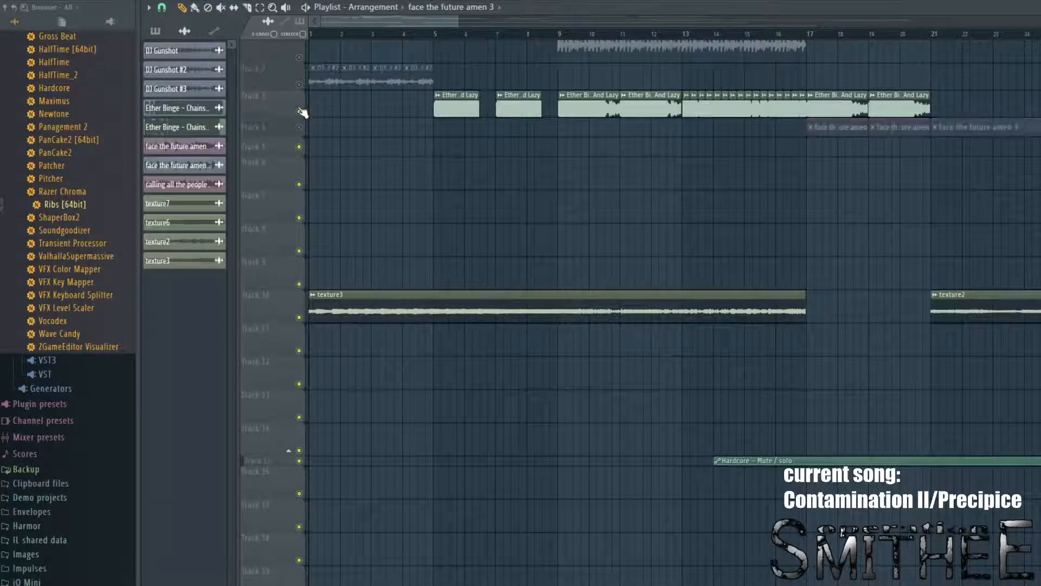
left_click(298, 112)
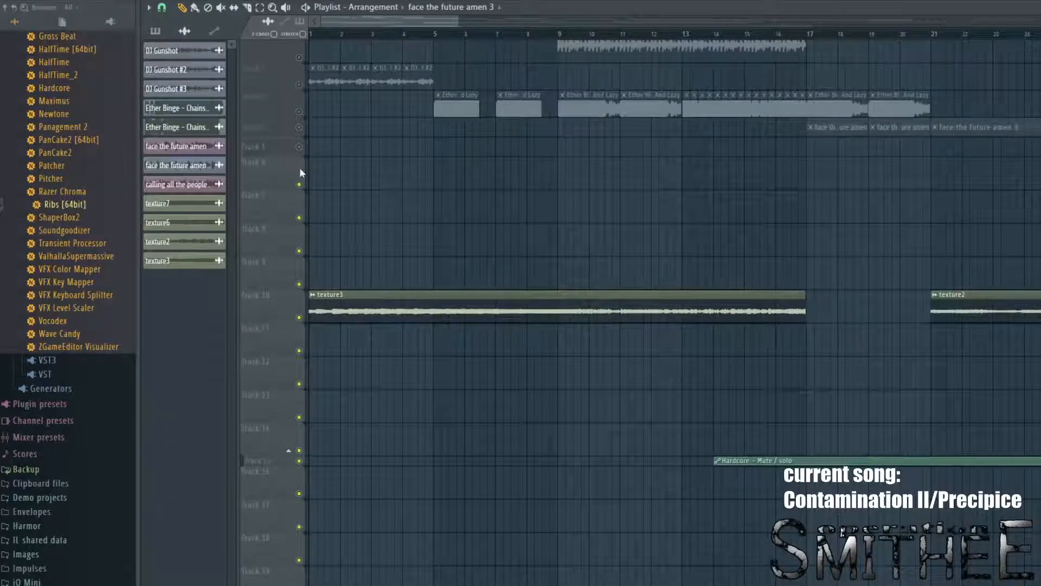
left_click(299, 184)
left_click(299, 217)
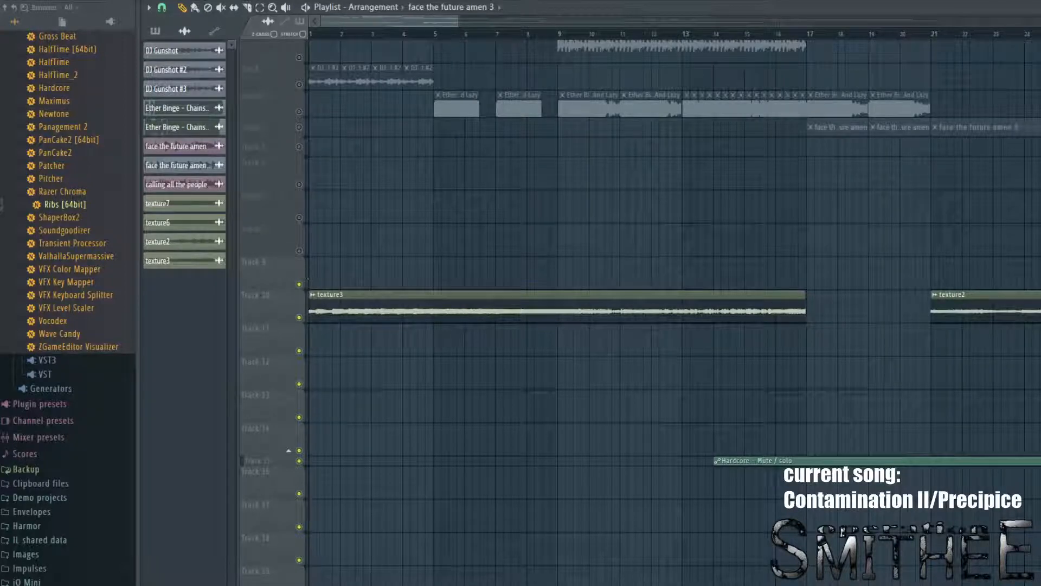
Step: Play the isolated texture3 clip from about bar 8 to past bar 16 and stop playback
left_click_drag(479, 41, 525, 77)
key("space")
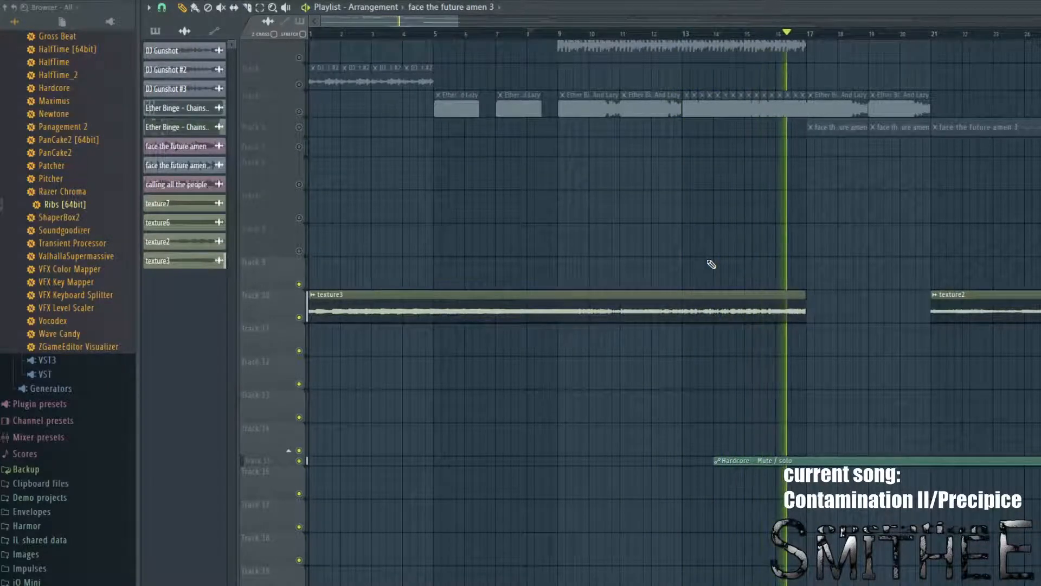
key("space")
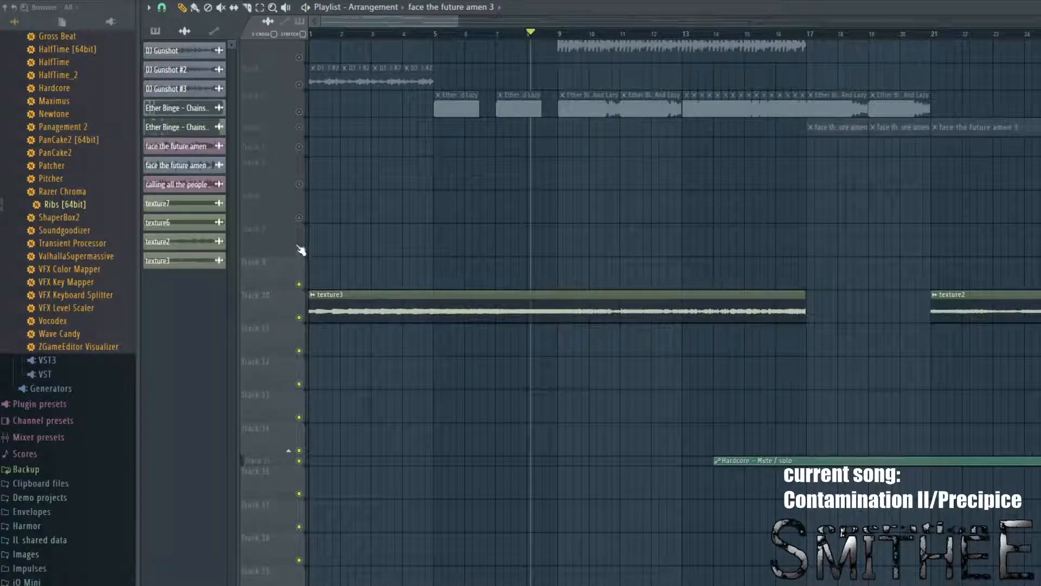
Step: Set the playback position to about bar 16, play the end of the texture3 clip, and stop
key("space")
key("space")
left_click_drag(784, 36, 777, 36)
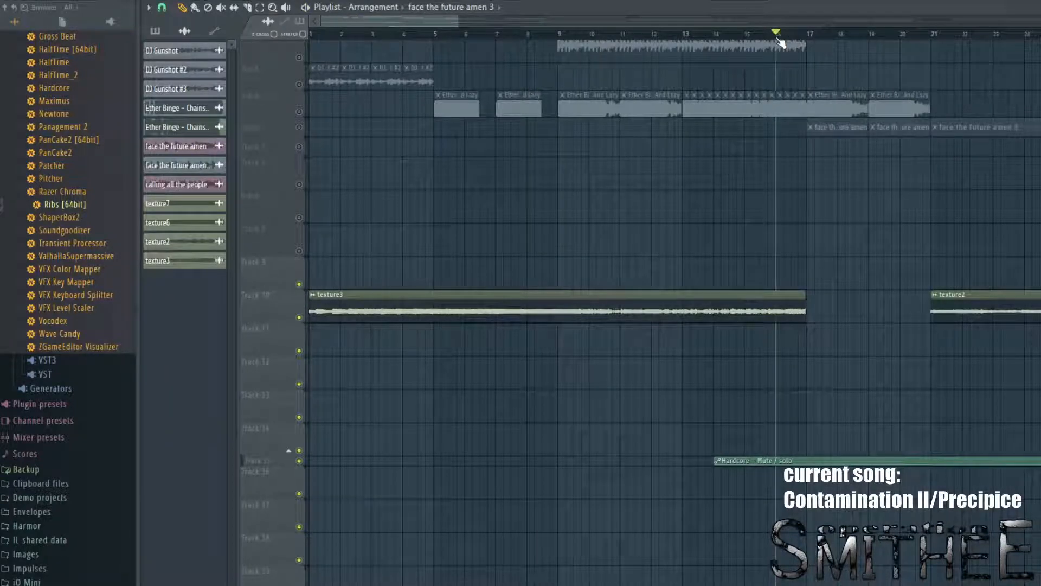
key("space")
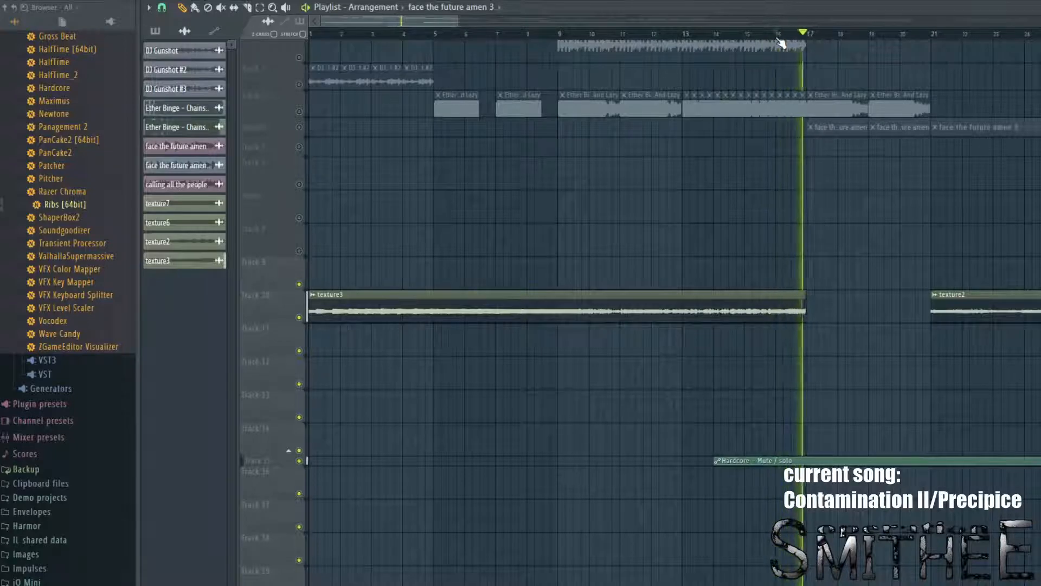
key("space")
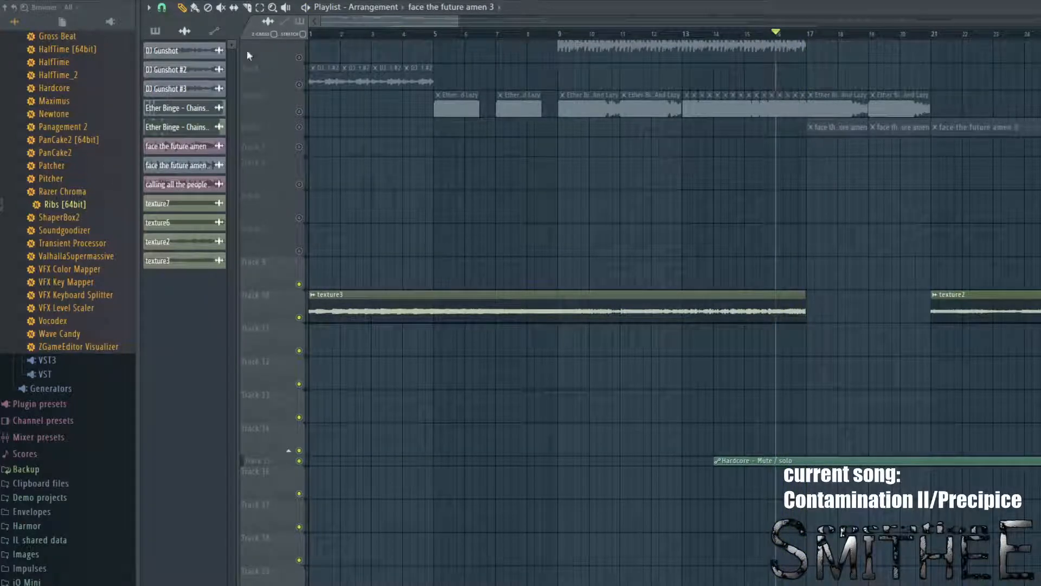
Step: Unmute playlist tracks 1 to 8
left_click(298, 57)
left_click(299, 85)
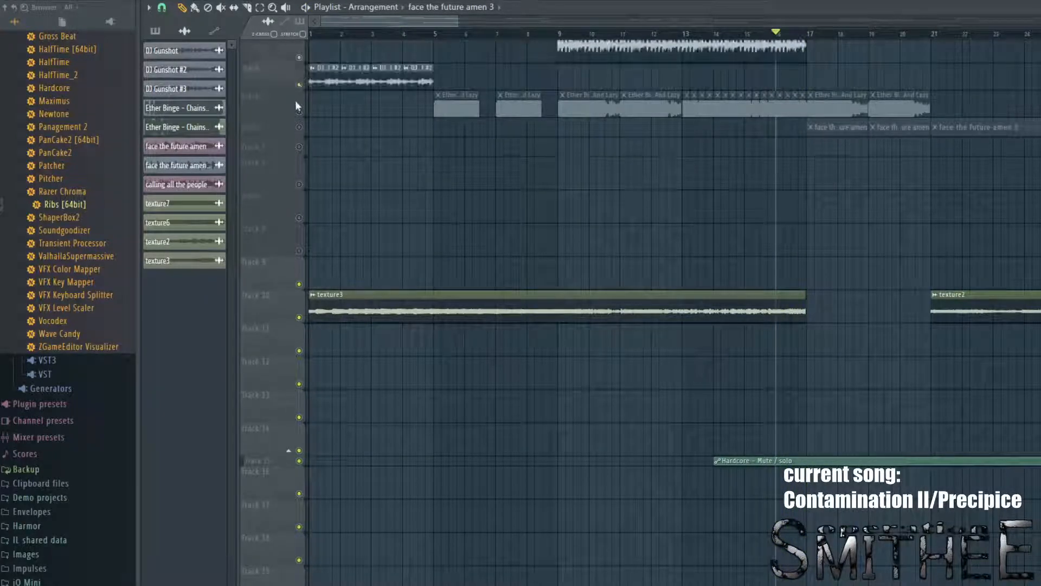
left_click(299, 111)
left_click(299, 127)
left_click(299, 147)
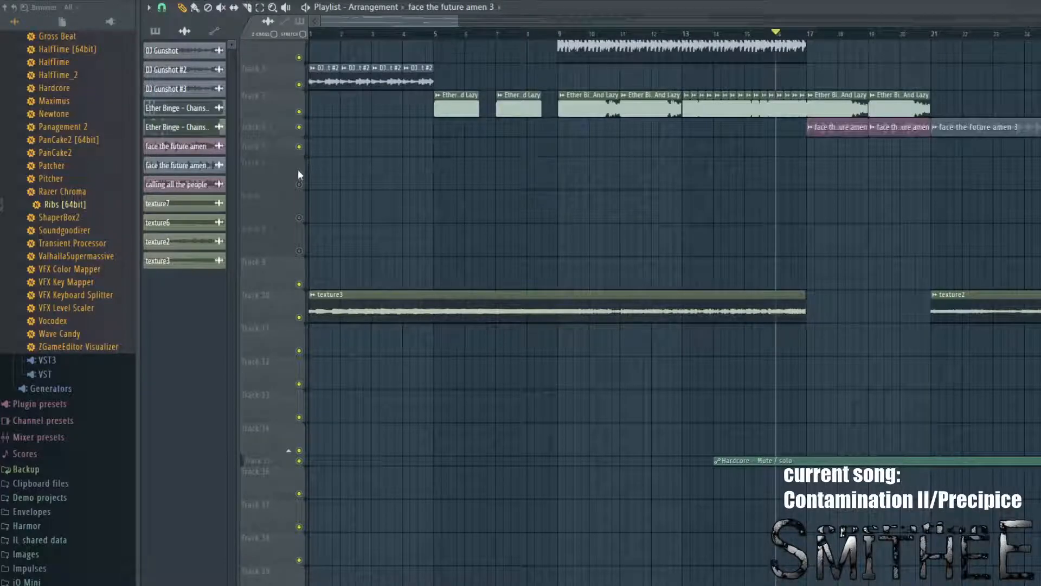
left_click(299, 217)
Step: Look over the opening arrangement and play the texture2 and face the future amen 3 section to about bar 26
scroll(616, 212, "down", 6)
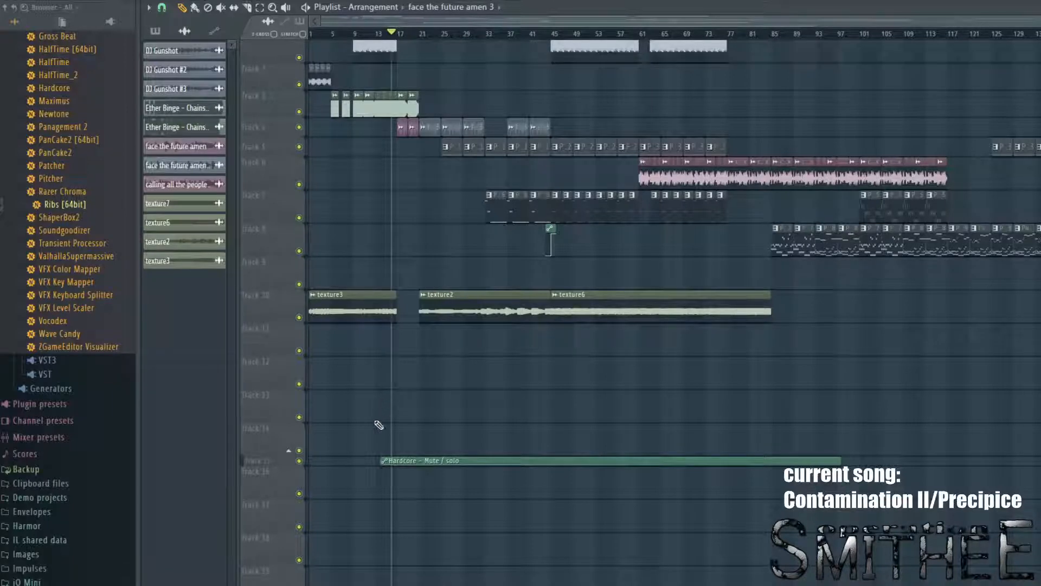
scroll(544, 186, "up", 5)
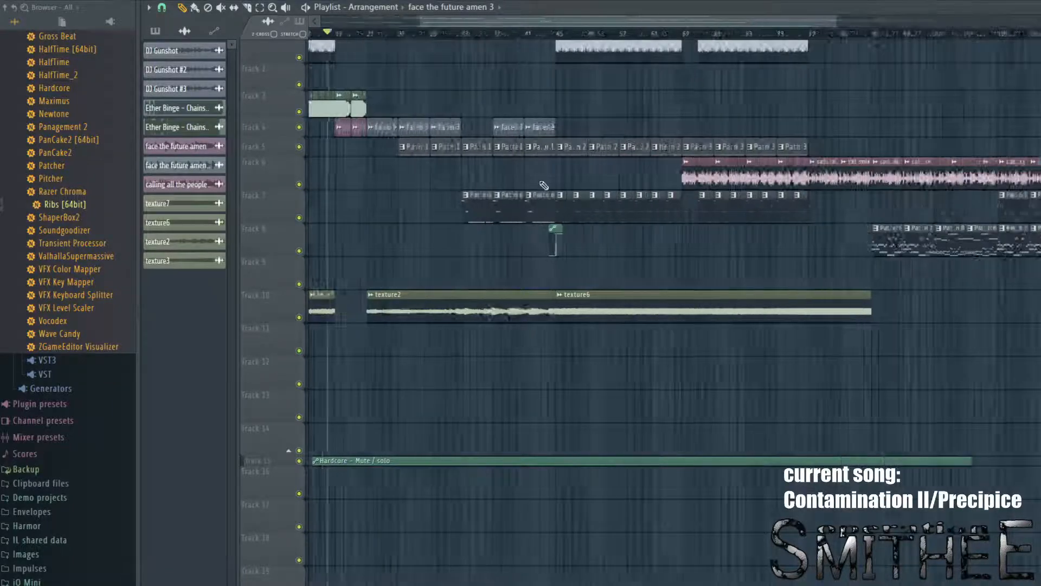
scroll(488, 98, "left", 3)
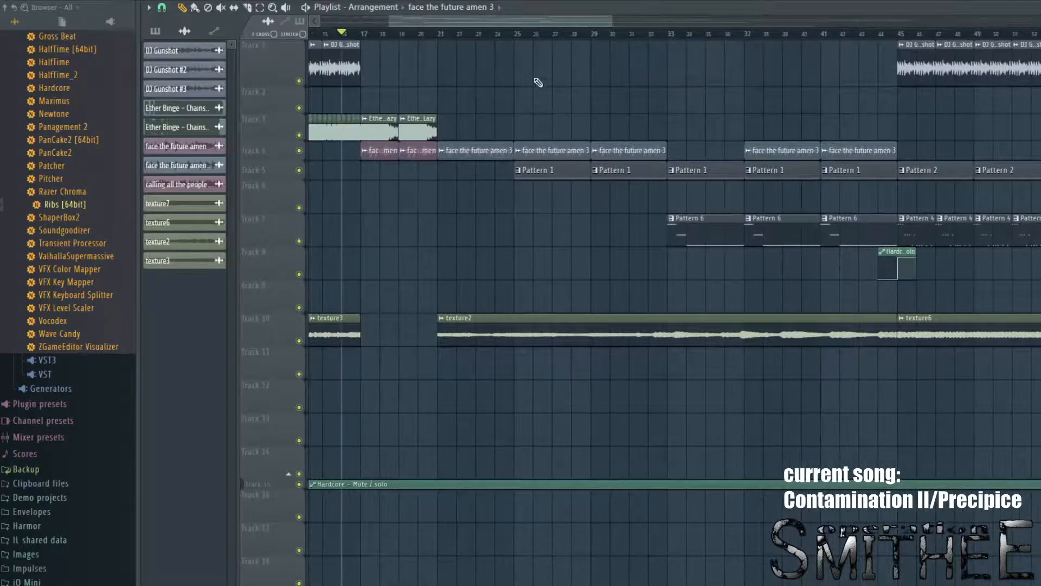
scroll(604, 216, "left", 6)
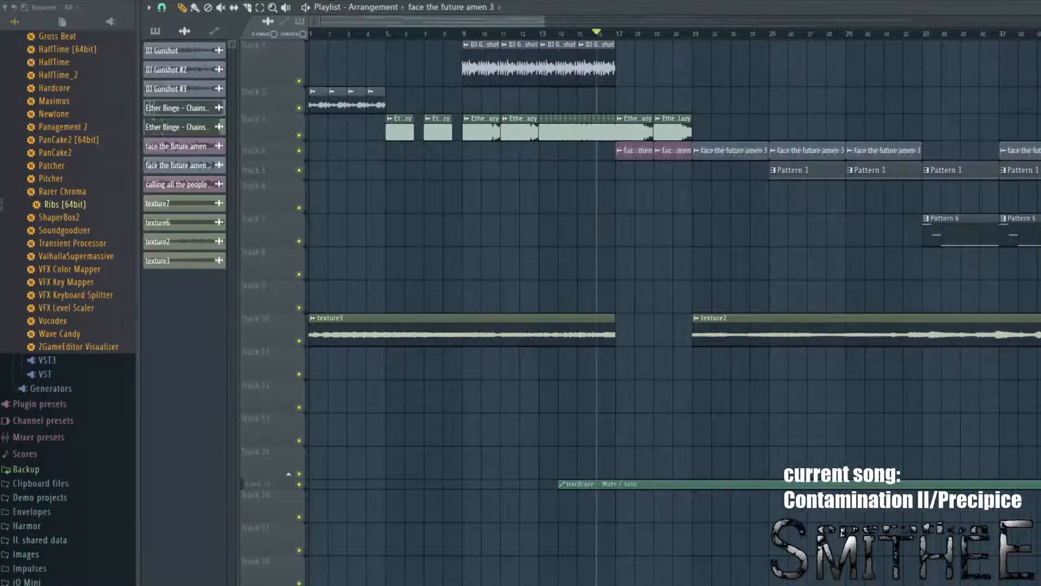
scroll(793, 195, "right", 9)
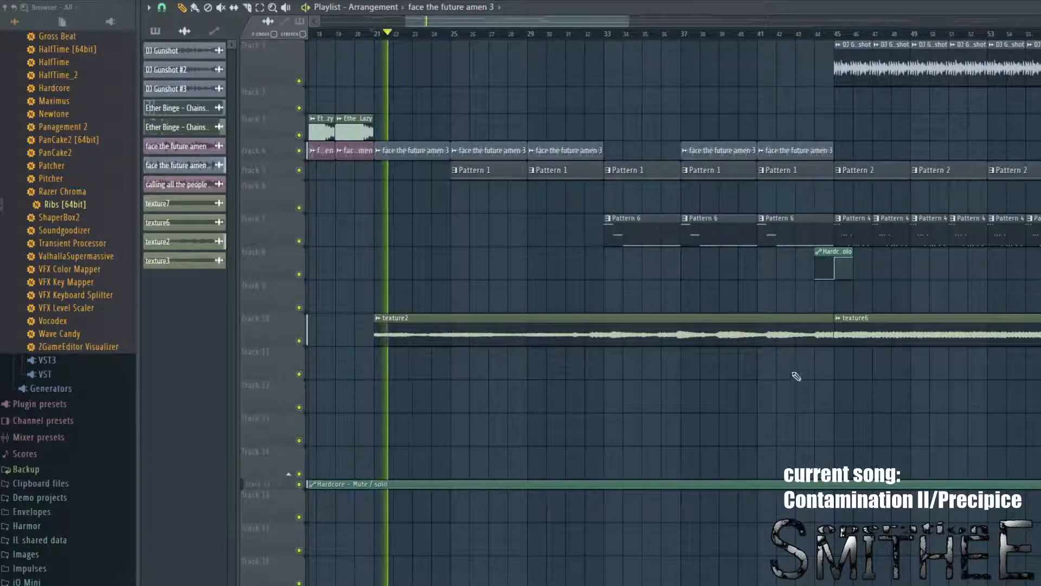
scroll(777, 445, "right", 2)
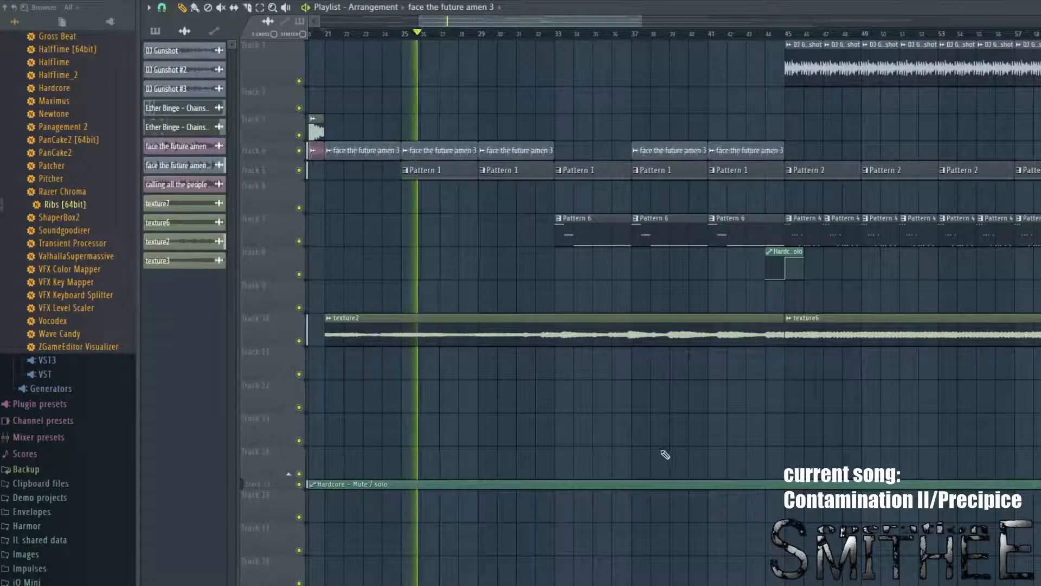
Step: Follow the playback through the Pattern 1 and Pattern 6 clips up to about bar 44
scroll(376, 155, "up", 3)
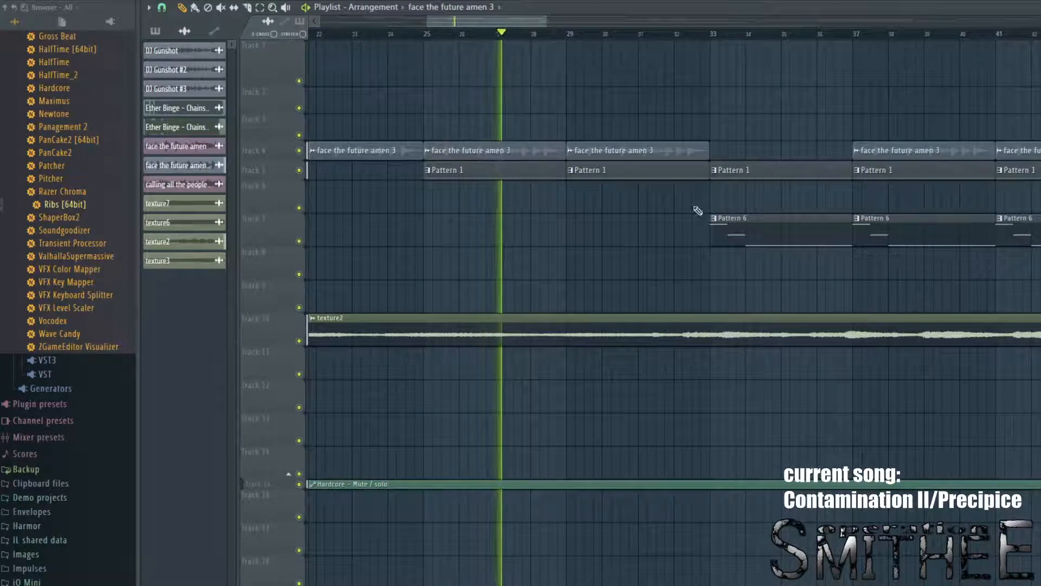
left_click_drag(672, 222, 404, 287)
scroll(666, 206, "down", 3)
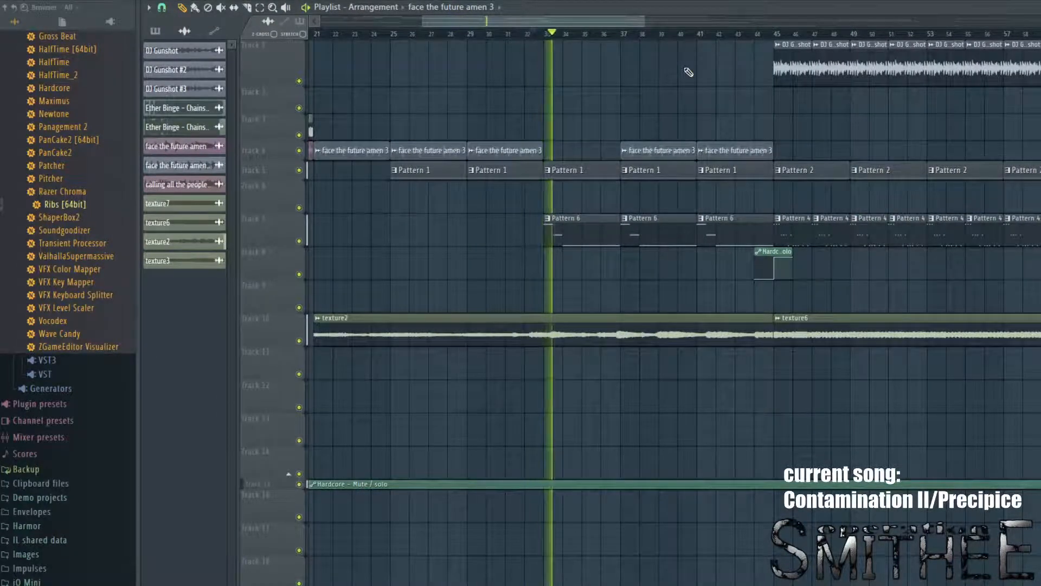
left_click_drag(688, 70, 600, 73)
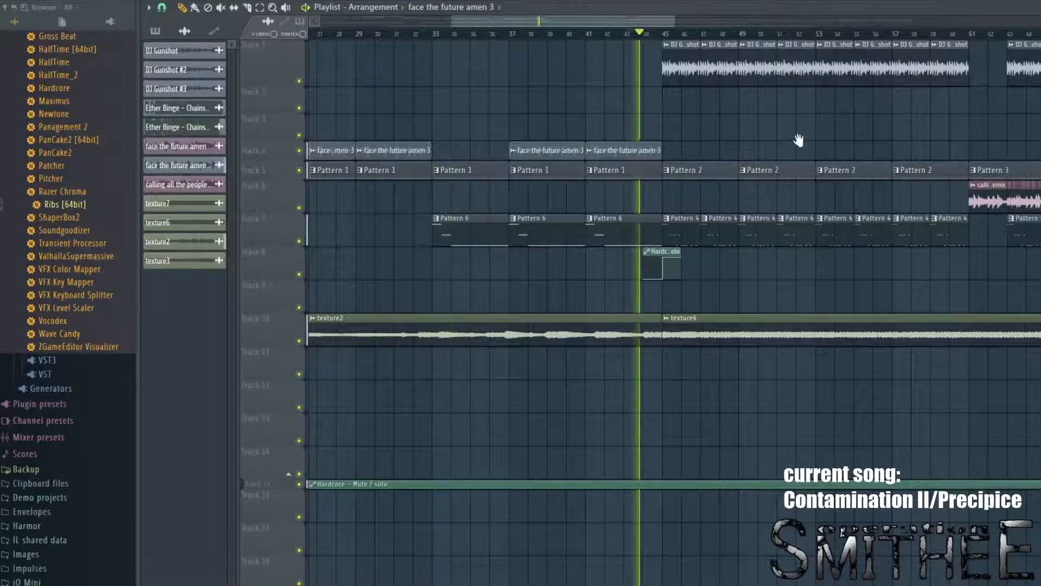
Step: Examine the DJ Gunshot, Pattern 2, Pattern 4 and texture6 clips from bar 45 while they play
scroll(688, 252, "up", 3)
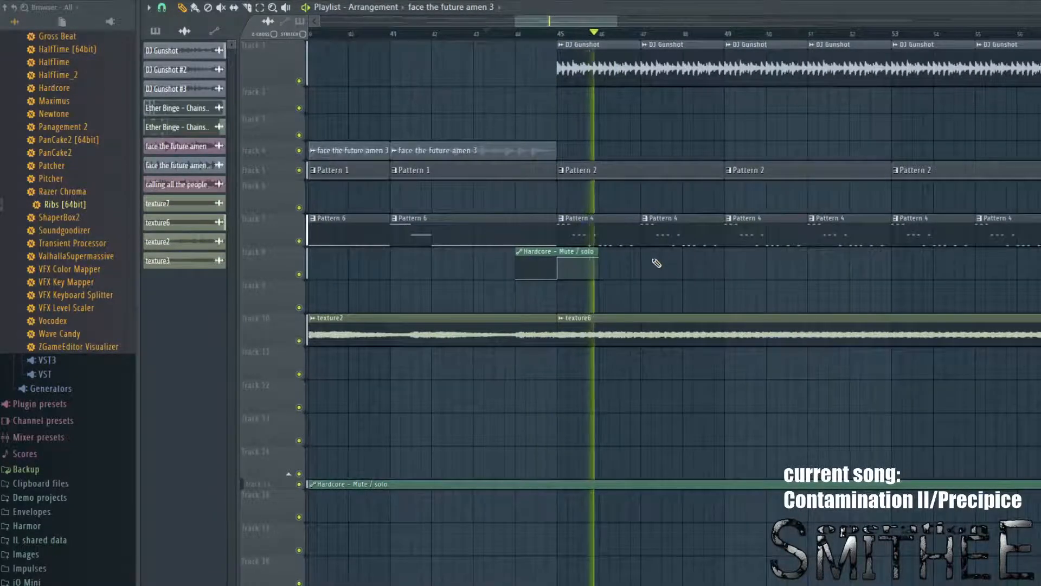
scroll(612, 263, "up", 2)
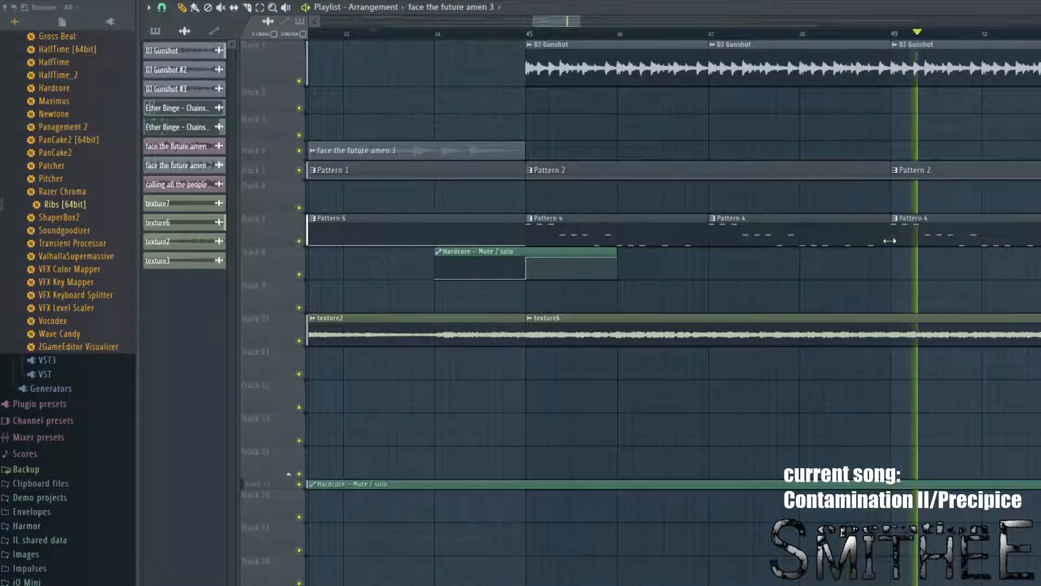
scroll(794, 289, "down", 4)
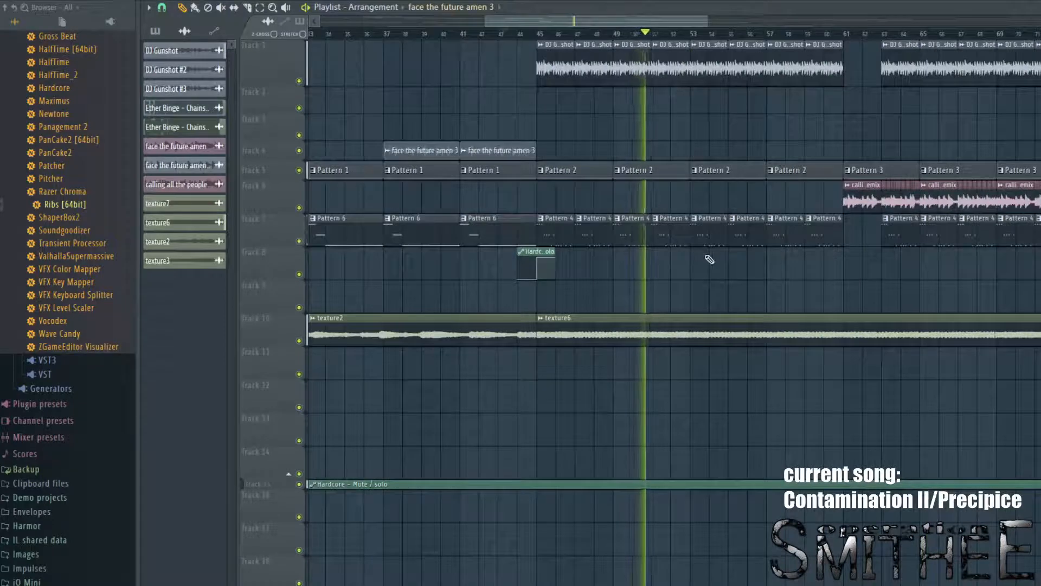
scroll(709, 259, "up", 1)
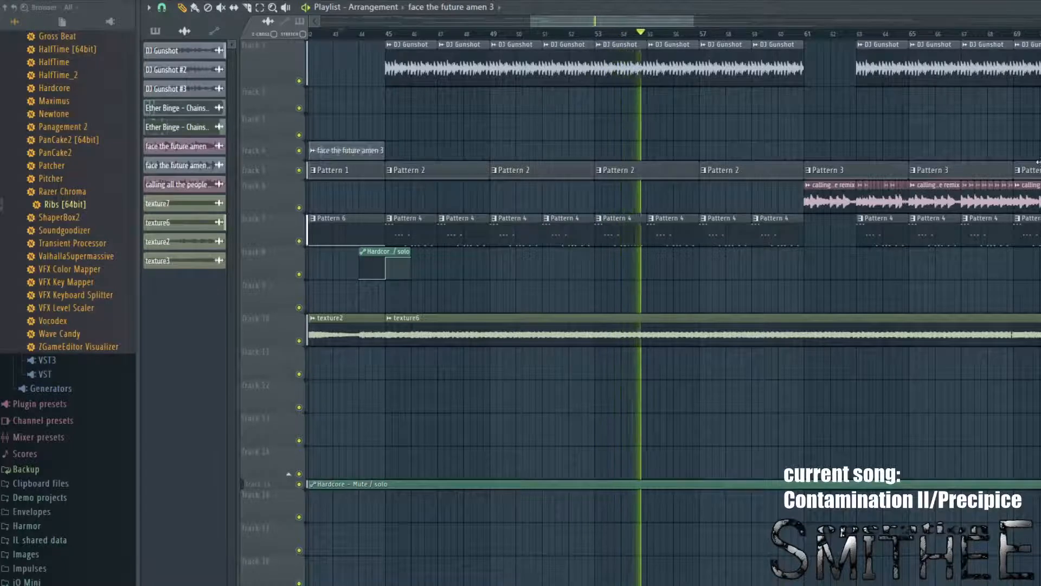
scroll(983, 139, "down", 2)
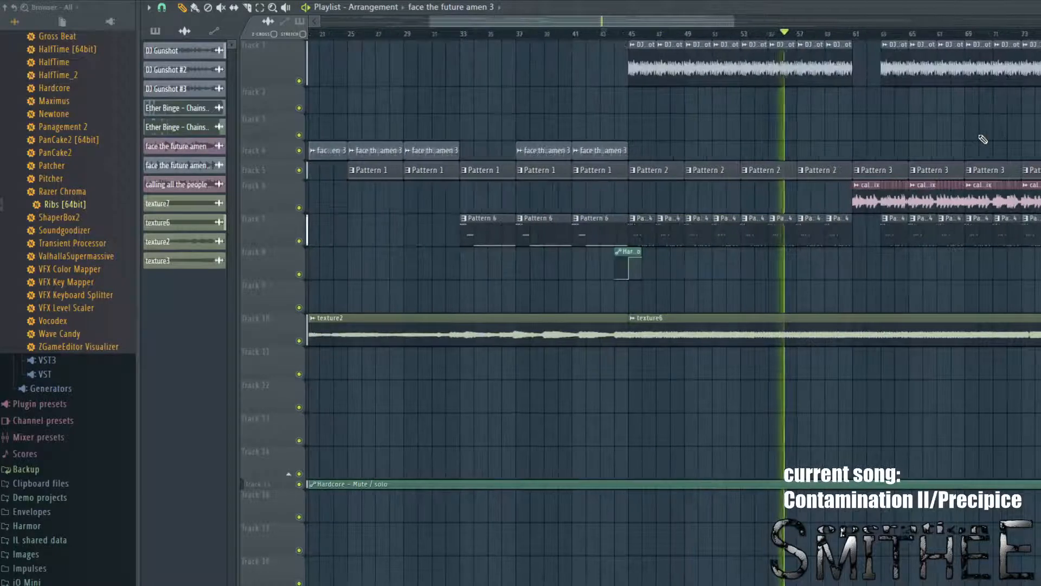
Step: Follow the playback into bar 61, examining the calling all the people remix clips layered with Pattern 3
scroll(983, 139, "down", 1)
scroll(983, 140, "up", 1)
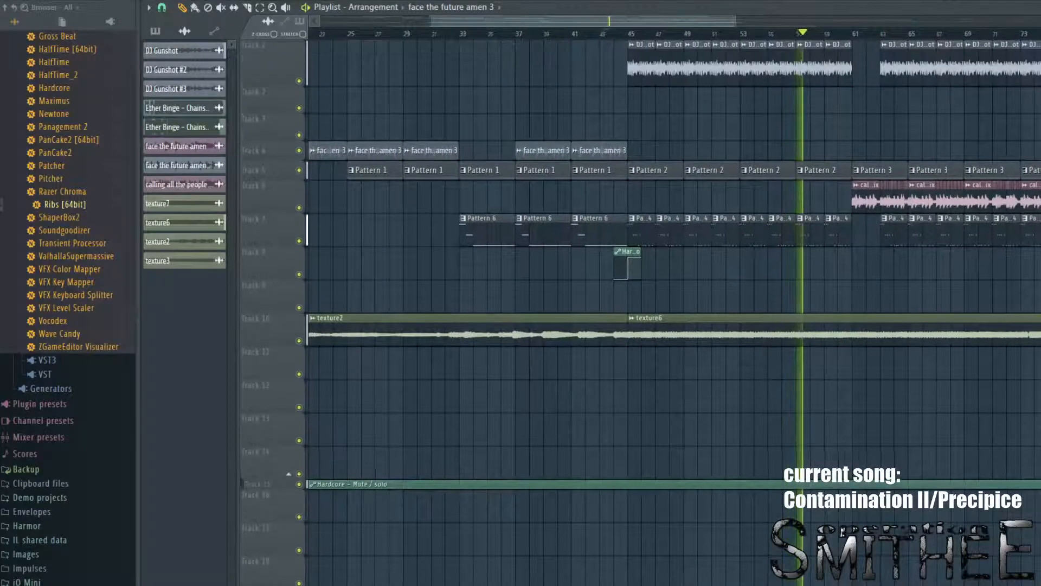
scroll(912, 185, "right", 3)
scroll(954, 145, "down", 1)
left_click_drag(965, 135, 848, 168)
scroll(627, 186, "up", 2)
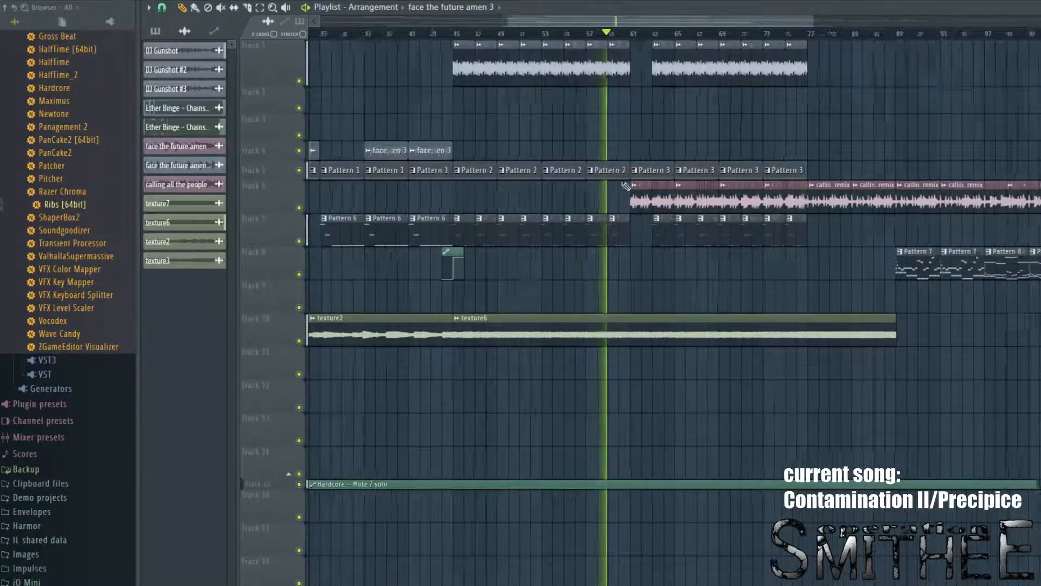
scroll(637, 223, "up", 1)
scroll(657, 212, "up", 1)
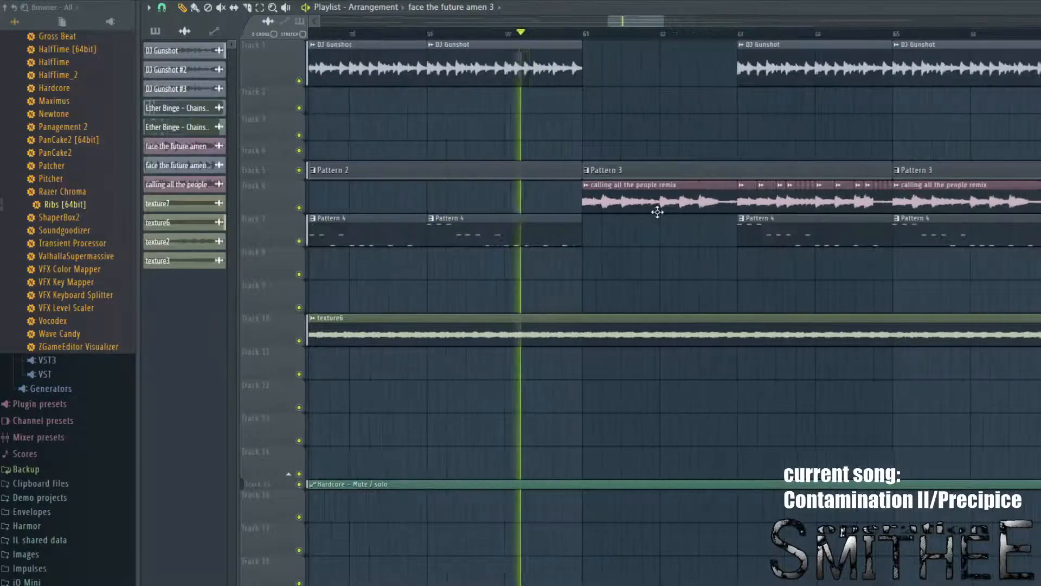
scroll(658, 212, "down", 2)
left_click_drag(879, 109, 752, 179)
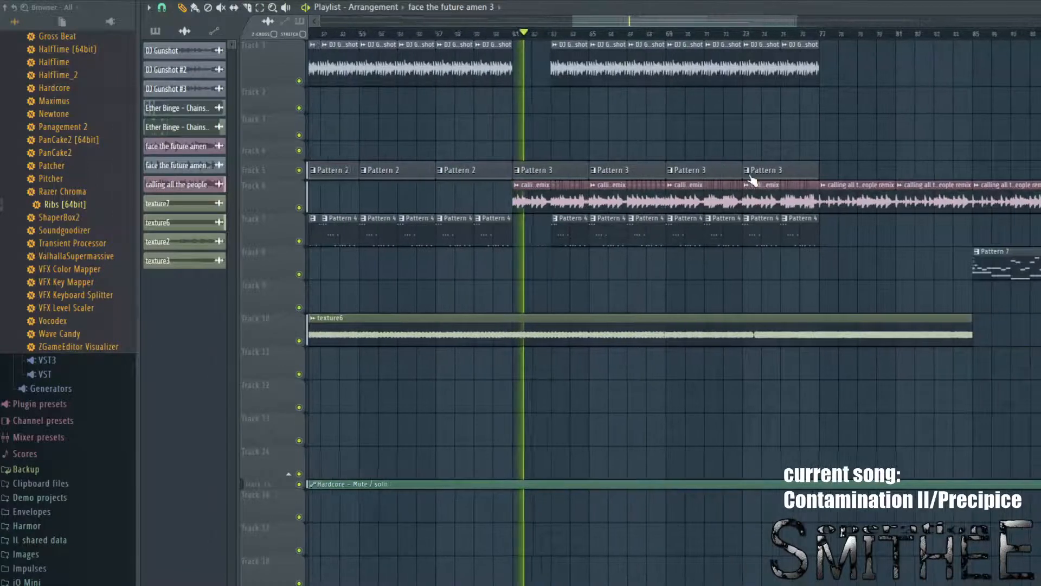
left_click_drag(848, 106, 817, 128)
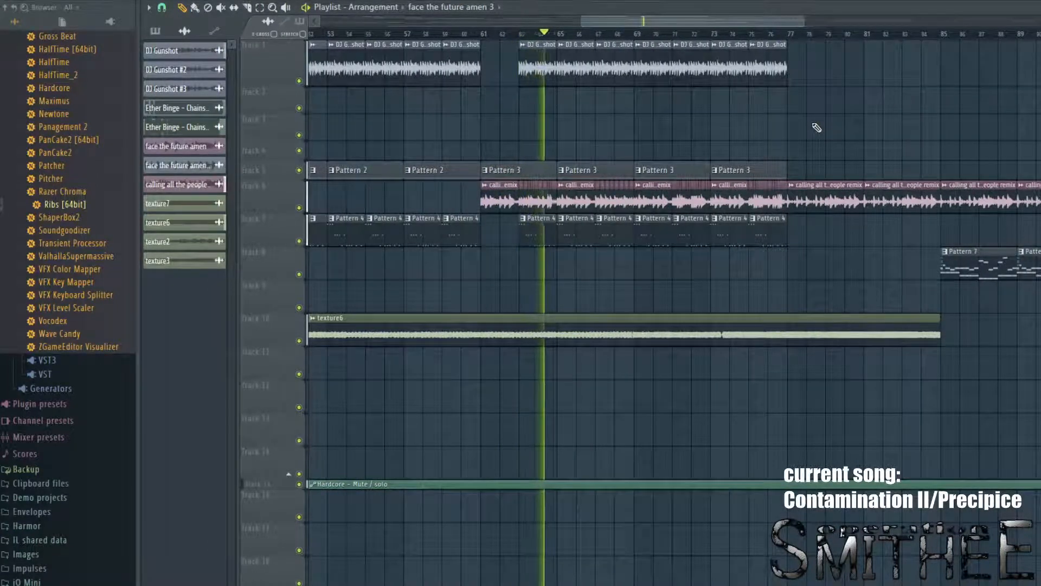
Step: Set the playback position to bar 77 and play the calling all the people remix section into the Pattern 7 clips
left_click(785, 40)
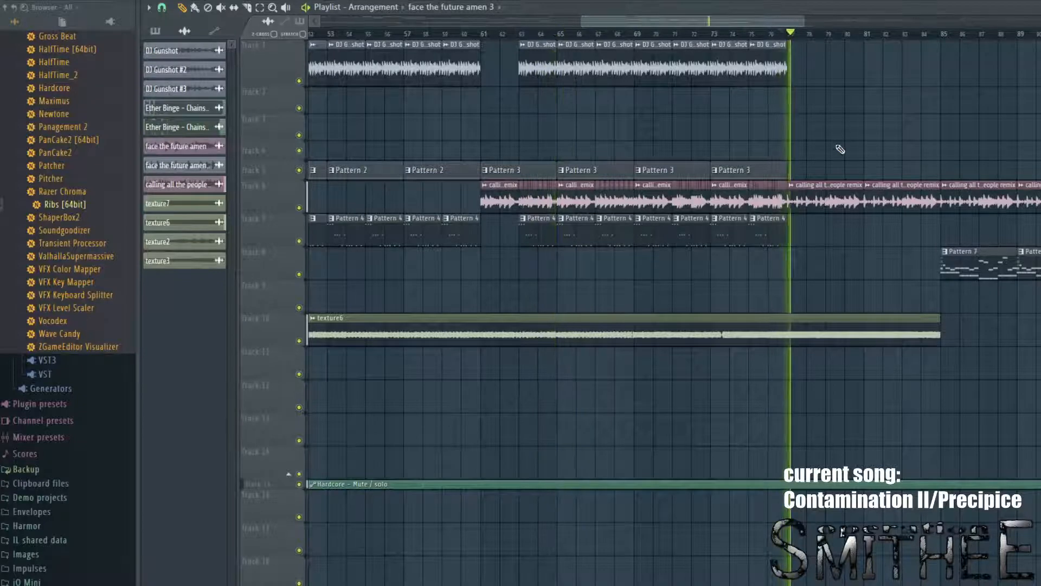
left_click_drag(816, 153, 759, 210)
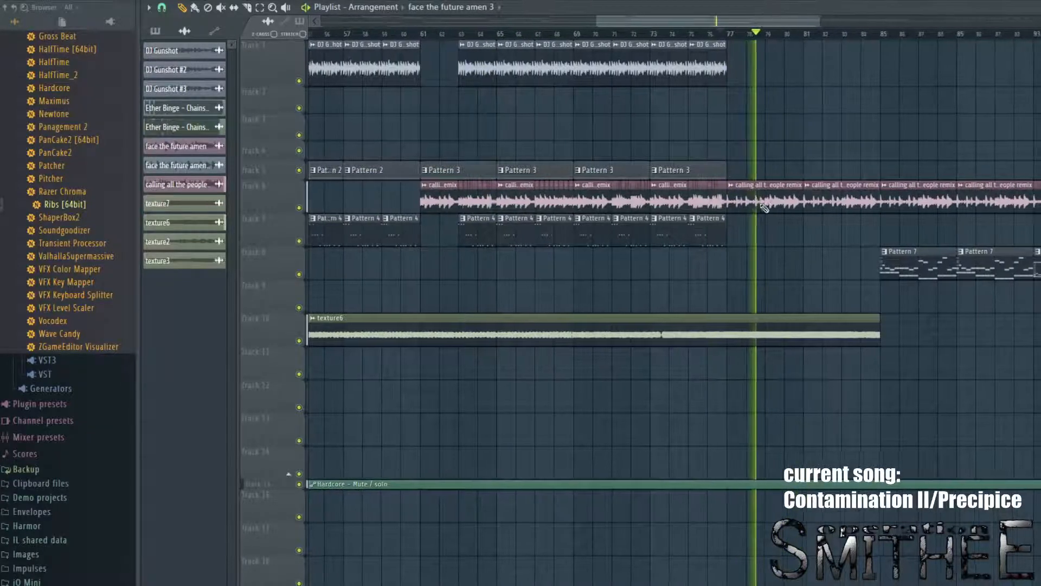
left_click_drag(881, 120, 679, 247)
scroll(832, 156, "down", 2, "ctrl")
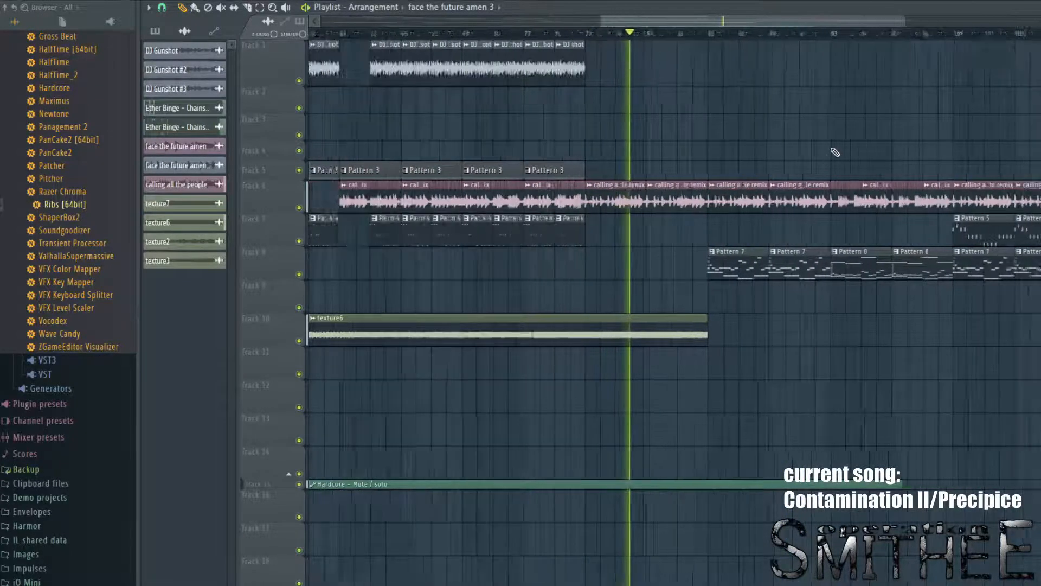
left_click_drag(1040, 109, 1013, 115)
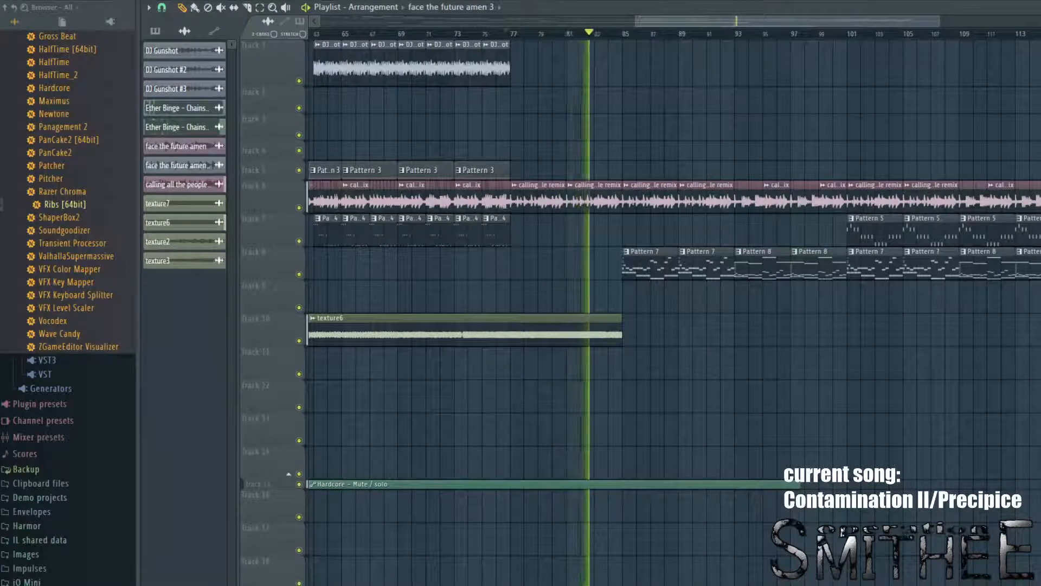
left_click_drag(960, 138, 779, 304)
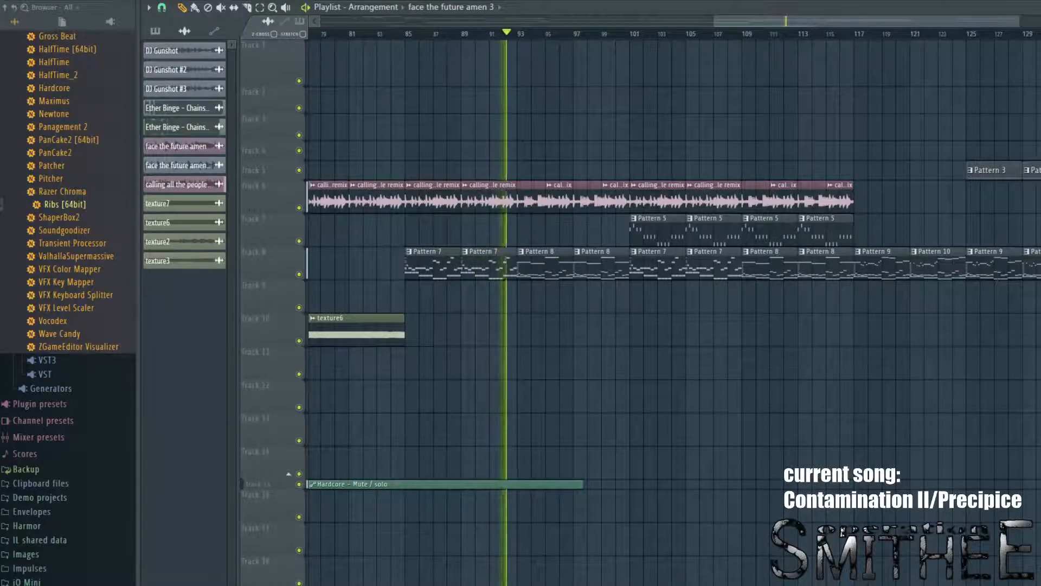
Step: Open the Rhodes channel from the channel rack and return to the playlist during playback
key("F6")
left_click(491, 547)
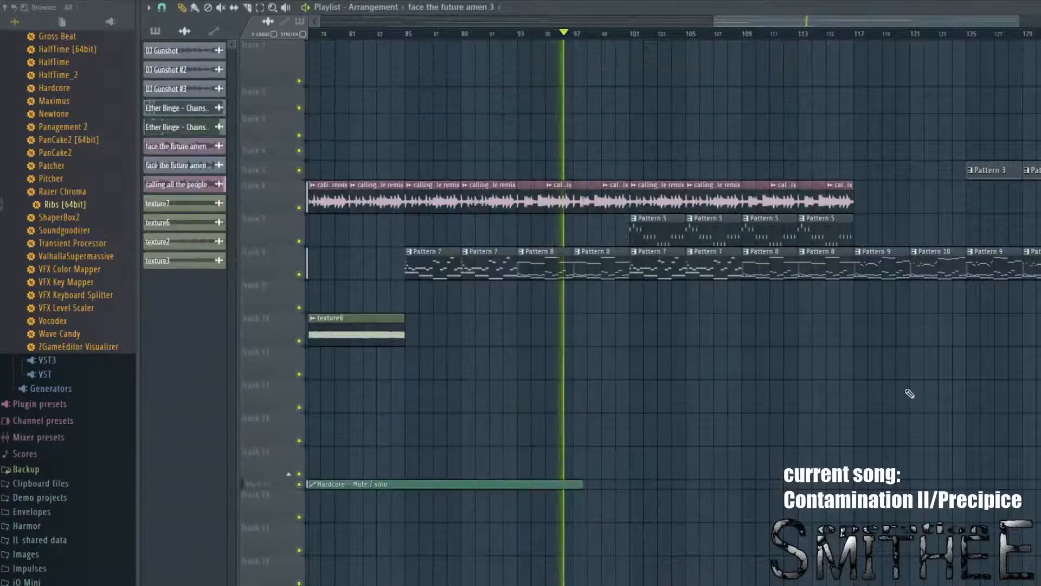
right_click(910, 393)
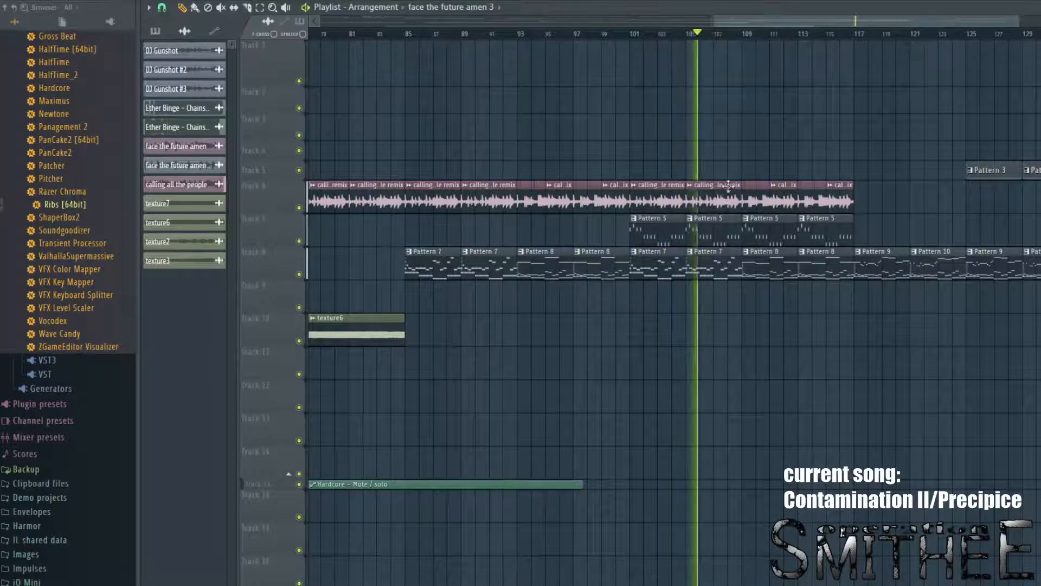
Step: Follow the playback through the Pattern 5, 7 and 8 clips into the Pattern 9 section at bar 117
left_click_drag(941, 208, 607, 278)
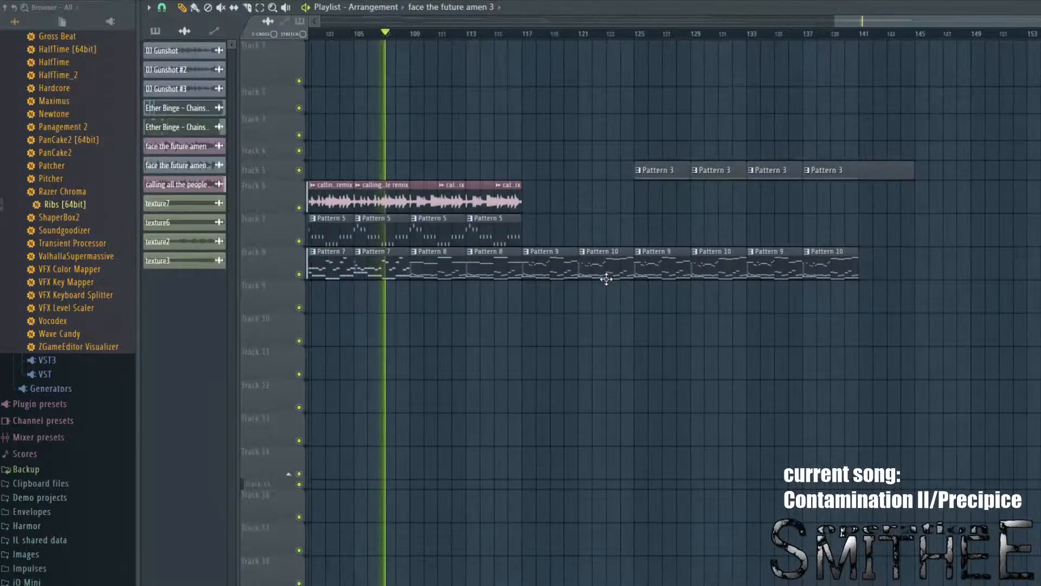
scroll(595, 220, "down", 1)
scroll(595, 212, "up", 1)
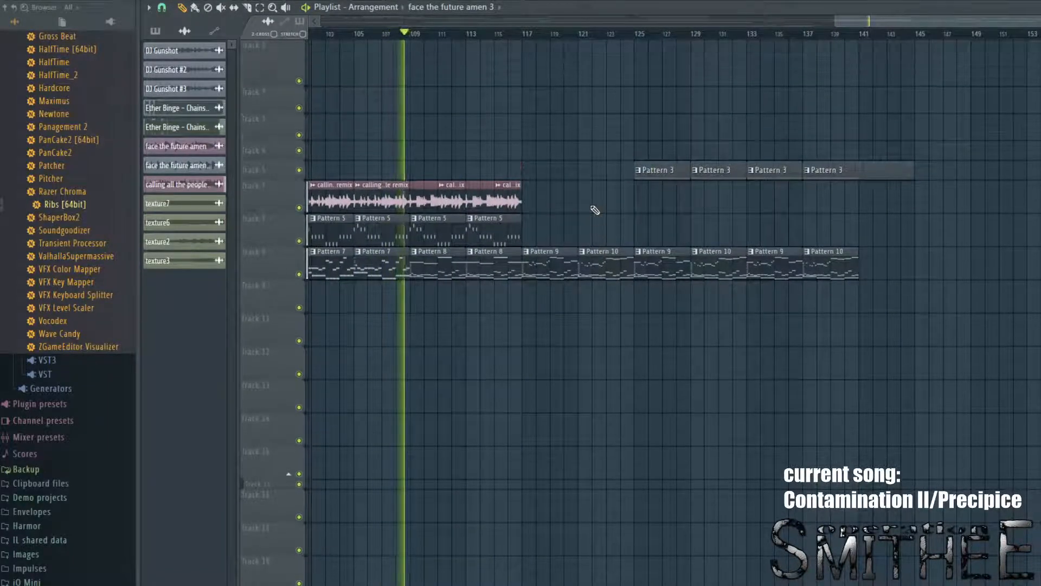
left_click_drag(599, 209, 625, 223)
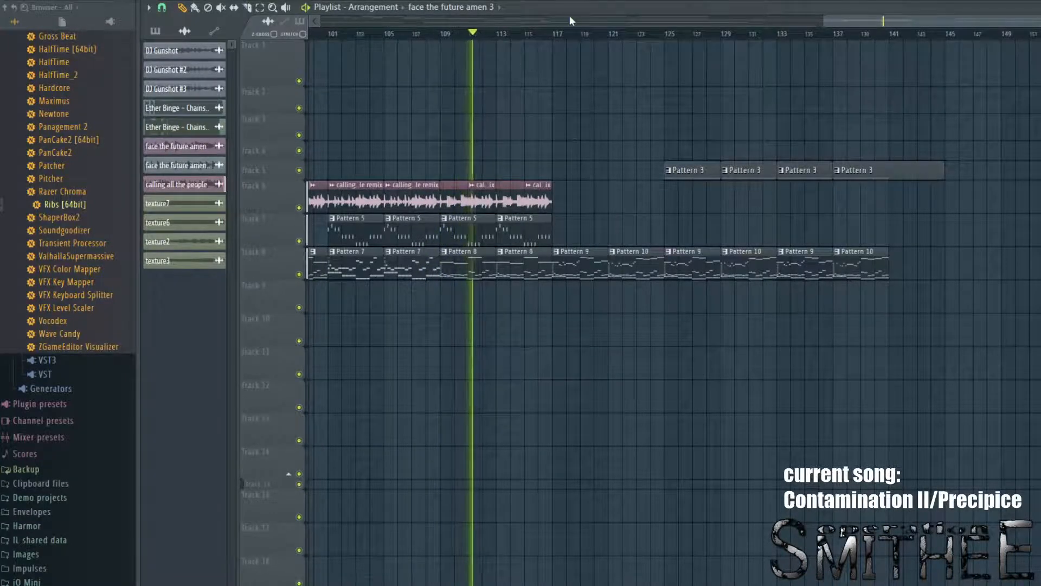
left_click_drag(538, 62, 559, 77)
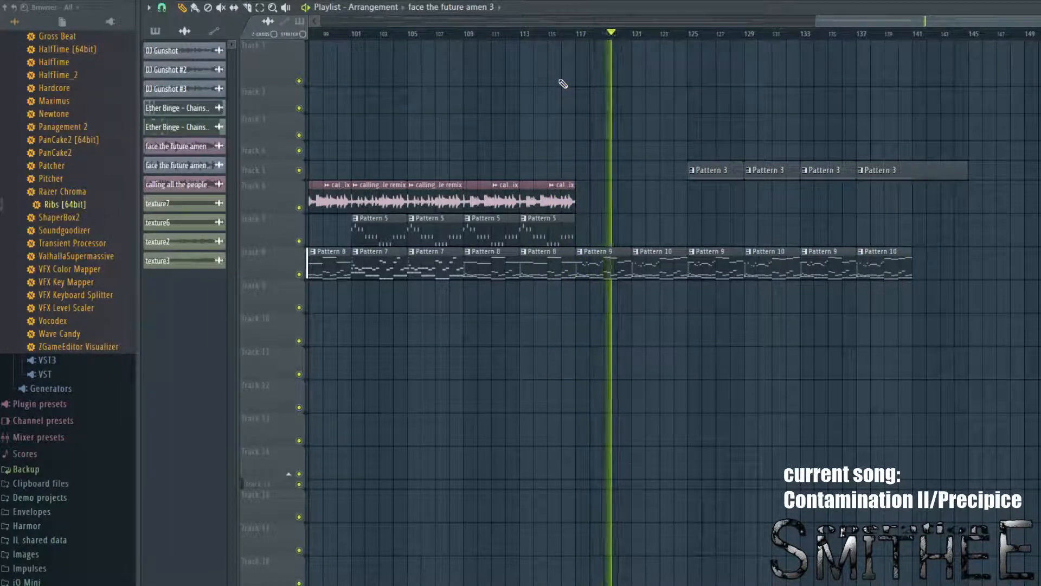
Step: View the Rhodes notes of Pattern 9 in the piano roll and return to the playlist
double_click(604, 262)
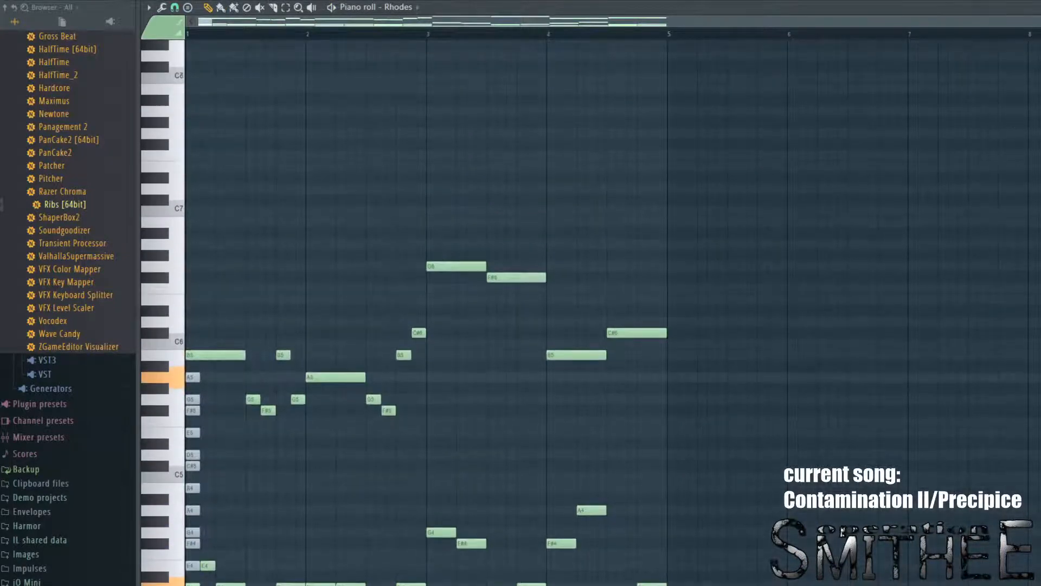
key("Escape")
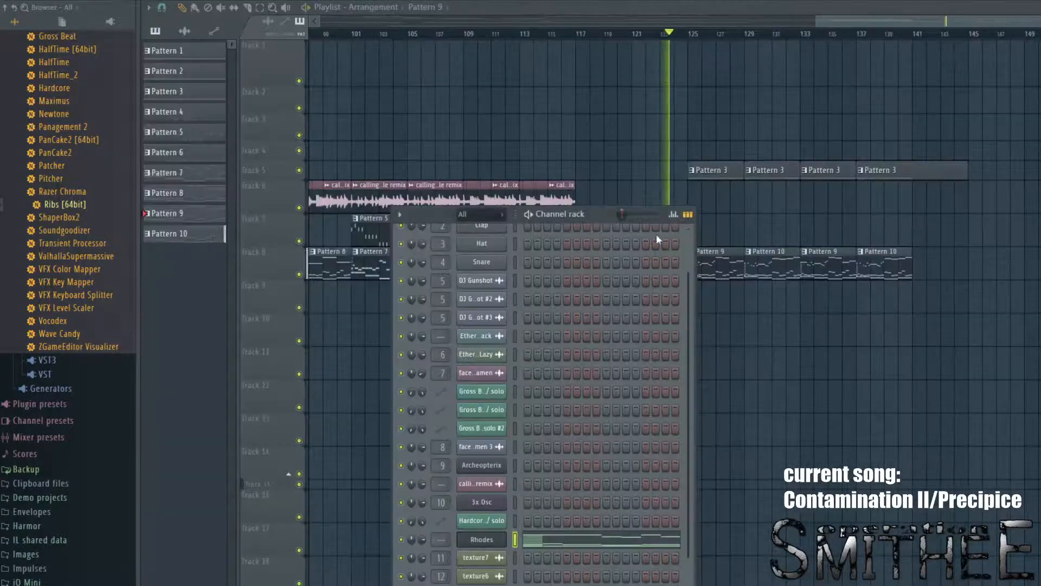
key("Escape")
Step: View the Rhodes notes of Pattern 10 in the piano roll, return to the playlist, and reopen them from a second clip
double_click(665, 251)
mouse_move(667, 253)
left_mouse_down()
mouse_move(770, 225)
mouse_move(839, 235)
left_mouse_up()
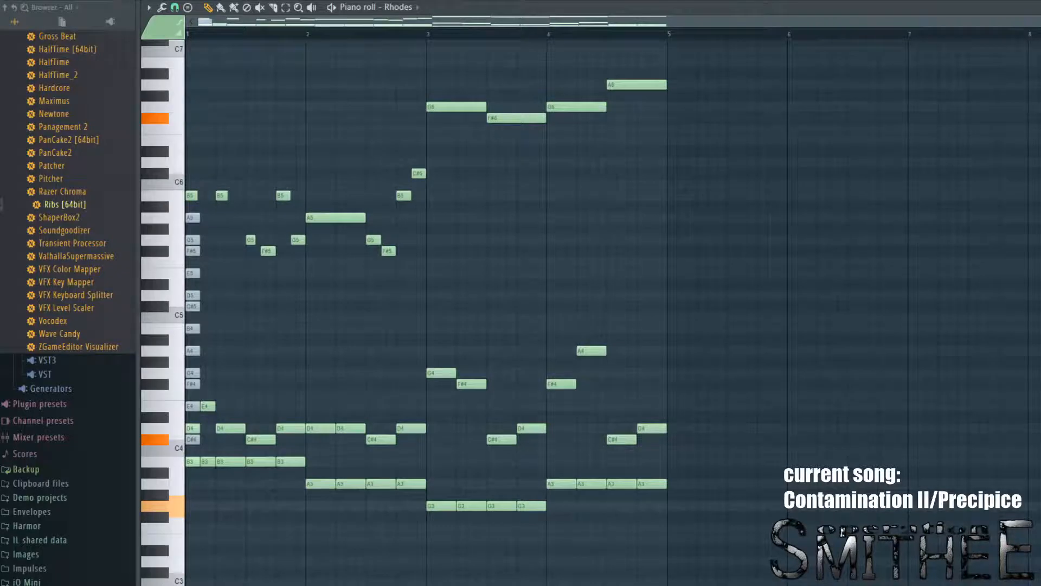
key("Escape")
key("Escape")
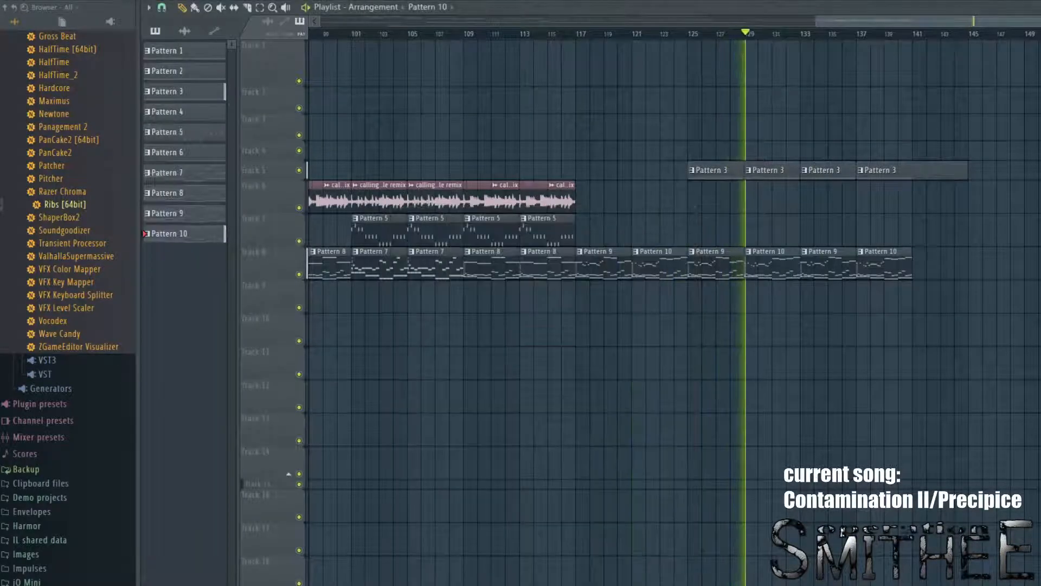
double_click(766, 251)
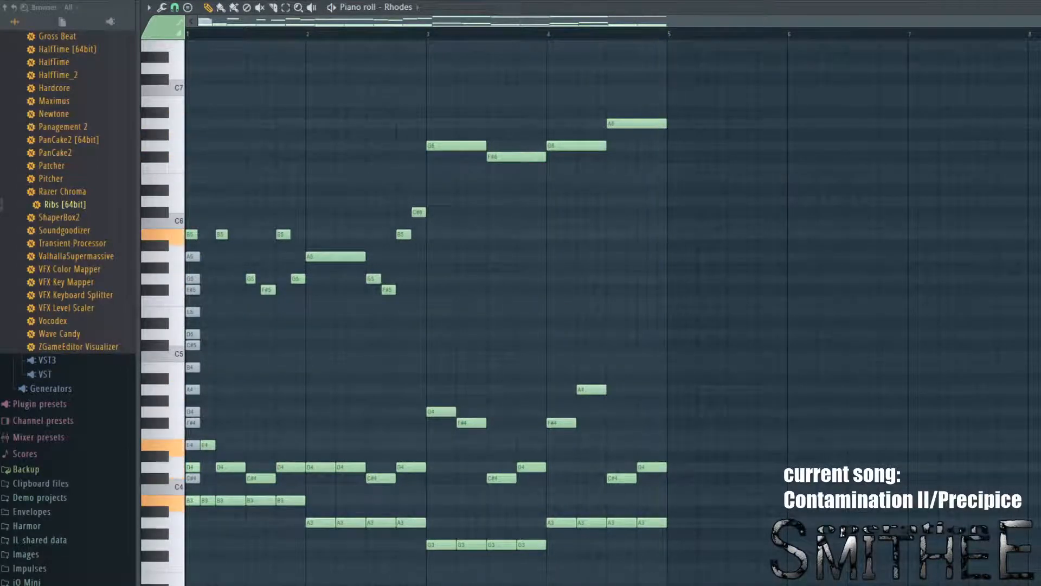
Step: Leave the Rhodes notes and channel rack, and look back through the earlier bars of the Contamination II/Precipice arrangement
key("F7")
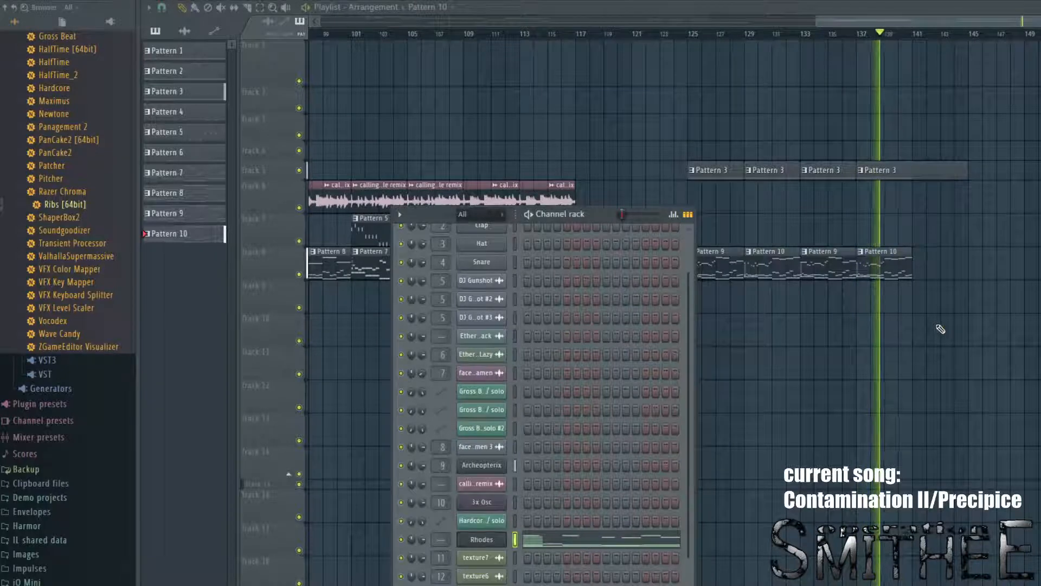
key("F6")
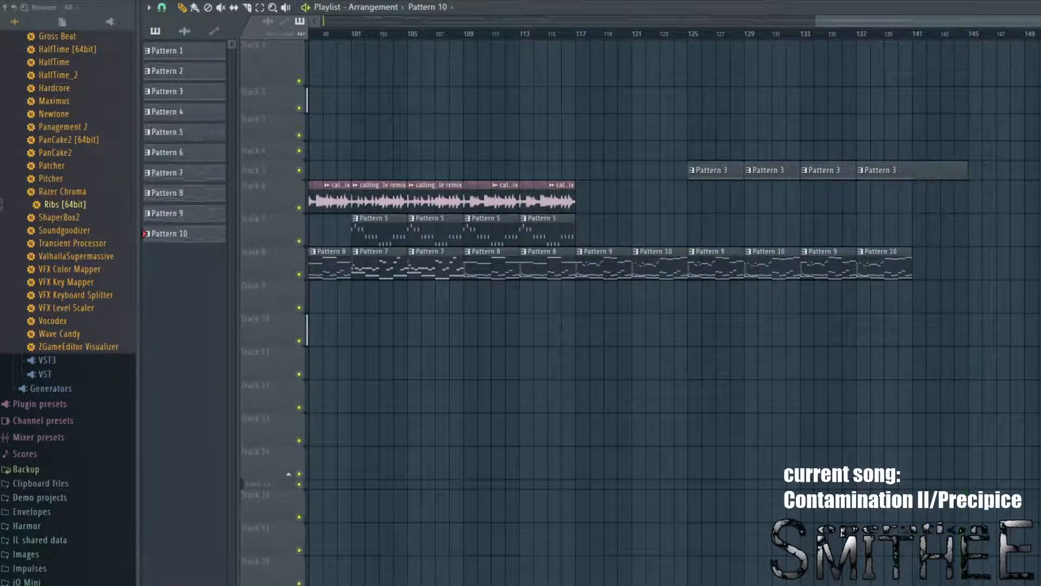
left_click_drag(671, 202, 922, 190)
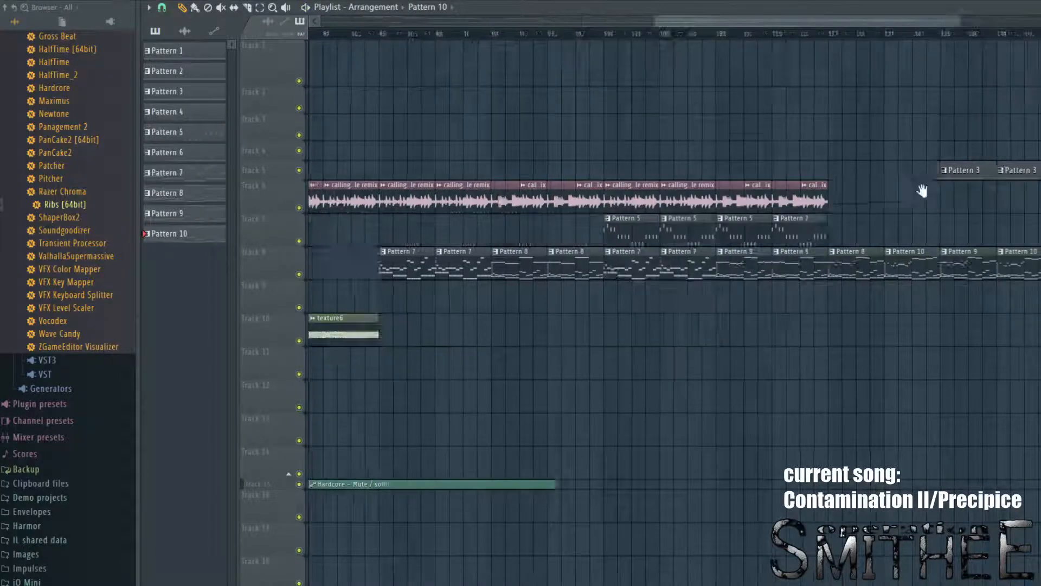
left_click_drag(326, 260, 716, 284)
scroll(678, 282, "down", 5)
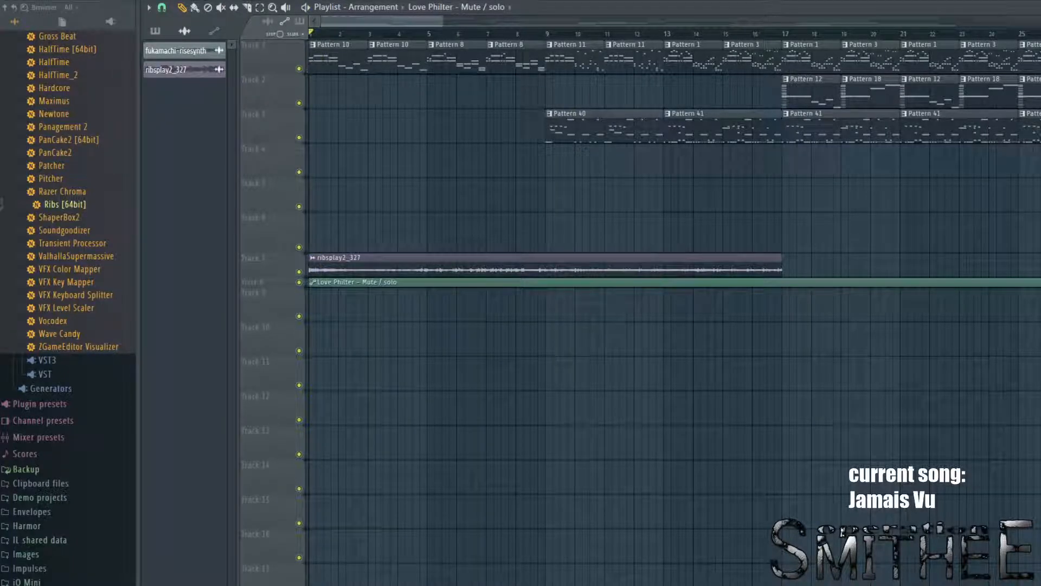
Step: Play the first bars of the Jamais Vu arrangement and stop playback
key("space")
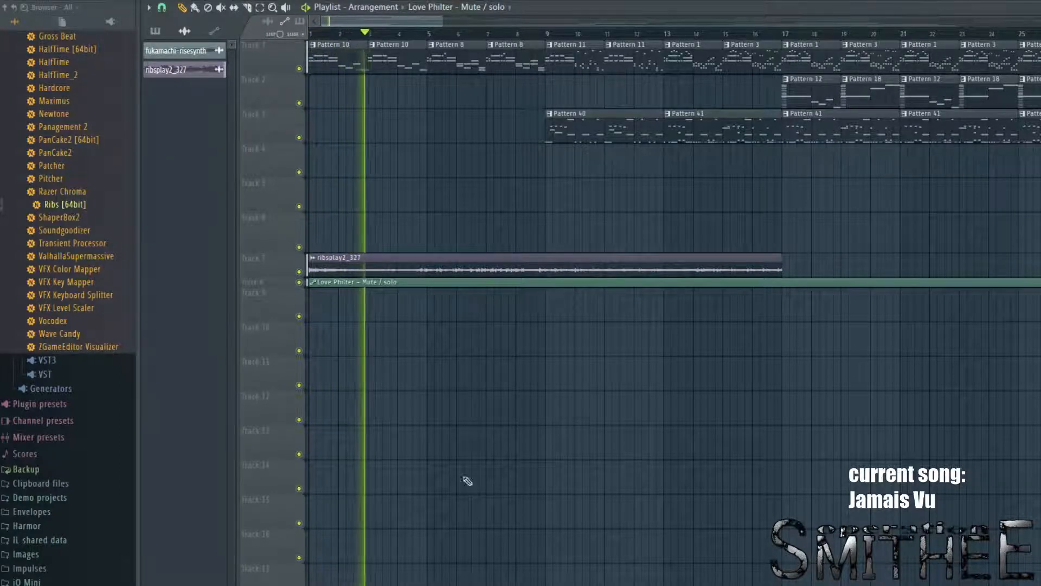
scroll(536, 332, "down", 2)
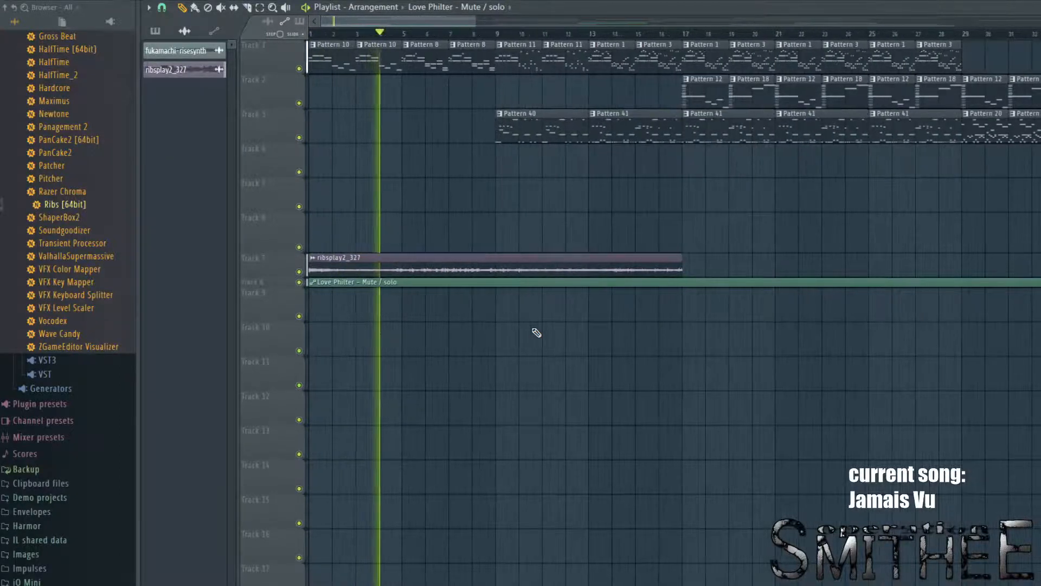
key("space")
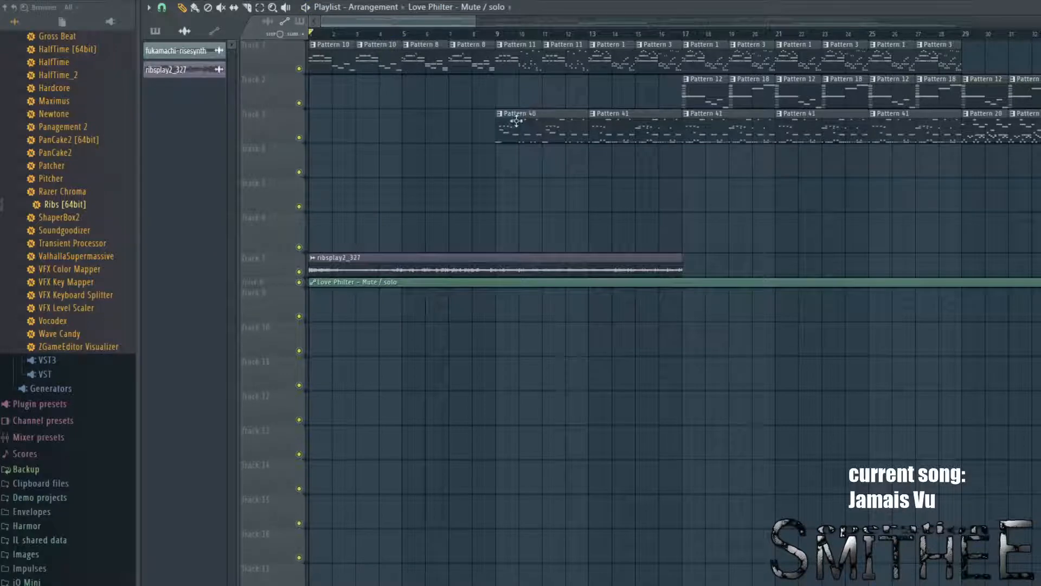
Step: List the project's patterns and look over the whole Jamais Vu arrangement, returning to the opening bars
left_click(158, 22)
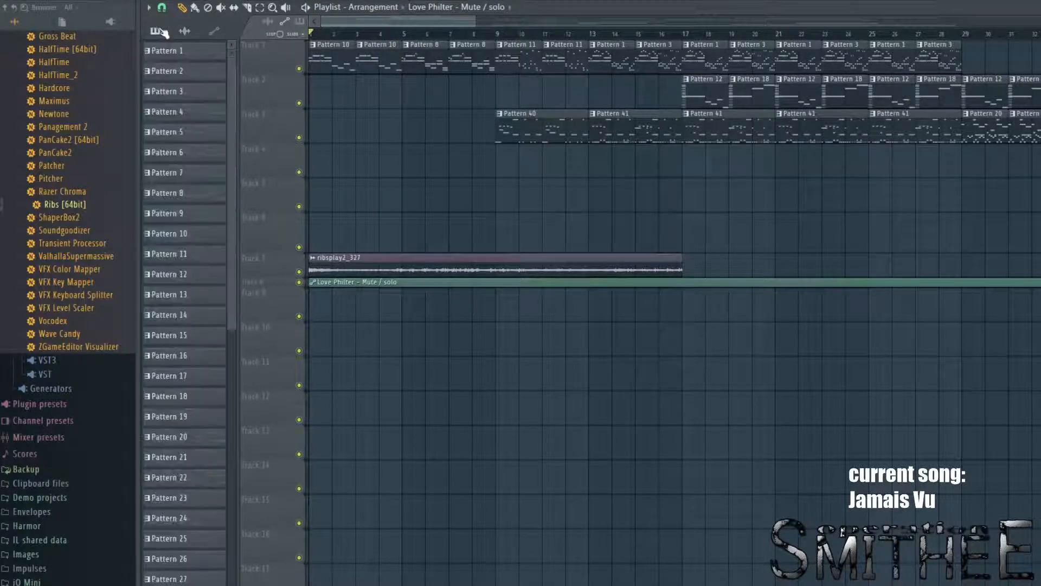
scroll(184, 168, "down", 4)
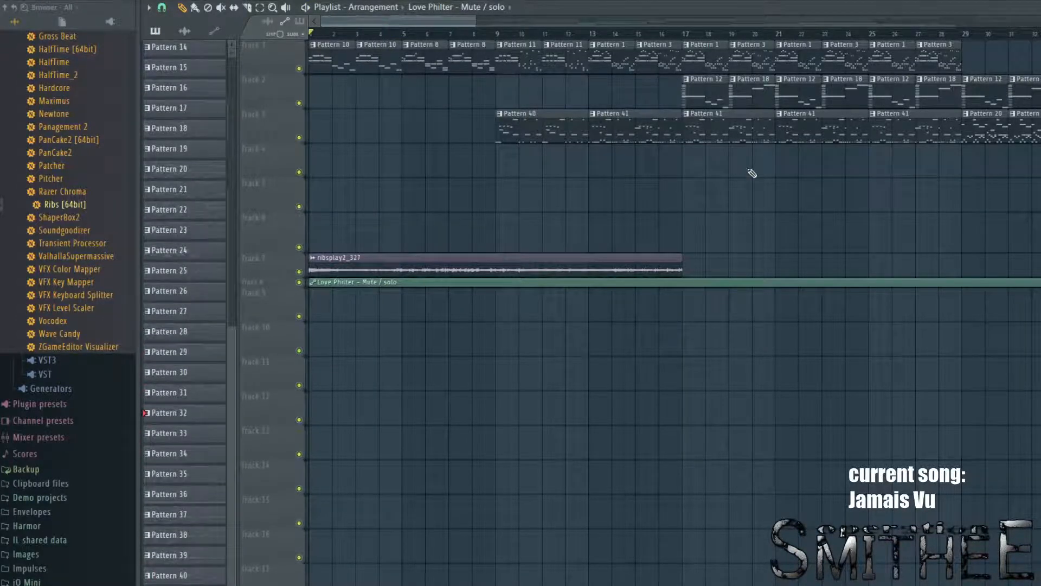
scroll(632, 169, "down", 6)
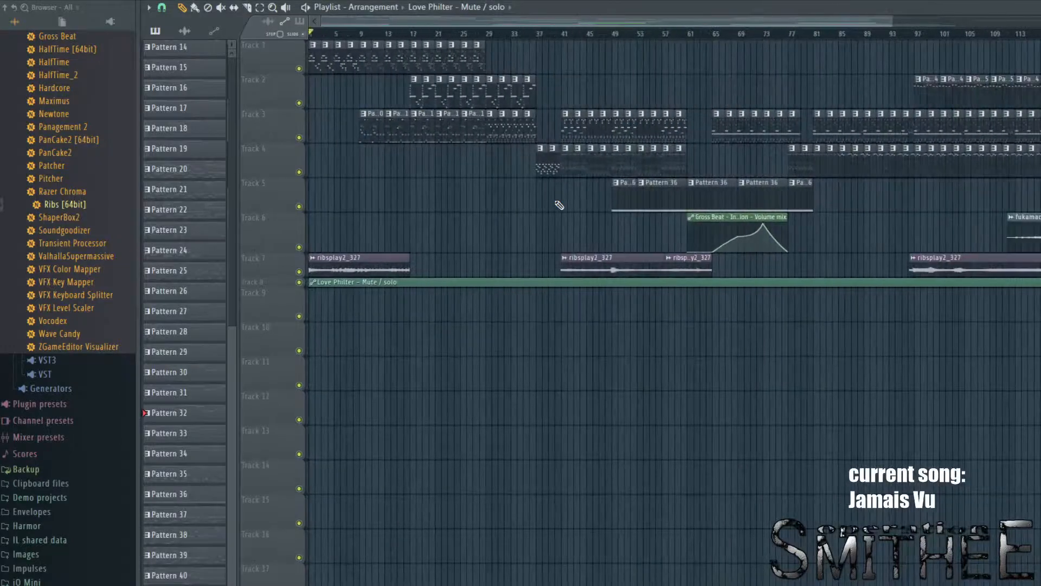
scroll(559, 205, "down", 3)
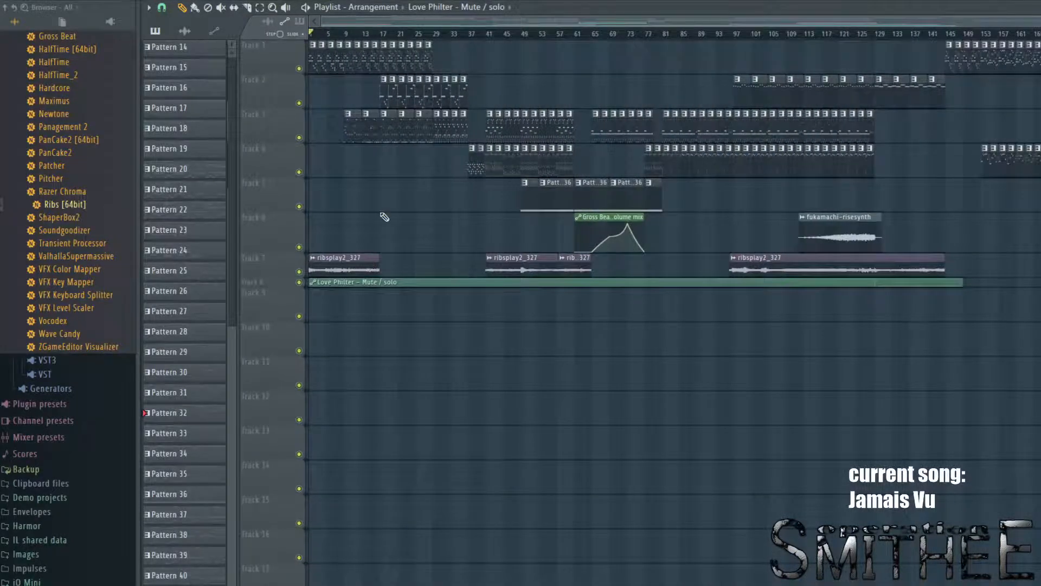
scroll(324, 147, "up", 12)
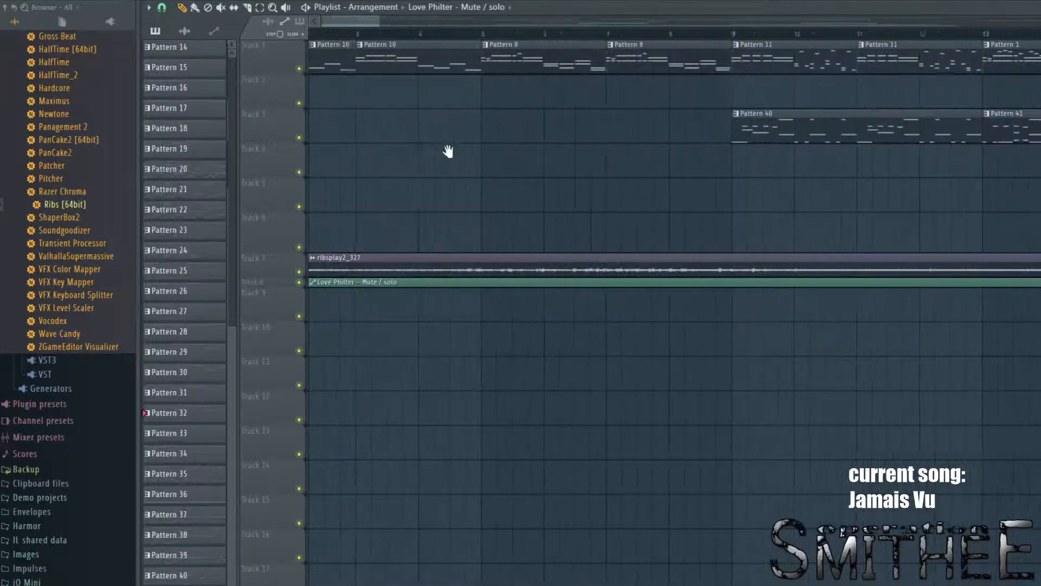
scroll(562, 150, "down", 4)
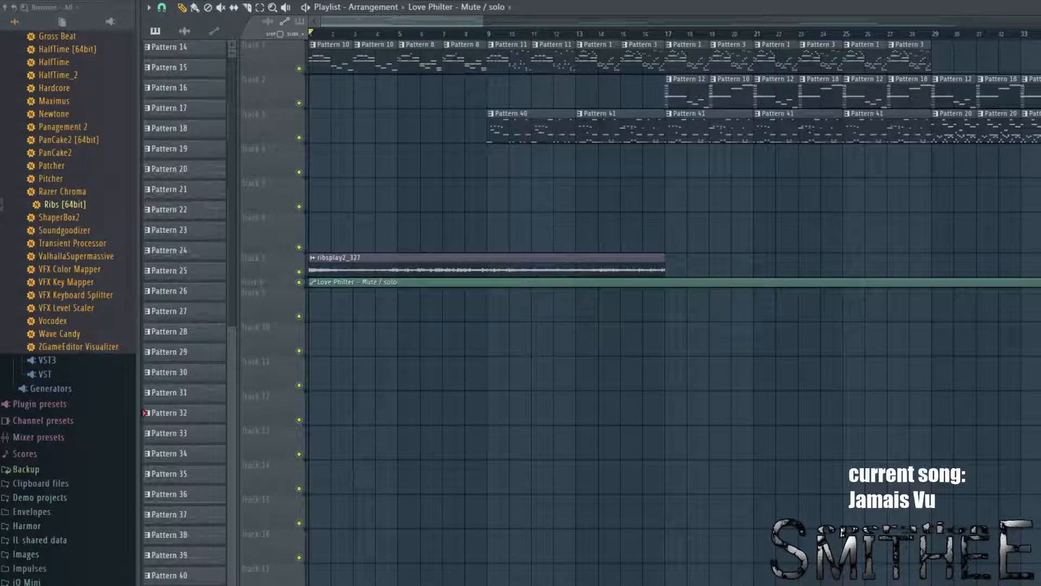
scroll(491, 49, "up", 3)
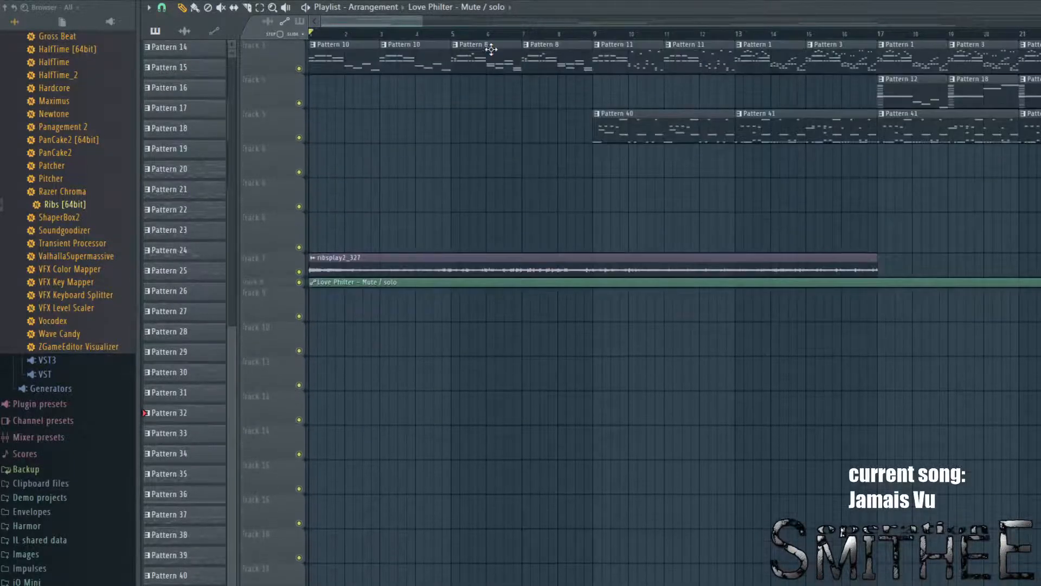
Step: Listen to the intro's Pattern 10 and Pattern 8 clips up to the Pattern 11 section and stop playback
scroll(325, 67, "up", 3)
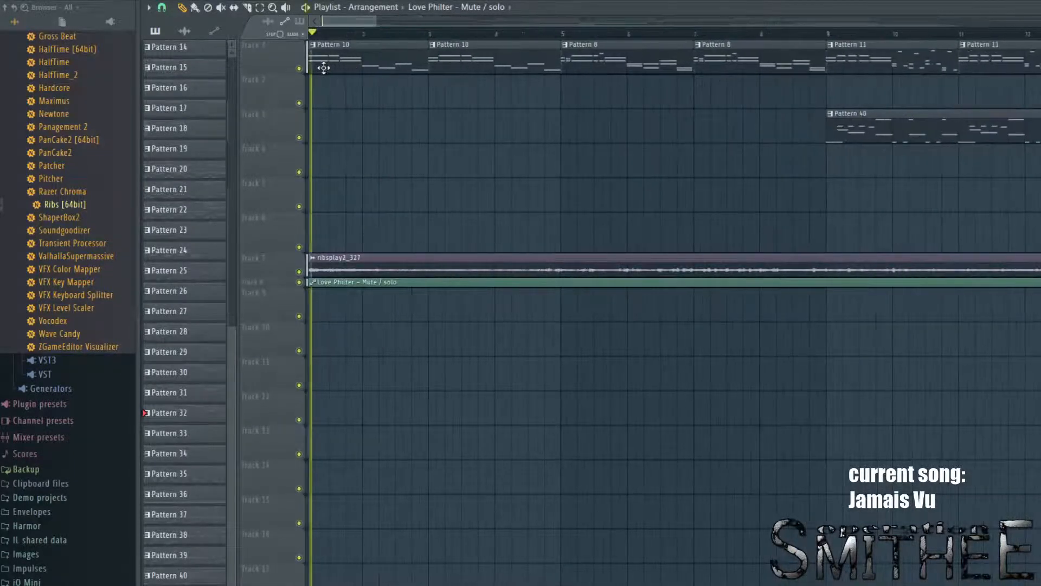
scroll(330, 101, "down", 2)
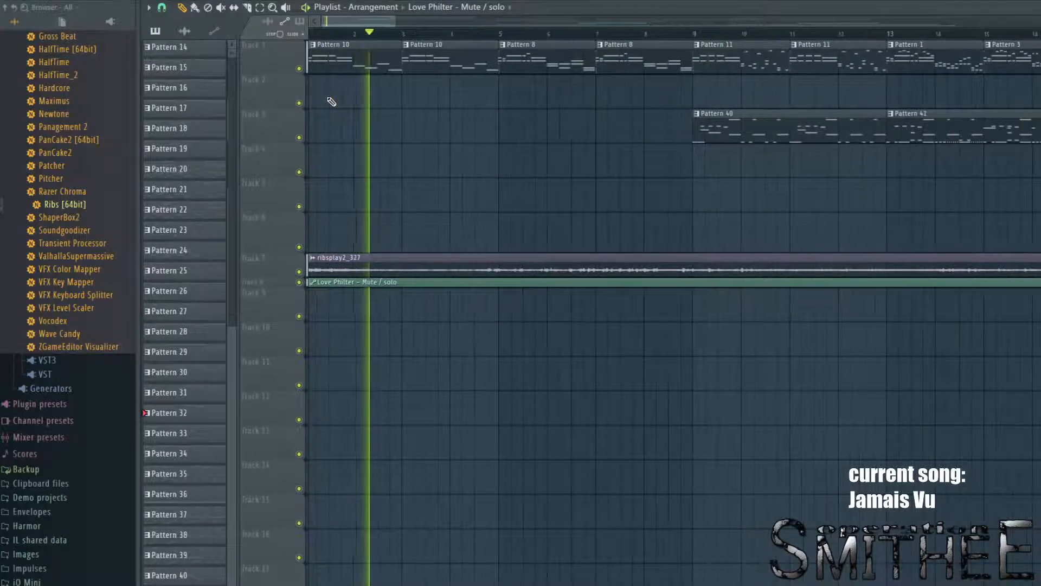
key("space")
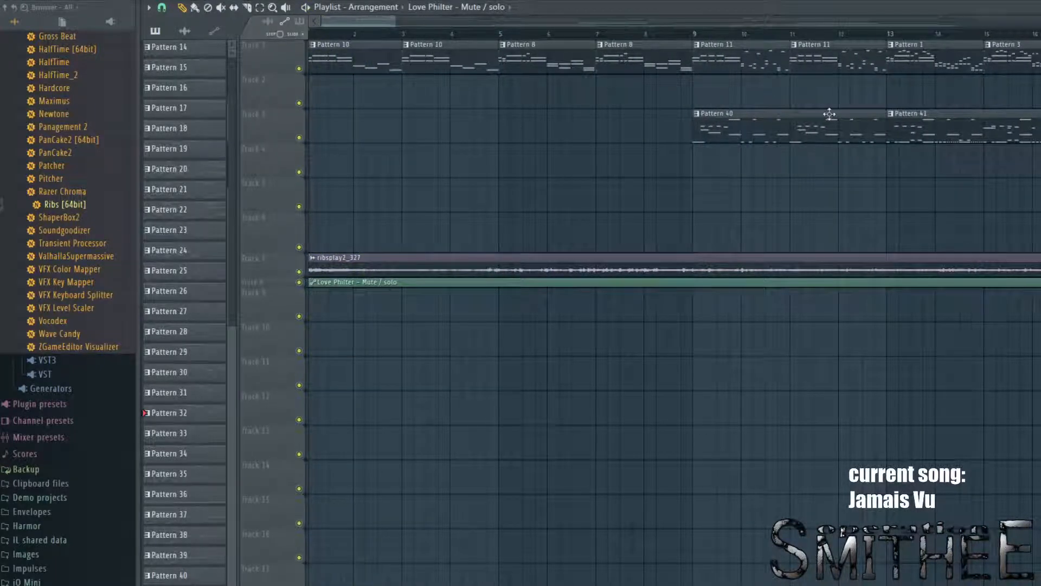
key("space")
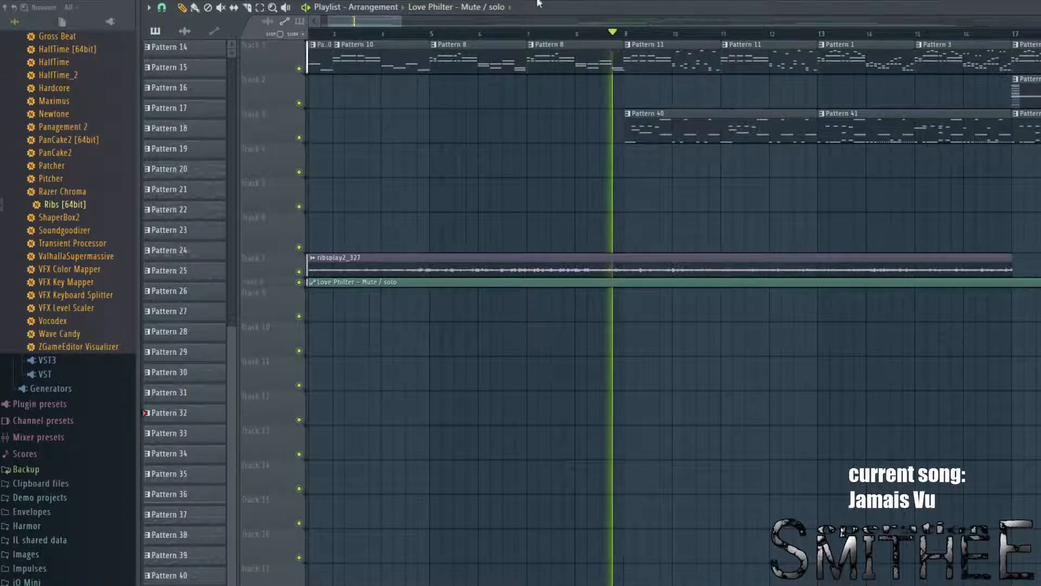
key("space")
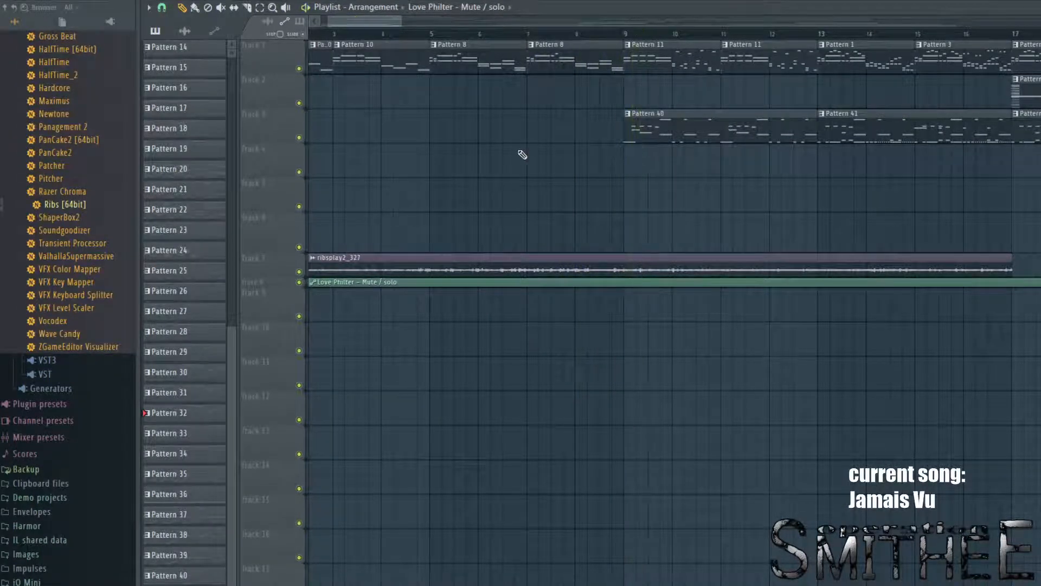
Step: Mute Track 7 with the ribsplay2_327 clip to hear the intro patterns without it
scroll(522, 154, "down", 1)
scroll(522, 155, "up", 4)
scroll(522, 154, "down", 3)
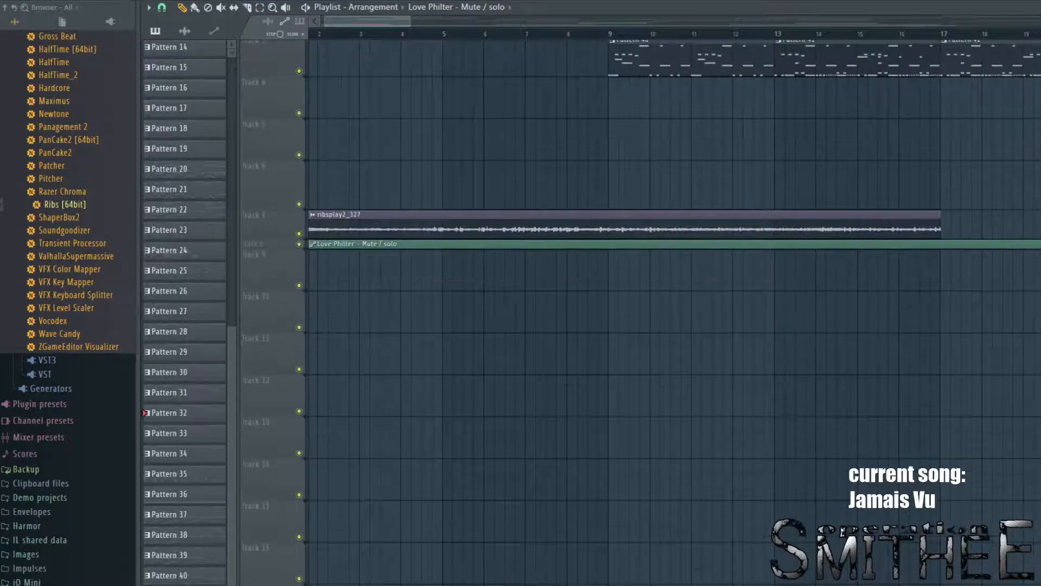
scroll(522, 154, "down", 2)
left_click_drag(360, 70, 566, 278)
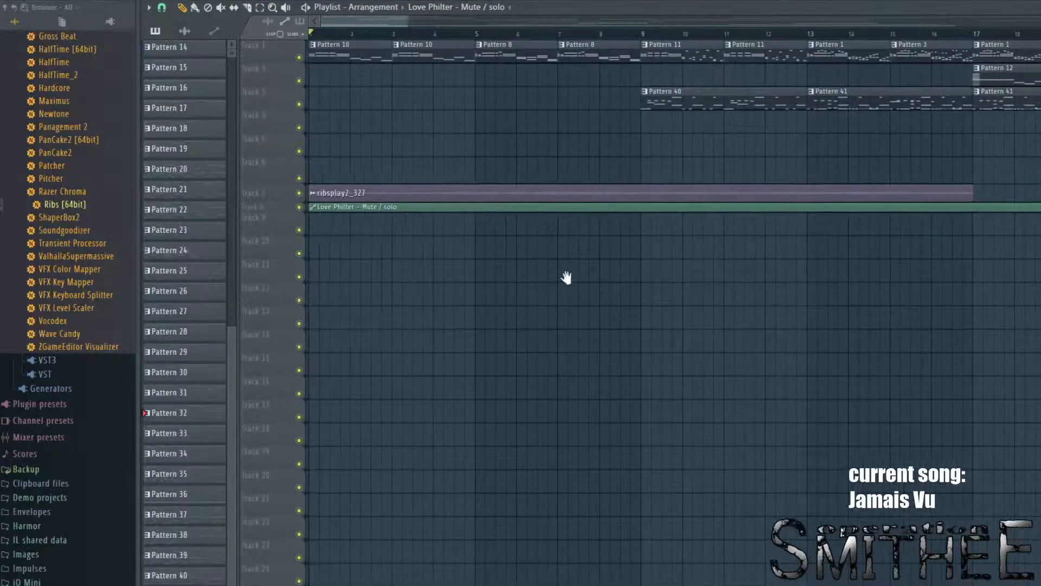
left_click(299, 194)
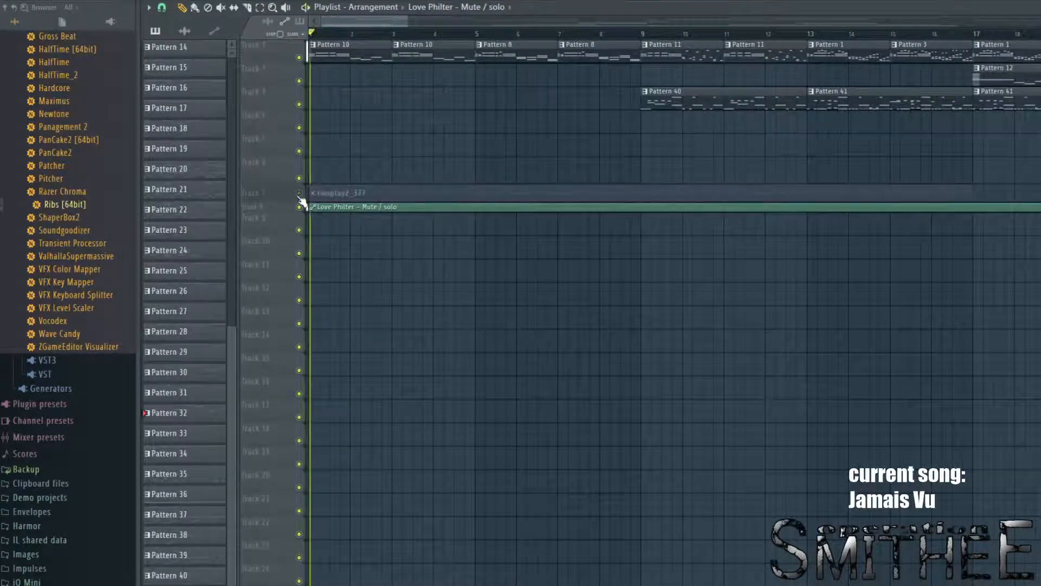
Step: Mute Track 1, unmute Track 7, and play the ribsplay2_327 clip on its own from bar 1
left_click(299, 57)
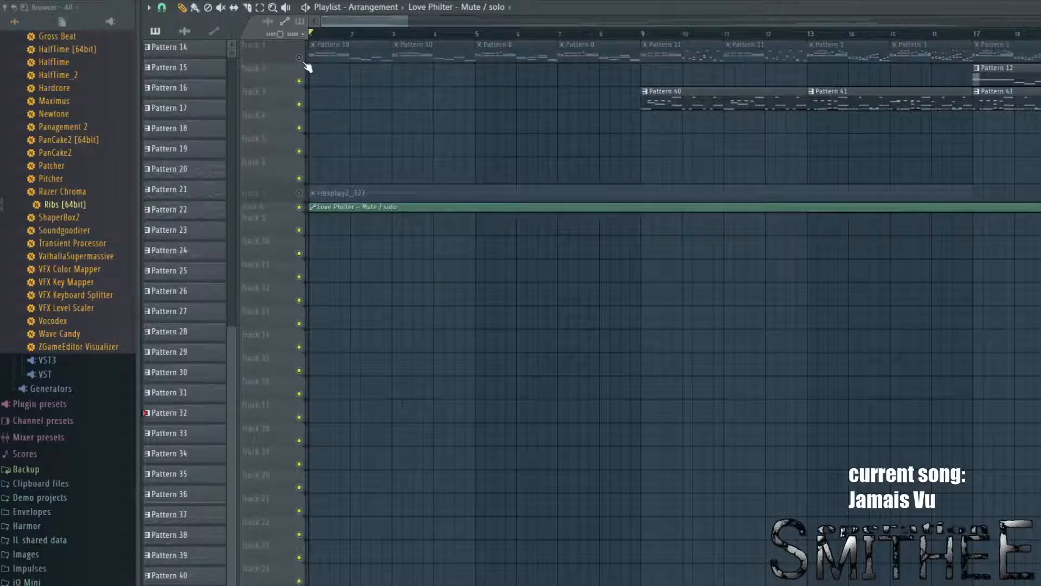
left_click(300, 194)
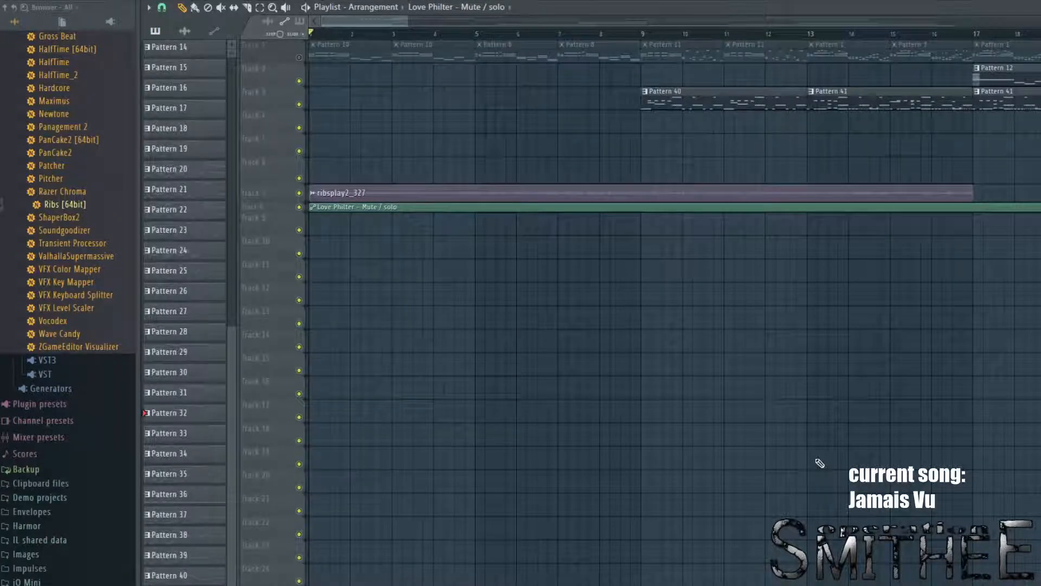
key("space")
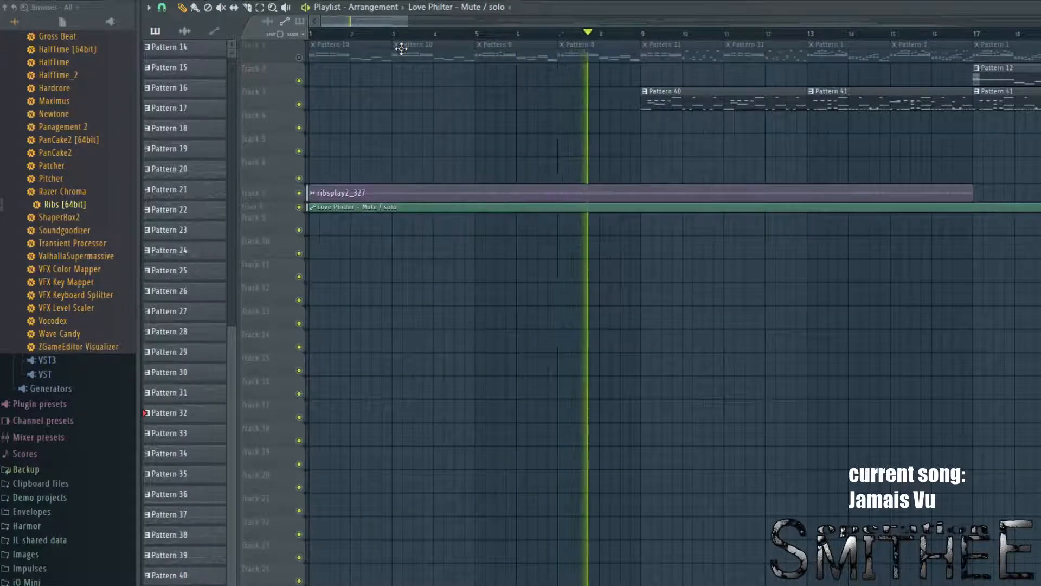
key("space")
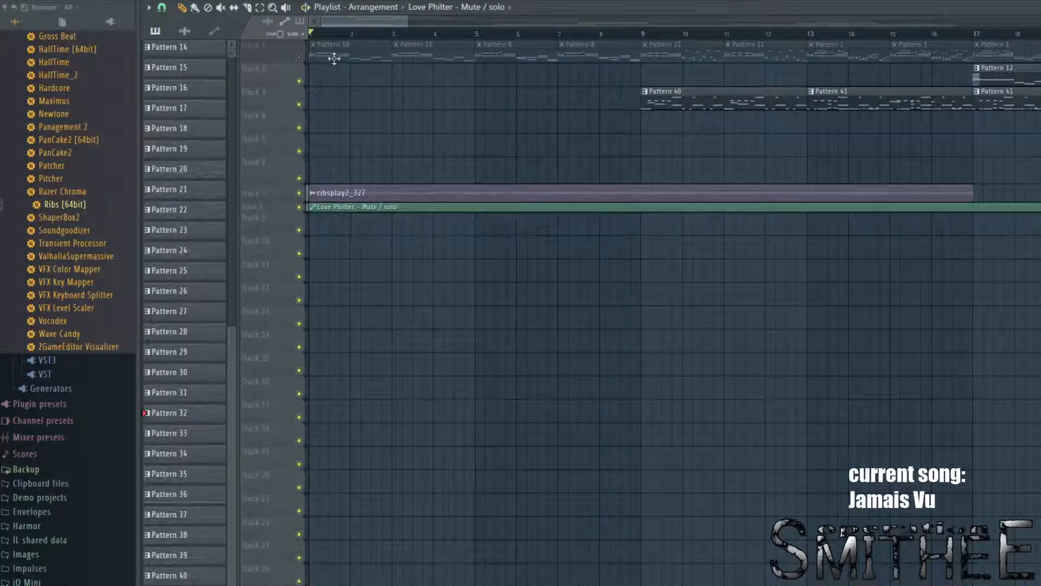
Step: Unmute Track 1 and play the section from bar 9 where Pattern 11 and Pattern 40 start
left_click(300, 57)
scroll(676, 91, "up", 4)
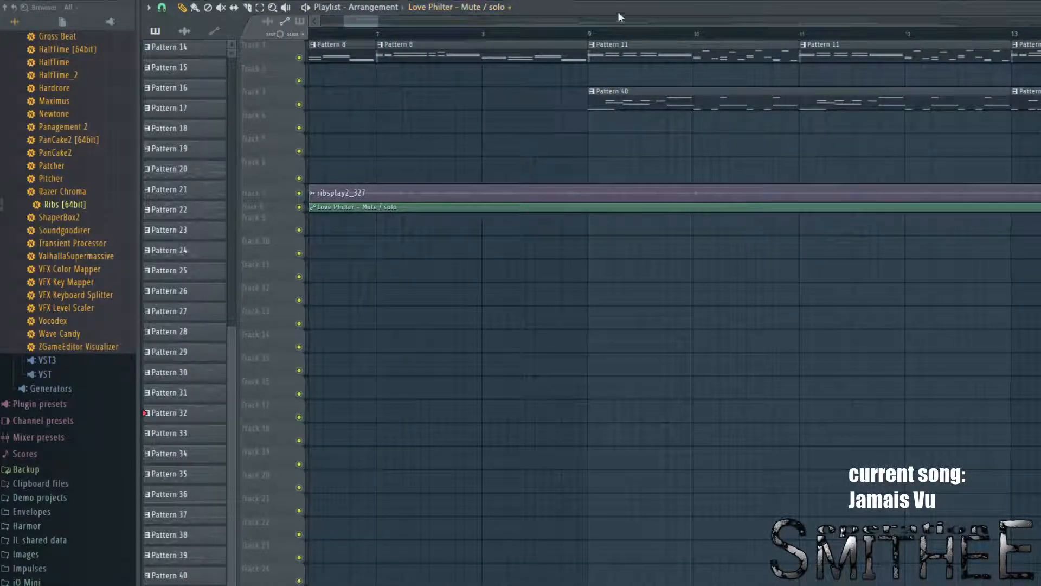
key("space")
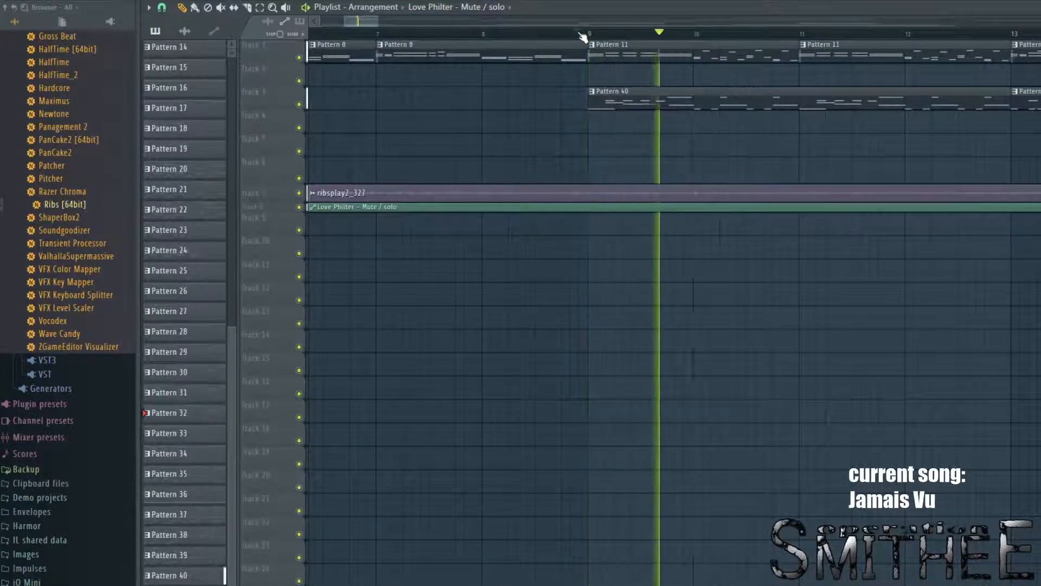
scroll(736, 135, "down", 4)
key("space")
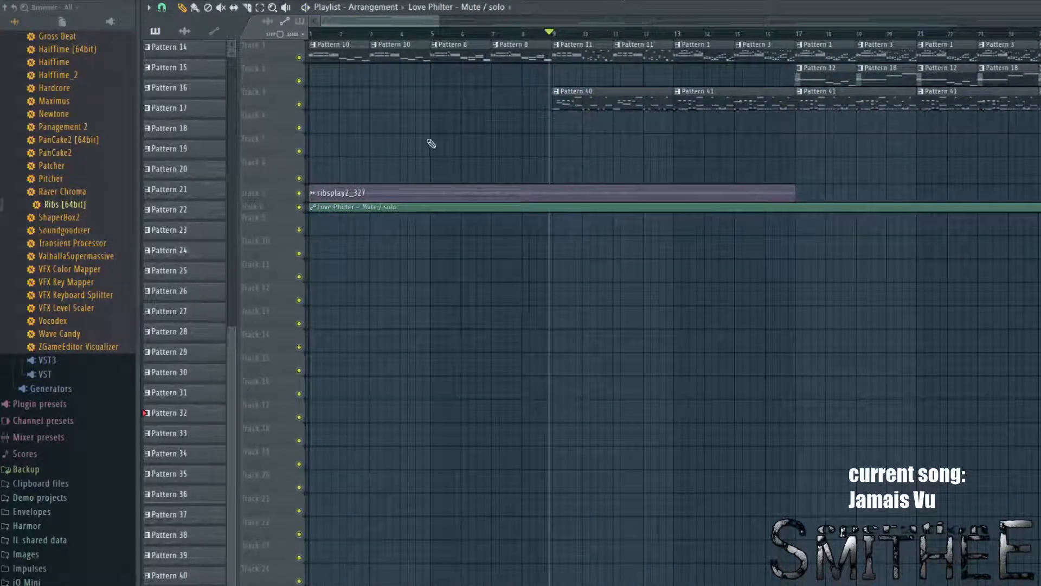
Step: Open the DSK mini DRUMZ 2 channel's plugin from the channel rack, return to the playlist, and reopen the plugin
key("F9")
key("F9")
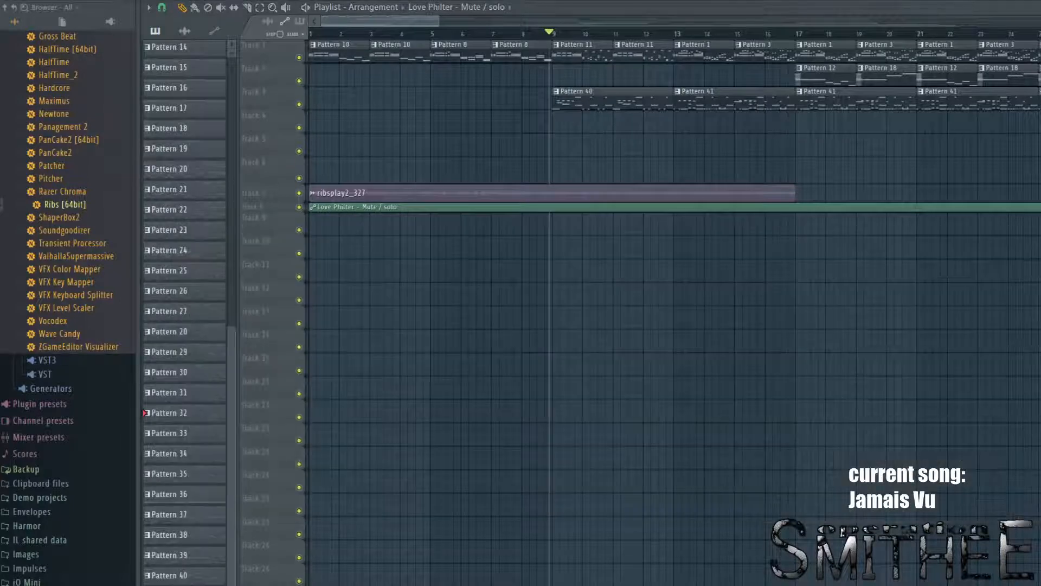
key("F6")
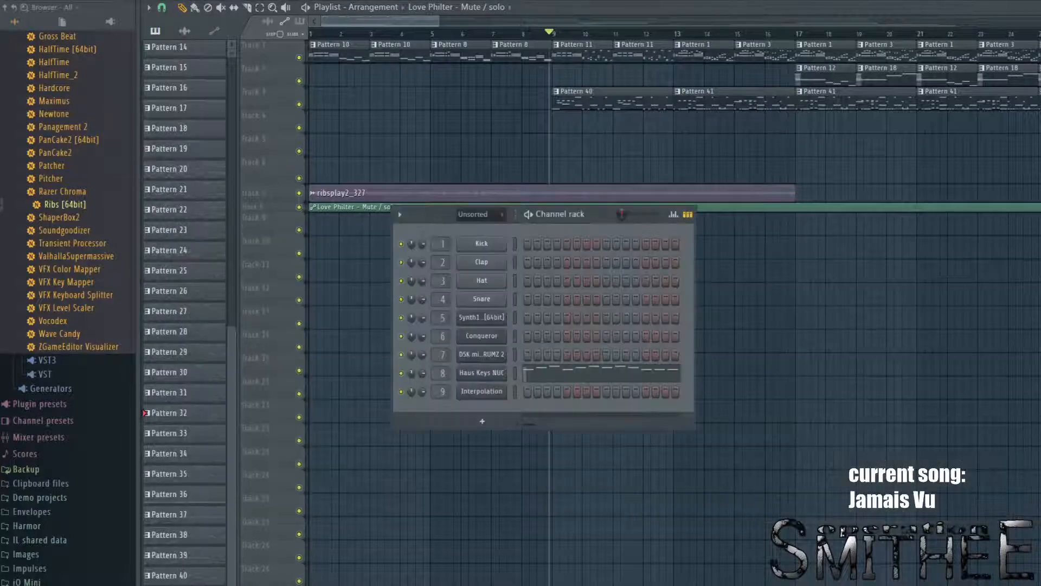
left_click(493, 354)
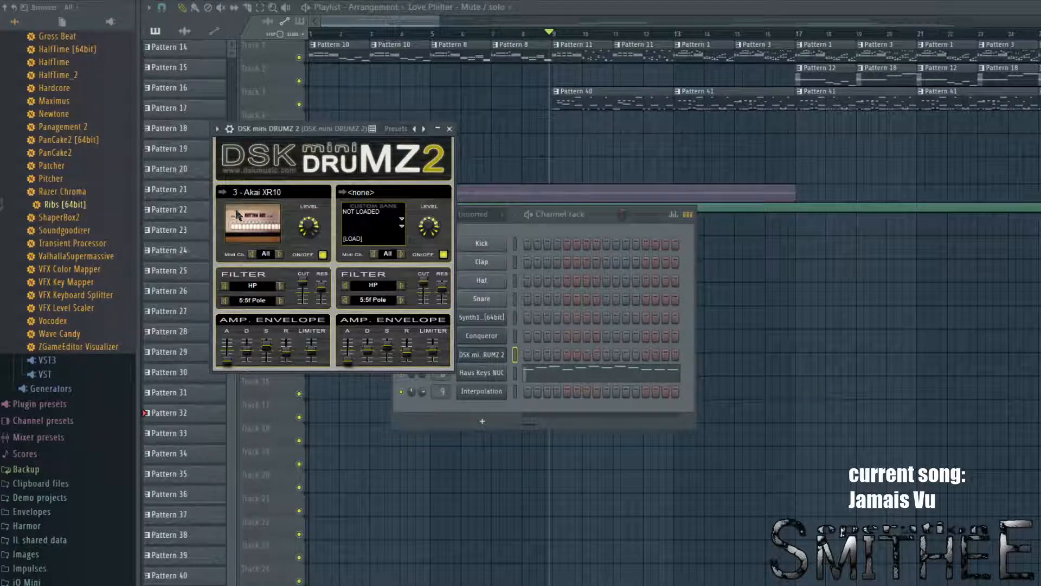
key("F5")
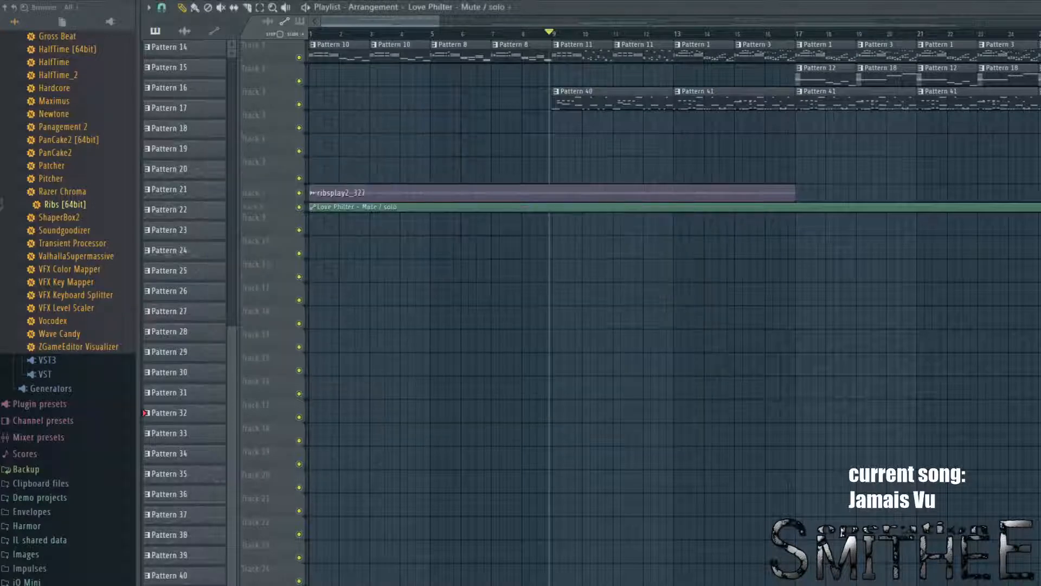
key("F6")
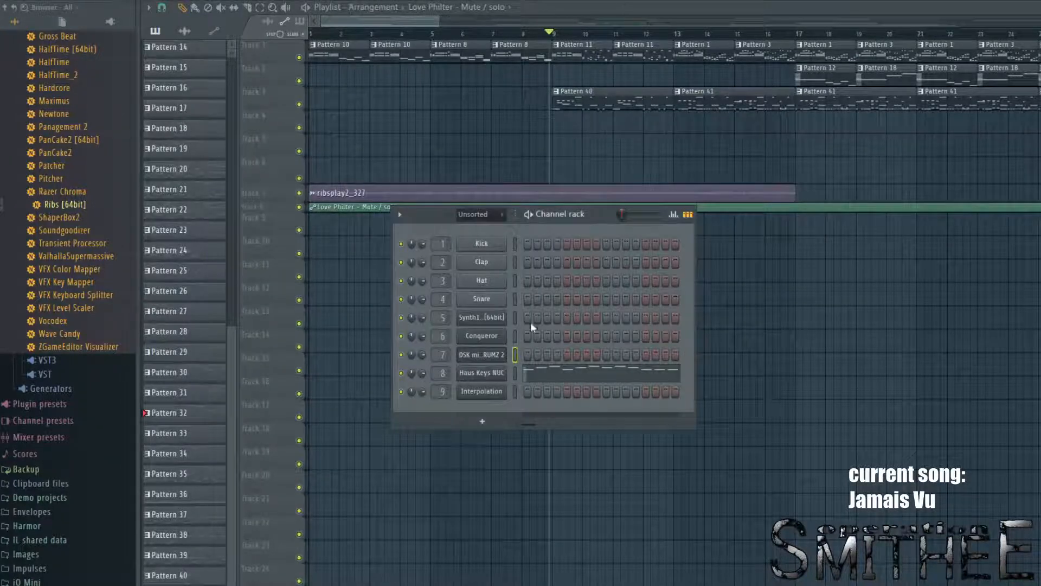
left_click(501, 359)
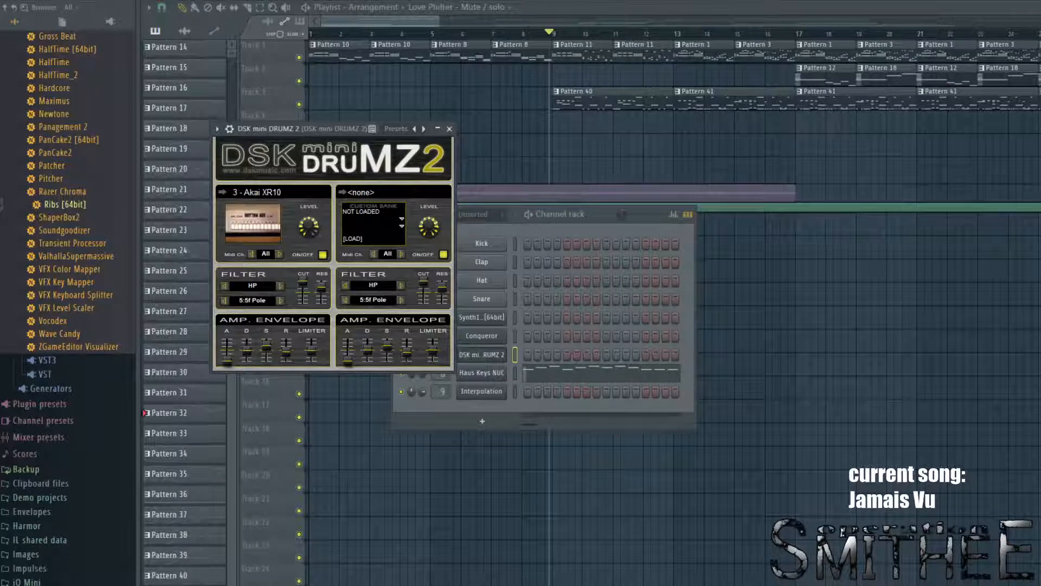
Step: Open Pattern 40's DSK mini DRUMZ 2 notes in the piano roll, play the pattern, and return to the playlist
double_click(638, 96)
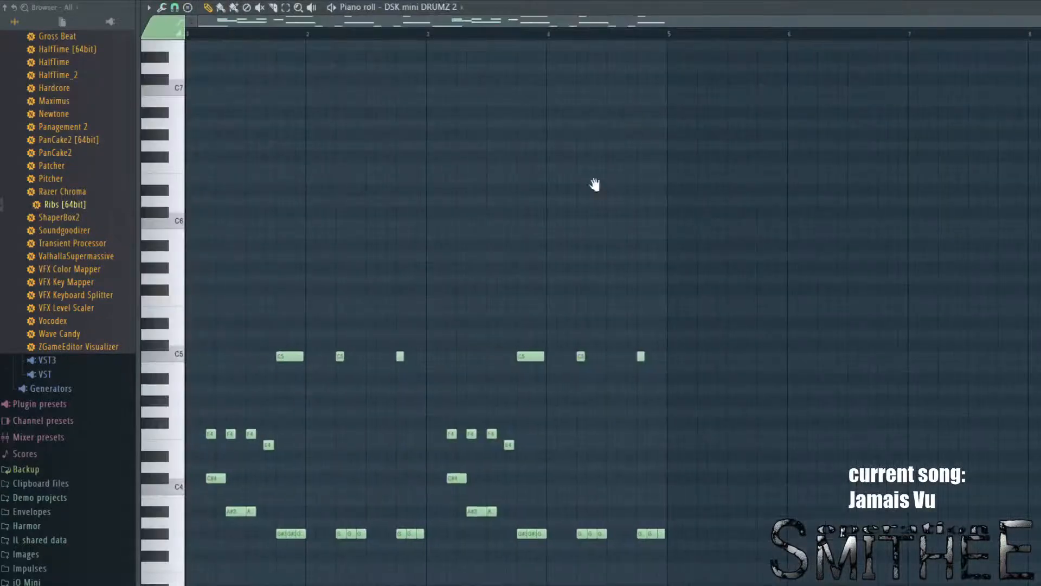
scroll(596, 186, "down", 5)
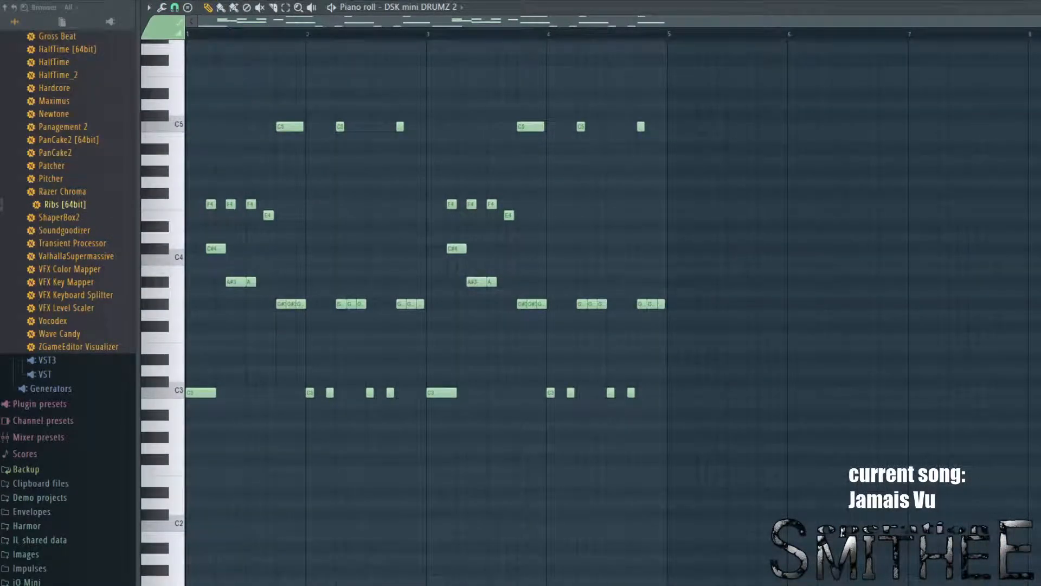
key("space")
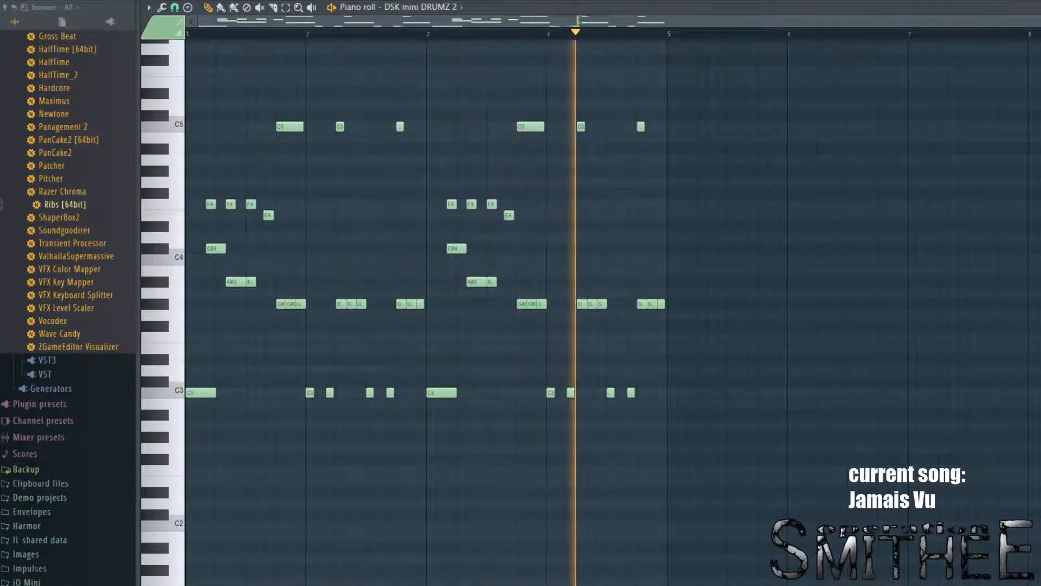
key("F7")
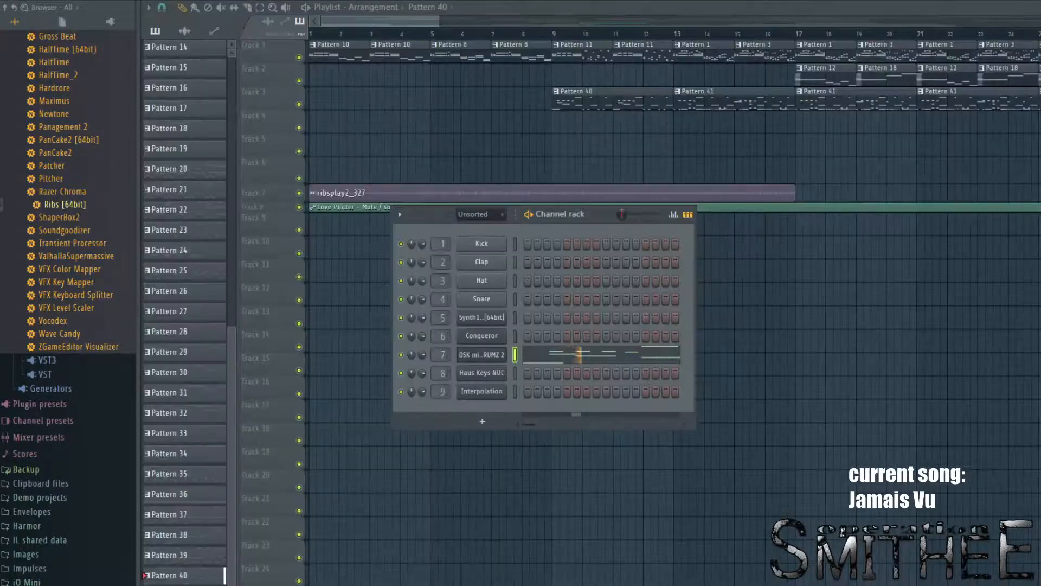
key("F6")
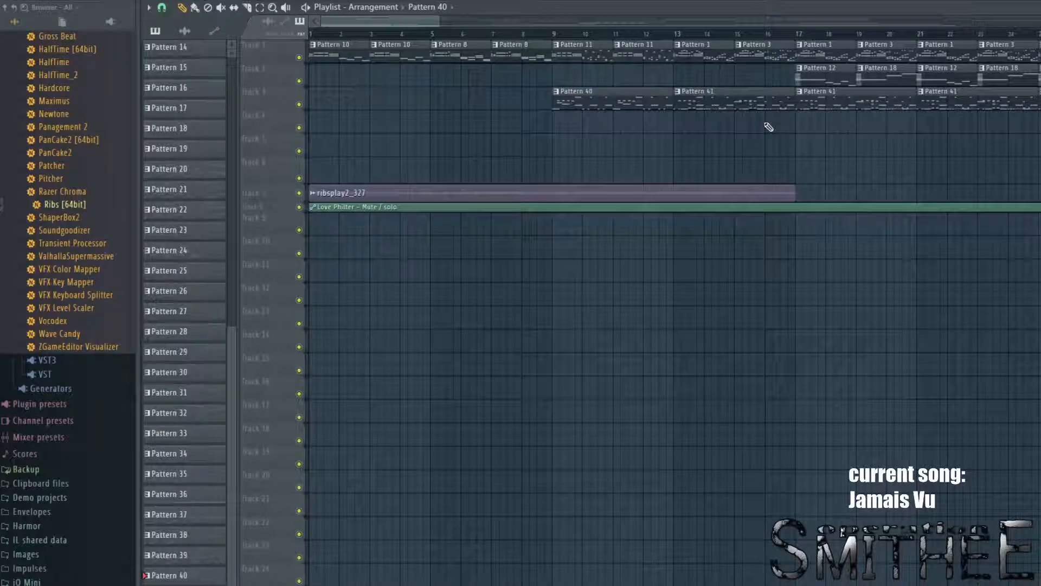
Step: Play the arrangement from bar 9 and follow it into the section where Pattern 12 and Pattern 18 enter
left_click(550, 35)
key("space")
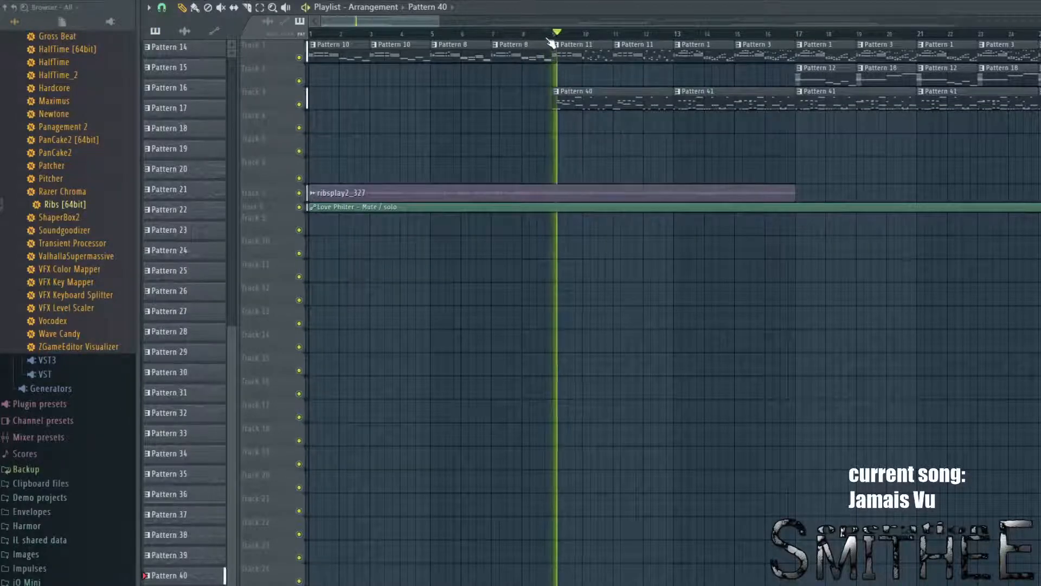
left_click_drag(745, 135, 633, 172)
left_click_drag(807, 157, 692, 211)
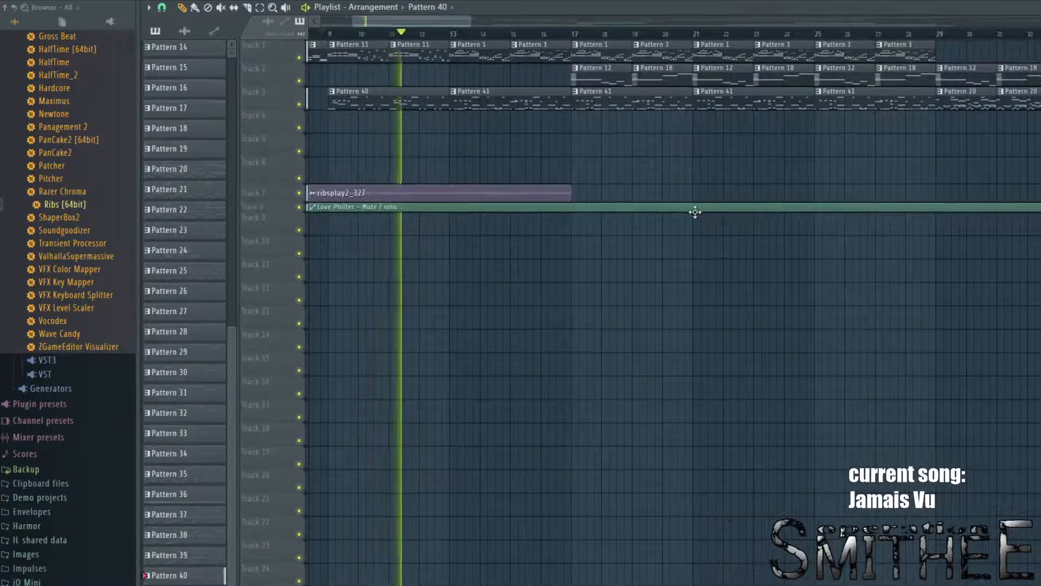
left_click_drag(781, 167, 708, 189)
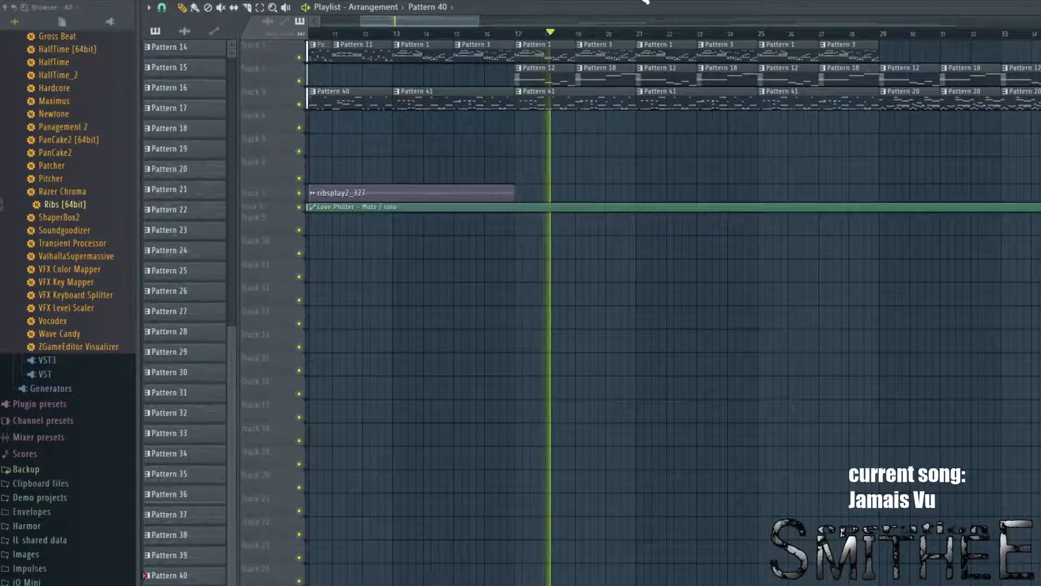
Step: Open the Conqueror synth from the channel rack and show its mixer track while the song keeps playing
key("F6")
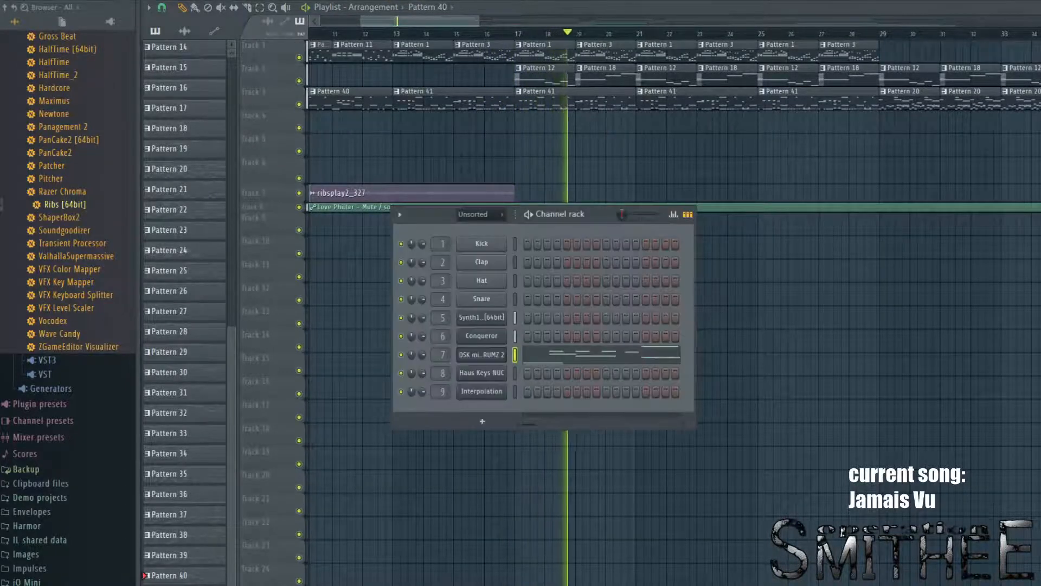
left_click(482, 335)
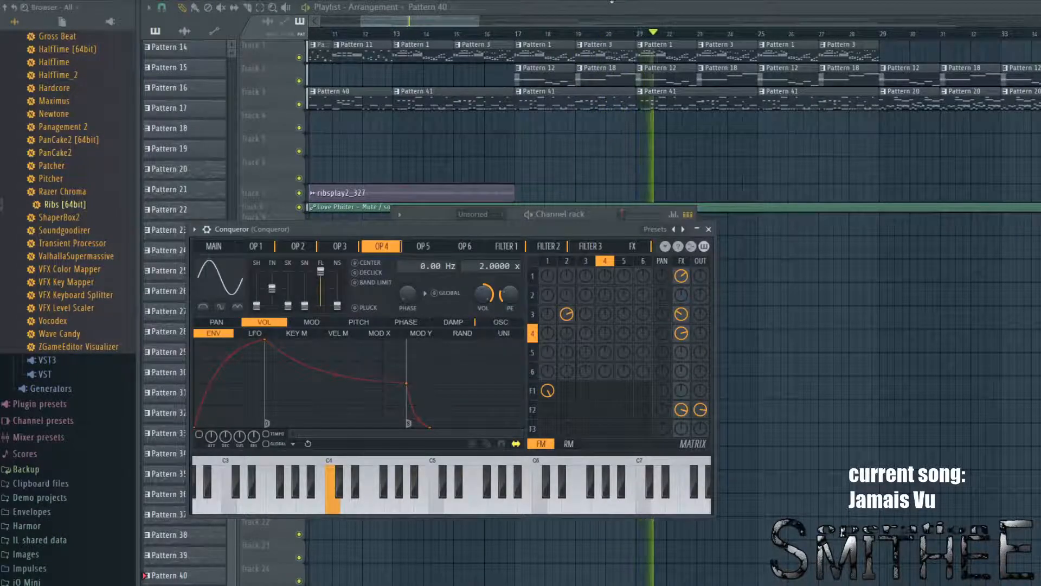
key("F9")
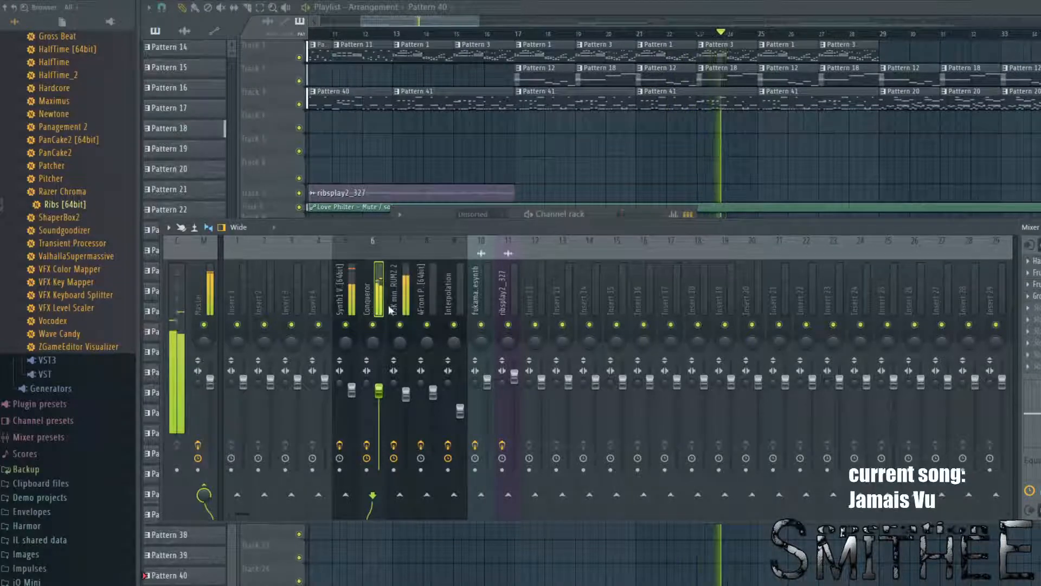
mouse_move(489, 229)
left_mouse_down()
mouse_move(503, 265)
mouse_move(484, 248)
left_mouse_up()
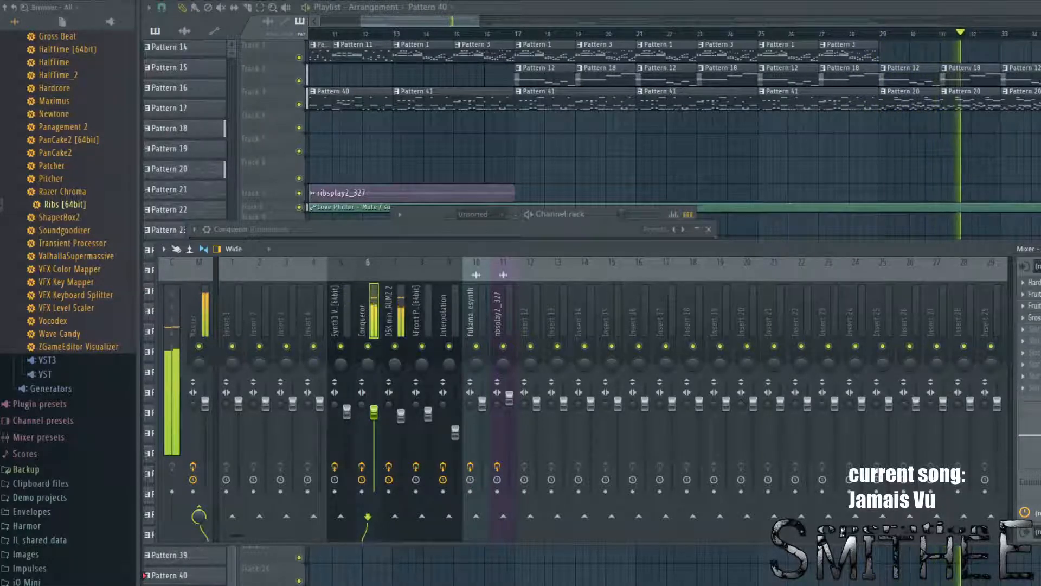
Step: Survey the rest of the arrangement up to Patterns 29 to 32 near its end, and head back towards the middle
left_click_drag(976, 228, 461, 259)
scroll(470, 263, "down", 5)
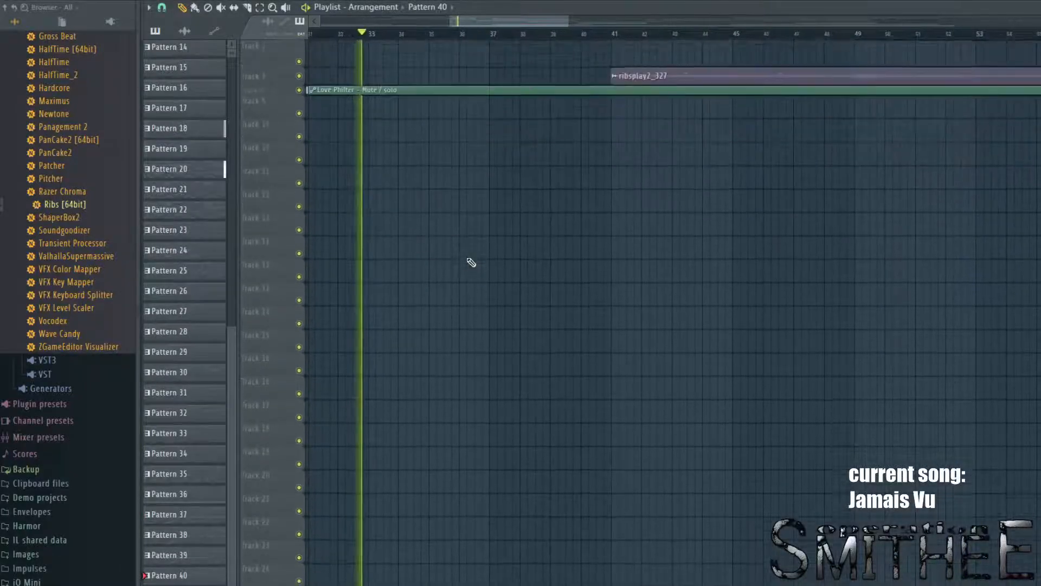
scroll(542, 223, "up", 4)
left_click_drag(701, 104, 326, 146)
left_click_drag(1003, 178, 572, 263)
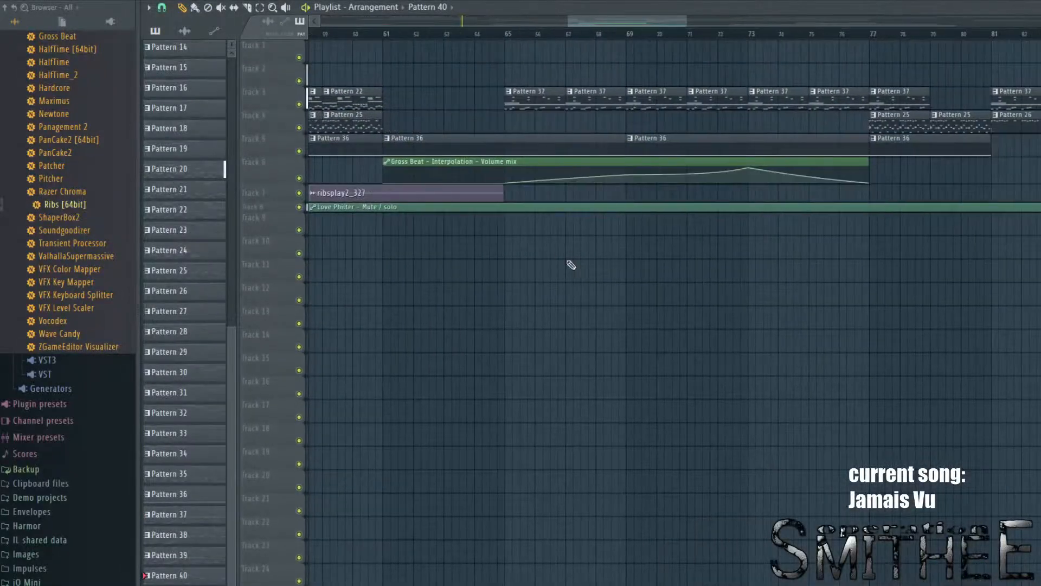
left_click_drag(867, 326, 400, 434)
left_click_drag(512, 386, 231, 414)
left_click_drag(861, 379, 191, 433)
left_click_drag(873, 309, 187, 412)
left_click_drag(917, 271, 1030, 369)
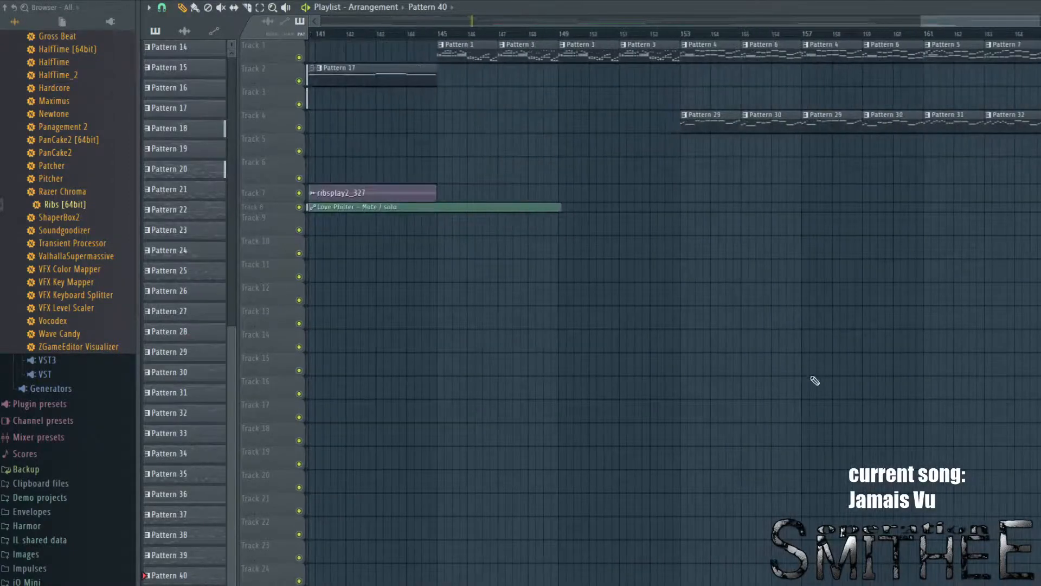
left_click_drag(596, 402, 959, 379)
left_click_drag(379, 493, 1030, 402)
left_click_drag(542, 428, 991, 375)
left_click_drag(535, 369, 1030, 355)
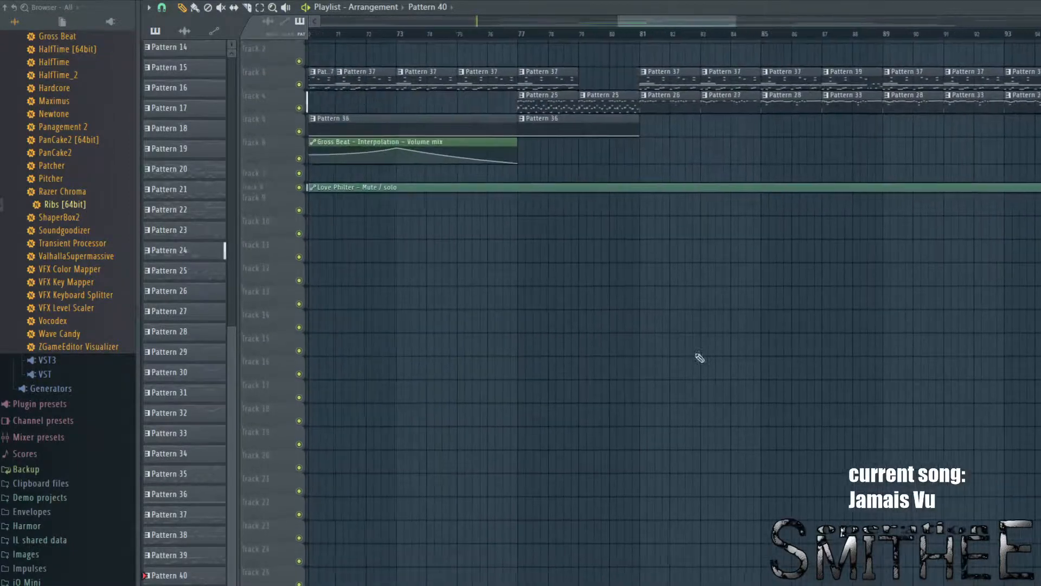
Step: Return to the section at bar 41, listen to Patterns 22 and 25 playing together, and stop playback
left_click_drag(430, 344, 1030, 347)
left_click_drag(542, 380, 976, 374)
left_click_drag(350, 415, 406, 549)
left_click_drag(841, 495, 734, 499)
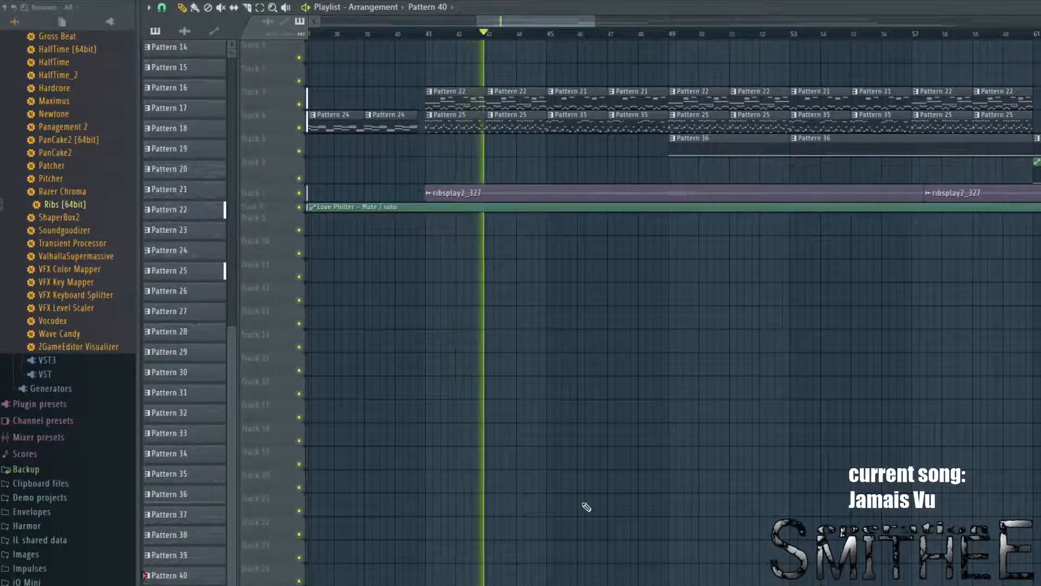
left_click_drag(586, 505, 642, 530)
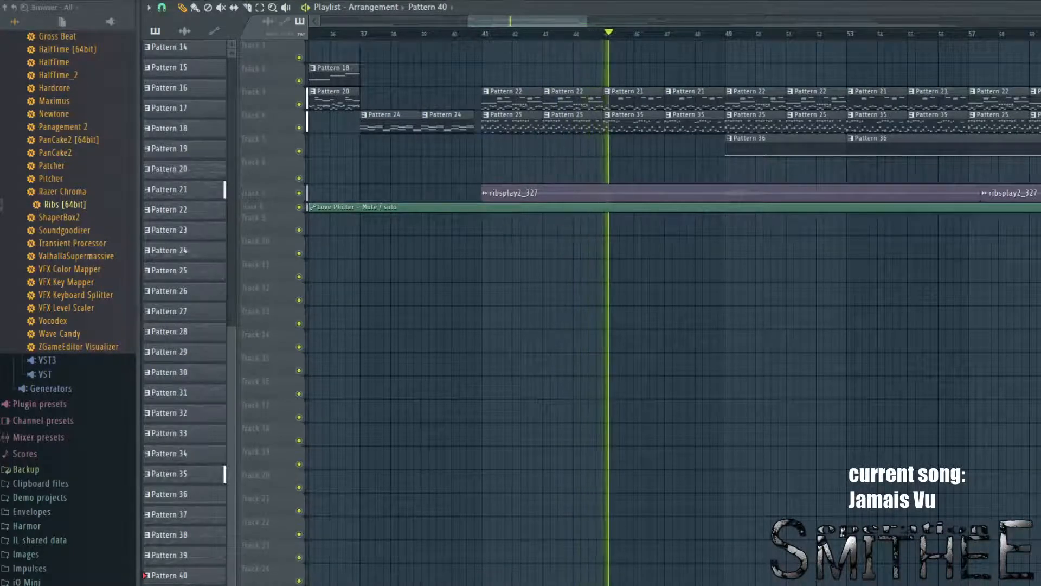
key("space")
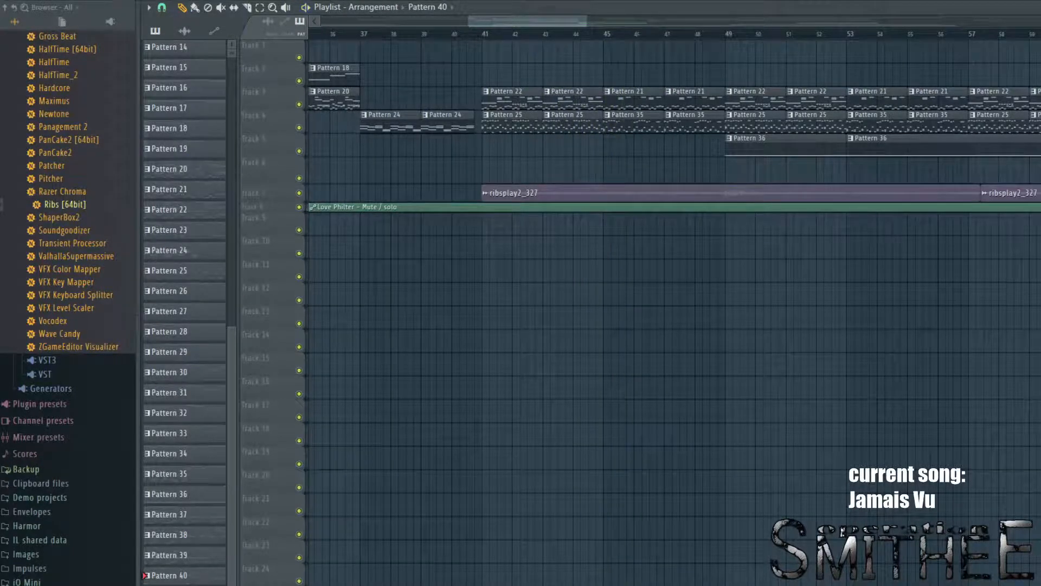
Step: Open Pattern 25 in the piano roll and examine the Haus Keys NUC note layout
double_click(499, 119)
scroll(597, 189, "up", 3)
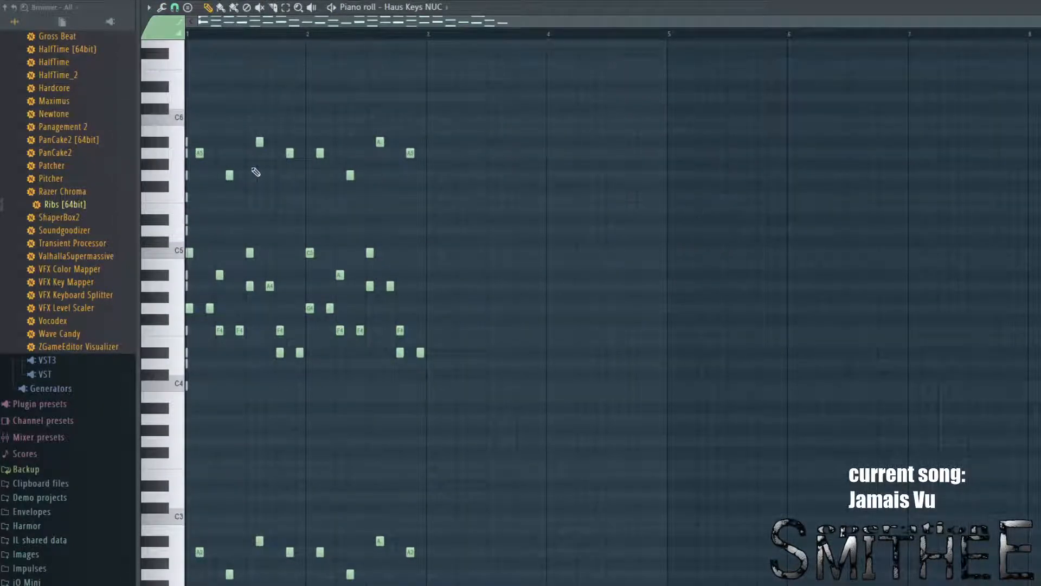
scroll(256, 172, "up", 4)
scroll(293, 193, "up", 1)
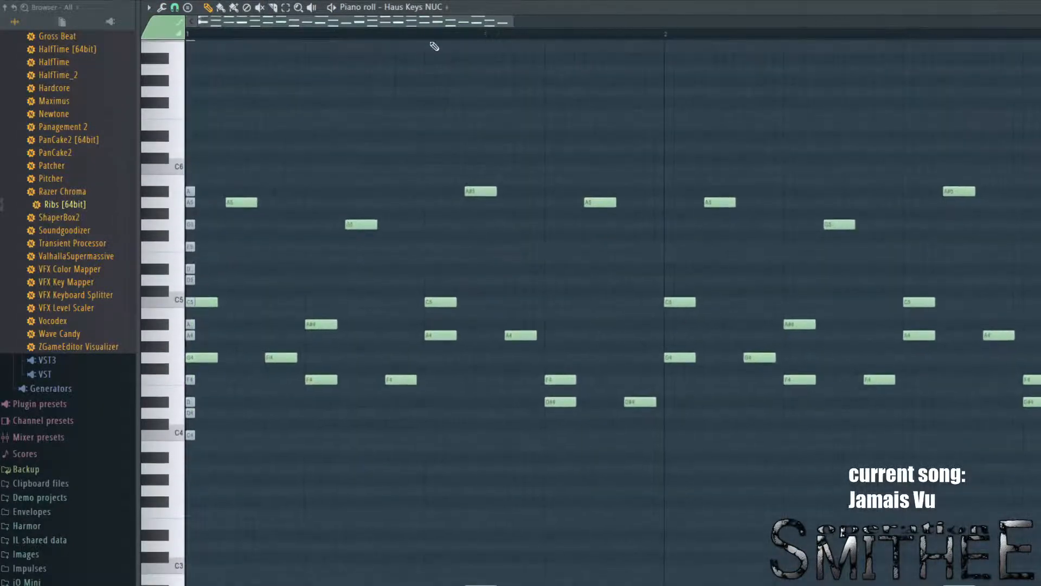
scroll(251, 122, "down", 3)
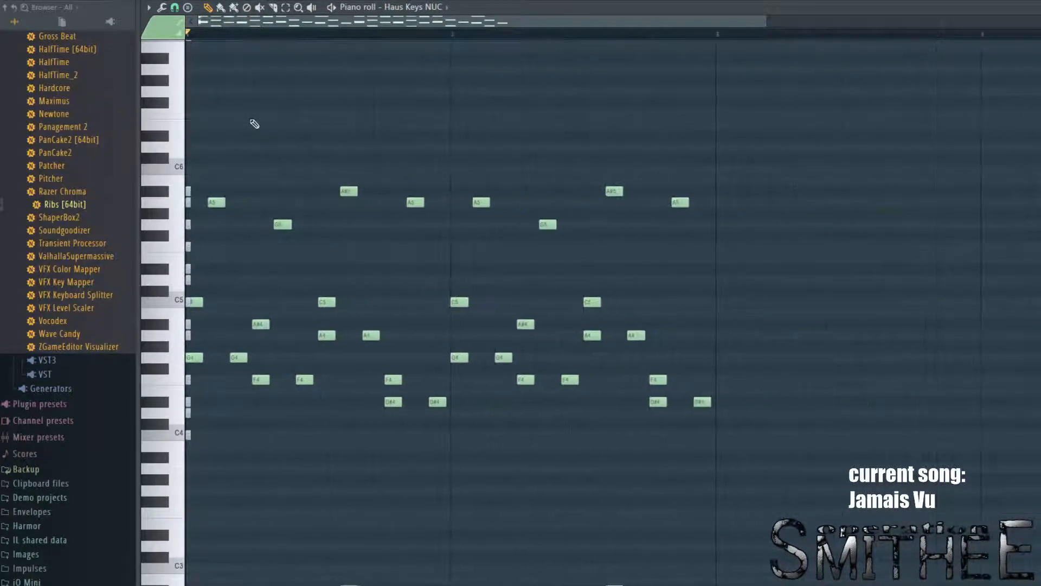
scroll(279, 100, "down", 1)
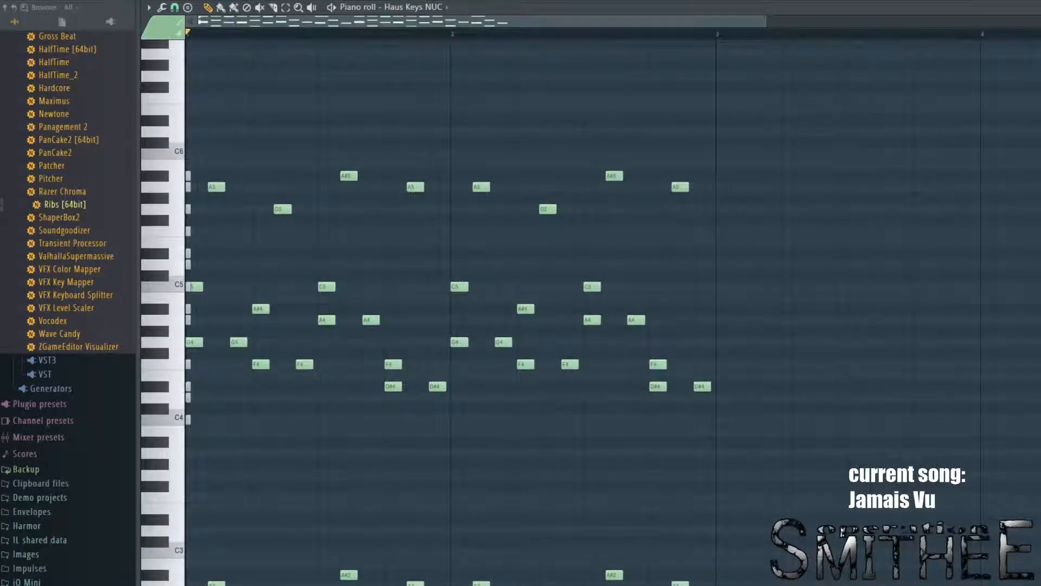
Step: Play Pattern 25's Haus Keys NUC part, inspecting its upper and lower notes, and return to the playlist
key("space")
scroll(337, 174, "down", 2)
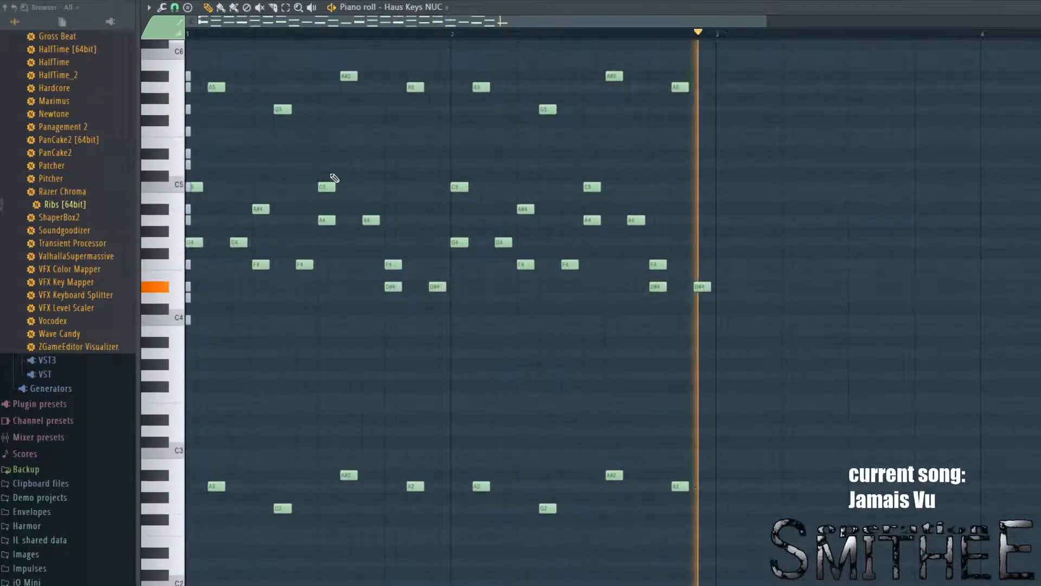
scroll(332, 177, "up", 2)
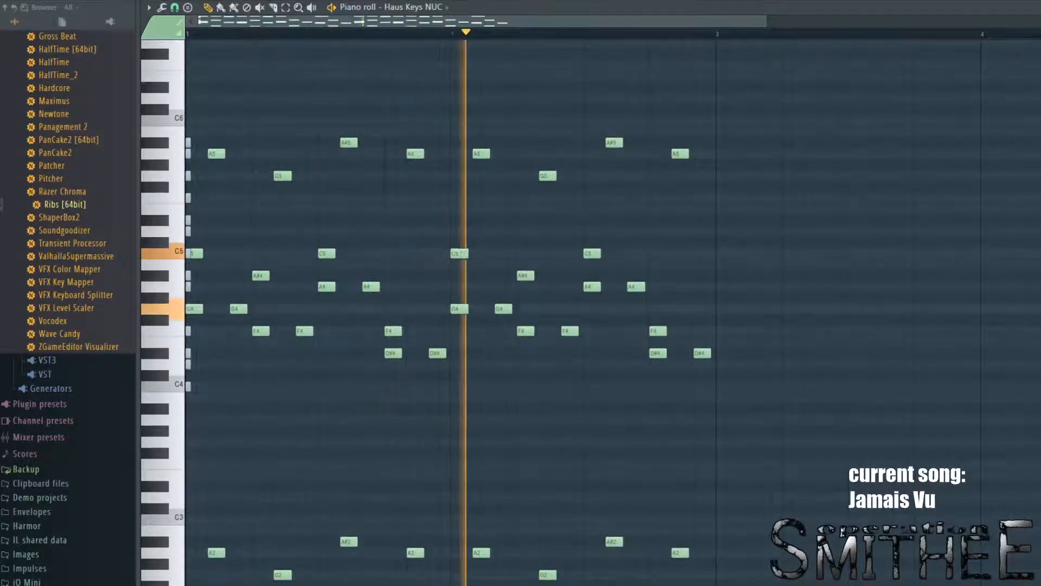
key("Escape")
right_click(947, 416)
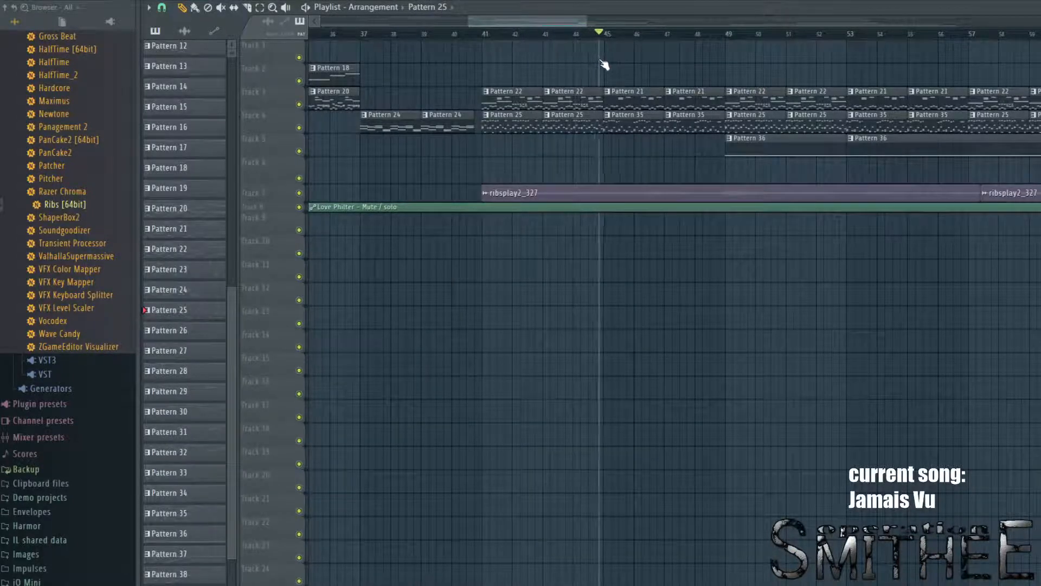
Step: Play the arrangement from just before bar 45 and follow the section where Pattern 36 joins Patterns 22 and 25
key("space")
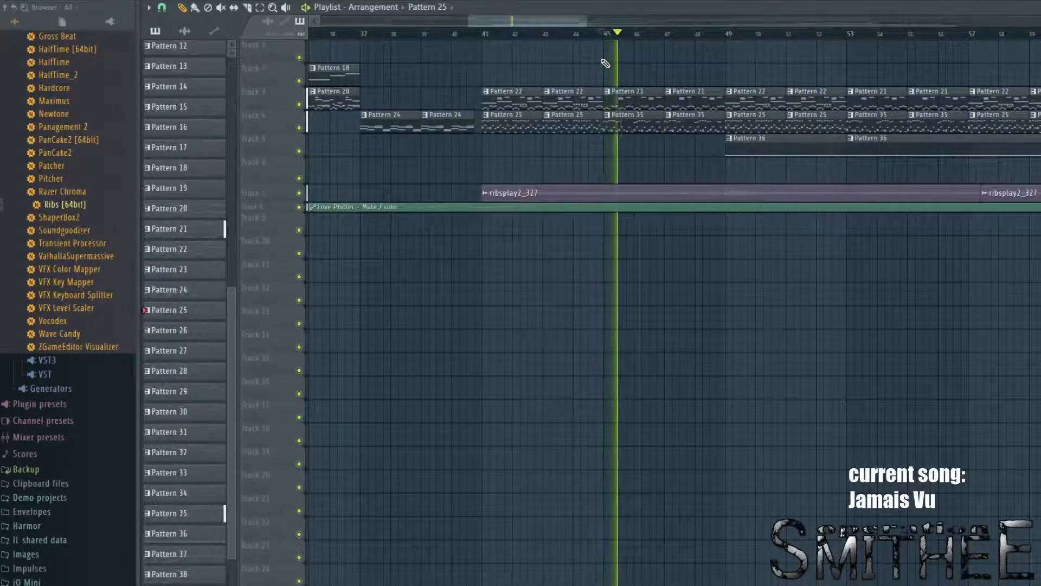
left_click_drag(803, 61, 746, 70)
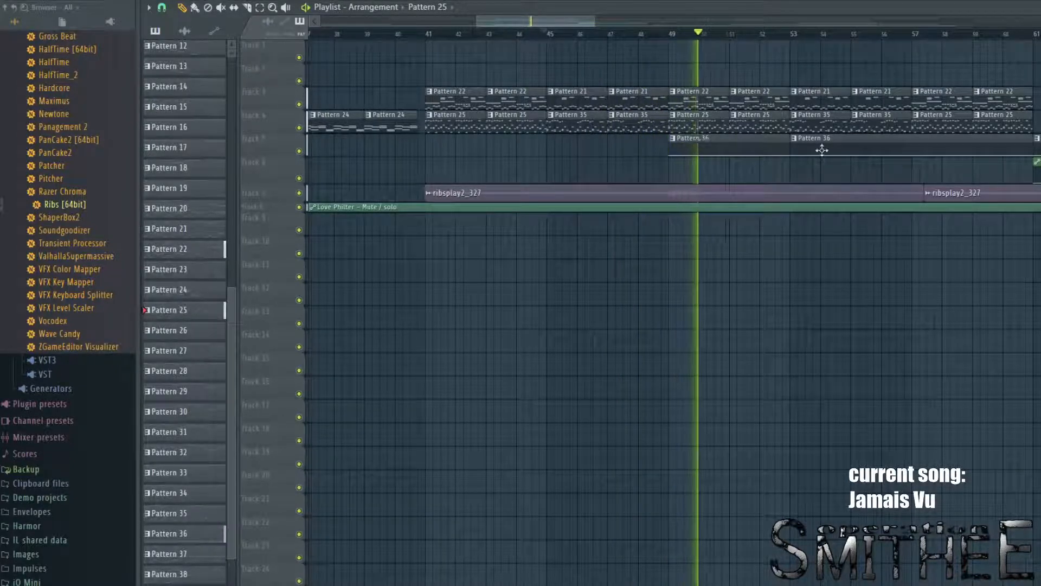
left_click_drag(1037, 279, 916, 300)
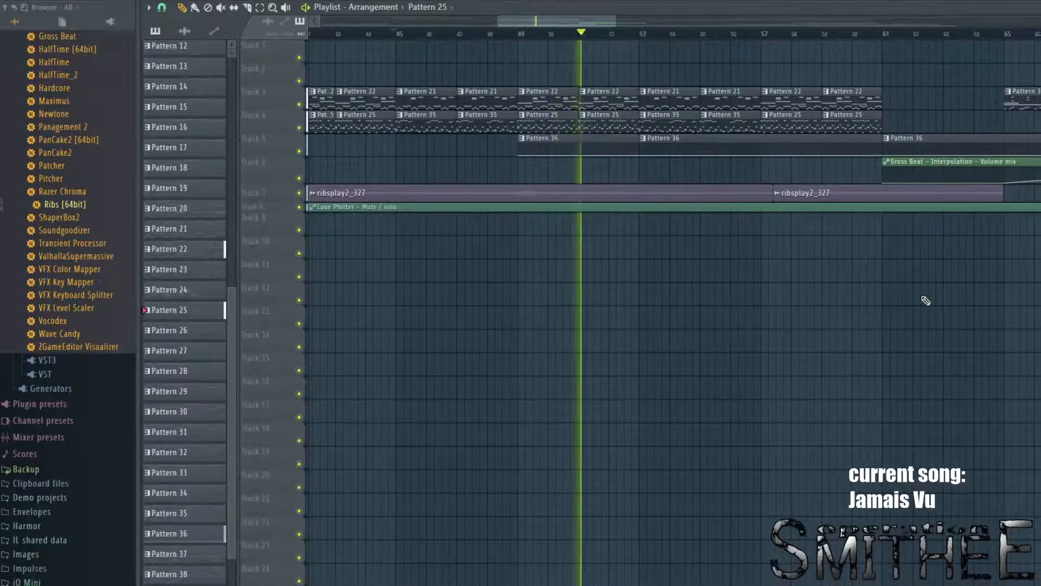
left_click_drag(1039, 252, 992, 262)
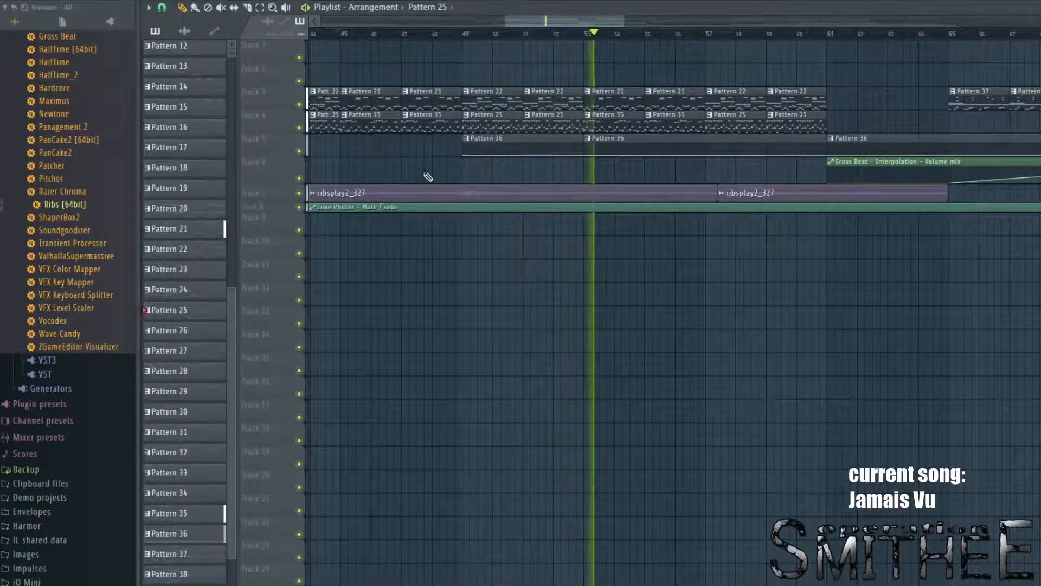
mouse_move(444, 176)
left_mouse_down()
mouse_move(464, 180)
mouse_move(452, 178)
left_mouse_up()
left_click_drag(895, 92, 812, 109)
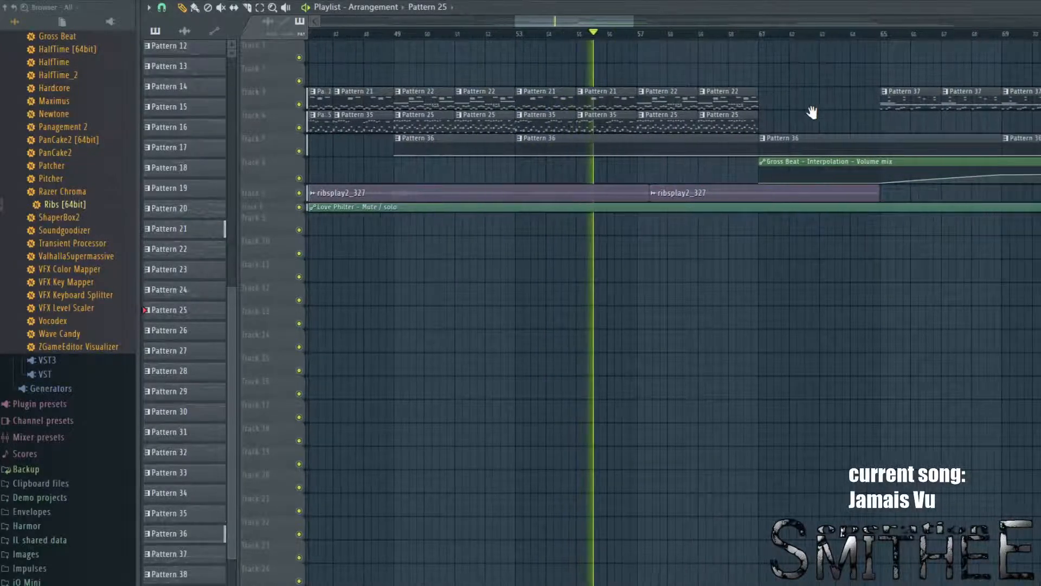
left_click_drag(877, 103, 807, 144)
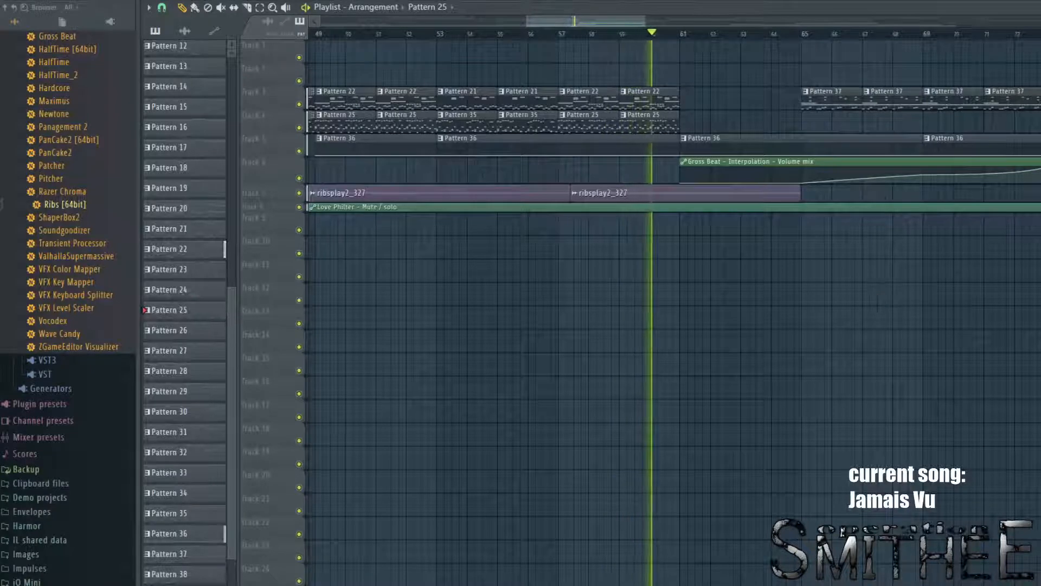
Step: Follow playback into the Gross Beat - Interpolation volume mix automation, stop, and set the song position to bar 61
left_click_drag(938, 296, 857, 345)
left_click_drag(984, 300, 897, 367)
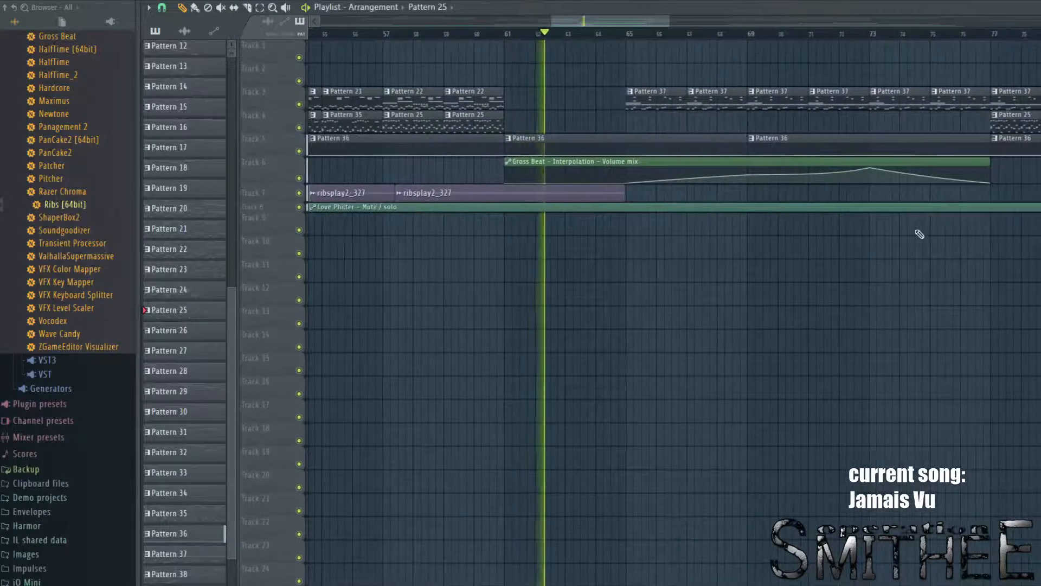
scroll(919, 230, "down", 2)
left_click_drag(906, 246, 831, 304)
scroll(866, 251, "up", 2)
scroll(601, 88, "up", 3)
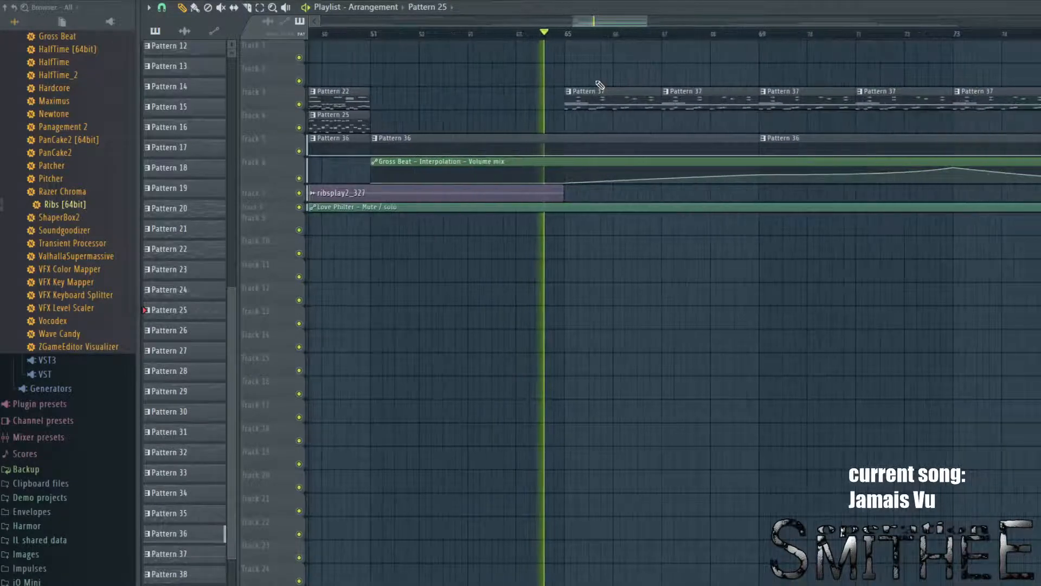
key("space")
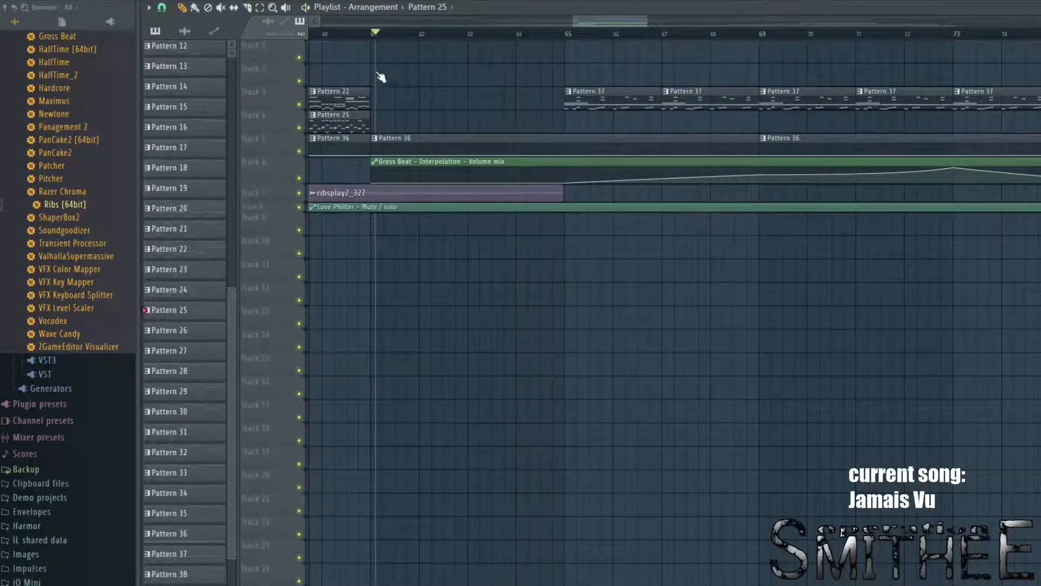
Step: Play the arrangement from bar 61 and take a brief look at the Haus Keys NUC synth's settings
scroll(865, 175, "down", 3)
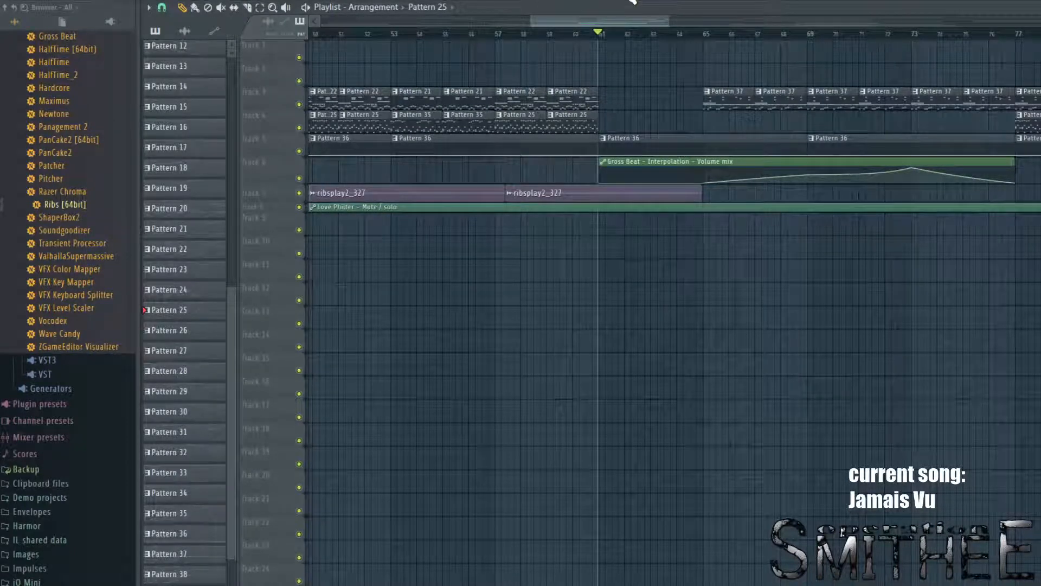
key("space")
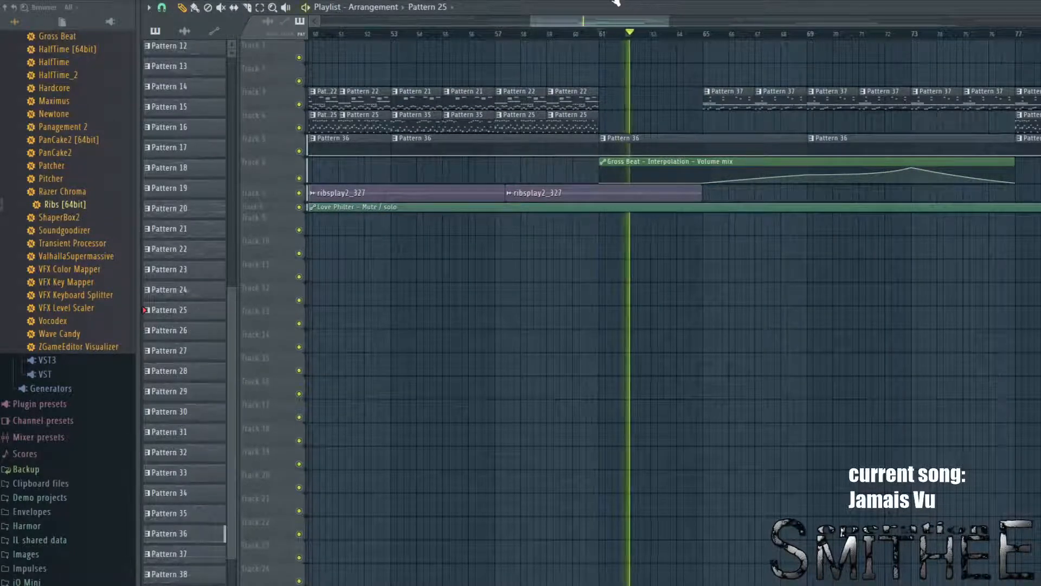
key("F6")
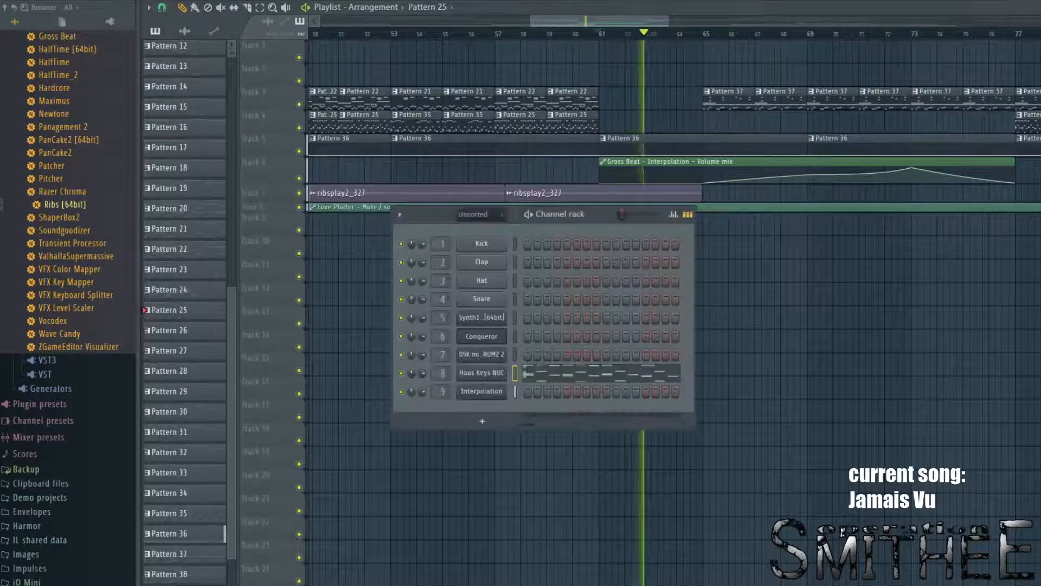
left_click(481, 374)
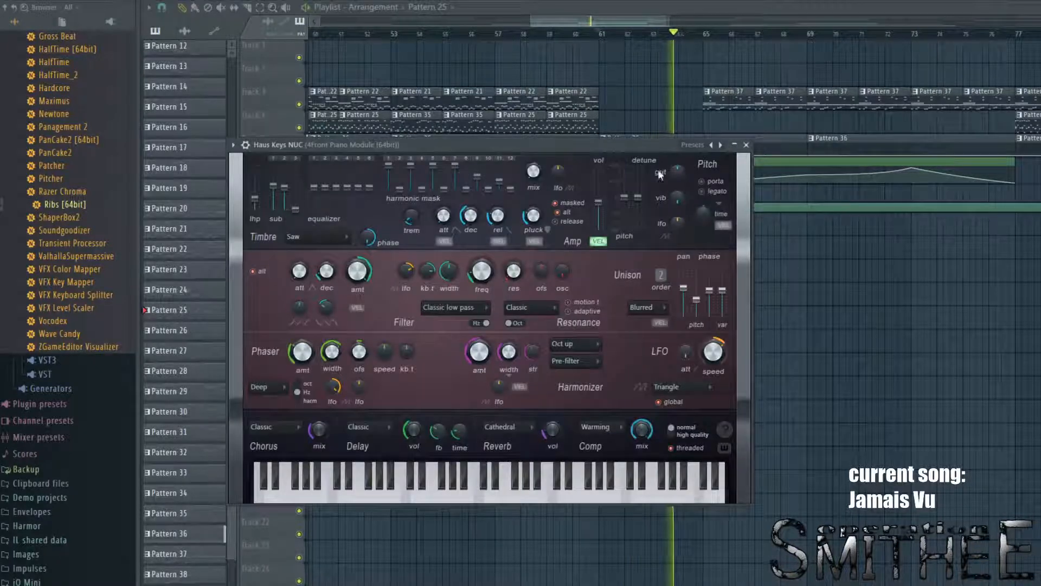
left_click(747, 145)
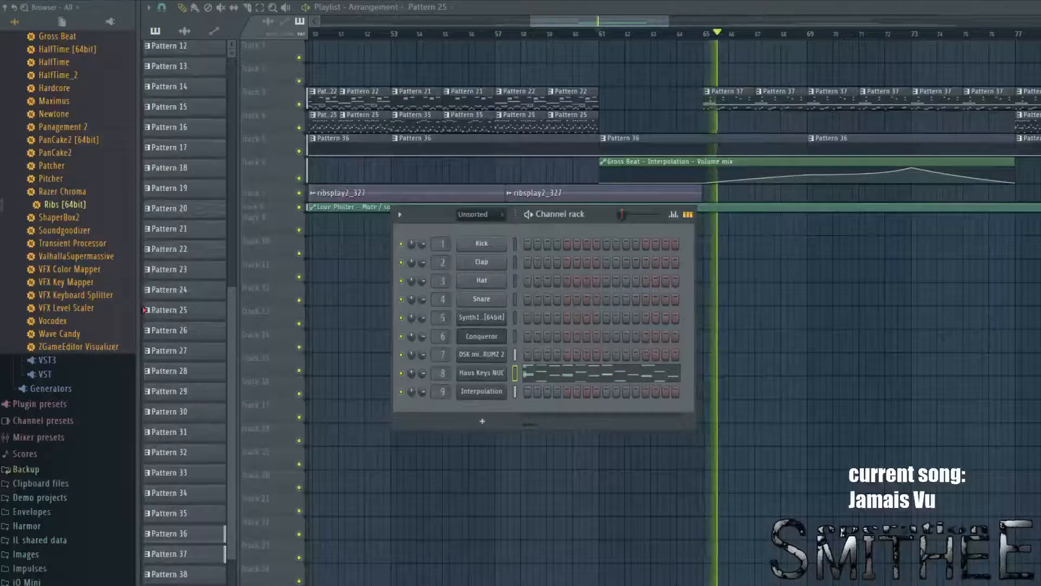
Step: Examine the Gross Beat effect on the Interpolation mixer track during playback, viewing its 1/3 Bt Gate volume pattern, and return to the playlist
key("F9")
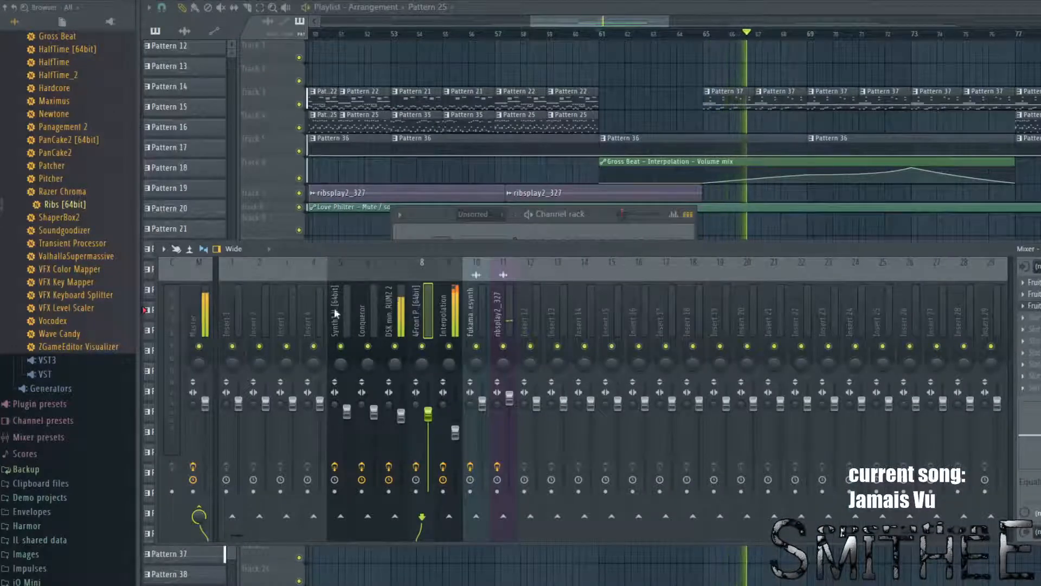
left_click(442, 315)
left_click(1034, 305)
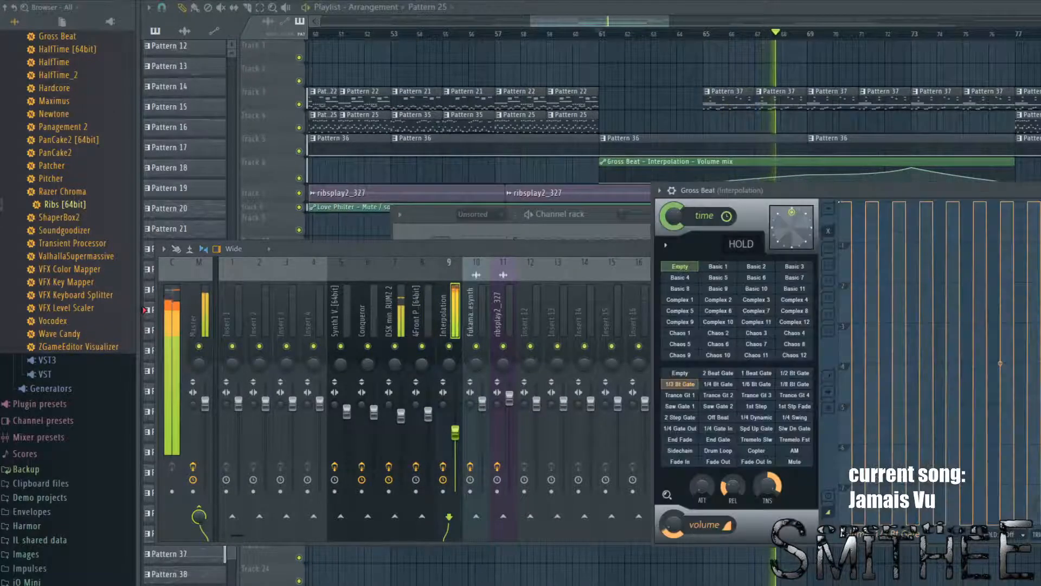
left_click_drag(936, 190, 552, 213)
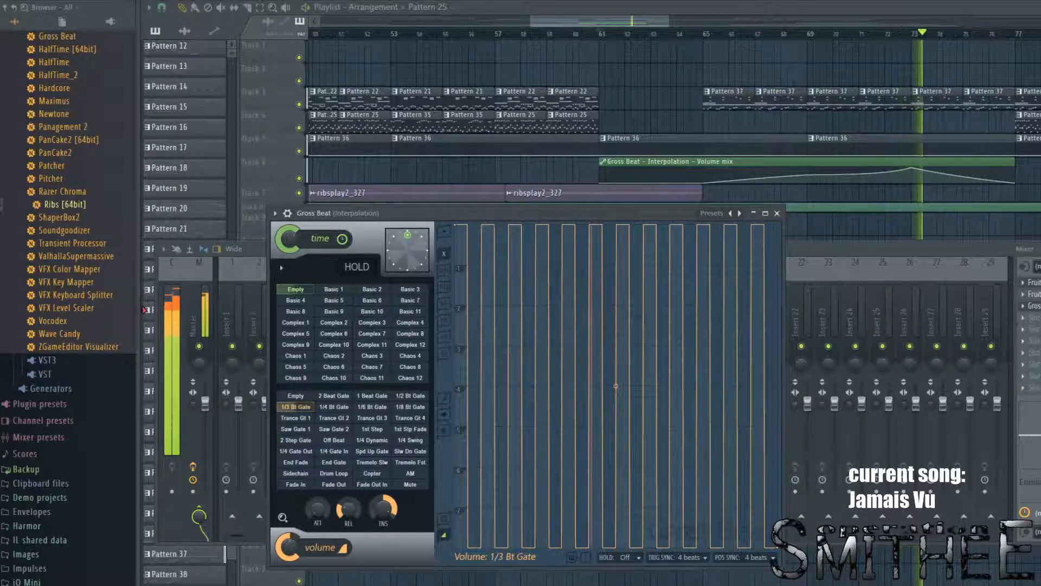
key("F5")
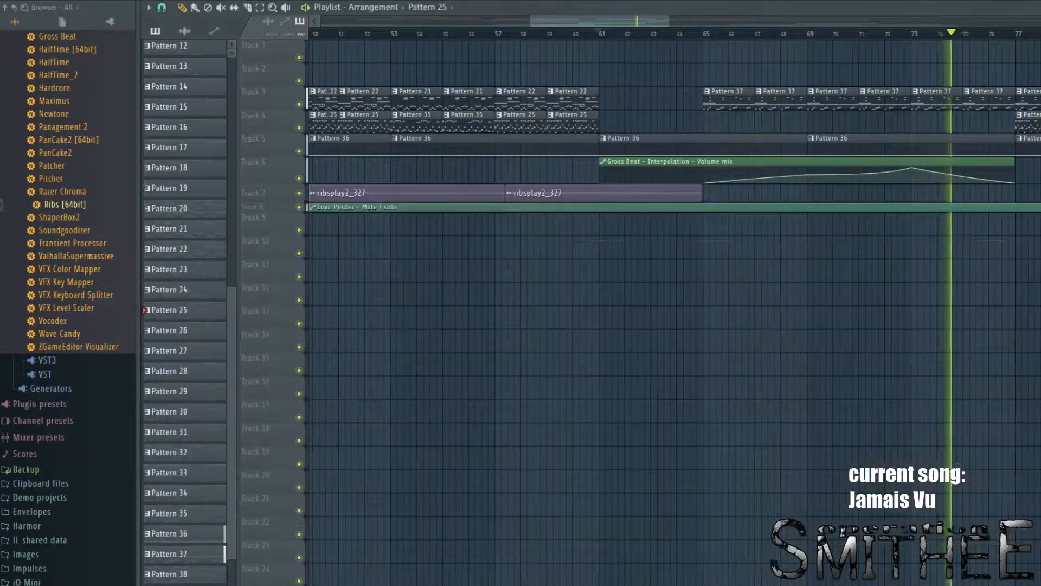
Step: Play the arrangement from just before bar 77 and follow the section where Patterns 25 and 36 join Pattern 37
scroll(812, 301, "right", 4)
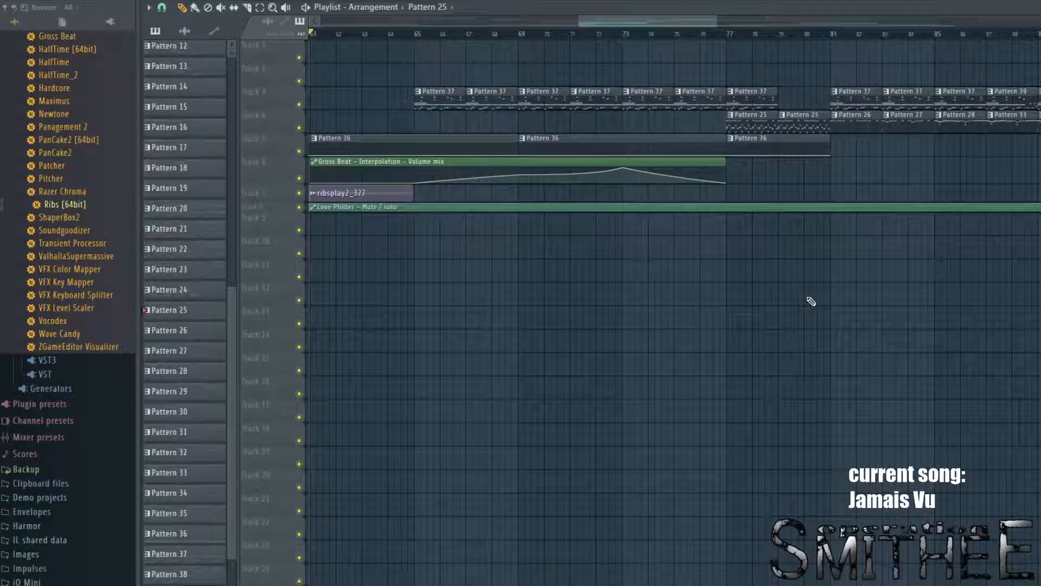
scroll(812, 301, "down", 2)
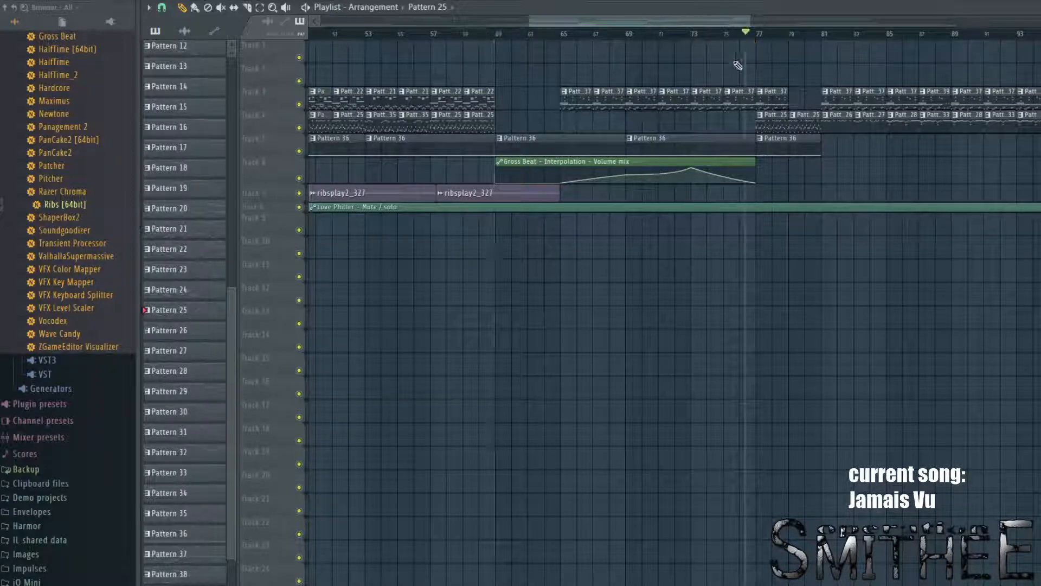
key("space")
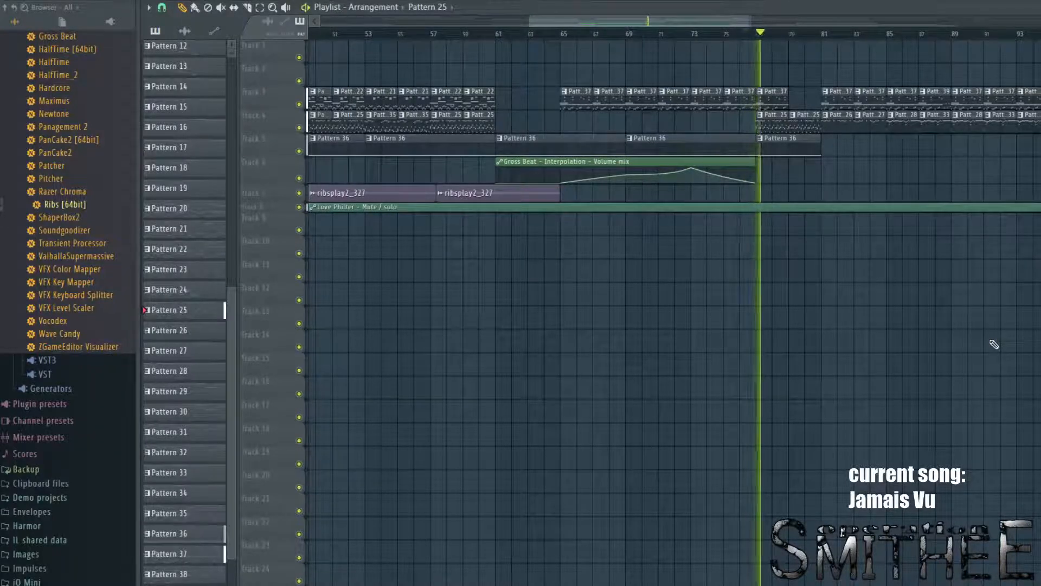
left_click_drag(987, 347, 848, 426)
left_click_drag(945, 344, 919, 374)
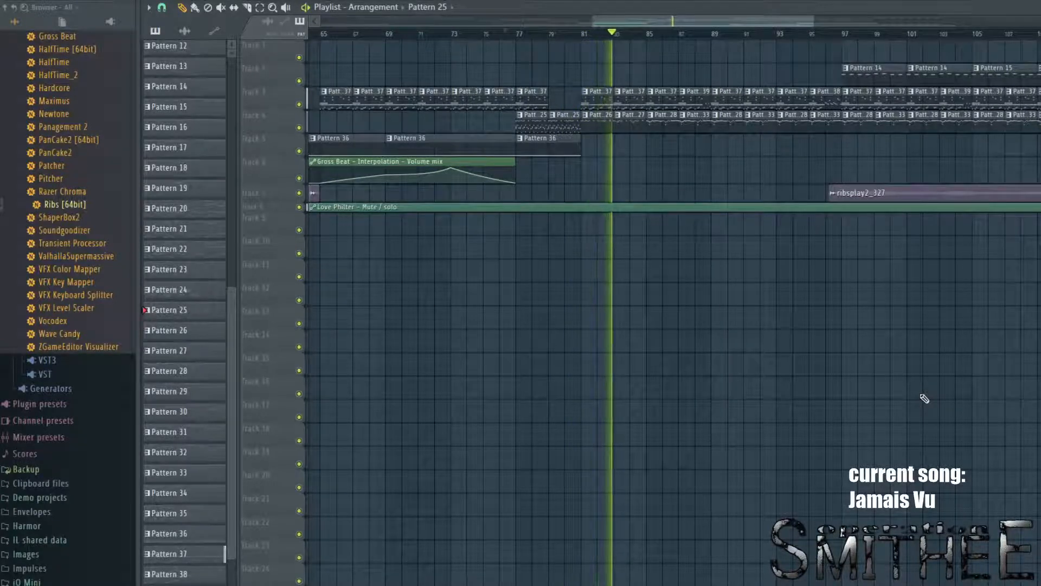
Step: Follow playback through the Pattern 37, 28 and 33 clips into the Pattern 14 and 15 section, and stop
scroll(618, 174, "up", 2)
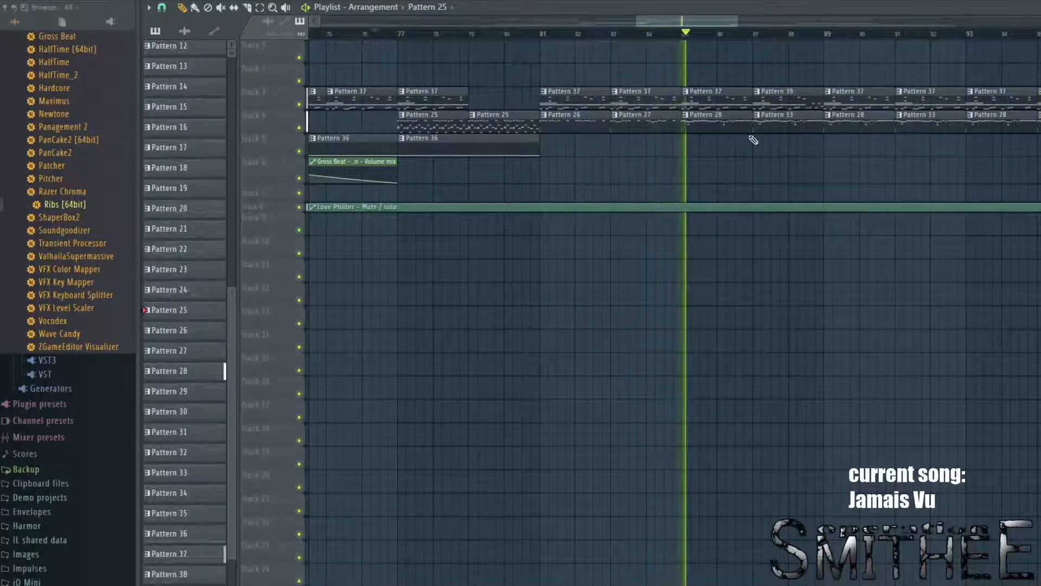
left_click_drag(753, 139, 619, 201)
scroll(629, 142, "down", 1)
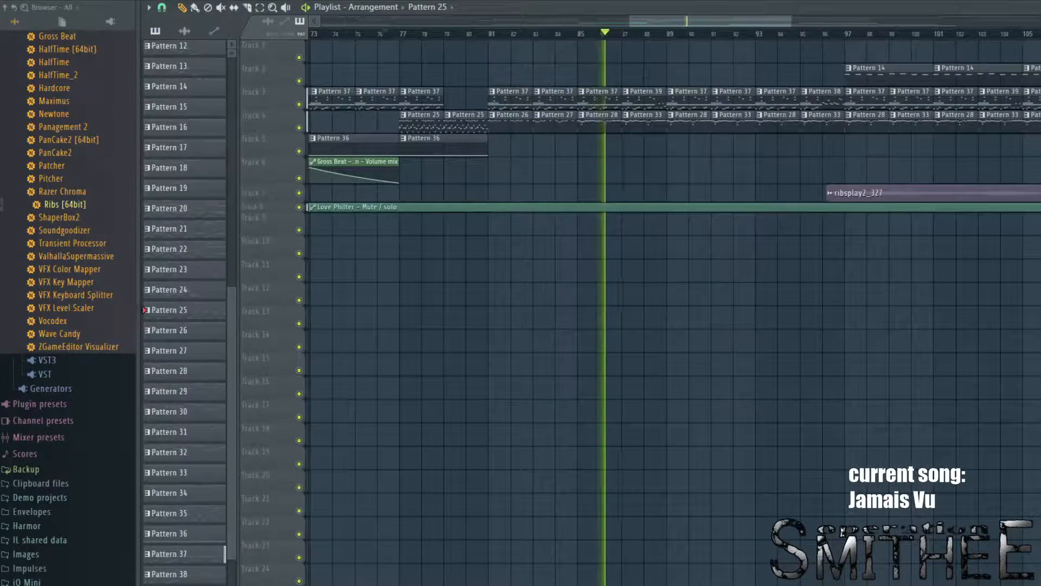
left_click_drag(1023, 291, 612, 369)
scroll(848, 405, "down", 2)
scroll(733, 354, "down", 1)
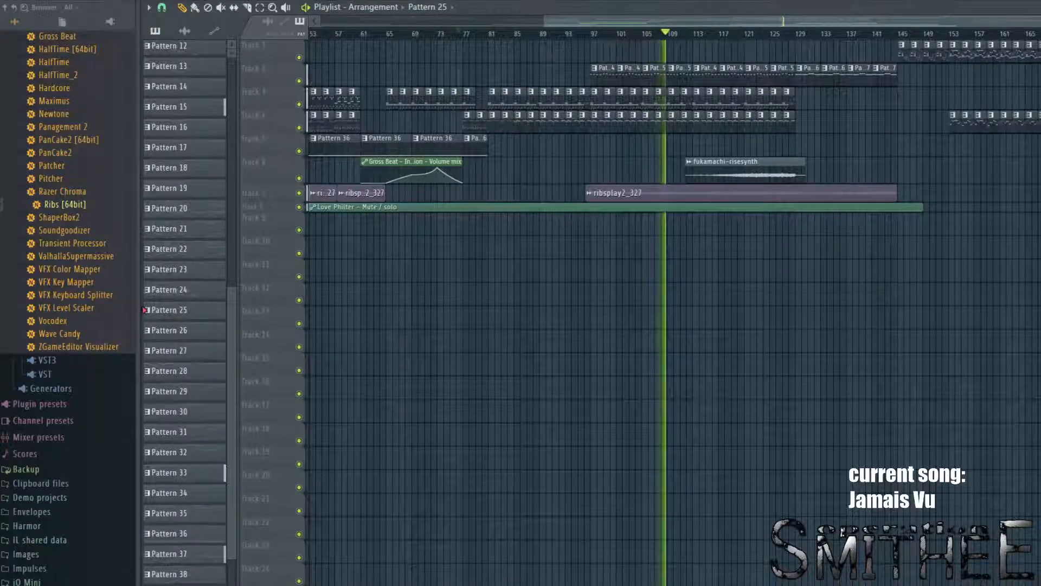
key("space")
Step: Review the fukamachi-risesynth section and play the arrangement from about bar 97, where Pattern 14 and ribsplay2_327 come in
scroll(676, 82, "up", 5)
left_click_drag(890, 70, 638, 160)
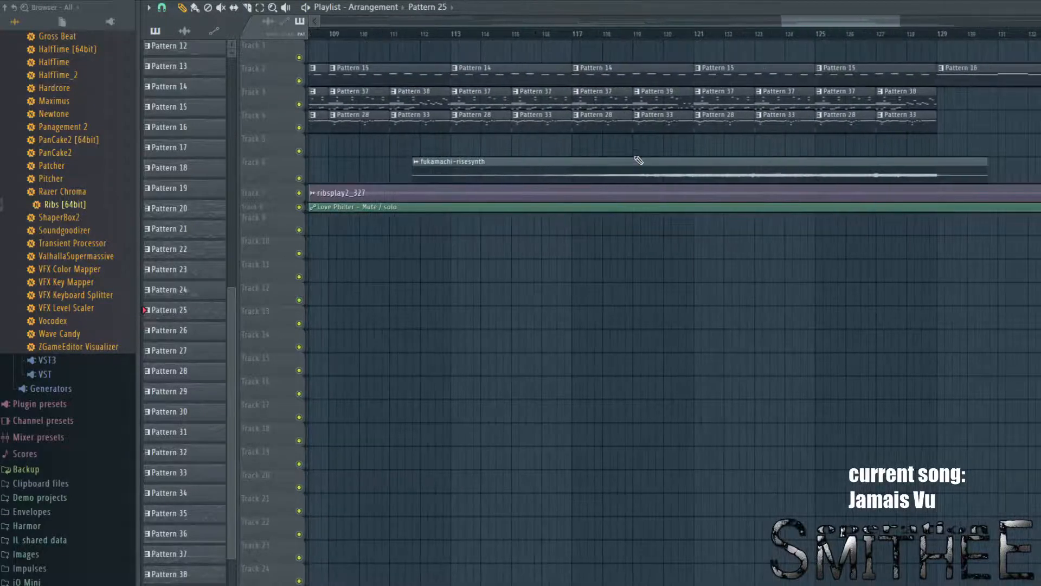
scroll(901, 92, "down", 3)
left_click_drag(1036, 73, 939, 112)
left_click_drag(473, 77, 758, 94)
scroll(588, 82, "up", 5)
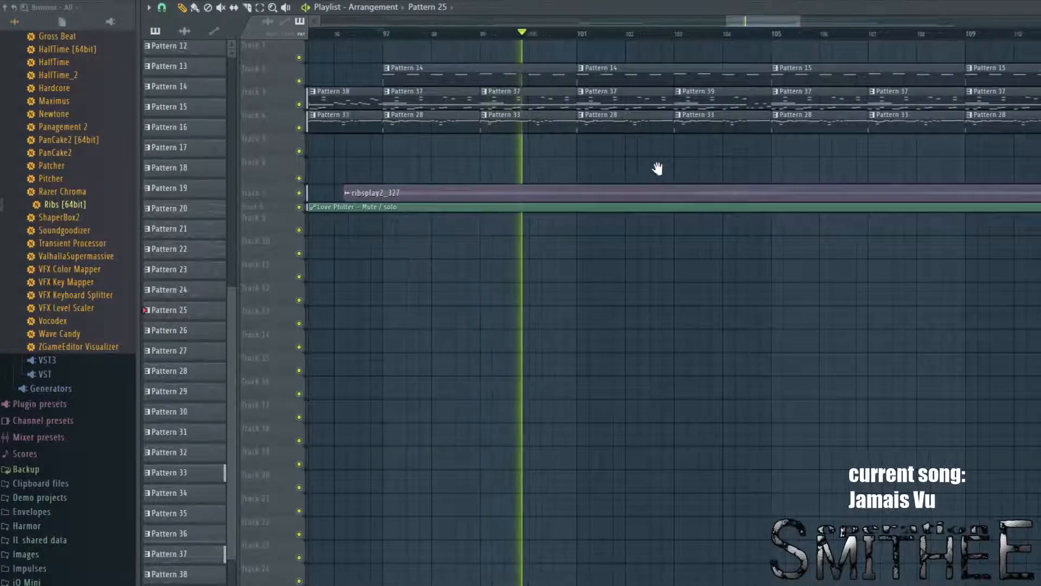
scroll(662, 173, "down", 2)
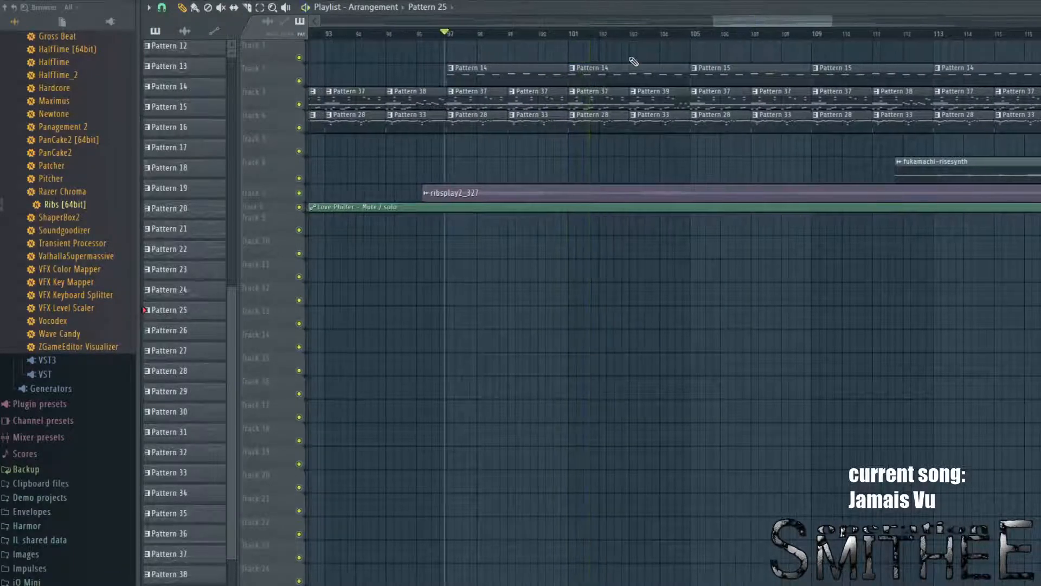
Step: Inspect the Pattern 14 clips from bar 97 and play the transition into Pattern 15 at bar 105
scroll(541, 67, "down", 5)
scroll(402, 79, "up", 5)
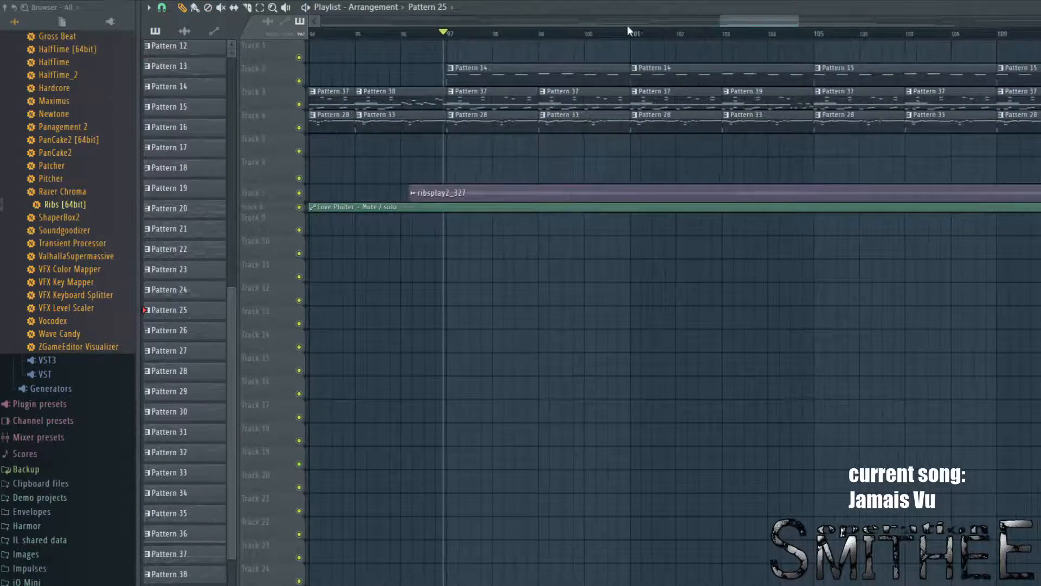
left_click_drag(638, 64, 601, 76)
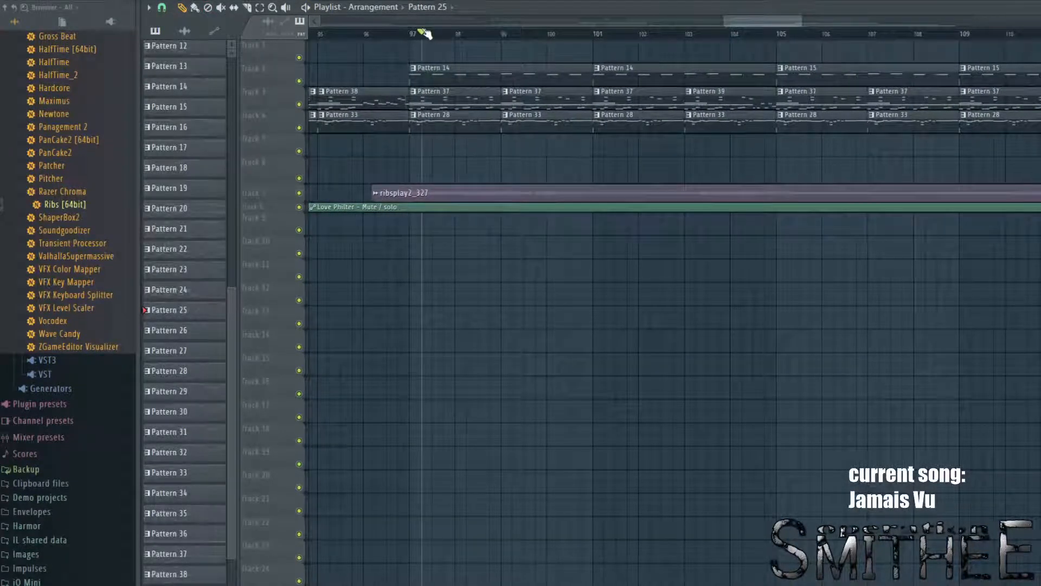
left_click_drag(425, 35, 763, 66)
scroll(800, 62, "down", 2)
key("space")
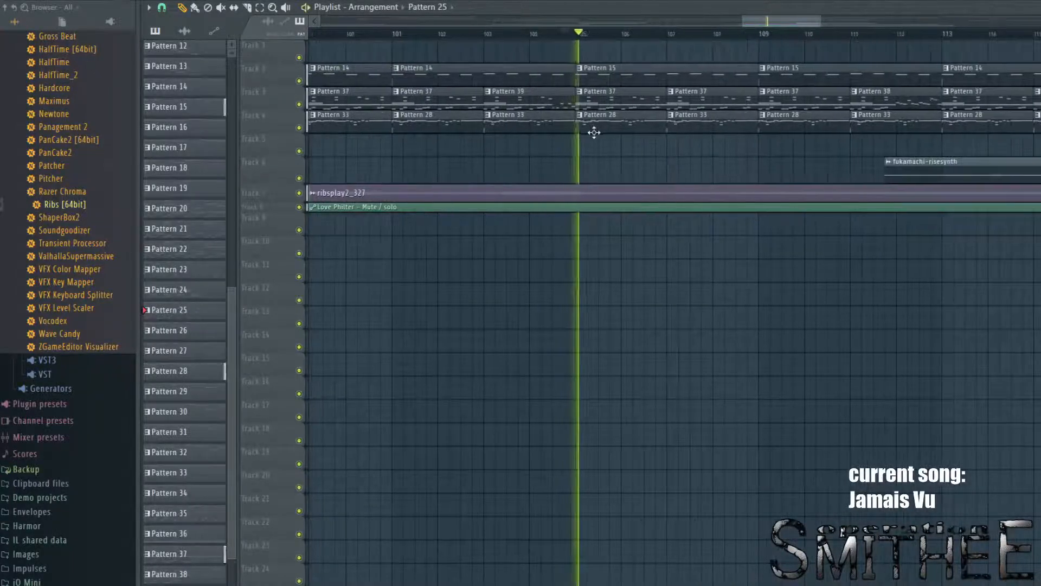
Step: Follow the Pattern 15 section toward the fukamachi-risesynth clip, stop playback, and set the song position to about bar 115
scroll(691, 151, "down", 2)
scroll(571, 232, "down", 3)
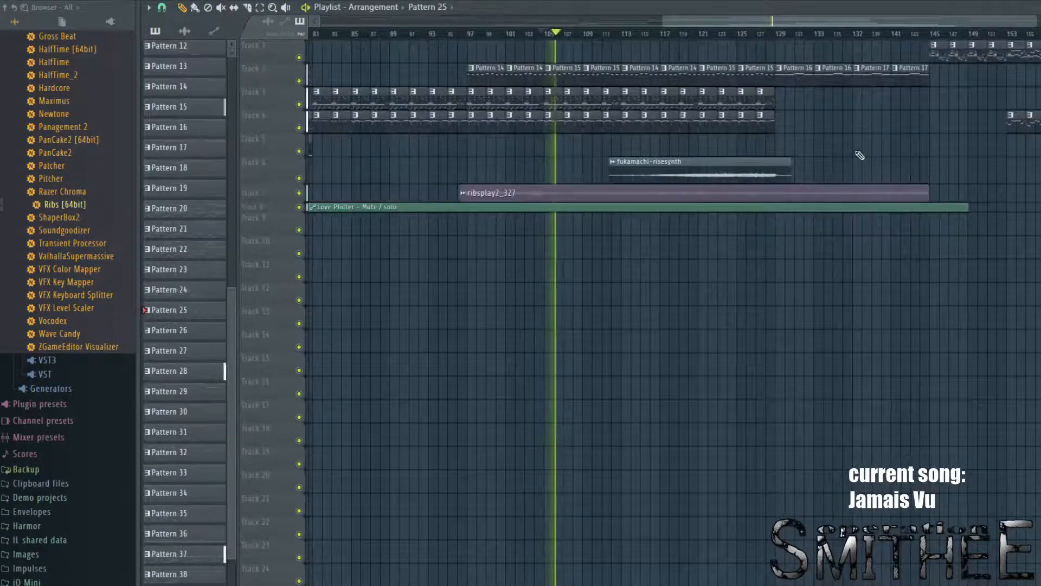
scroll(860, 158, "up", 3)
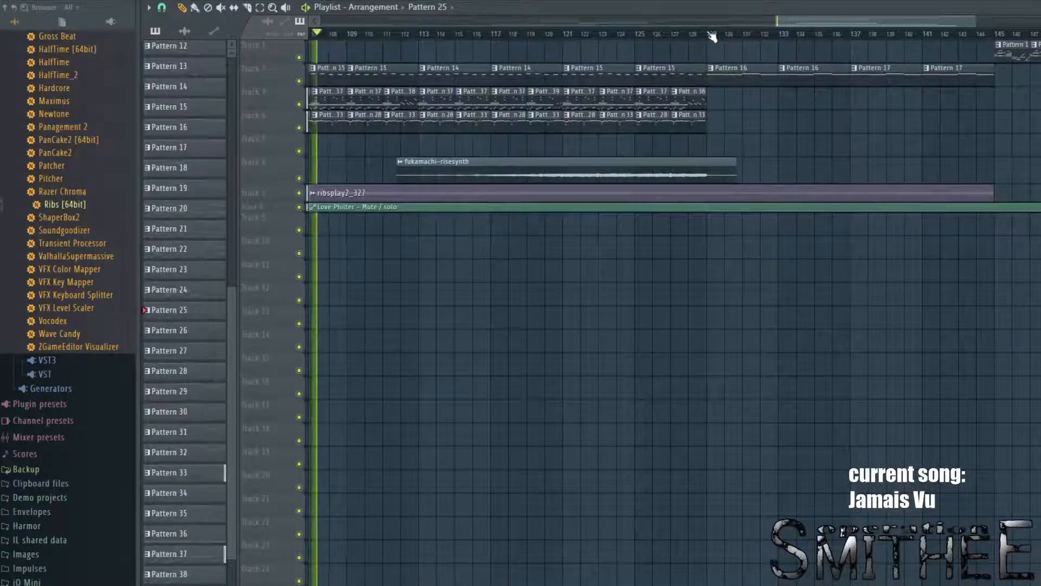
key("space")
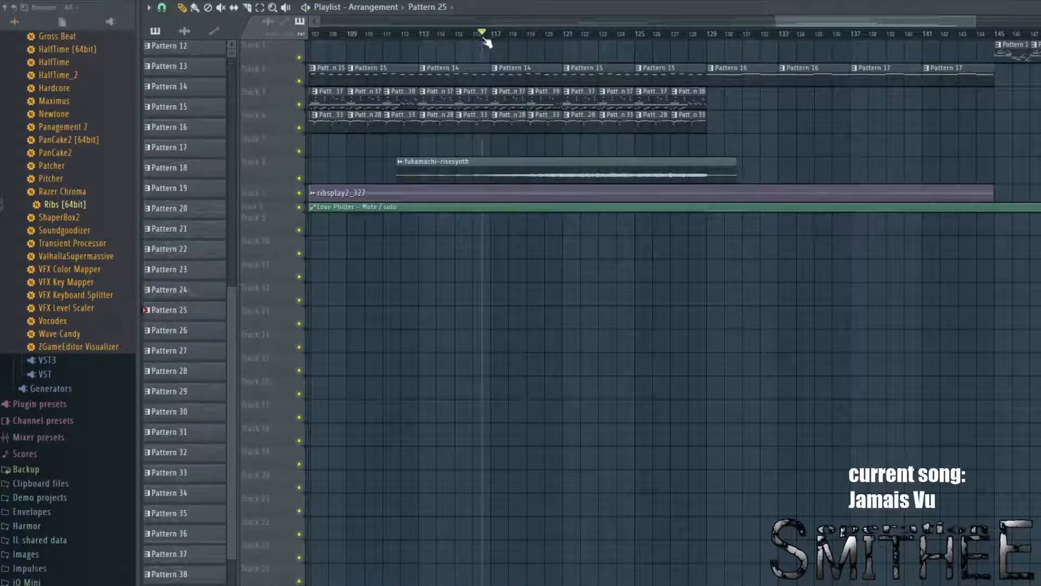
mouse_move(482, 38)
left_mouse_down()
mouse_move(704, 34)
mouse_move(466, 90)
left_mouse_up()
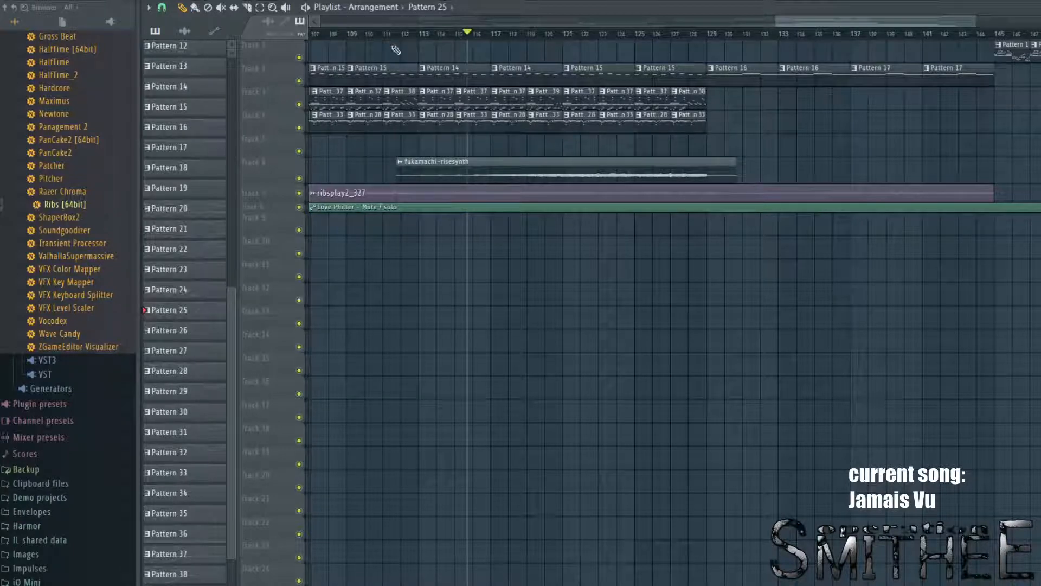
Step: Mute Tracks 2 to 5, 7 and 8 to isolate the fukamachi-risesynth clip, playing it from about bar 112
left_click_drag(304, 81, 304, 150)
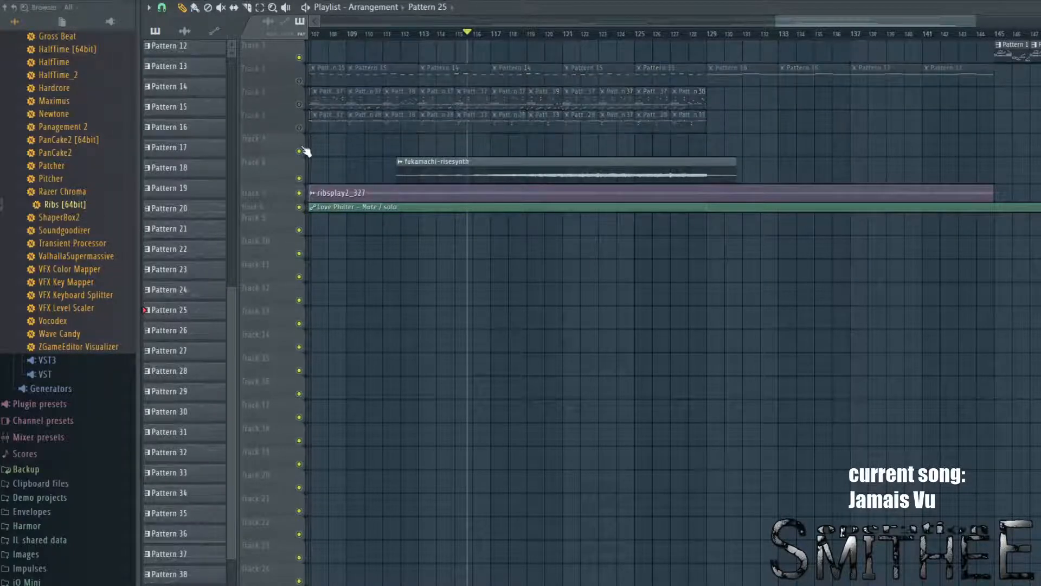
key("space")
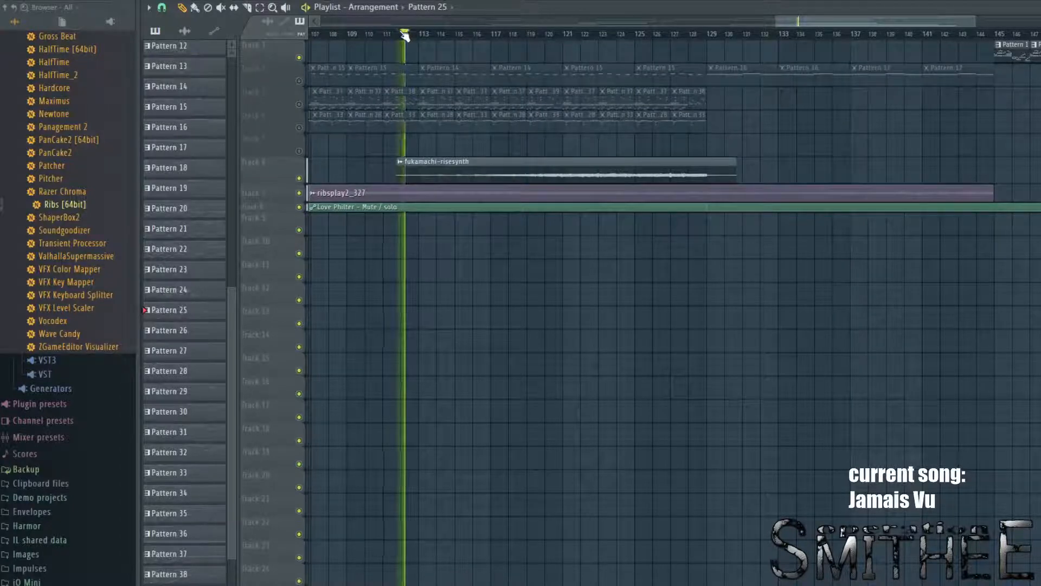
key("F9")
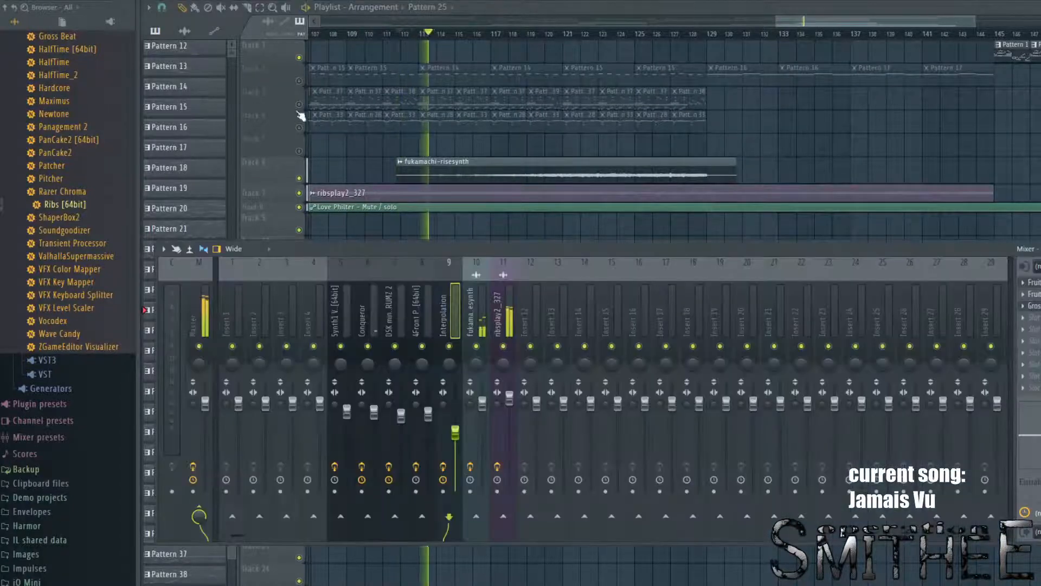
key("F9")
left_click_drag(298, 193, 299, 206)
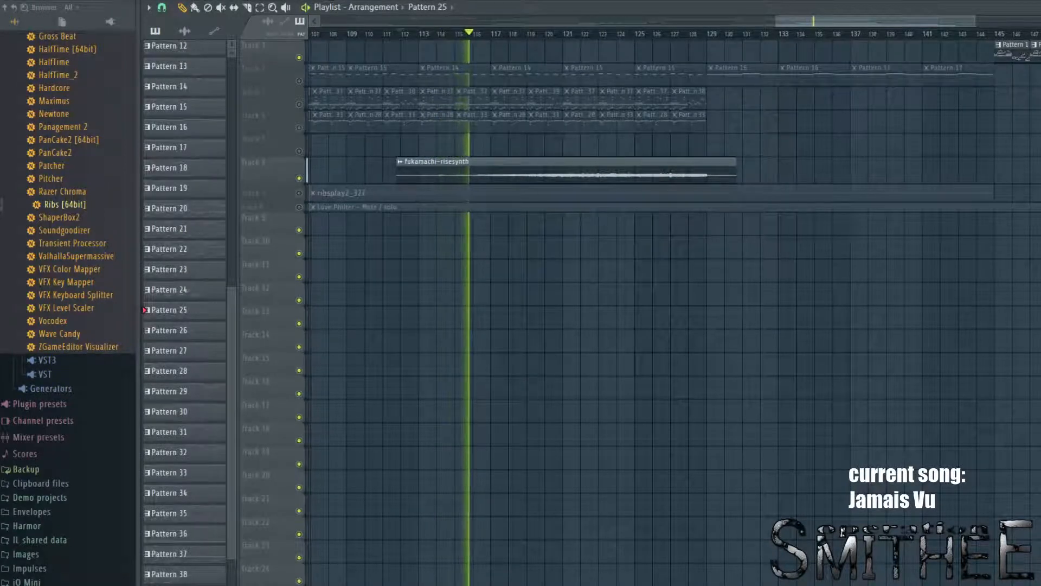
Step: Listen to the isolated fukamachi-risesynth sample while viewing its mixer track, then stop playback and return to the playlist
key("F6")
key("F6")
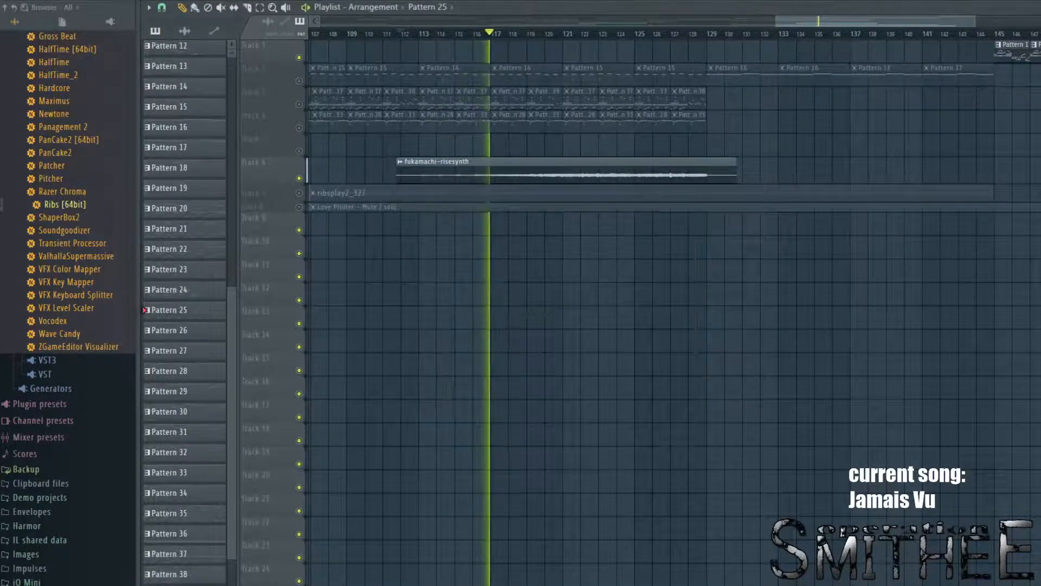
key("F9")
left_click(482, 337)
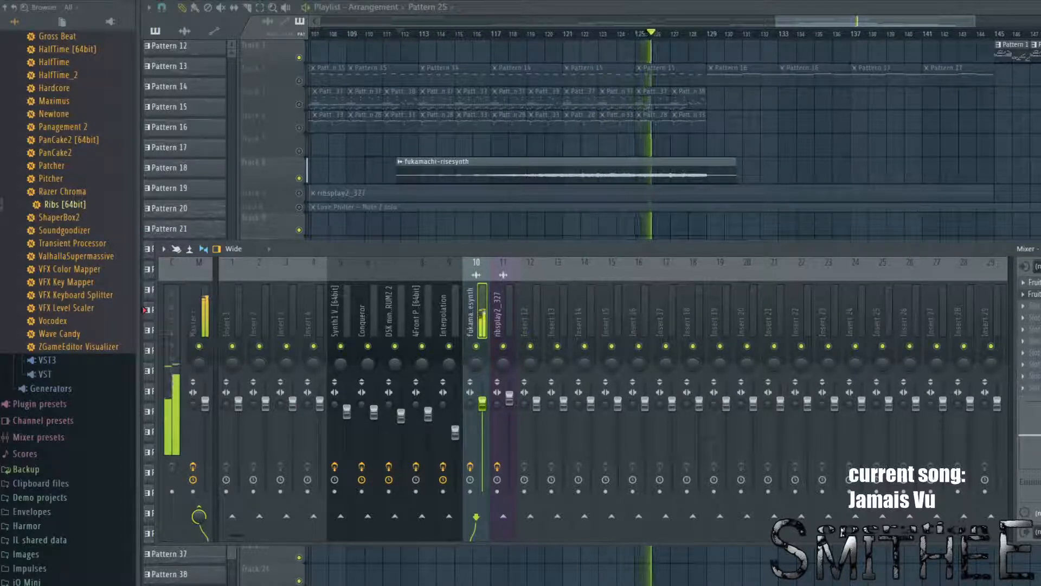
key("space")
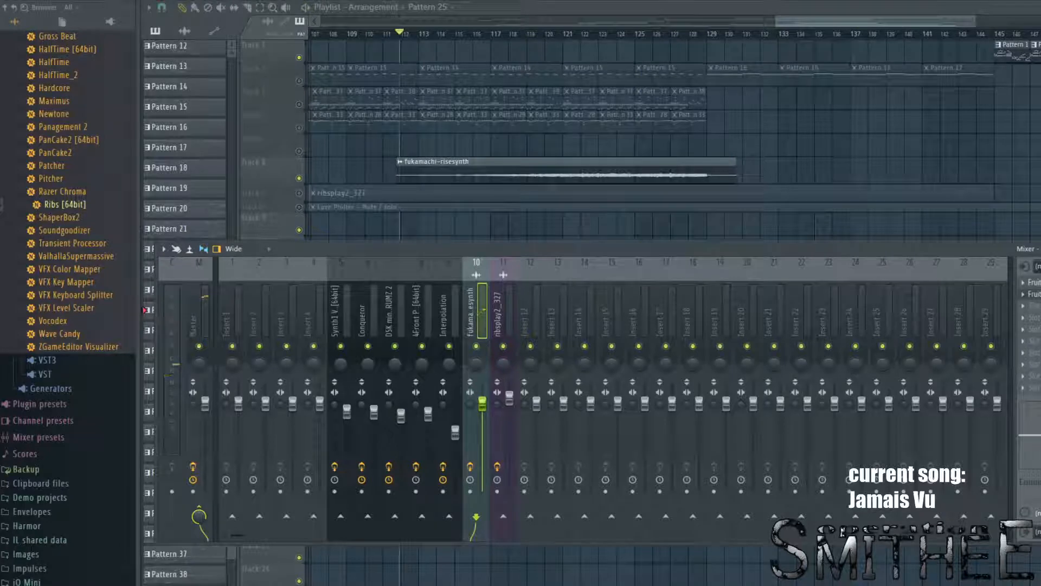
key("F9")
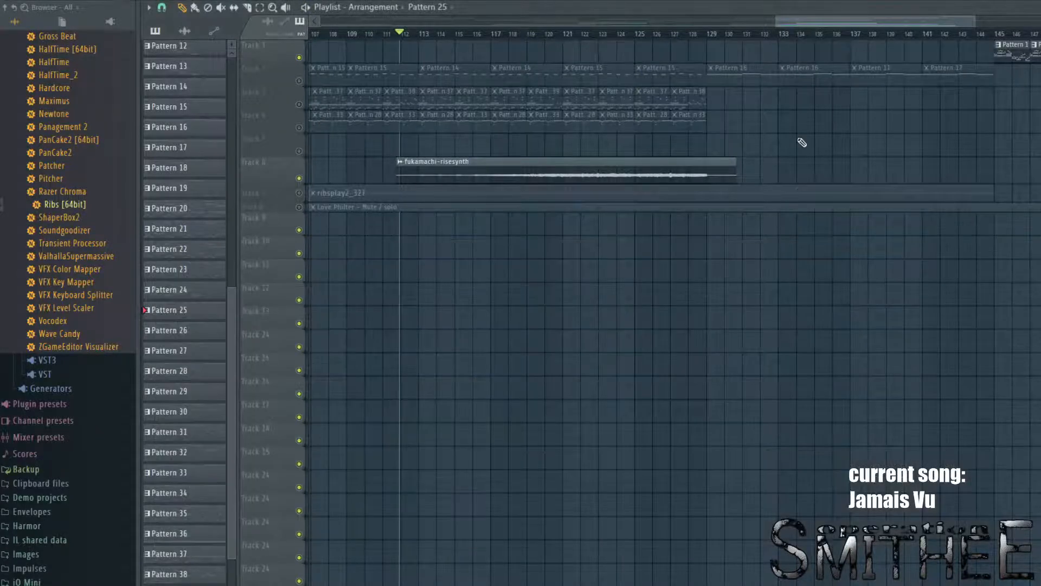
Step: Unmute Tracks 2 to 5, 7 and 8 around the fukamachi-risesynth clip to restore the full arrangement
left_click(303, 128)
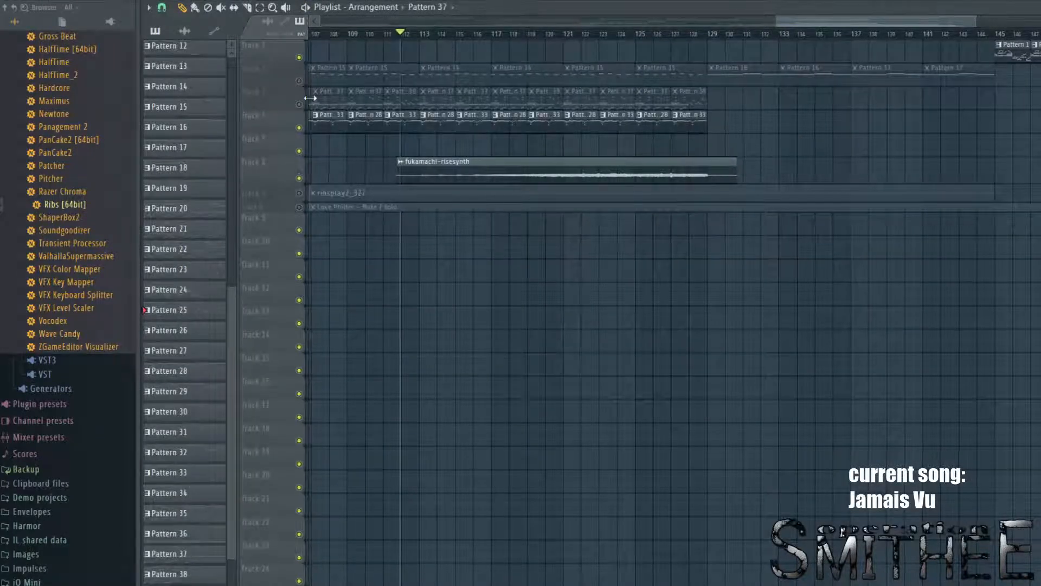
left_click(304, 104)
left_click(300, 81)
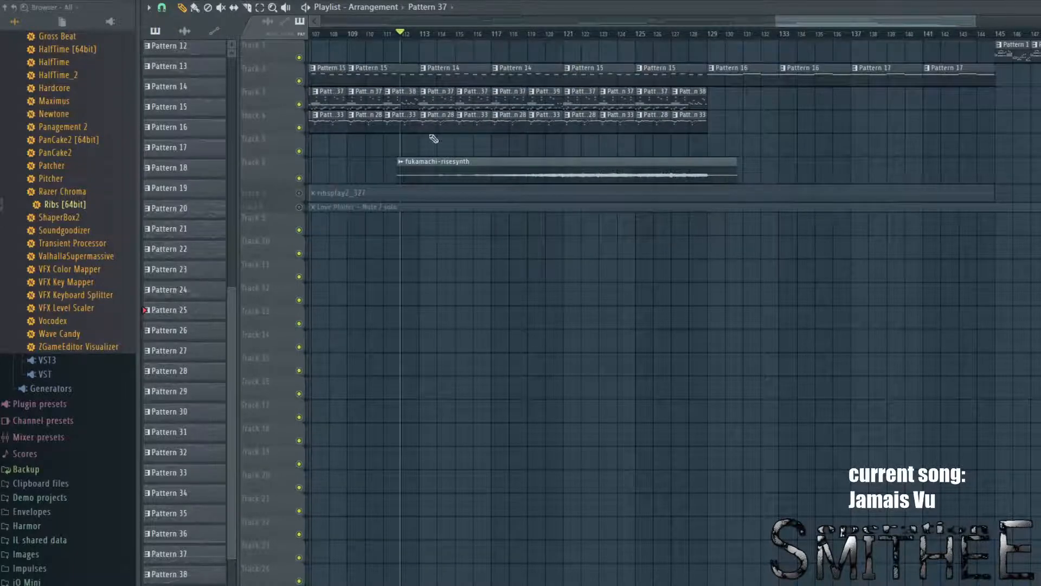
mouse_move(399, 141)
left_mouse_down()
mouse_move(457, 161)
mouse_move(405, 174)
mouse_move(399, 139)
left_mouse_up()
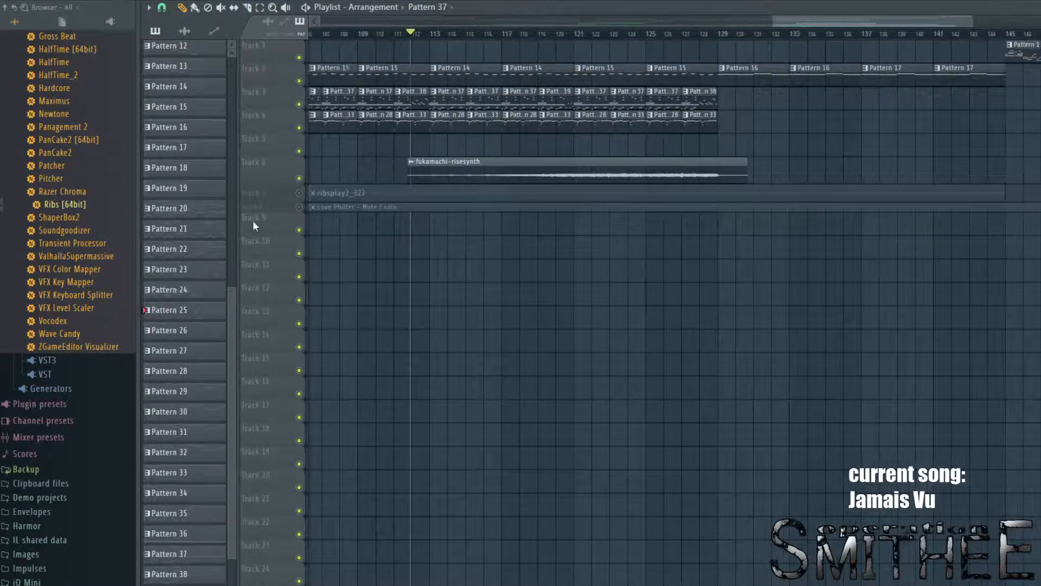
left_click(301, 193)
left_click(301, 207)
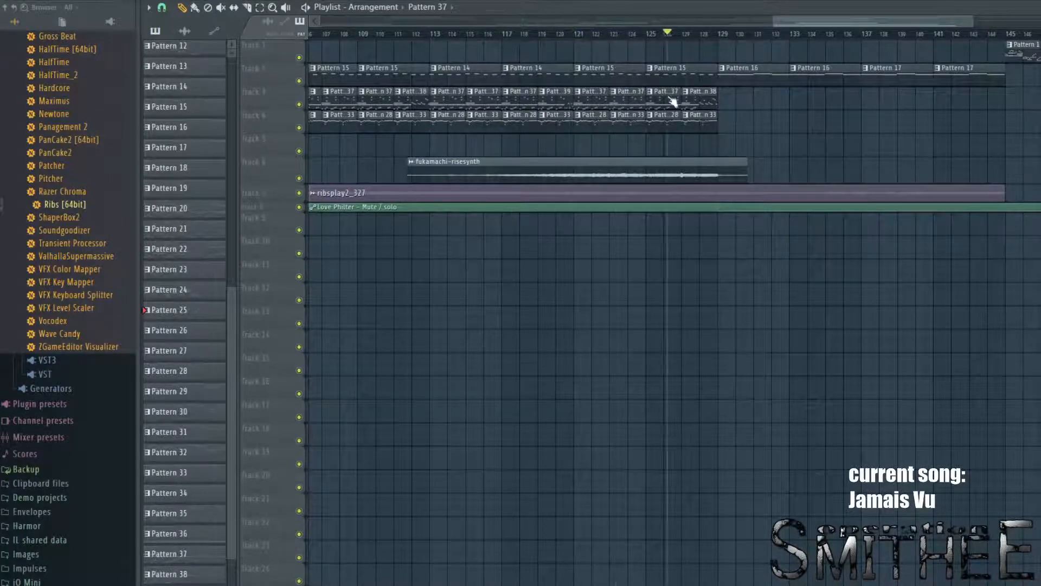
Step: Look over the fukamachi-risesynth section and the clips after it, and set the song position to about bar 128
left_click_drag(407, 150, 493, 179)
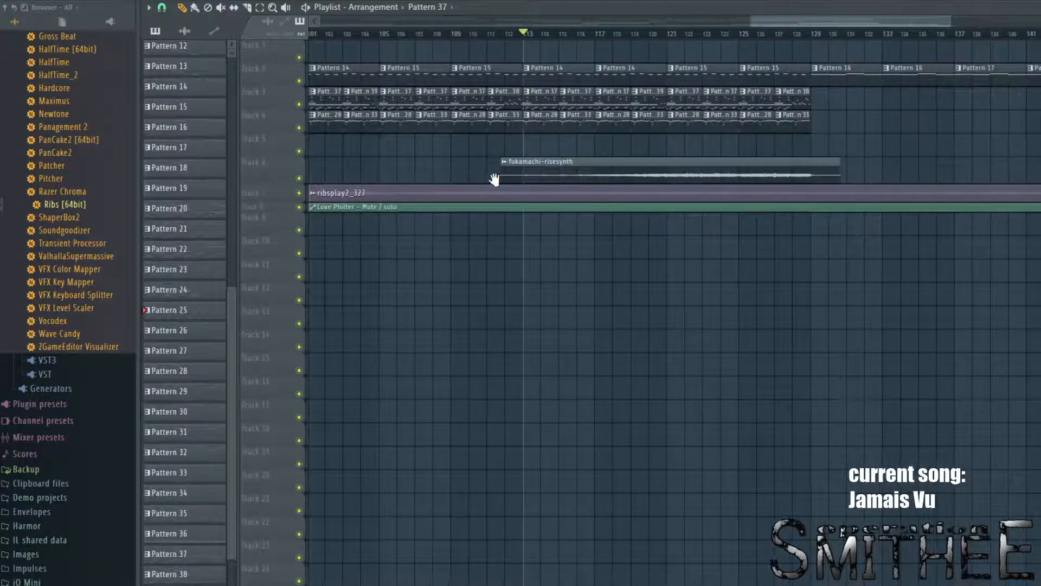
mouse_move(535, 38)
left_mouse_down()
mouse_move(451, 37)
mouse_move(688, 47)
left_mouse_up()
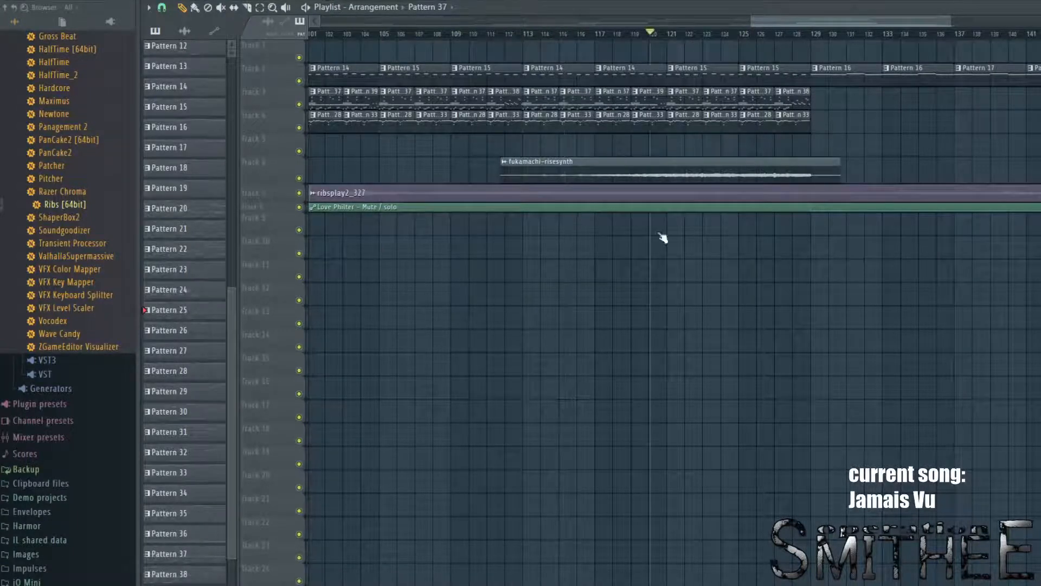
left_click_drag(890, 134, 303, 64)
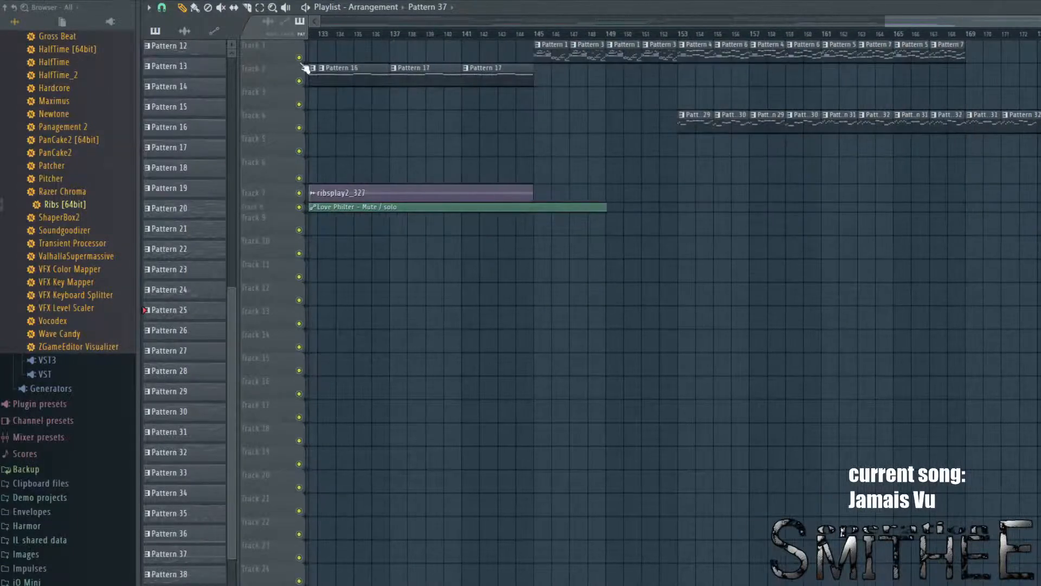
left_click_drag(430, 114, 584, 115)
mouse_move(400, 34)
left_mouse_down()
mouse_move(384, 35)
mouse_move(395, 38)
left_mouse_up()
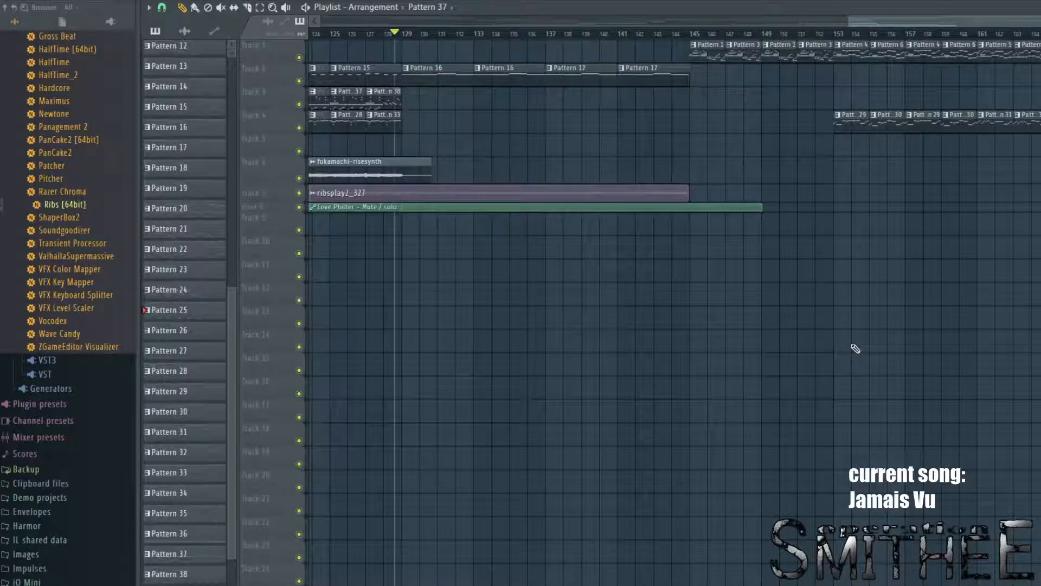
Step: Play from about bar 128 through the Pattern 16 and 17 clips into the closing section past bar 153
key("space")
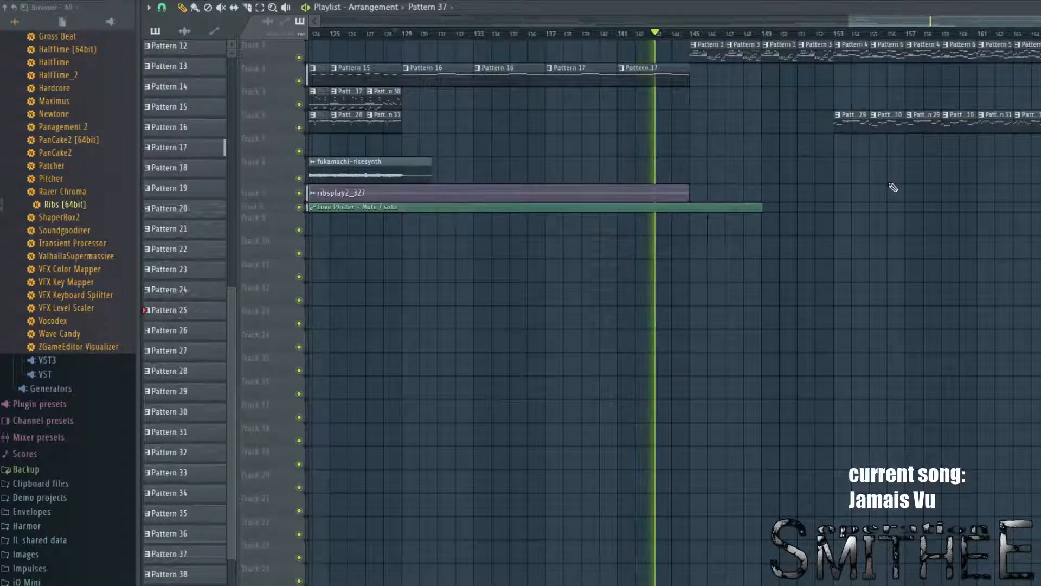
scroll(770, 76, "up", 2)
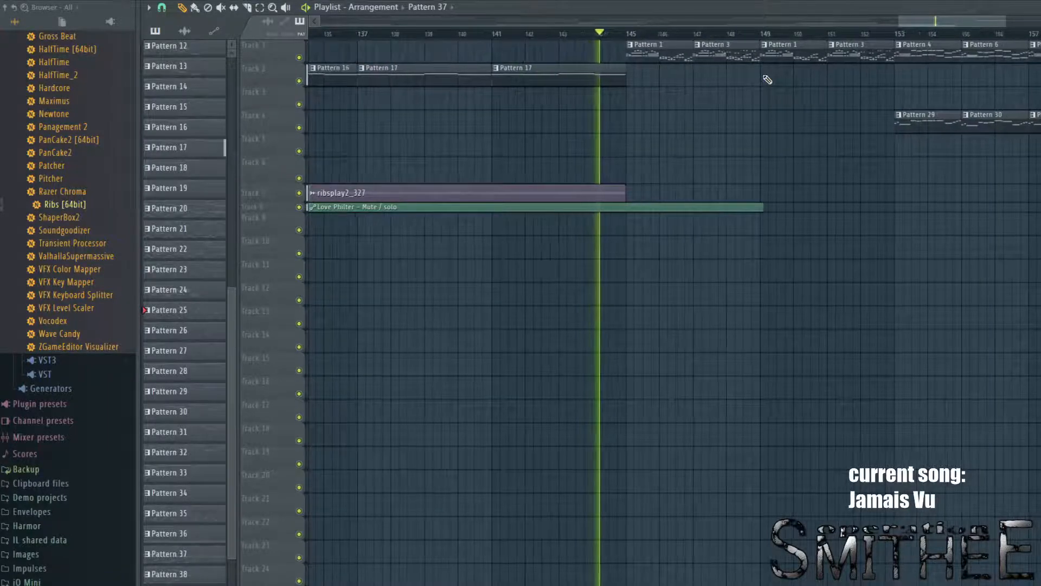
scroll(762, 163, "down", 3)
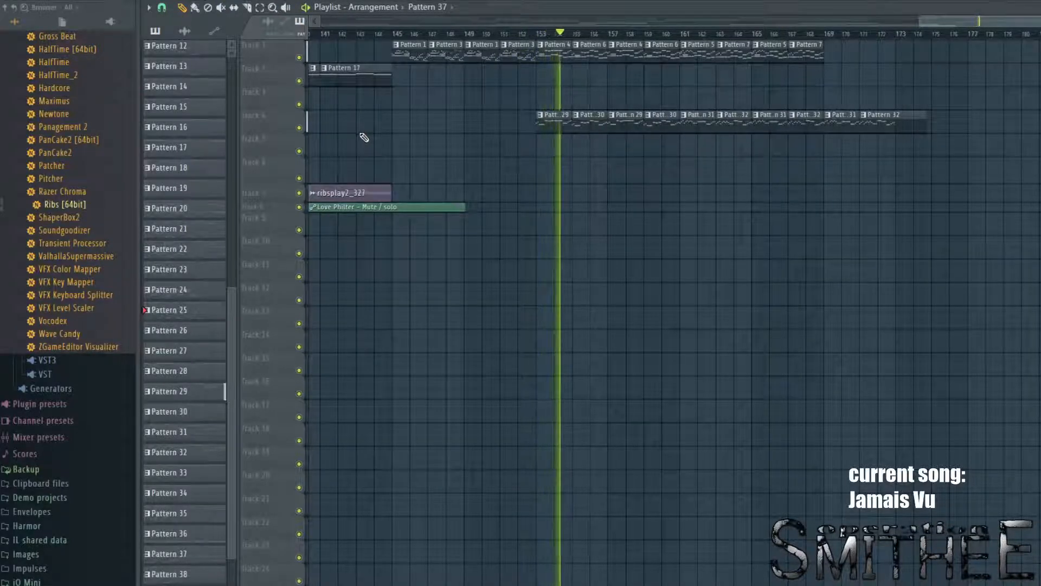
Step: Inspect the Haus Keys NUC synth from the channel rack during playback, then close it and hide the rack
left_click(629, 1)
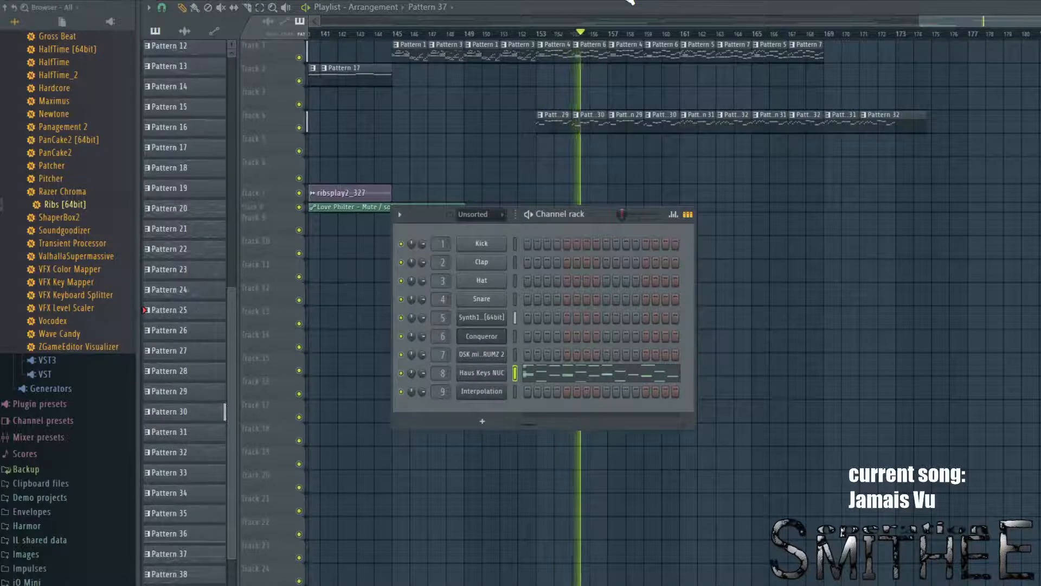
left_click(478, 373)
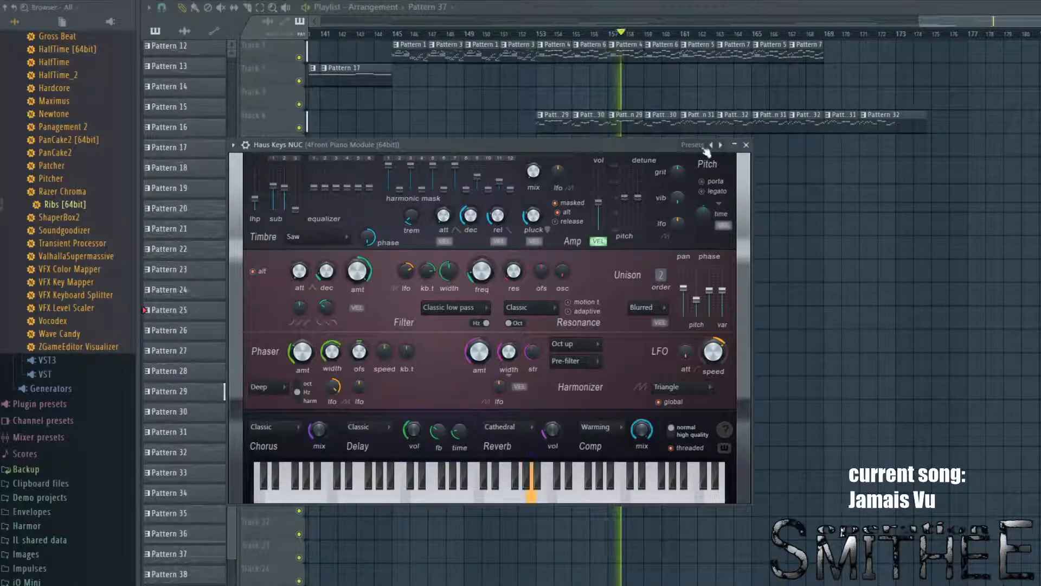
left_click(746, 144)
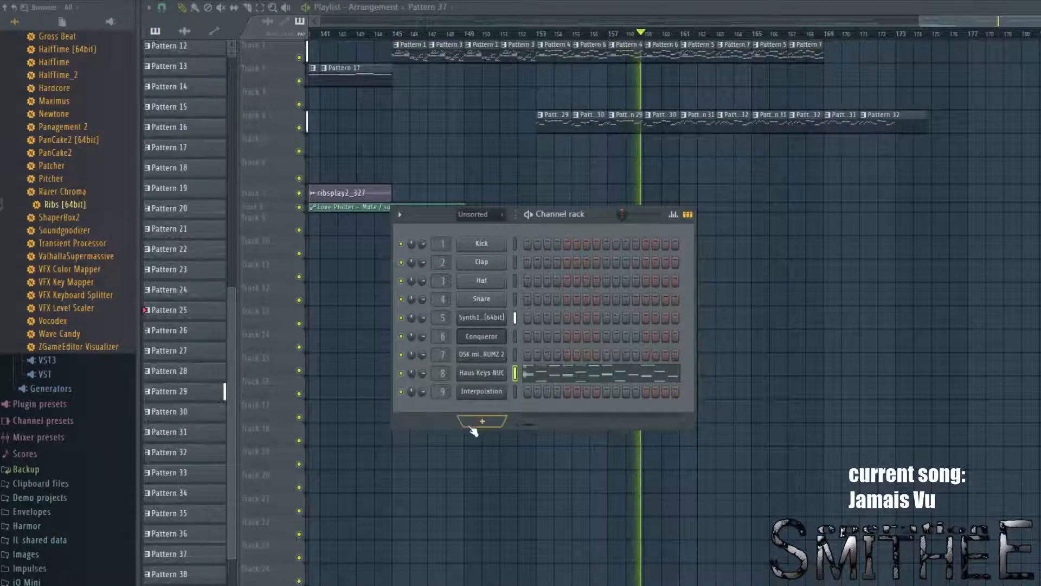
key("F6")
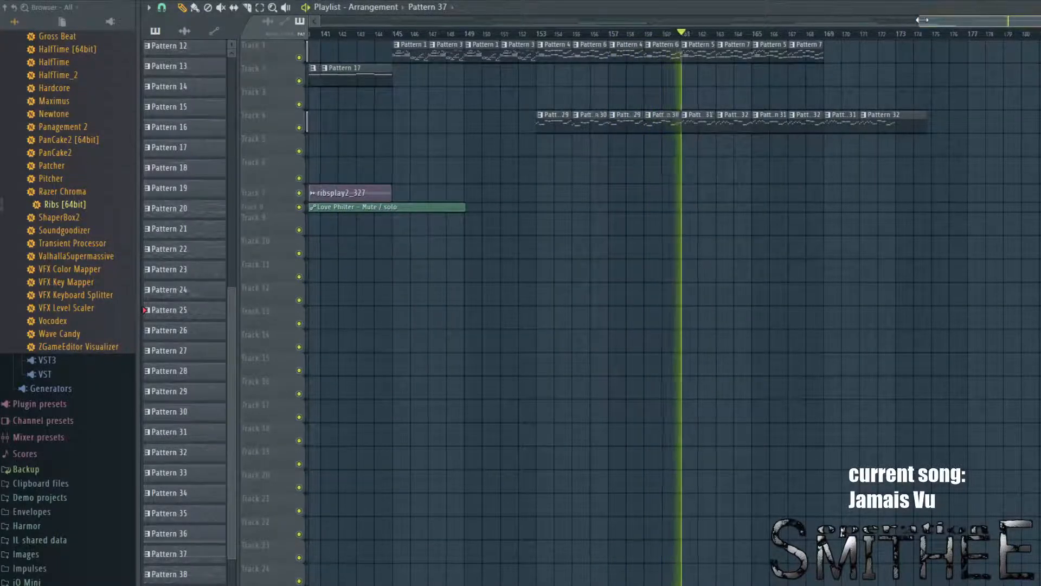
Step: Show the Jamais Vu arrangement from bar 1 onward while the ending plays, then stop playback
left_click_drag(922, 20, 320, 20)
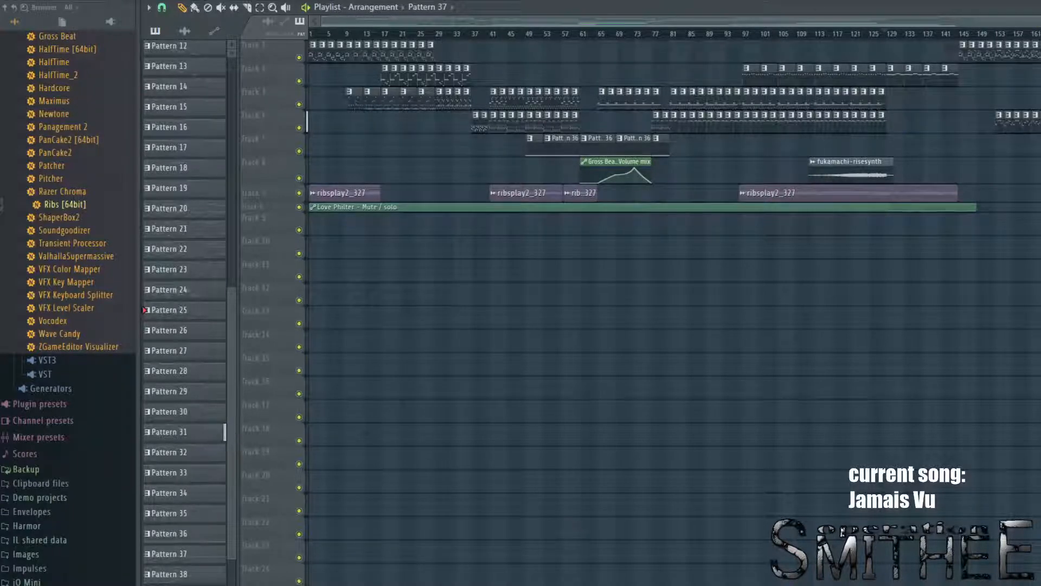
key("space")
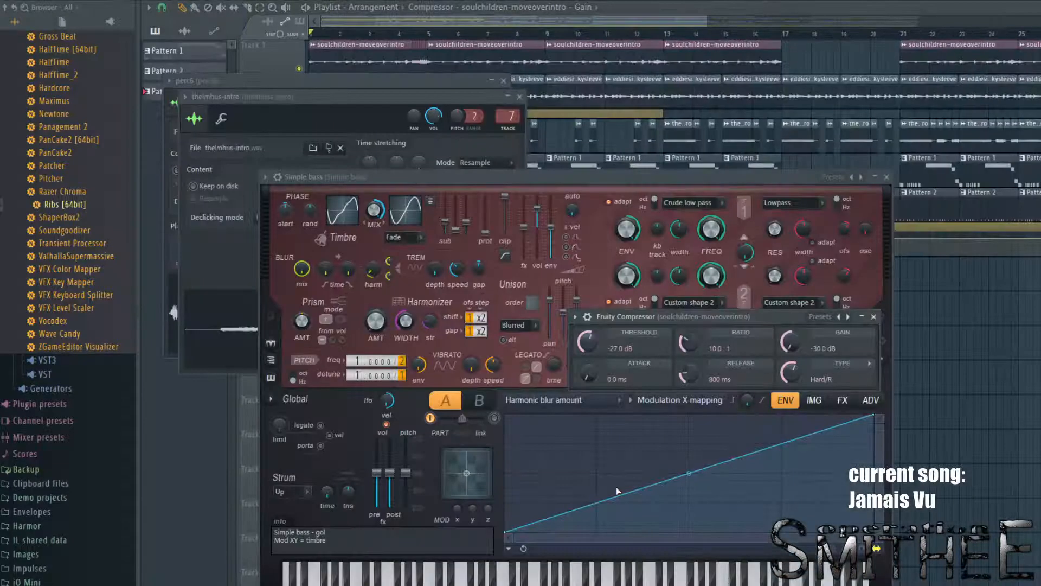
Step: Close the open plugin and sample windows and view the whole Hesitant Slowdance arrangement
right_click(1027, 487)
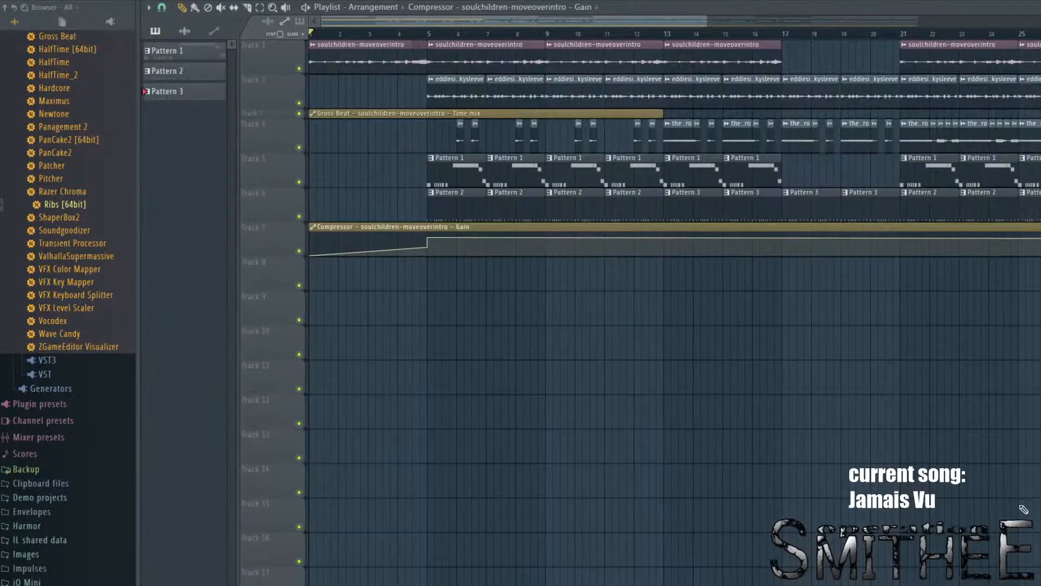
scroll(929, 393, "down", 1)
scroll(929, 393, "up", 1)
left_click_drag(710, 19, 917, 20)
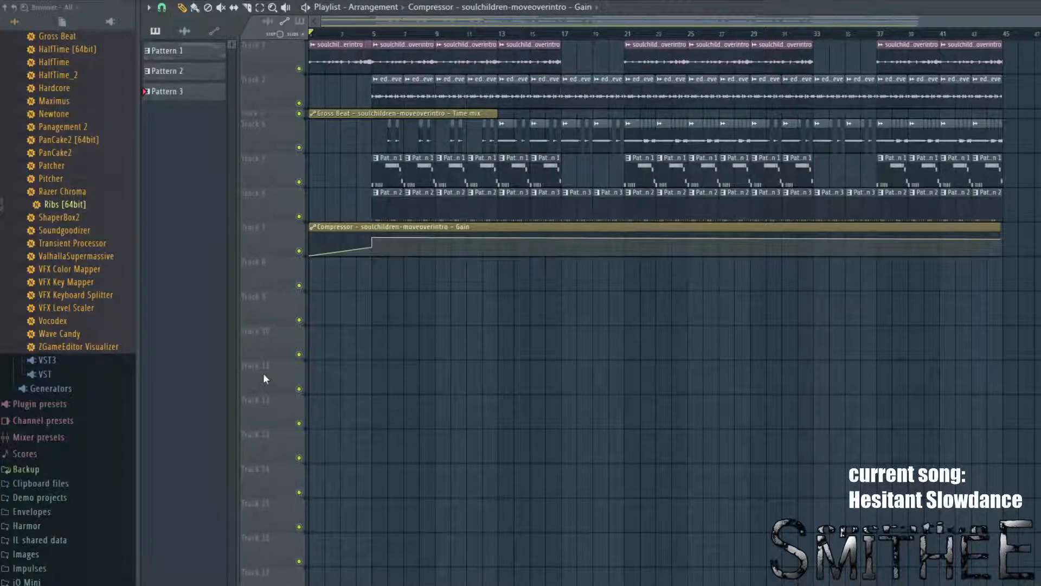
Step: Play Hesitant Slowdance from bar 1 through the soulchildren-moveoverintro intro into the Pattern 1 section, stopping shortly after bar 9
scroll(347, 336, "up", 5, "ctrl")
scroll(347, 336, "left", 3)
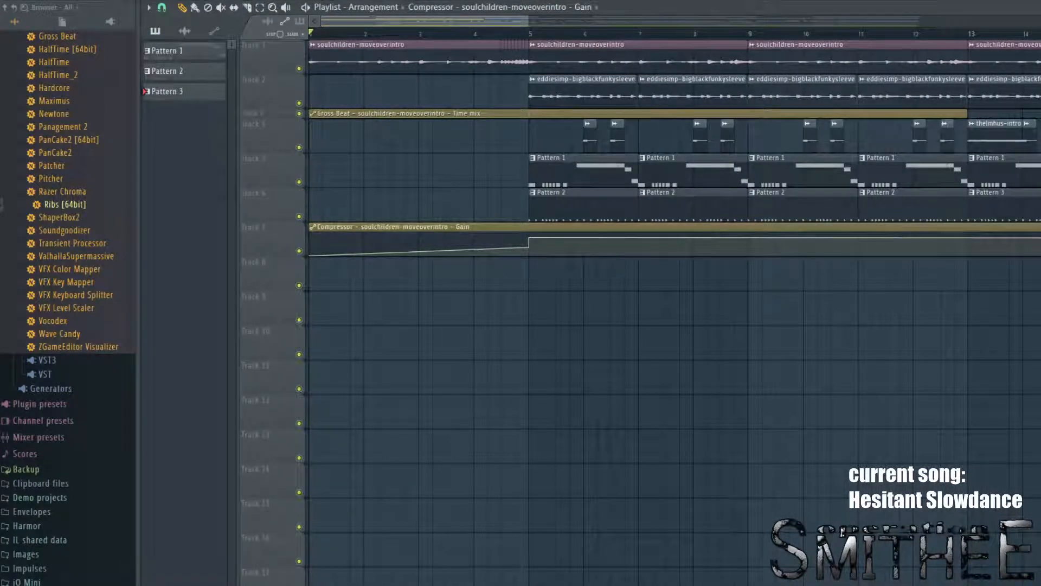
key("space")
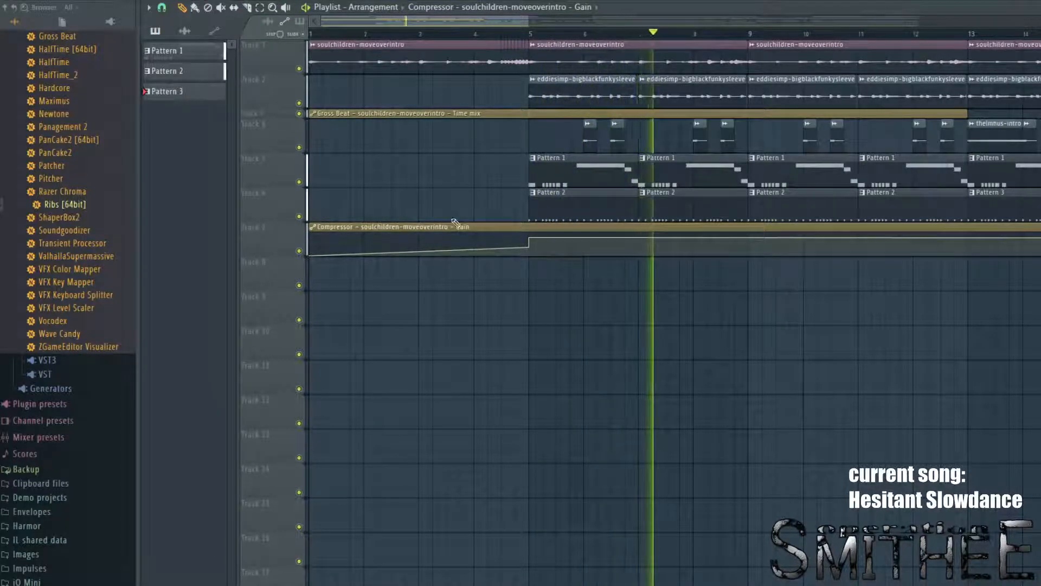
left_click_drag(442, 178, 370, 209)
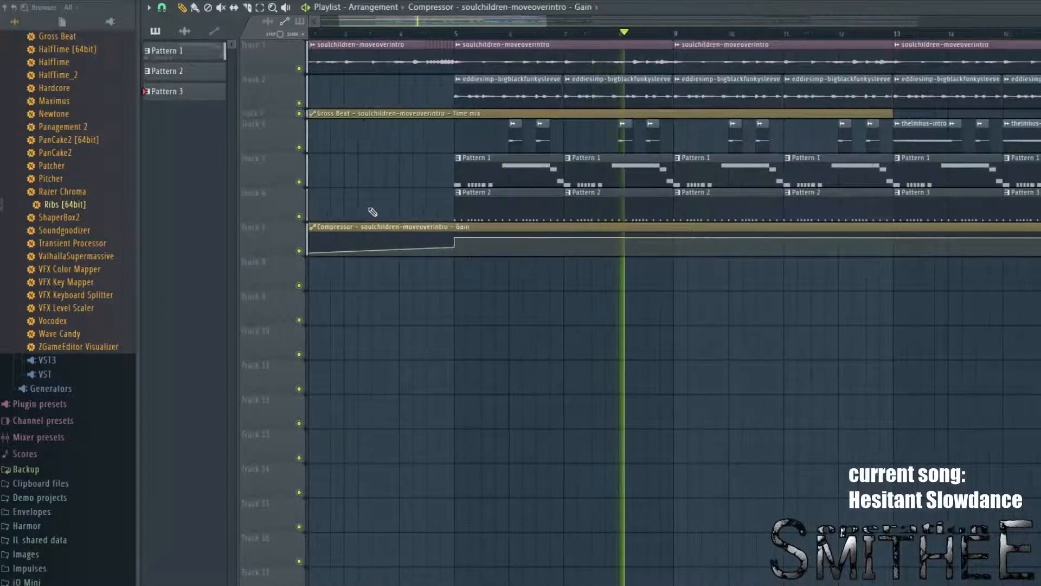
scroll(373, 211, "down", 2)
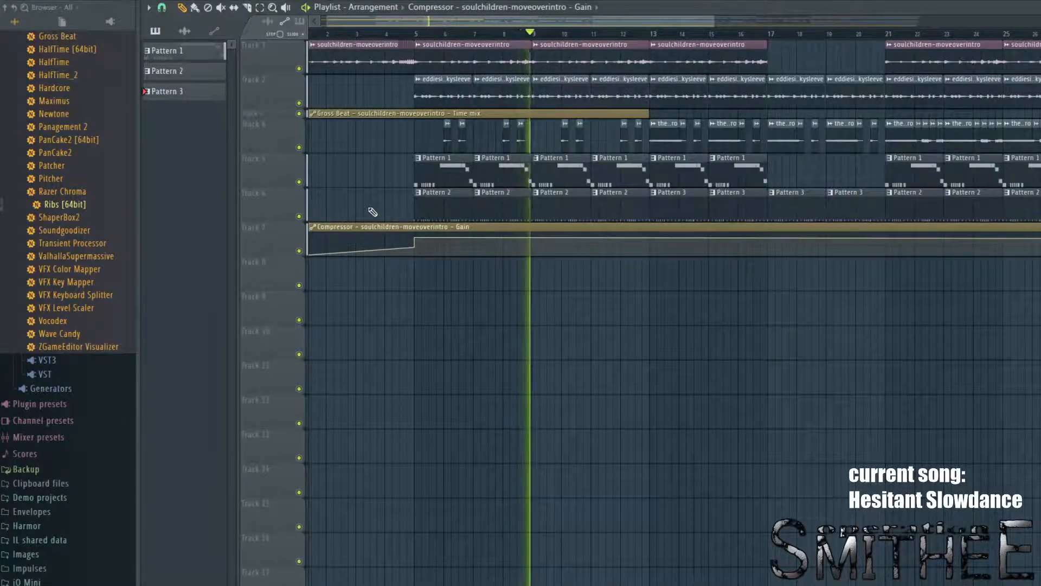
scroll(482, 160, "up", 2)
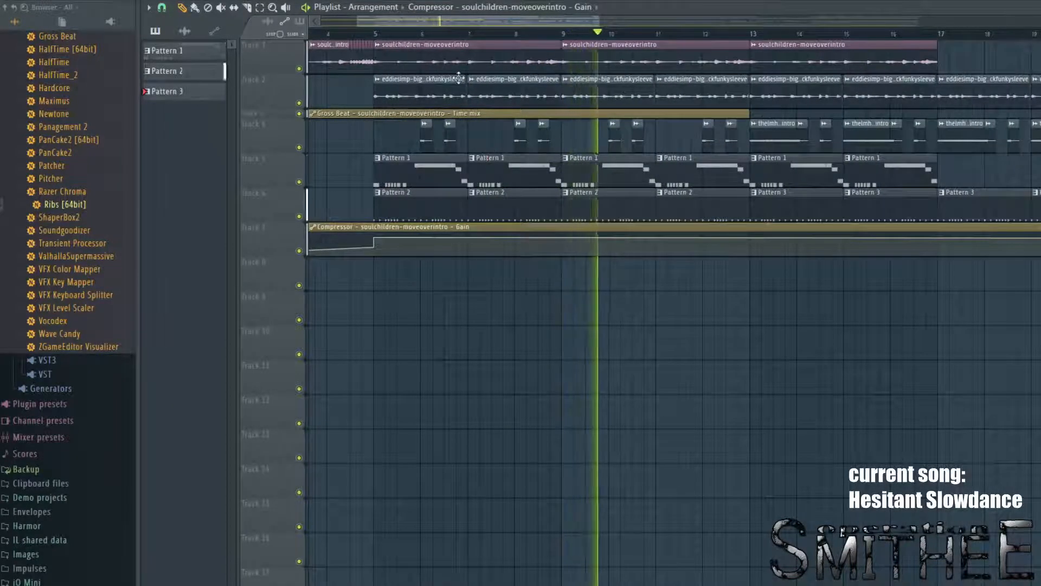
key("space")
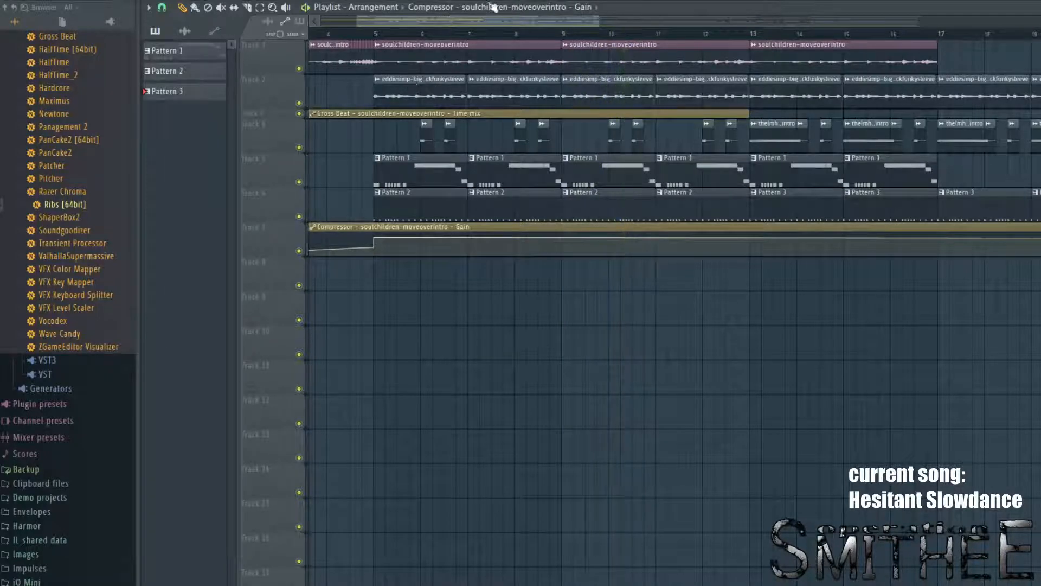
Step: Show the channel rack, collapse the installed Effects plugin list, and expand the Samples folder in the browser
key("F6")
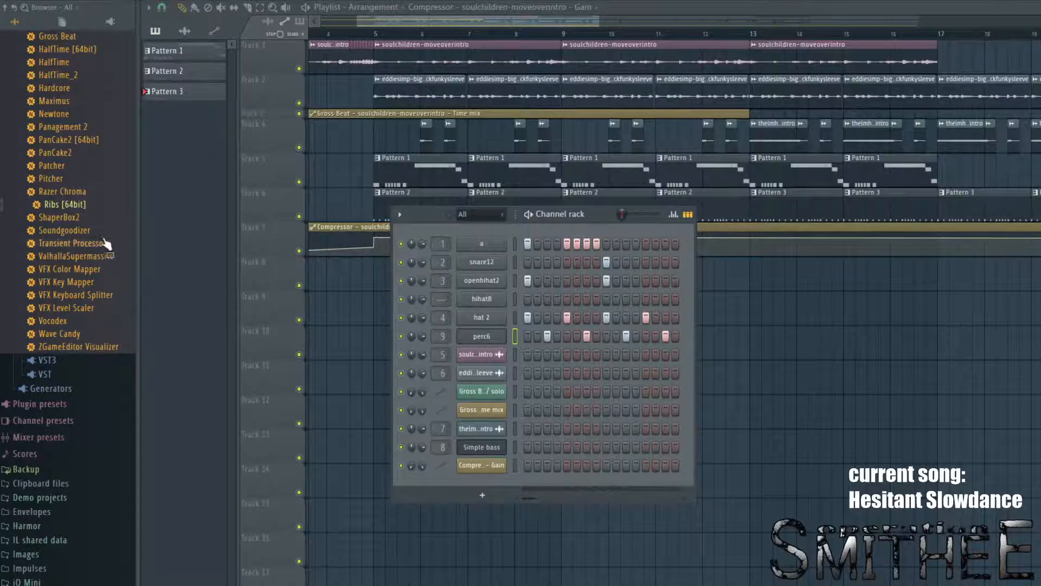
scroll(104, 239, "up", 10)
scroll(105, 241, "up", 3)
left_click(34, 129)
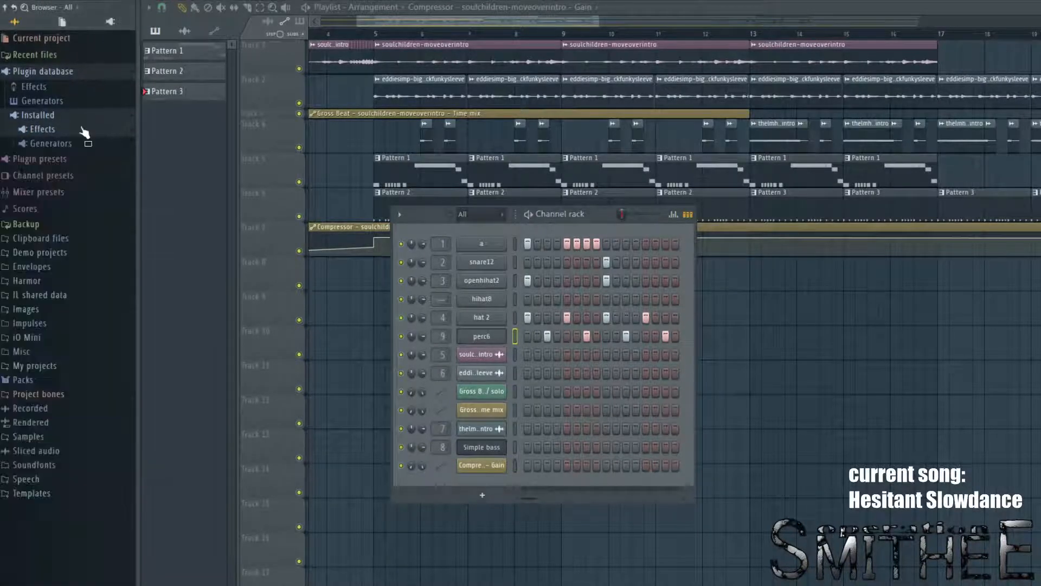
left_click(37, 437)
scroll(67, 463, "down", 3)
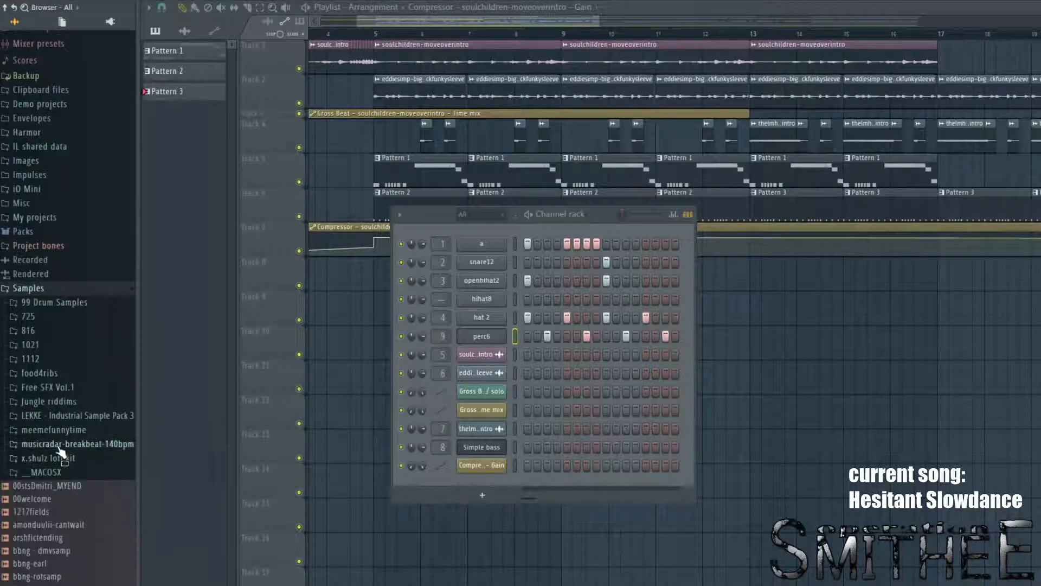
Step: Open the x.shulz lofi kit folder and view its hats subfolder, then collapse the hats list
left_click(64, 458)
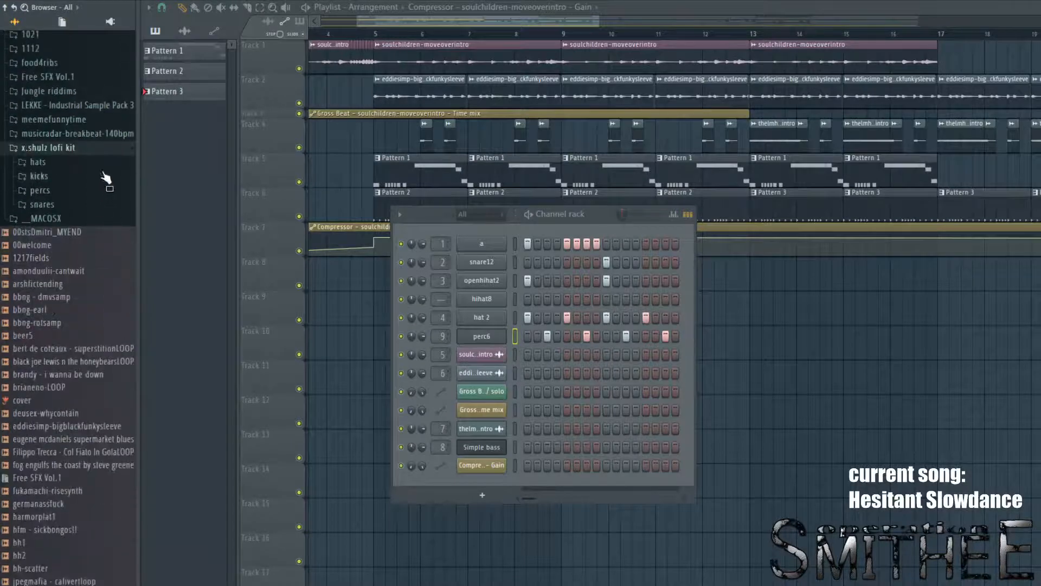
left_click(106, 166)
left_click(106, 163)
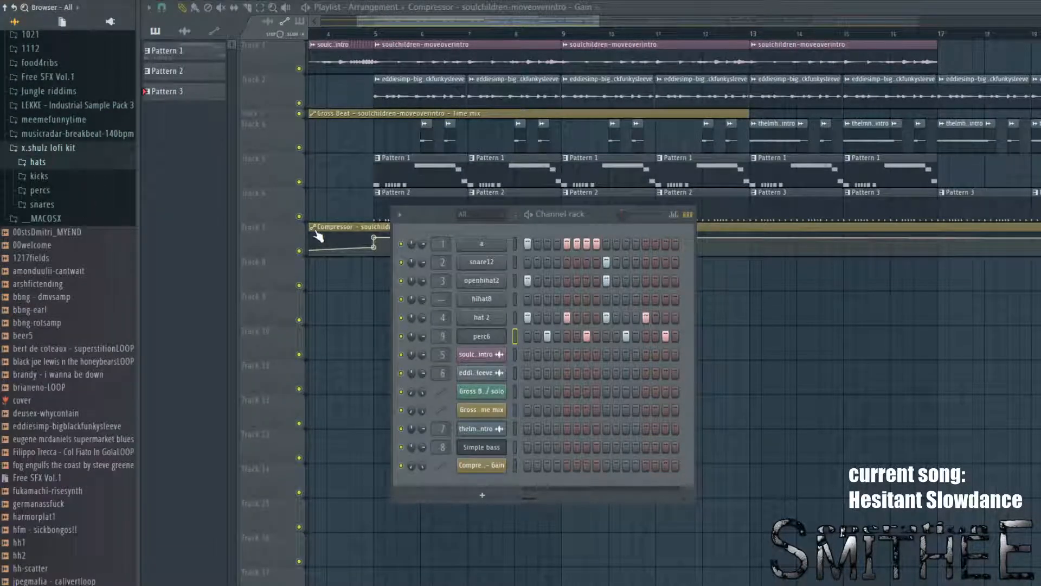
Step: Expand the 99 Drum Samples folder and view its Samples subfolder, then collapse that subfolder
scroll(54, 212, "up", 5)
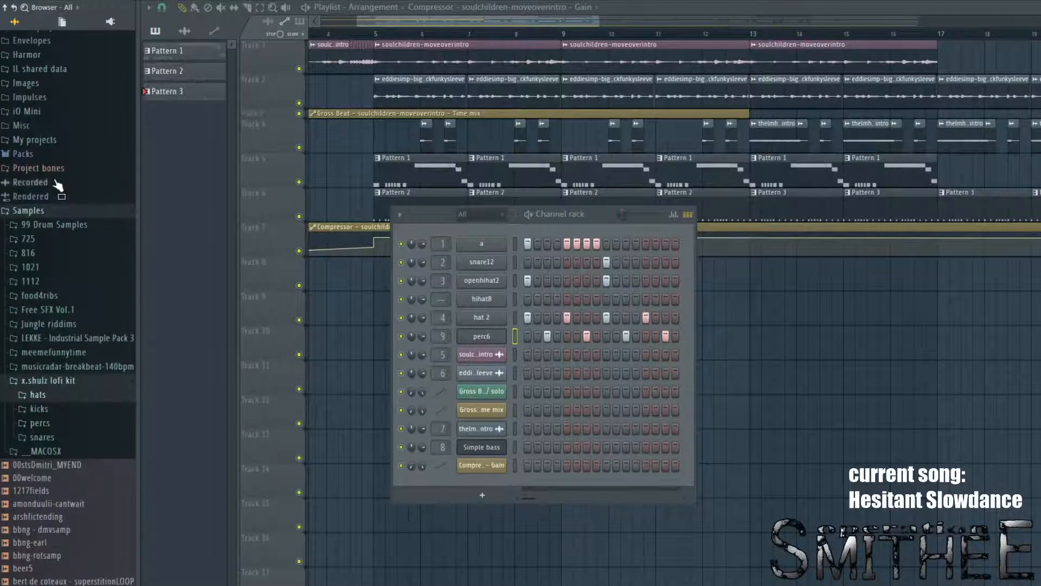
left_click(61, 224)
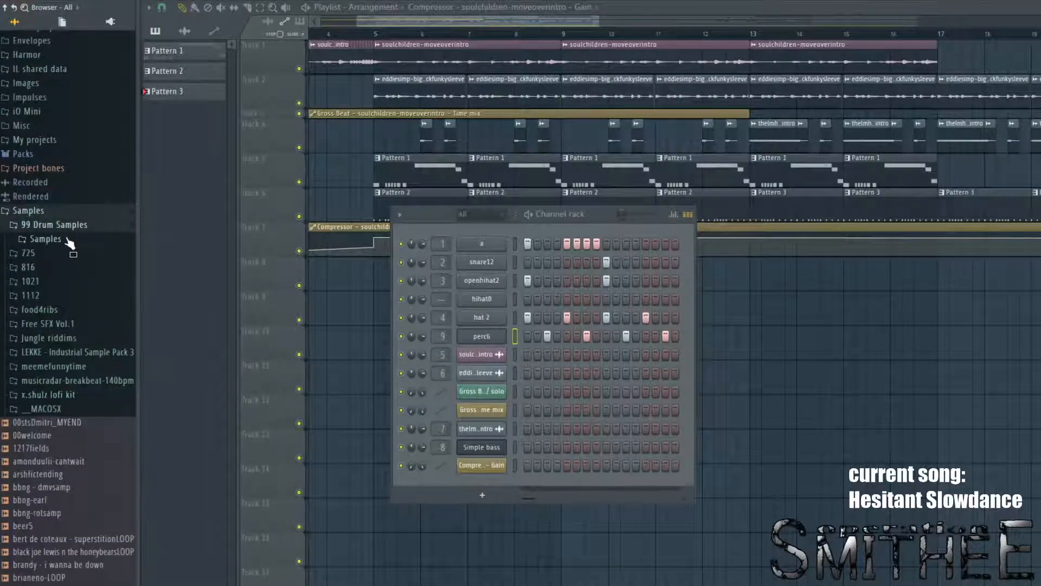
left_click(65, 238)
left_click(52, 37)
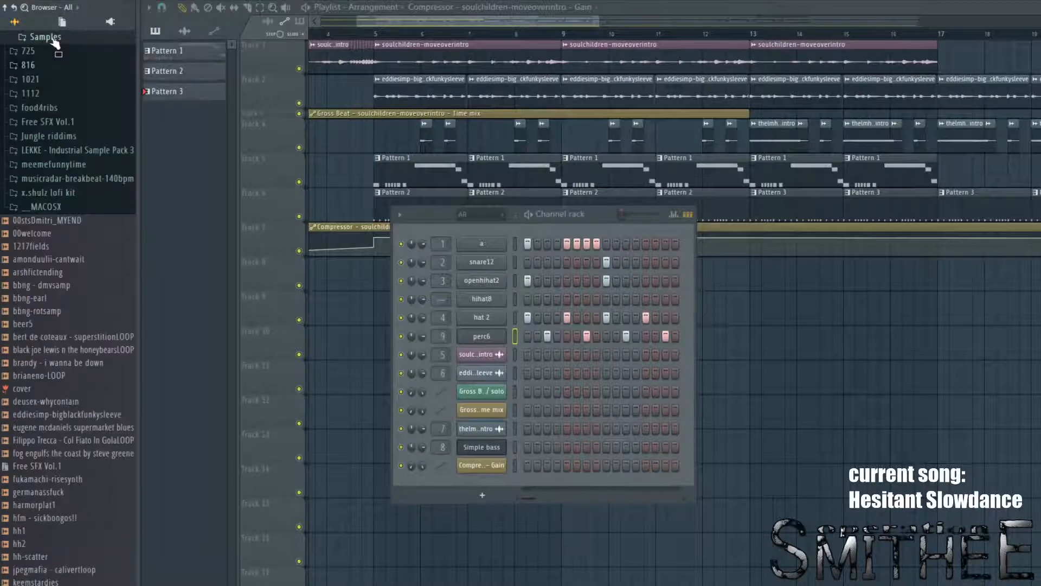
Step: Reopen the x.shulz lofi kit folder and view its snares subfolder, then collapse the snares list
left_click(87, 197)
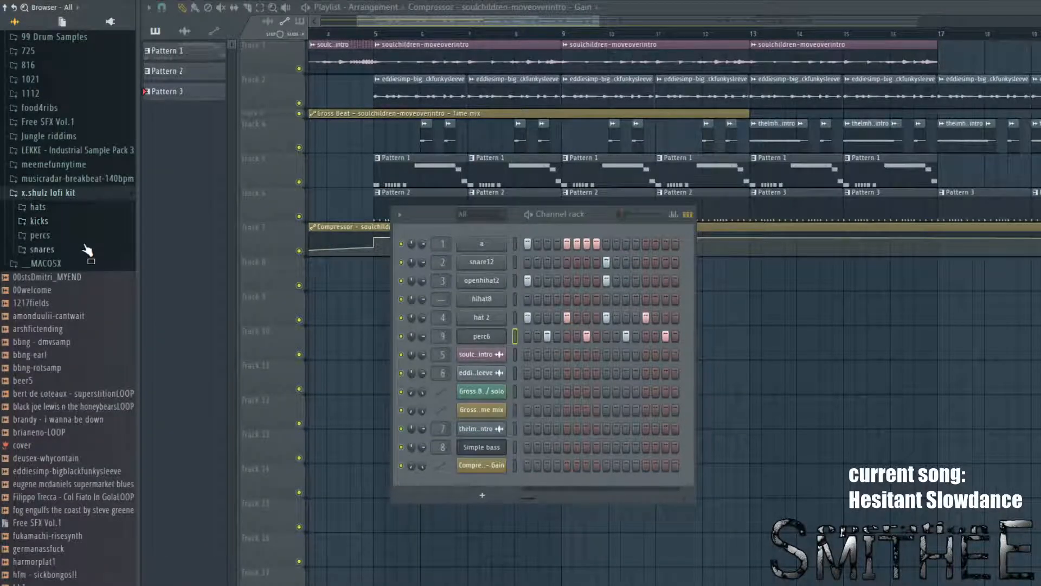
left_click(87, 249)
left_click(87, 215)
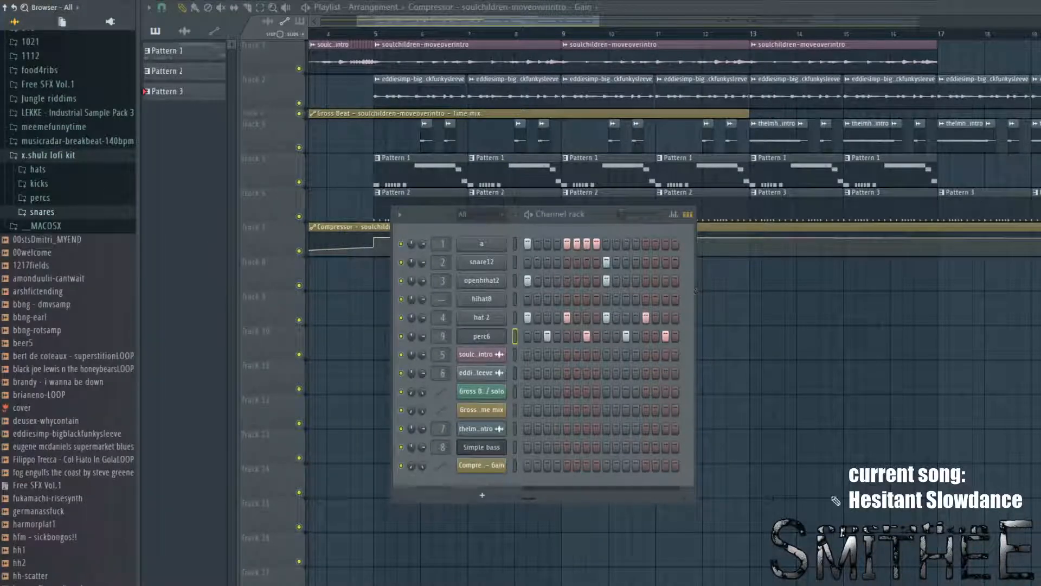
Step: Hide the channel rack and examine the first eddiesimp-bigblackfunkysleeve clip at bar 5 of the playlist
key("F6")
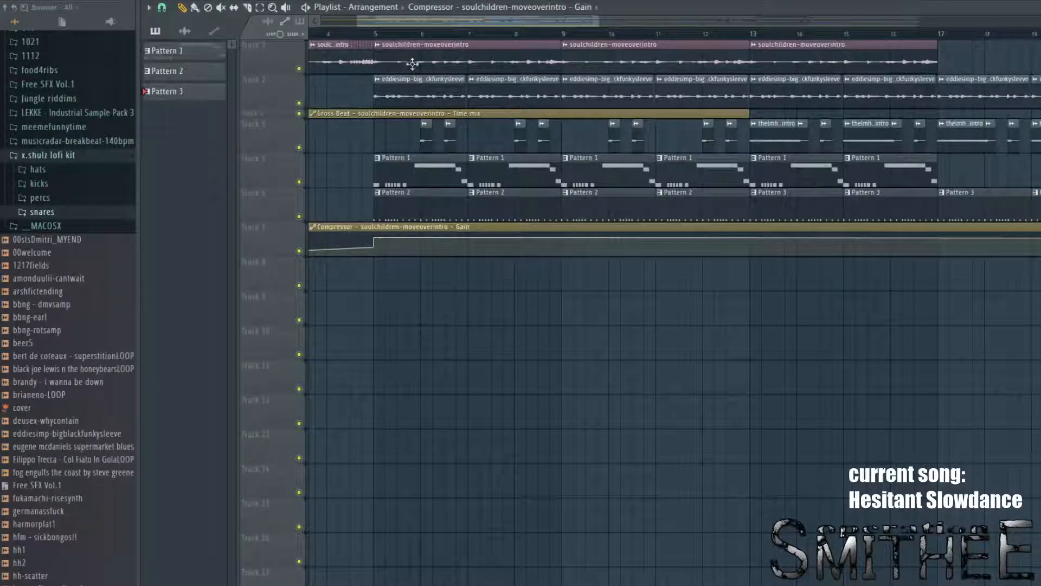
scroll(406, 64, "up", 5)
scroll(379, 62, "up", 2)
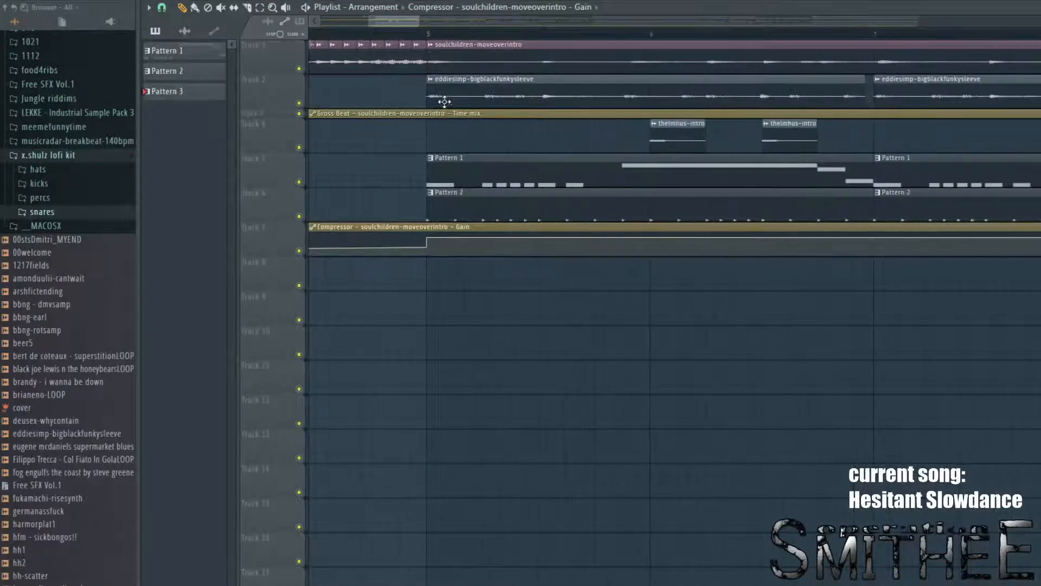
scroll(444, 101, "up", 2)
scroll(442, 99, "down", 3)
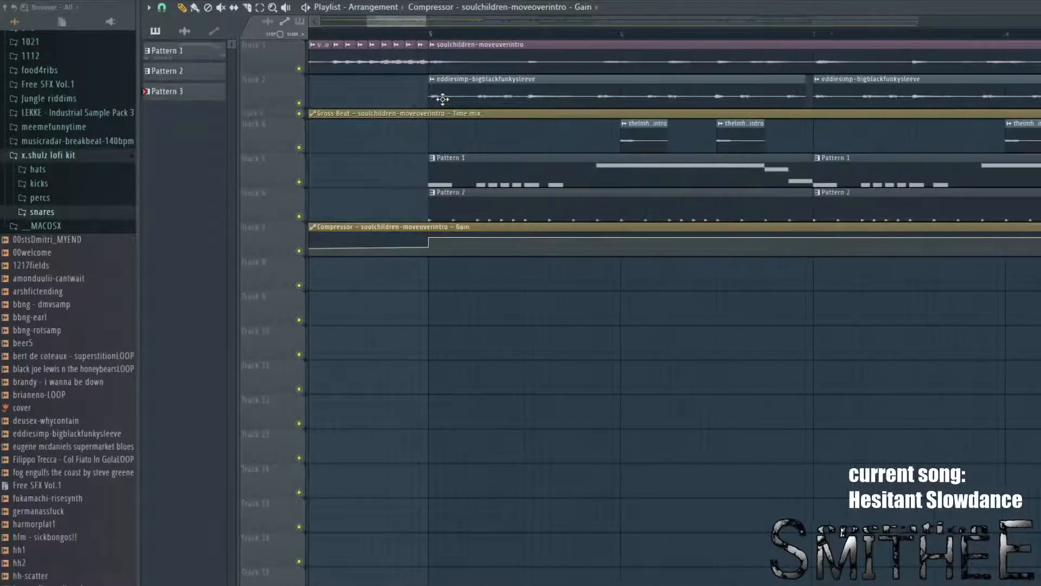
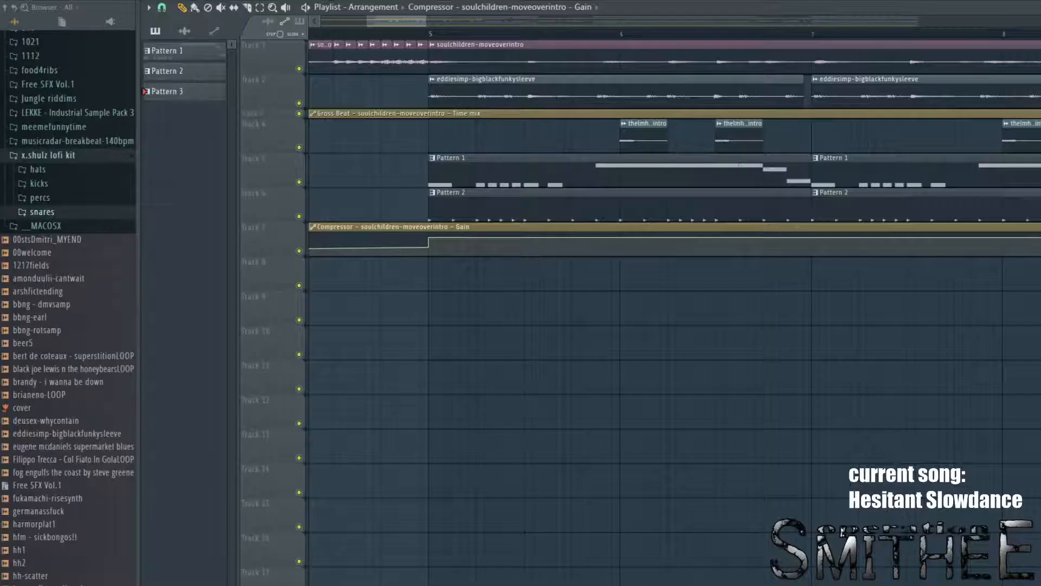
Step: Play the arrangement from just before bar 5 to hear the layered samples and patterns, then stop playback
left_click(419, 35)
key("space")
scroll(525, 468, "down", 3)
scroll(559, 412, "up", 1)
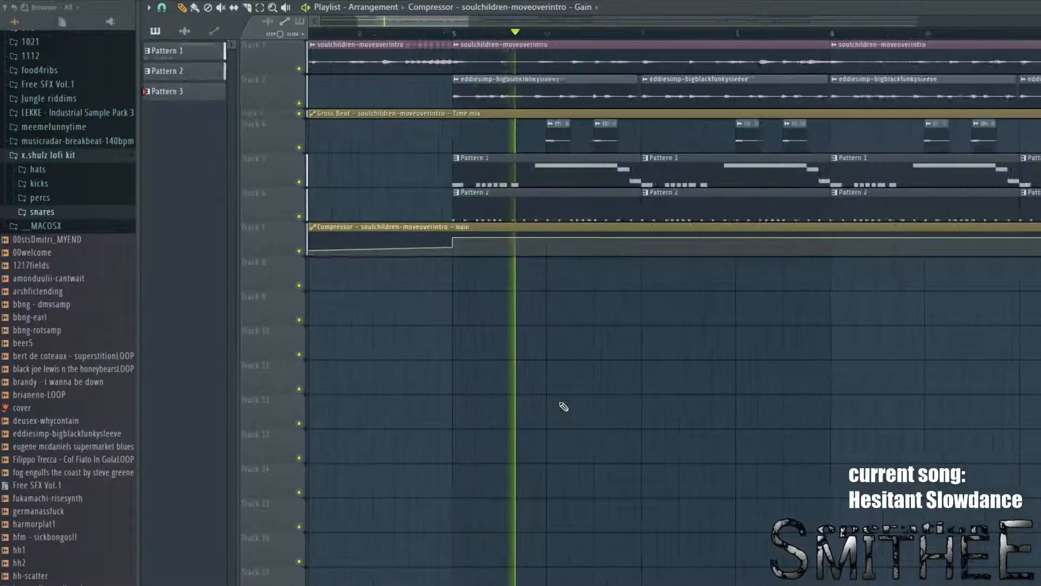
scroll(564, 407, "up", 1)
left_click_drag(607, 374, 506, 347)
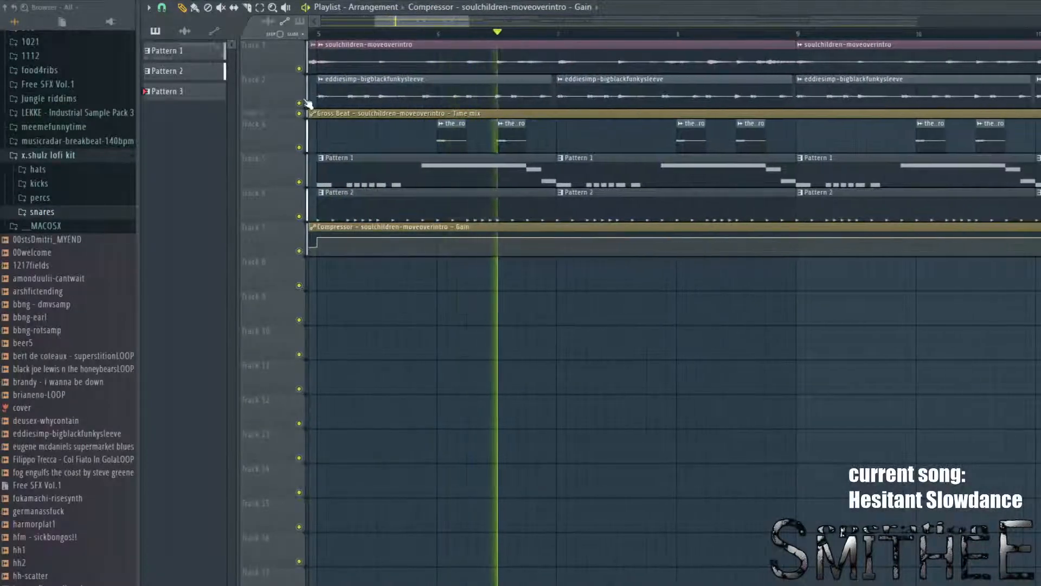
left_click_drag(397, 158, 481, 158)
key("space")
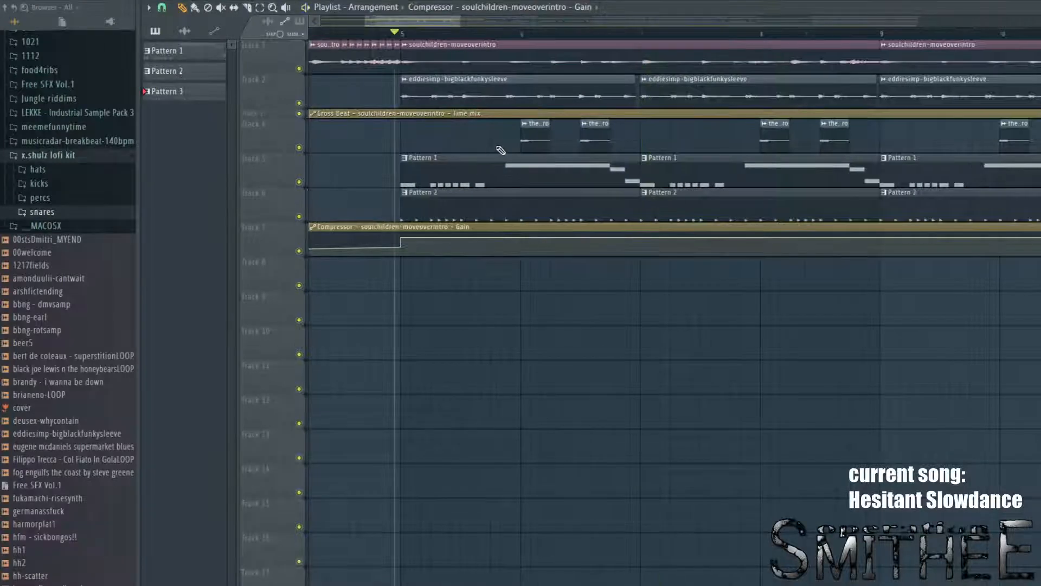
Step: View the channel settings and waveform of the thelmhus-intro sample, then close them
scroll(504, 147, "up", 4)
double_click(597, 130)
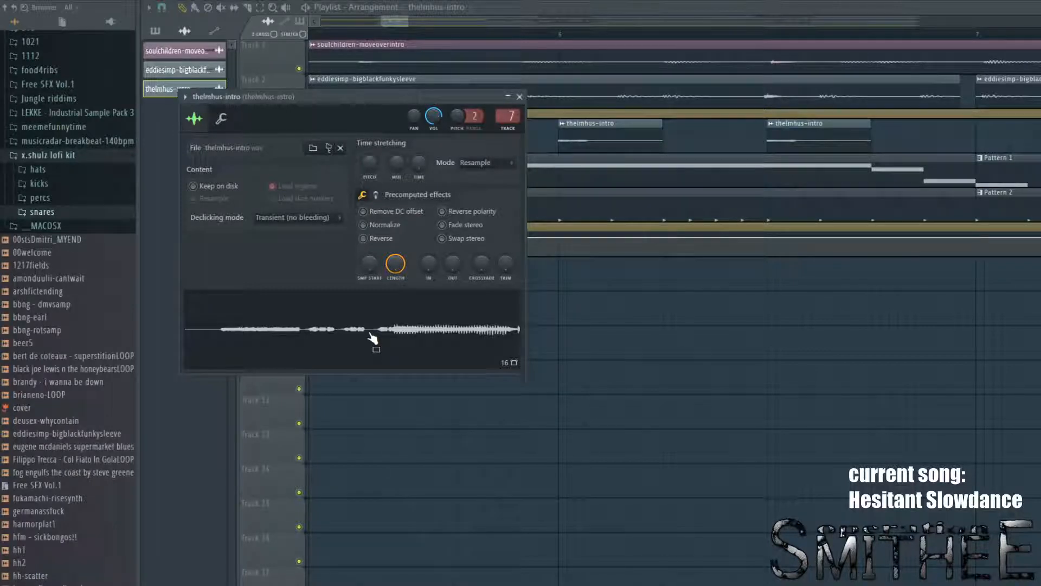
left_click(519, 96)
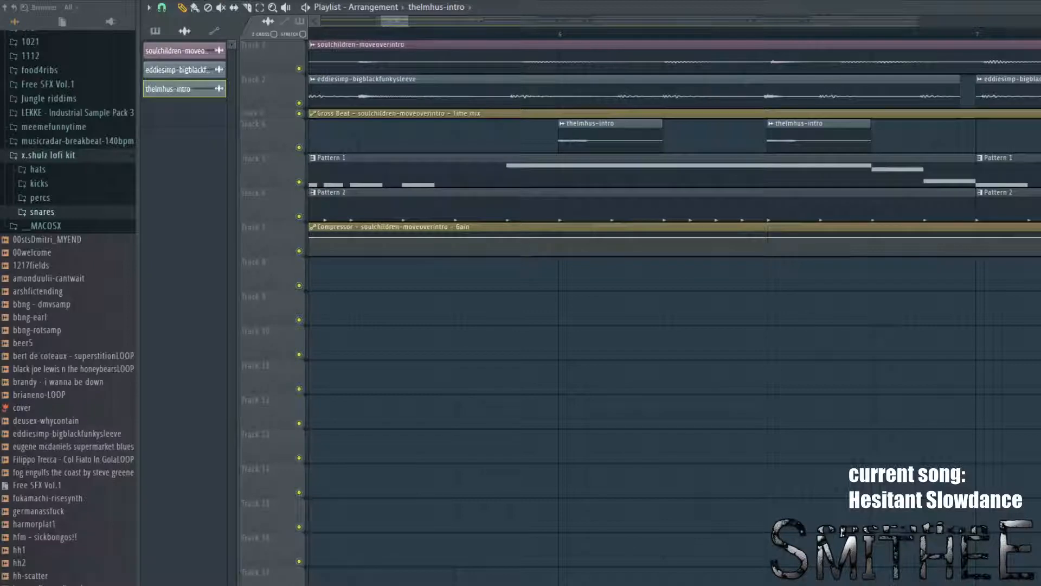
Step: Place the playhead just before bar 6 and mute the tracks holding the Compressor gain automation, Pattern 2 and Pattern 1
scroll(495, 295, "down", 5)
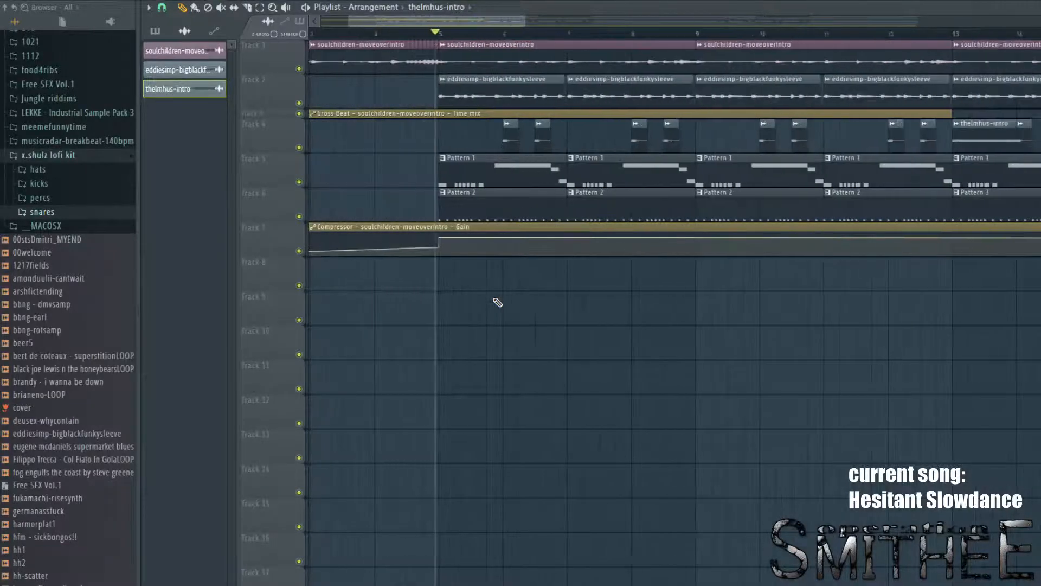
scroll(923, 383, "down", 5)
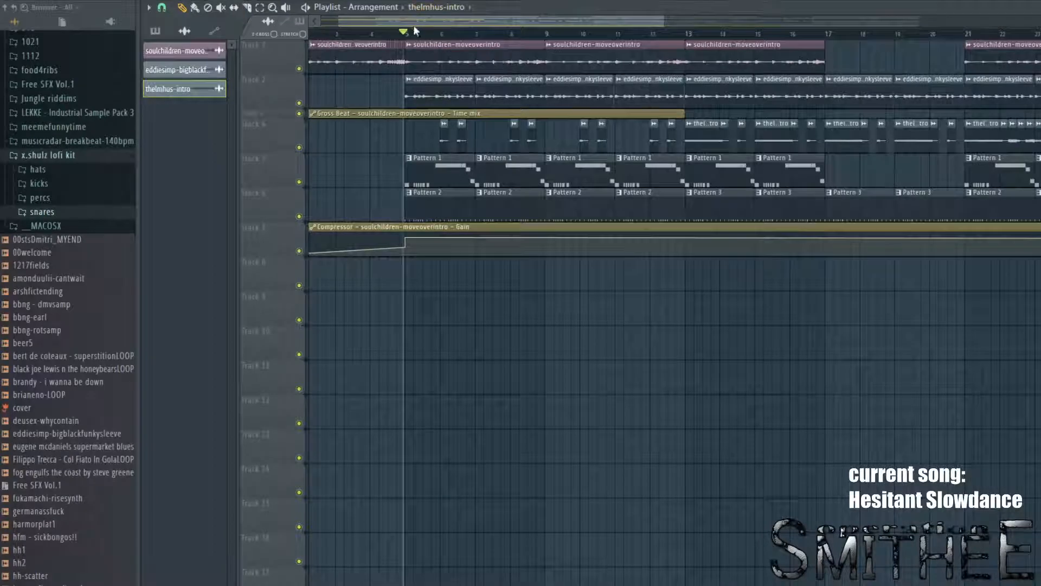
left_click_drag(425, 31, 436, 31)
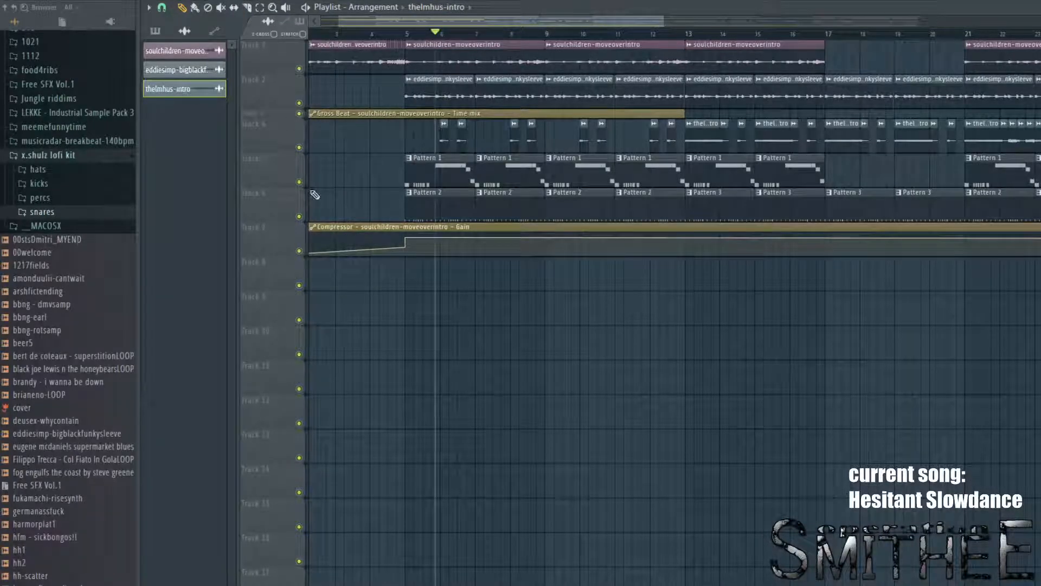
left_click(299, 251)
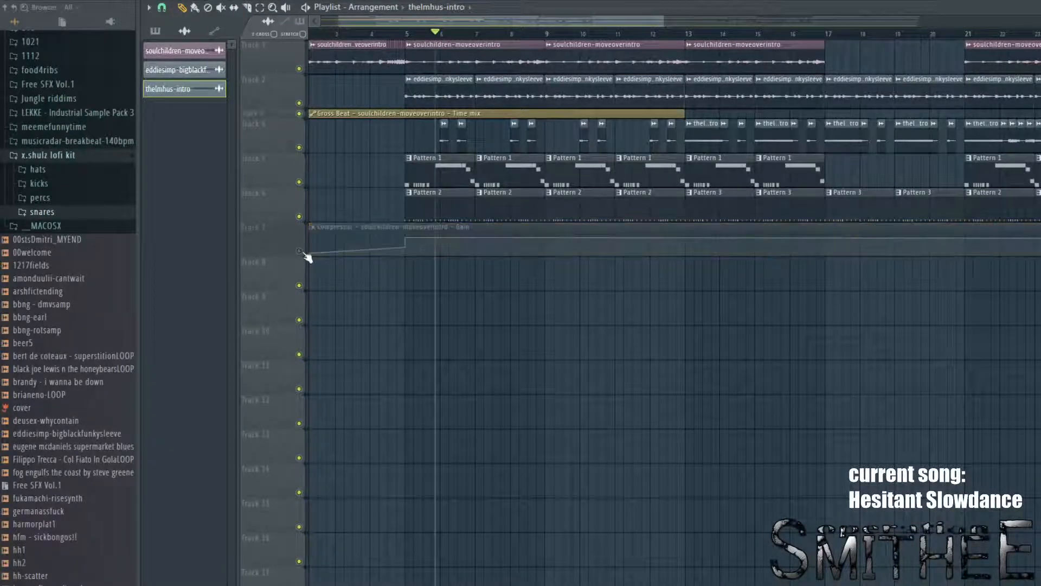
left_click(298, 216)
left_click(299, 182)
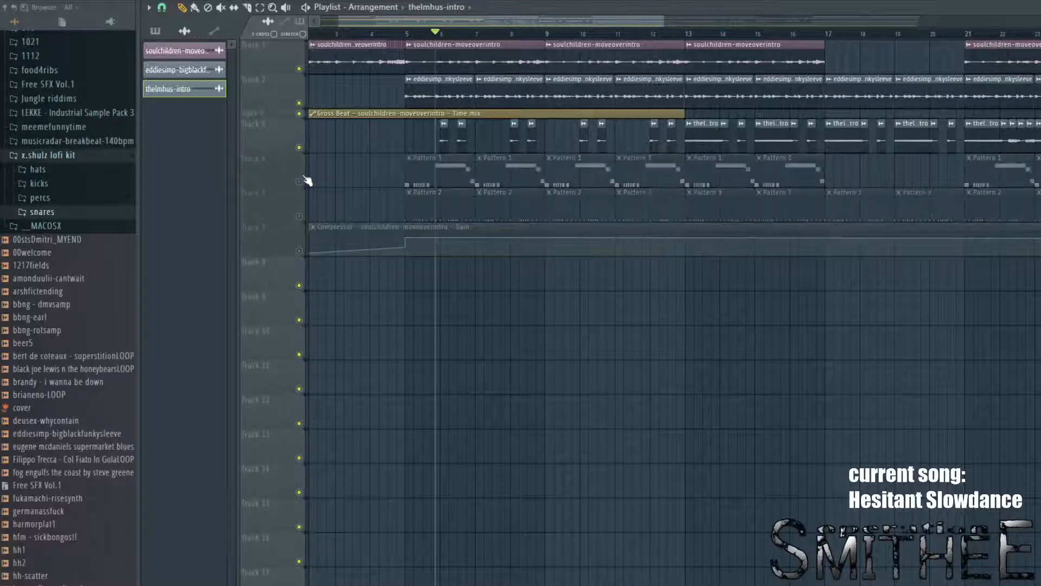
Step: Mute the thelmhus-intro track and audition the arrangement with the eddiesimp-bigblackfunkysleeve track muted and unmuted
left_click(298, 147)
scroll(420, 139, "up", 4)
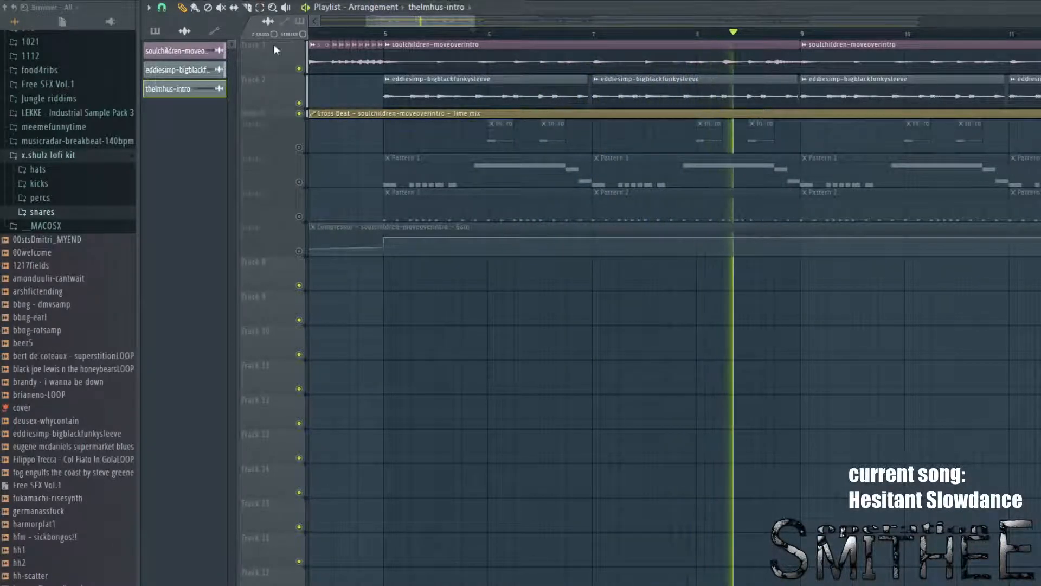
left_click(298, 103)
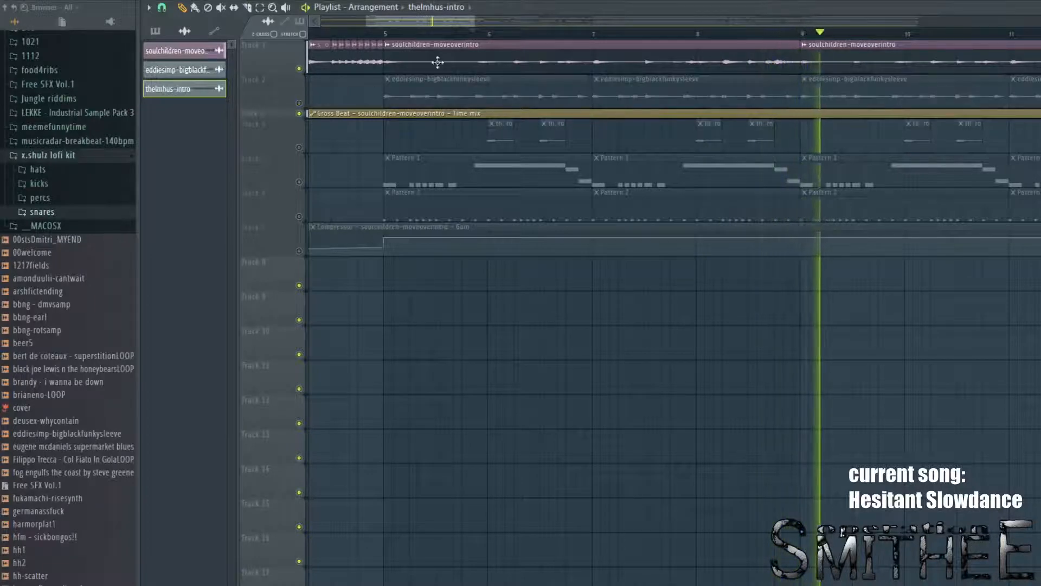
left_click_drag(830, 103, 708, 98)
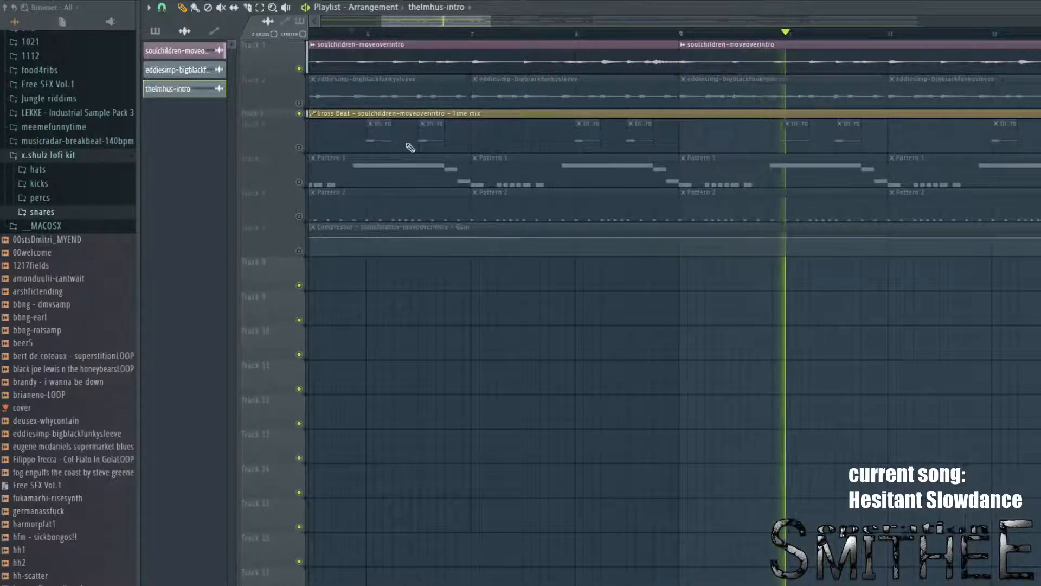
left_click(300, 102)
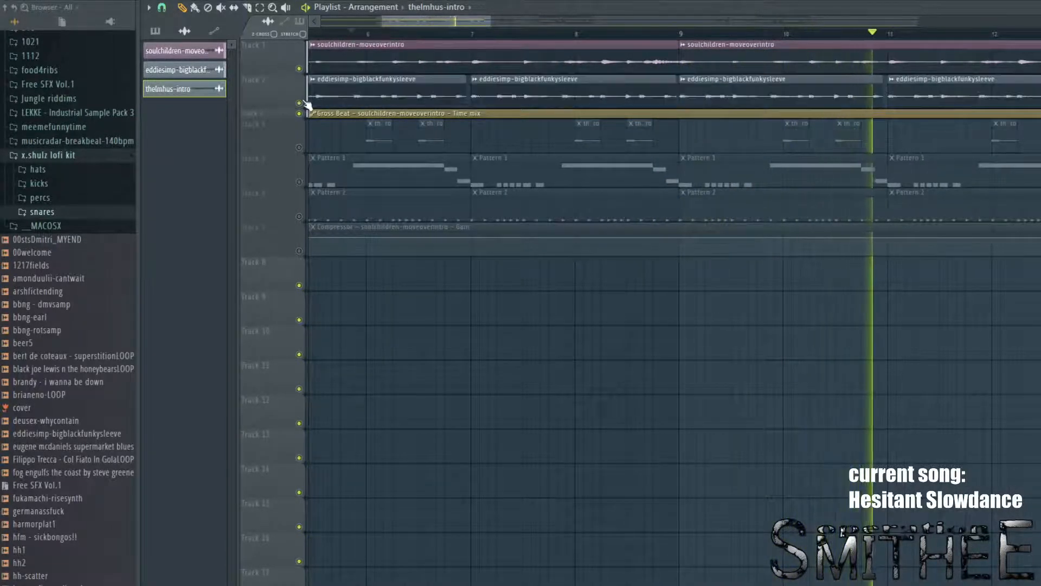
Step: Inspect the Gross Beat effect on the eddiesimp-bigblackfunkysleeve mixer track, then close it
scroll(304, 105, "down", 2)
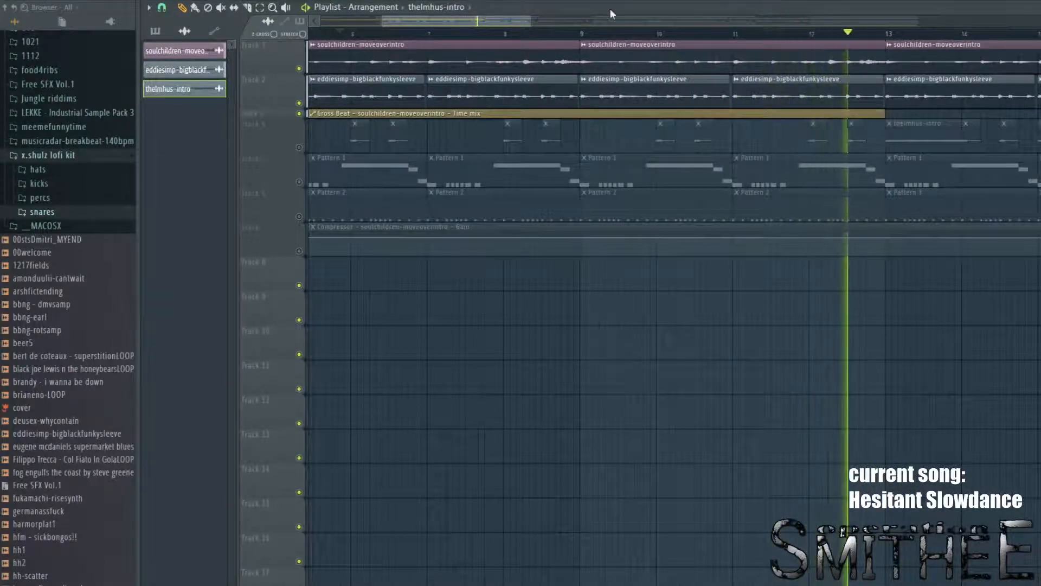
key("F6")
key("F6")
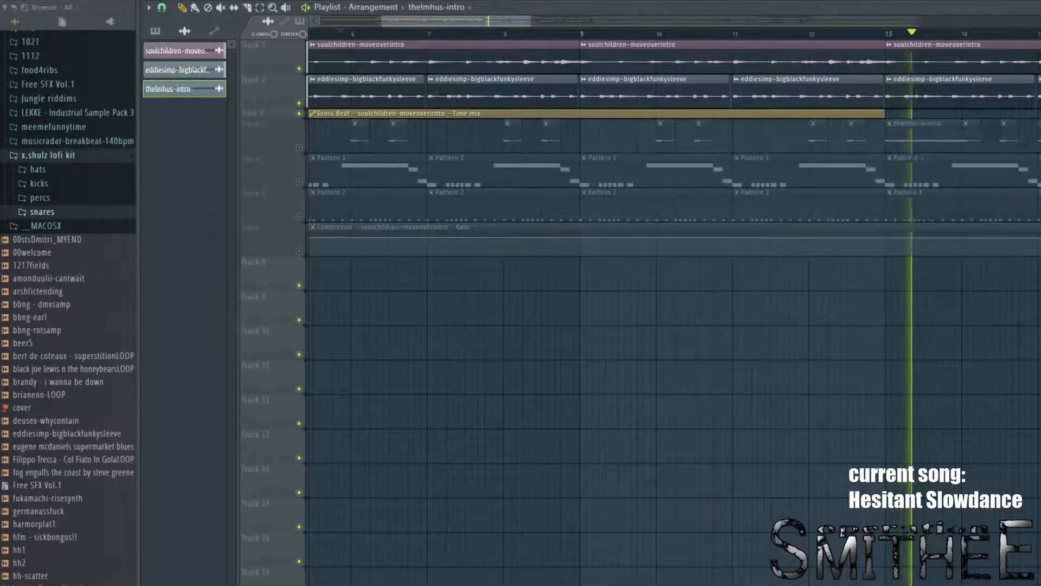
key("F9")
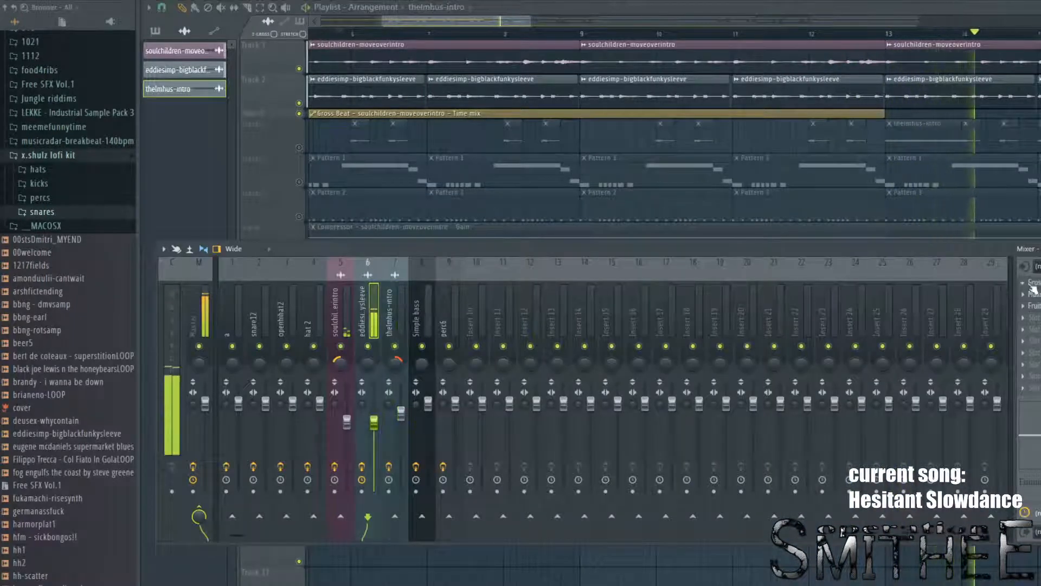
left_click(1032, 285)
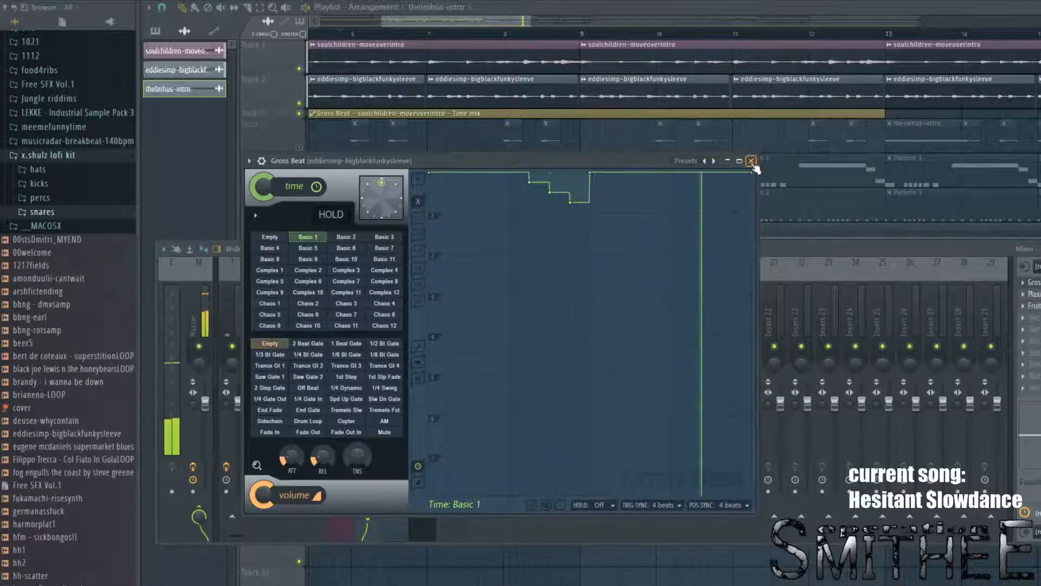
left_click(751, 162)
Step: Unmute the Pattern 2 track and the thelmhus-intro track and listen to them within the arrangement
left_click(304, 203)
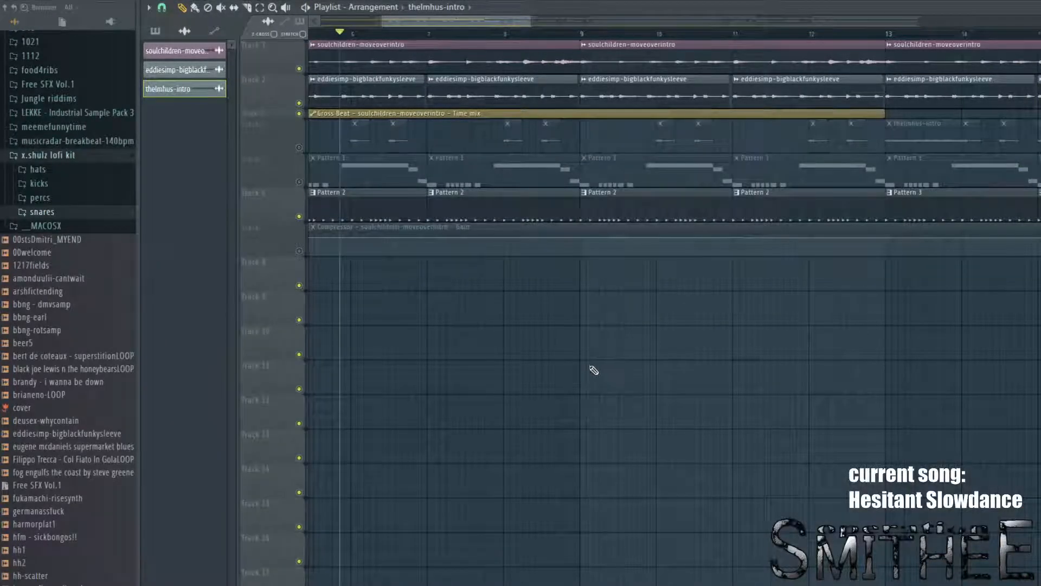
key("space")
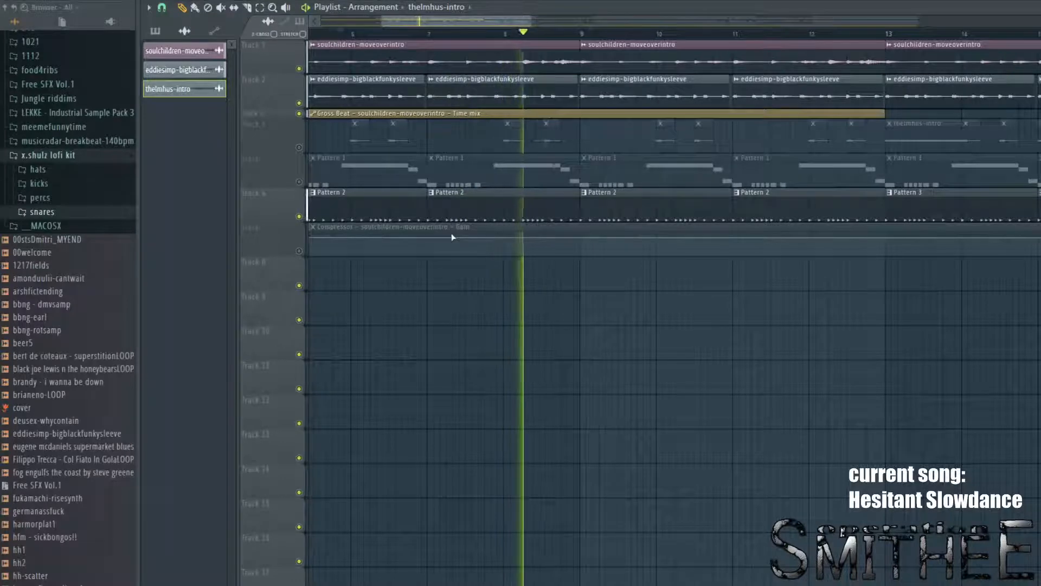
left_click(299, 147)
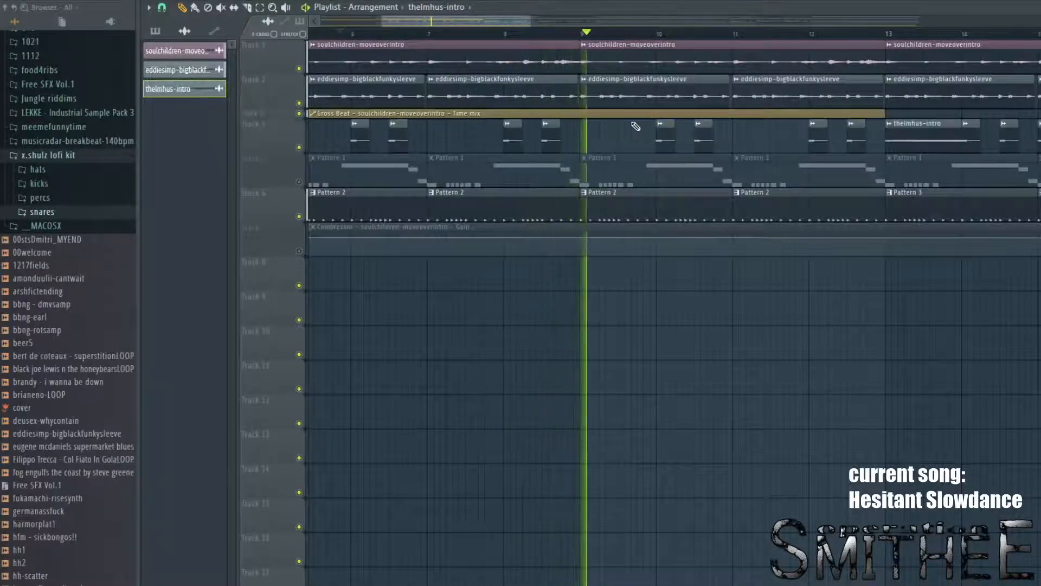
scroll(635, 126, "up", 3)
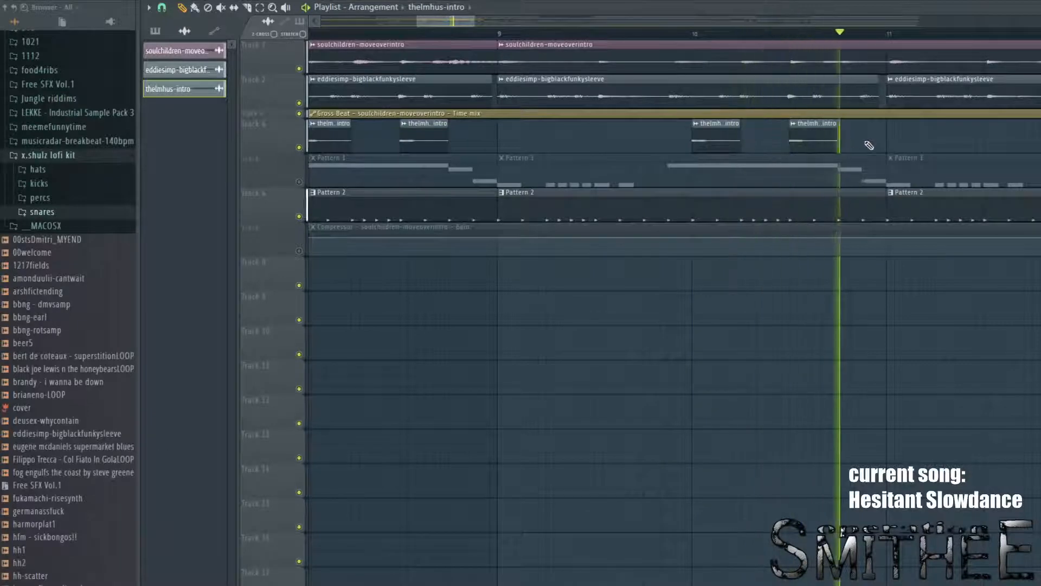
left_click_drag(864, 145, 715, 174)
key("space")
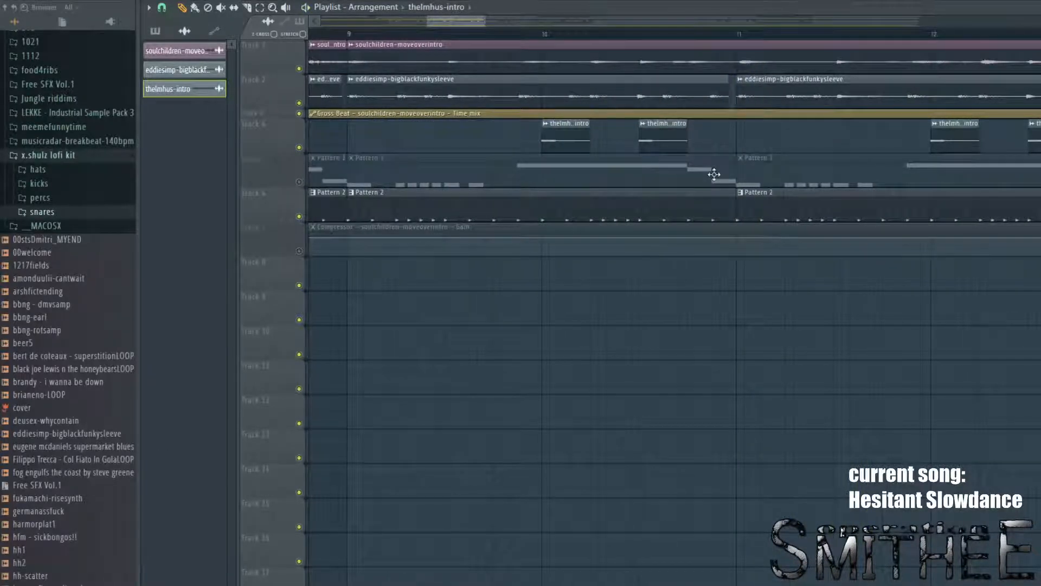
Step: Unmute the Pattern 1 track and the Compressor gain automation track
scroll(713, 174, "down", 5)
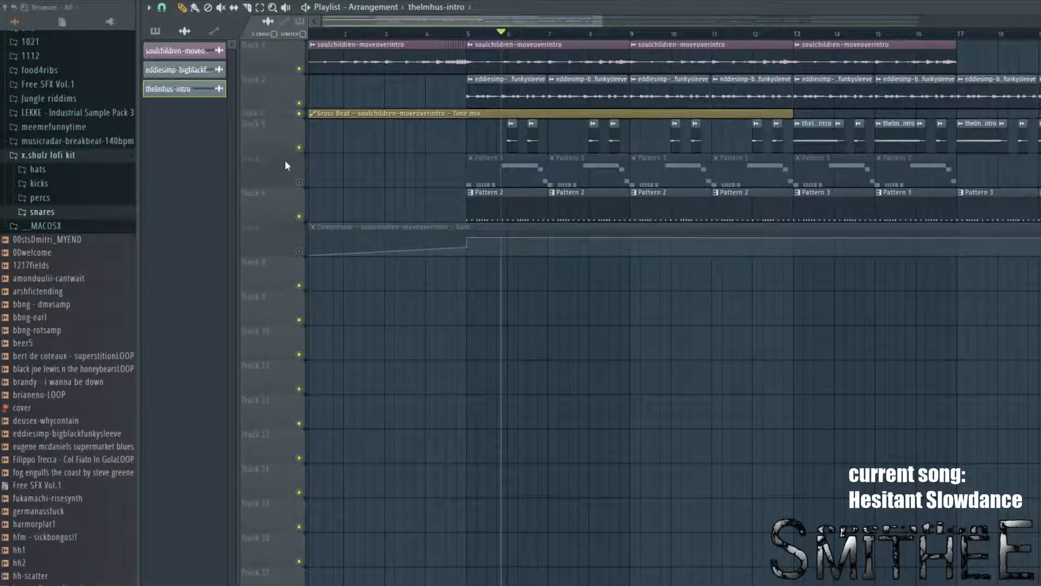
left_click(299, 183)
left_click(299, 251)
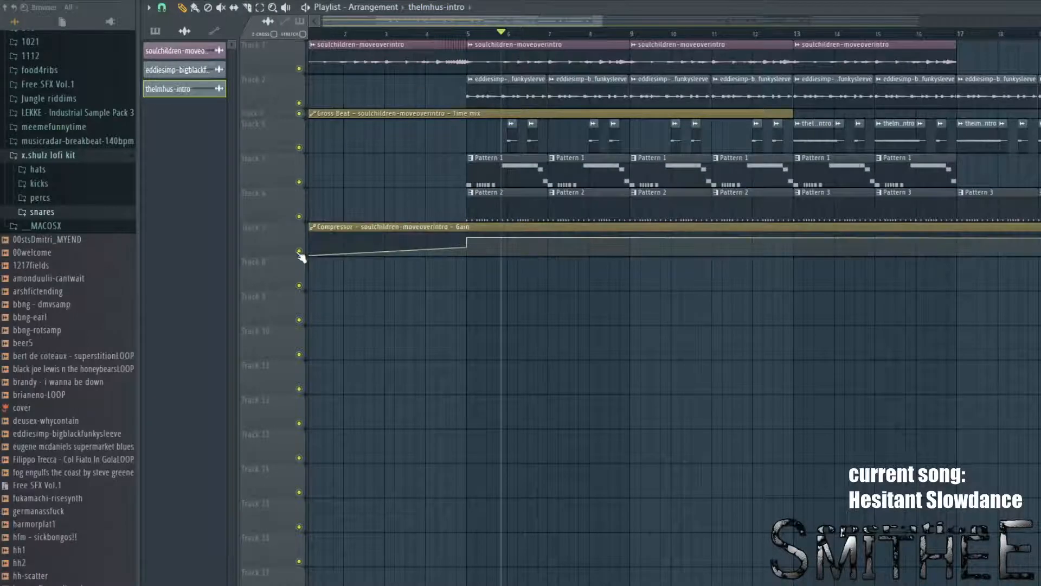
Step: Play the arrangement from just before bar 13 and review the drum steps in the channel rack
scroll(755, 298, "right", 4)
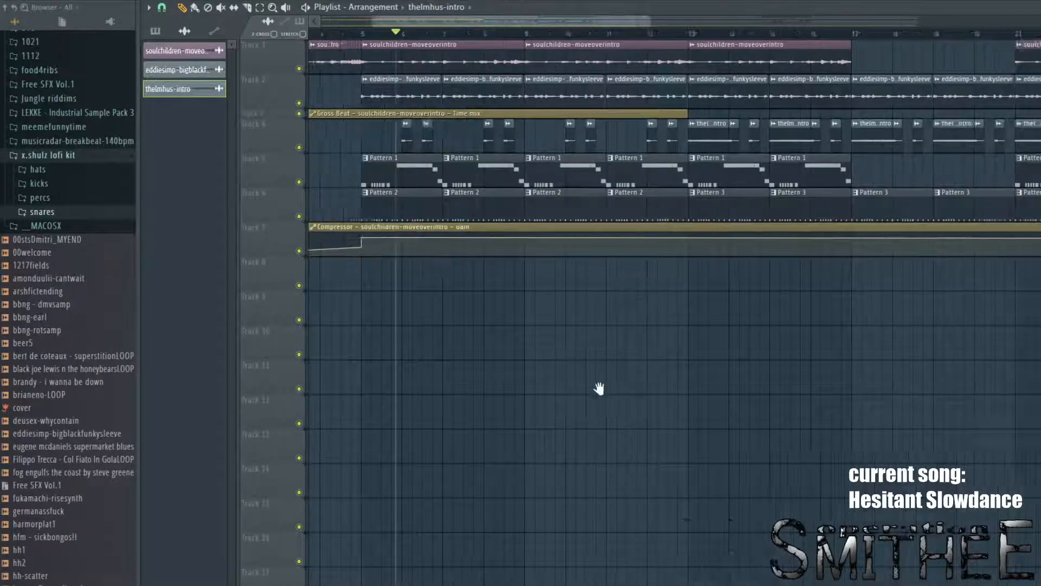
left_click(478, 34)
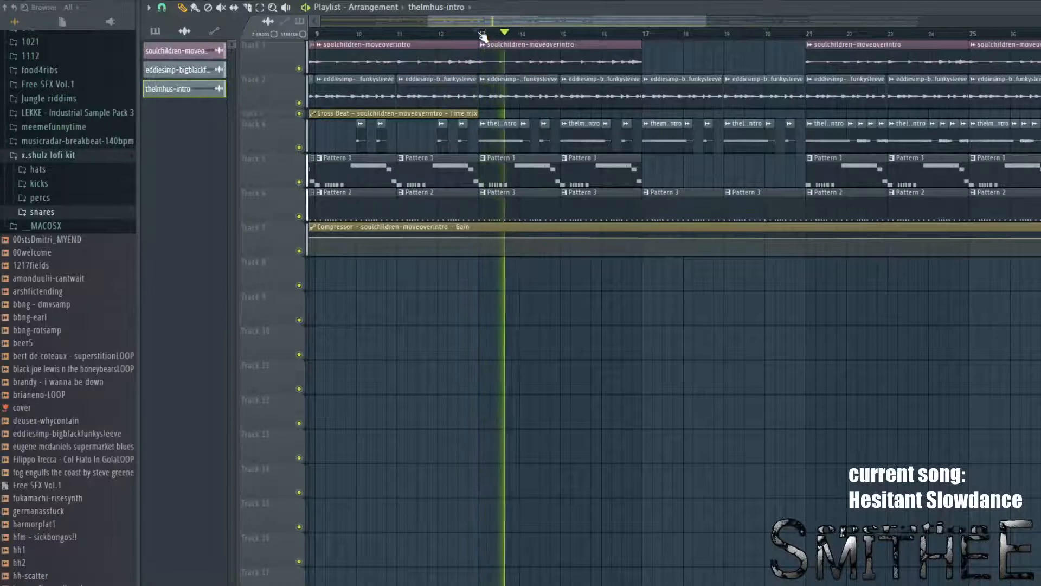
key("space")
key("F6")
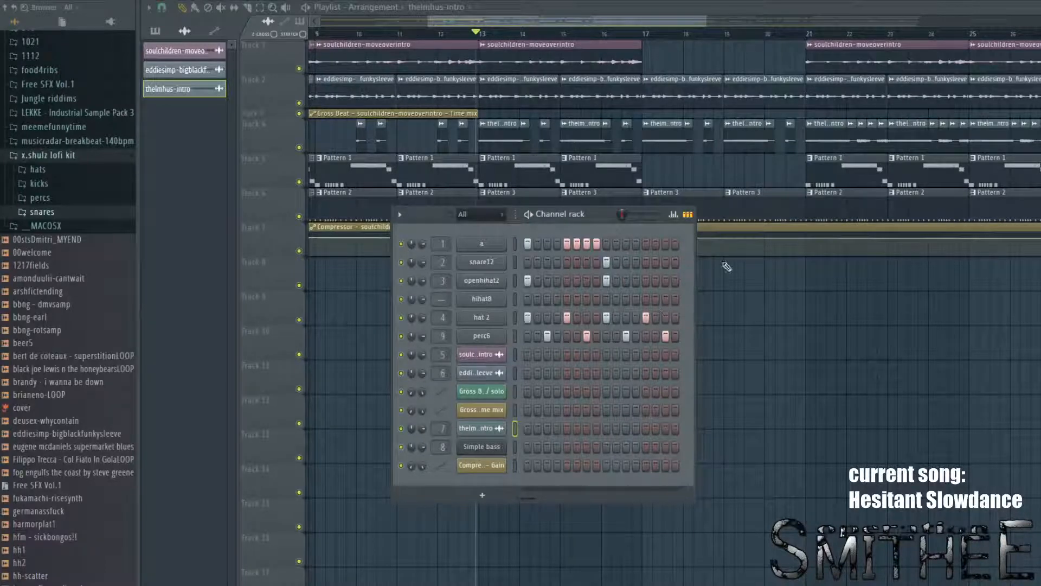
key("F6")
key("space")
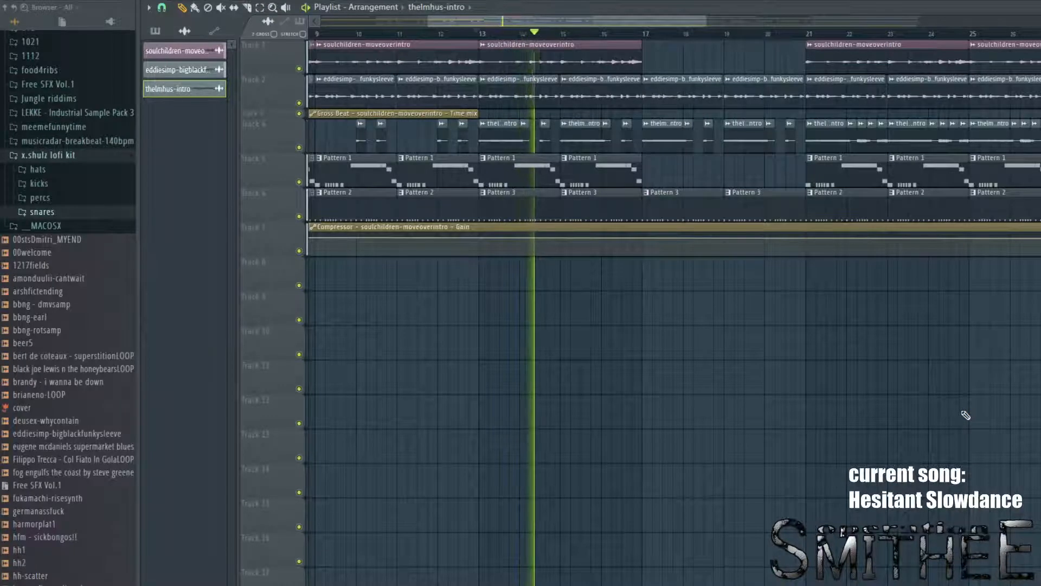
key("space")
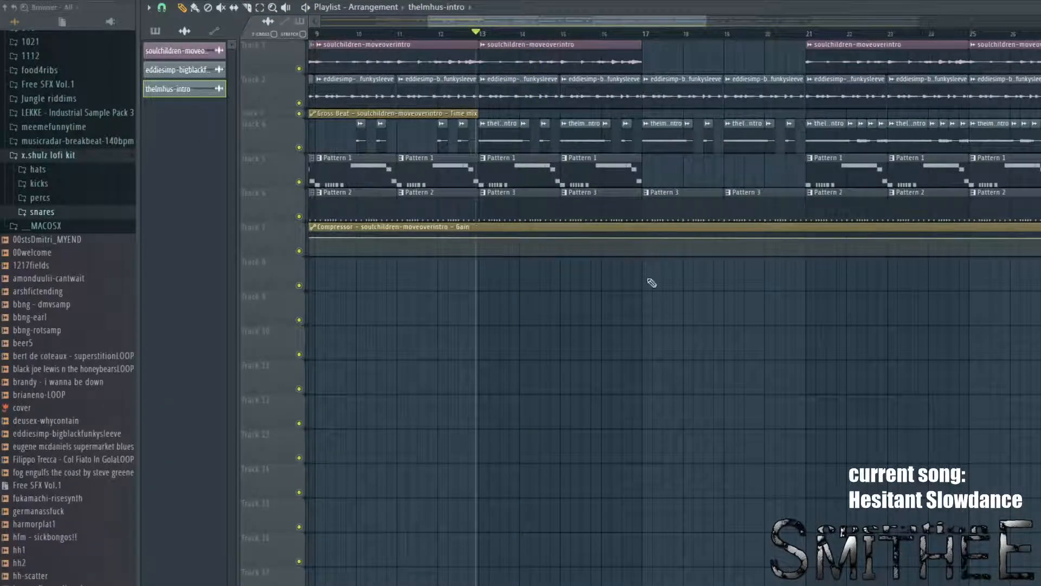
key("F6")
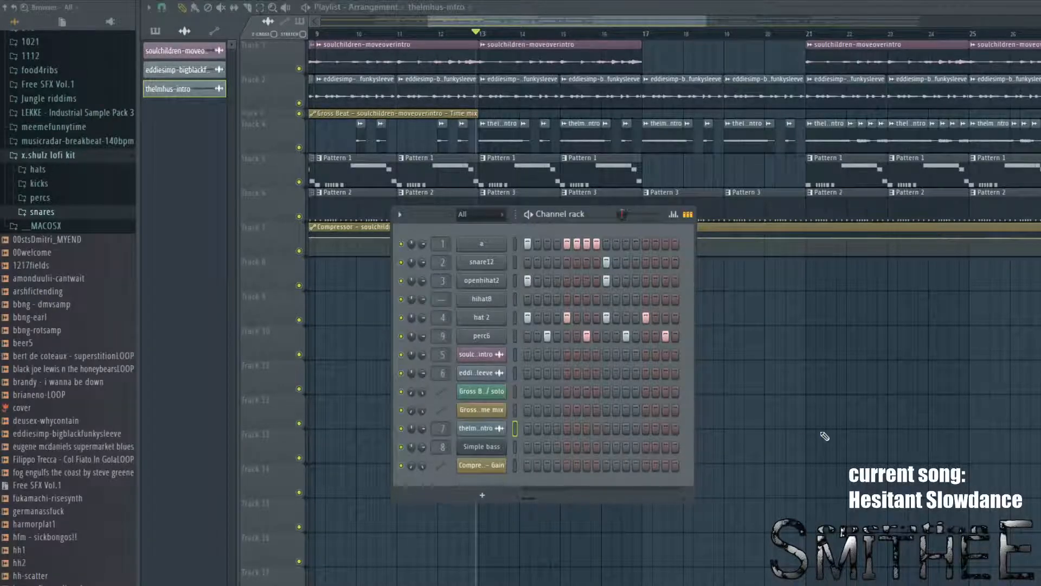
key("F6")
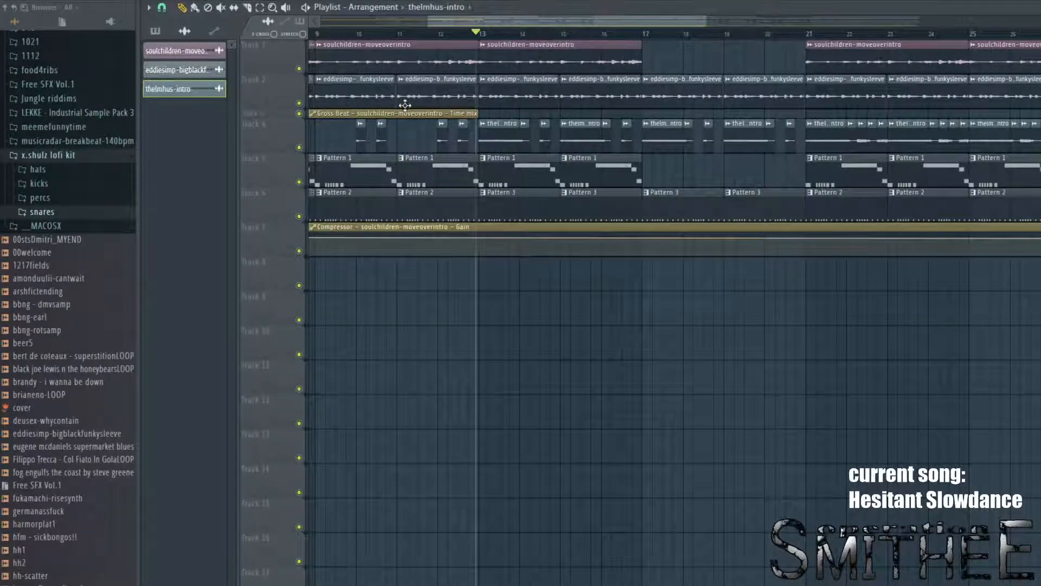
Step: Play the arrangement from just before bar 17 through the section after bar 21 and look over the full song layout
left_click(632, 31)
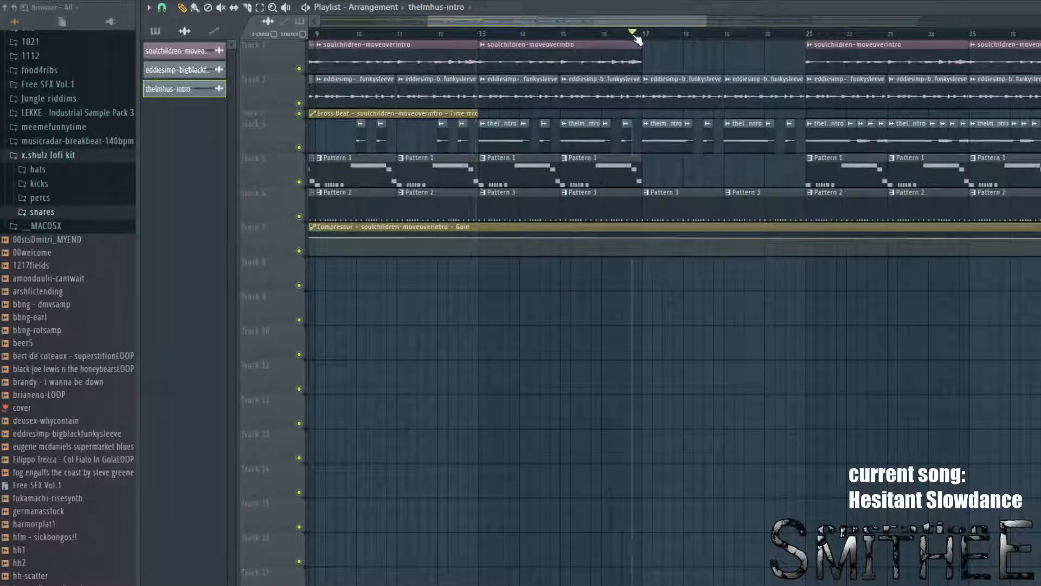
key("space")
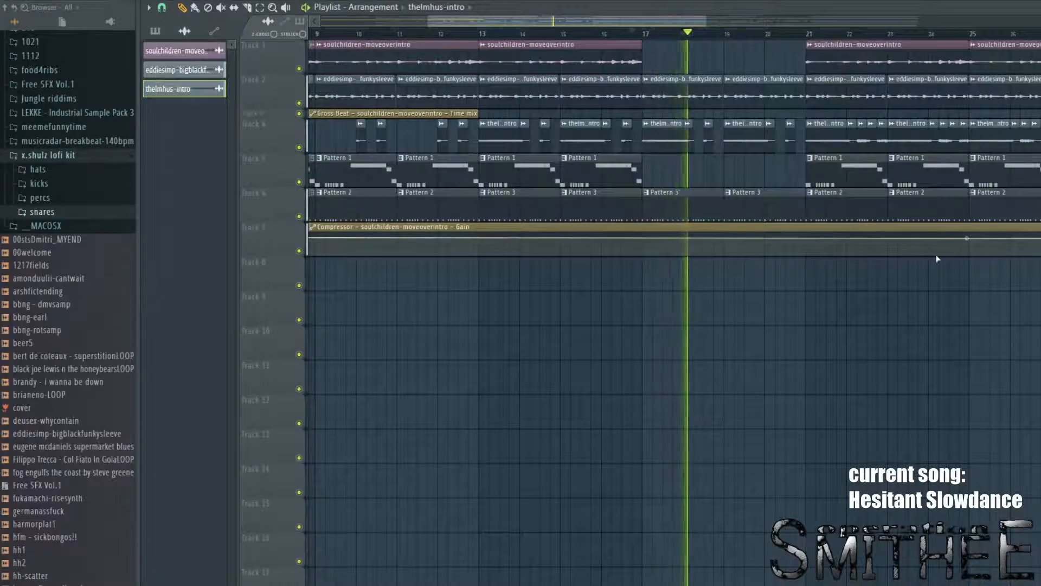
scroll(632, 409, "down", 5)
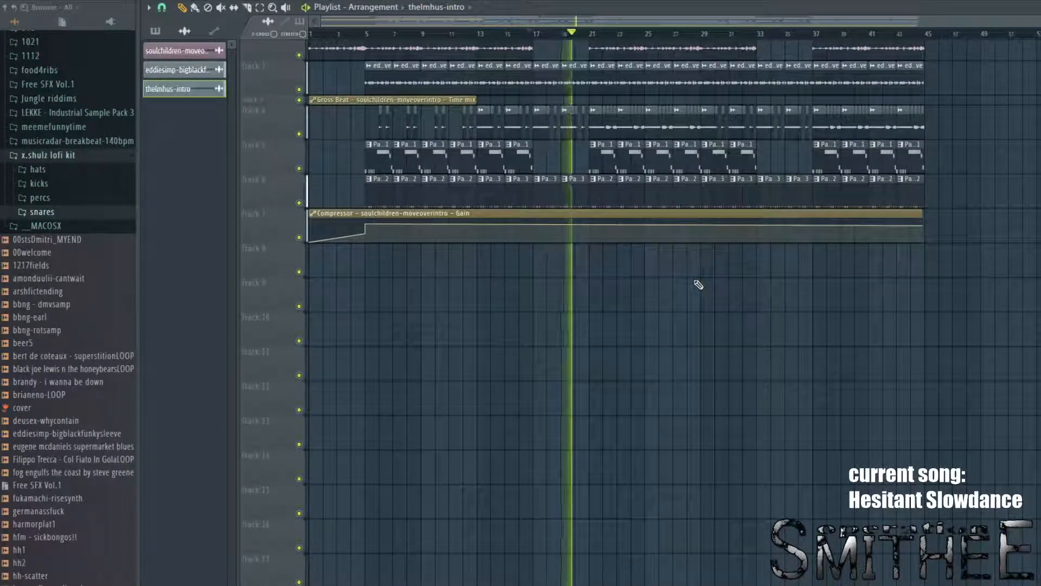
scroll(569, 132, "up", 4)
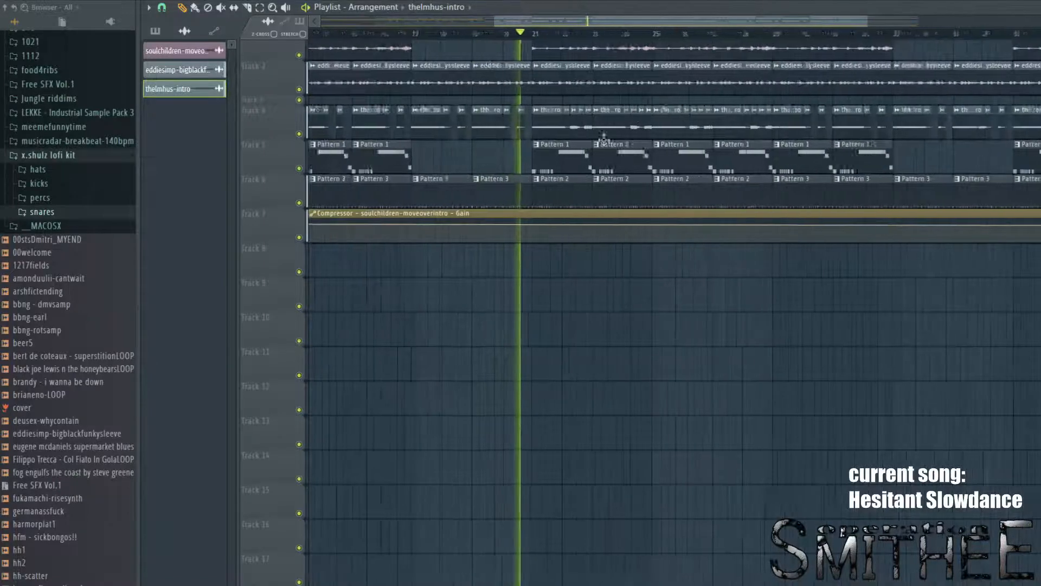
scroll(569, 132, "up", 3)
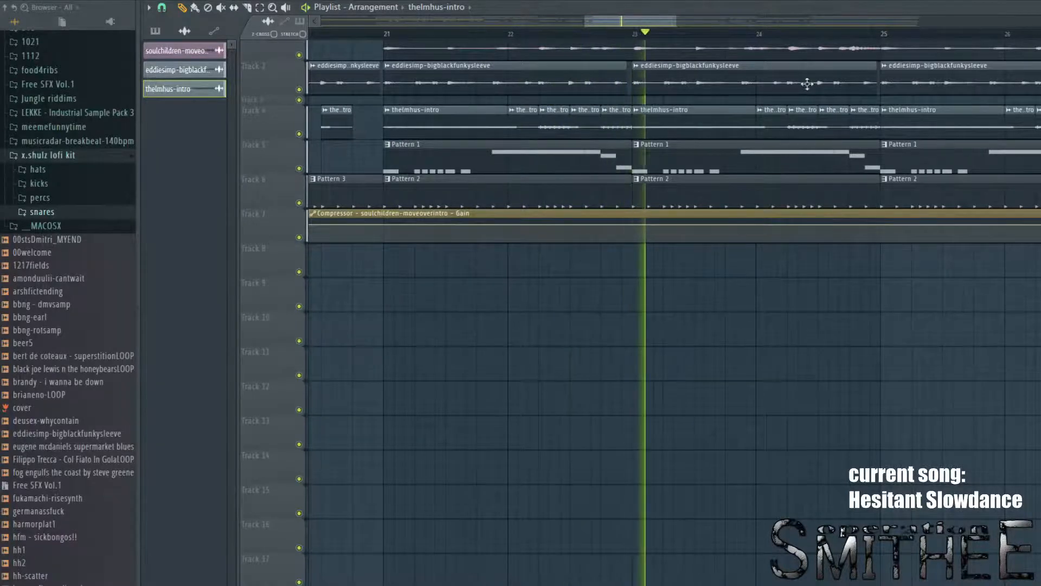
left_click_drag(806, 86, 652, 154)
scroll(653, 153, "down", 6)
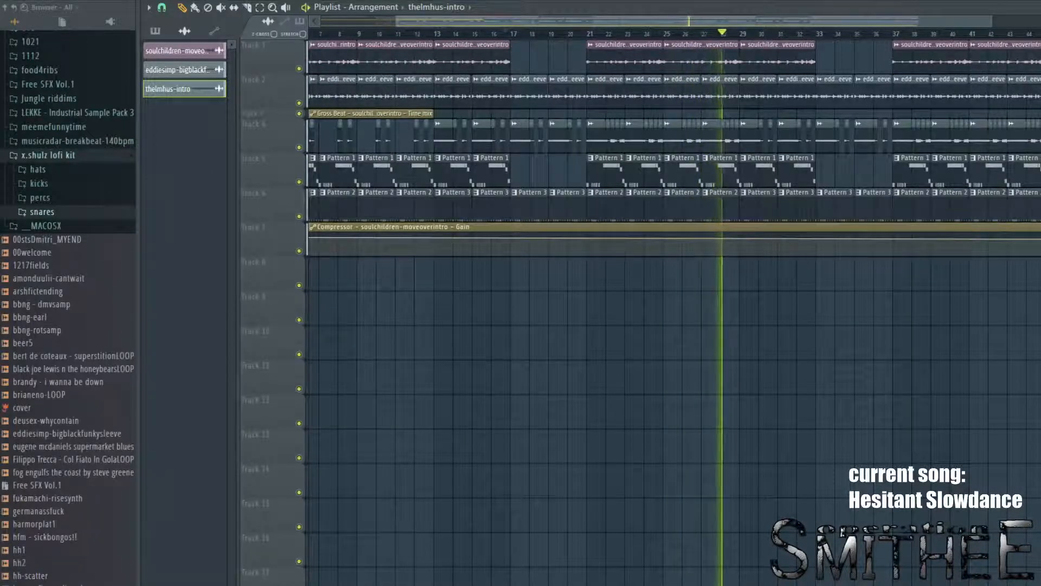
key("space")
scroll(590, 106, "down", 2)
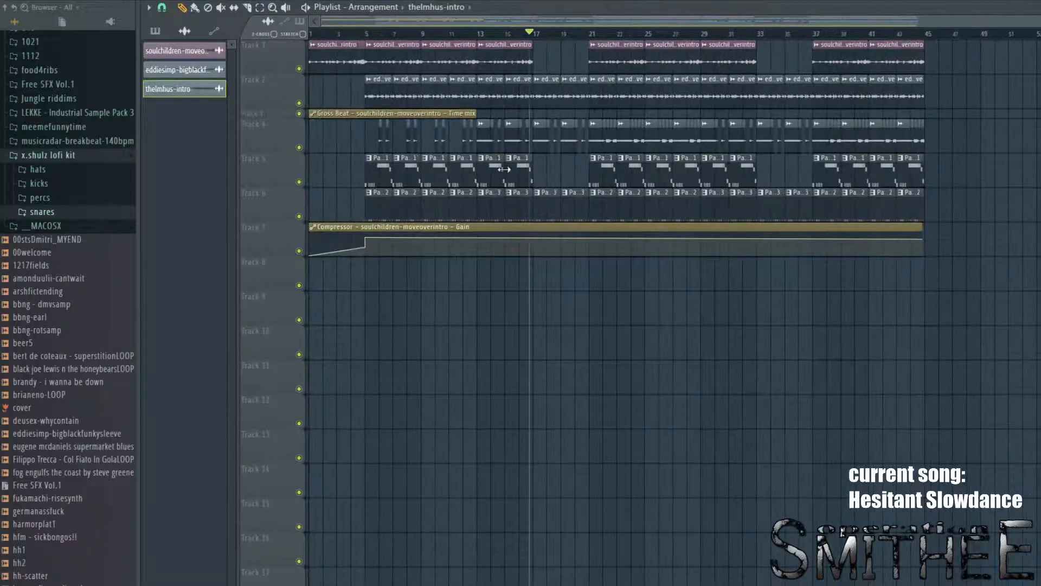
left_click_drag(412, 34, 305, 74)
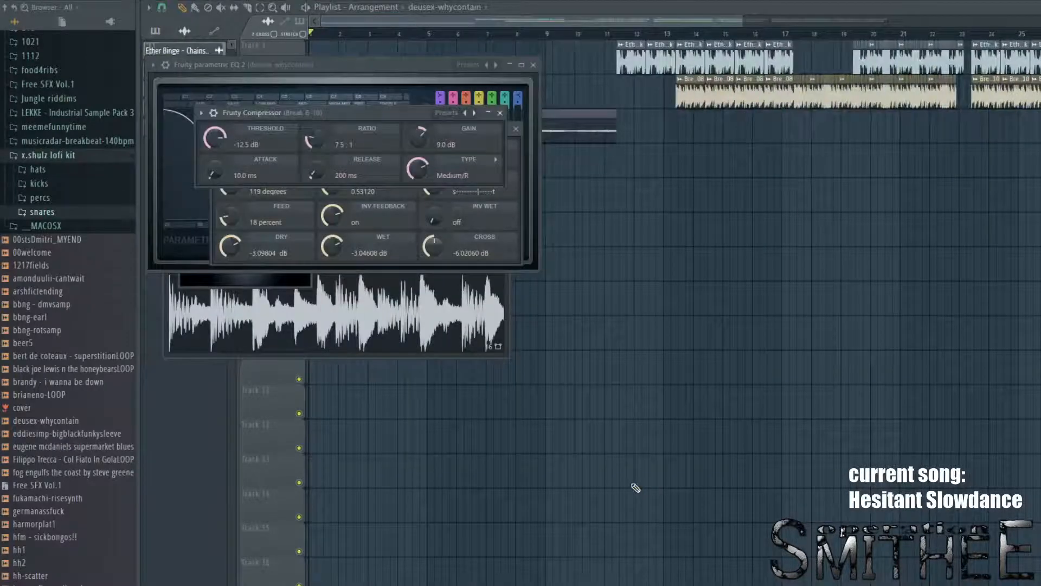
Step: Clear the plugin windows from view and examine the clip layout of the deusex-whycontain arrangement
right_click(709, 373)
scroll(709, 373, "down", 5)
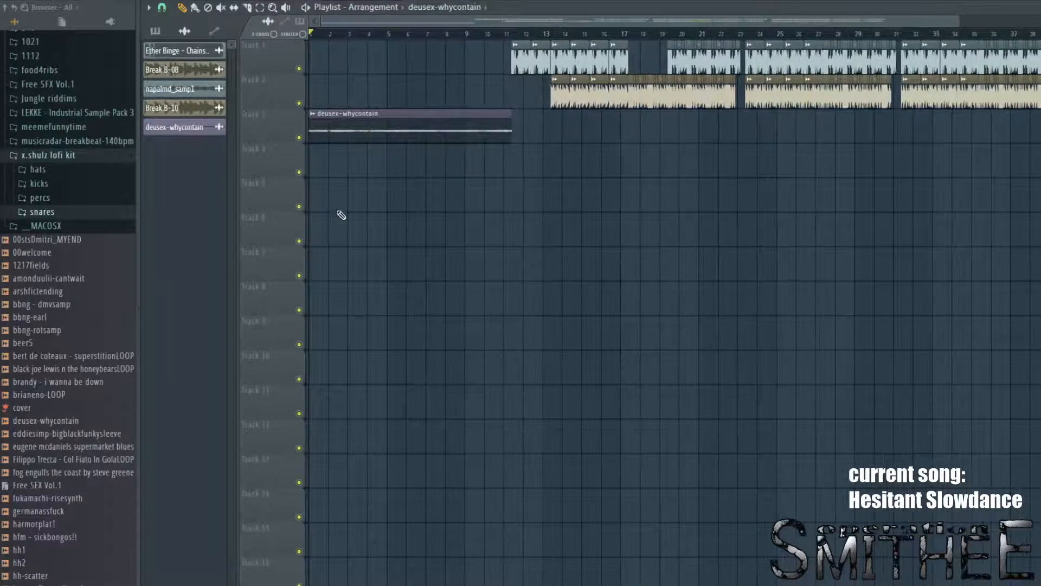
scroll(341, 215, "up", 6)
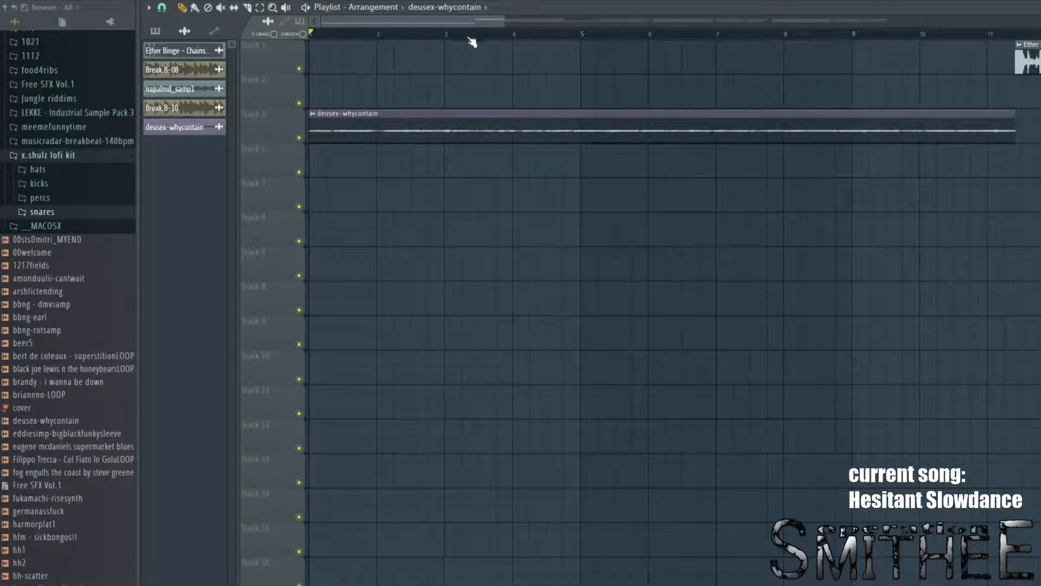
scroll(469, 93, "down", 4)
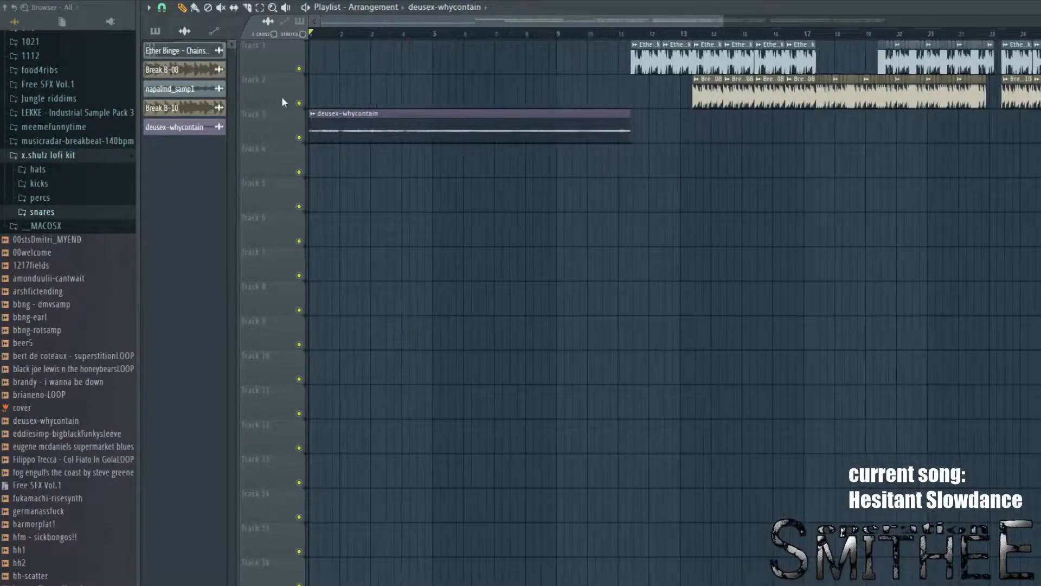
scroll(281, 97, "up", 6)
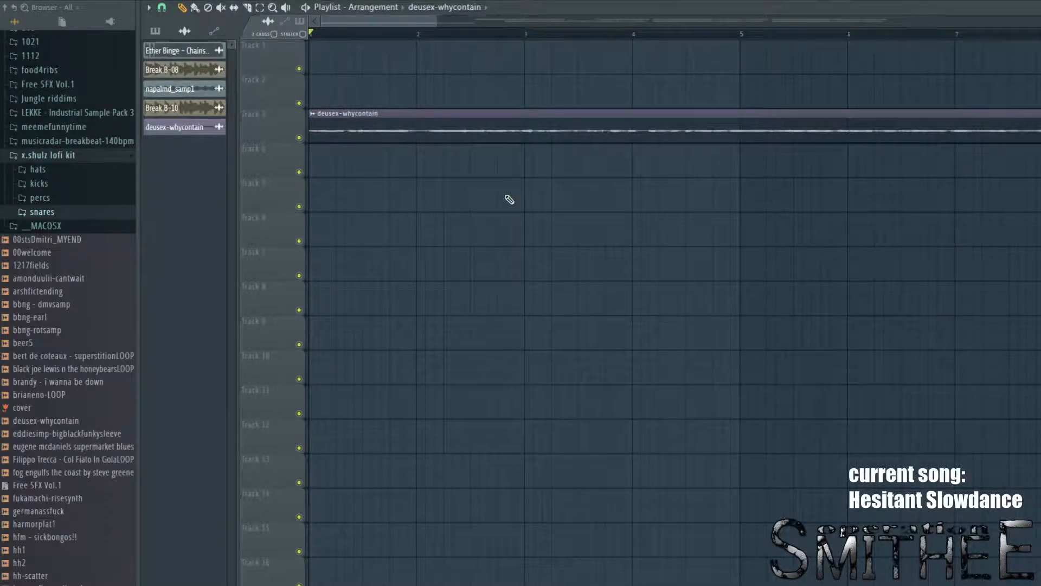
scroll(509, 200, "down", 6)
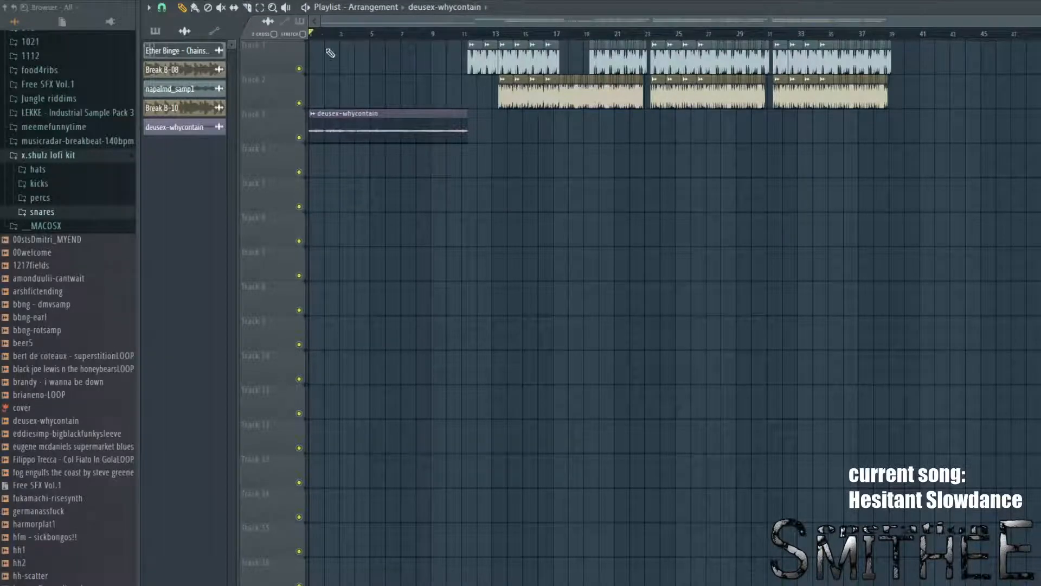
Step: Play the deusex-whycontain intro clip from near bar 1, and play it again from about bar 8
mouse_move(324, 34)
left_mouse_down()
mouse_move(432, 26)
mouse_move(273, 64)
mouse_move(425, 86)
mouse_move(284, 102)
mouse_move(488, 116)
mouse_move(349, 158)
mouse_move(400, 160)
mouse_move(321, 196)
left_mouse_up()
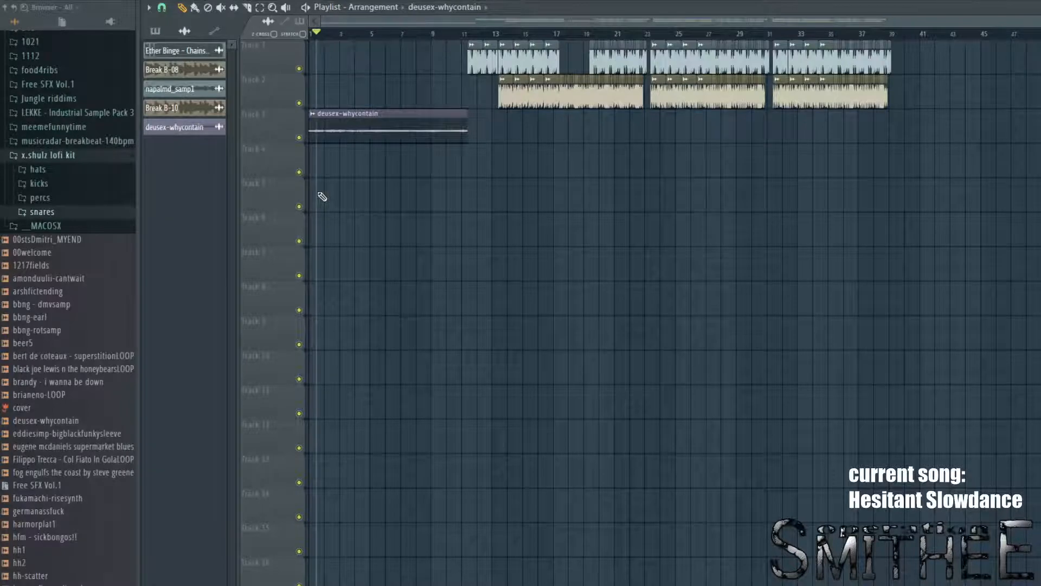
key("space")
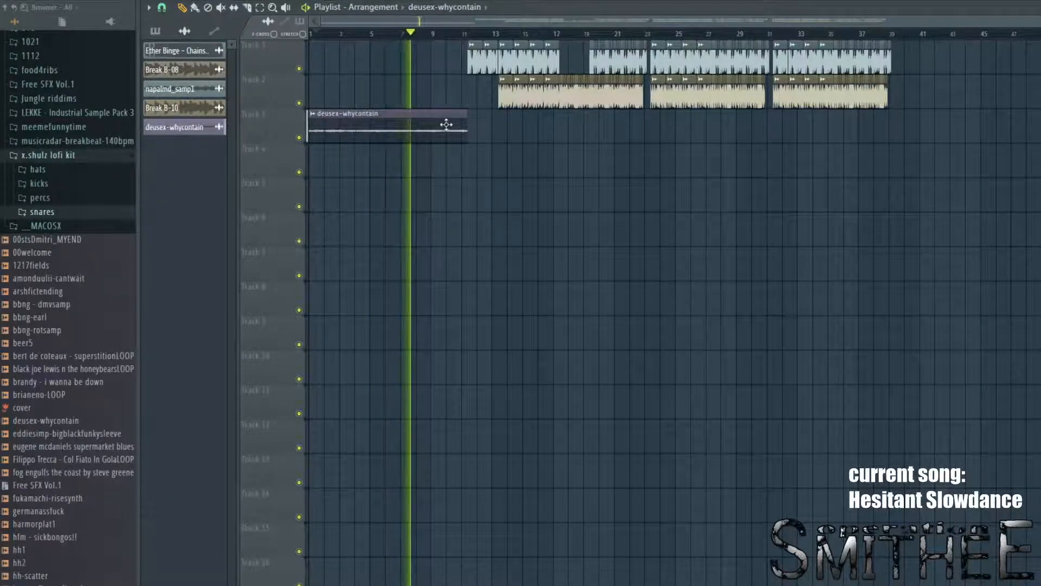
key("space")
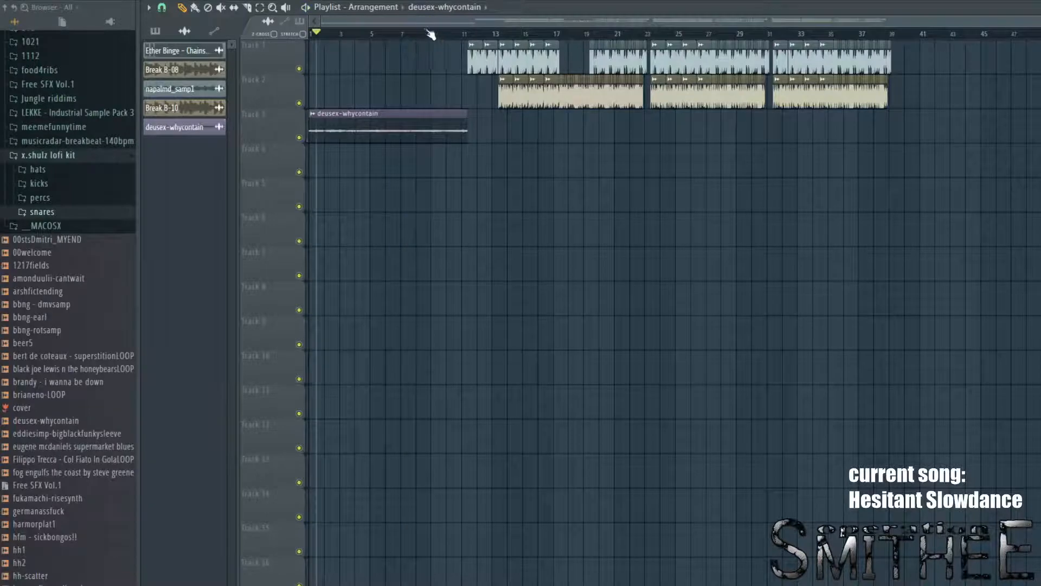
left_click(418, 36)
mouse_move(418, 35)
left_mouse_down()
mouse_move(424, 43)
mouse_move(248, 96)
mouse_move(425, 78)
mouse_move(405, 86)
mouse_move(421, 96)
left_mouse_up()
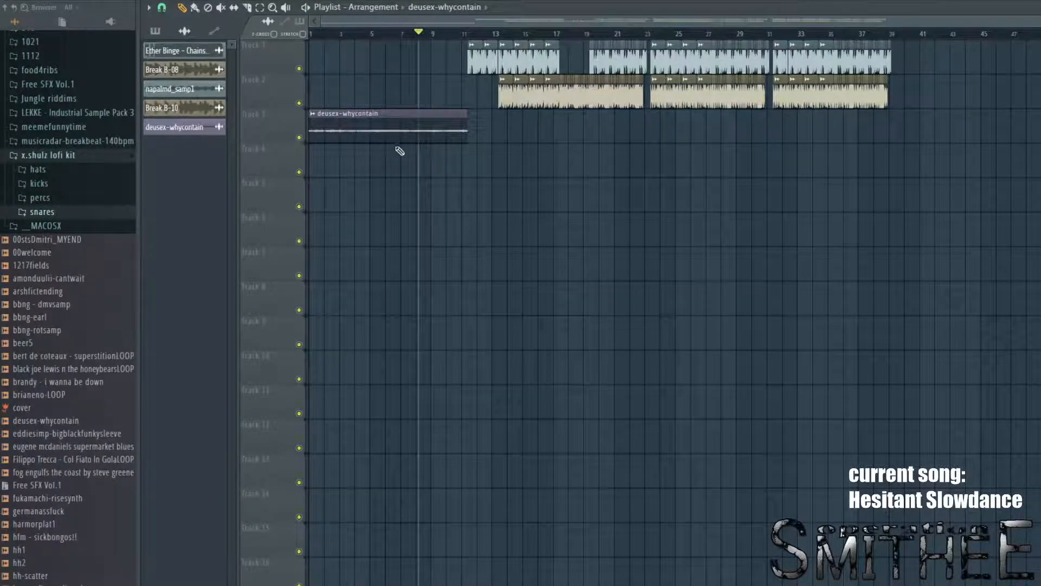
key("space")
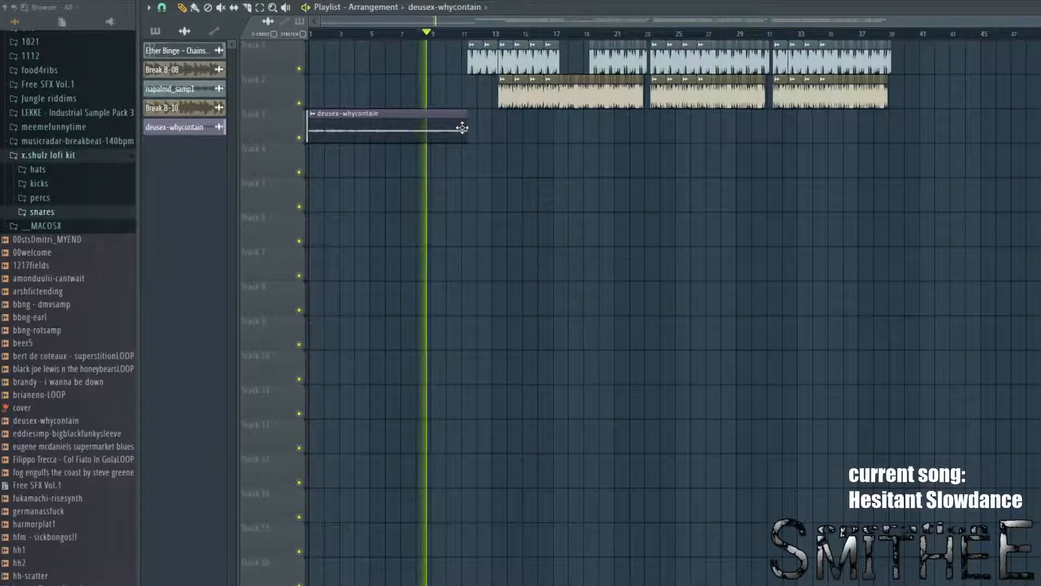
key("space")
Step: Play the arrangement from the first Ether Binge clip after bar 11 through the Break B-08 entry until past bar 17
left_click(467, 34)
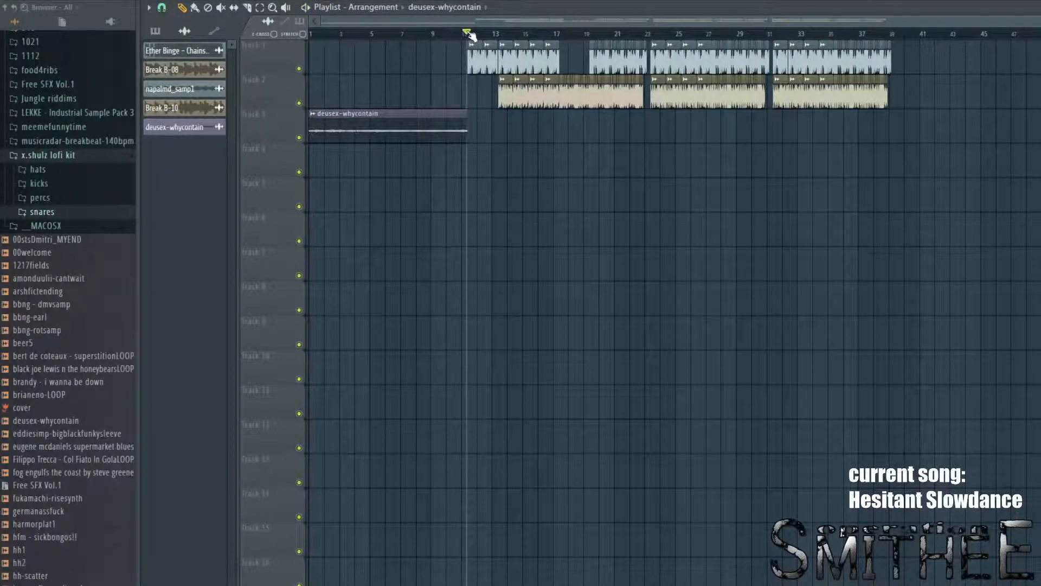
key("space")
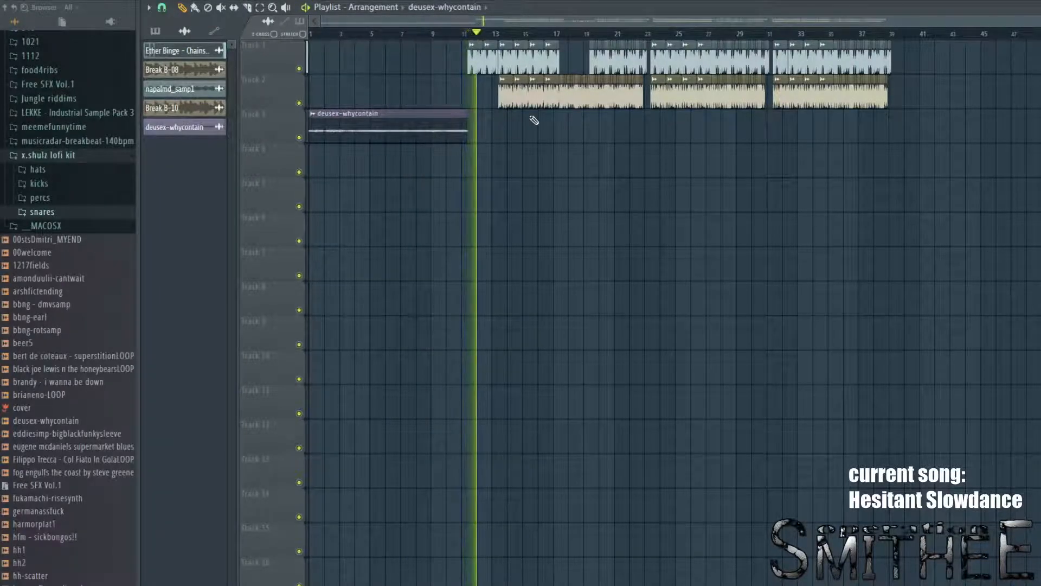
scroll(526, 105, "up", 3)
scroll(526, 104, "up", 1)
scroll(379, 72, "up", 6)
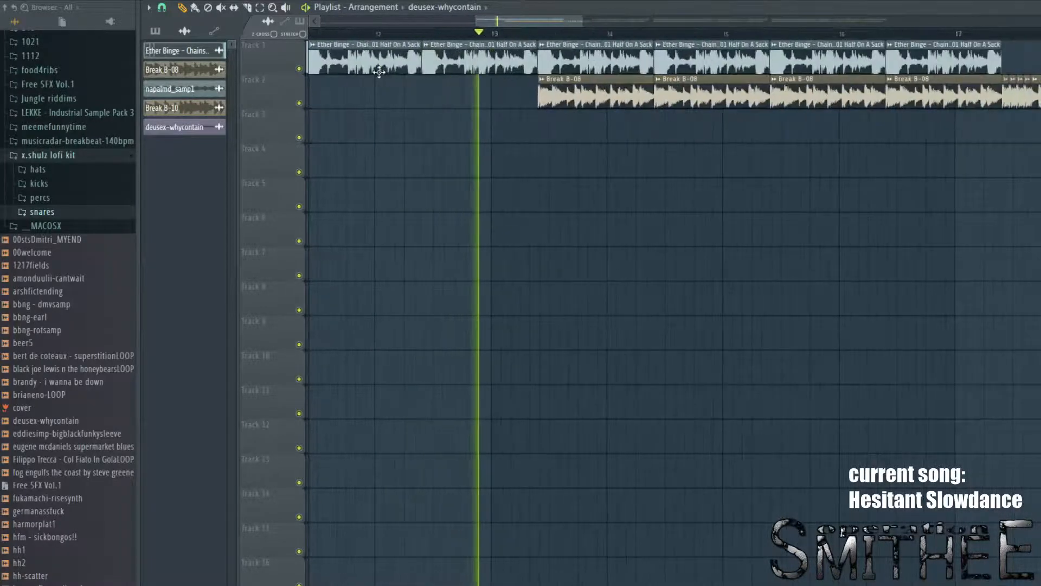
scroll(379, 72, "down", 2)
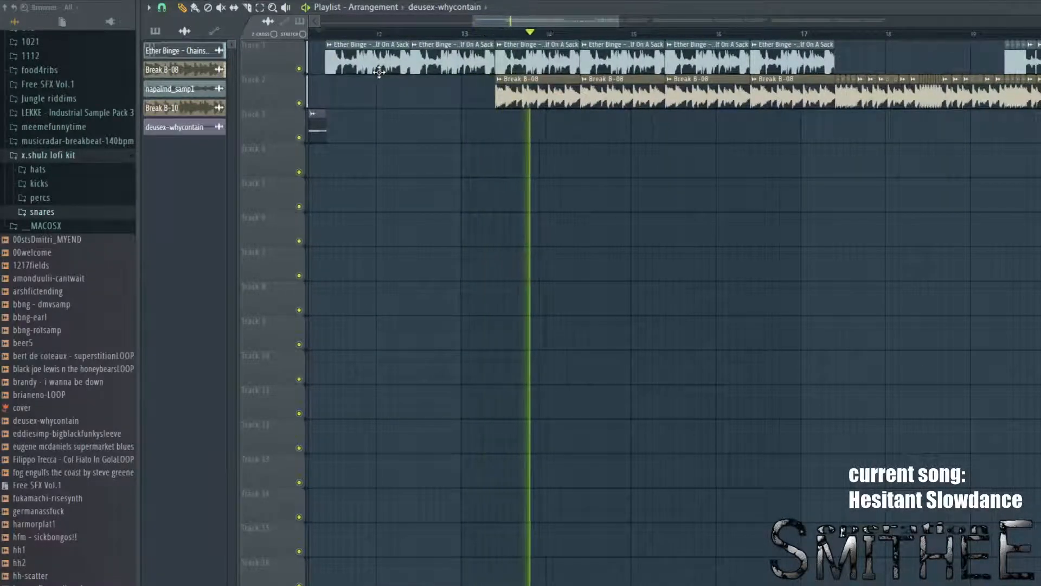
left_click_drag(388, 82, 381, 115)
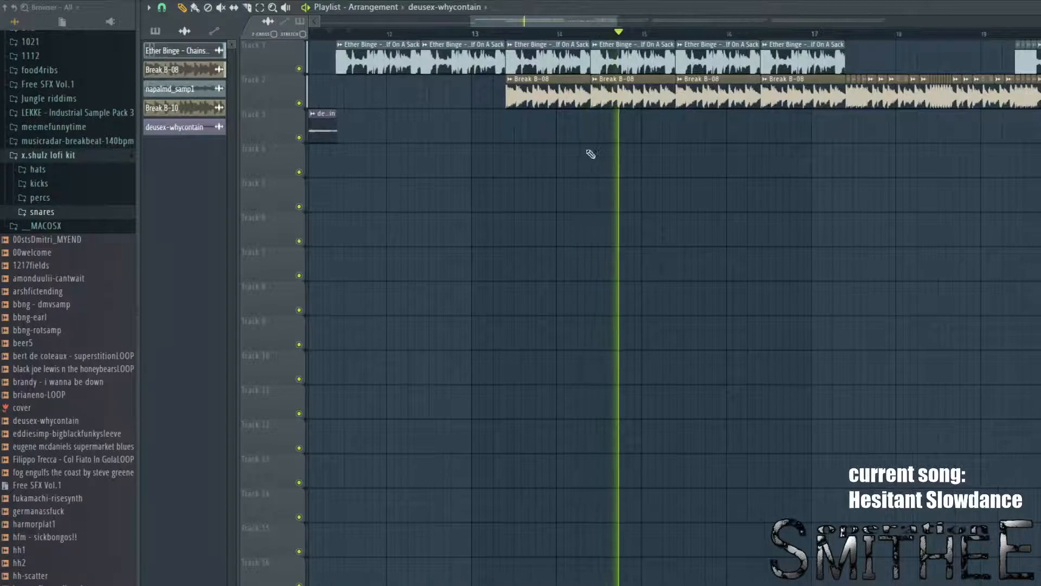
left_click_drag(627, 168, 562, 180)
left_click_drag(646, 177, 602, 193)
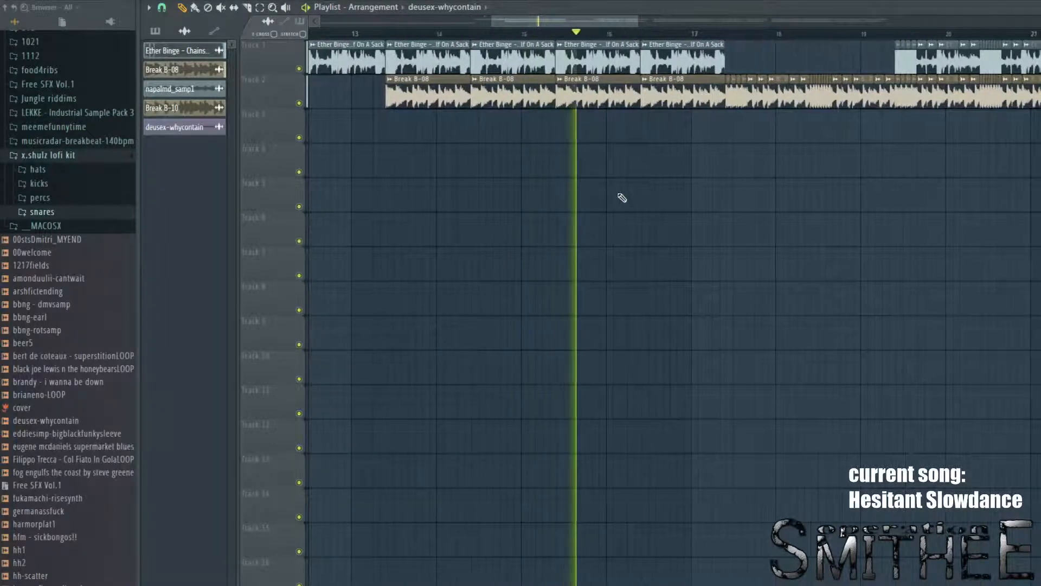
scroll(622, 196, "down", 2)
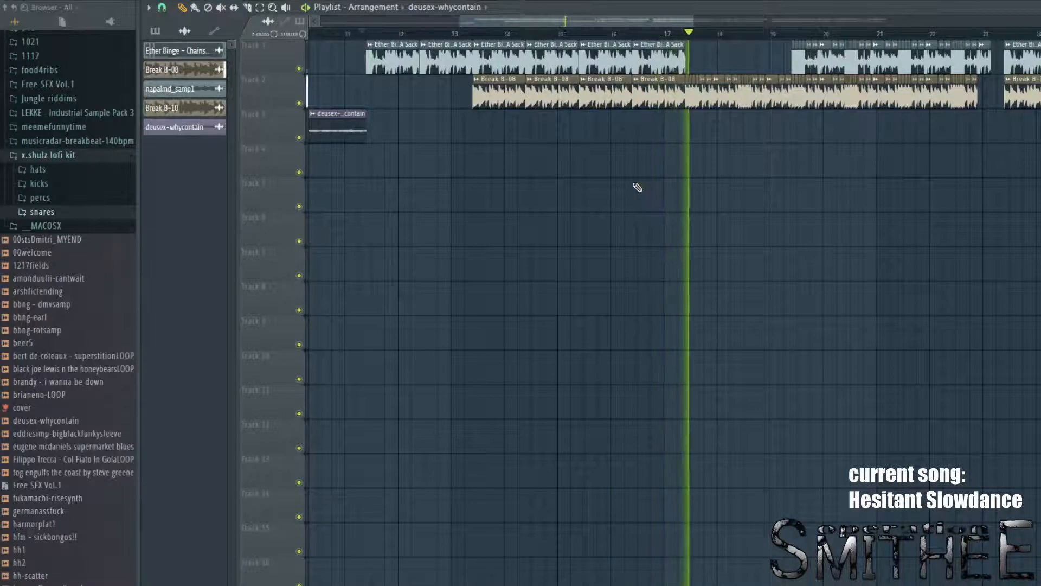
key("space")
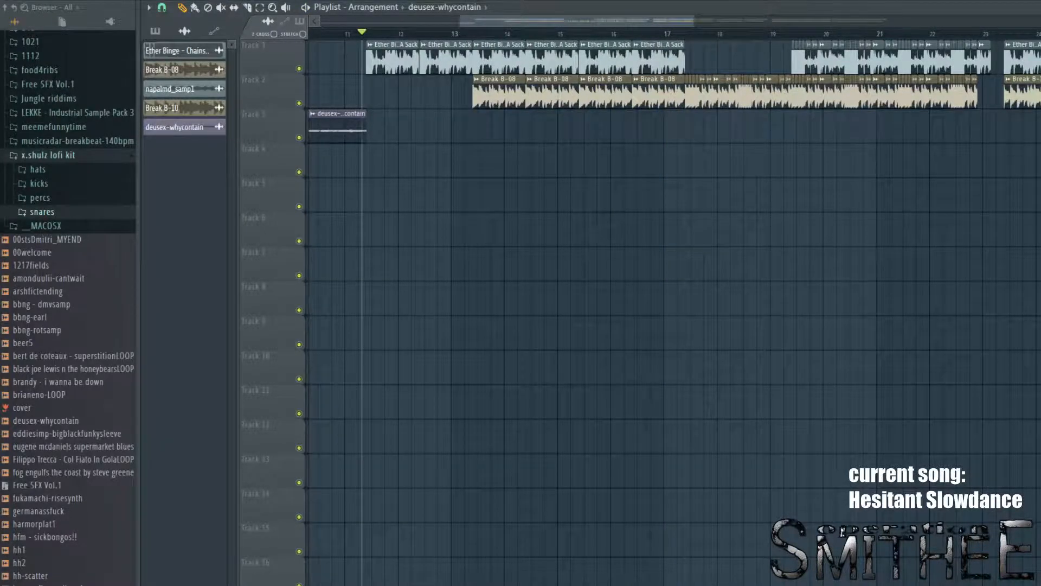
Step: Examine the waveform of the first Ether Binge clip up close and review its sample settings
mouse_move(866, 217)
left_mouse_down()
mouse_move(739, 232)
mouse_move(869, 397)
mouse_move(777, 171)
left_mouse_up()
scroll(638, 118, "up", 6)
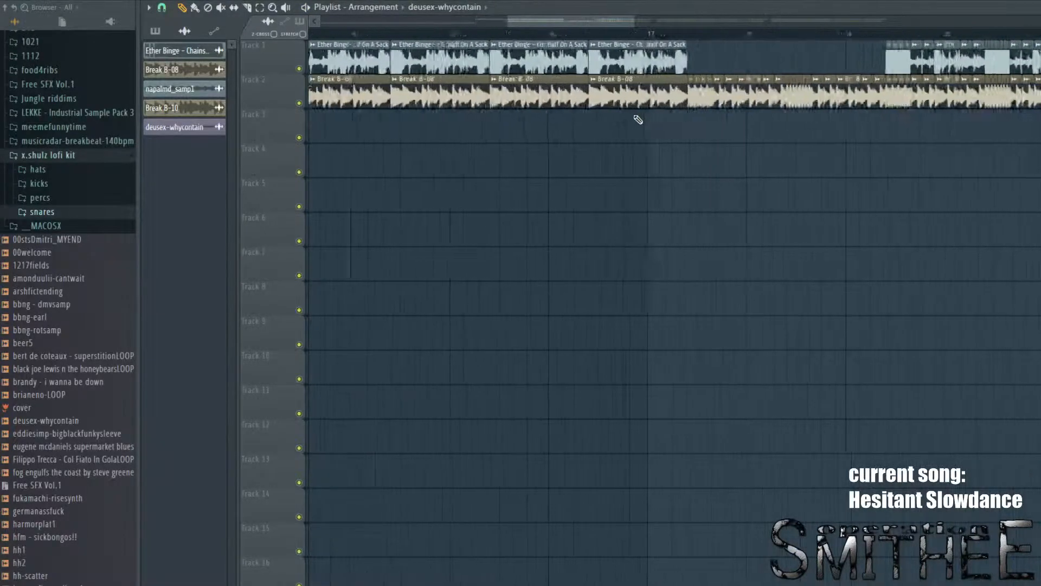
left_click_drag(639, 119, 871, 477)
left_click_drag(490, 192, 857, 181)
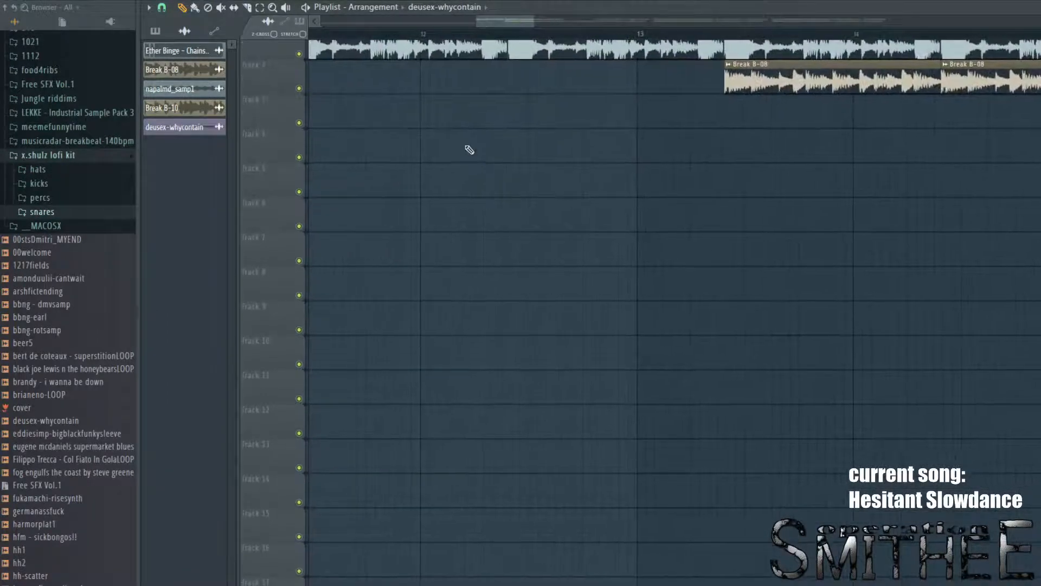
scroll(453, 114, "down", 5)
left_click_drag(435, 93, 657, 468)
scroll(564, 145, "up", 6)
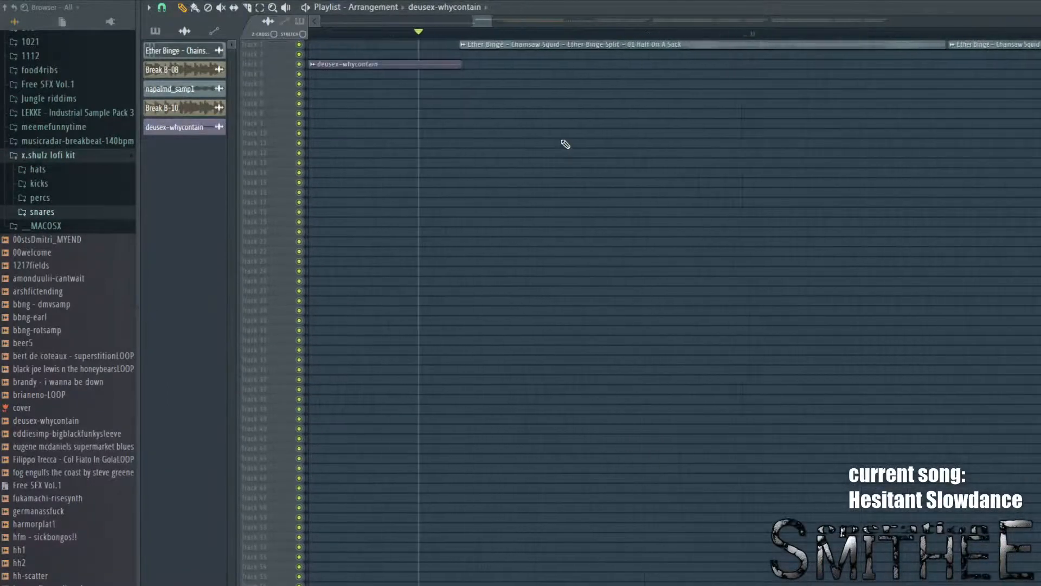
mouse_move(563, 134)
left_mouse_down()
mouse_move(557, 119)
mouse_move(571, 136)
left_mouse_up()
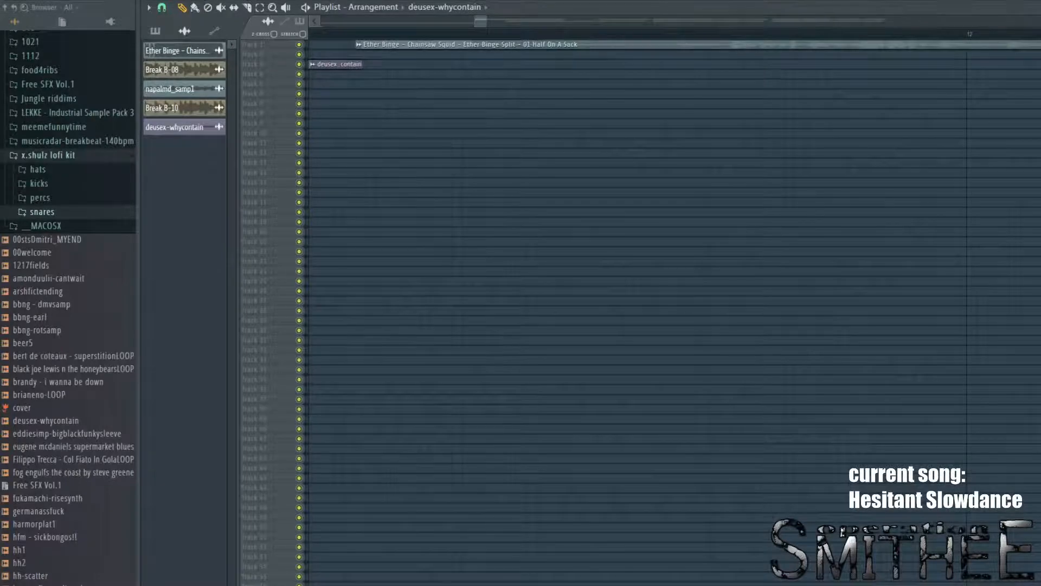
scroll(572, 153, "up", 6)
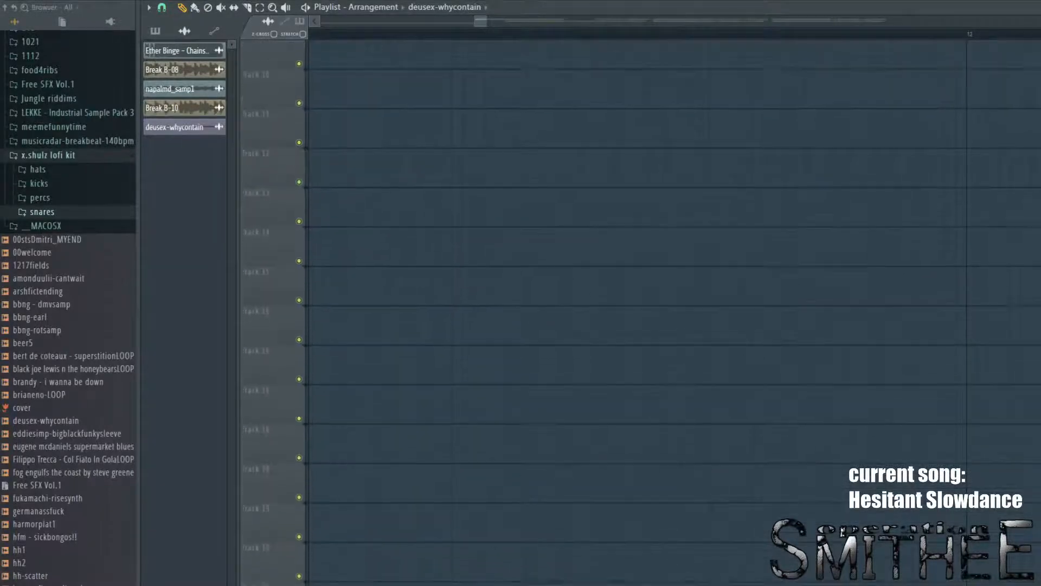
scroll(572, 154, "up", 4)
double_click(517, 67)
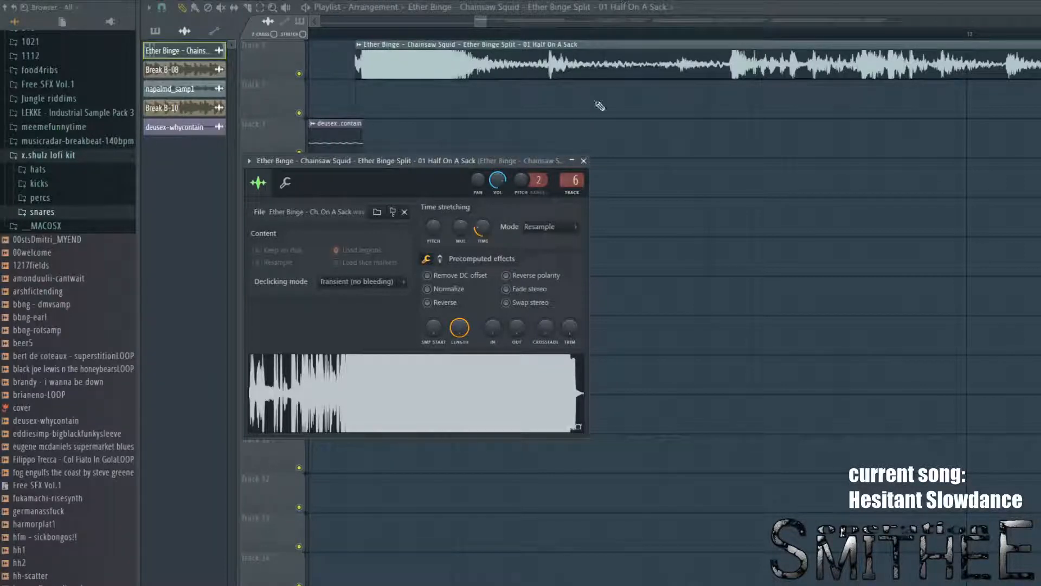
left_click(584, 162)
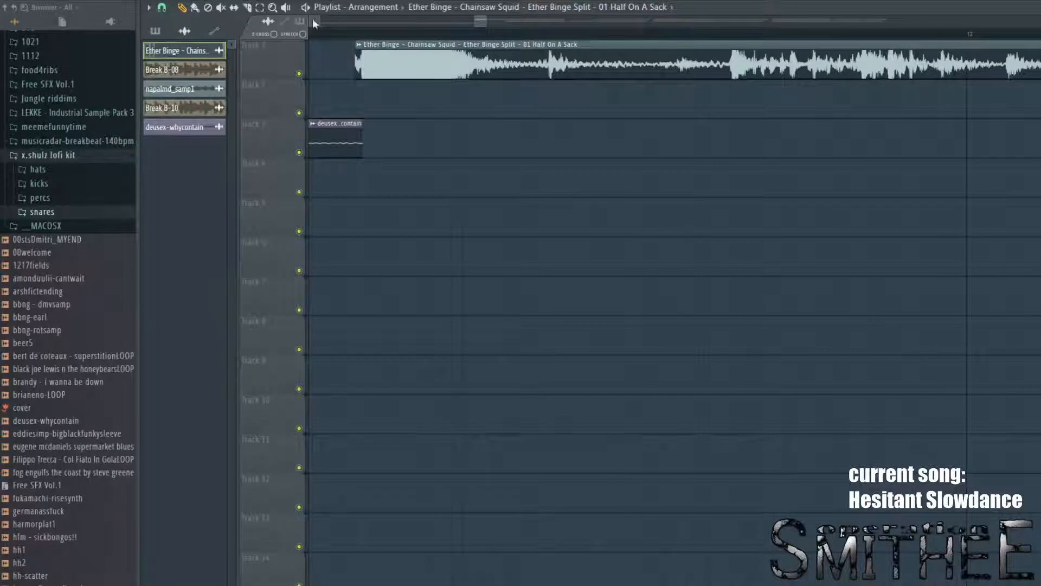
Step: Play the Ether Binge sample from the start of its first clip after bar 11
left_click(355, 35)
key("space")
scroll(490, 145, "down", 6)
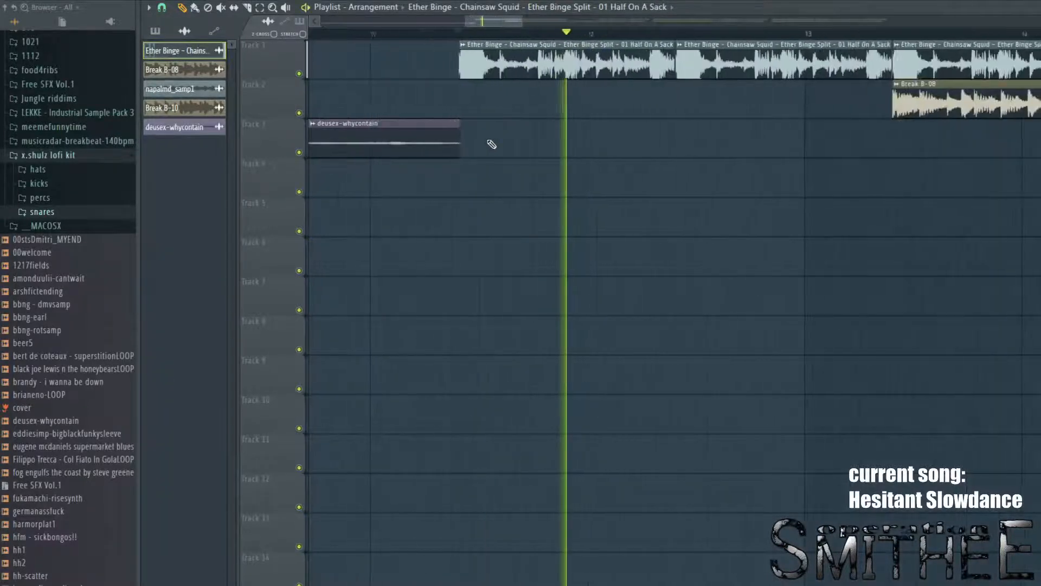
key("space")
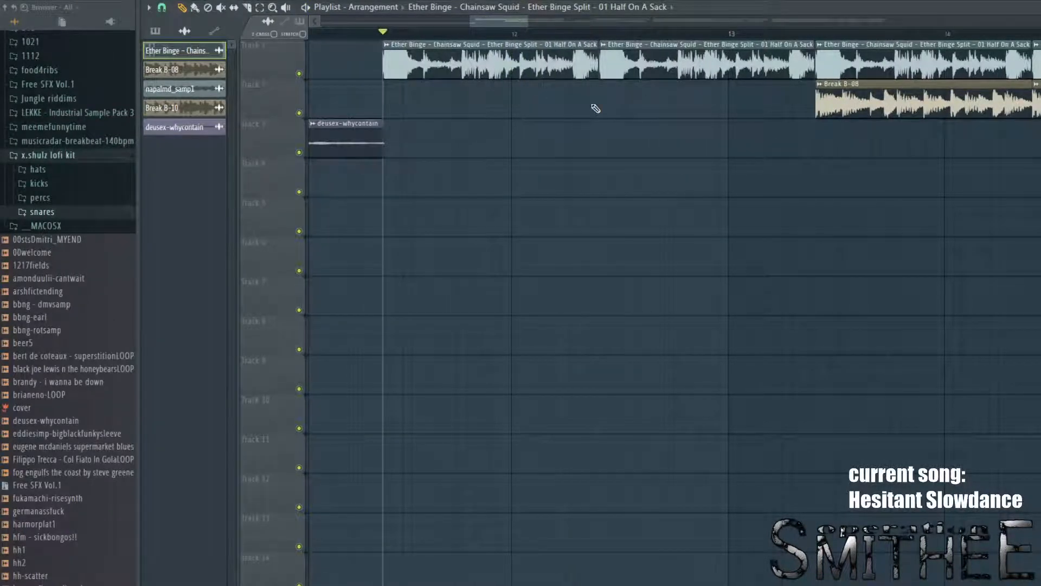
Step: Play the section after bar 11 again while browsing the break loops in the musicradar-breakbeat-140bpm sample folder
scroll(514, 145, "down", 3)
scroll(514, 145, "down", 2)
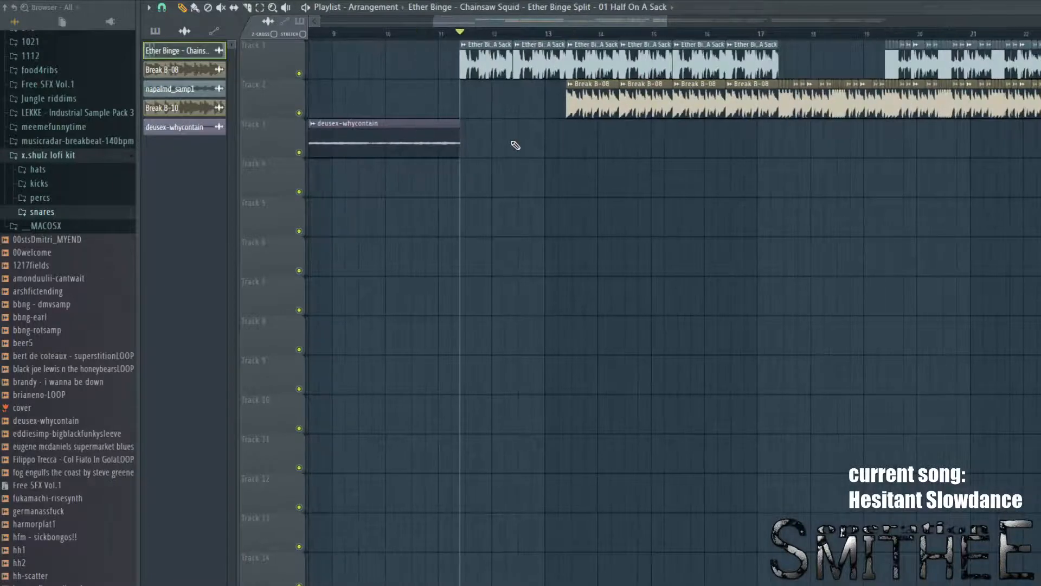
key("space")
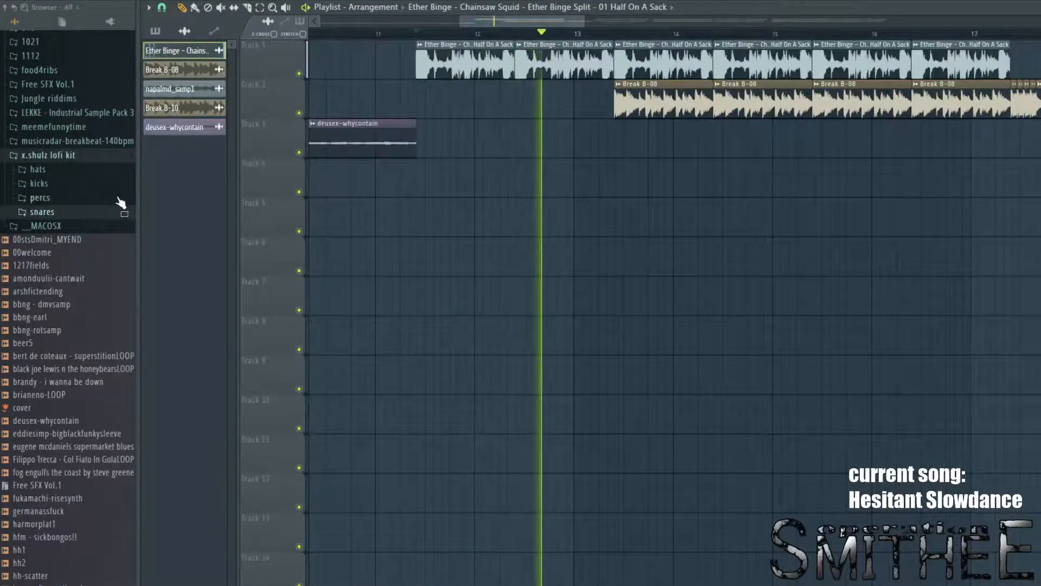
scroll(114, 201, "up", 7)
left_click(99, 450)
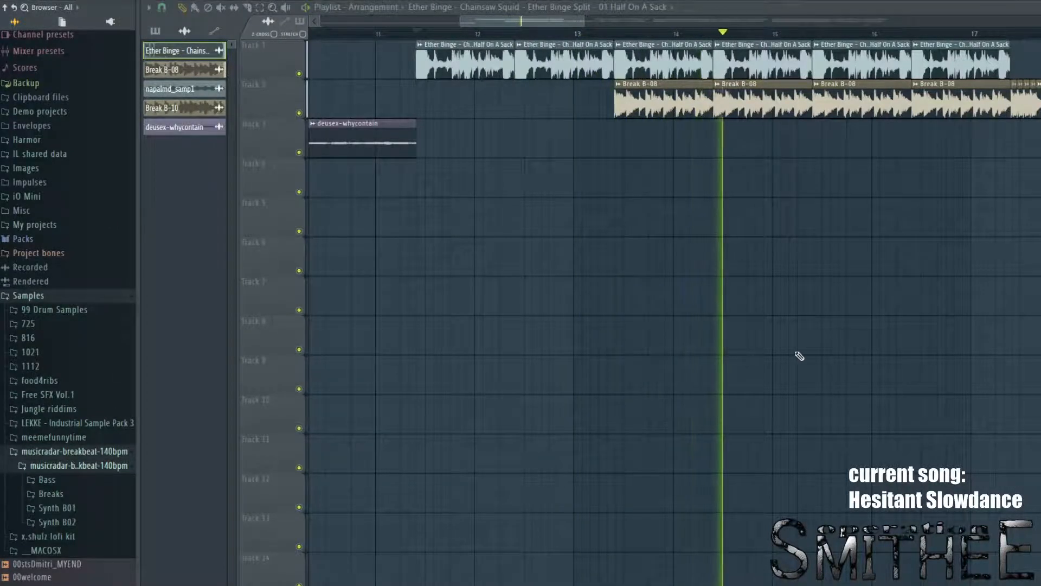
left_click(78, 494)
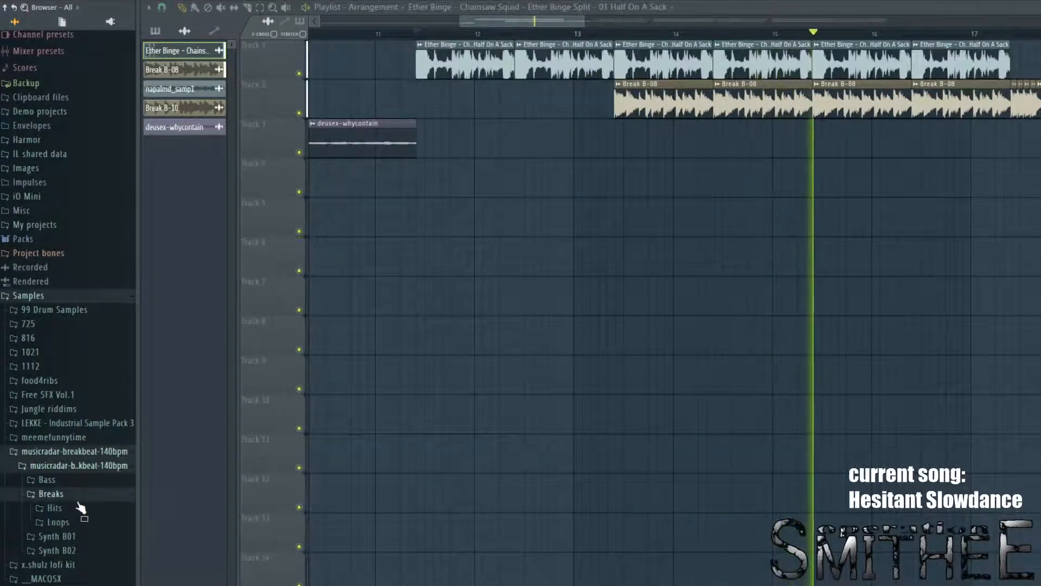
left_click(54, 521)
scroll(31, 474, "down", 7)
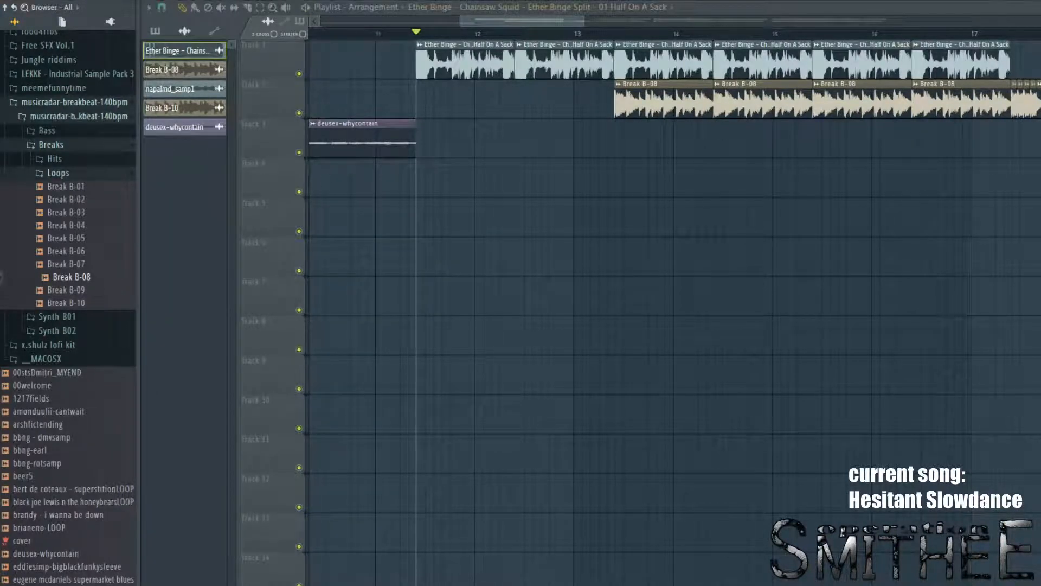
Step: Stop playback and place the play position at the end of the Ether Binge clips after bar 17
scroll(785, 223, "down", 5)
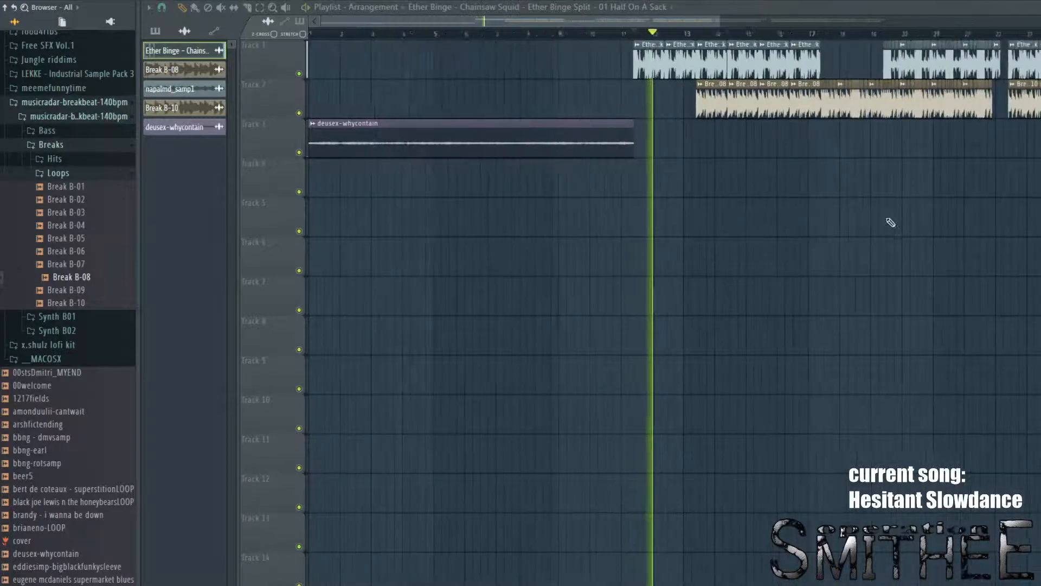
left_click_drag(890, 223, 406, 253)
scroll(329, 74, "up", 3)
left_click_drag(372, 101, 633, 157)
scroll(633, 157, "up", 4)
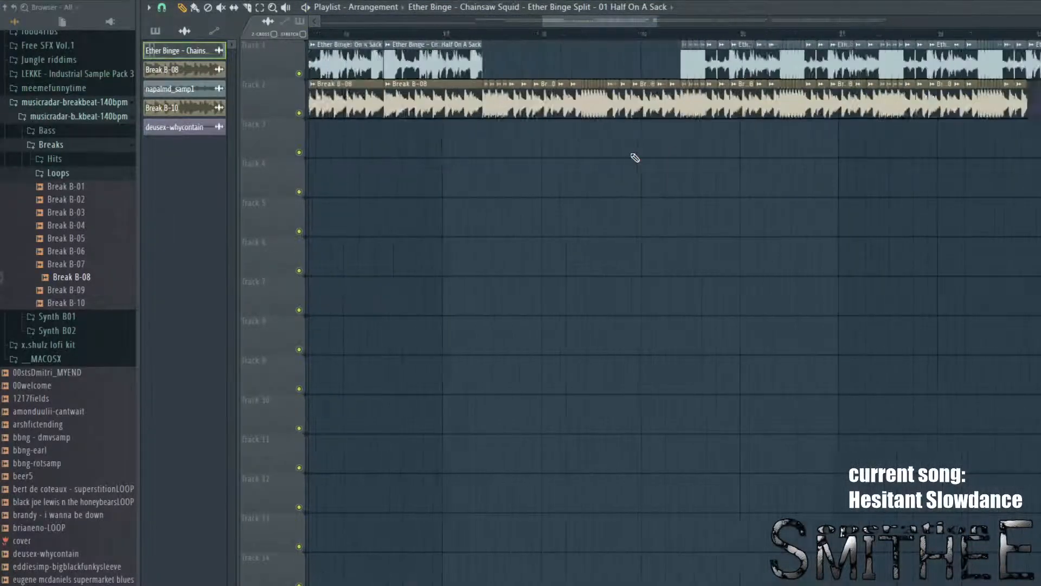
scroll(572, 98, "up", 2)
left_click(427, 35)
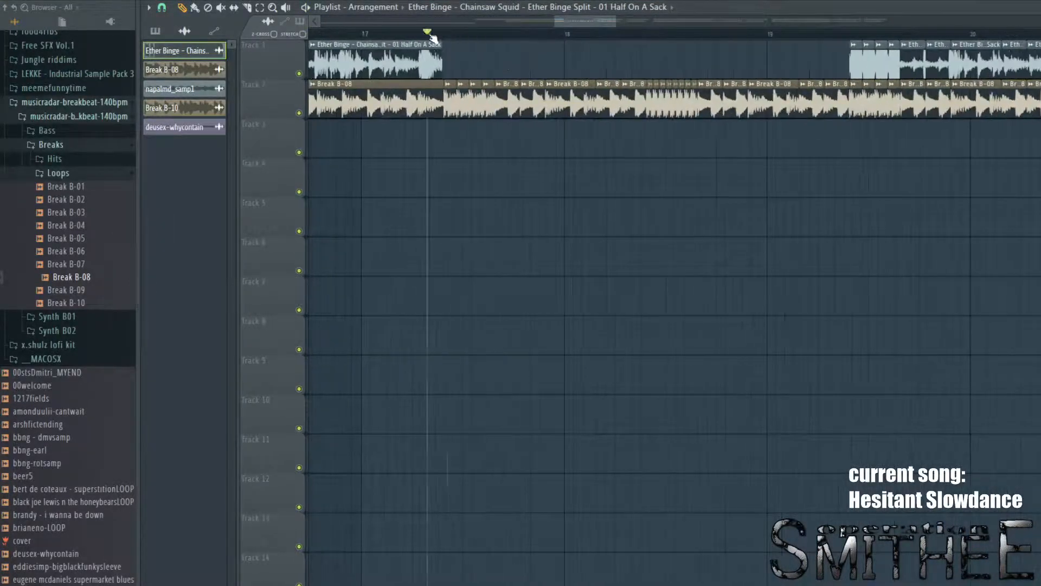
left_click_drag(427, 36, 445, 32)
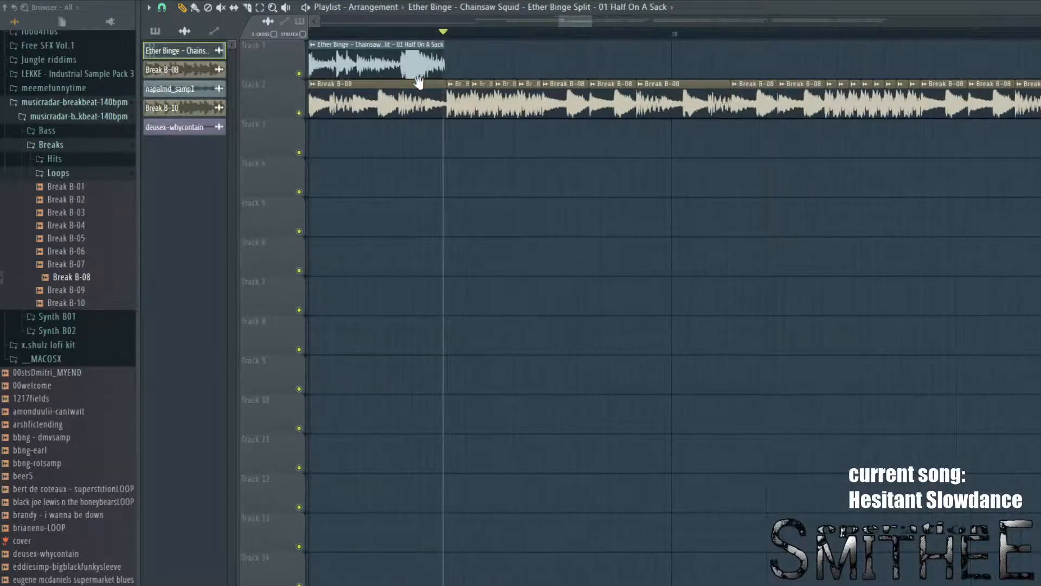
Step: Select the Break B-08 sample and play its chopped section starting after bar 17
scroll(713, 146, "up", 2)
left_click(368, 84)
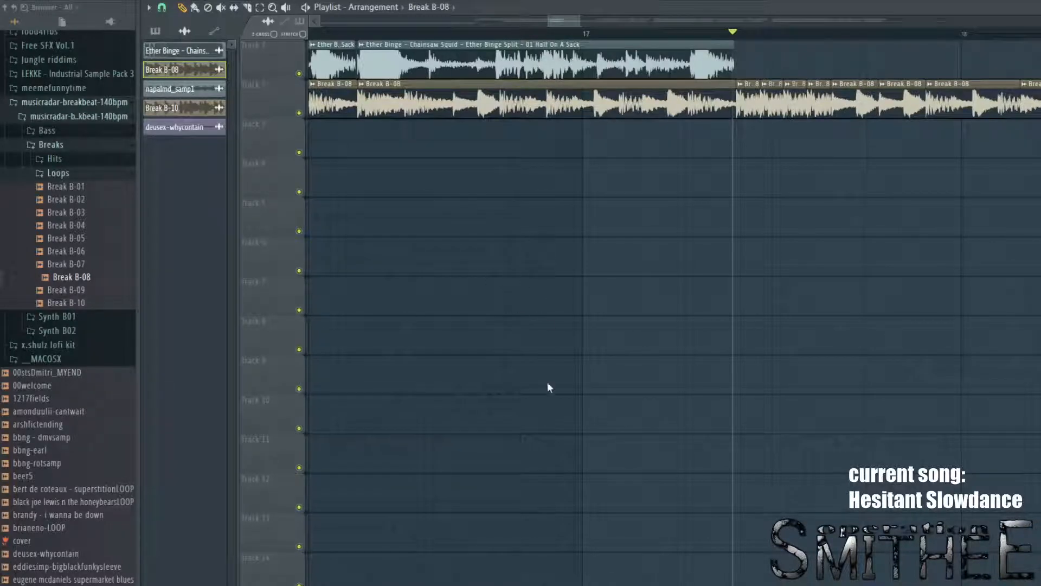
scroll(792, 249, "down", 3)
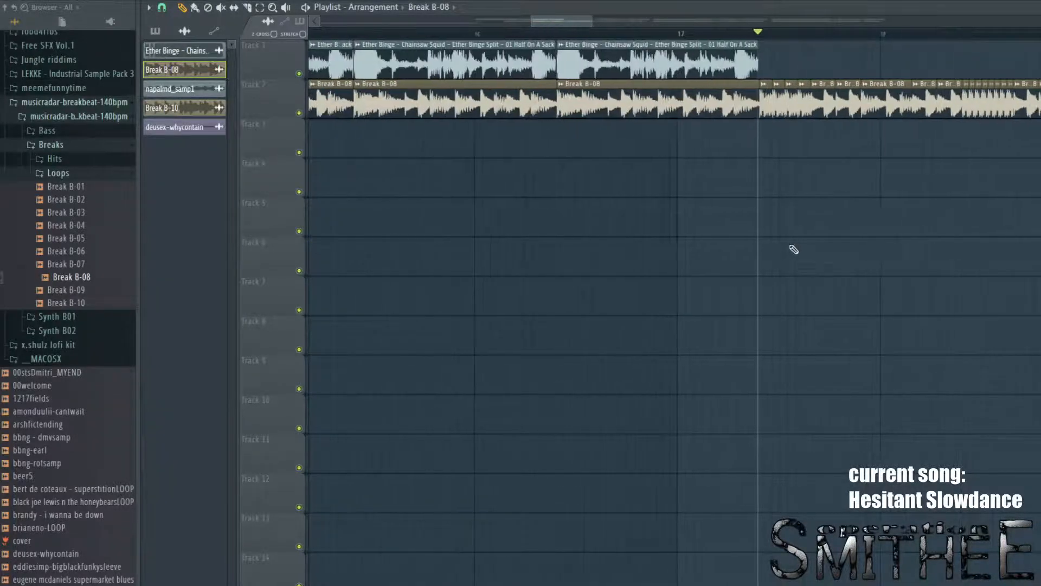
mouse_move(939, 185)
left_mouse_down()
mouse_move(418, 344)
mouse_move(510, 347)
left_mouse_up()
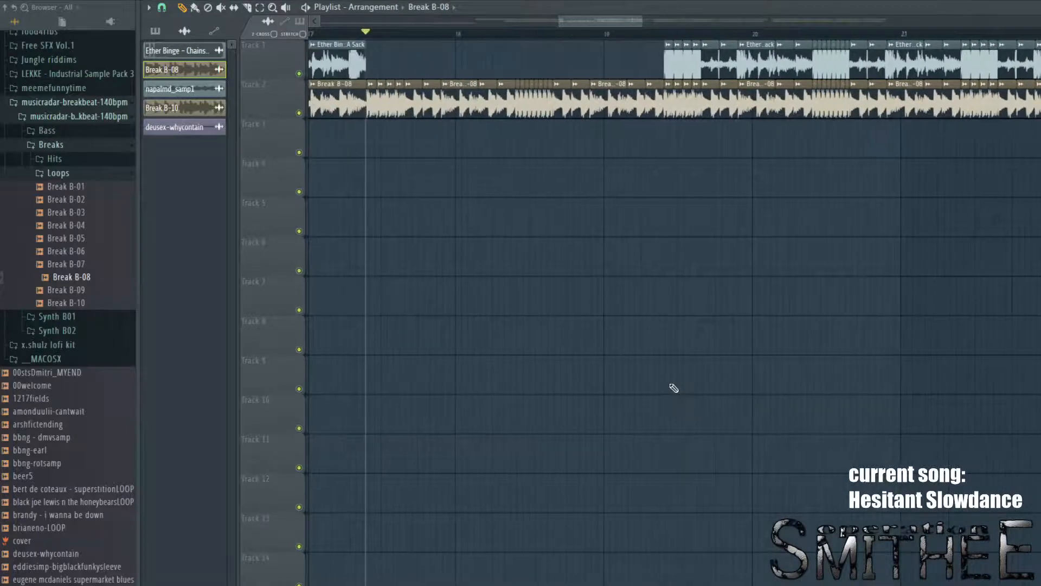
key("space")
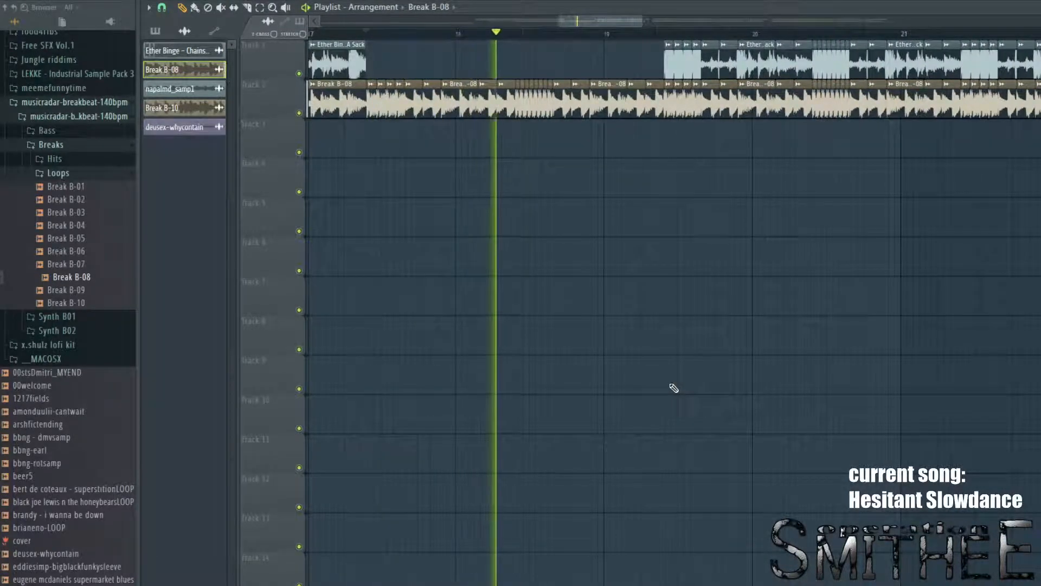
Step: Stop playback and look over the remaining Ether Binge and Break B-10 sections between bars 23 and 39
scroll(674, 388, "down", 1)
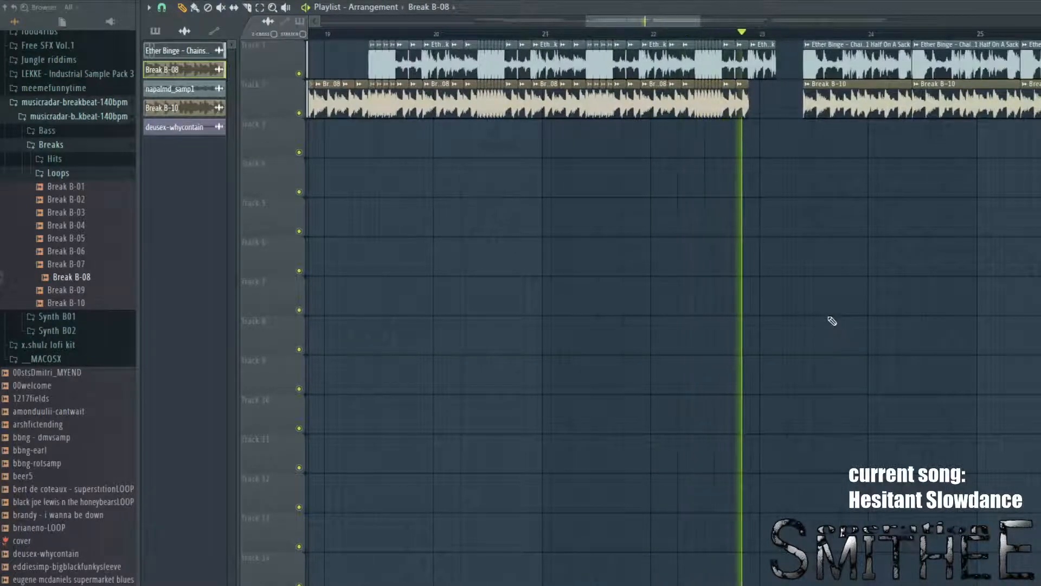
key("space")
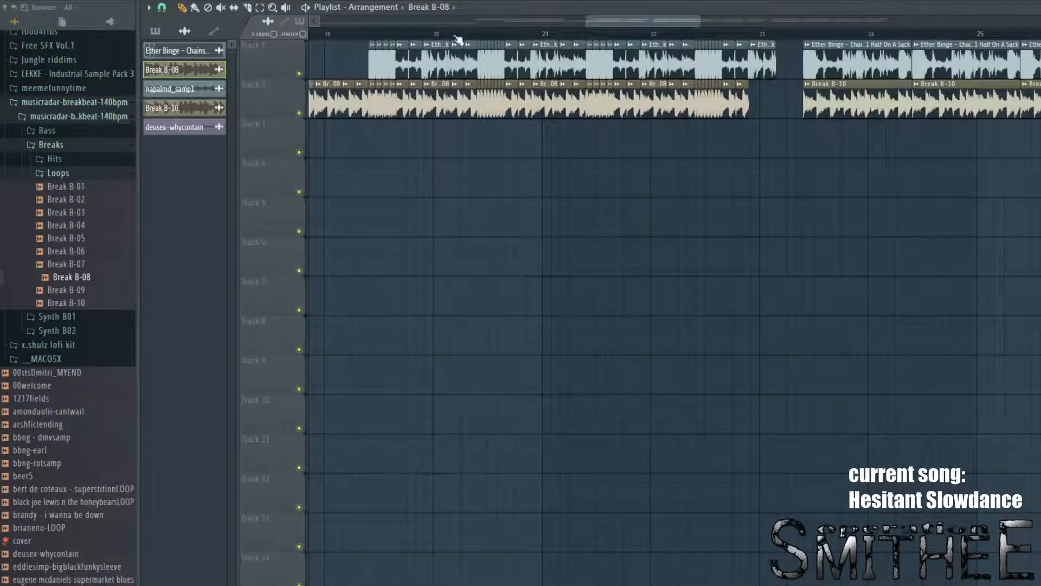
left_click_drag(591, 172, 325, 323)
left_click_drag(666, 379, 268, 553)
scroll(1024, 354, "down", 5)
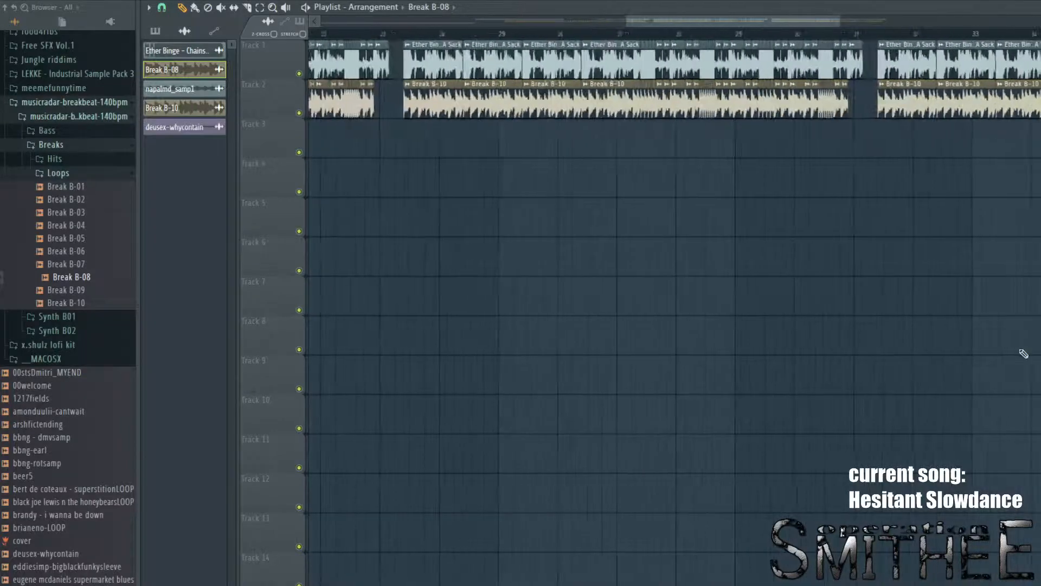
left_click_drag(1023, 354, 897, 337)
left_click_drag(735, 211, 796, 186)
left_click_drag(981, 348, 830, 456)
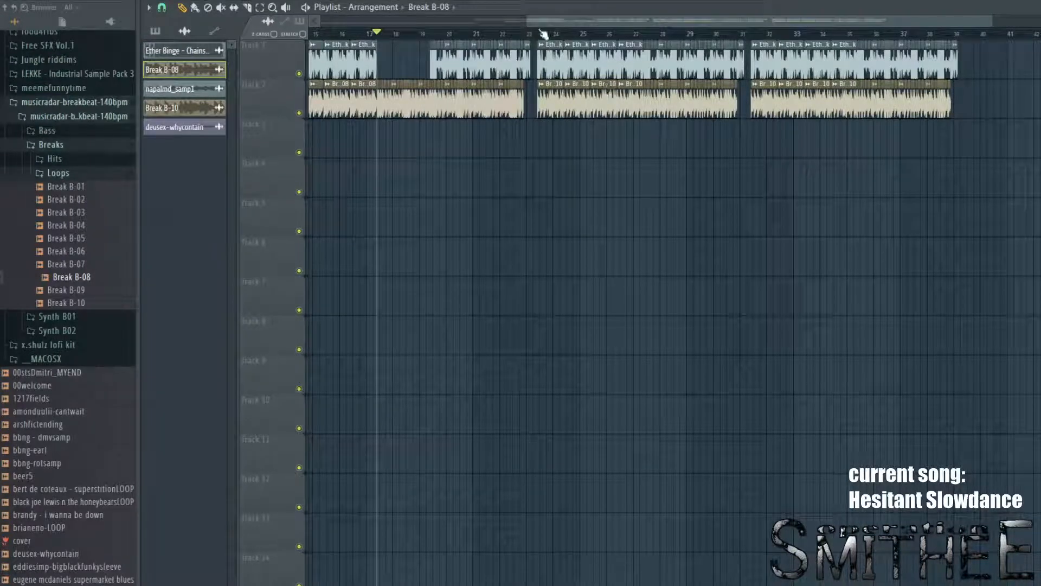
scroll(717, 259, "up", 3)
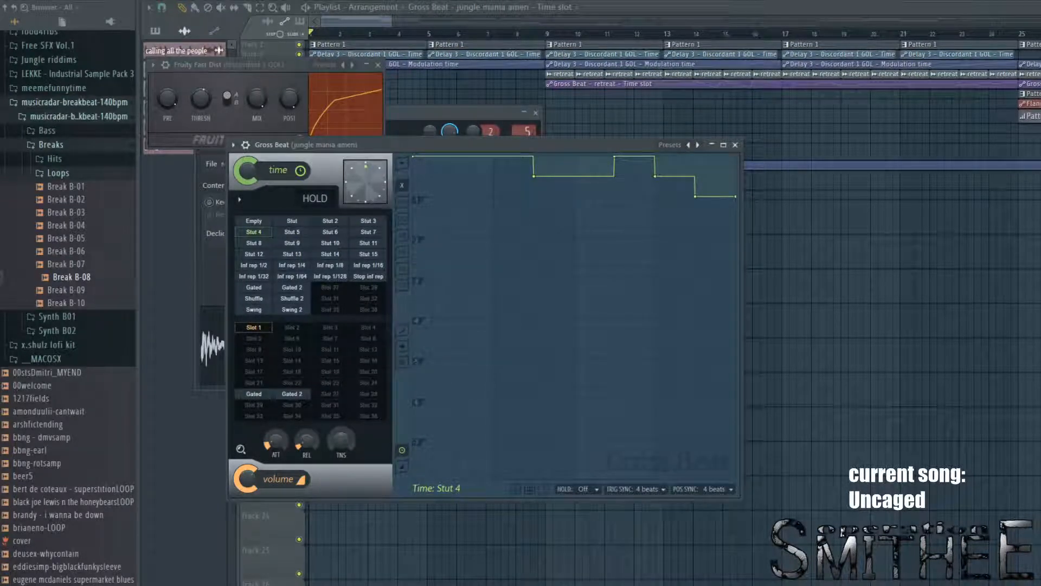
Step: Close the Gross Beat and other plugin windows and look over the full Uncaged arrangement
right_click(926, 244)
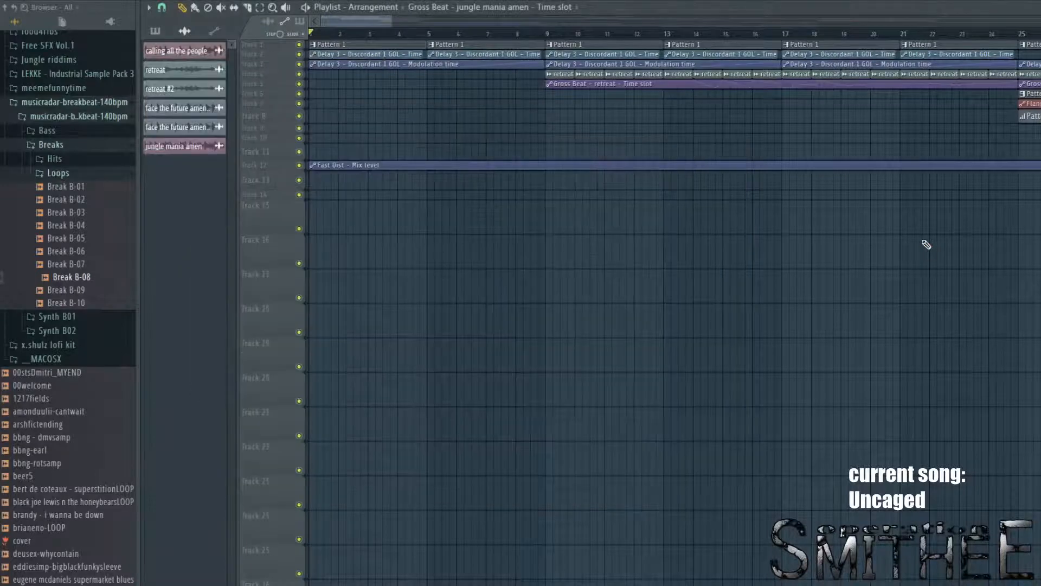
scroll(926, 244, "down", 5)
scroll(922, 249, "down", 8)
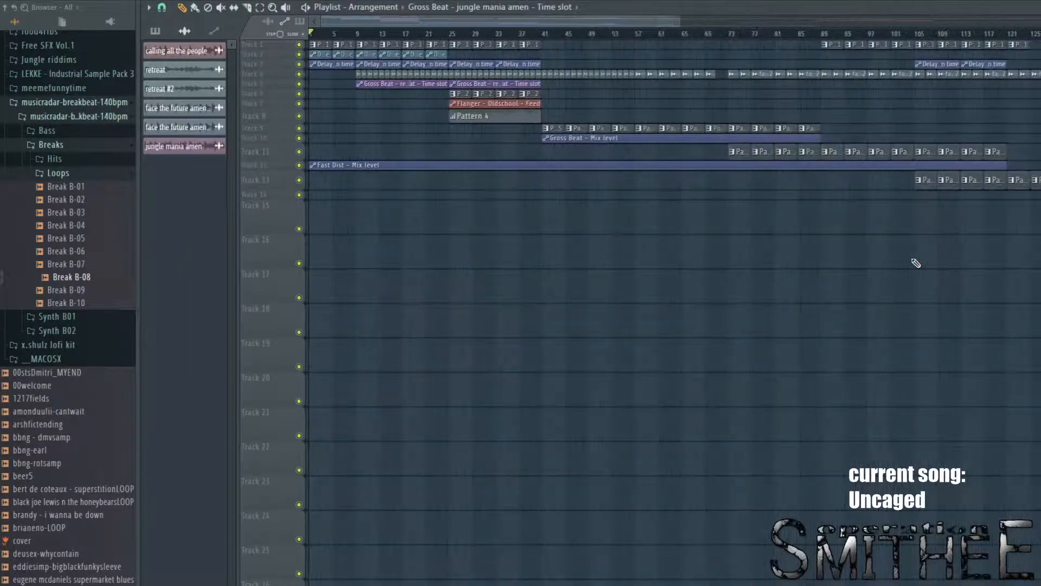
scroll(911, 279, "down", 2)
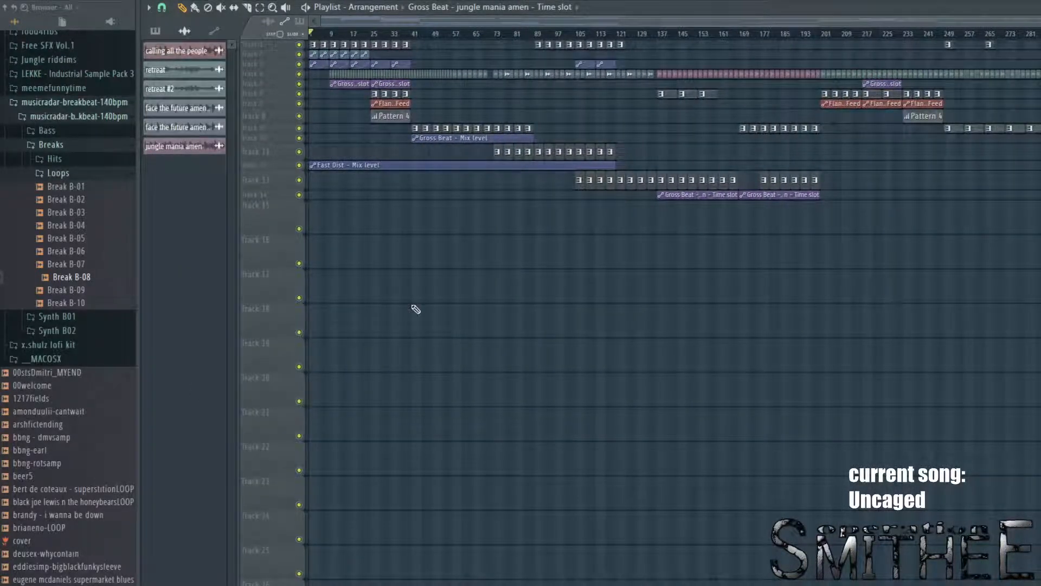
left_click_drag(627, 33, 265, 126)
left_click(611, 490)
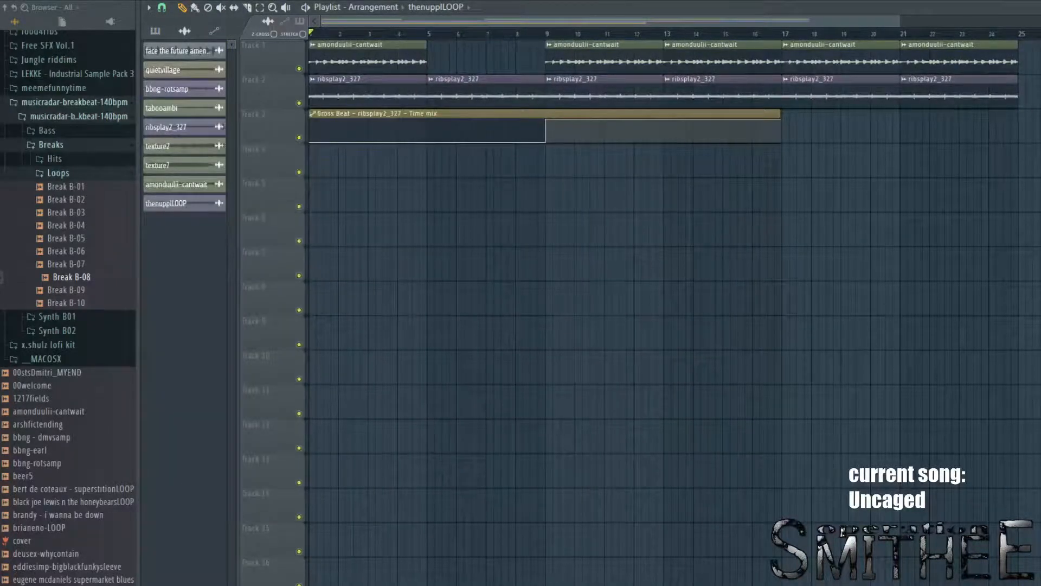
Step: Play the amonduulii-cantwait and ribsplay2_327 clips from bar 1 and stop playback
scroll(456, 165, "up", 3)
scroll(946, 251, "down", 1)
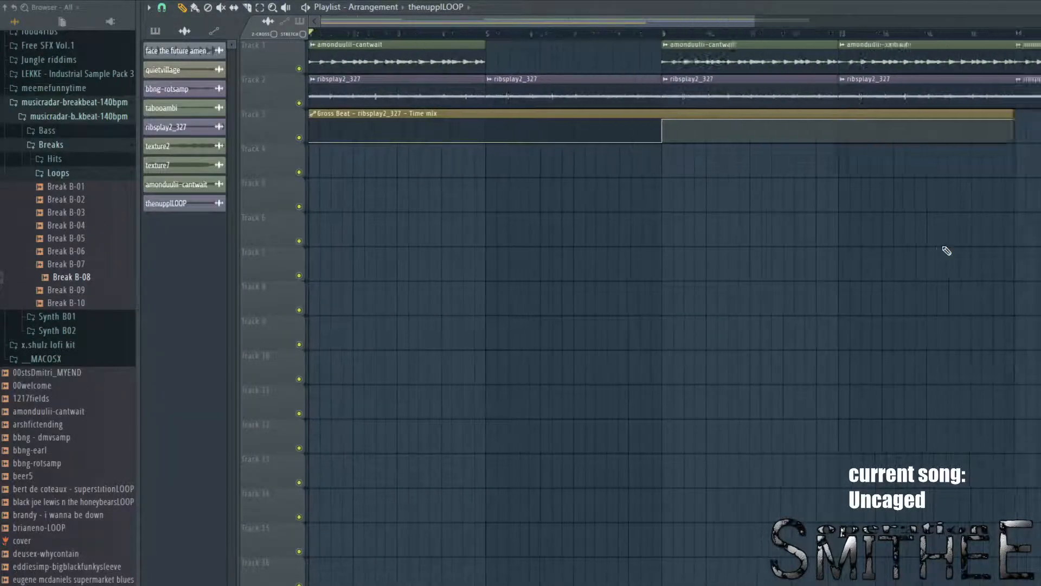
scroll(946, 250, "down", 2)
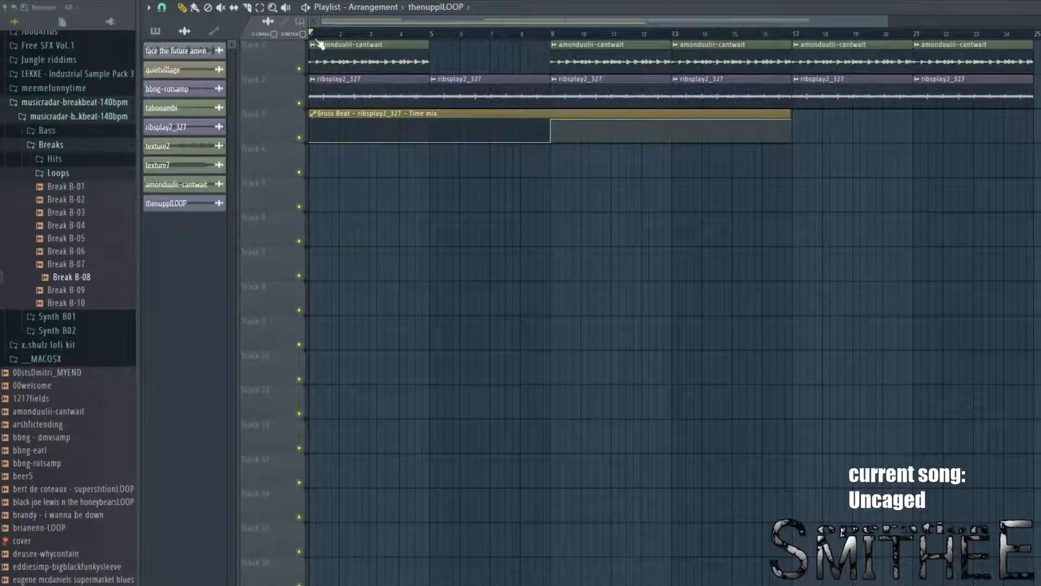
key("space")
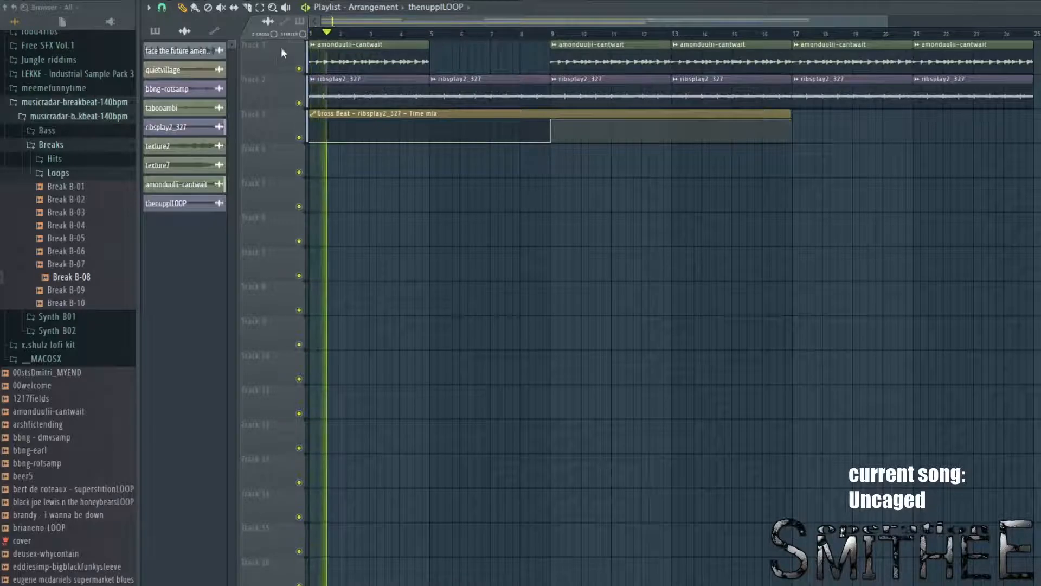
key("space")
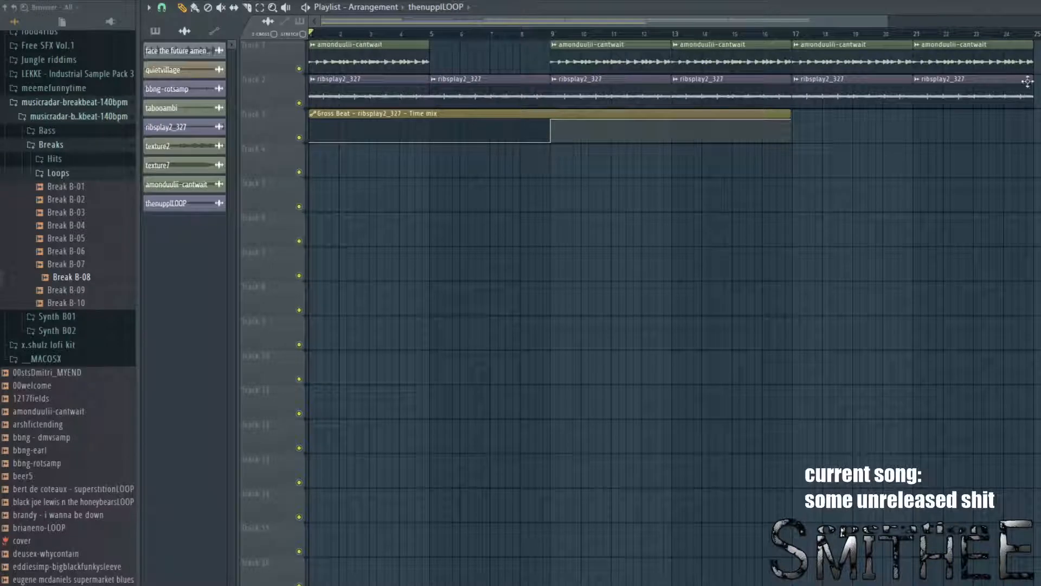
Step: Replay the opening from bar 1 past the end of the first amonduulii-cantwait clip, and stop playback
scroll(925, 320, "down", 2)
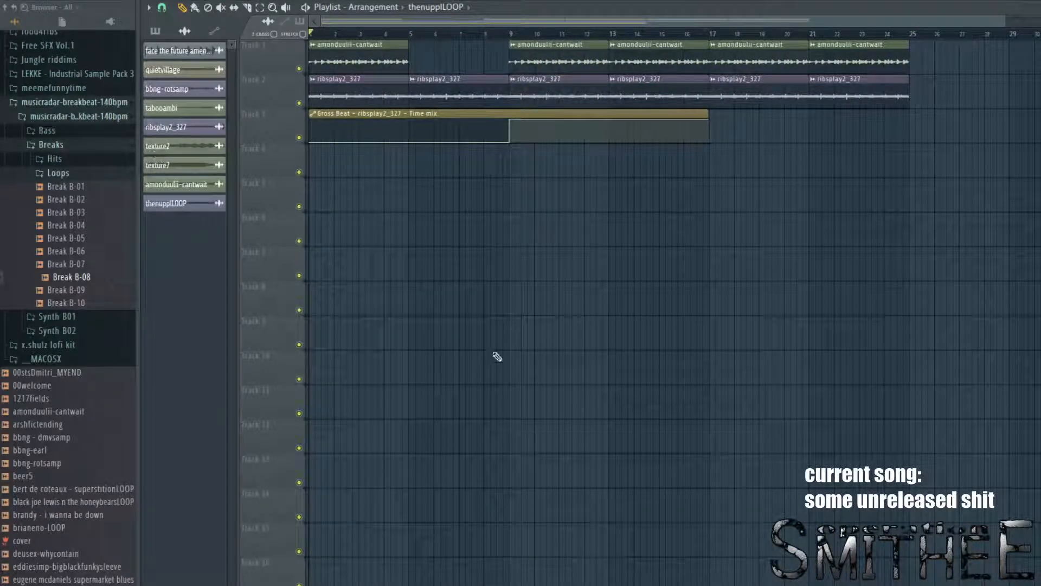
key("space")
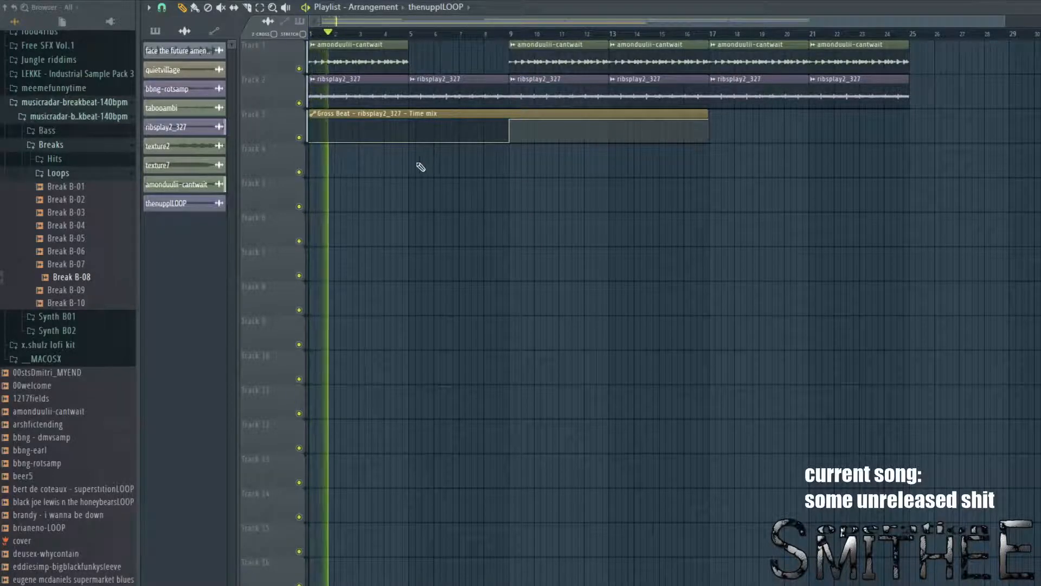
scroll(376, 174, "up", 3)
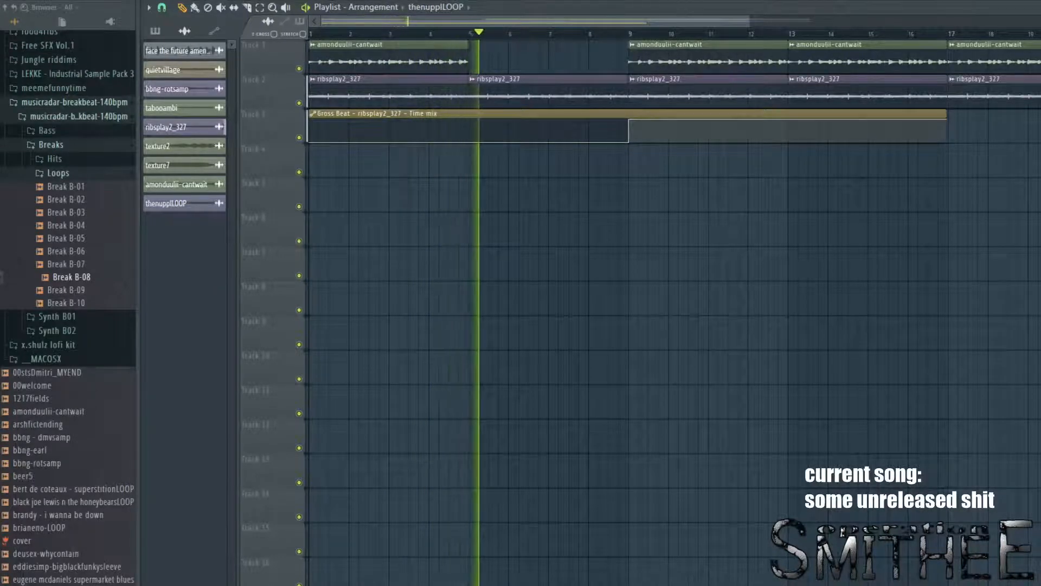
key("space")
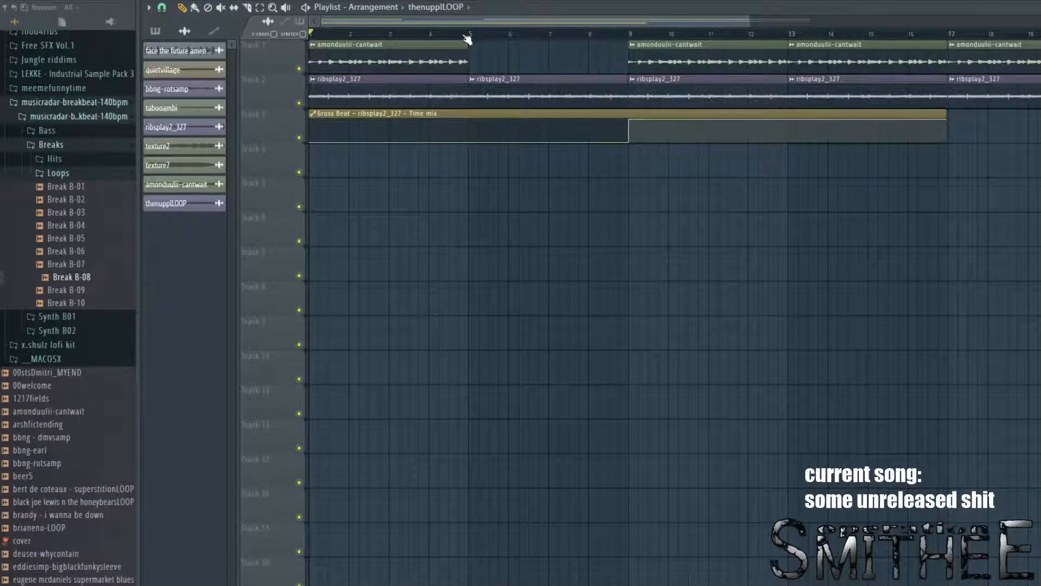
Step: Review the ribsplay2_327 sample's channel settings and play the arrangement from bar 5
double_click(480, 82)
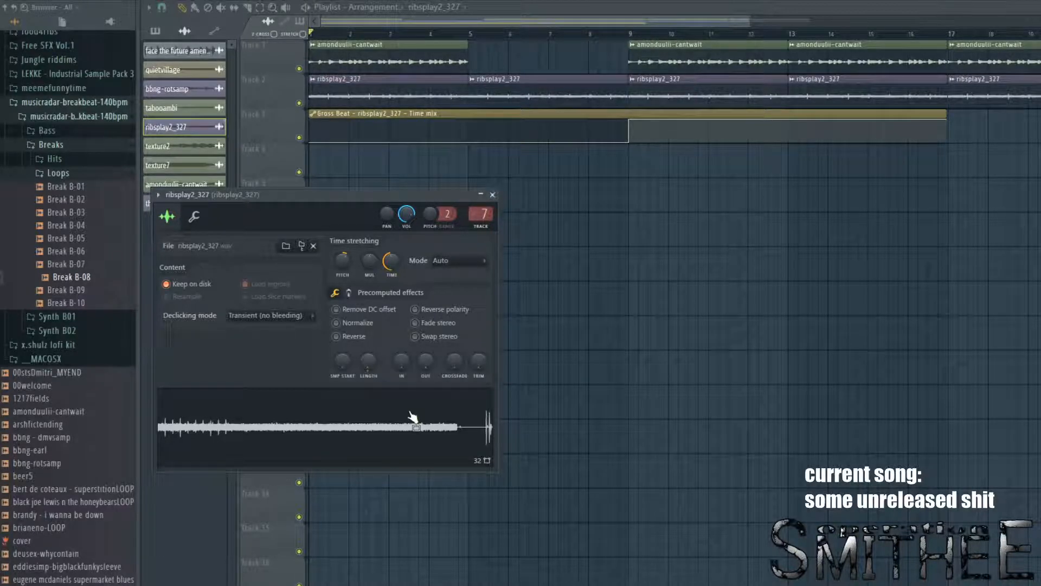
left_click(493, 194)
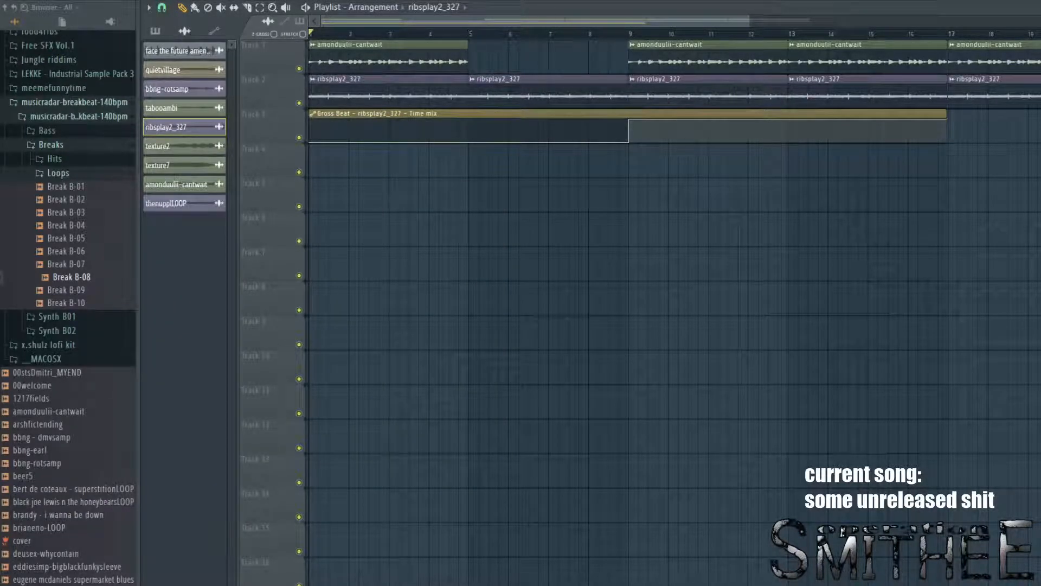
left_click(469, 36)
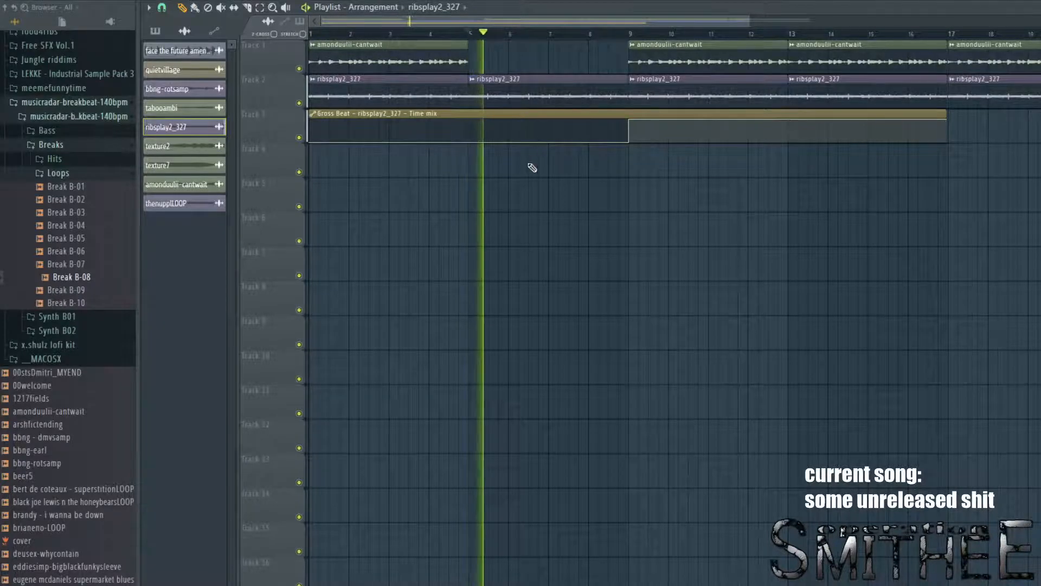
scroll(531, 168, "down", 3)
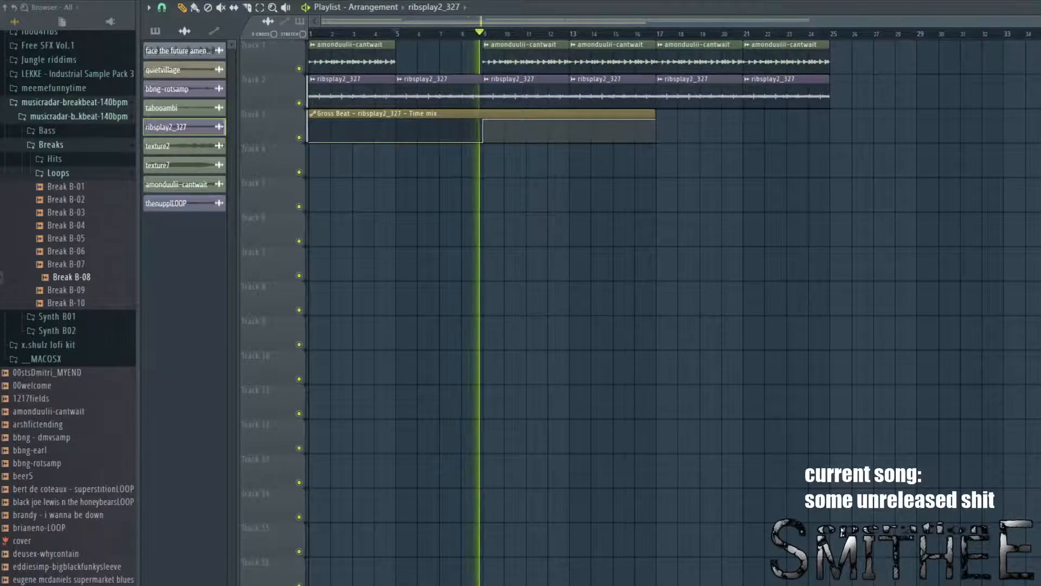
Step: Inspect the Gross Beat effect on the ribsplay2_327 mixer track, stop playback and place the play position at bar 9
key("F9")
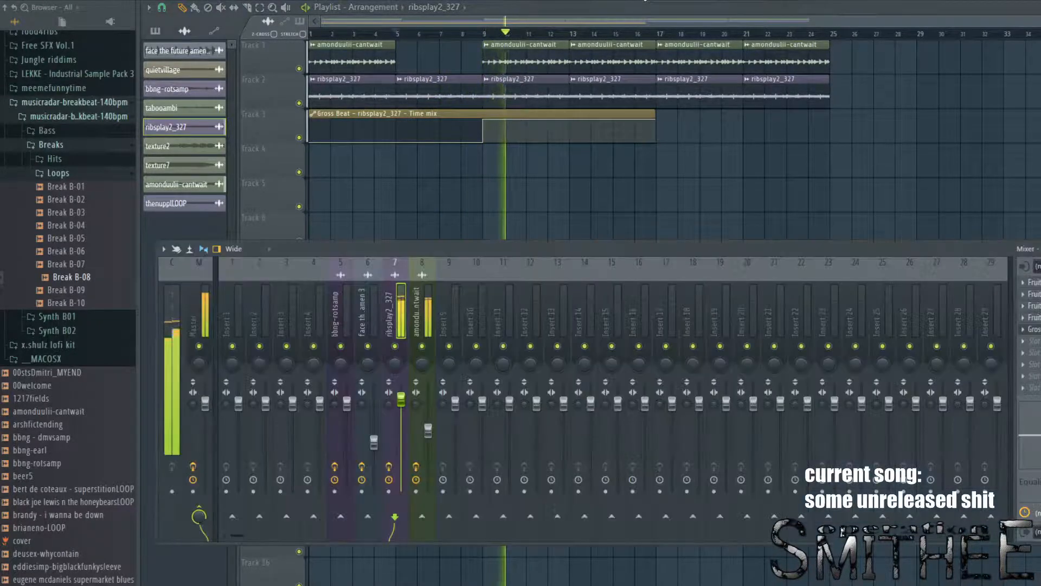
left_click(1034, 329)
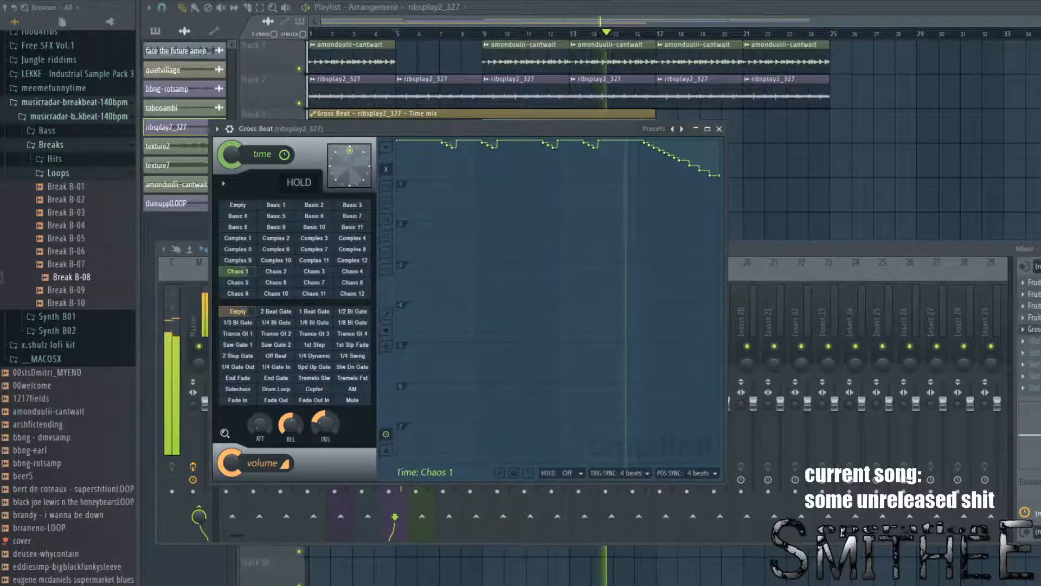
key("space")
right_click(928, 230)
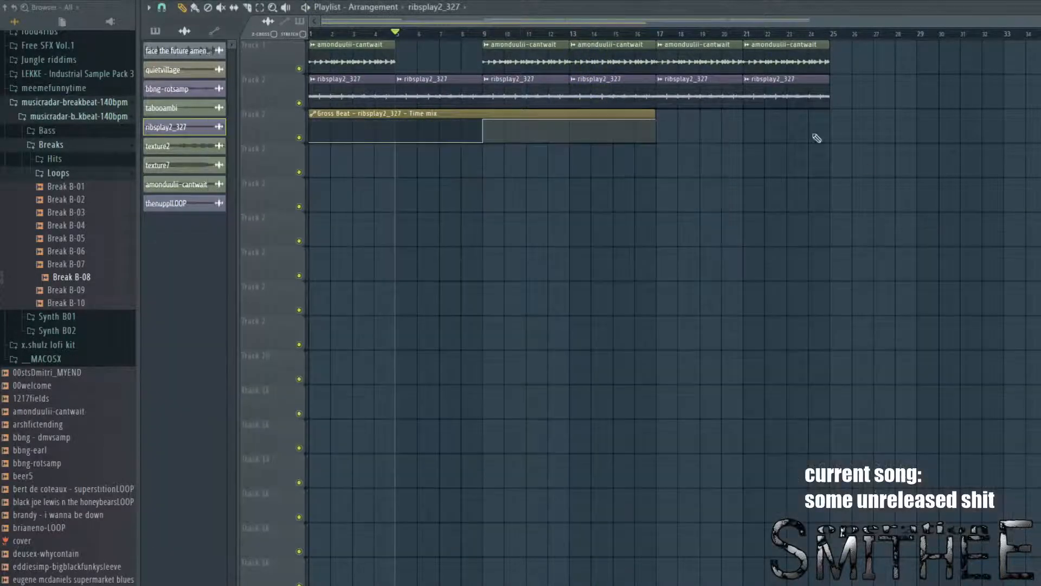
left_click(485, 34)
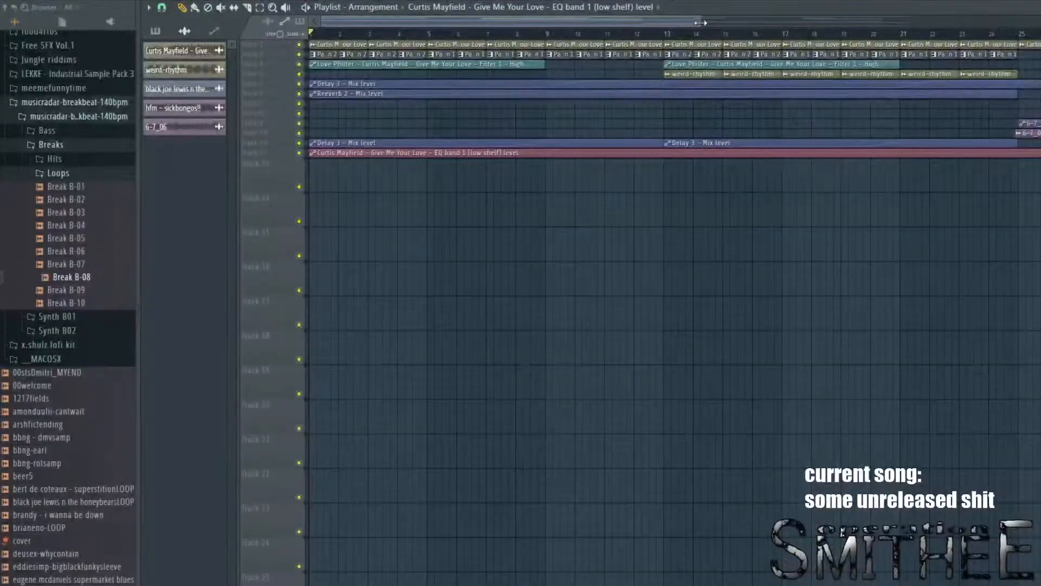
Step: Play the Curtis Mayfield arrangement from bar 1 and enlarge Track 1 to show the sample's waveform, ending with playback stopped
left_click_drag(700, 22, 1036, 23)
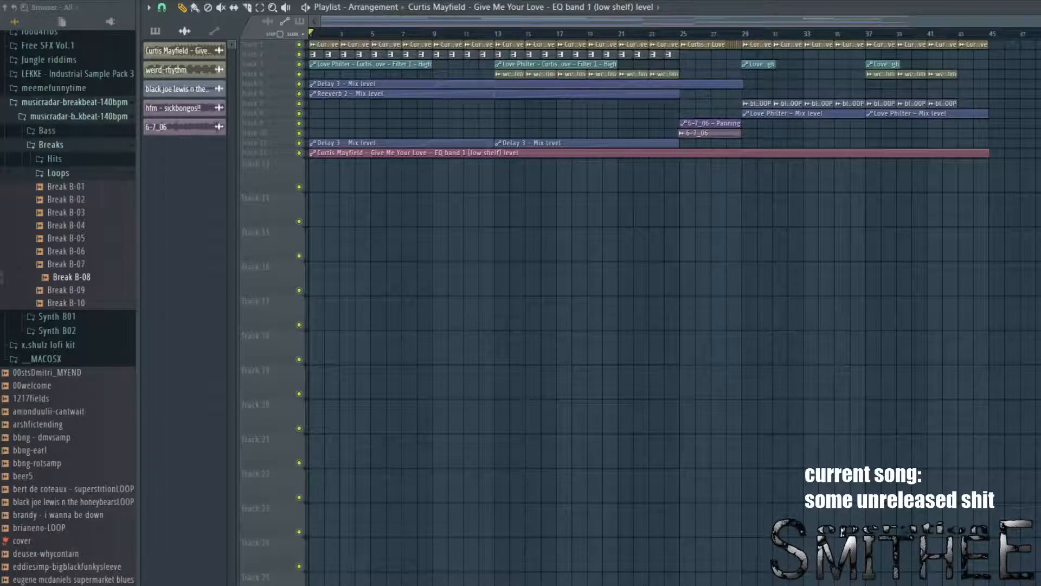
key("space")
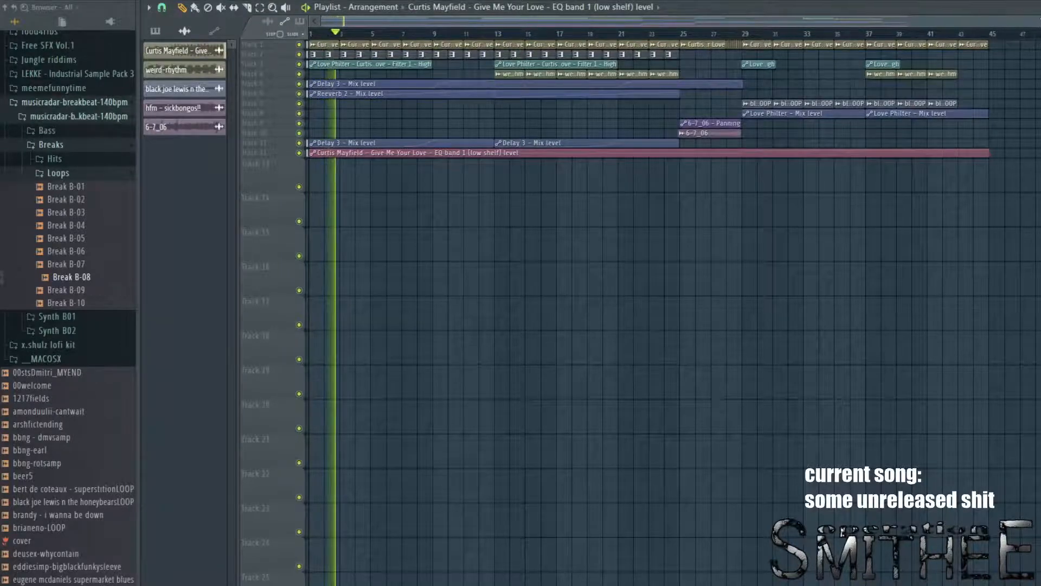
left_click_drag(1035, 21, 490, 49)
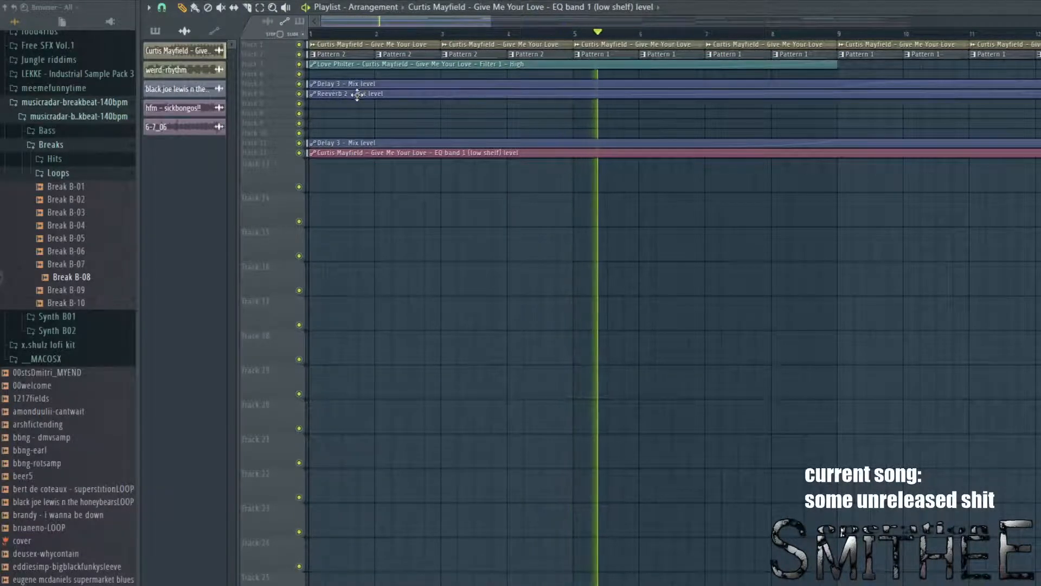
scroll(345, 56, "up", 2)
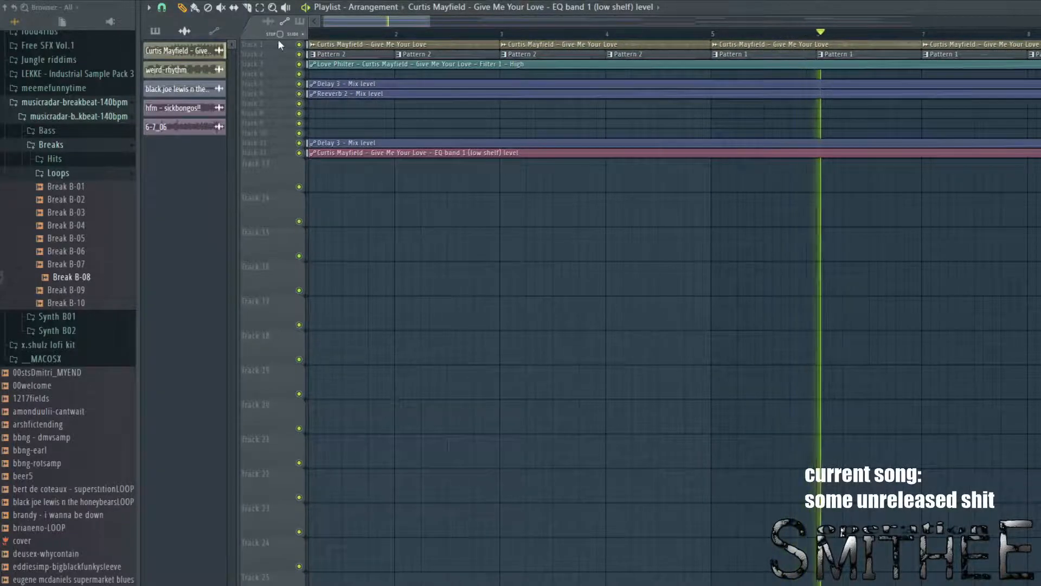
left_click_drag(278, 47, 272, 99)
key("space")
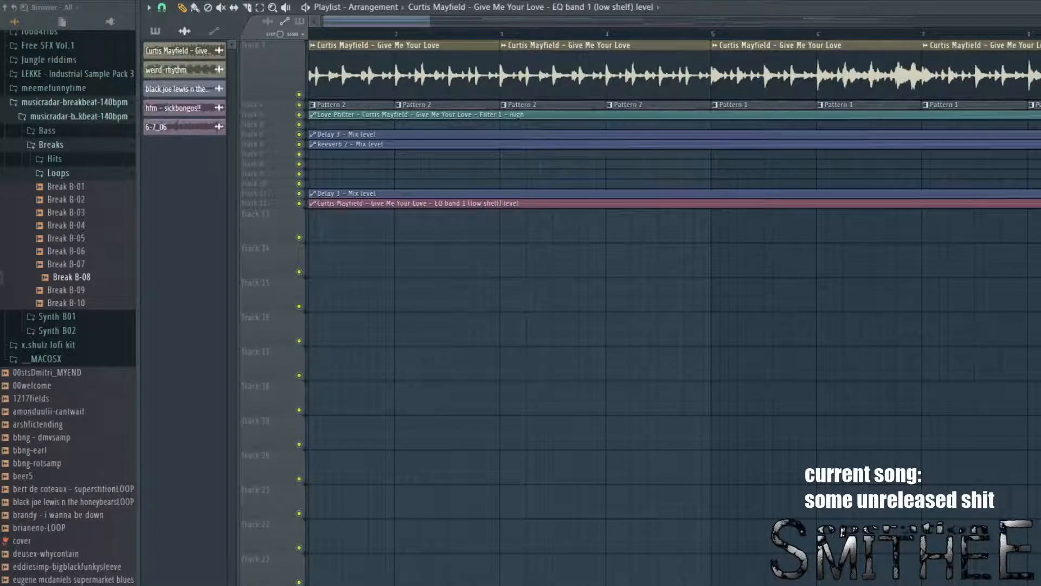
Step: Review the Curtis Mayfield - Give Me Your Love sample's channel settings and play from bar 1 while checking the channel rack
double_click(480, 45)
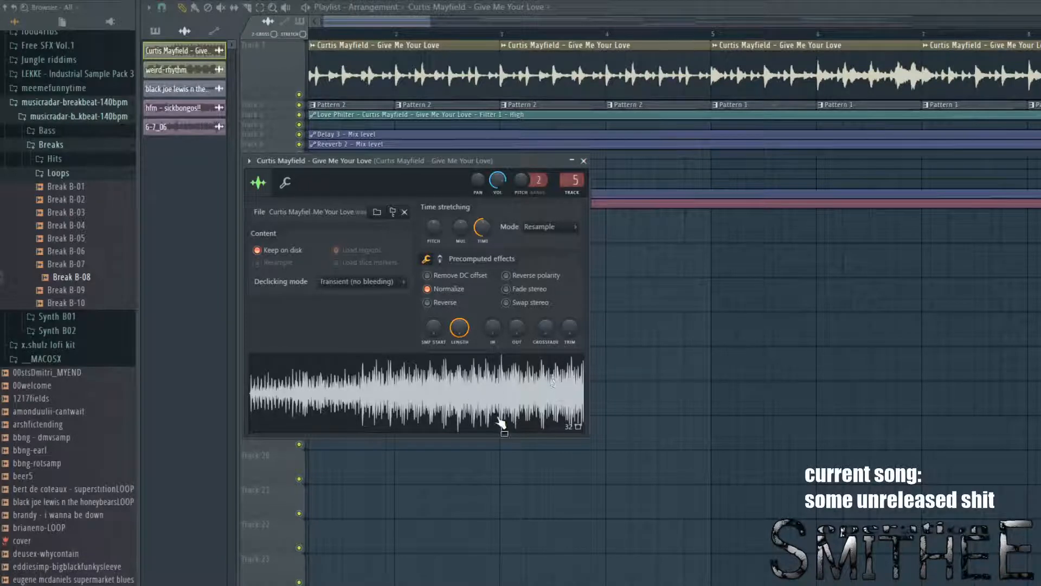
left_click(584, 161)
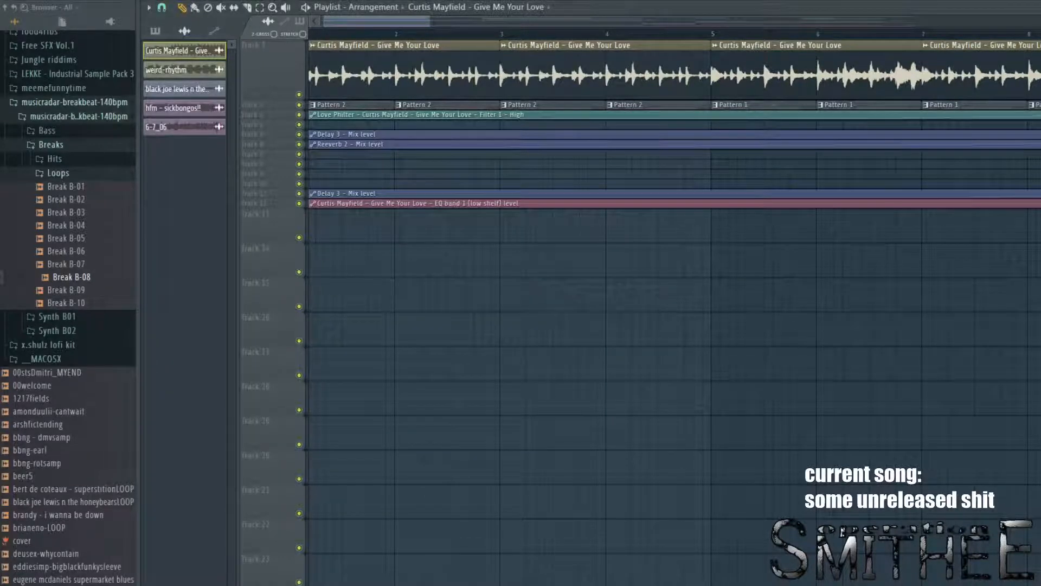
key("space")
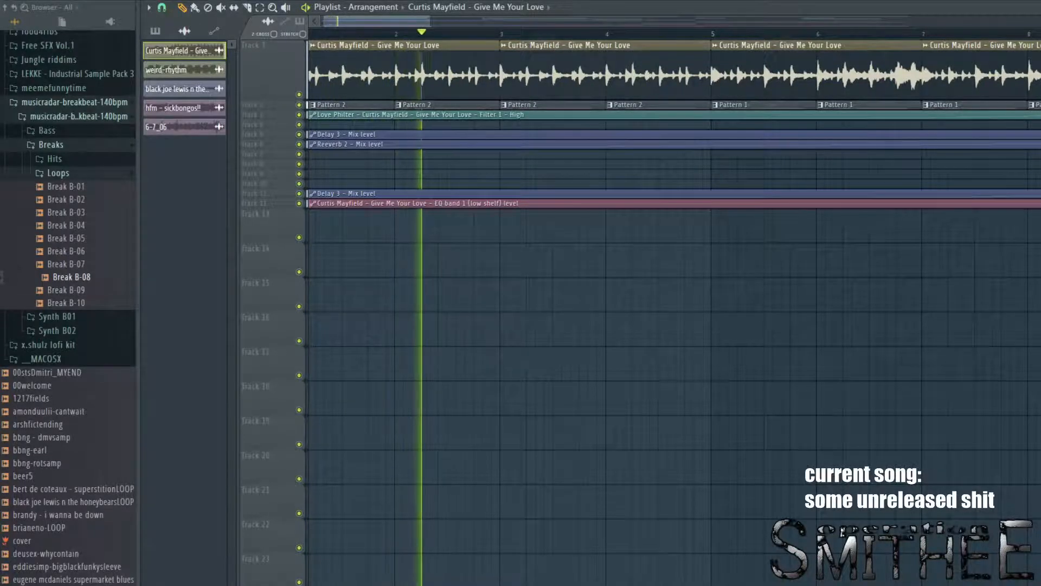
key("F6")
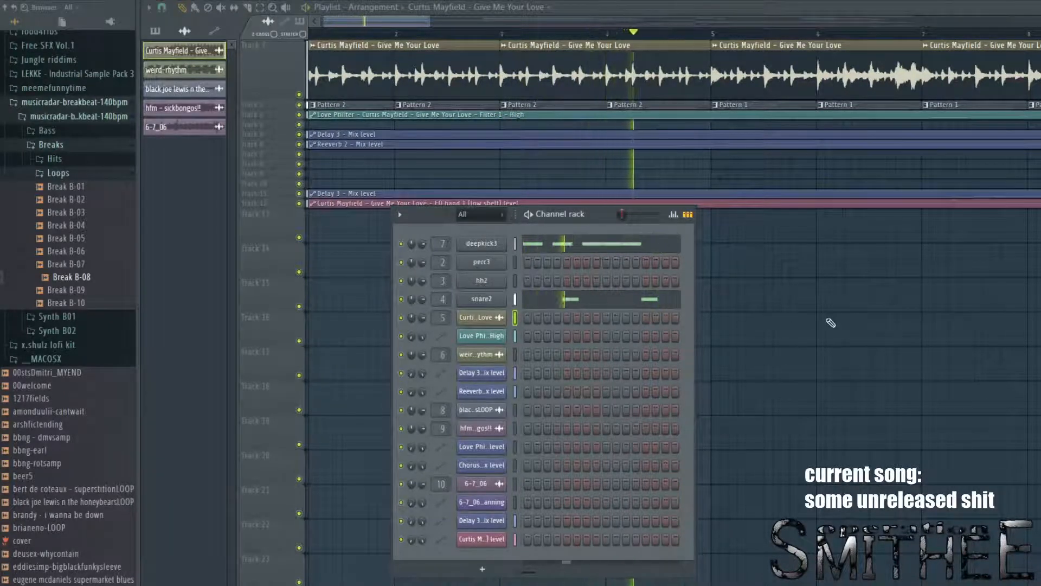
key("F6")
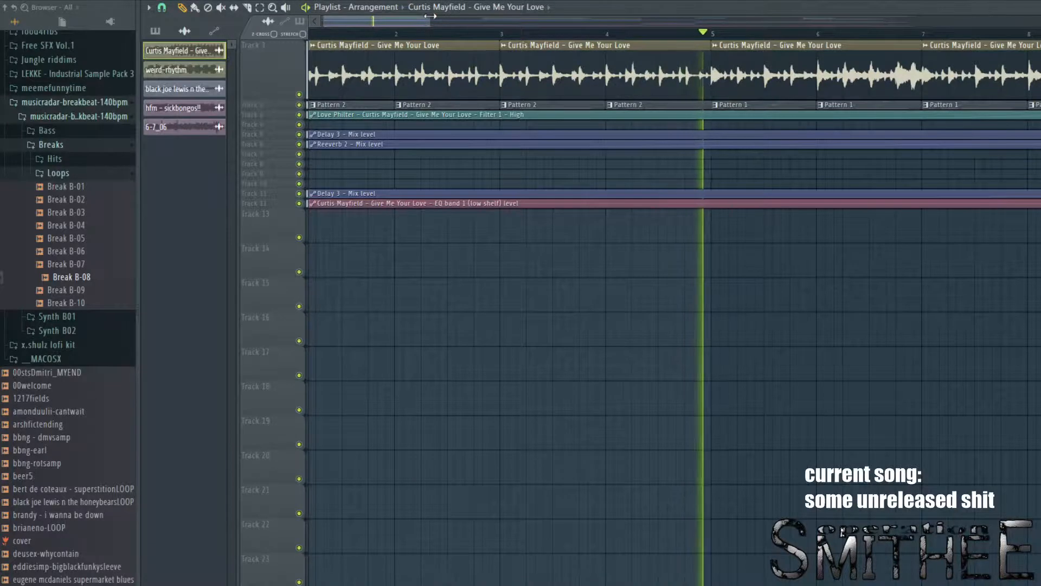
Step: Widen the view to cover the arrangement up to about bar 39 and enlarge the weird-rhythm track to show its waveform
left_click_drag(430, 20, 914, 20)
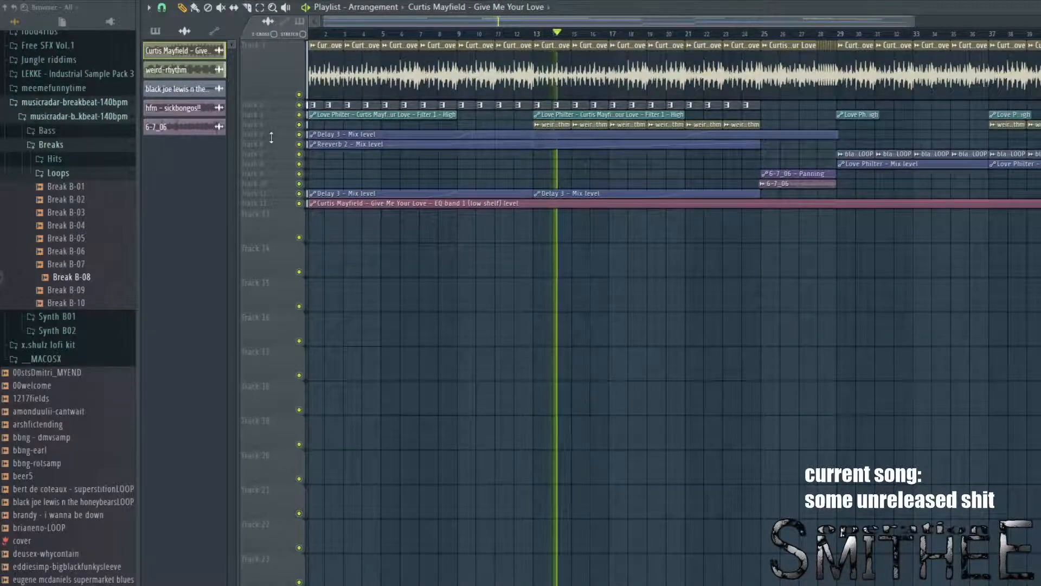
left_click_drag(270, 129, 270, 184)
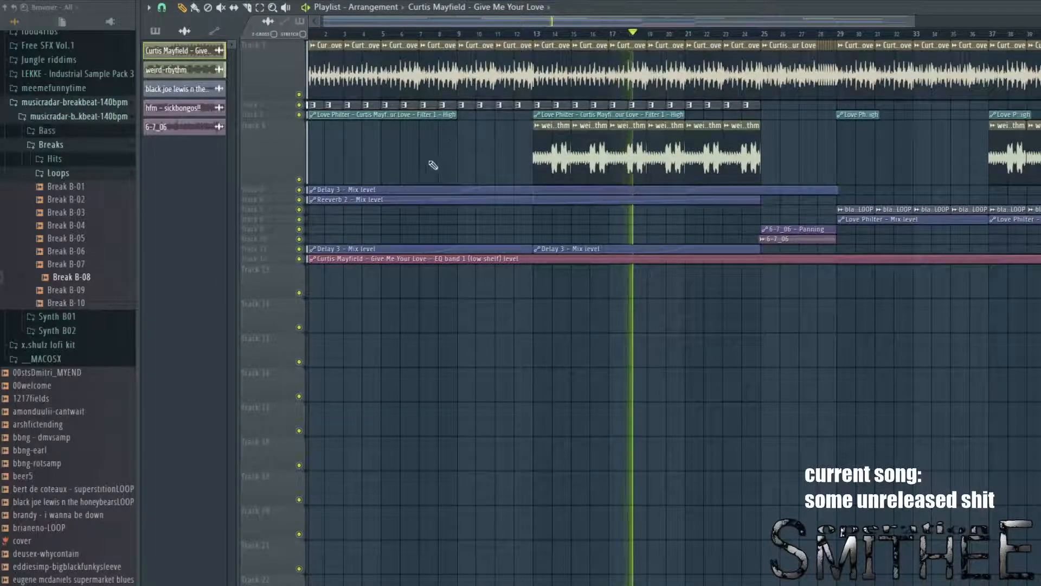
left_click_drag(288, 180, 288, 144)
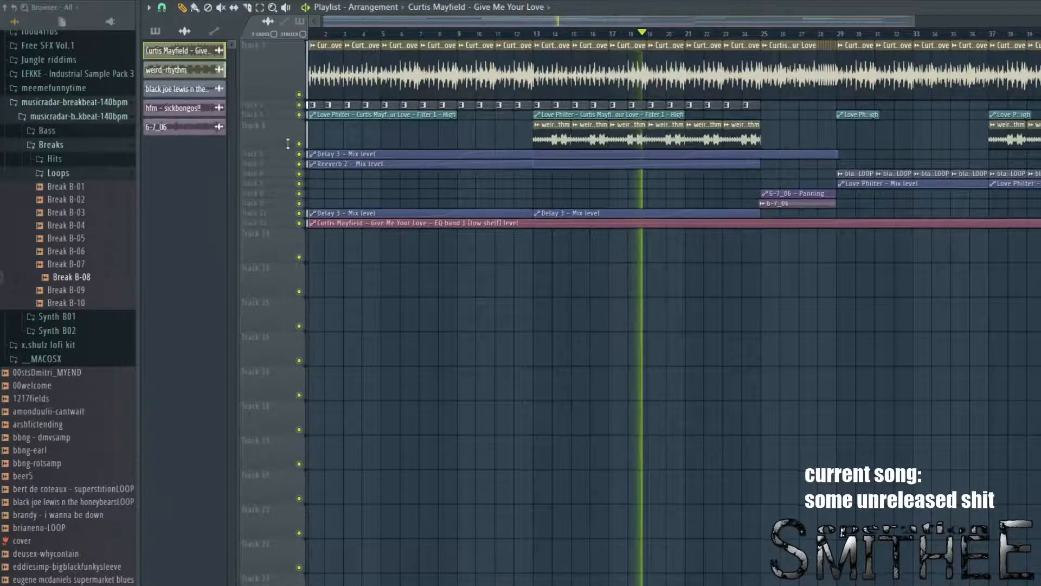
Step: Enlarge the 6-7_06 panning automation and sample tracks and play the arrangement from bar 25
left_click(754, 36)
left_click_drag(1015, 439, 951, 404)
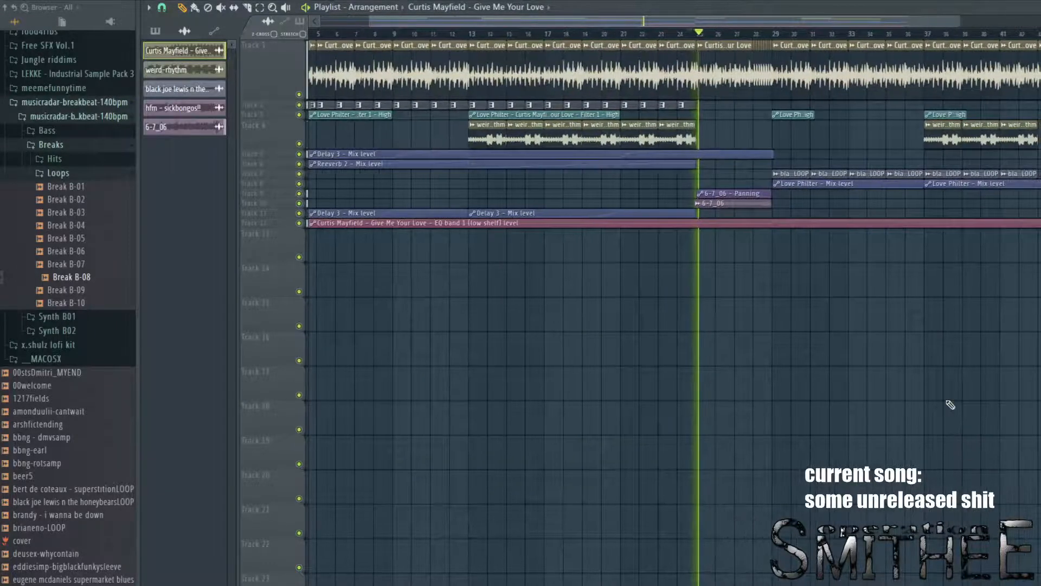
scroll(950, 404, "up", 3)
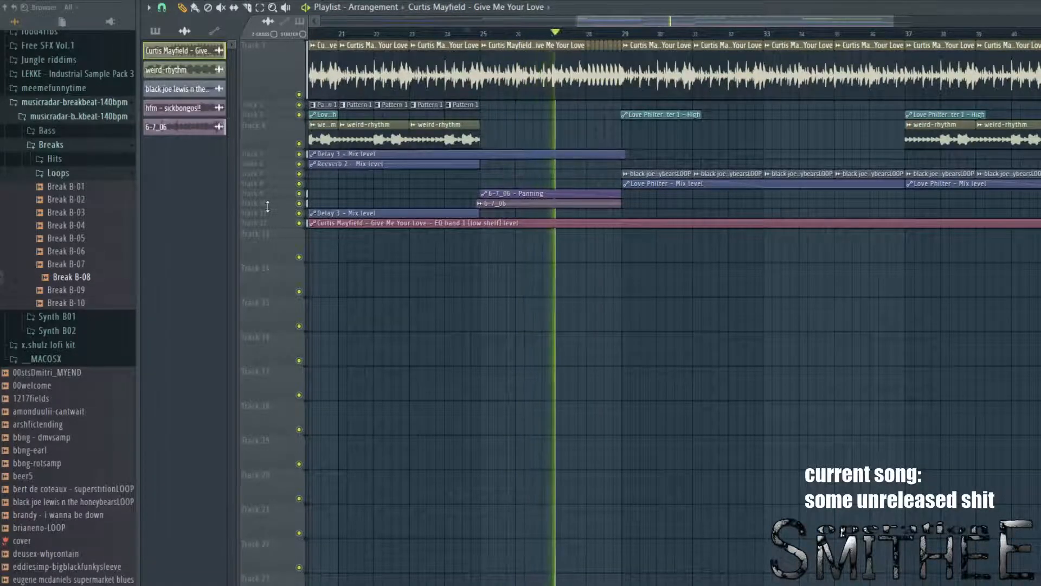
left_click_drag(271, 198, 271, 366)
key("space")
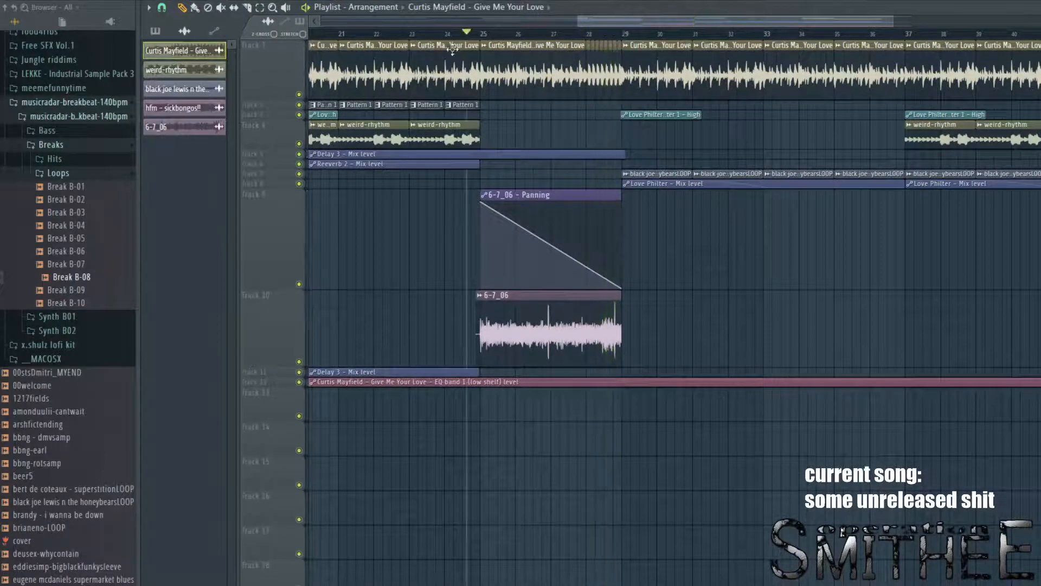
left_click(479, 35)
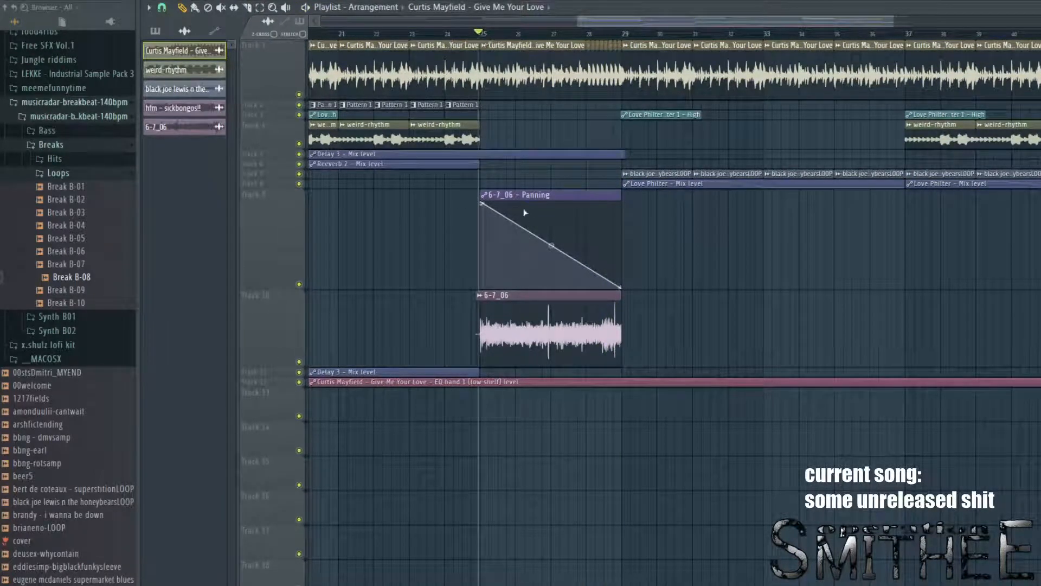
key("space")
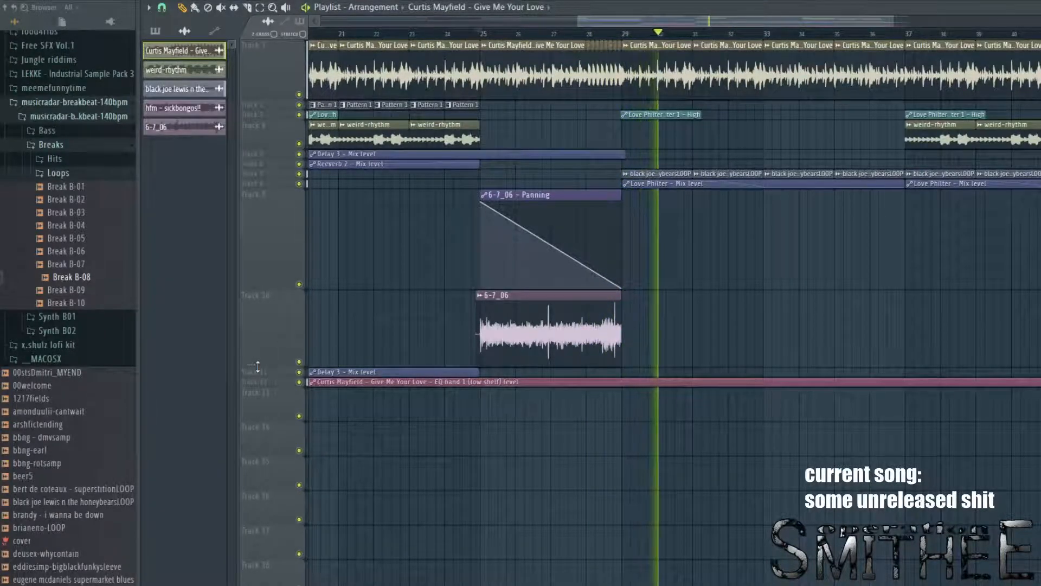
Step: Collapse the 6-7_06 tracks, enlarge the Love Philter mix level and black joe lewis loop tracks, and play from bar 29
left_click_drag(258, 365, 279, 281)
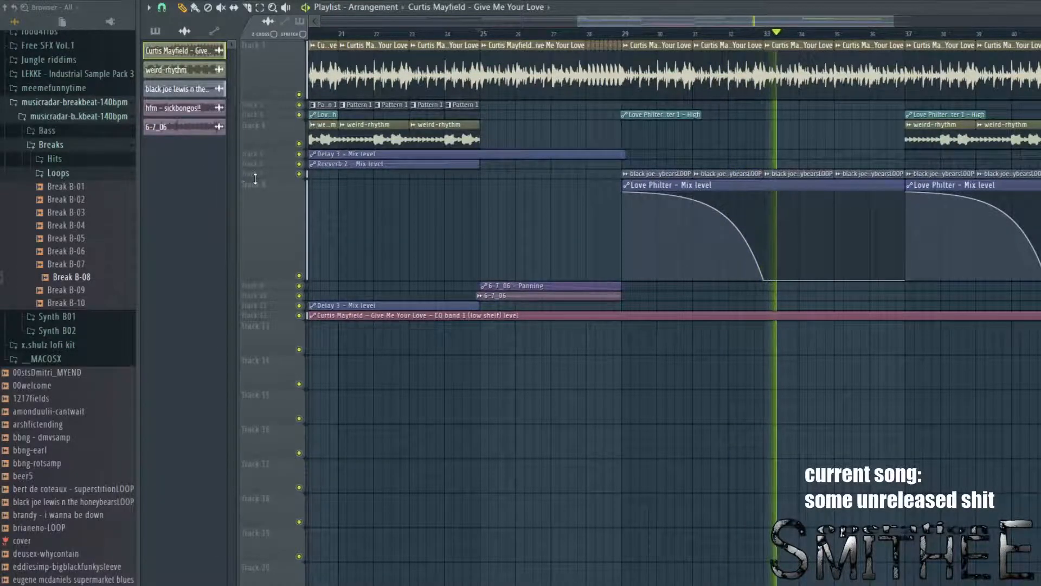
left_click_drag(253, 177, 253, 202)
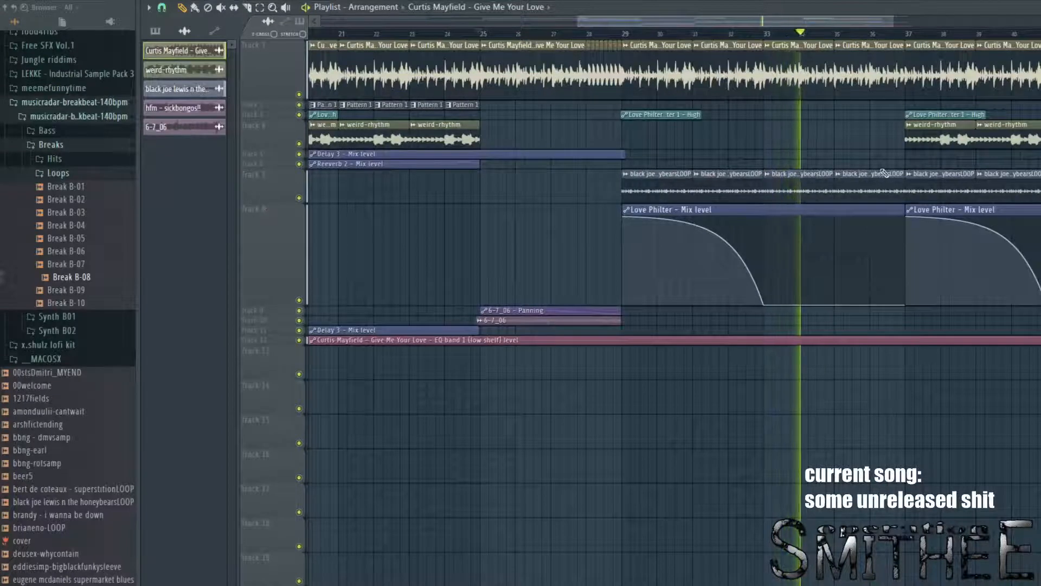
key("space")
left_click(621, 33)
key("space")
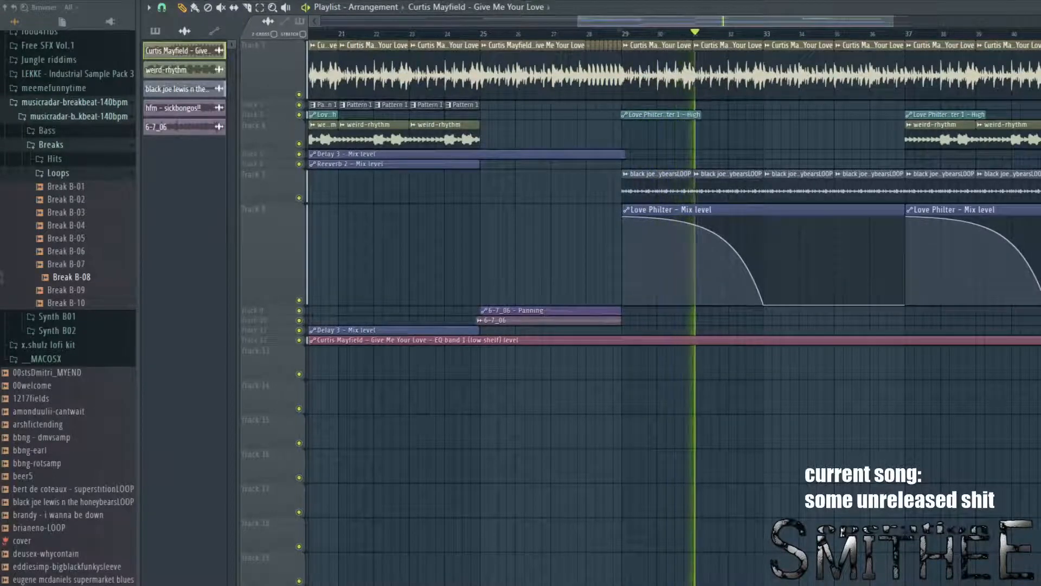
Step: Inspect the black joe lewis loop's mixer track during playback, stop playback and bring the arrangement's start back into view
key("F6")
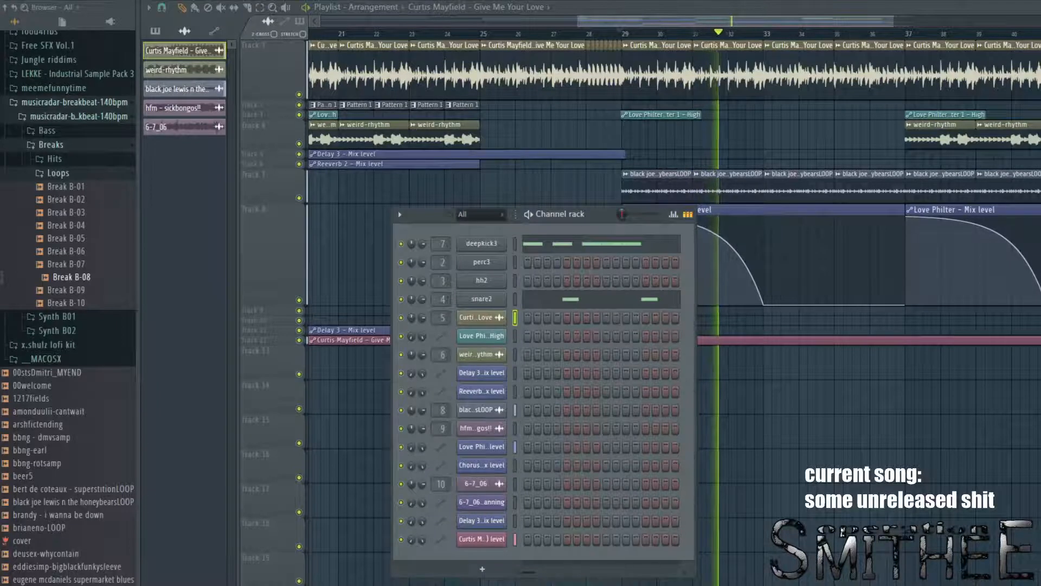
key("F9")
left_click(428, 343)
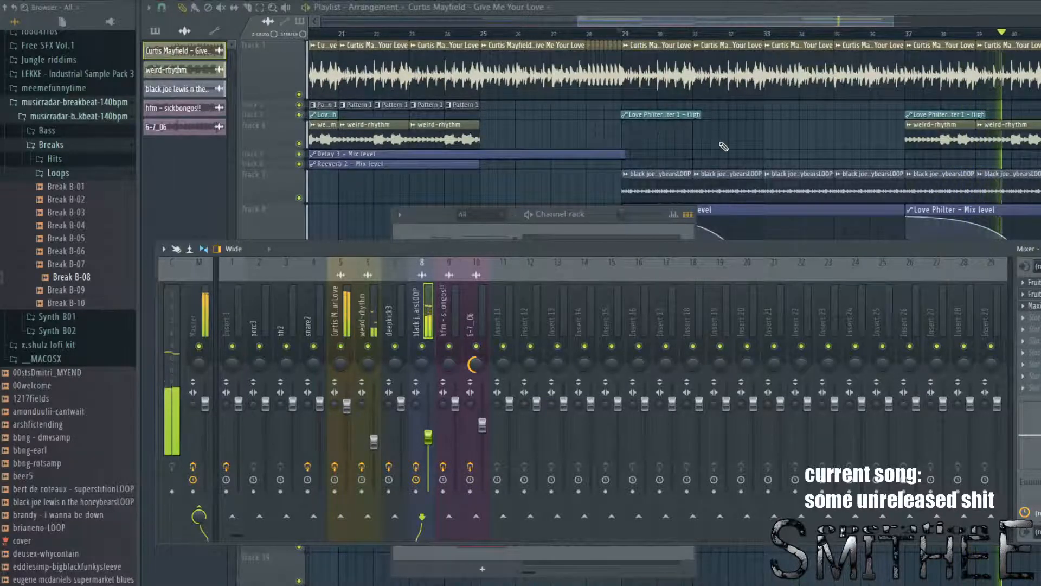
key("F9")
left_click_drag(709, 20, 751, 16)
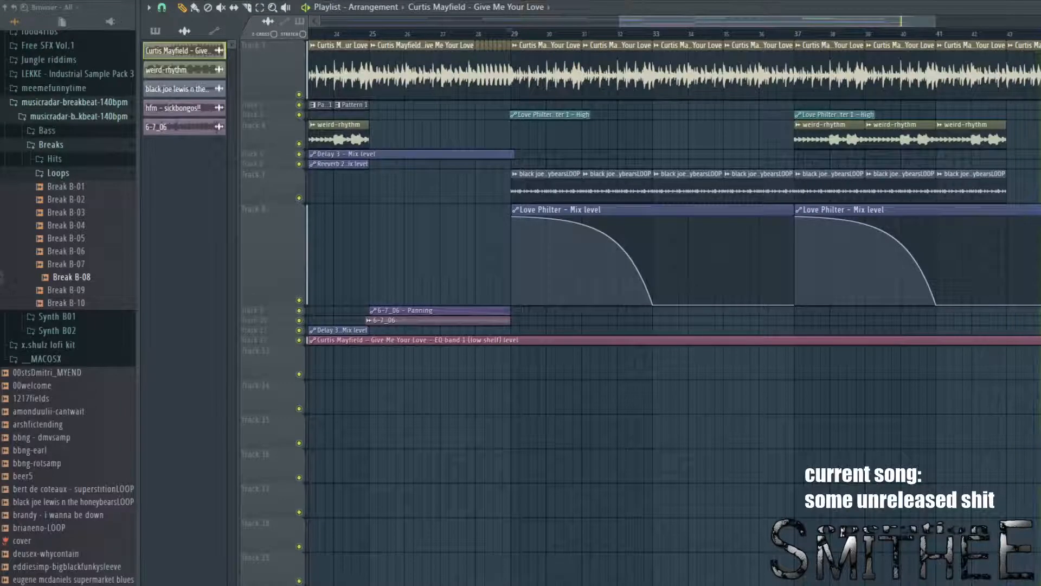
key("space")
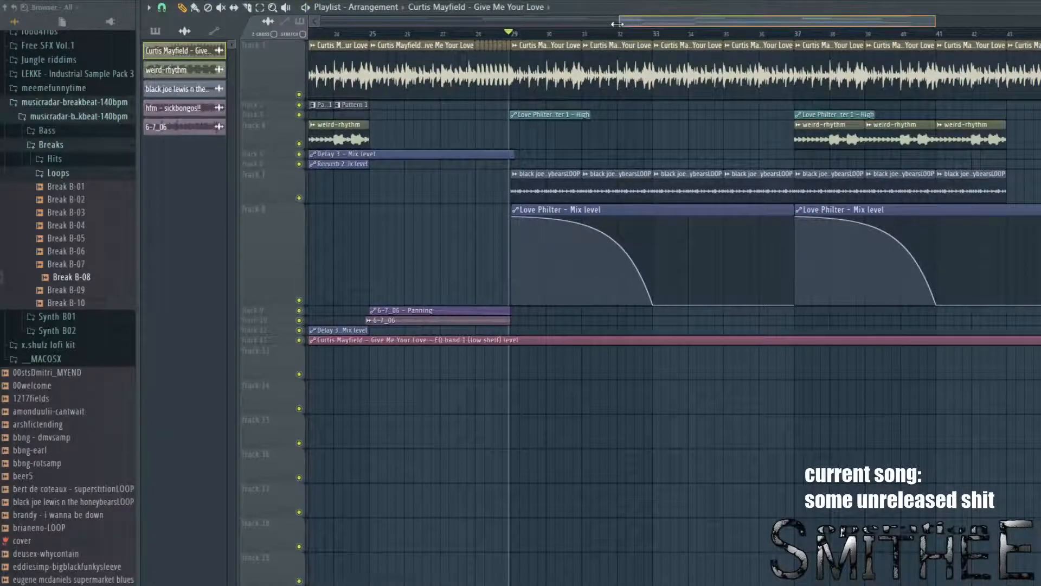
left_click_drag(614, 14, 320, 21)
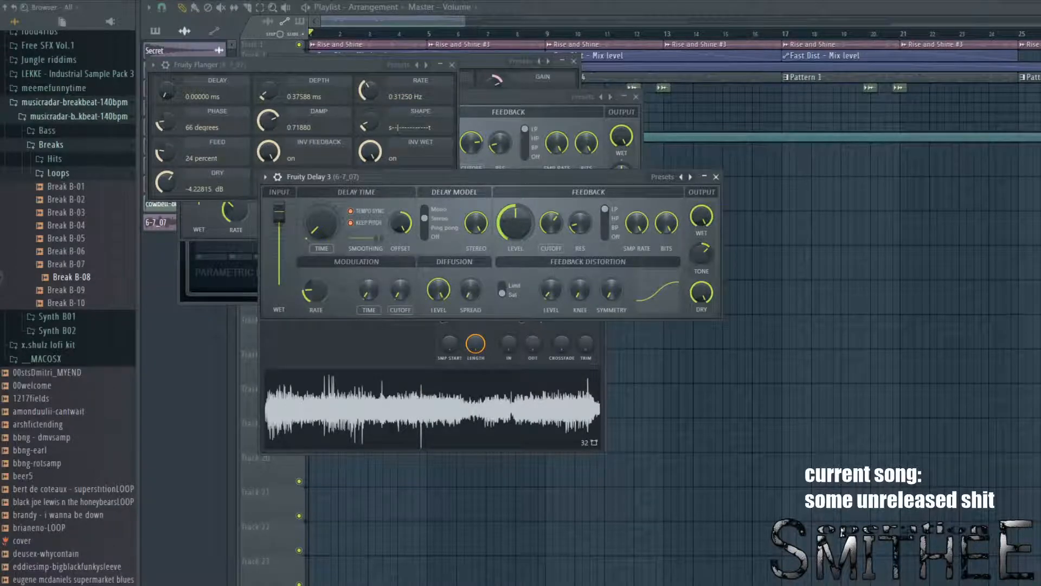
Step: Clear the open plugin windows from the Rise and Shine project and briefly play the arrangement from bar 1
left_click(1000, 276)
scroll(589, 244, "down", 5)
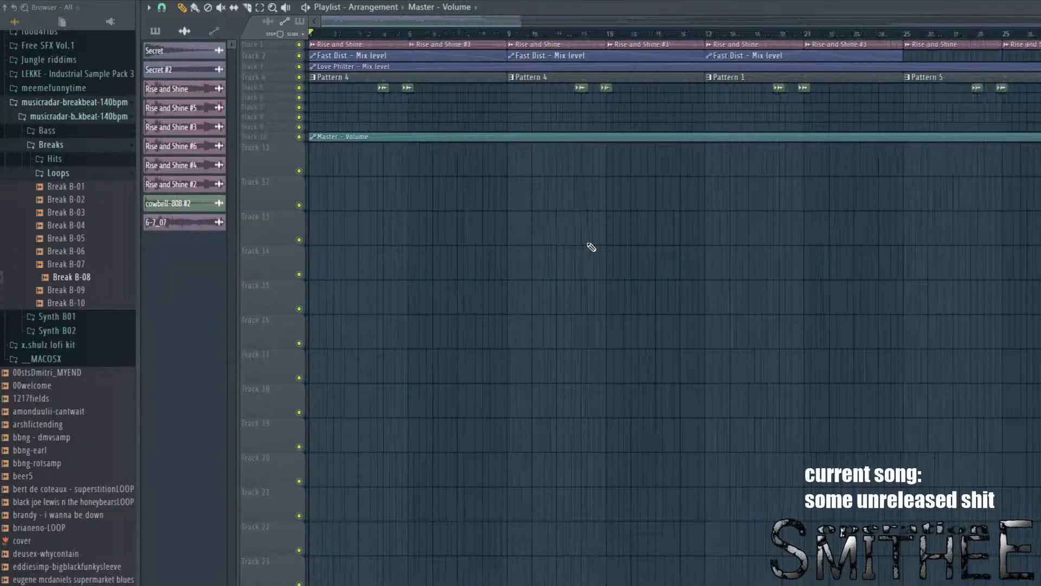
scroll(590, 245, "down", 3)
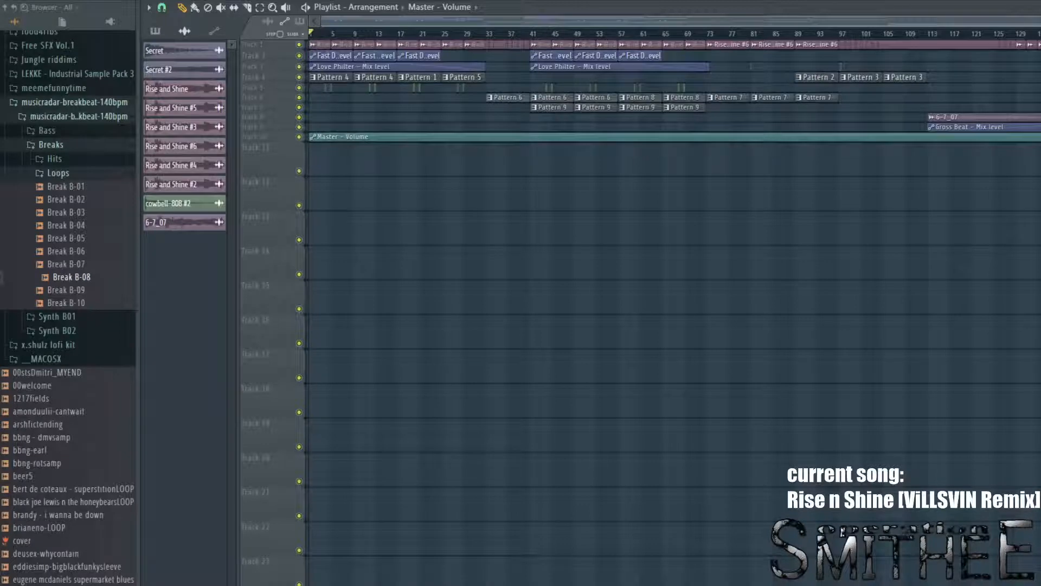
key("space")
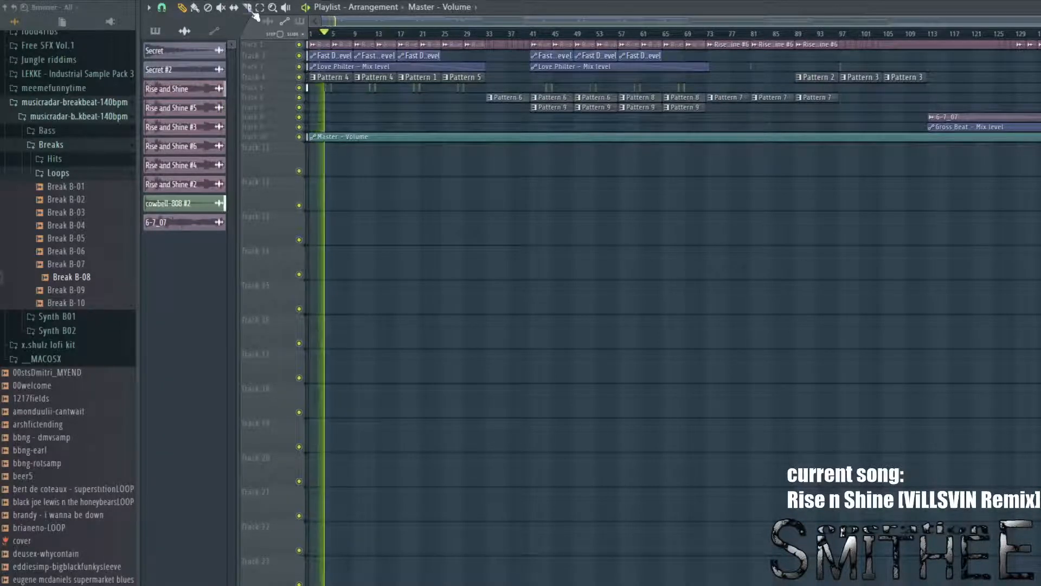
scroll(321, 100, "up", 3)
key("space")
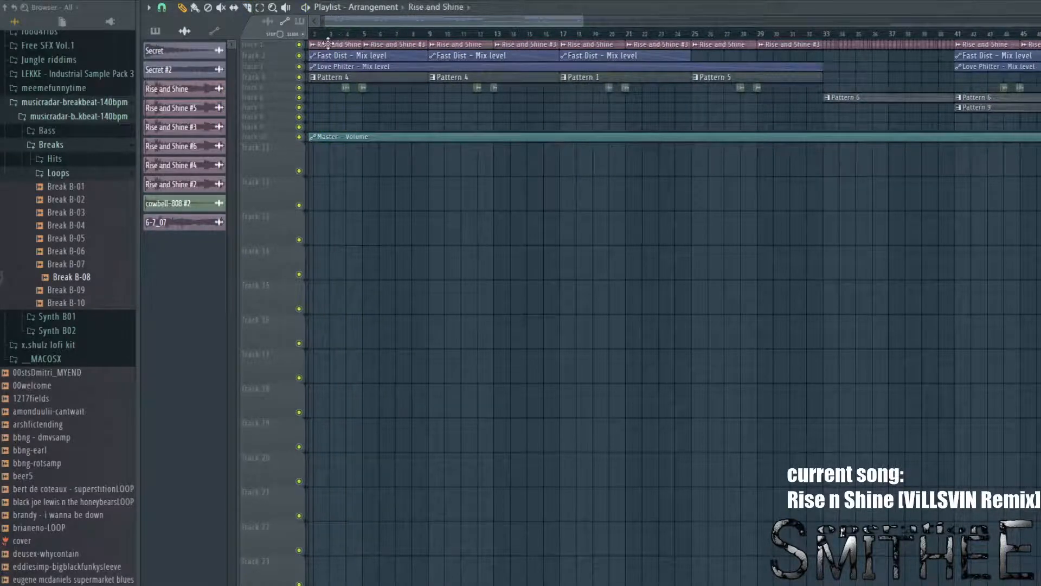
Step: Review the channel settings of the first Rise and Shine clip and of the Rise and Shine #6 clip at bar 81
double_click(327, 43)
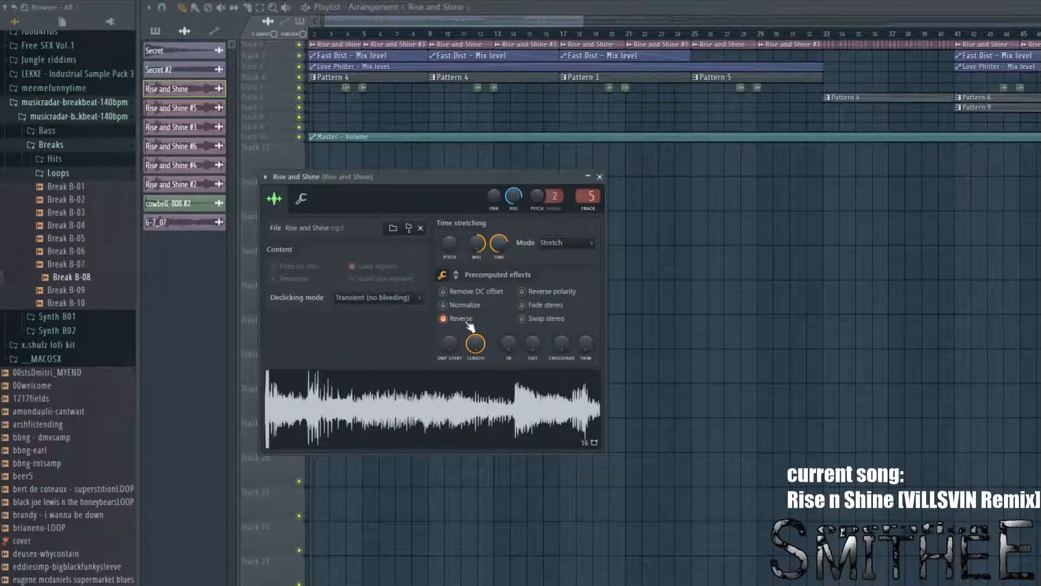
left_click(599, 177)
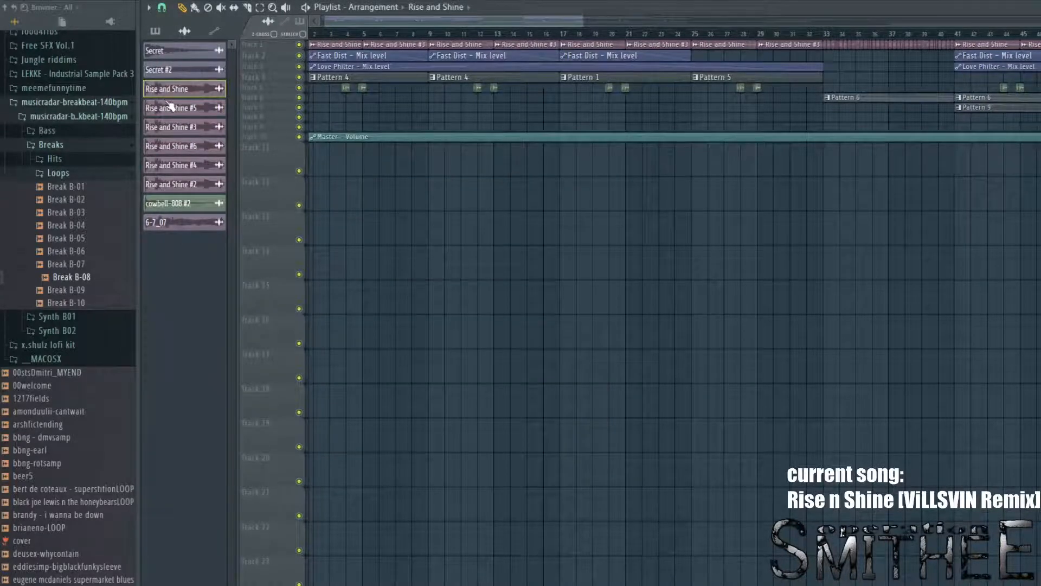
scroll(465, 383, "right", 10)
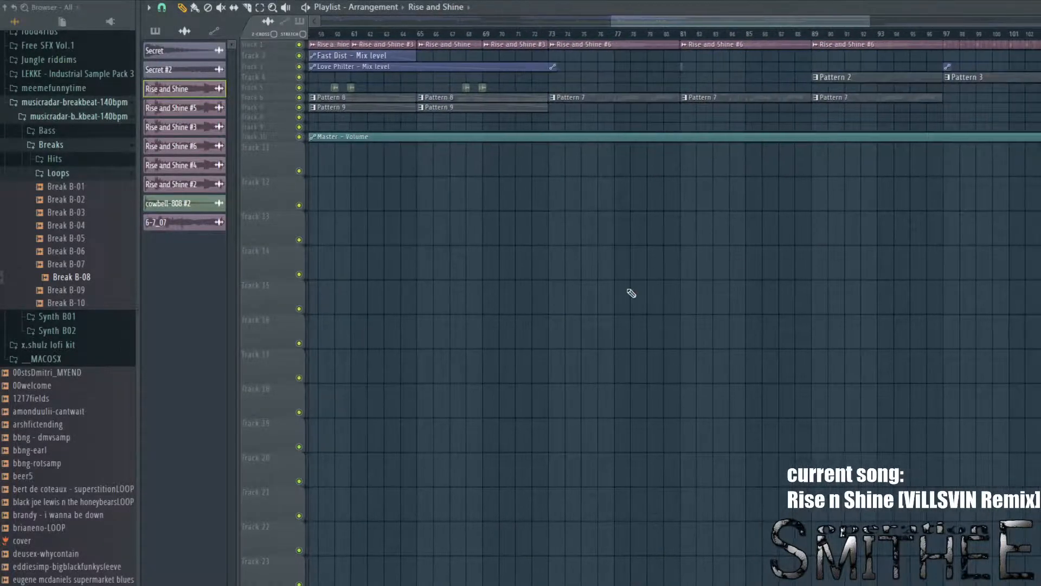
scroll(564, 314, "right", 3)
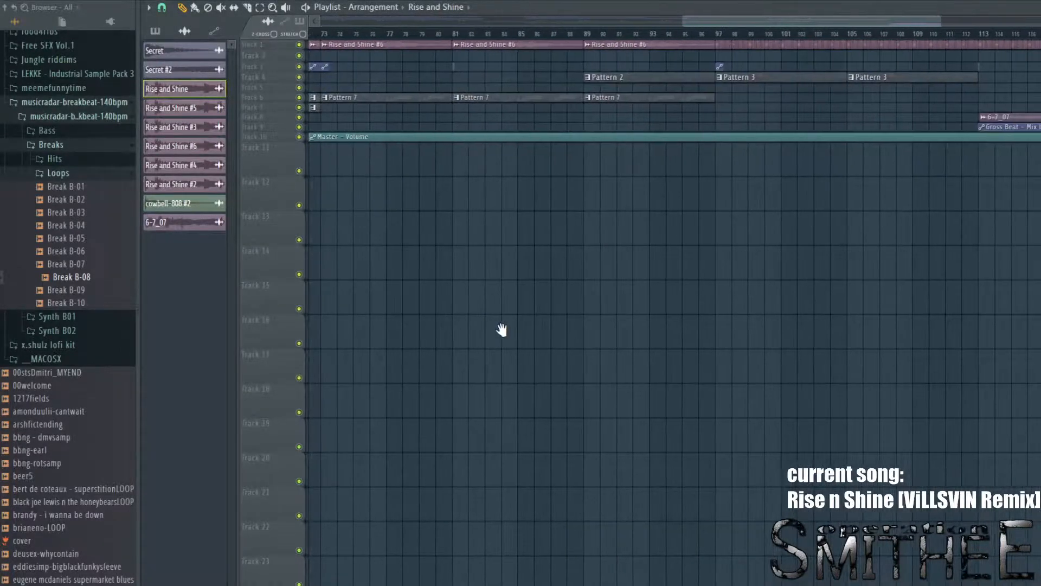
left_click(520, 39)
double_click(498, 43)
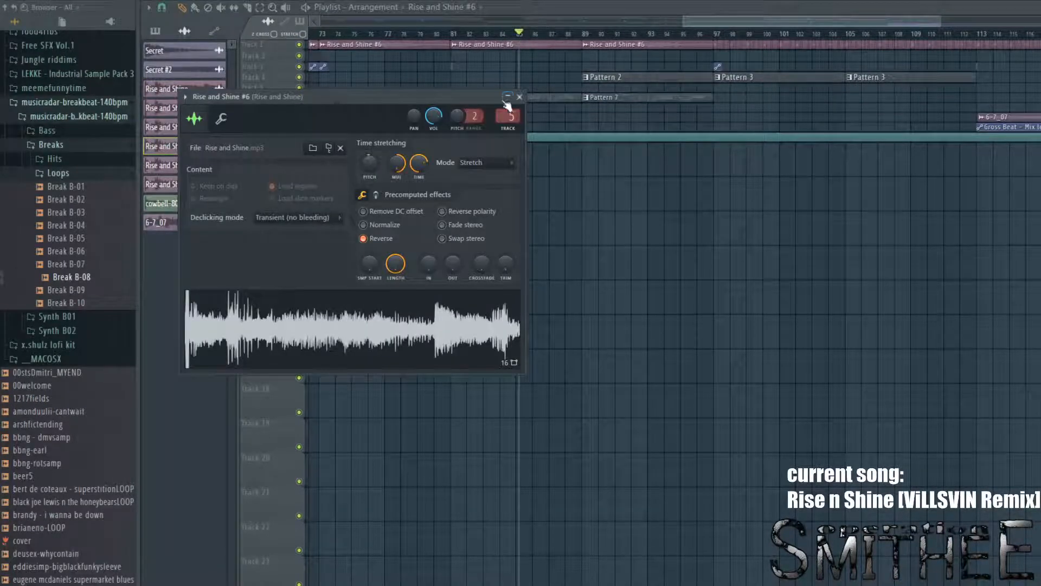
left_click(519, 97)
Step: Return to the start of the arrangement and look through the sample files in the browser
scroll(454, 309, "left", 7)
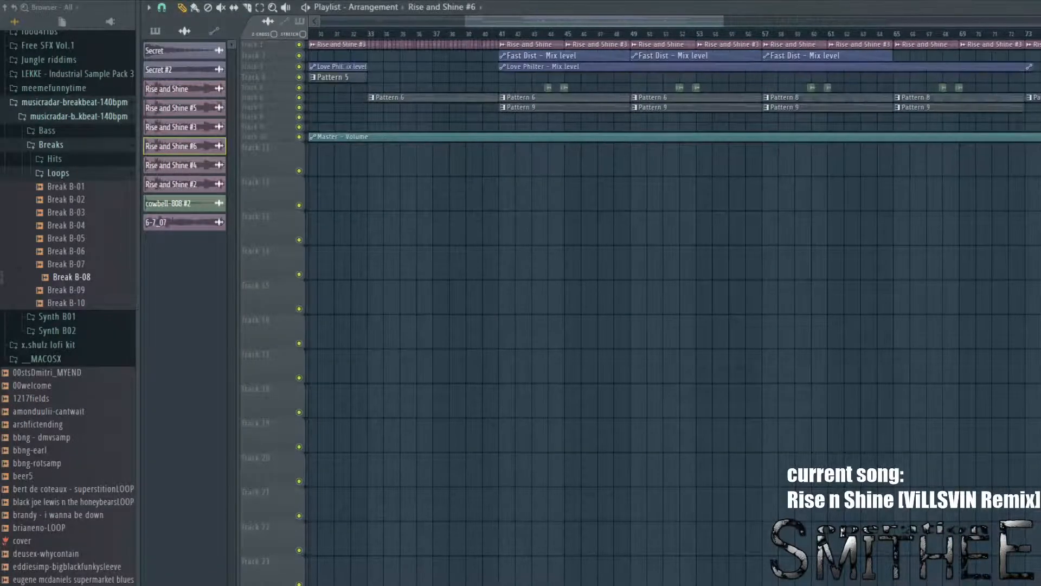
scroll(906, 297, "left", 5)
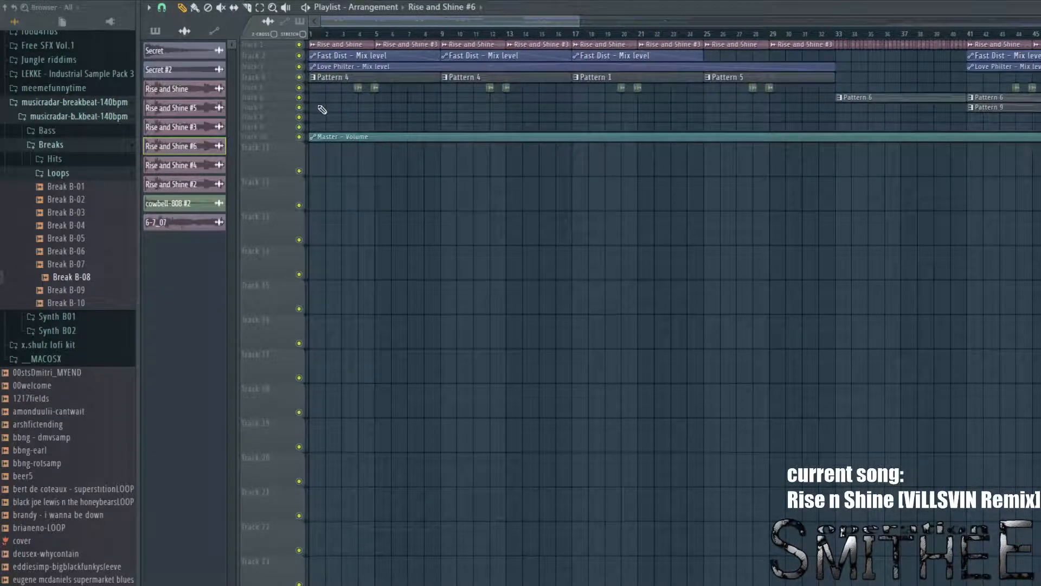
scroll(68, 293, "down", 15)
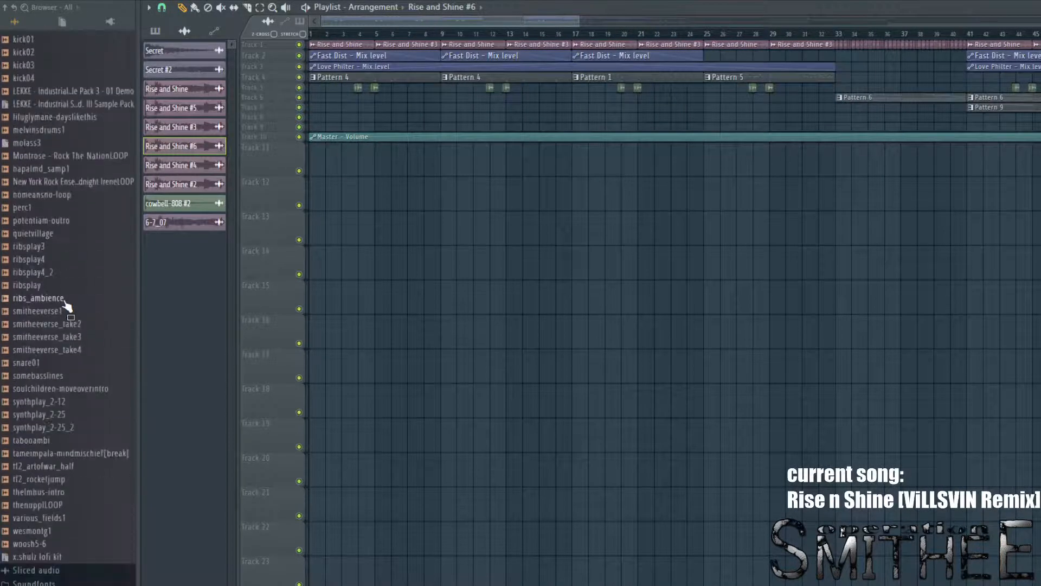
scroll(66, 304, "up", 12)
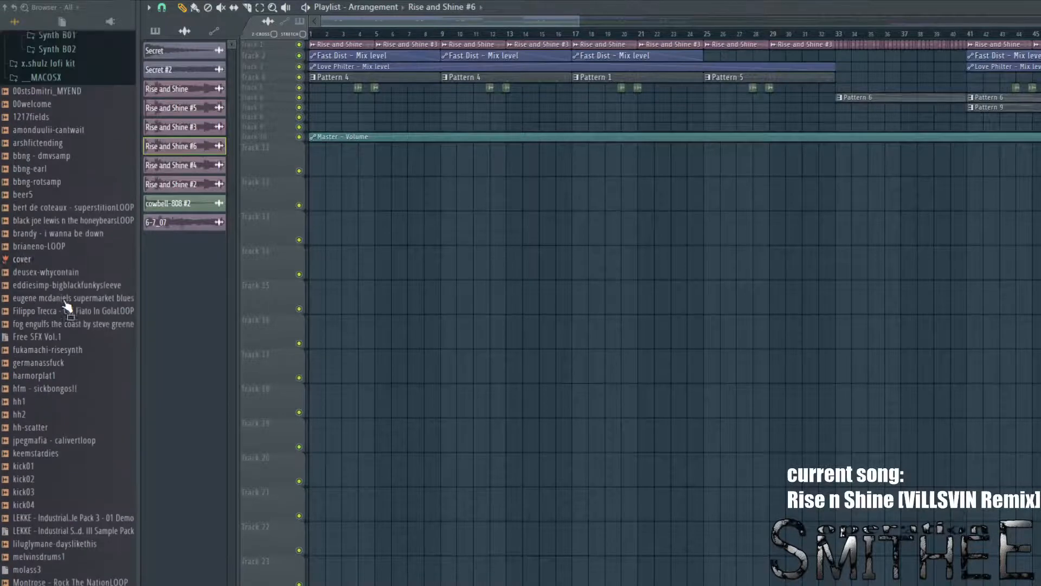
scroll(65, 305, "up", 2)
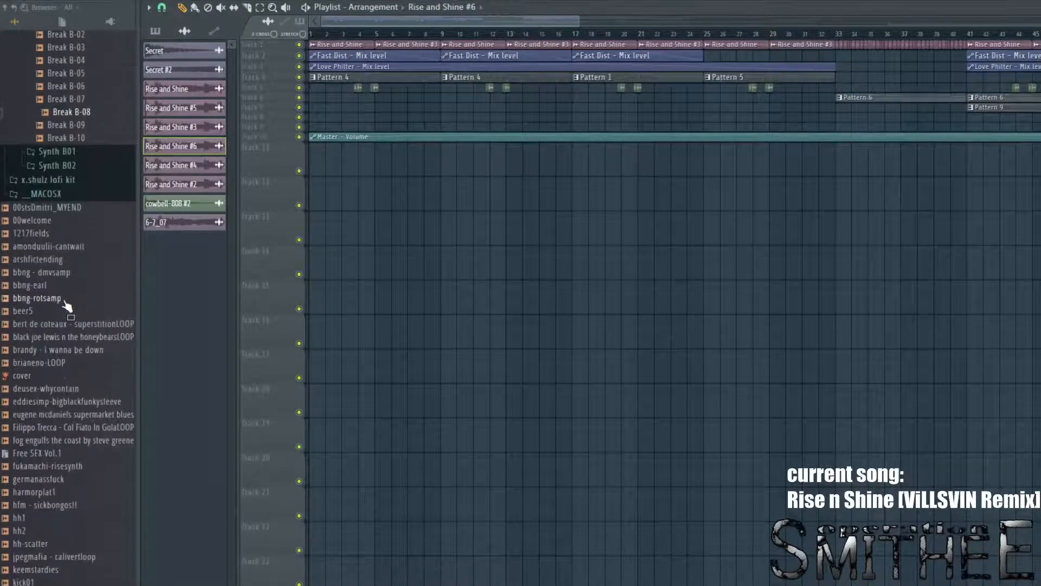
Step: Review the Rise and Shine sample's channel settings alongside its mixer track and close both windows
double_click(334, 46)
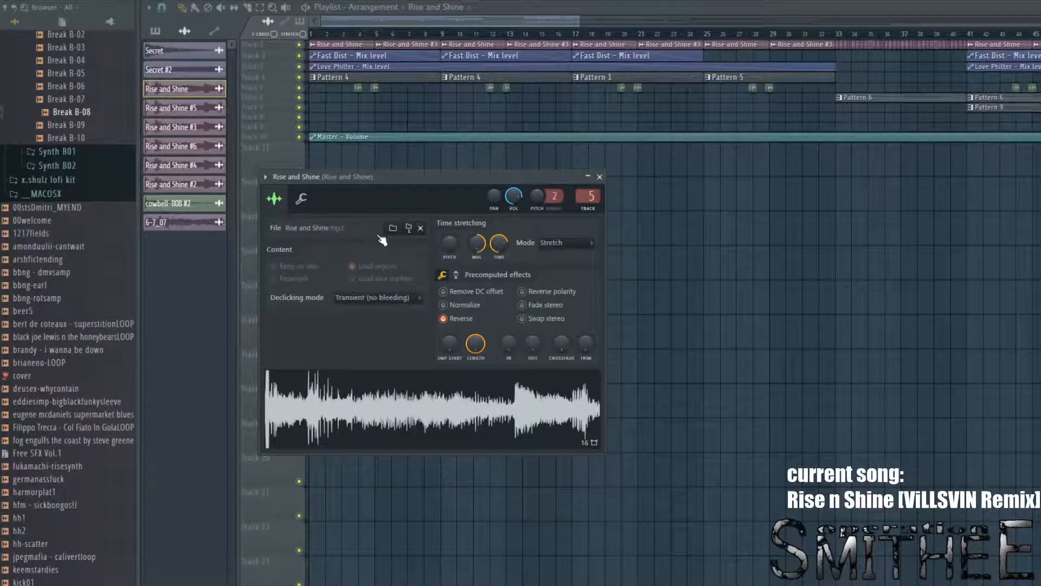
key("F9")
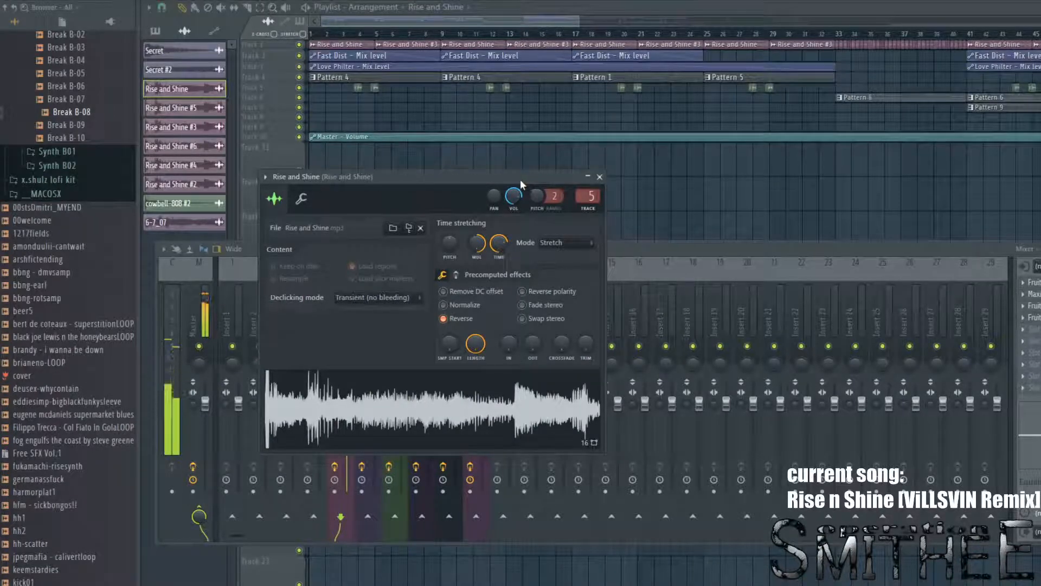
left_click_drag(519, 179, 626, 160)
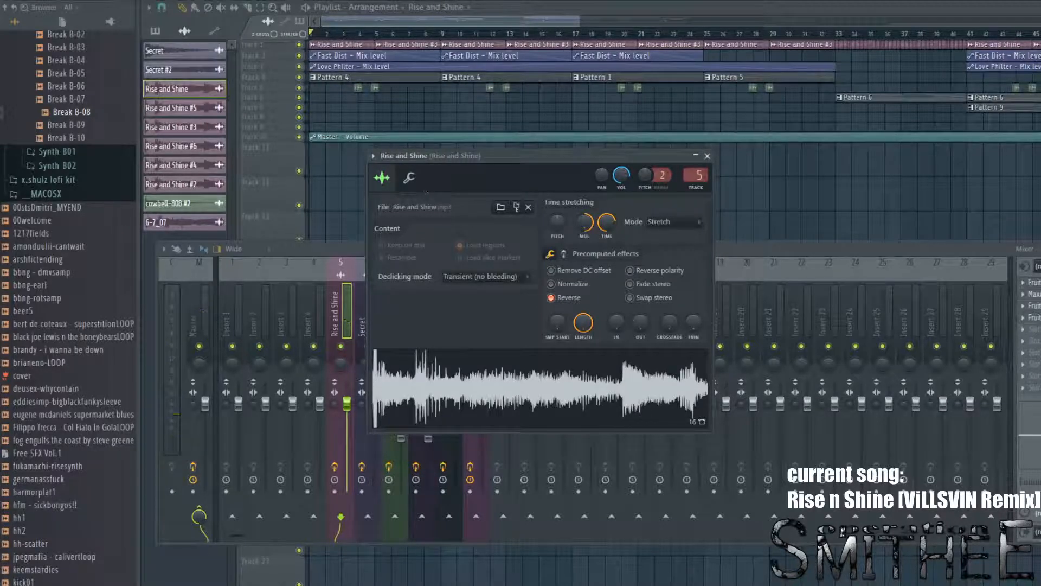
left_click(544, 102)
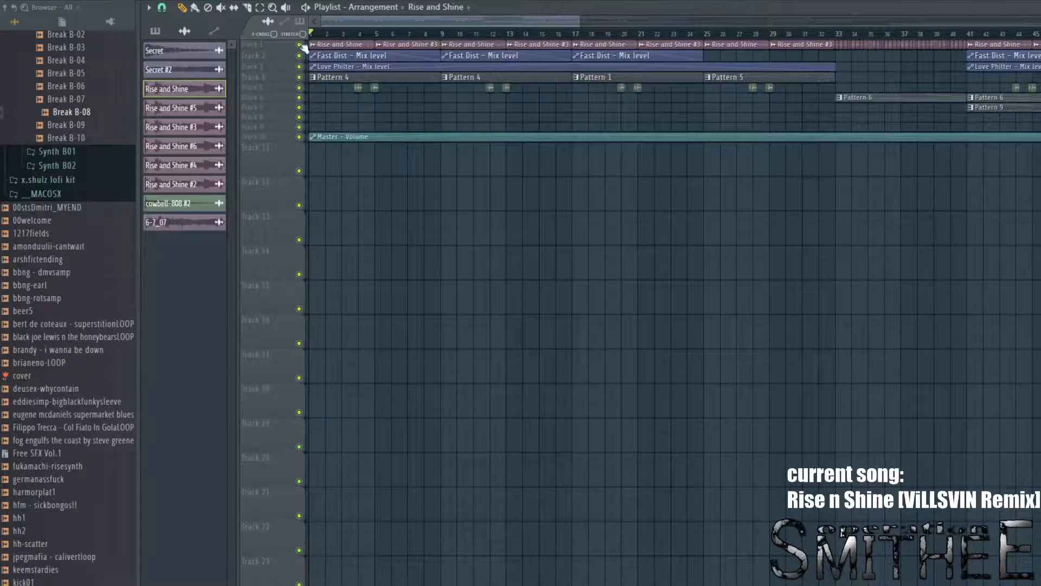
Step: Play the Rise and Shine arrangement from bar 1 to about bar 13 and stop playback
scroll(316, 61, "up", 5)
left_click_drag(671, 129, 679, 129)
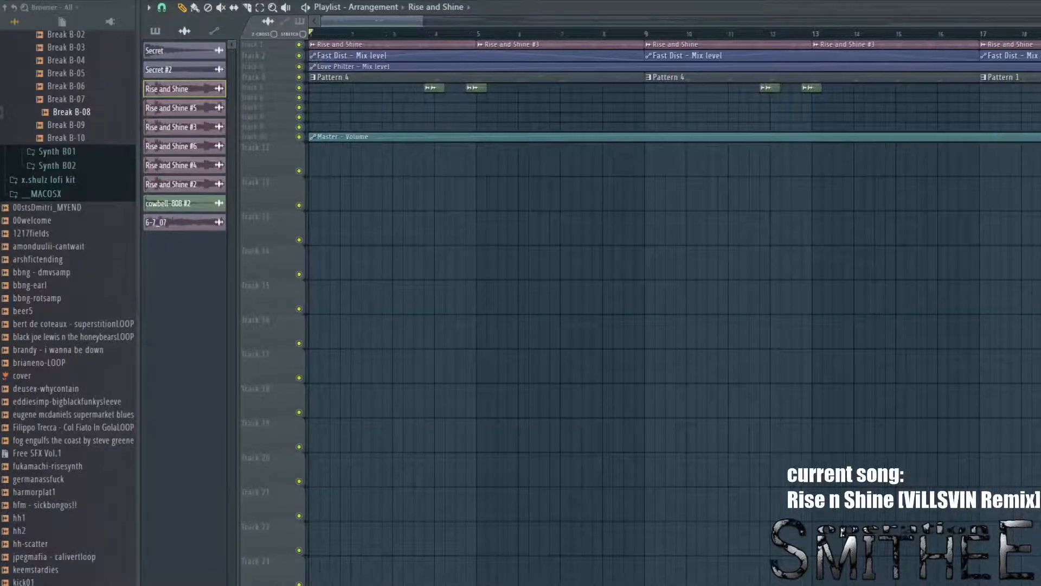
key("space")
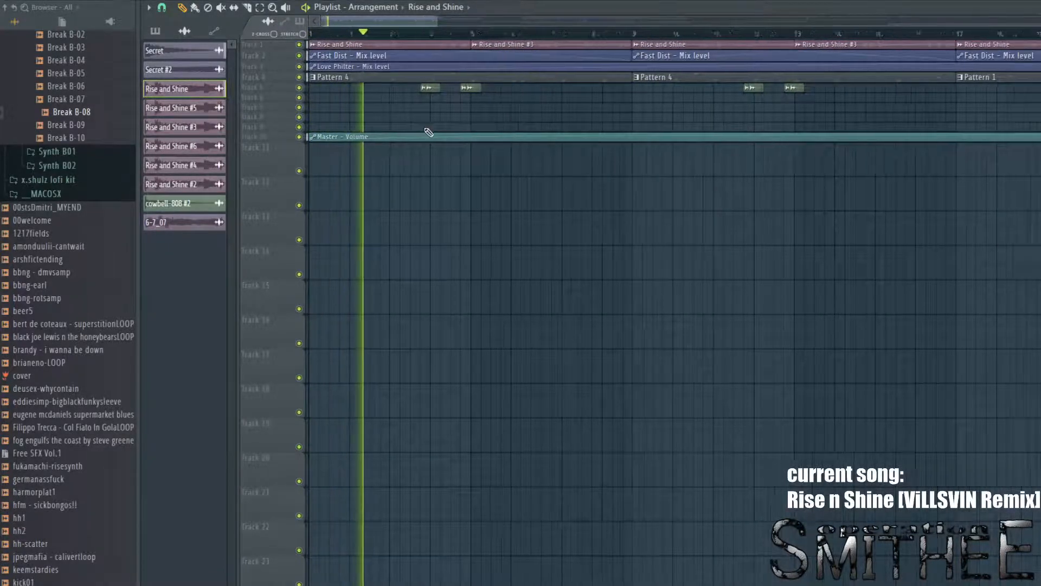
scroll(428, 132, "down", 4)
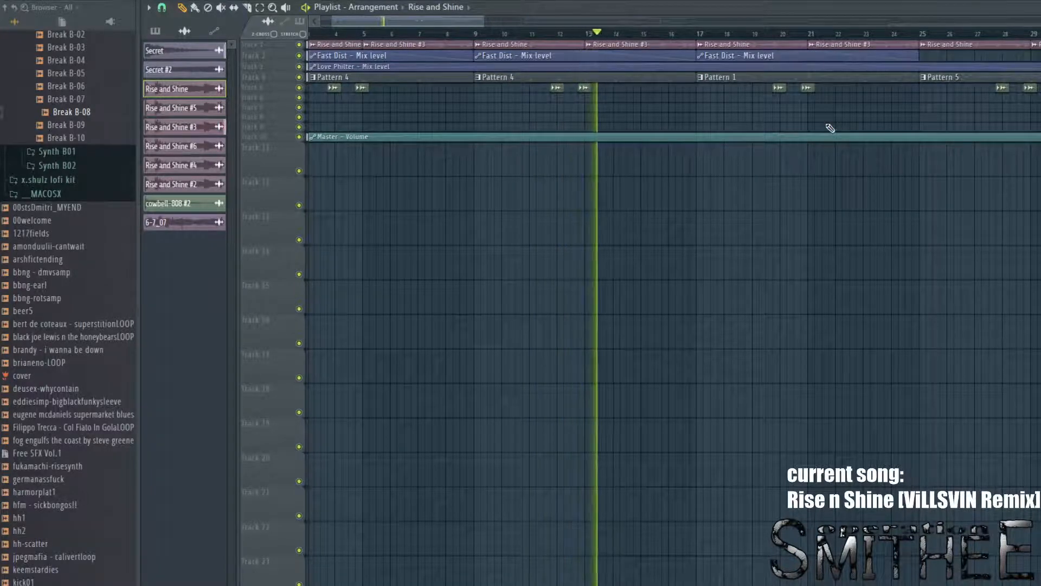
key("space")
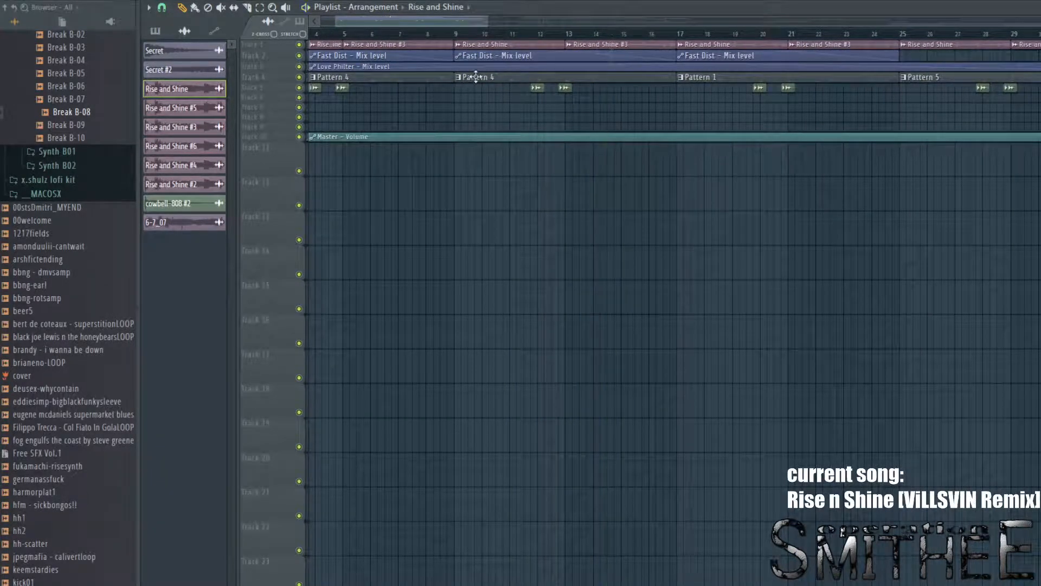
Step: Open Pattern 4 in the channel rack, review the Secret sample's channel settings and waveform, and close its window
double_click(476, 77)
key("F7")
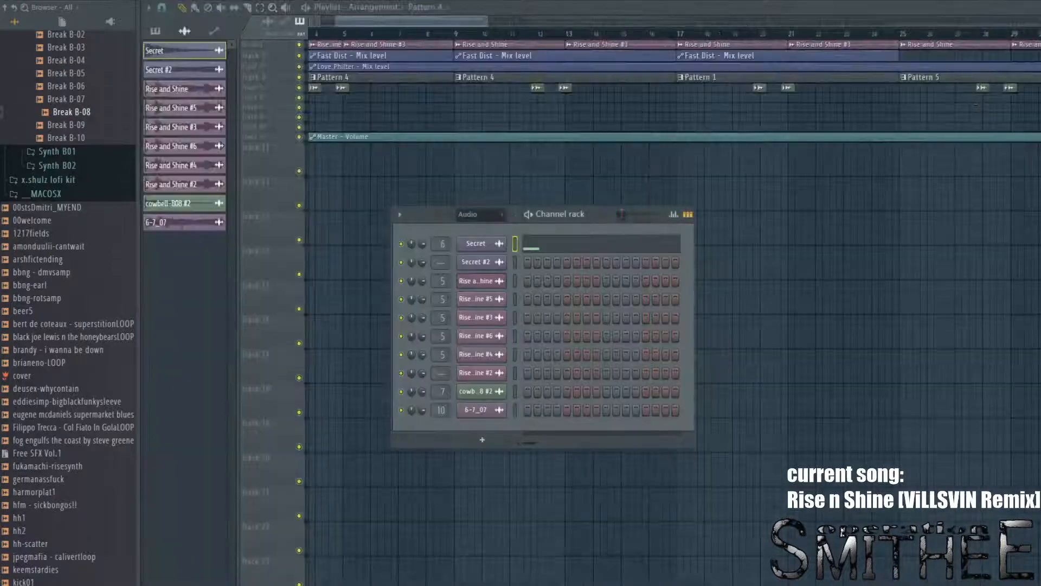
left_click(495, 245)
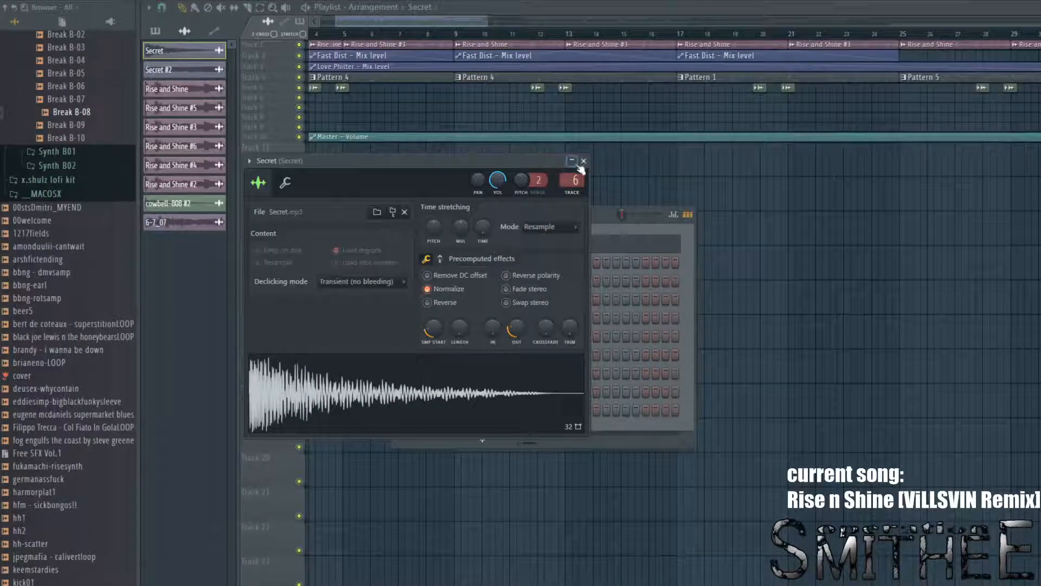
left_click_drag(505, 154, 379, 161)
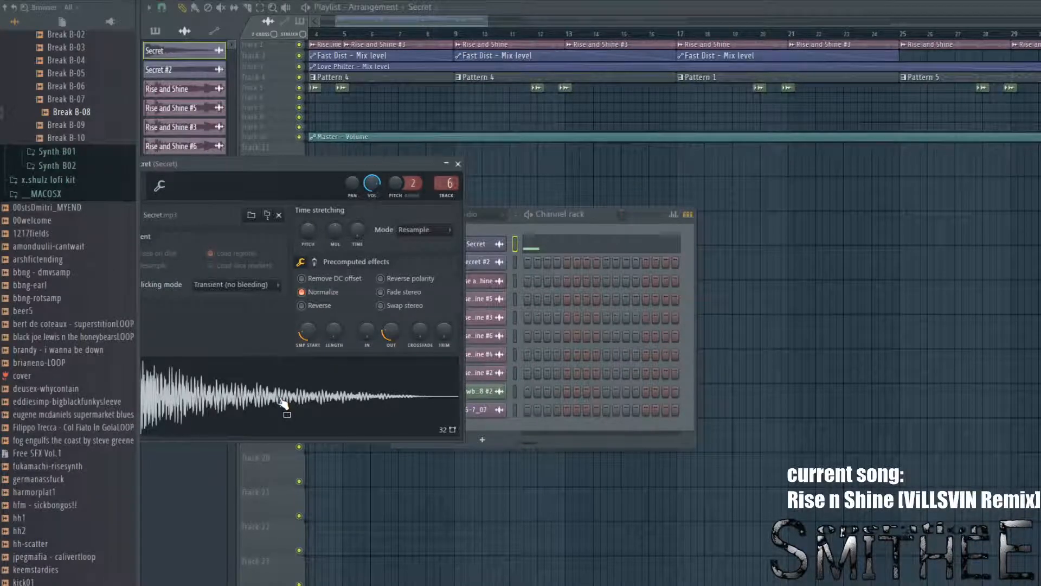
left_click(458, 163)
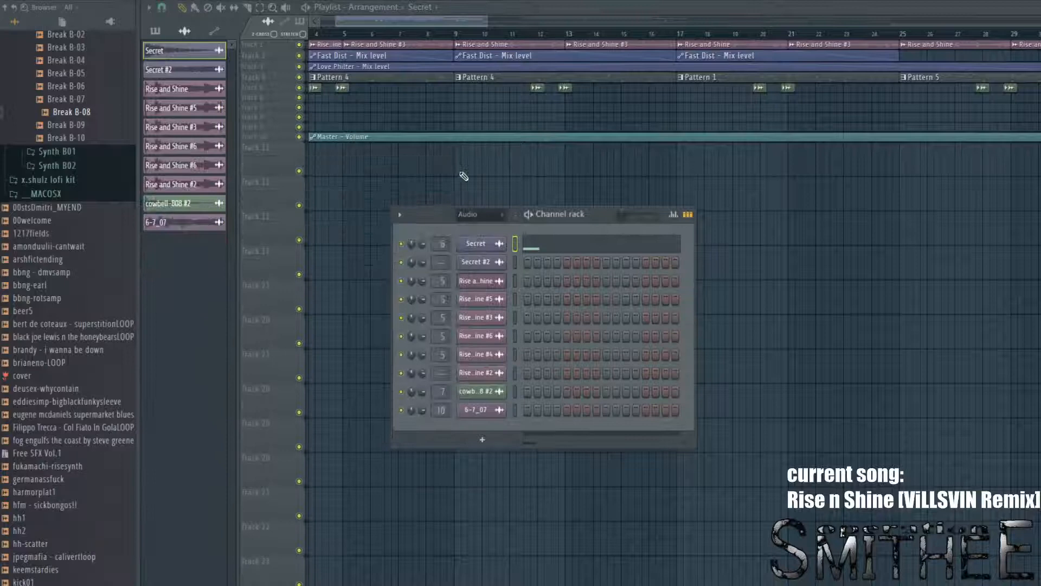
left_click(477, 251)
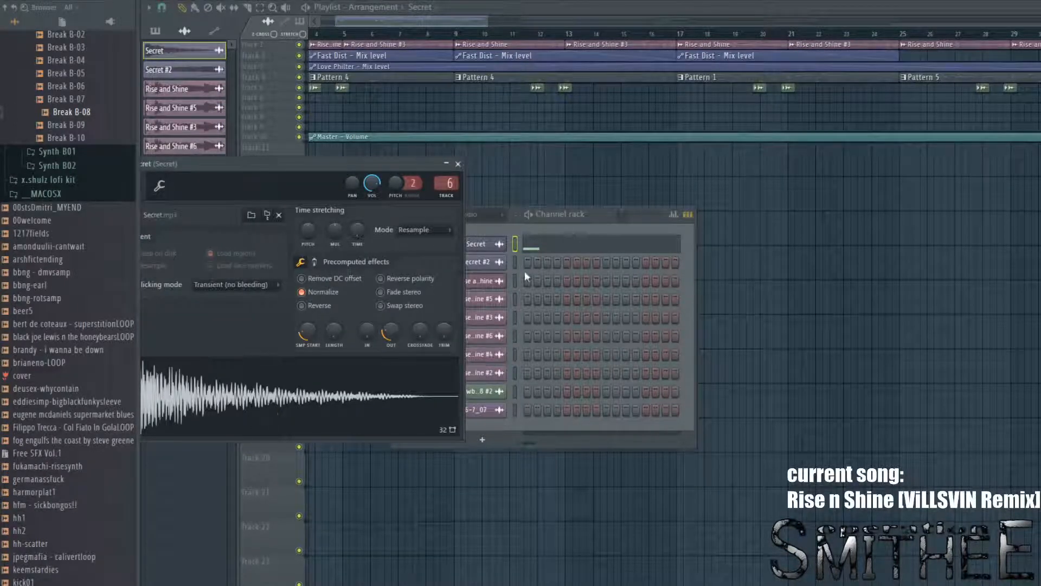
left_click(459, 164)
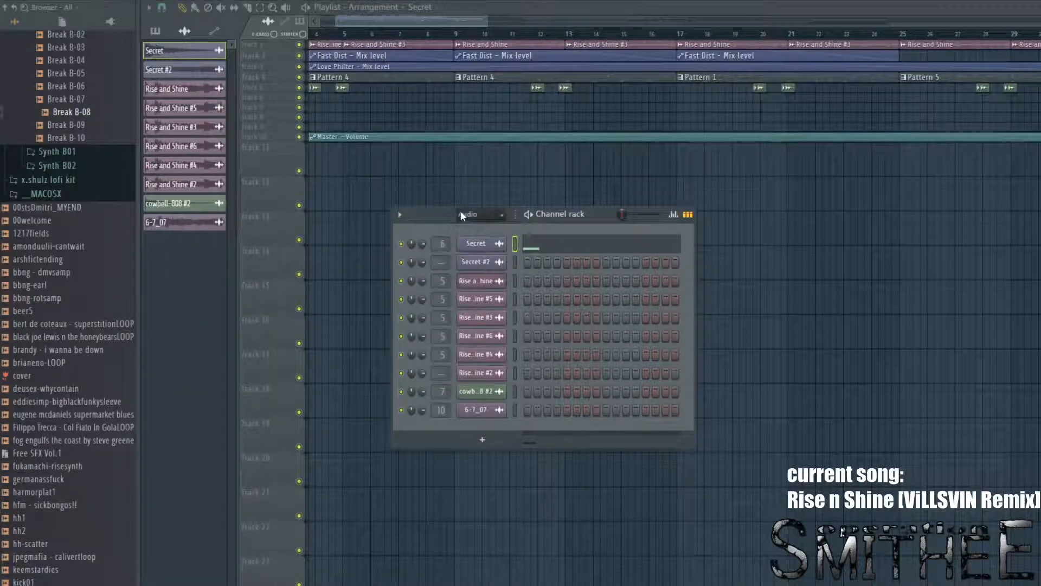
Step: Show all channels in the channel rack, examine the Secret channel's notes in the piano roll, and return to the playlist
left_click(467, 225)
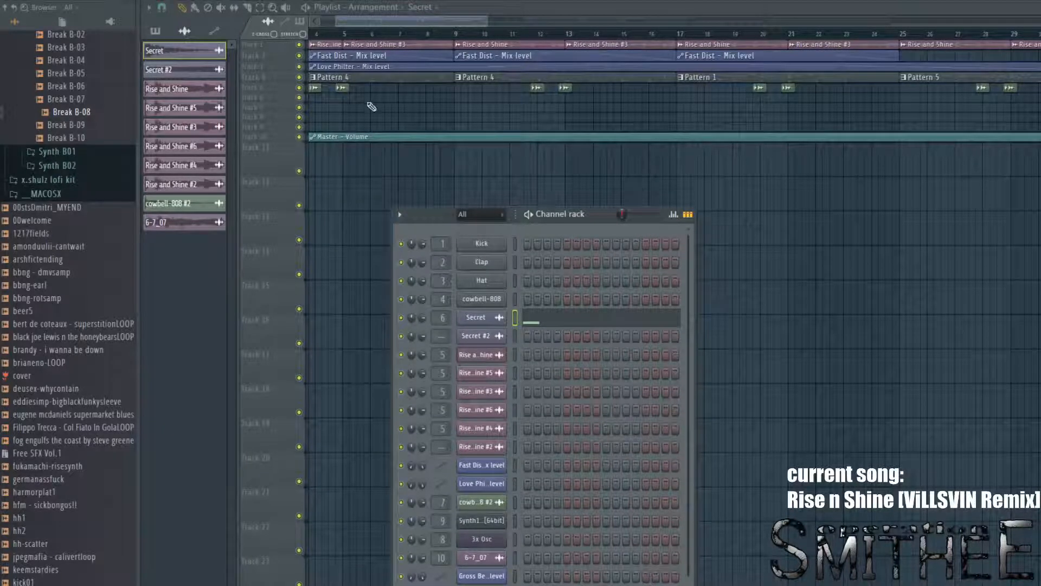
left_click(568, 324)
left_click_drag(405, 230, 570, 244)
scroll(536, 201, "down", 6)
scroll(292, 344, "up", 1)
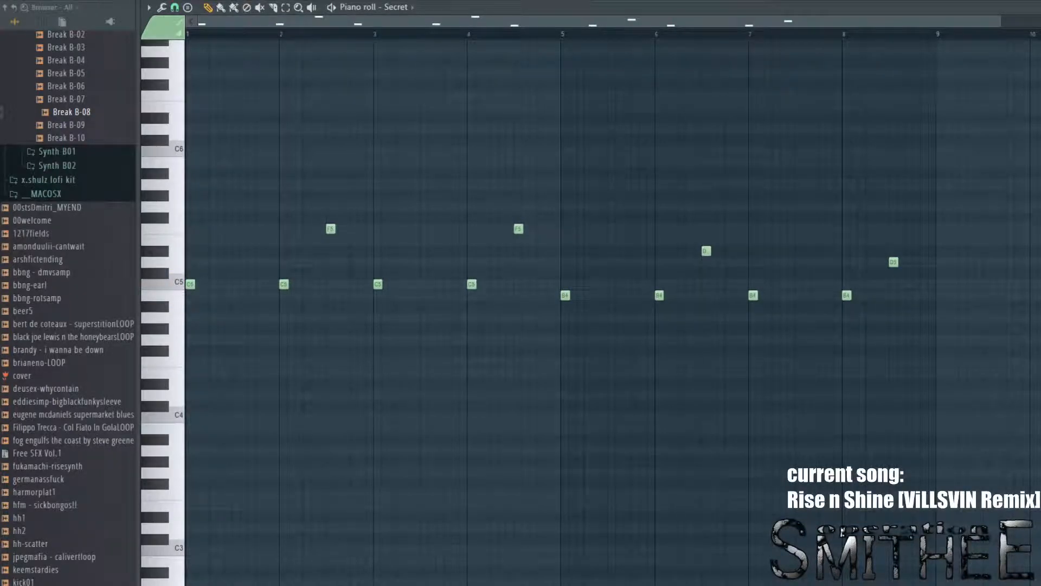
key("F7")
right_click(952, 311)
Step: Move the playhead to bar 41 of the arrangement and start playback
scroll(952, 310, "down", 4)
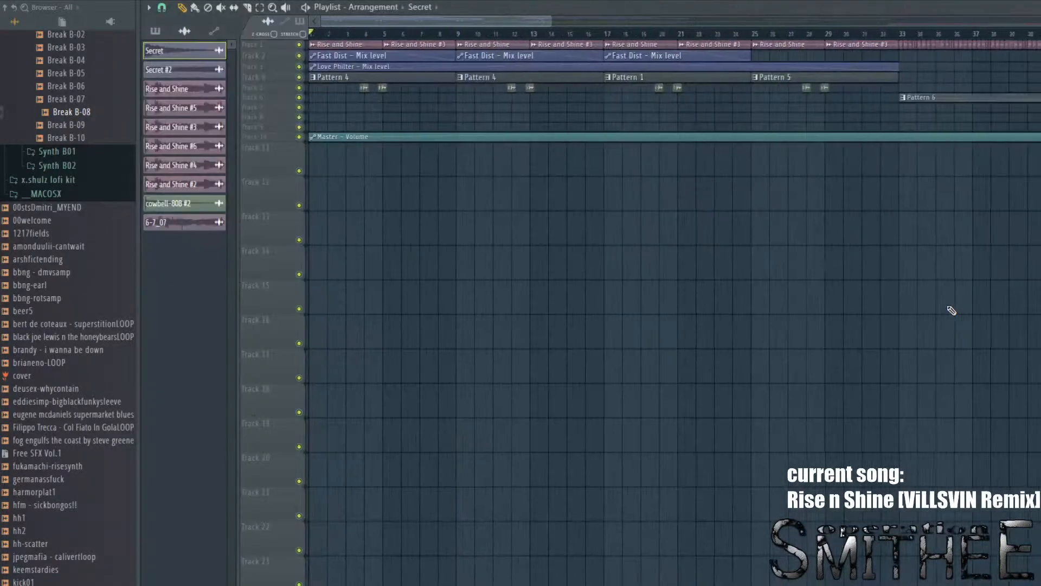
scroll(951, 310, "down", 2)
left_click_drag(824, 299, 932, 414)
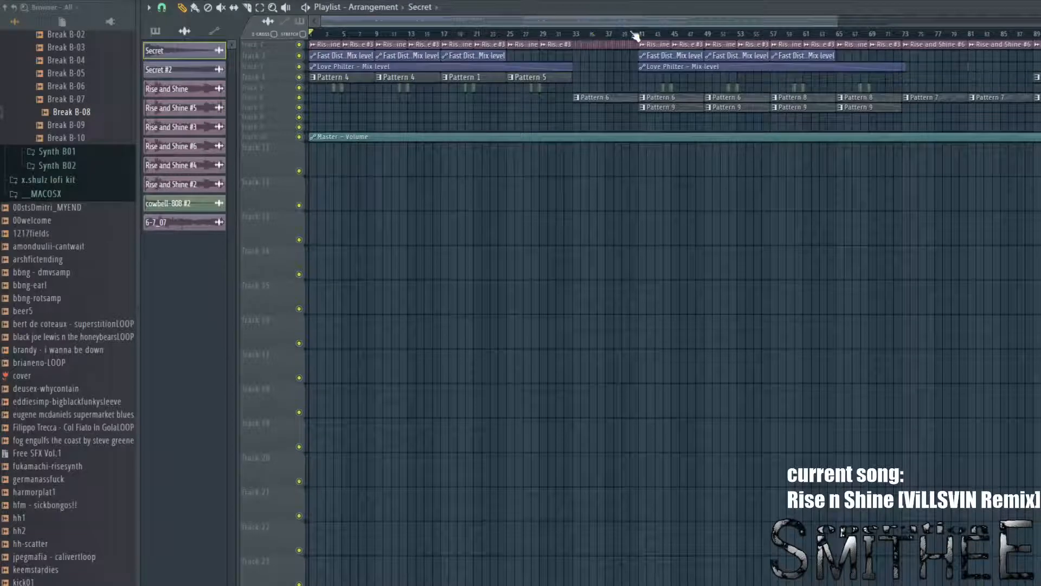
key("space")
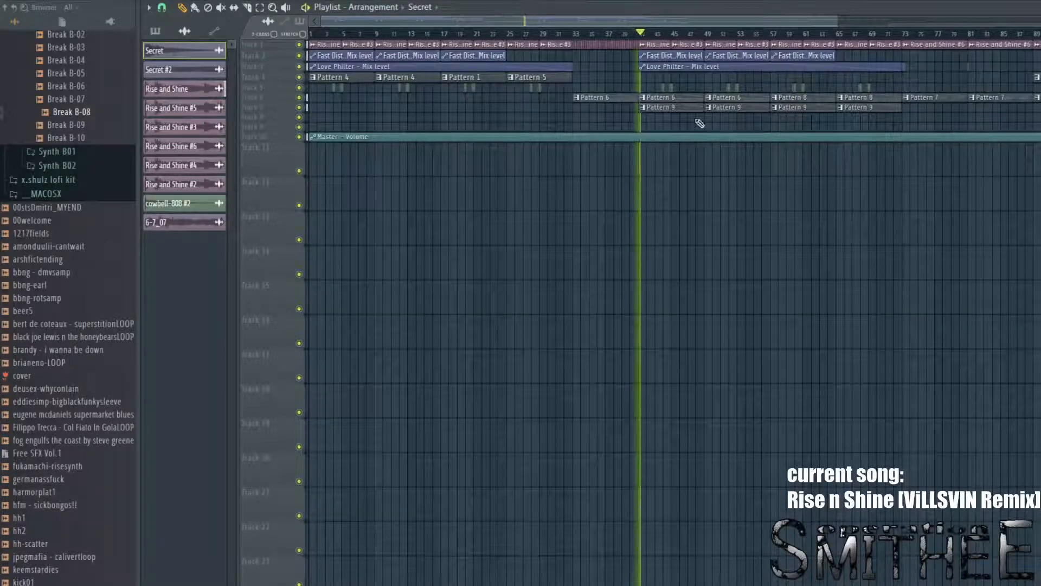
Step: Increase the heights of tracks 7 and 6 in the playlist to show their pattern notes
left_click_drag(740, 174, 691, 212)
scroll(674, 139, "up", 5)
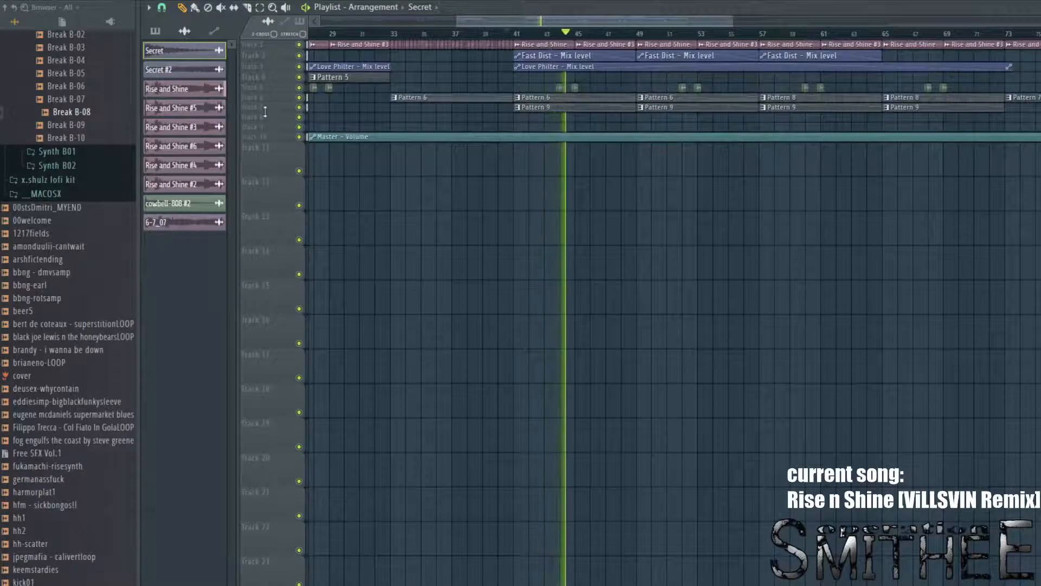
left_click_drag(254, 112, 273, 158)
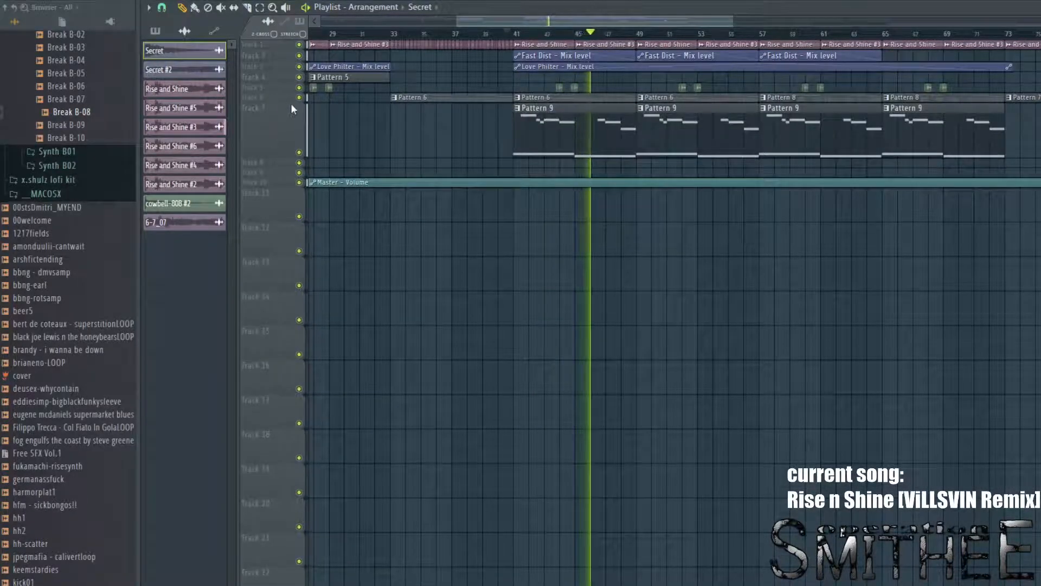
left_click_drag(291, 102, 290, 138)
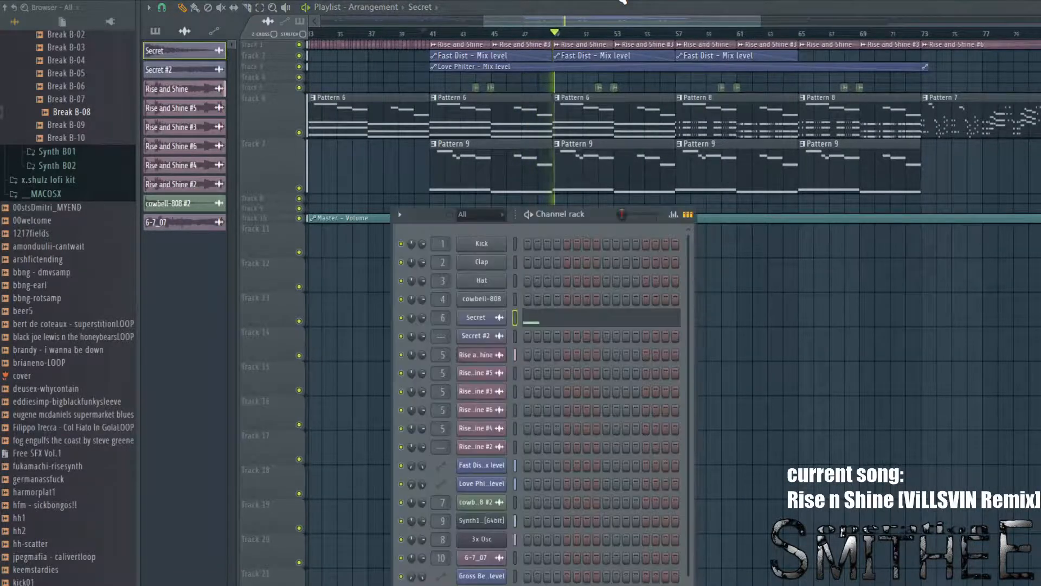
Step: Open the Synth1 instrument from the channel rack, review its settings, and close the open windows
key("F6")
scroll(473, 454, "down", 1)
left_click(470, 510)
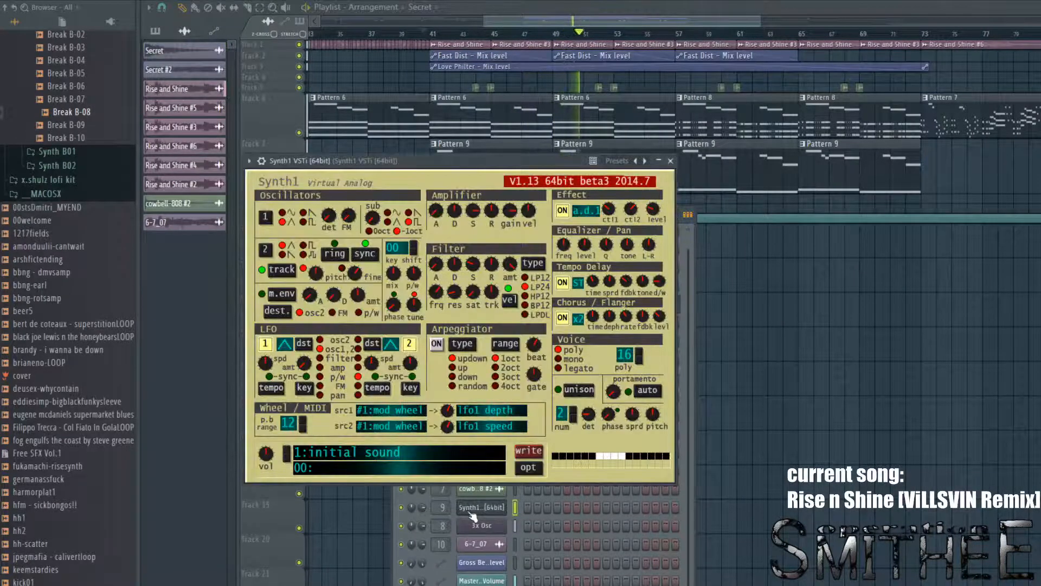
left_click(785, 316)
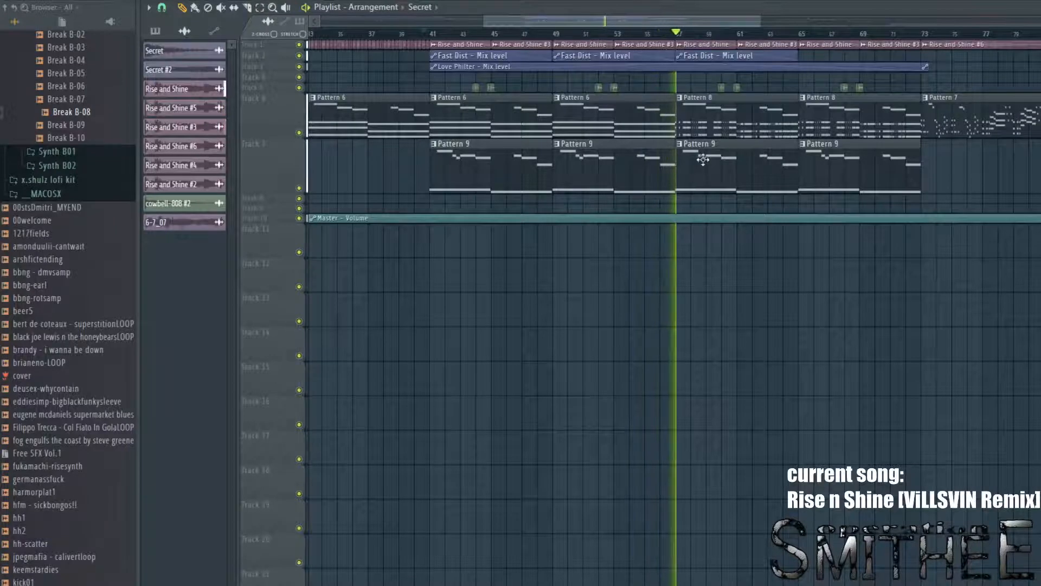
Step: Follow the playback through the Pattern 8 and Pattern 9 clips from about bar 59
left_click_drag(984, 187, 944, 187)
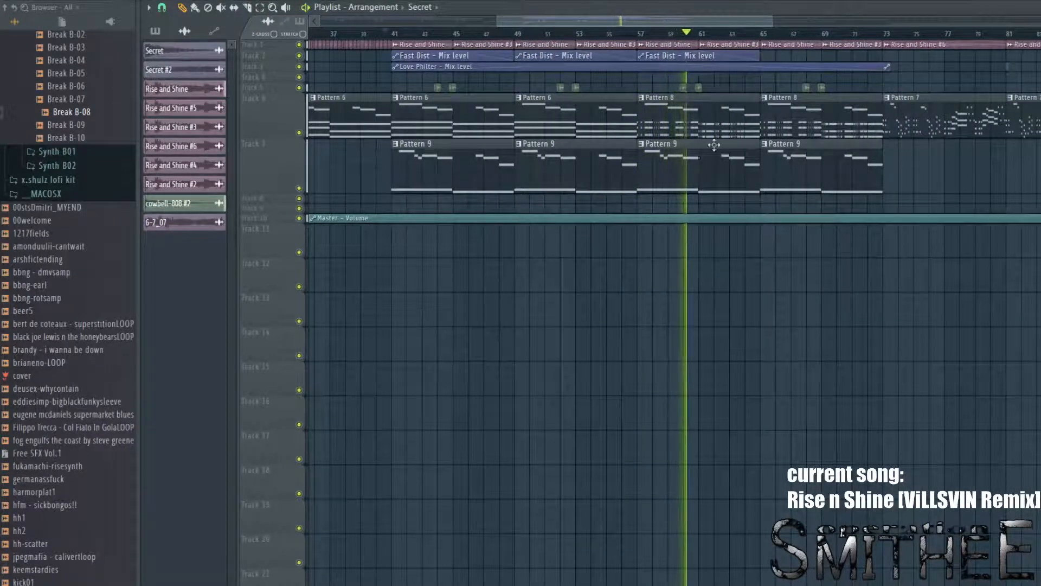
scroll(714, 144, "up", 4)
left_click_drag(797, 120, 628, 162)
scroll(683, 138, "down", 1)
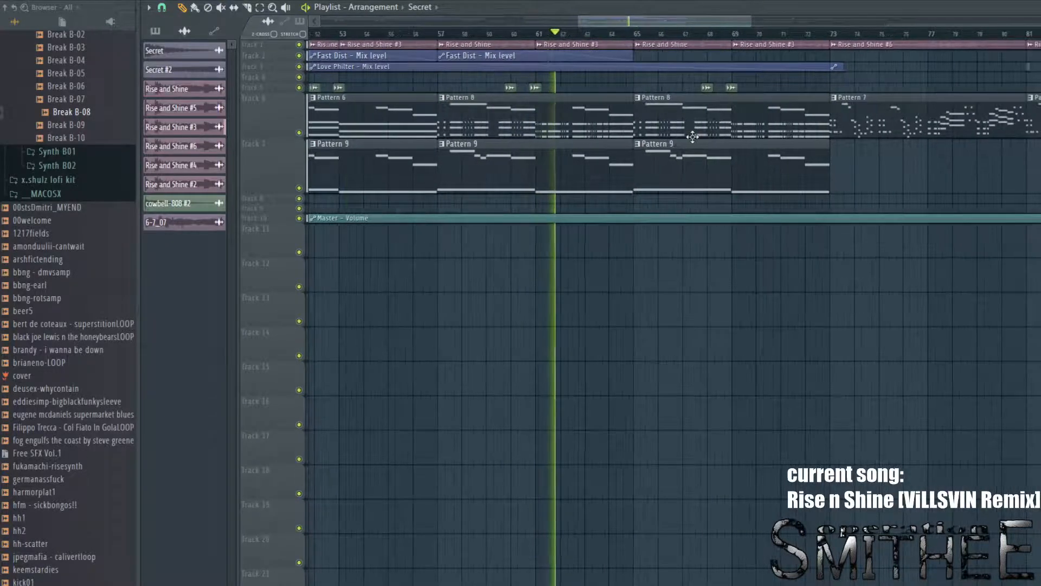
left_click_drag(692, 136, 664, 152)
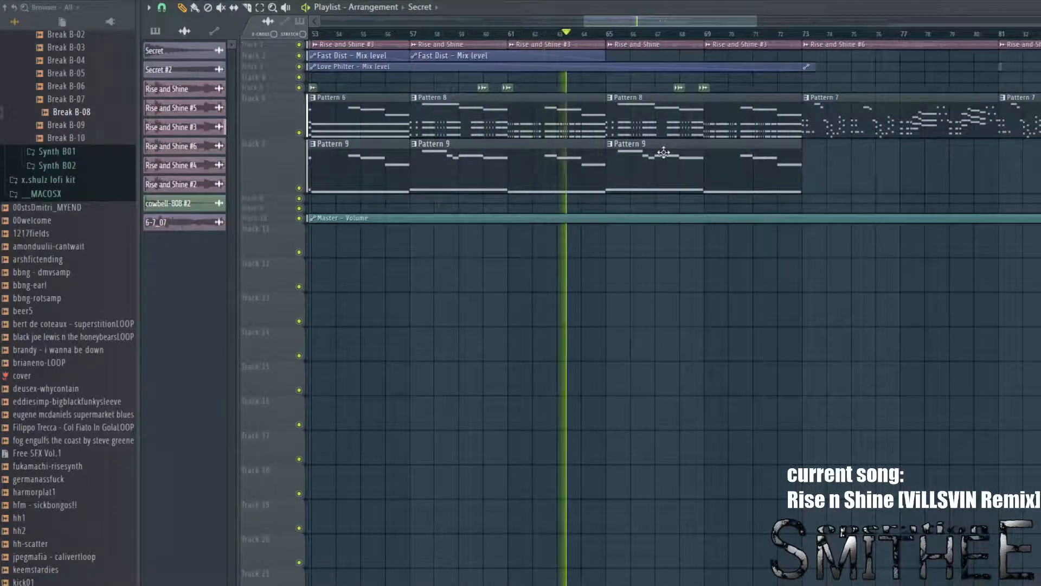
scroll(663, 153, "down", 2)
Step: Skip playback to just before bar 73, listen to the Pattern 7 section, and stop near bar 81
left_click(760, 35)
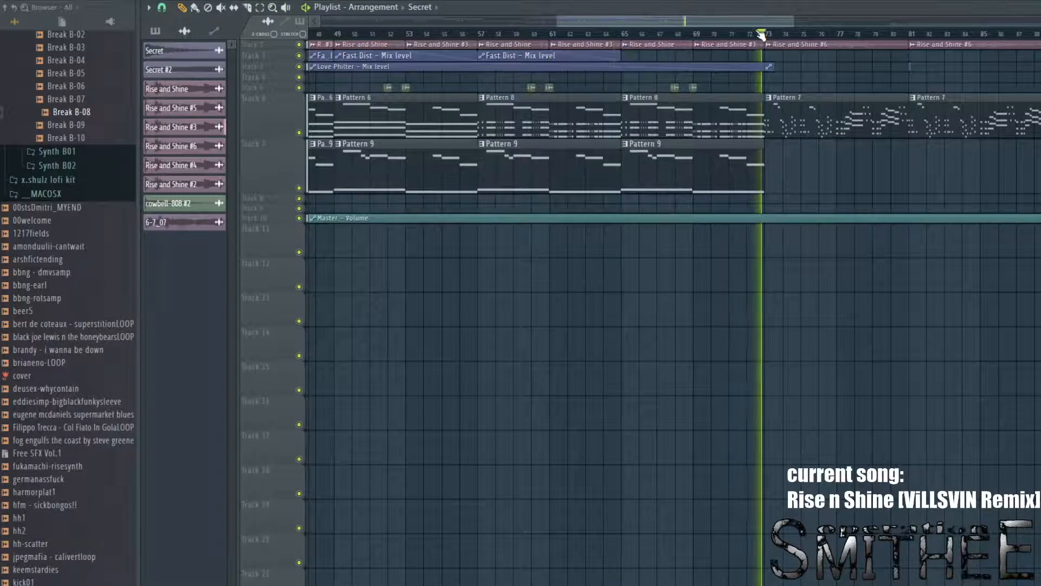
scroll(814, 109, "up", 2)
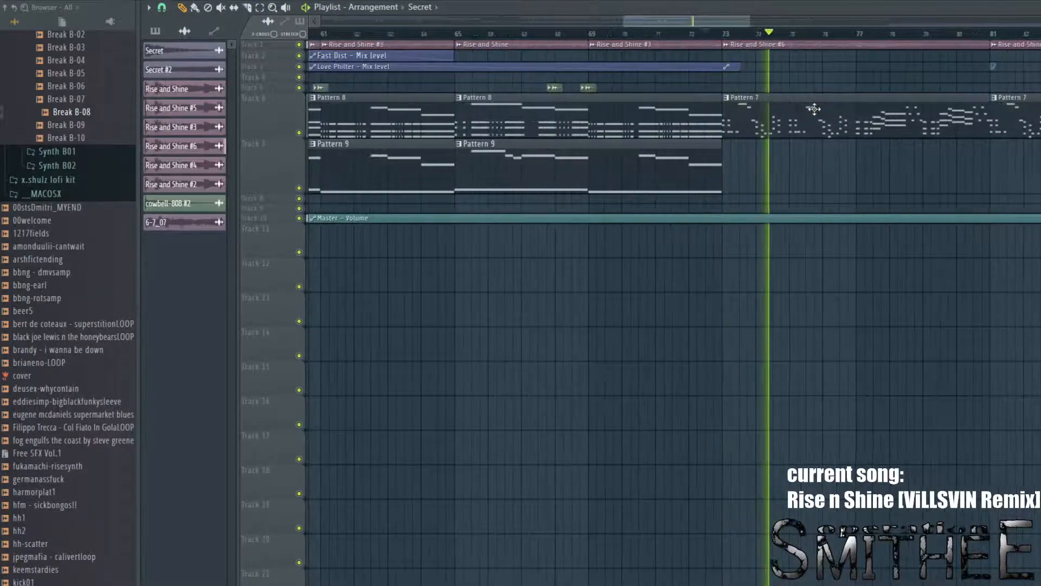
scroll(813, 109, "down", 2)
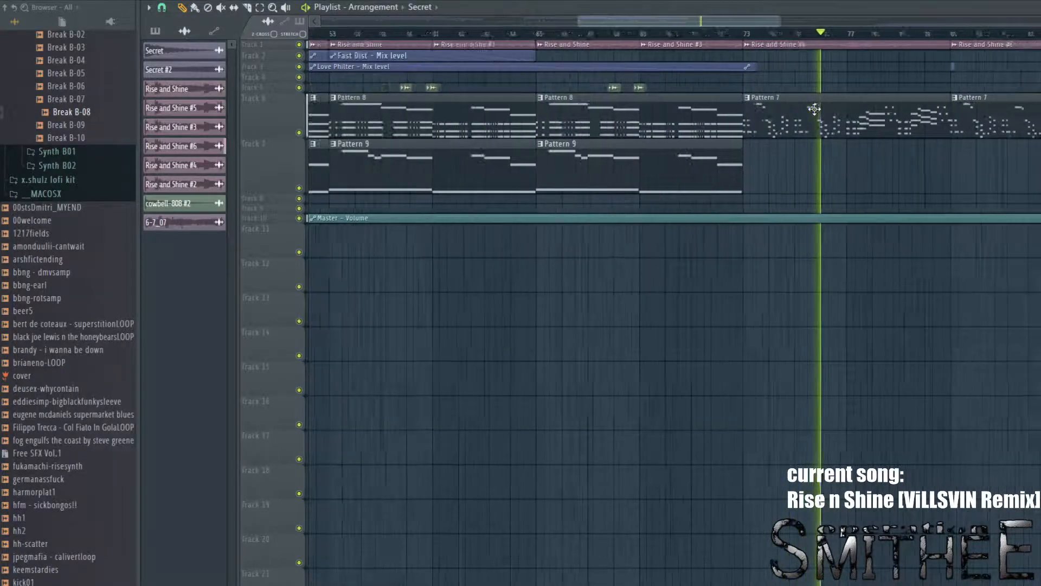
scroll(814, 109, "down", 1)
left_click_drag(926, 174, 851, 205)
scroll(877, 195, "down", 2)
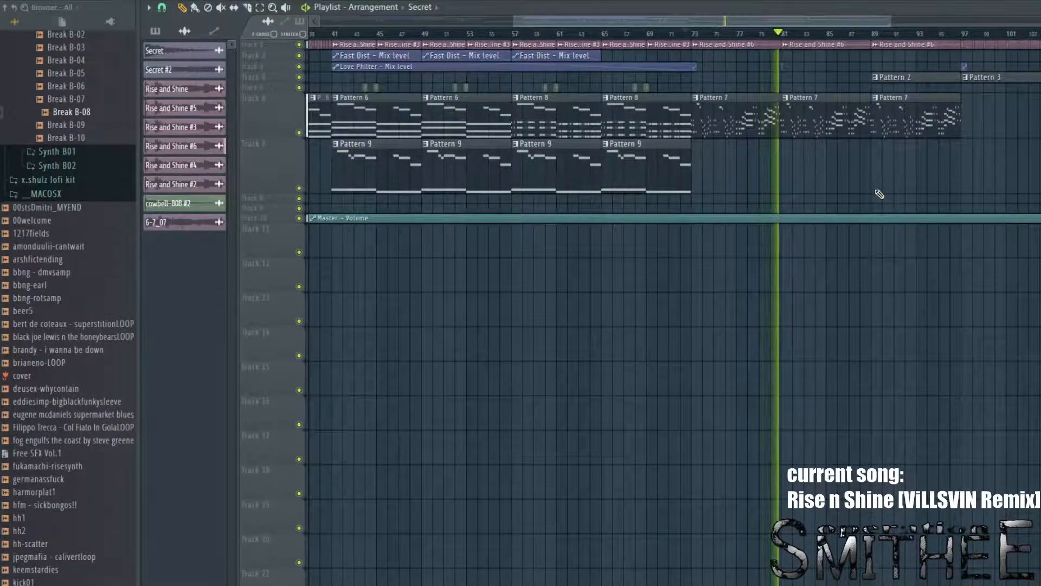
key("space")
Step: Move the playhead back to bar 41, briefly play the section, and stop
mouse_move(687, 37)
left_mouse_down()
mouse_move(903, 12)
mouse_move(824, 71)
mouse_move(376, 102)
mouse_move(347, 100)
mouse_move(336, 86)
left_mouse_up()
key("space")
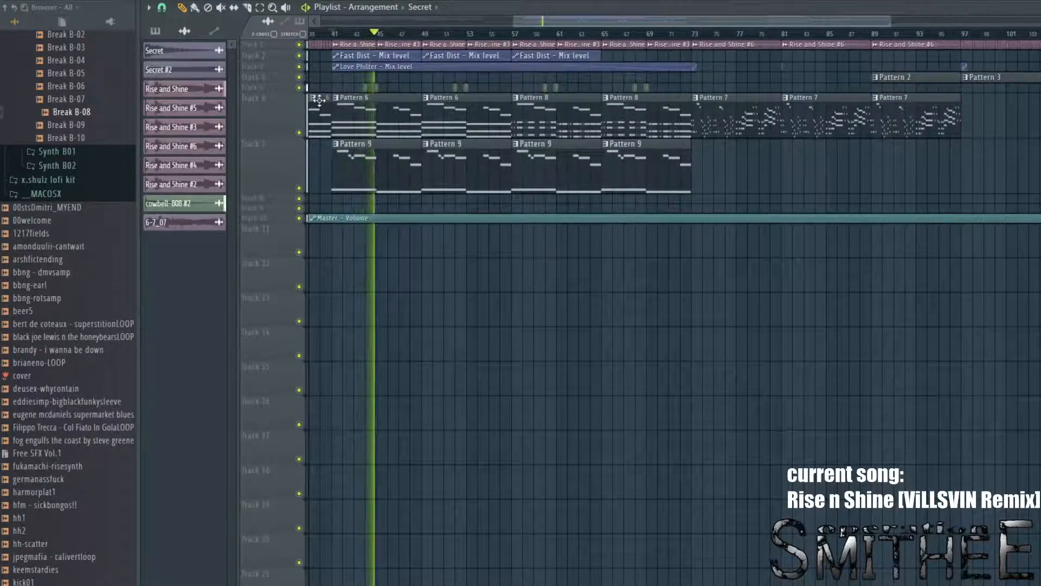
key("space")
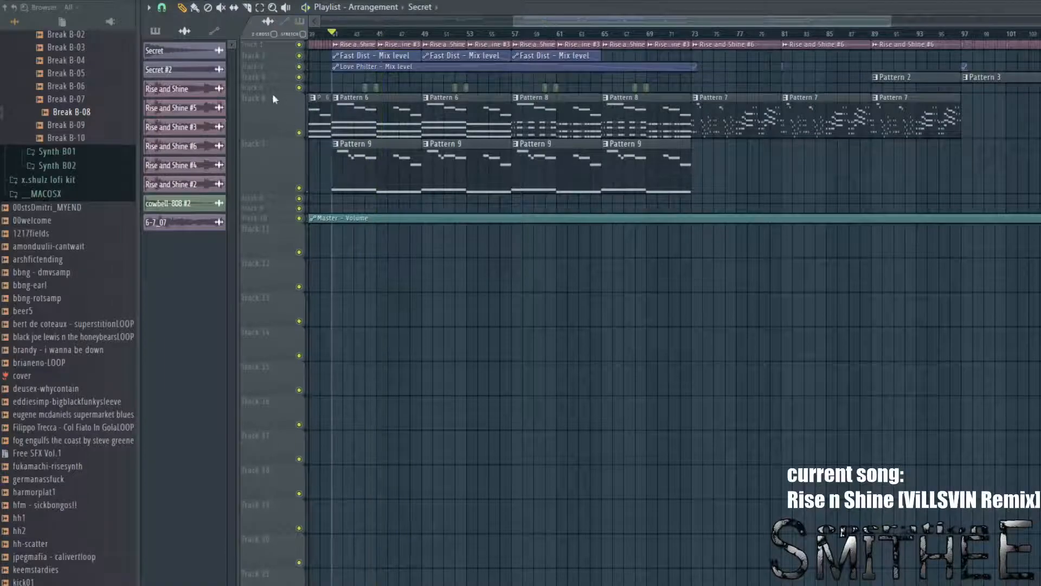
Step: Enlarge track 5 temporarily to examine the cowbell-808 #2 clips around bar 44, and restore its small height
left_click_drag(275, 92, 288, 125)
scroll(360, 105, "up", 8)
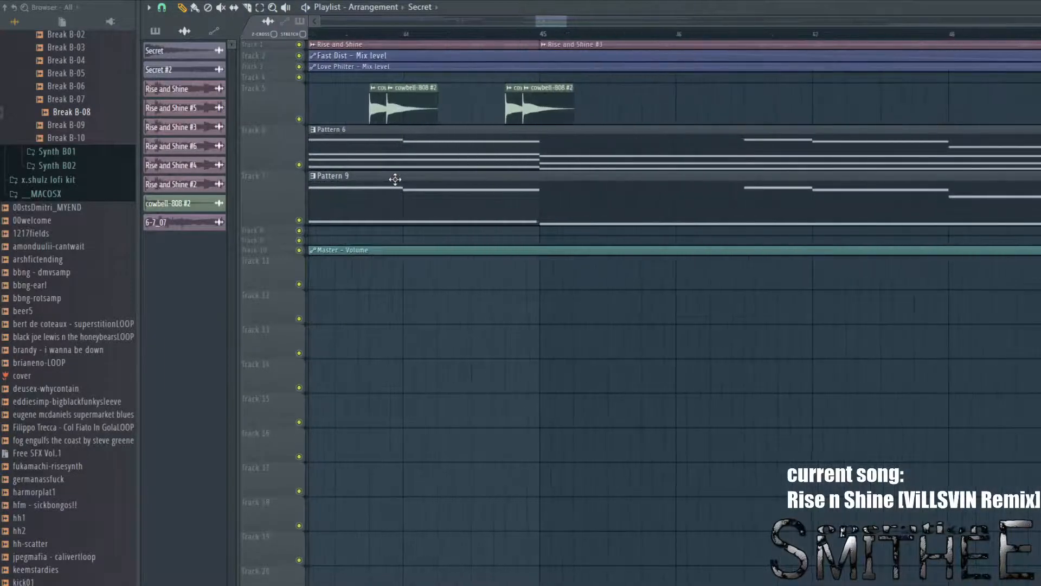
scroll(395, 179, "down", 8)
left_click_drag(279, 119, 314, 81)
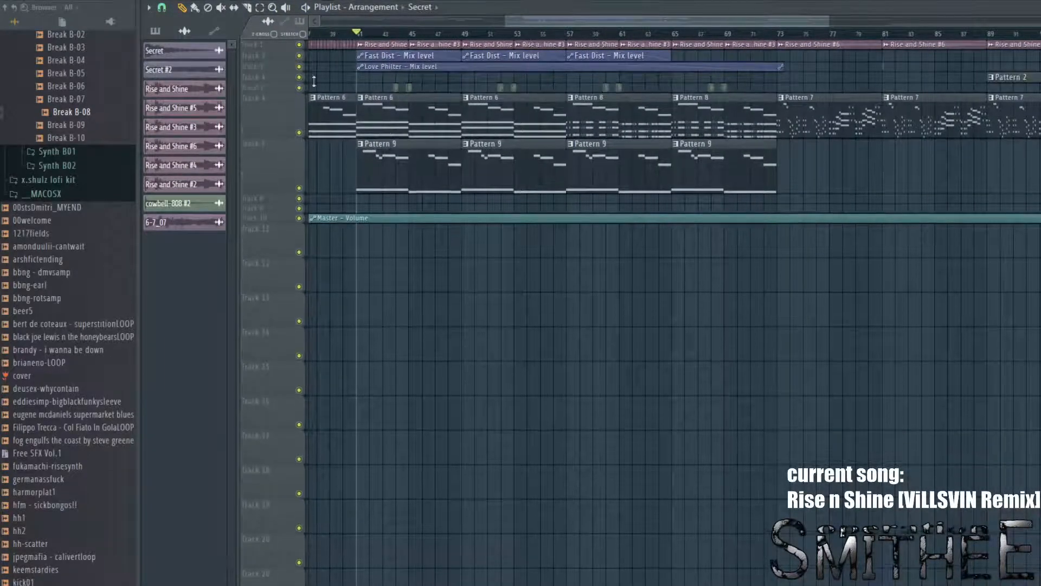
Step: Replay the arrangement from bar 41 and follow it into the Pattern 6 and Pattern 9 clips at bar 49
key("space")
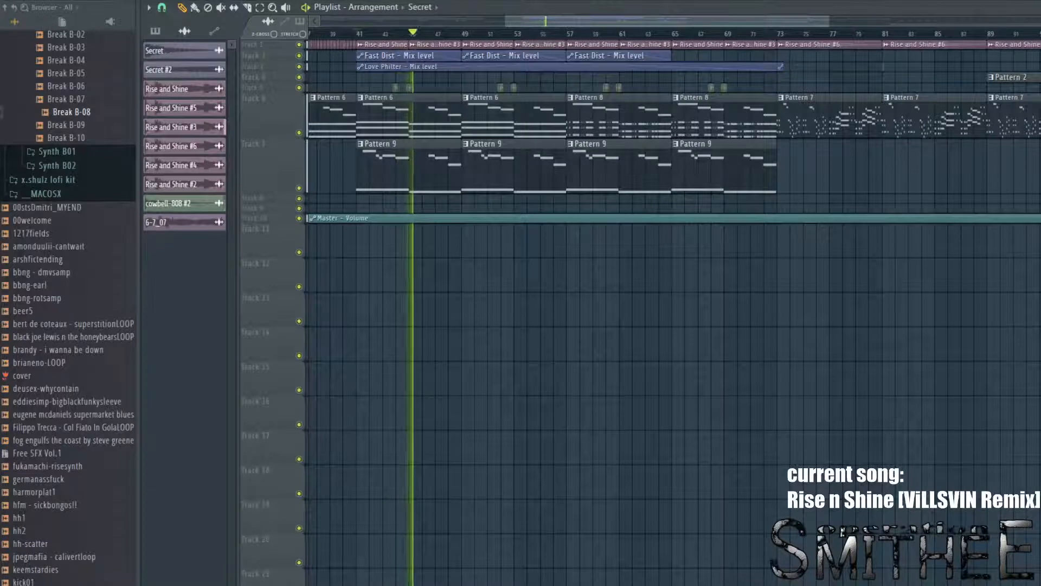
scroll(558, 255, "down", 2)
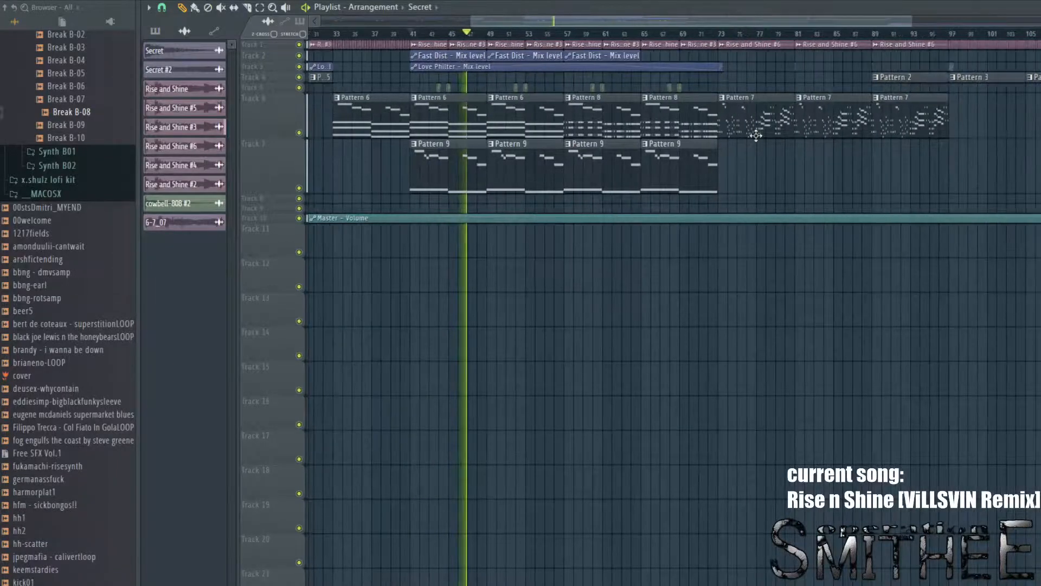
left_click_drag(743, 184, 686, 218)
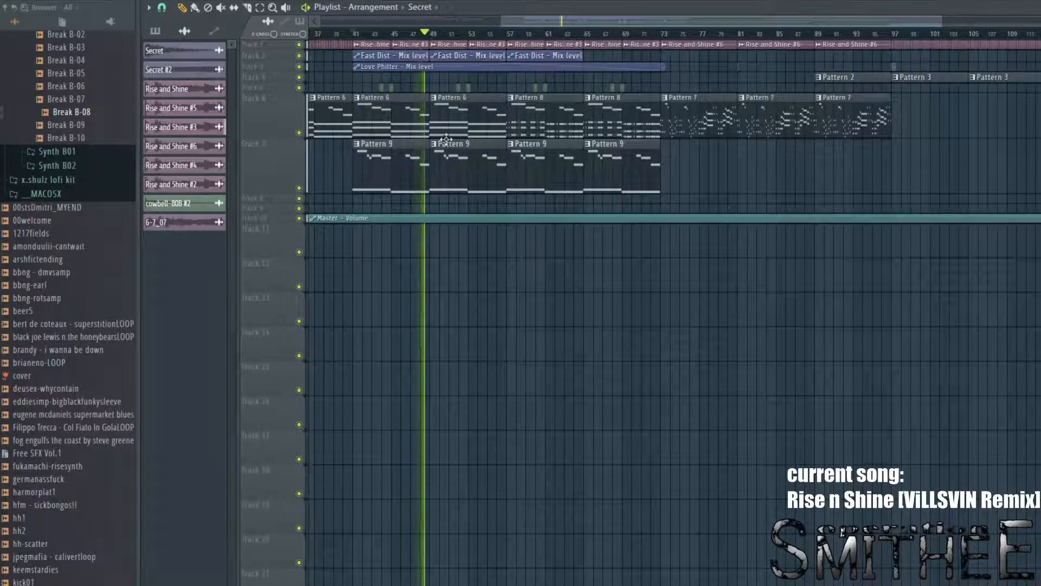
scroll(483, 98, "up", 4)
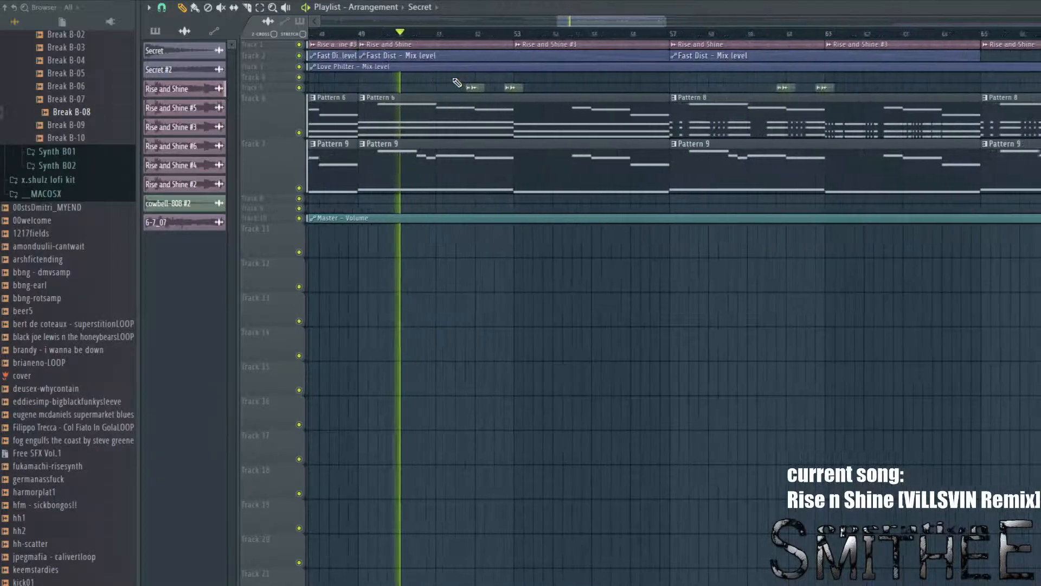
Step: Stop playback, move ahead past the Pattern 7 clips, and play the arrangement from bar 89 where Pattern 2 enters
scroll(404, 59, "down", 3)
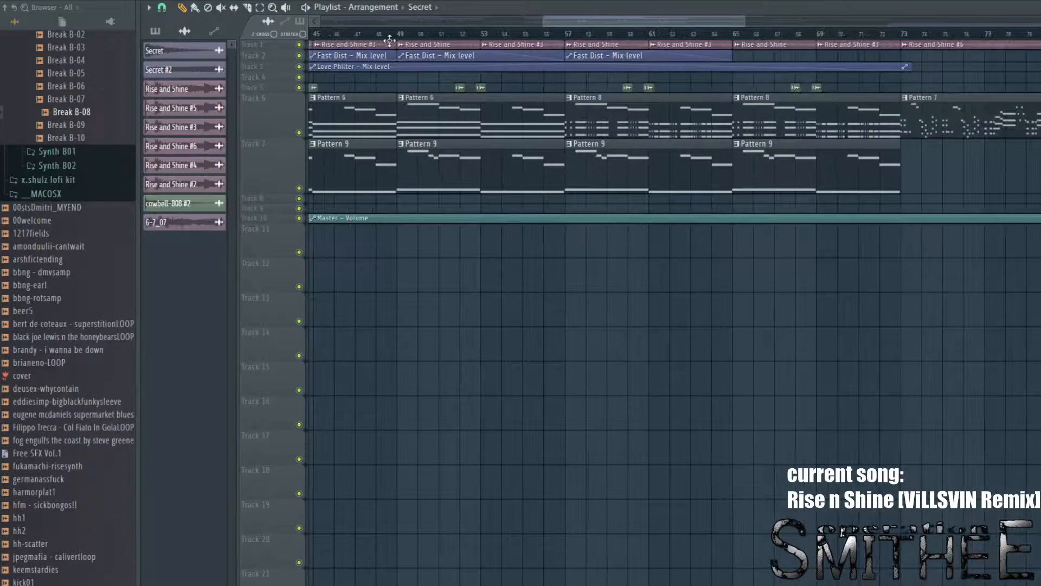
mouse_move(369, 29)
left_mouse_down()
mouse_move(450, 72)
mouse_move(577, 40)
mouse_move(800, 55)
mouse_move(592, 93)
mouse_move(370, 67)
left_mouse_up()
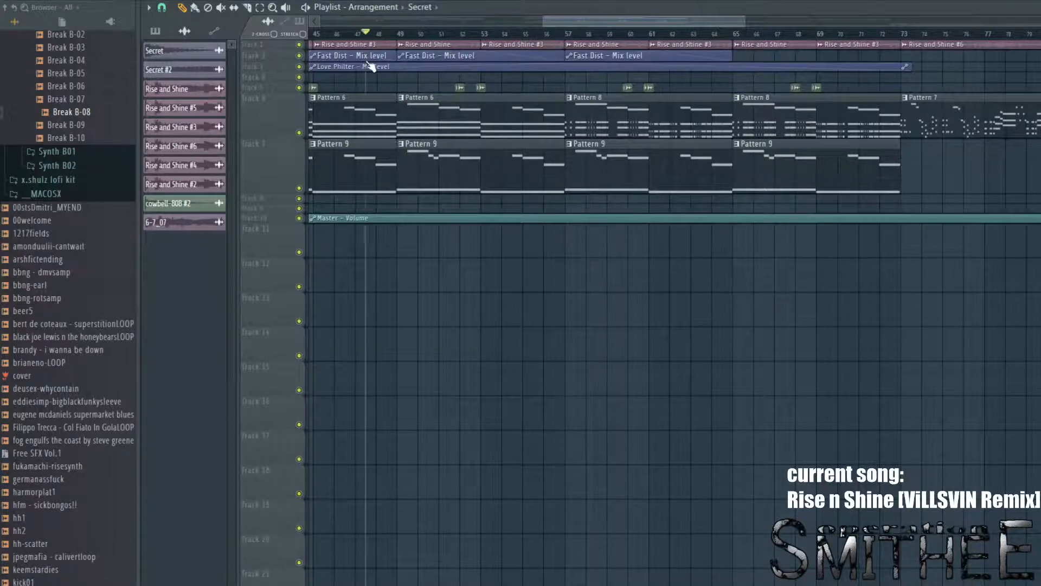
mouse_move(1040, 114)
left_mouse_down()
mouse_move(453, 161)
mouse_move(949, 176)
mouse_move(885, 194)
left_mouse_up()
left_click_drag(936, 171, 688, 237)
scroll(688, 237, "down", 3)
left_click_drag(825, 202, 604, 295)
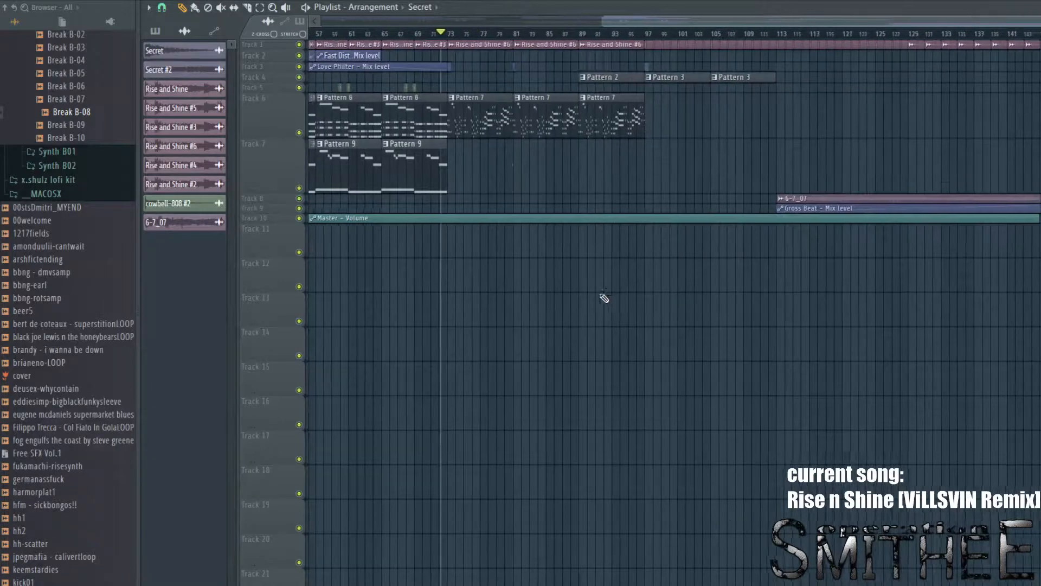
left_click(573, 43)
key("space")
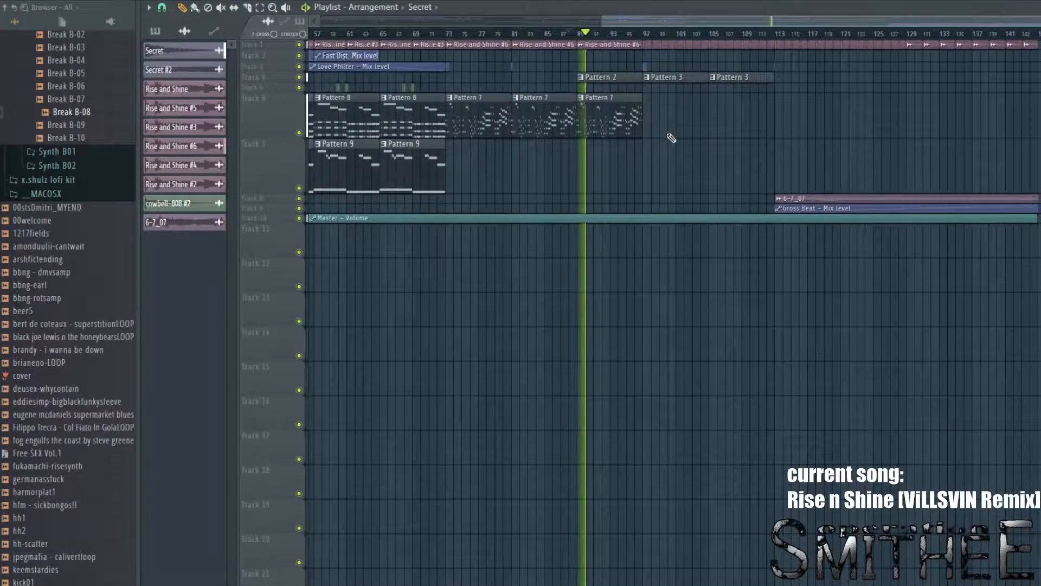
Step: Follow playback into the Pattern 3 clips and enlarge track 4 to examine the Pattern 2 and Pattern 3 notes
scroll(671, 138, "up", 2)
scroll(671, 137, "up", 4)
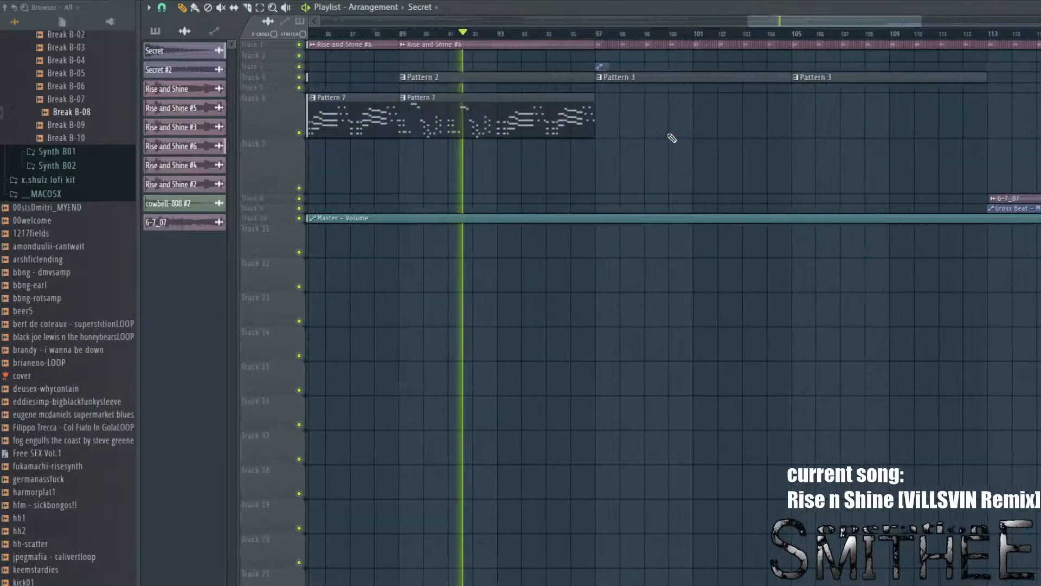
scroll(918, 156, "down", 3)
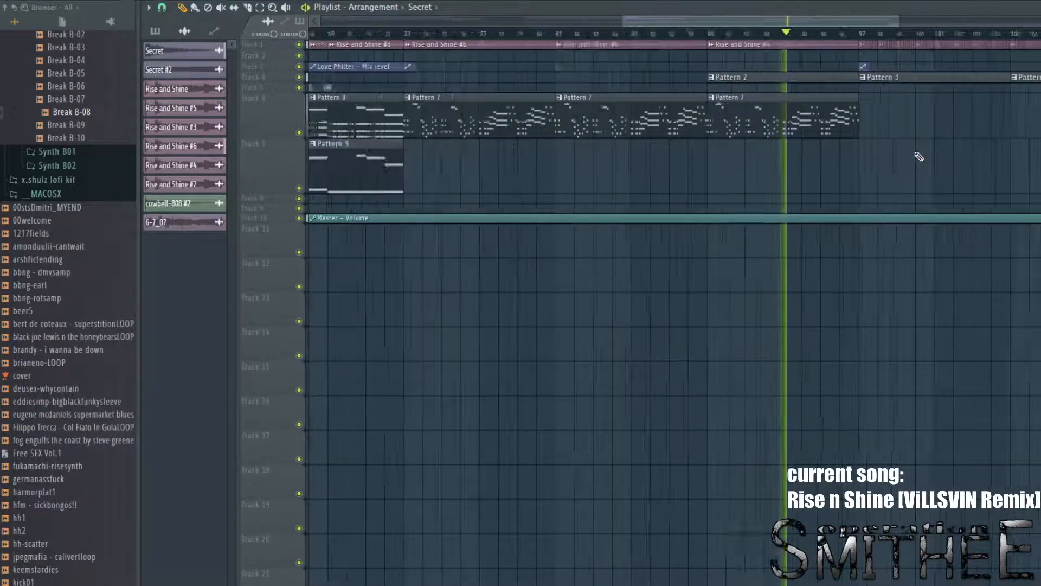
left_click_drag(902, 94, 795, 156)
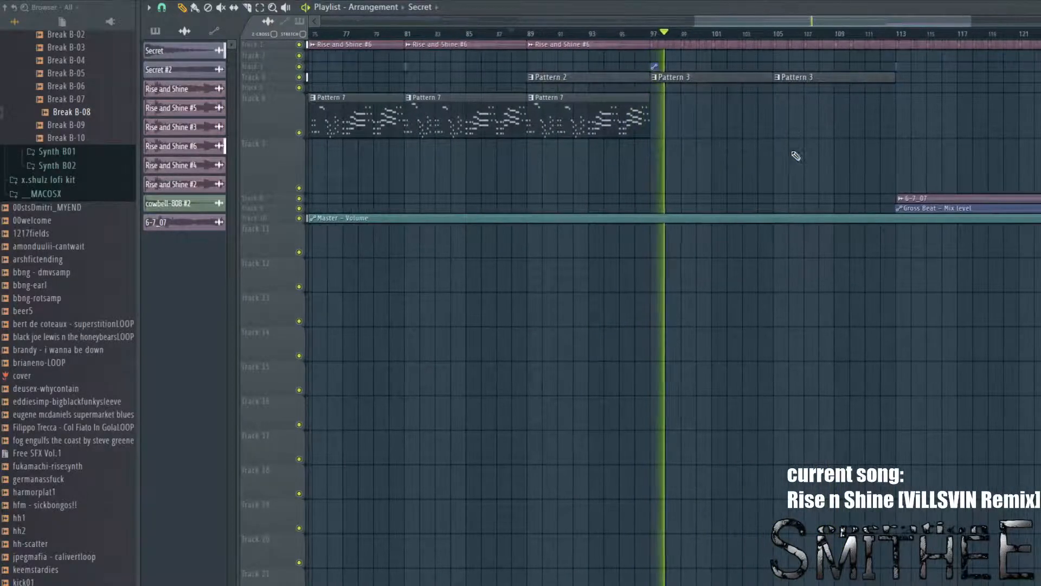
left_click_drag(299, 82, 298, 126)
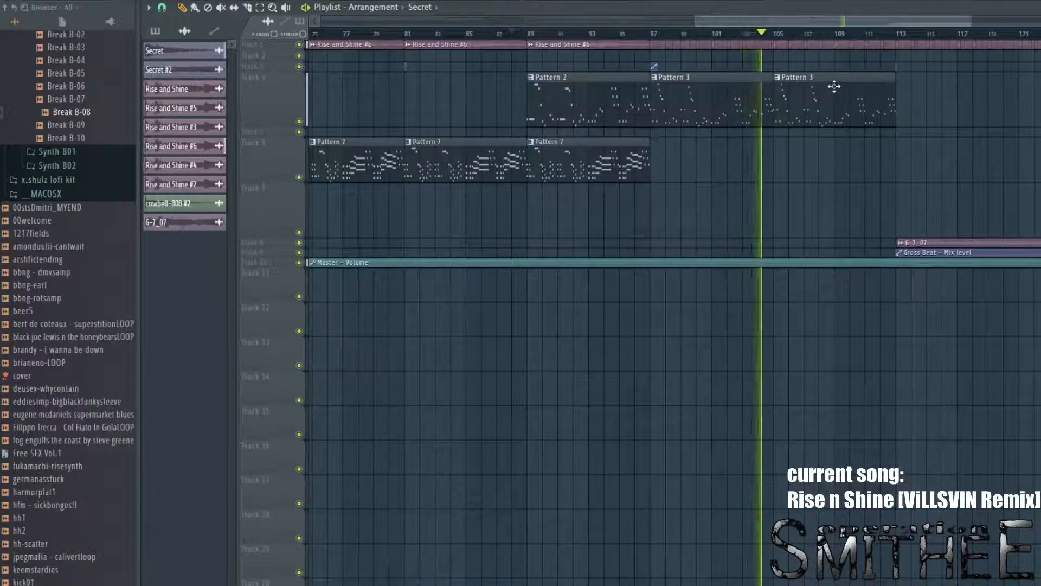
left_click_drag(919, 99, 807, 122)
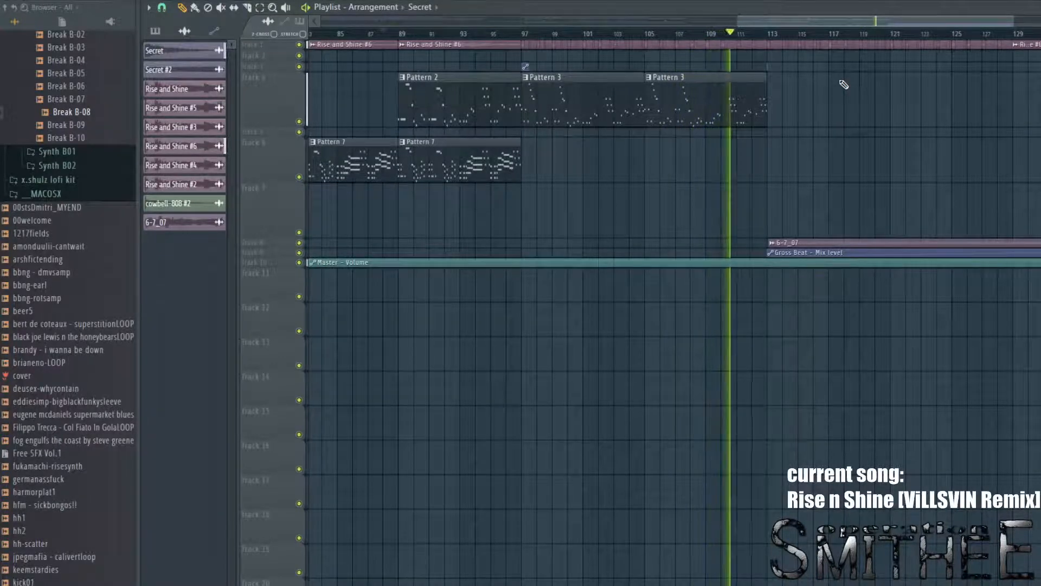
Step: Audition the ending from bar 129 and about bar 138, stop playback, and look back over the arrangement
scroll(844, 84, "down", 4)
scroll(844, 84, "up", 4)
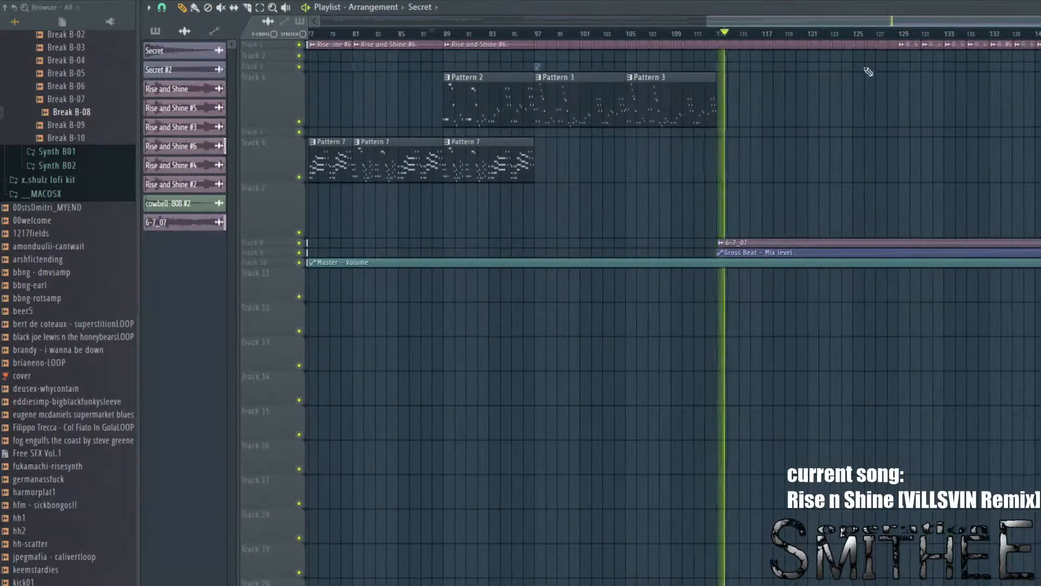
left_click(895, 34)
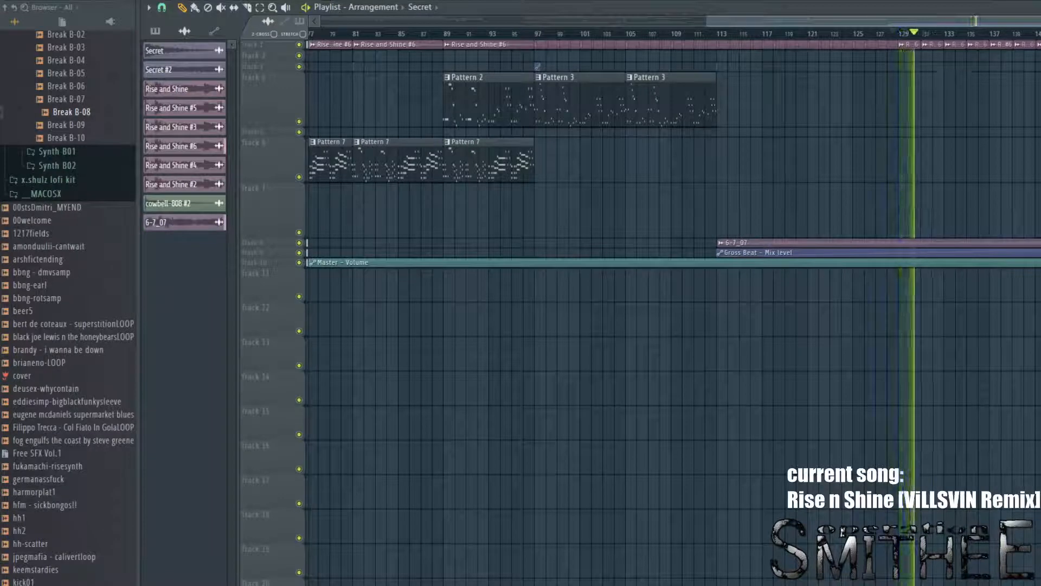
left_click(1005, 34)
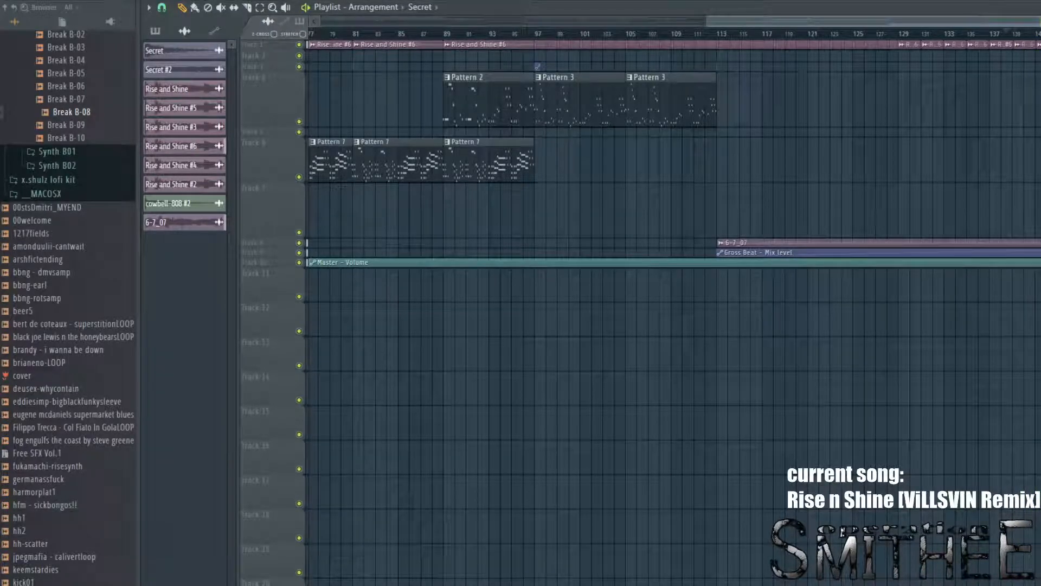
key("space")
scroll(415, 58, "down", 3)
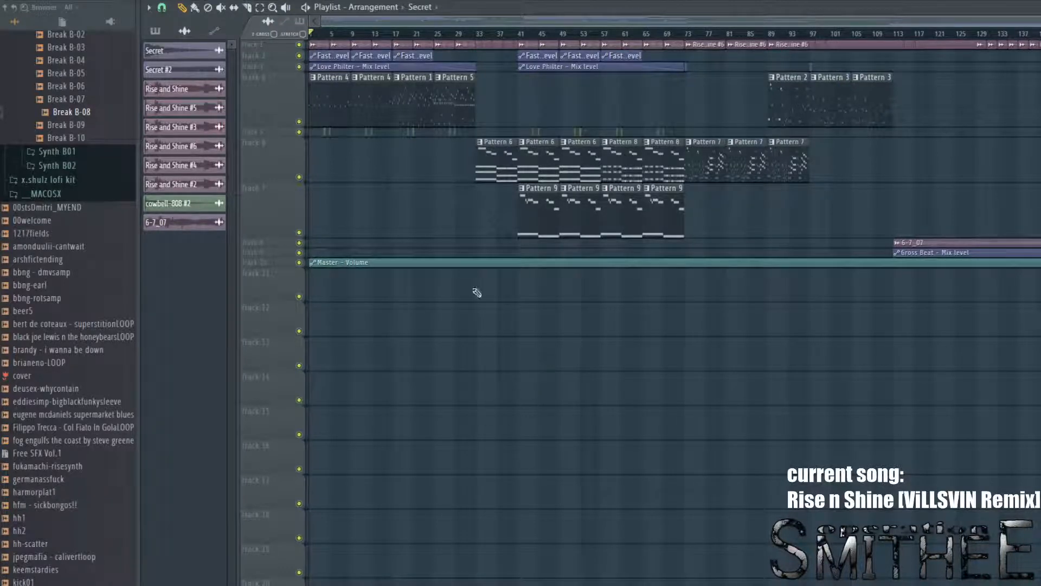
scroll(401, 195, "up", 5)
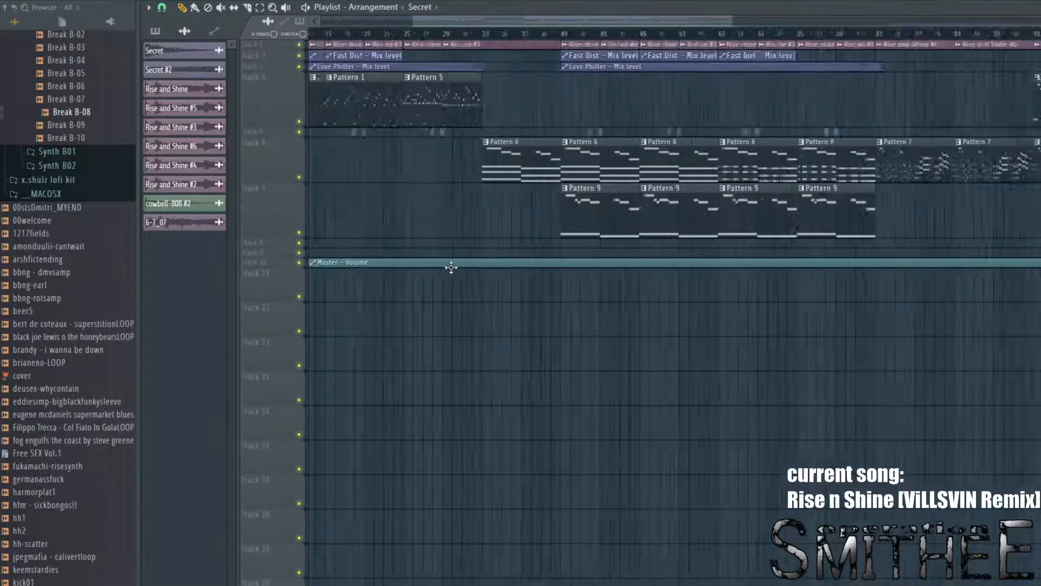
left_click_drag(449, 263, 952, 304)
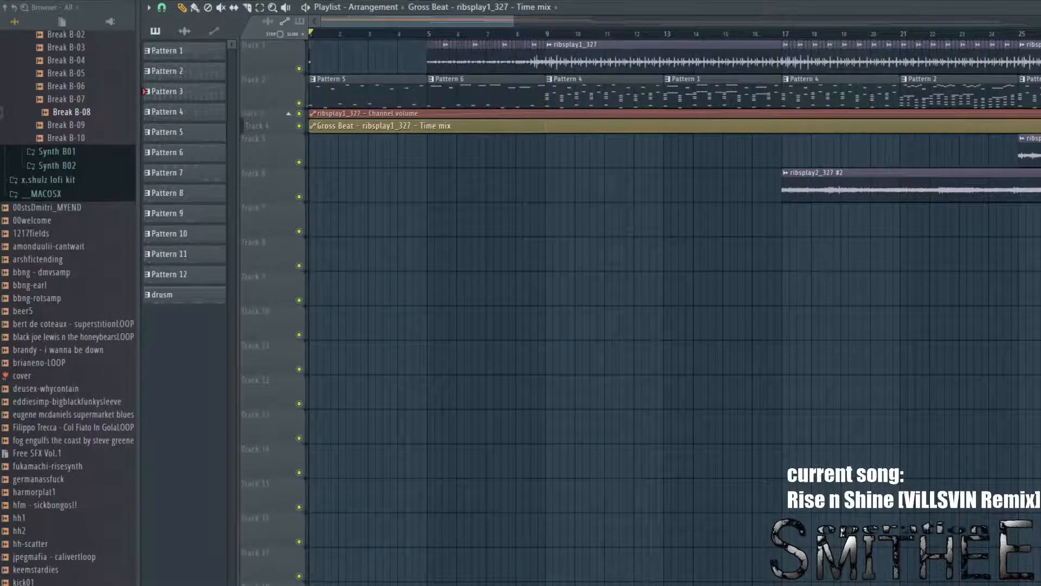
Step: Play the Slabdragger arrangement from the beginning through the Pattern 5, 6, 4 and 1 clips, and stop
key("space")
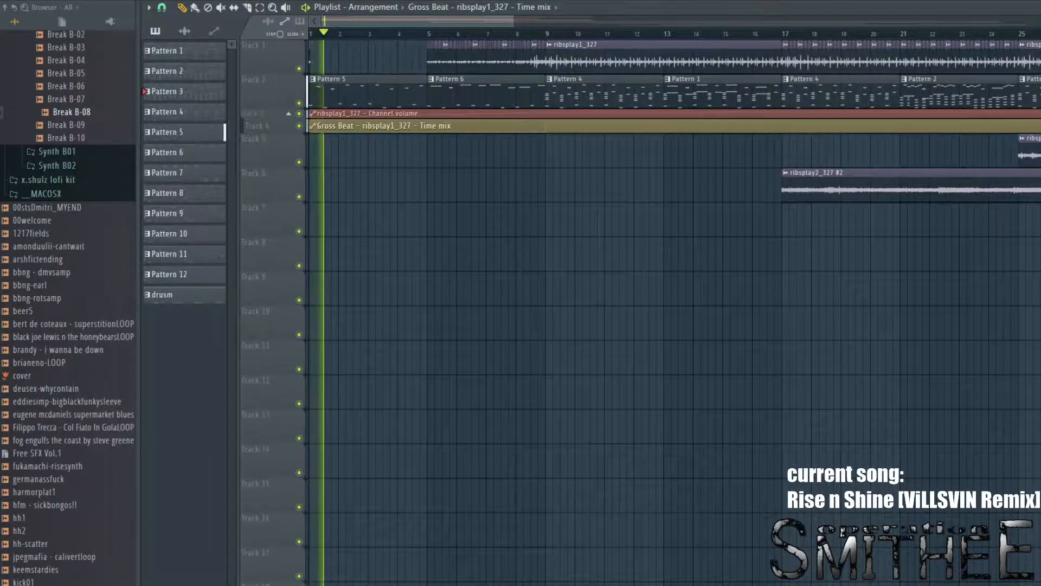
scroll(336, 156, "down", 2)
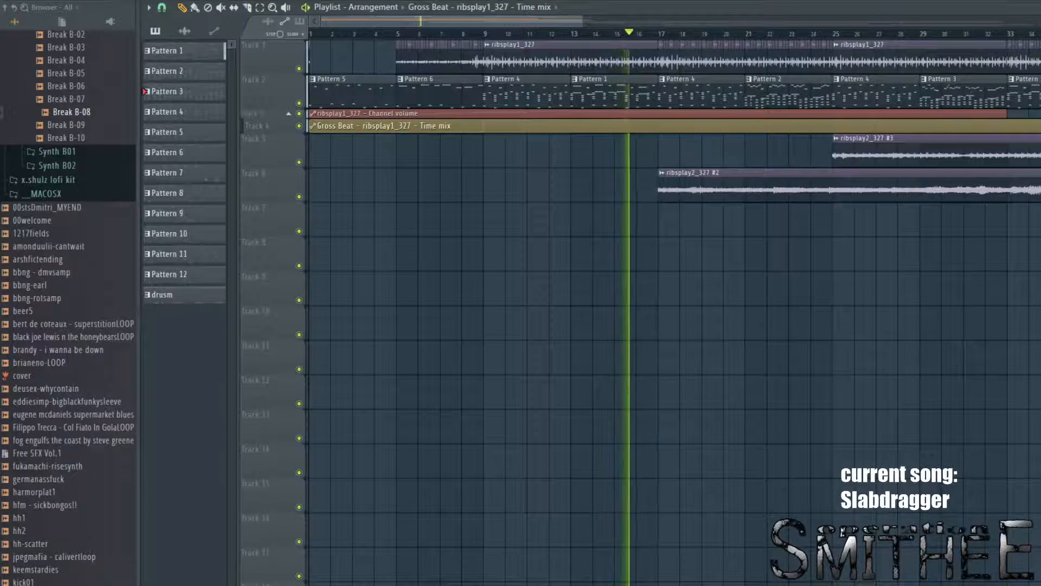
key("space")
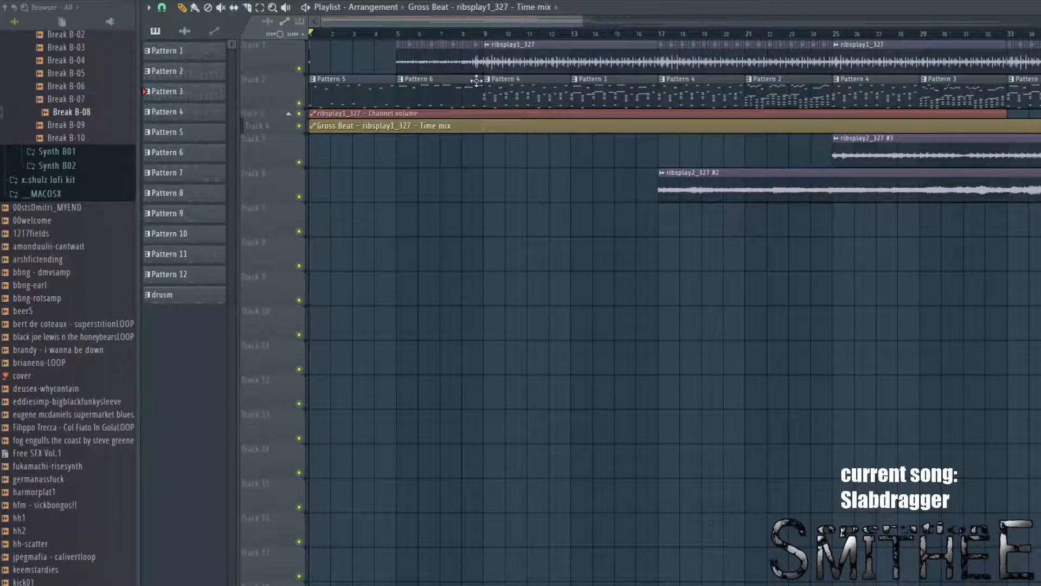
Step: Place the playhead just past bar 4, briefly play into Pattern 6, and stop
left_click(384, 35)
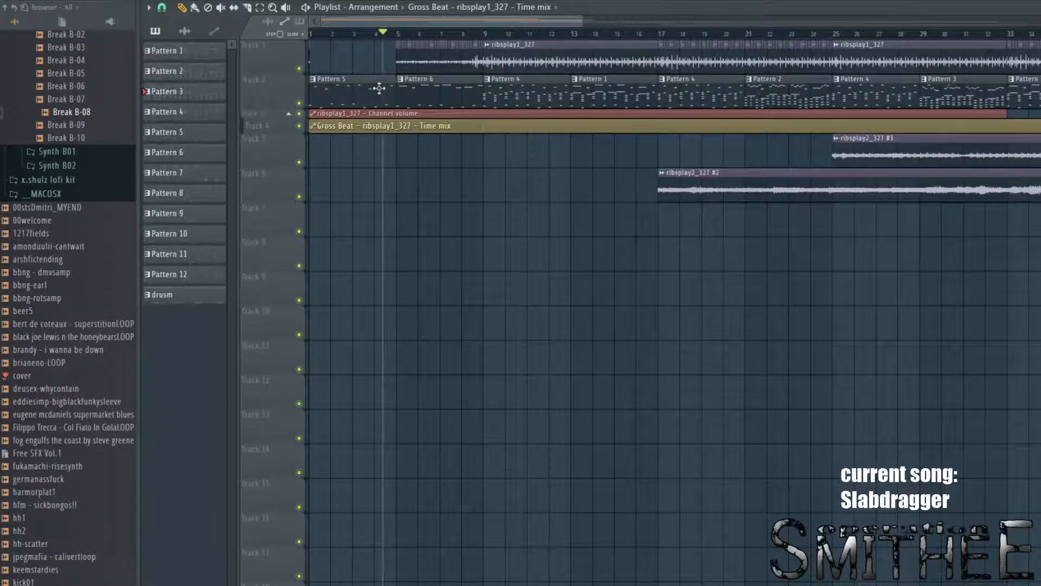
key("space")
scroll(393, 242, "up", 2)
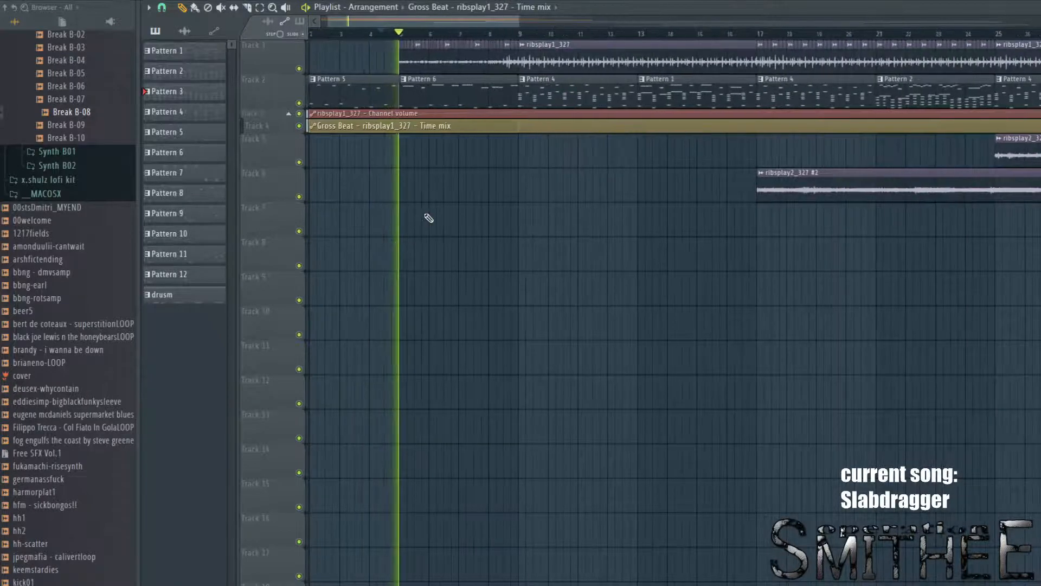
key("space")
Step: Mute tracks 2 to 4, briefly audition the sliced ribsplay1_327 clips at bar 5 alone, and unmute the tracks
scroll(434, 61, "up", 4)
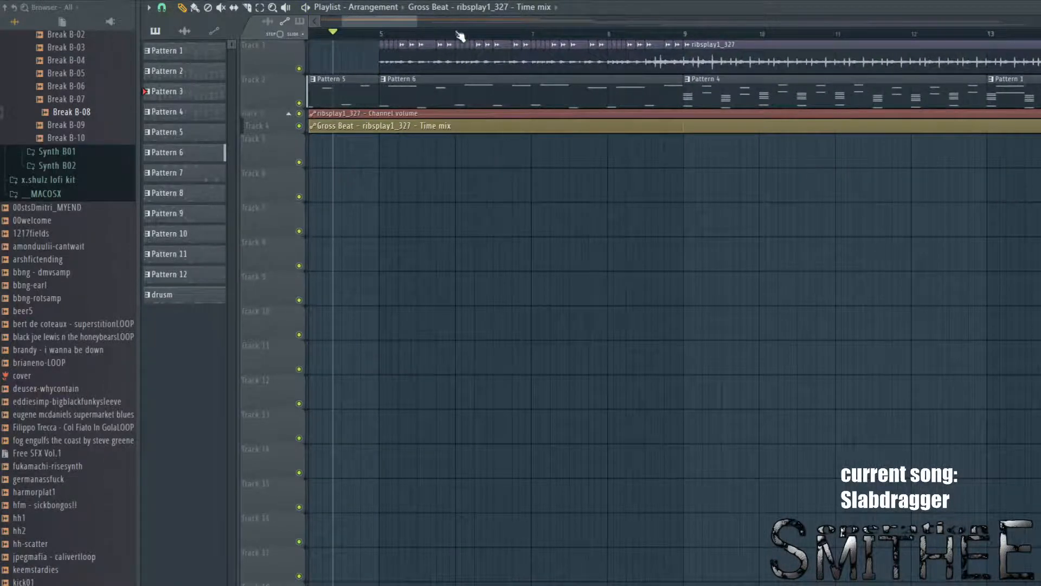
scroll(460, 35, "down", 4)
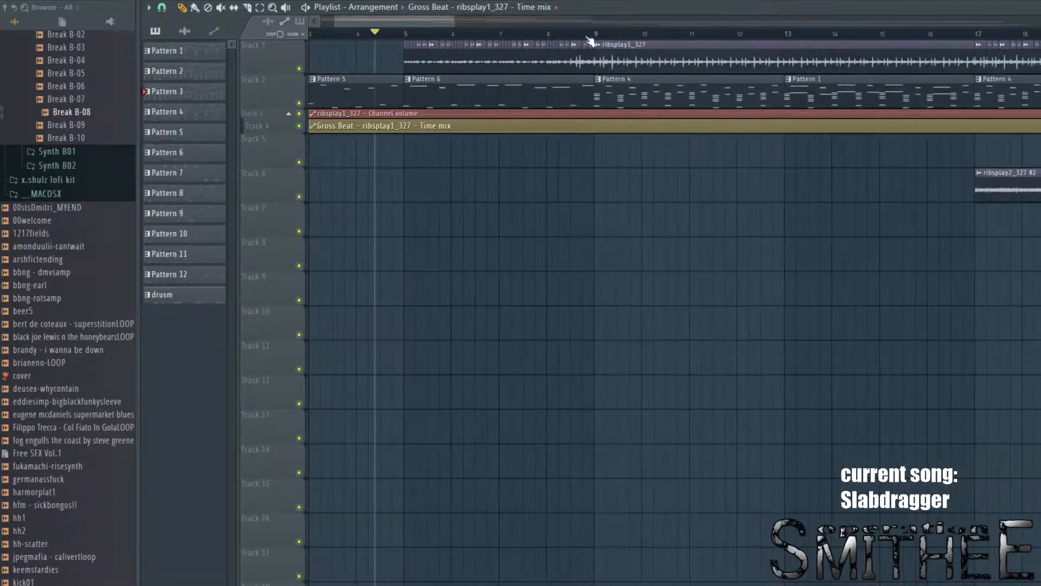
left_click_drag(299, 103, 299, 138)
key("space")
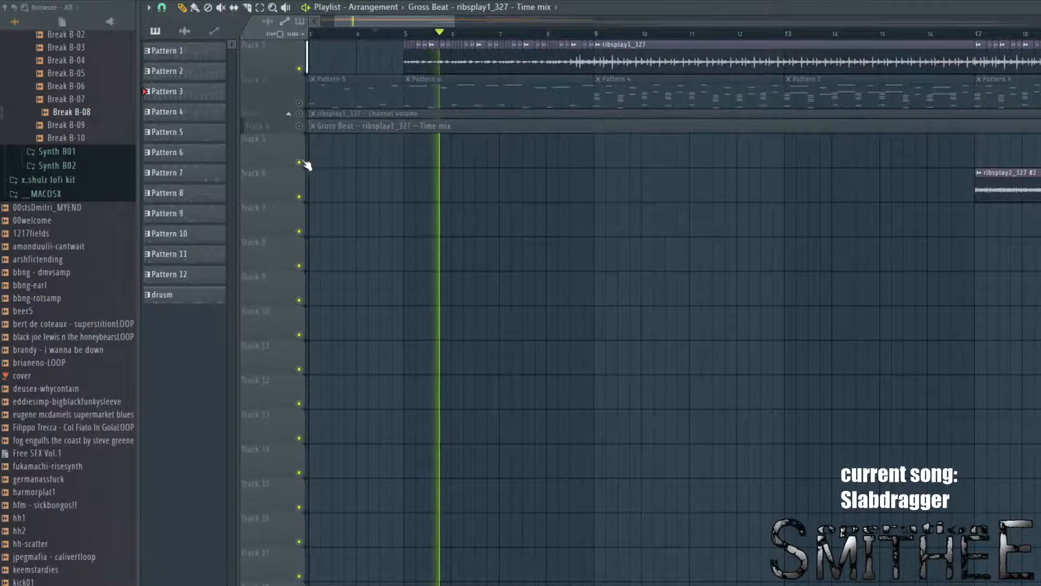
key("space")
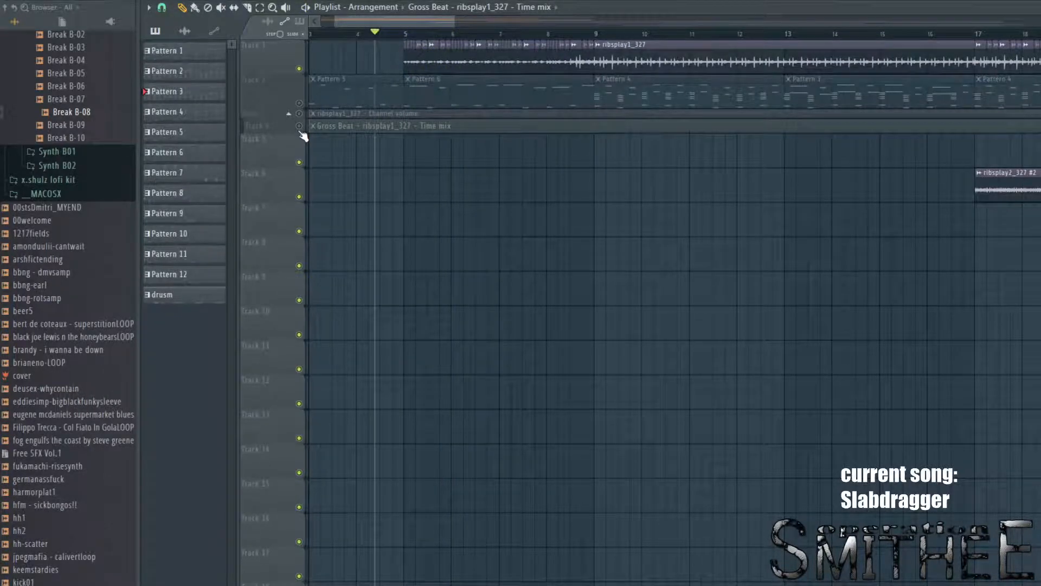
left_click(294, 124)
left_click(298, 113)
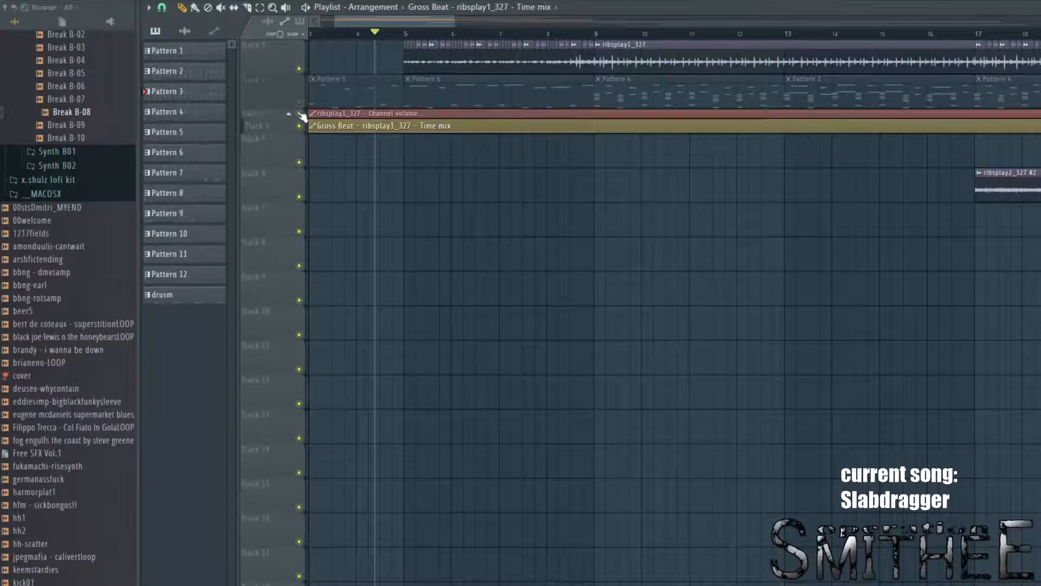
left_click(298, 103)
Step: Place the playhead just before bar 9 and play into the Pattern 4 section
scroll(467, 319, "down", 5)
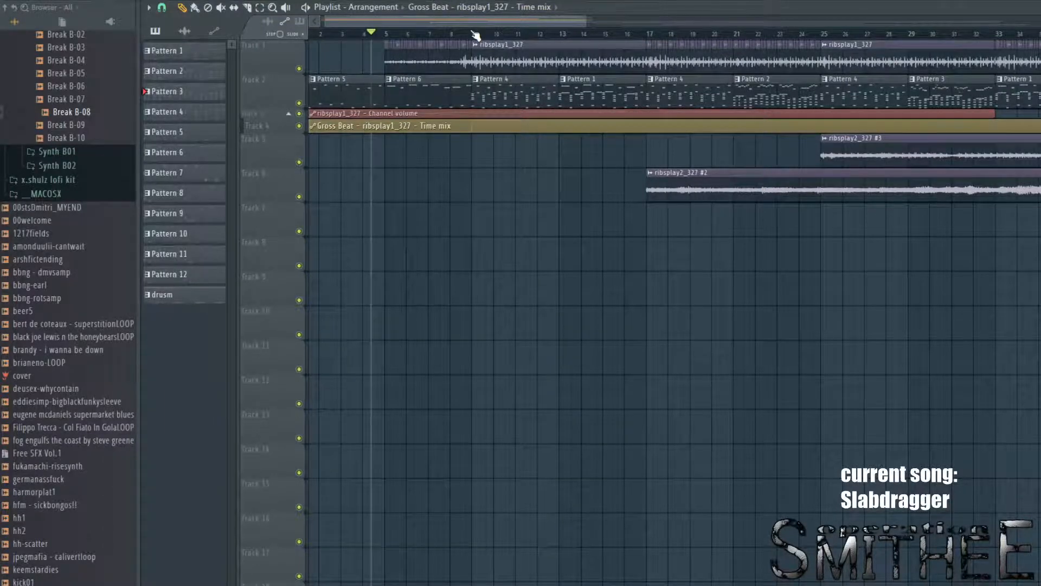
left_click_drag(475, 35, 439, 36)
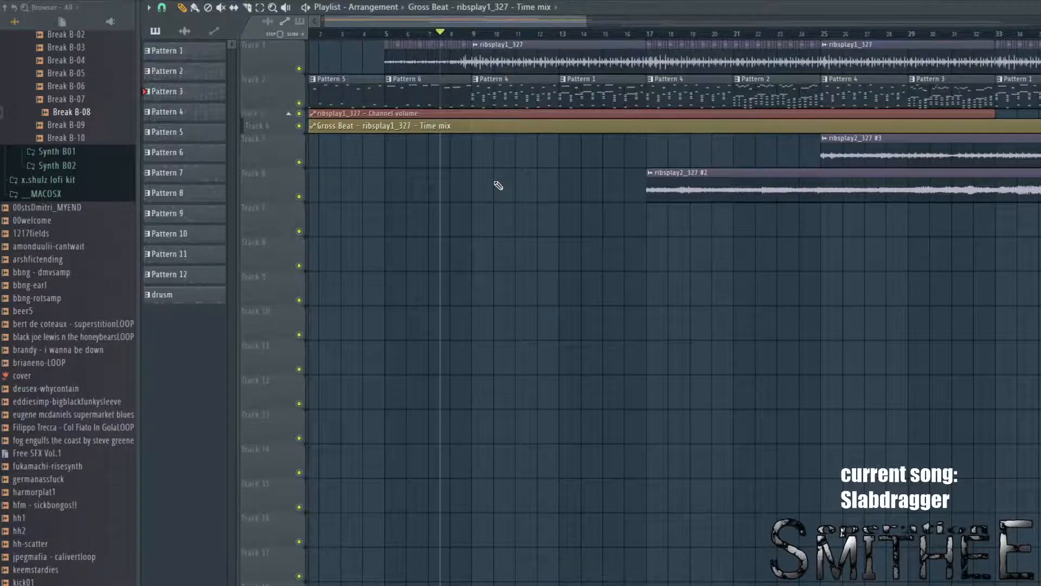
left_click(465, 35)
scroll(495, 413, "up", 3, "ctrl")
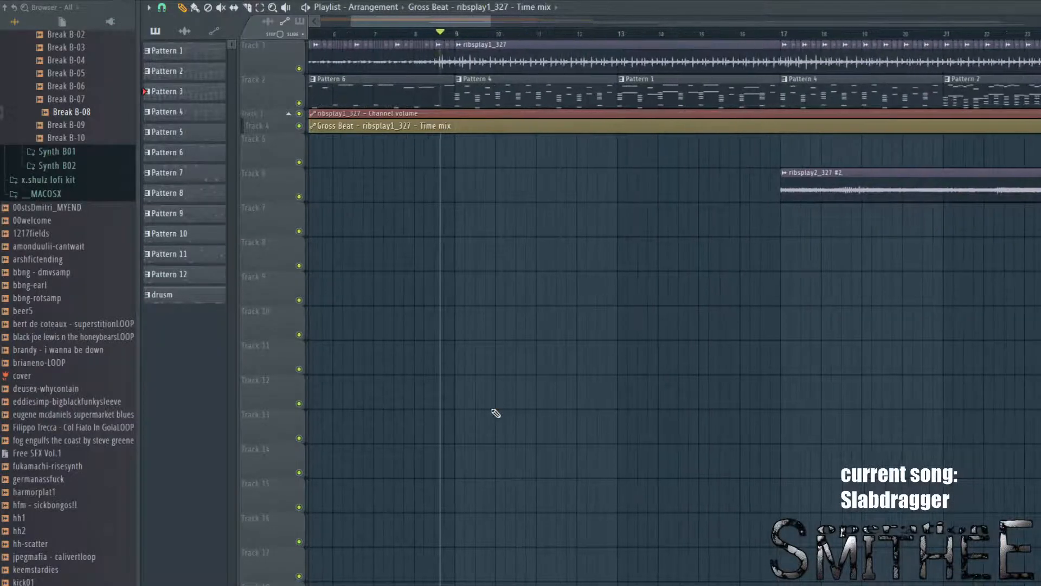
key("space")
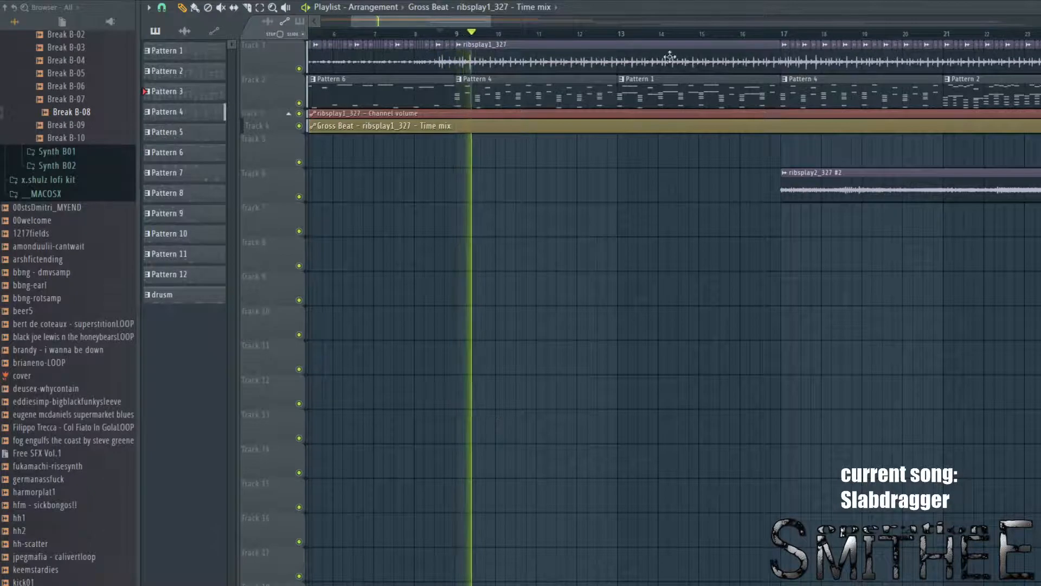
Step: Open the synthshot4 #2 channel's piano roll for Pattern 4 and examine its chord and melody notes
key("F6")
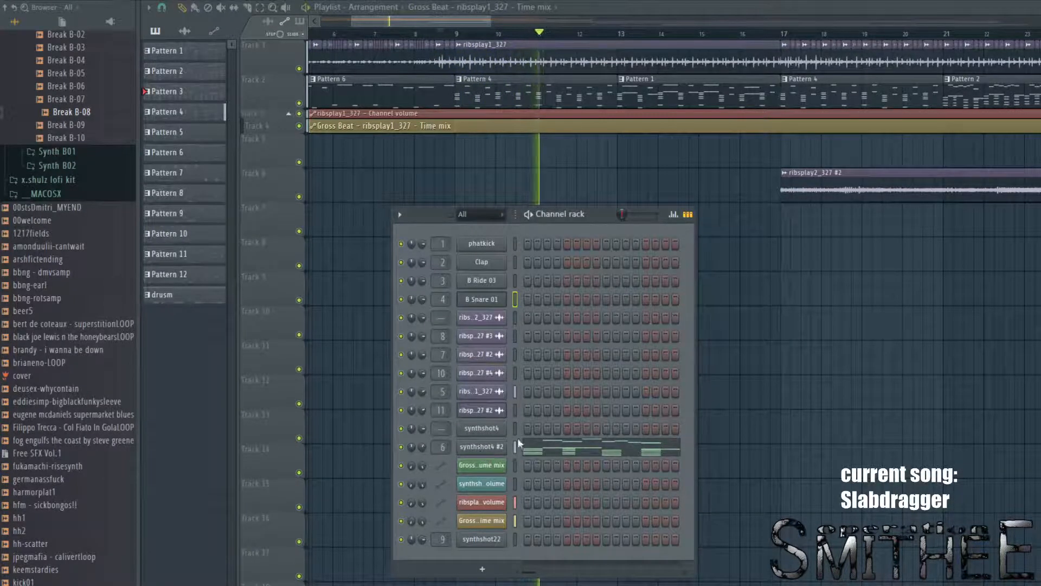
left_click(534, 444)
scroll(535, 443, "down", 6, "ctrl")
left_click_drag(609, 232, 681, 574)
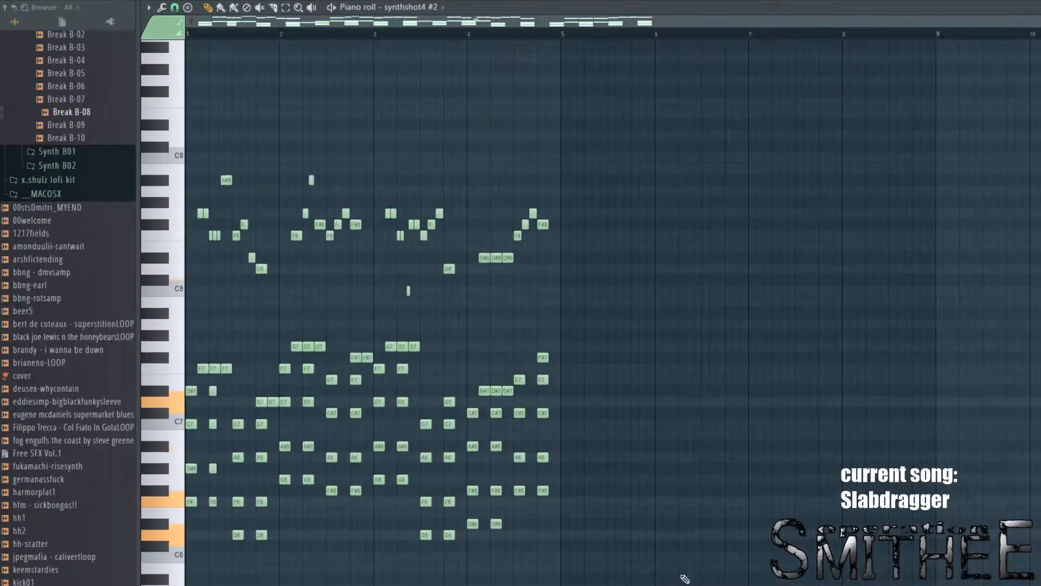
scroll(851, 367, "up", 4)
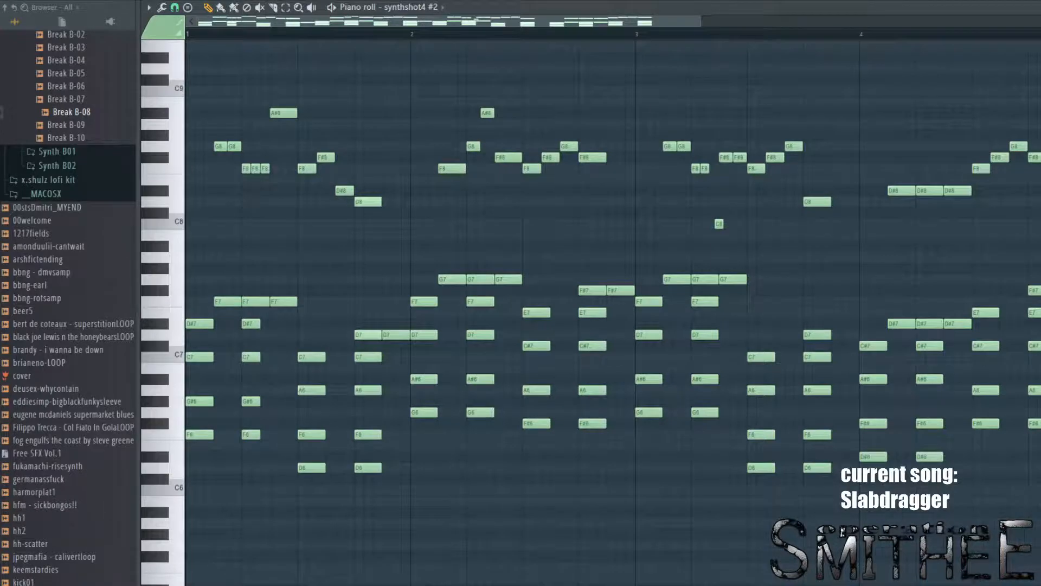
Step: Close the piano roll and channel rack, replay from just before bar 9, and look over the full Slabdragger arrangement
key("F7")
key("F6")
left_click_drag(889, 304, 920, 418)
key("space")
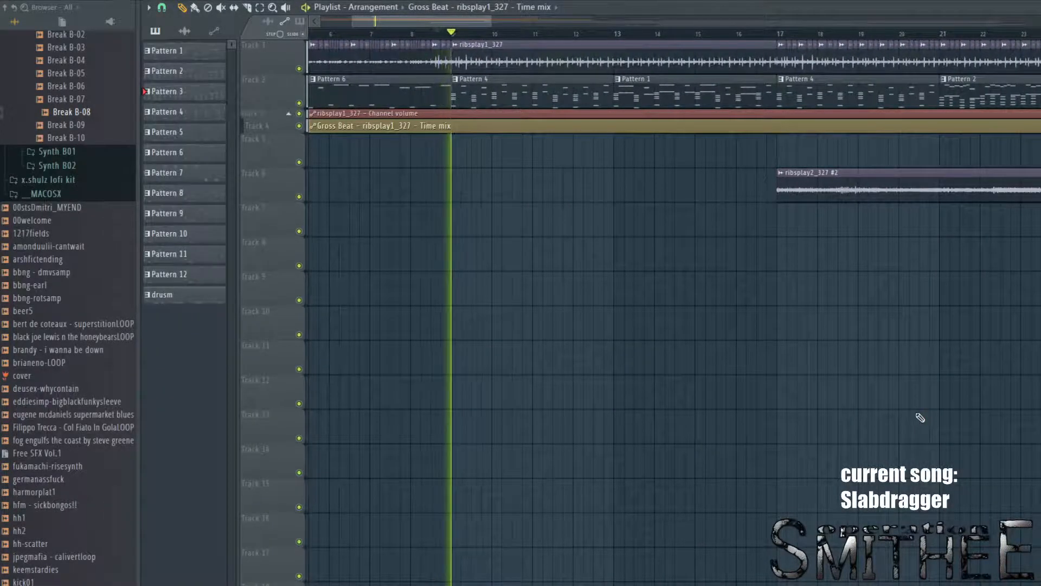
scroll(785, 448, "down", 4)
scroll(802, 400, "down", 4)
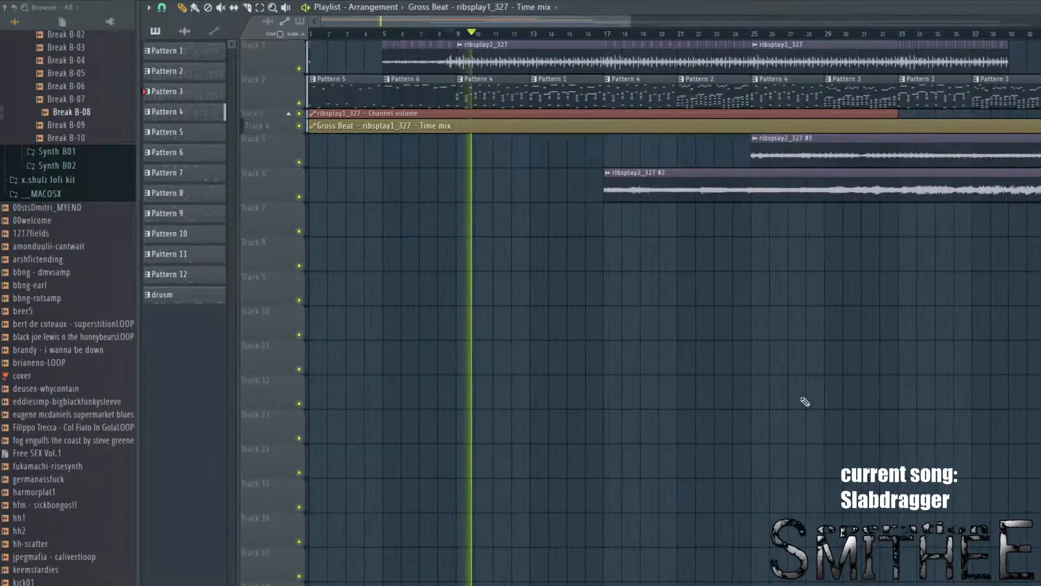
scroll(836, 360, "down", 4)
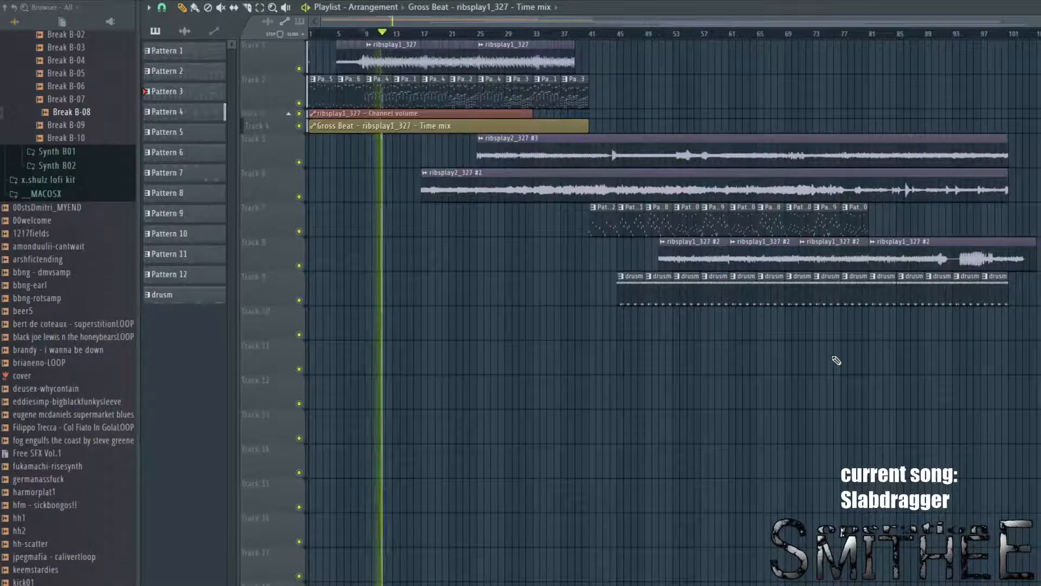
Step: Move playback to bar 25, where the ribsplay2_327 #3 clip starts on track 5
scroll(678, 378, "up", 4)
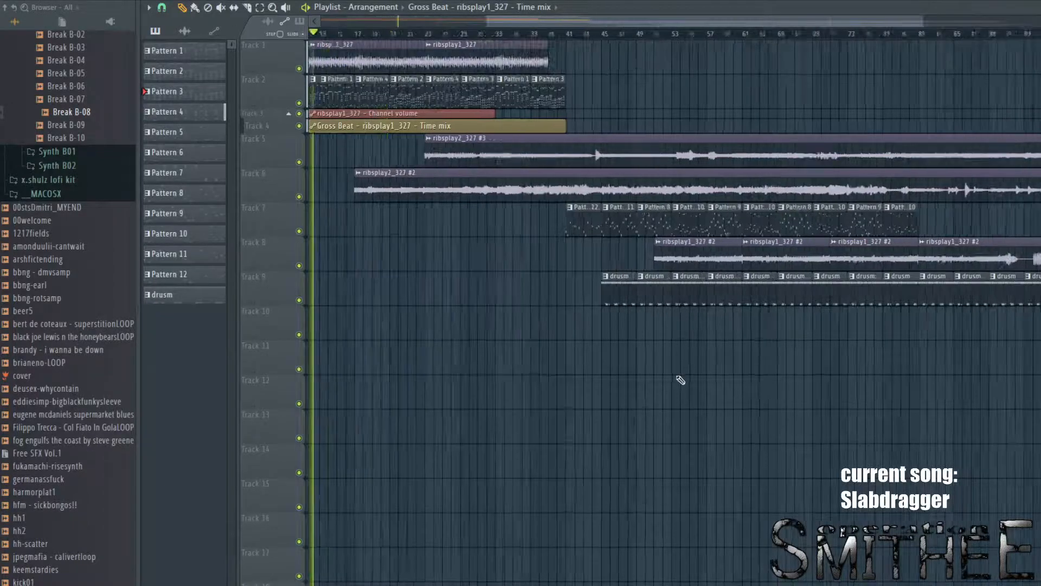
scroll(818, 314, "up", 3)
scroll(820, 314, "up", 2)
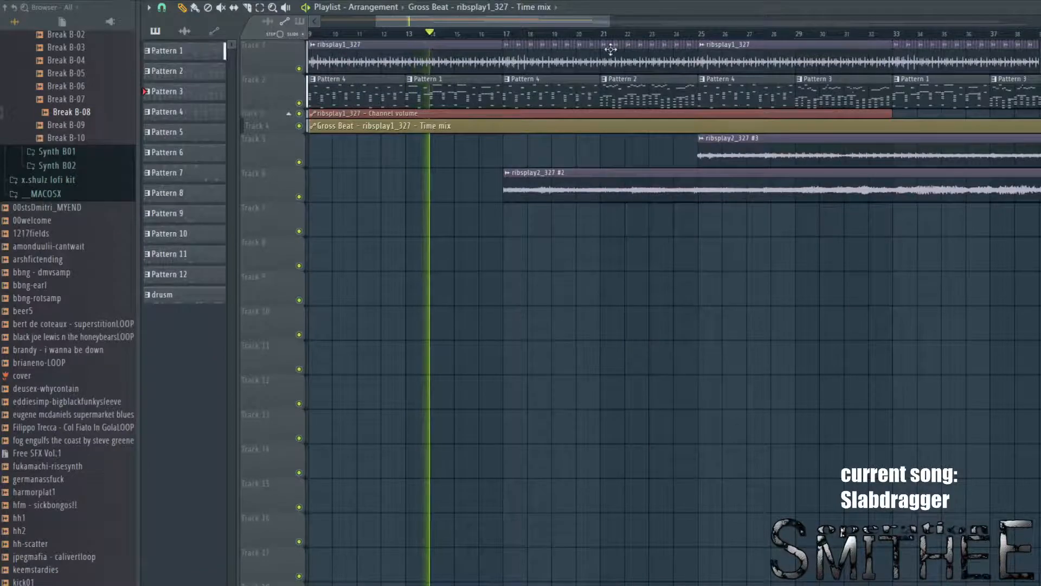
scroll(548, 44, "down", 3)
left_click(558, 34)
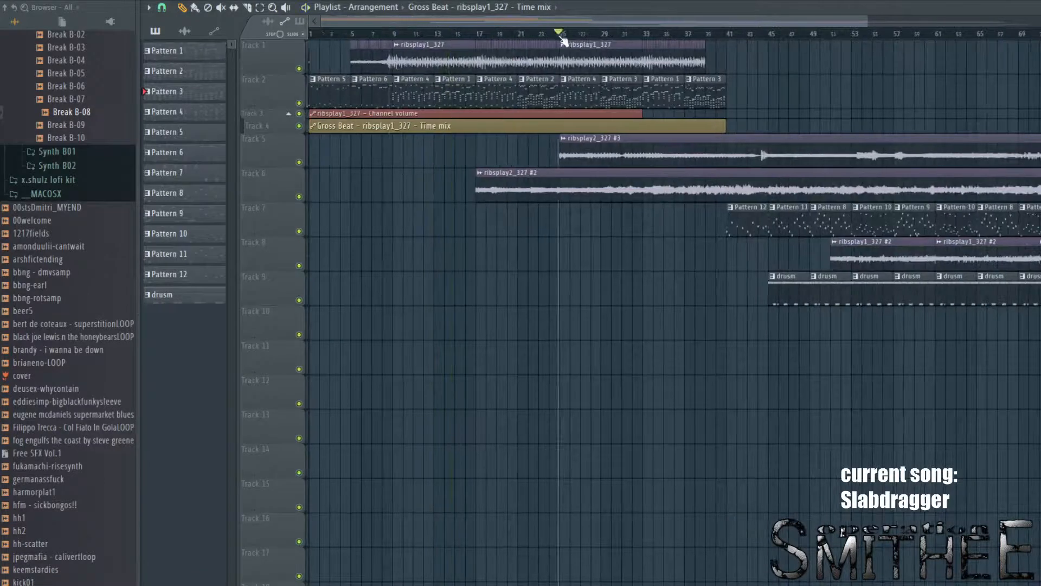
Step: Skip playback to between bars 28 and 29, audition the layered section from there twice, and stop
scroll(770, 89, "up", 3)
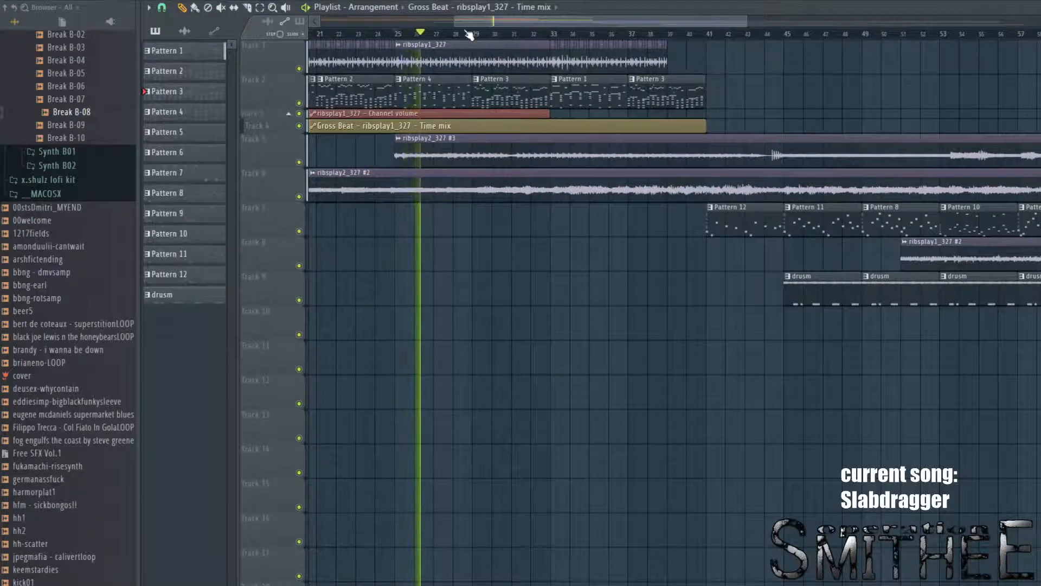
left_click(464, 33)
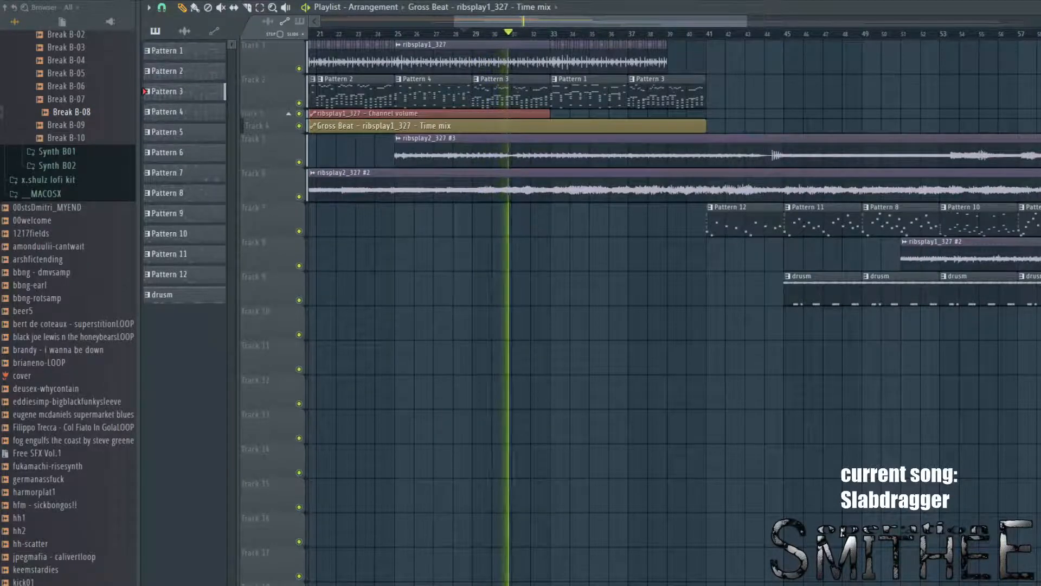
scroll(976, 122, "down", 3)
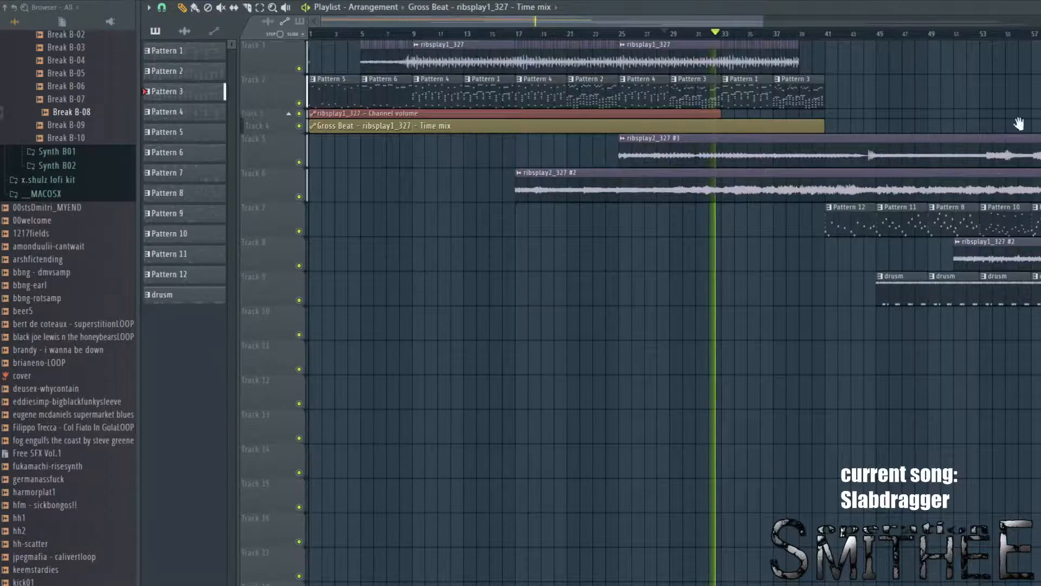
left_click_drag(1019, 125, 946, 169)
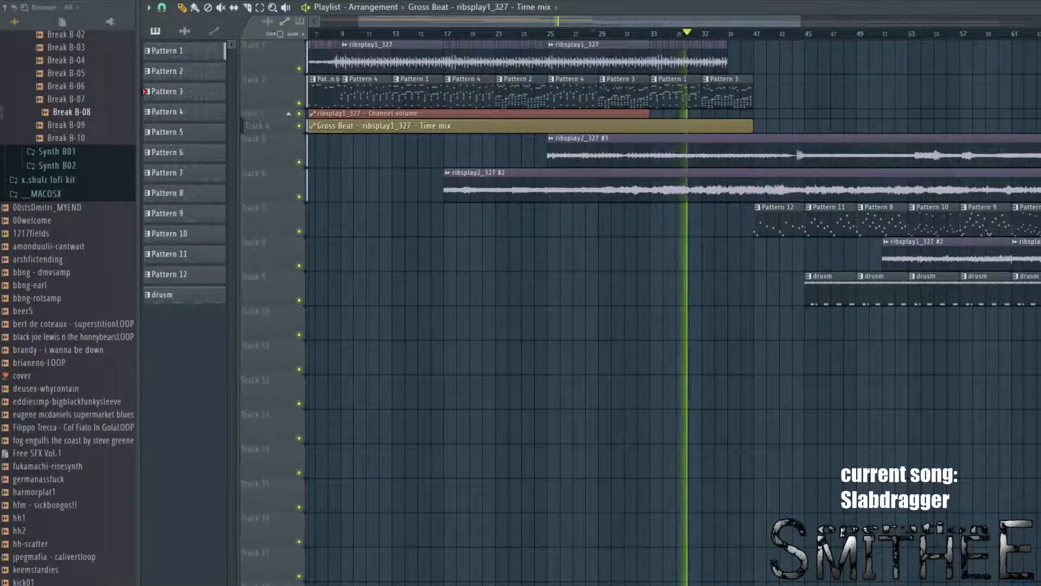
key("space")
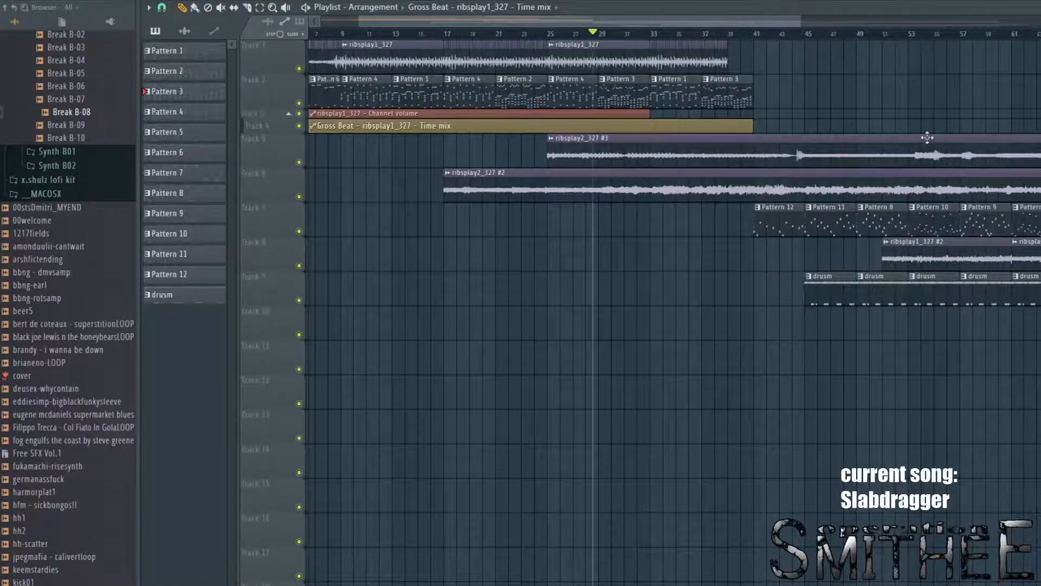
key("space")
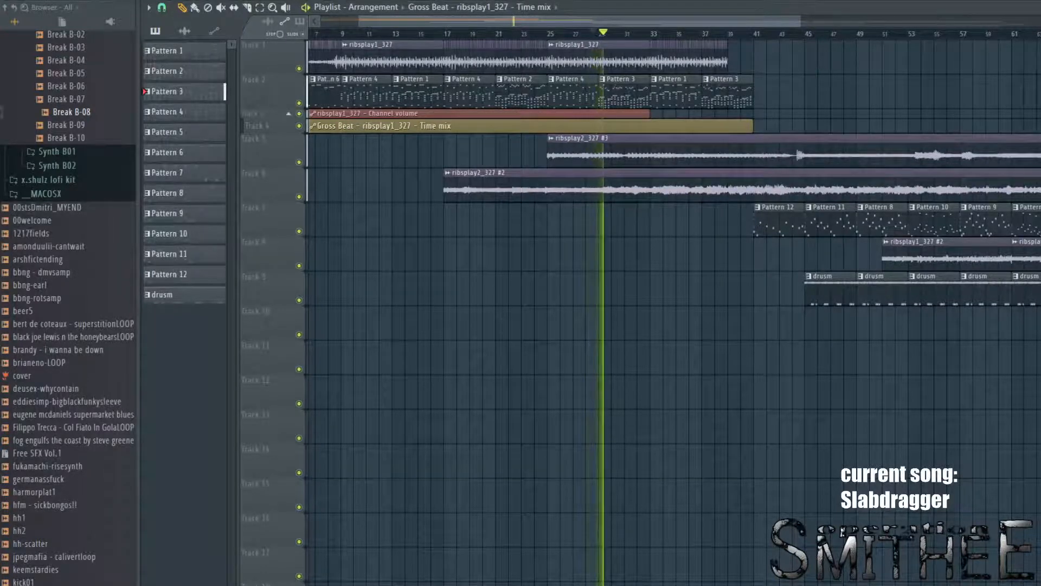
key("space")
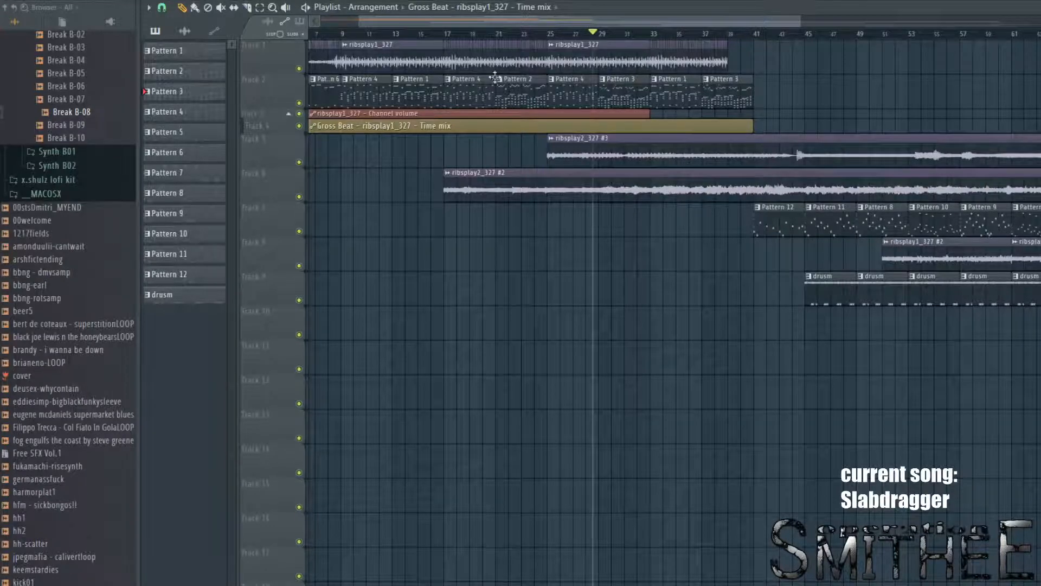
Step: Place the playhead between bars 12 and 13 and audition up to just past bar 25, pausing between passages
left_click(388, 35)
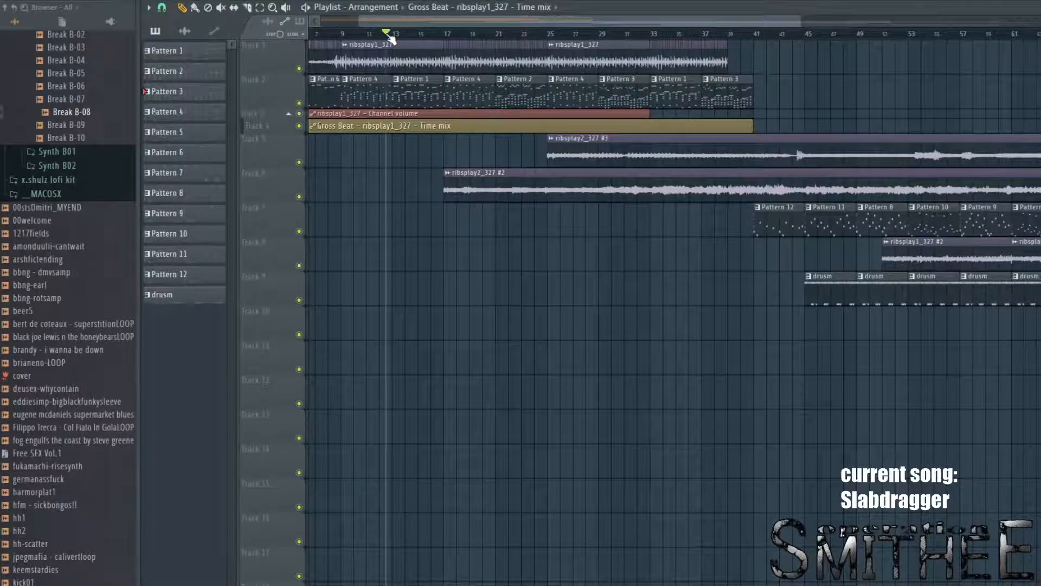
key("space")
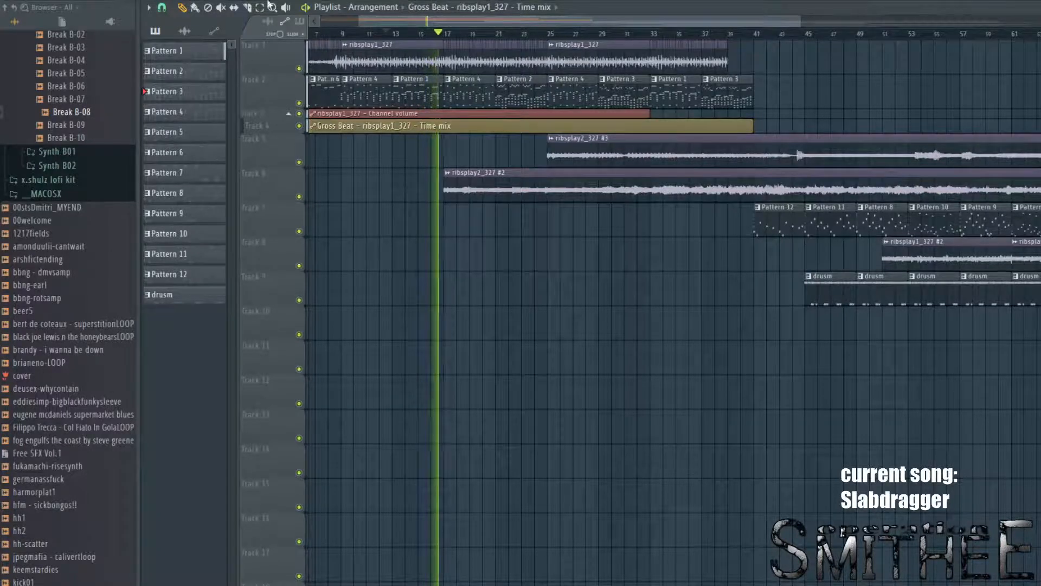
key("space")
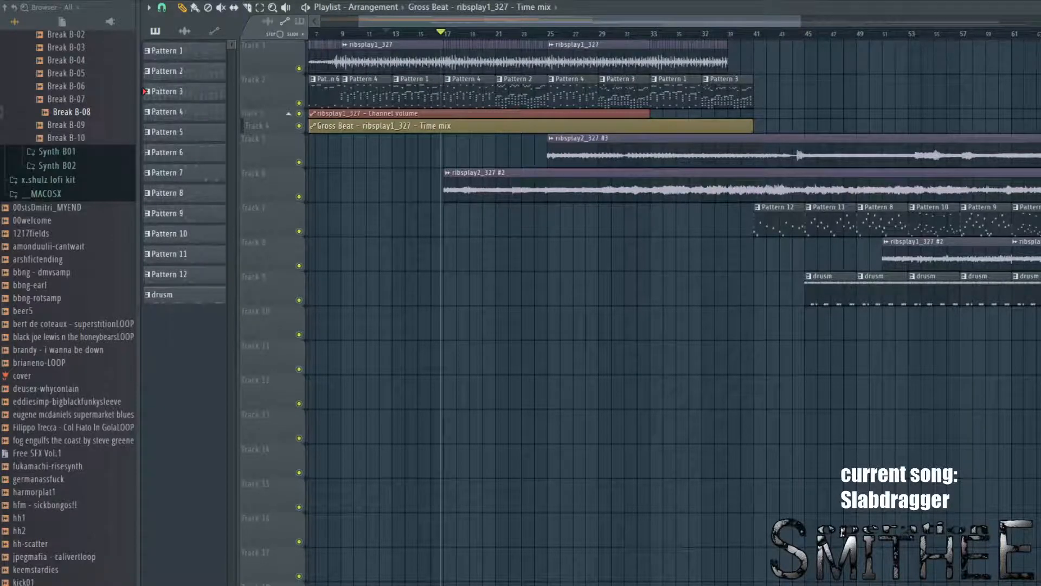
key("space")
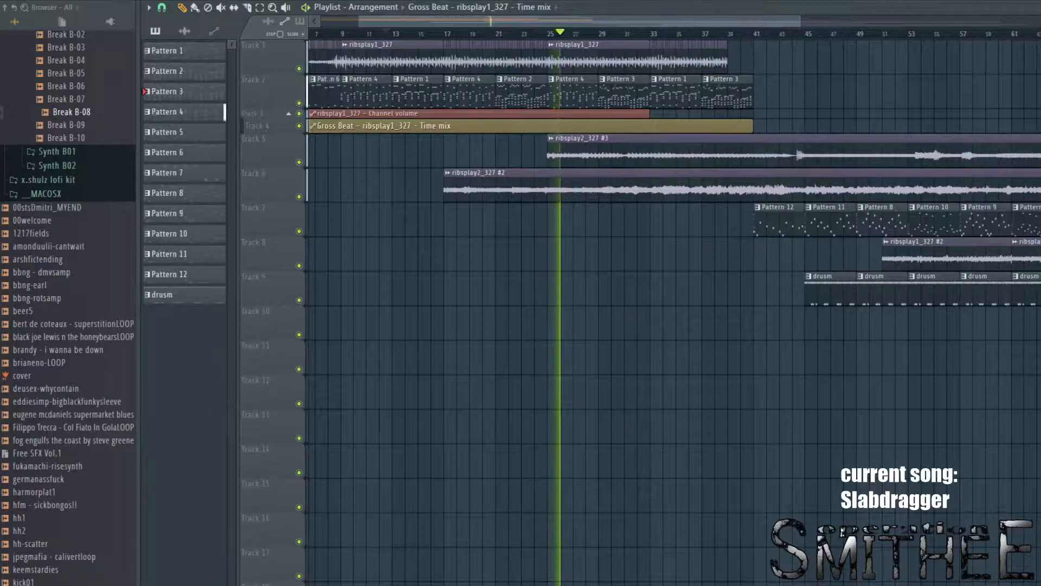
key("space")
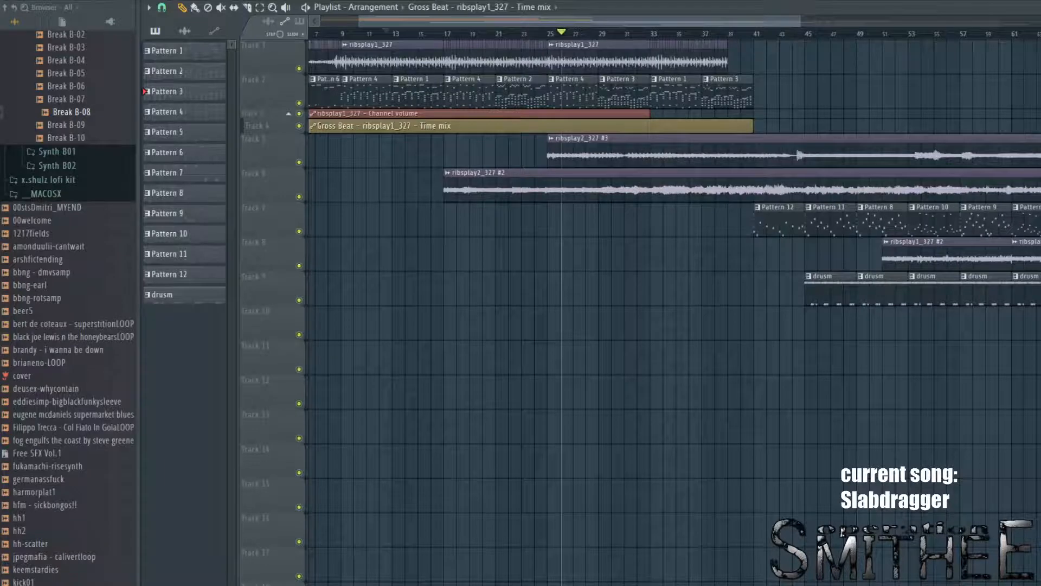
Step: Resume playback just past bar 25, follow the arrangement through the last Pattern 1 section, and stop
key("space")
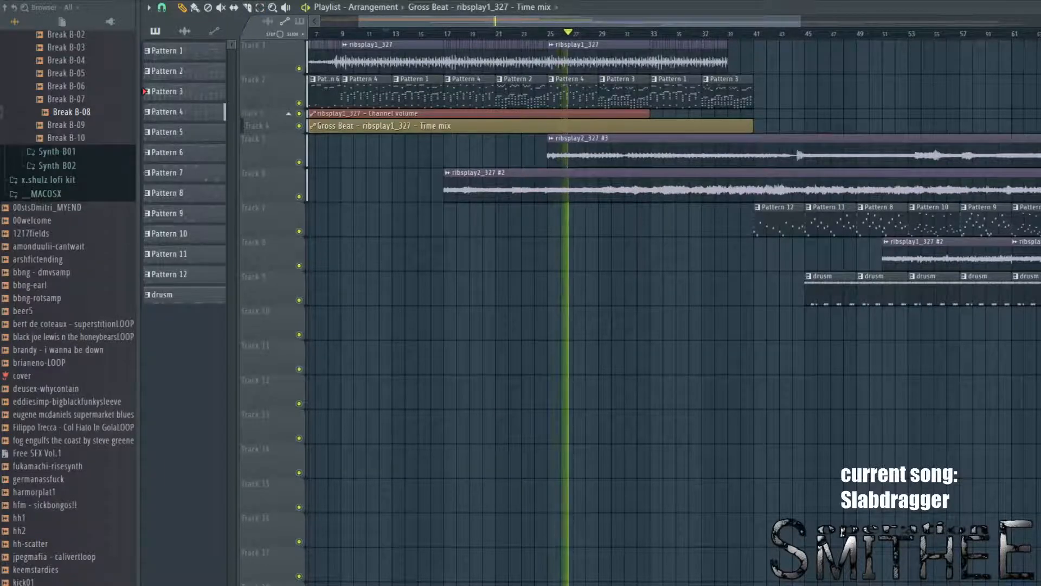
scroll(622, 351, "up", 4)
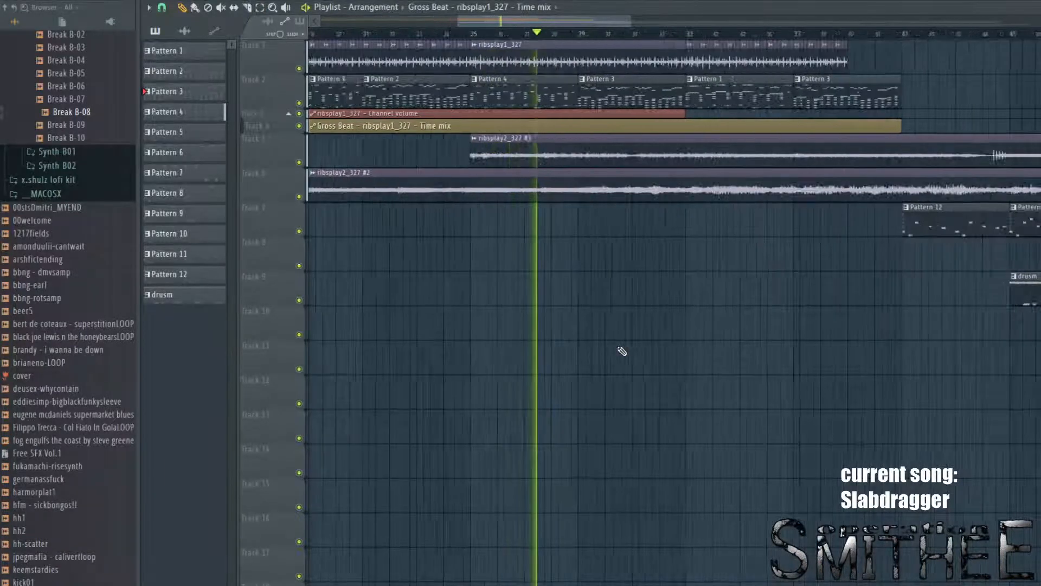
left_click_drag(606, 353, 580, 353)
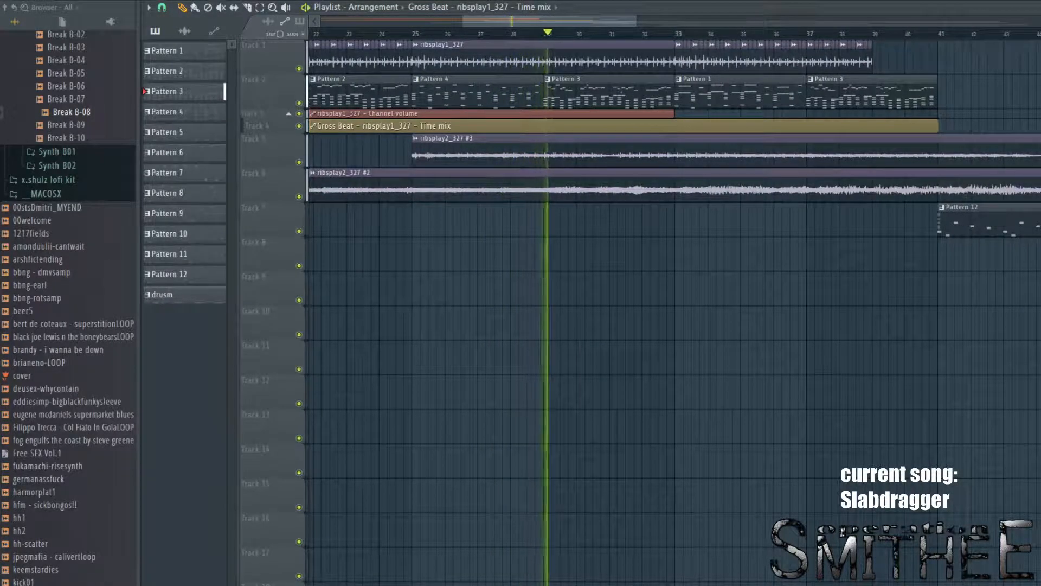
scroll(629, 338, "down", 3)
scroll(629, 338, "down", 3)
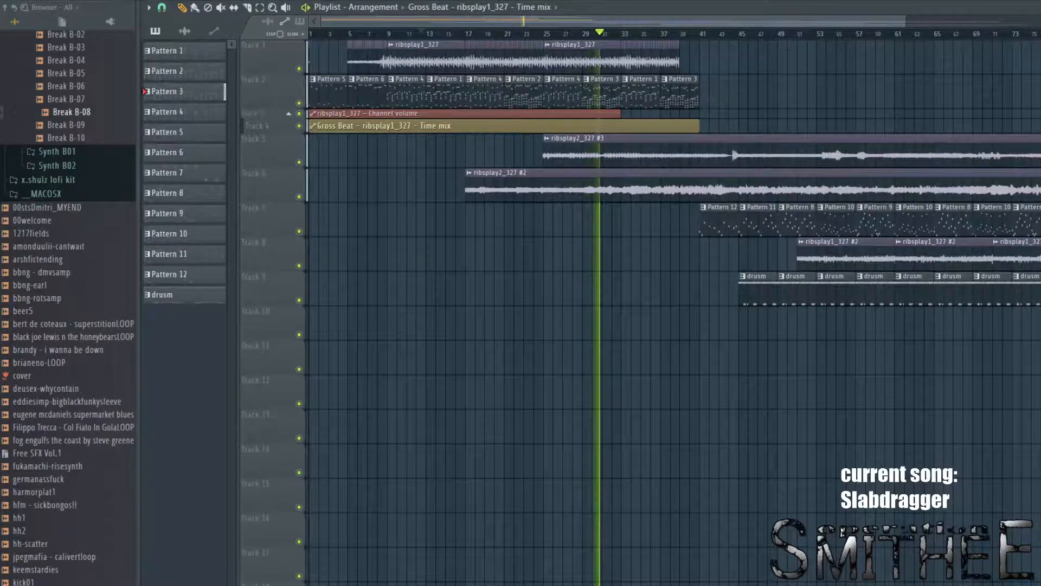
left_click_drag(789, 488, 732, 502)
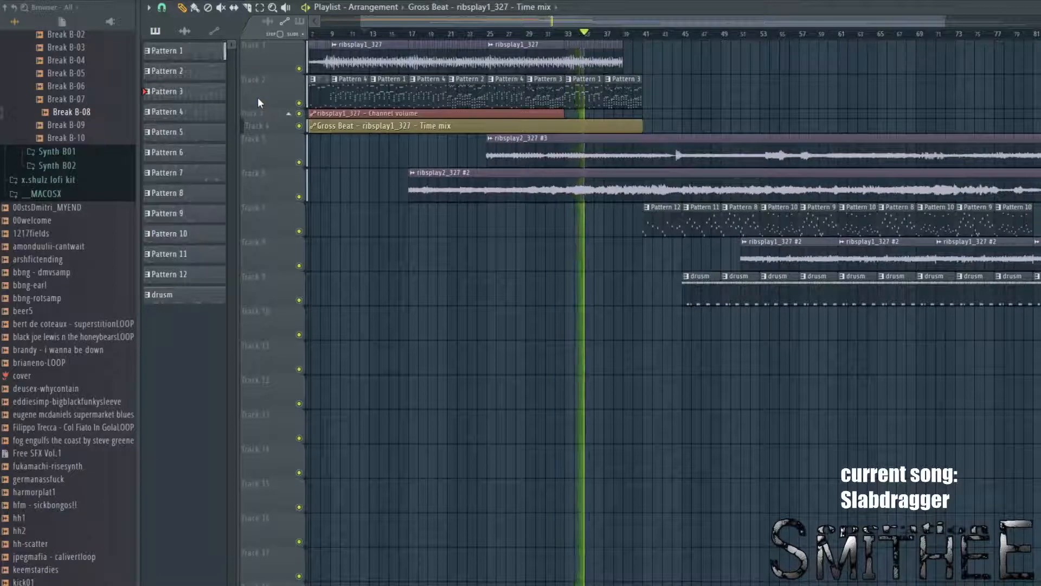
scroll(550, 211, "up", 4)
left_click_drag(550, 211, 535, 211)
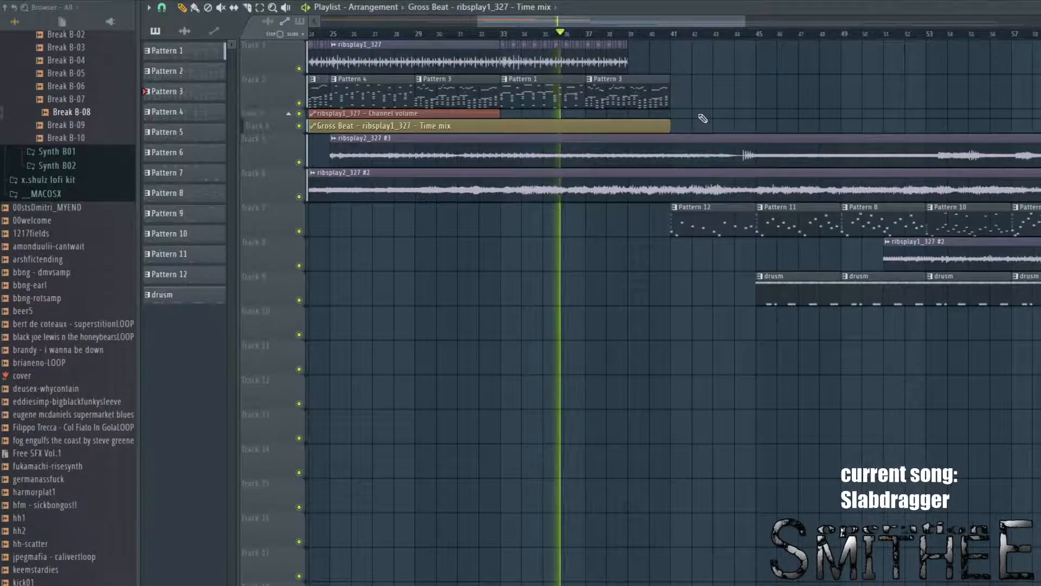
scroll(661, 126, "down", 2)
key("space")
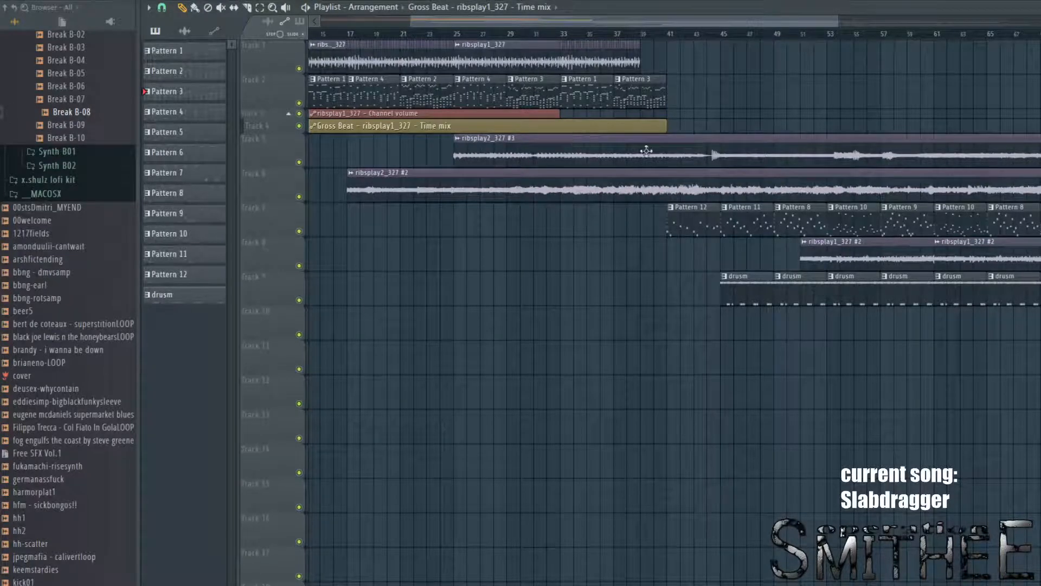
Step: Inspect the sample settings of the ribsplay2_327 #3 and ribsplay2_327 #2 clips, closing each window
double_click(571, 150)
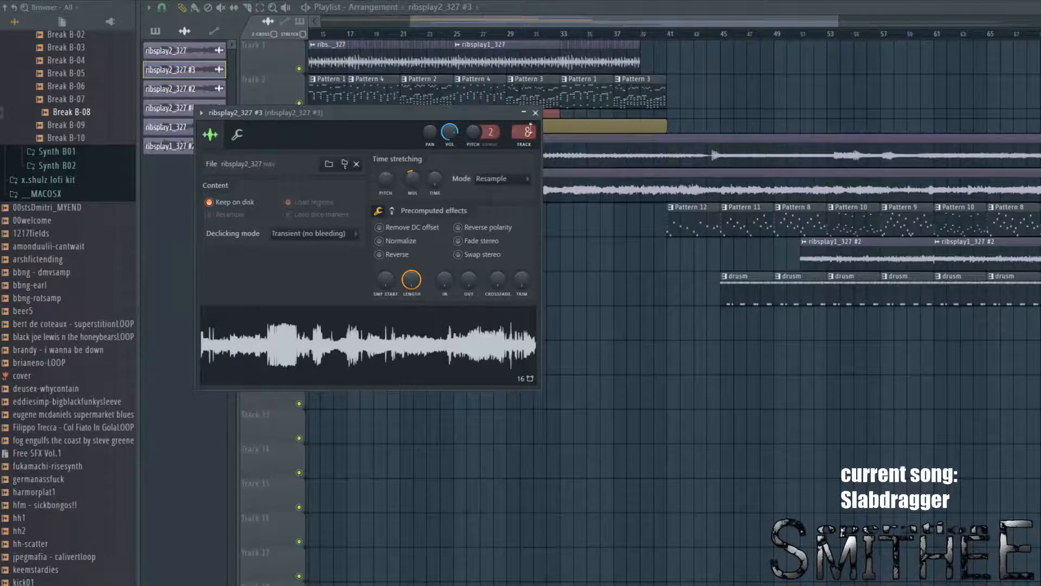
left_click(535, 113)
double_click(509, 173)
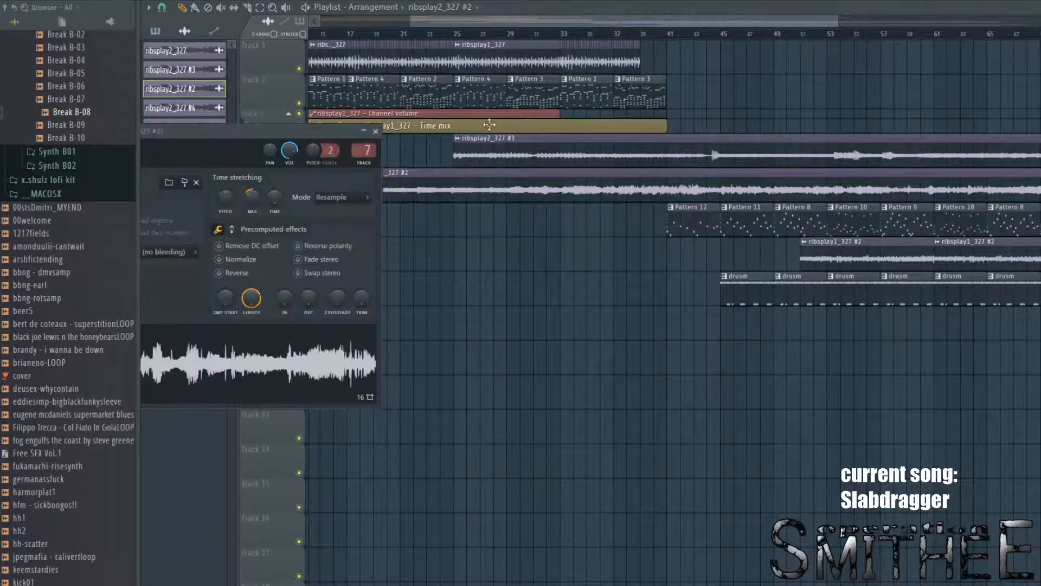
left_click(376, 132)
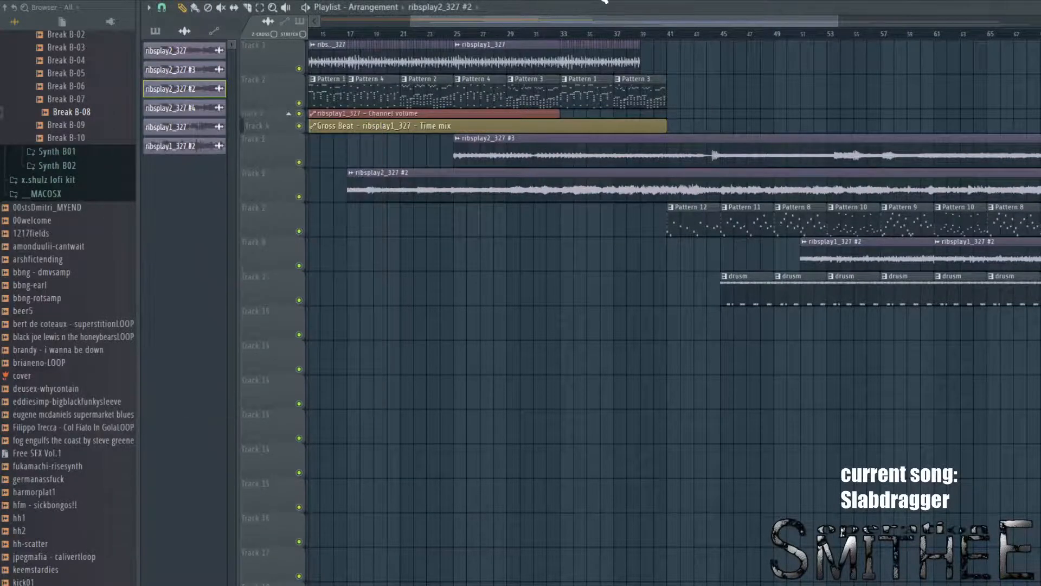
Step: Examine the mixer inserts of the duplicated ribsplay clips, comparing tracks 7, 8, 10 and 11, and return to the playlist
key("F6")
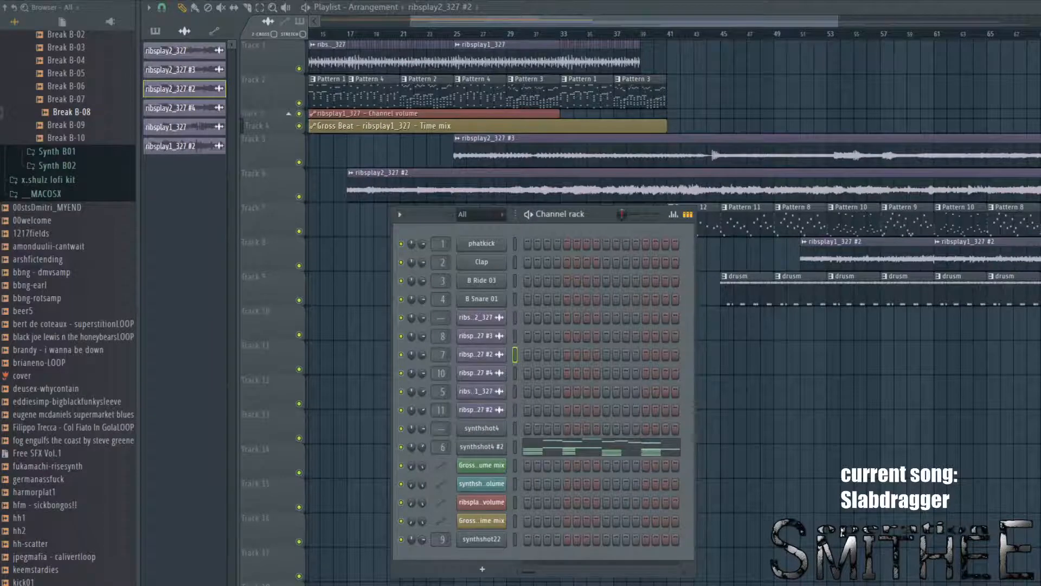
key("F9")
left_click(412, 326)
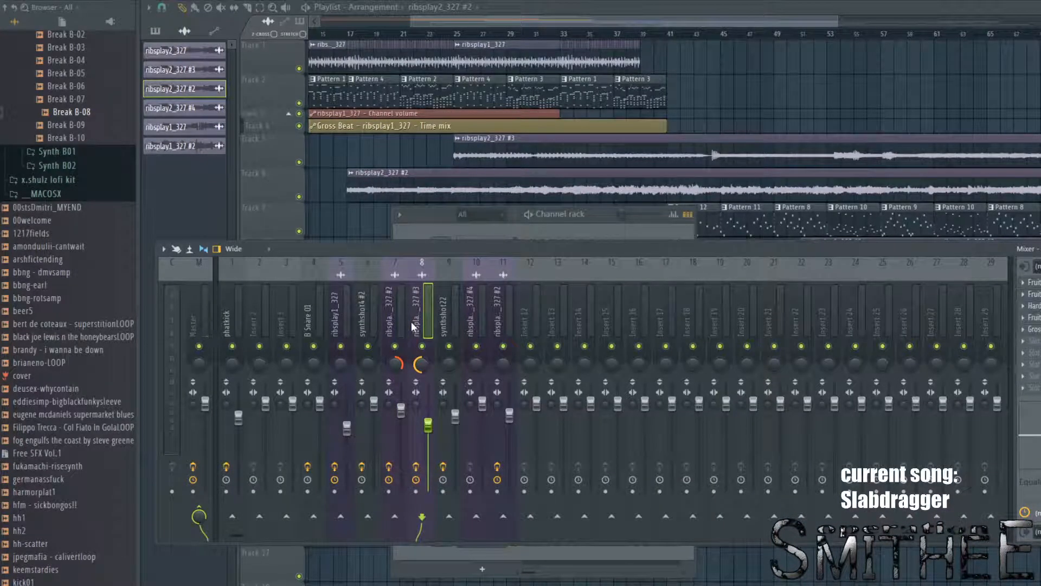
left_click(404, 319)
left_click(420, 322)
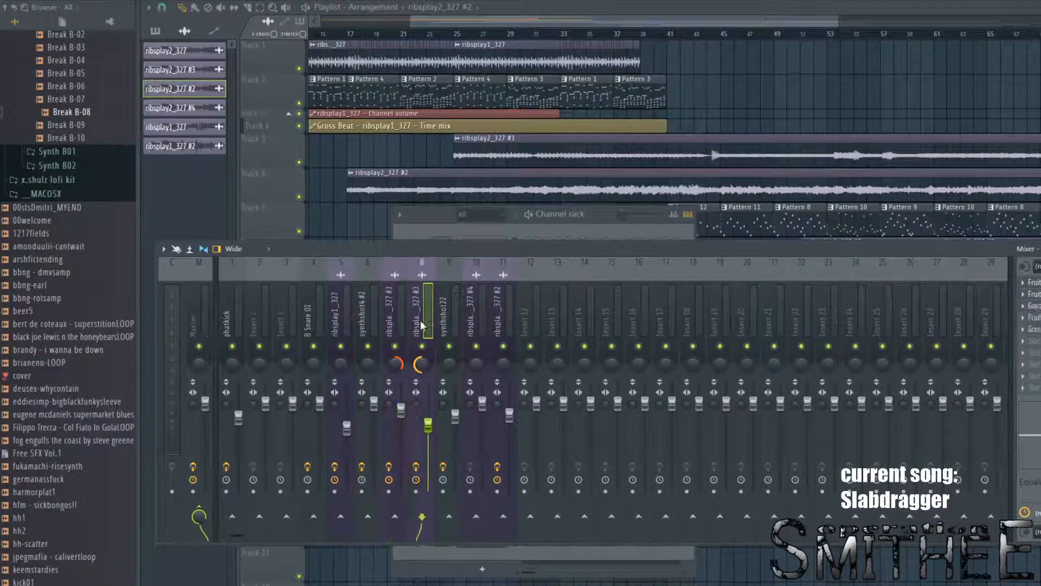
left_click(477, 320)
left_click(502, 314)
left_click(488, 310)
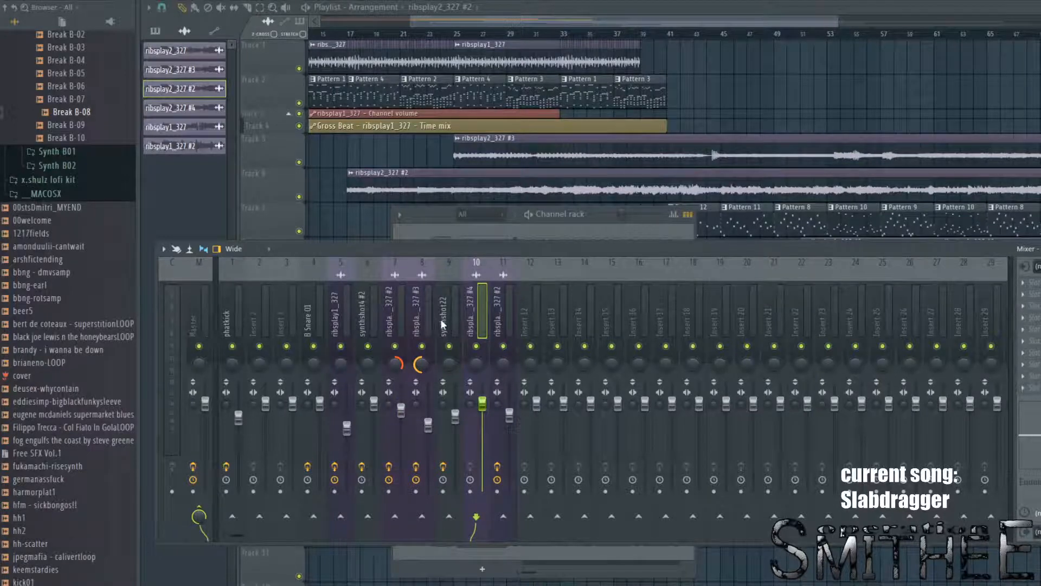
left_click(442, 325)
left_click(426, 318)
left_click(404, 316)
left_click(491, 315)
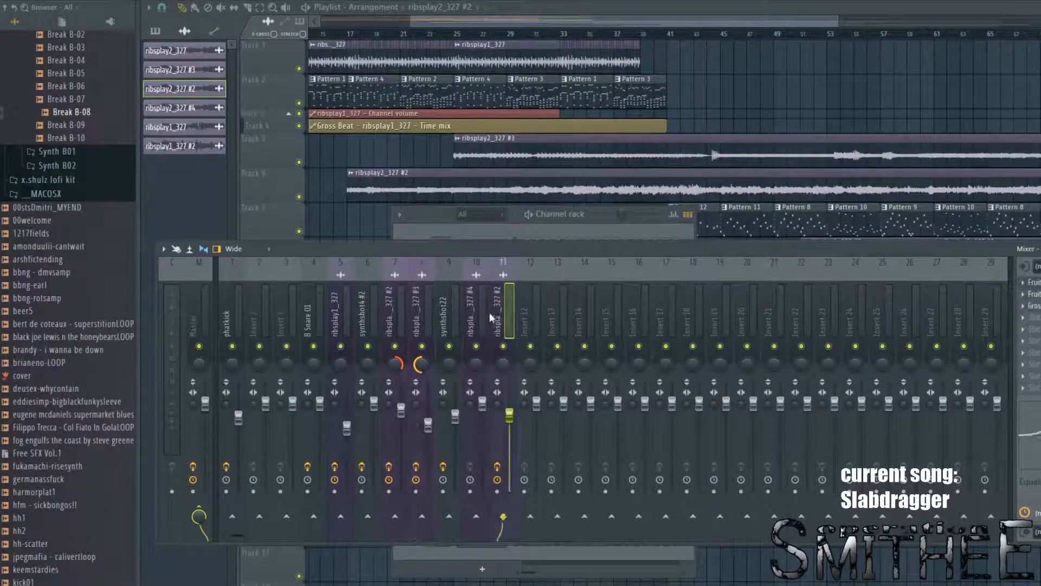
left_click(389, 323)
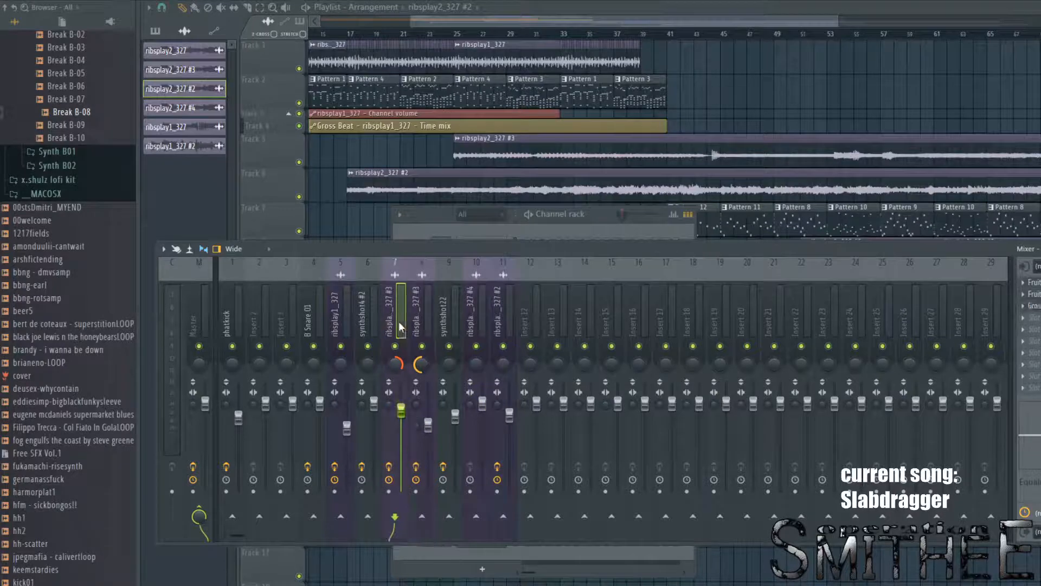
left_click(422, 345)
left_click(704, 76)
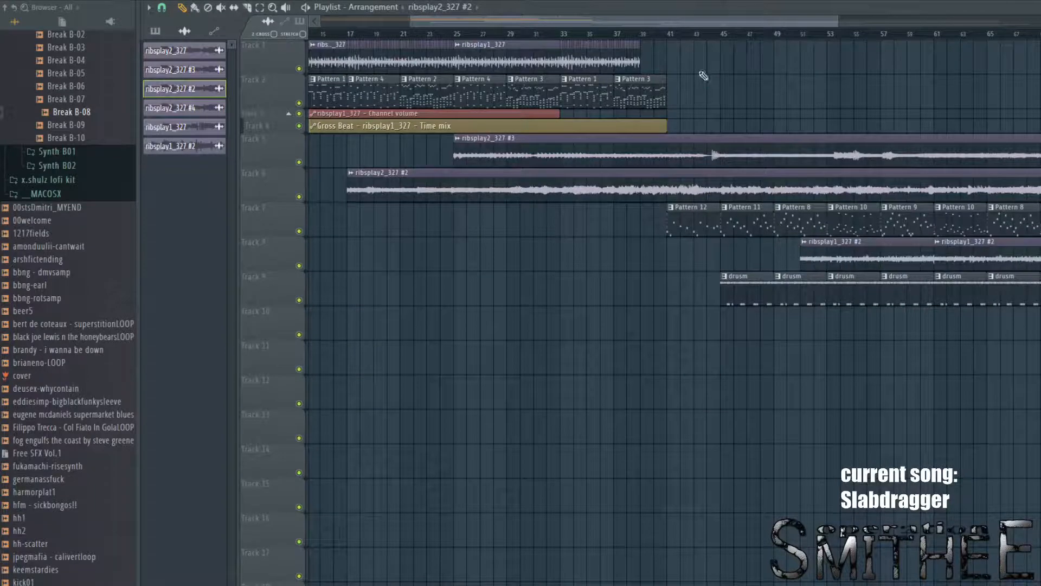
Step: Play from just before bar 25, skip to bar 41 at the start of Pattern 12, and follow playback toward the drums
left_click(448, 35)
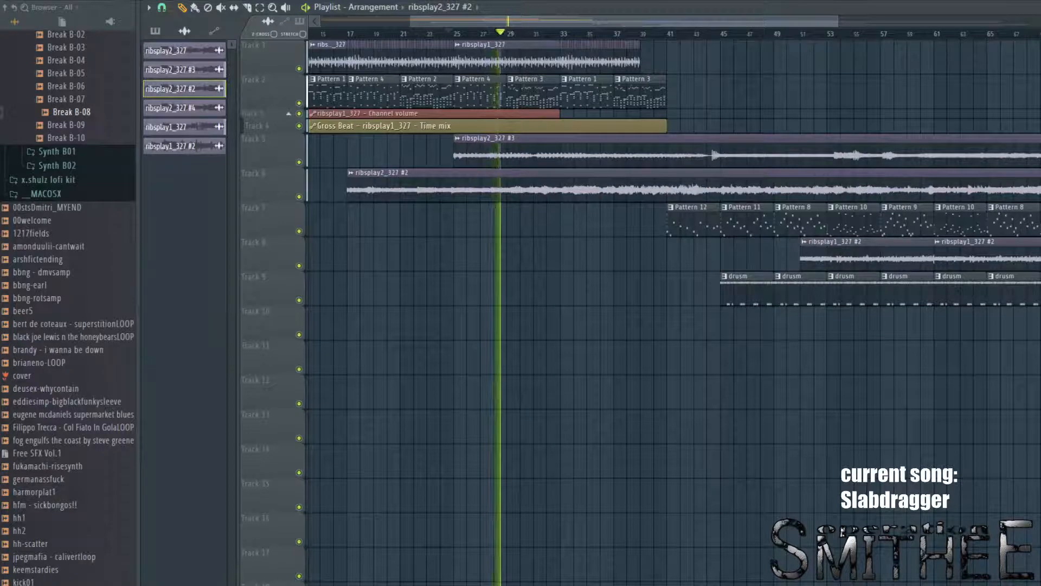
left_click(668, 36)
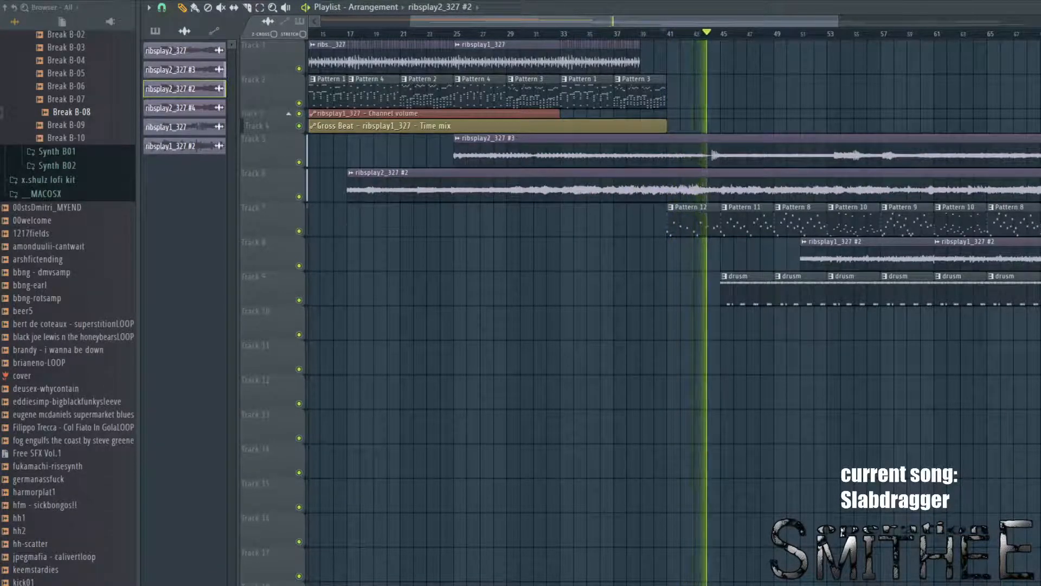
left_click_drag(886, 75, 795, 116)
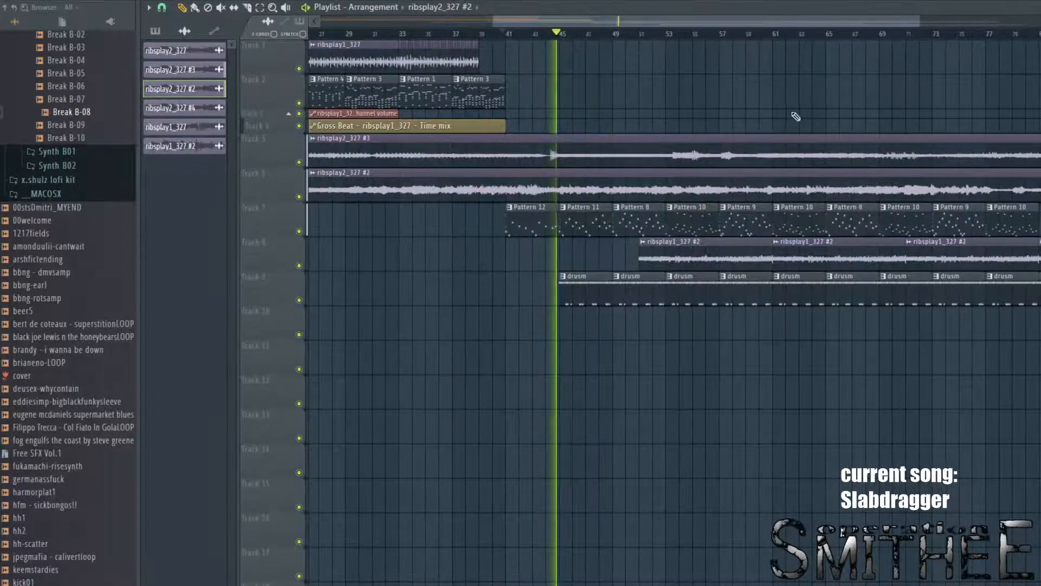
Step: Show the channel rack while the drum section after bar 45 plays, and move it clear of the early clips
left_click_drag(857, 97, 829, 108)
scroll(596, 225, "up", 5)
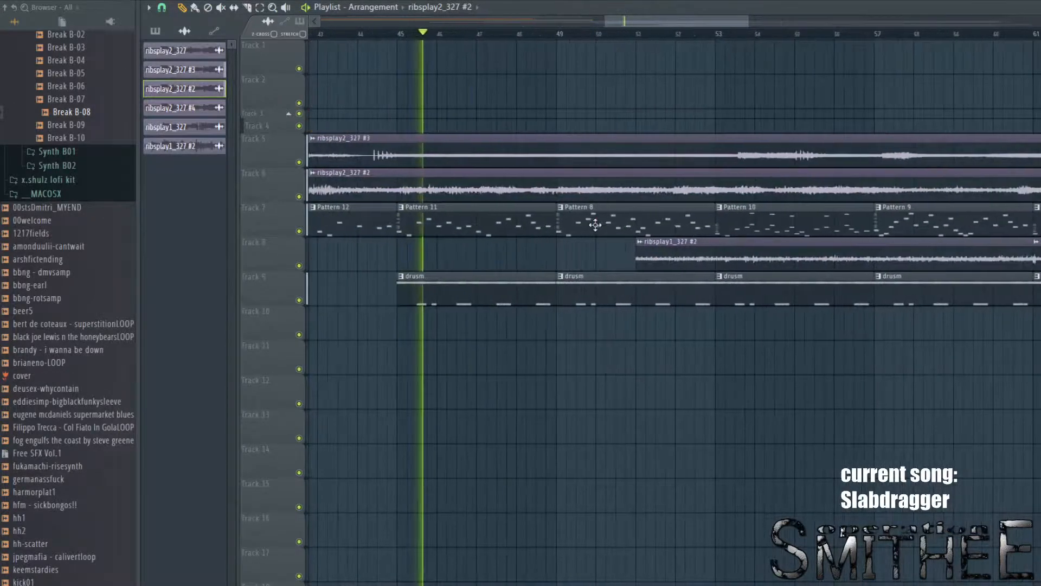
key("F6")
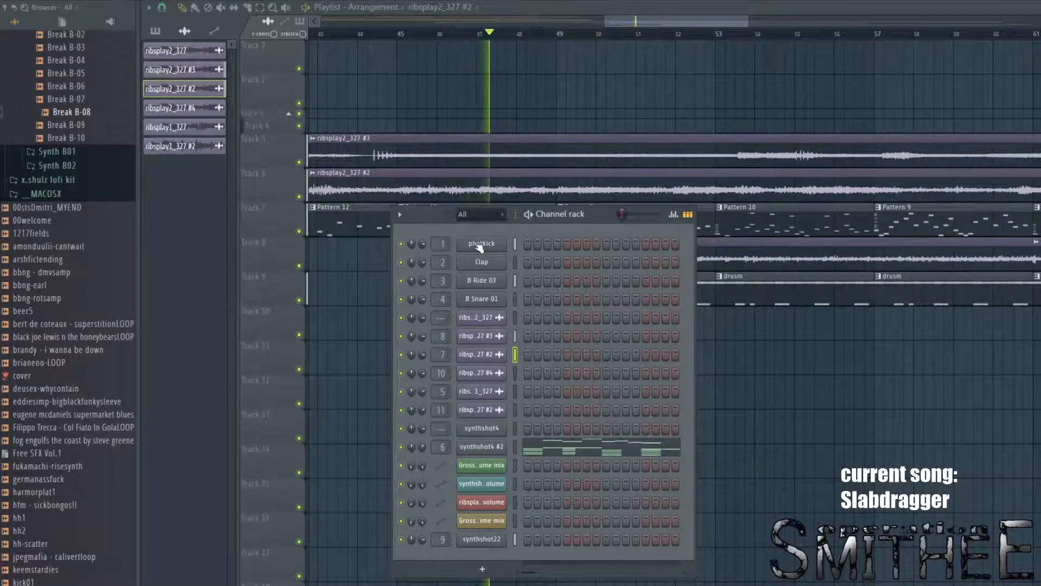
left_click_drag(573, 225, 795, 158)
Step: Browse to the Breaks folder of the musicradar-breakbeat-140bpm samples and look through its Hits samples
scroll(82, 217, "up", 15)
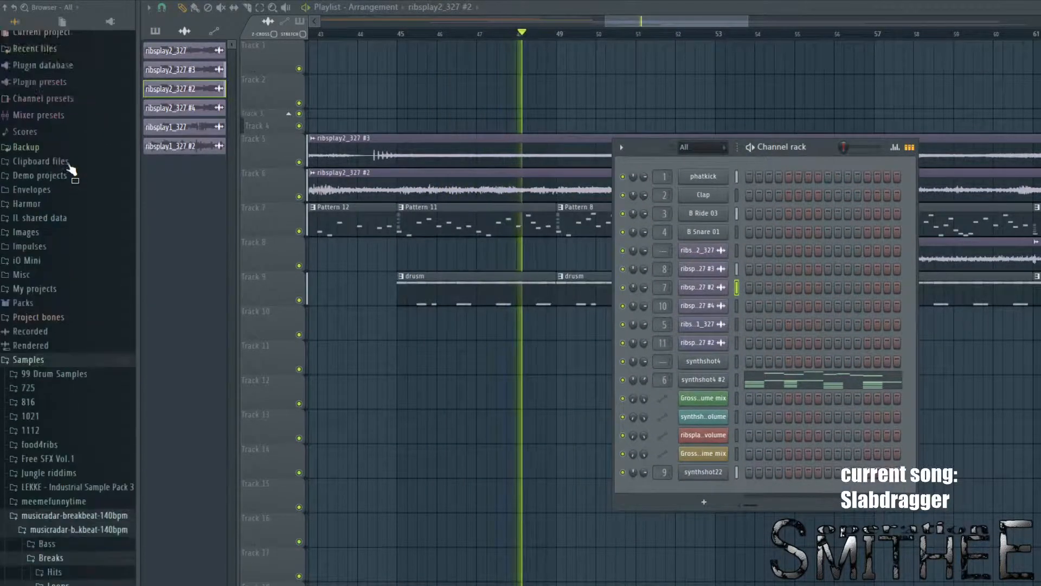
scroll(102, 247, "down", 10)
left_click(81, 253)
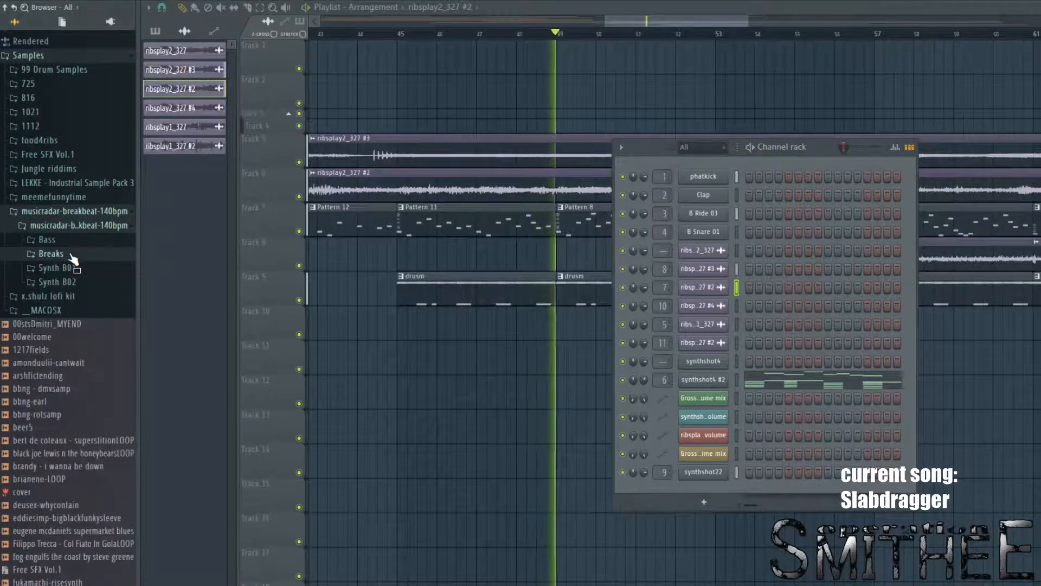
left_click(60, 253)
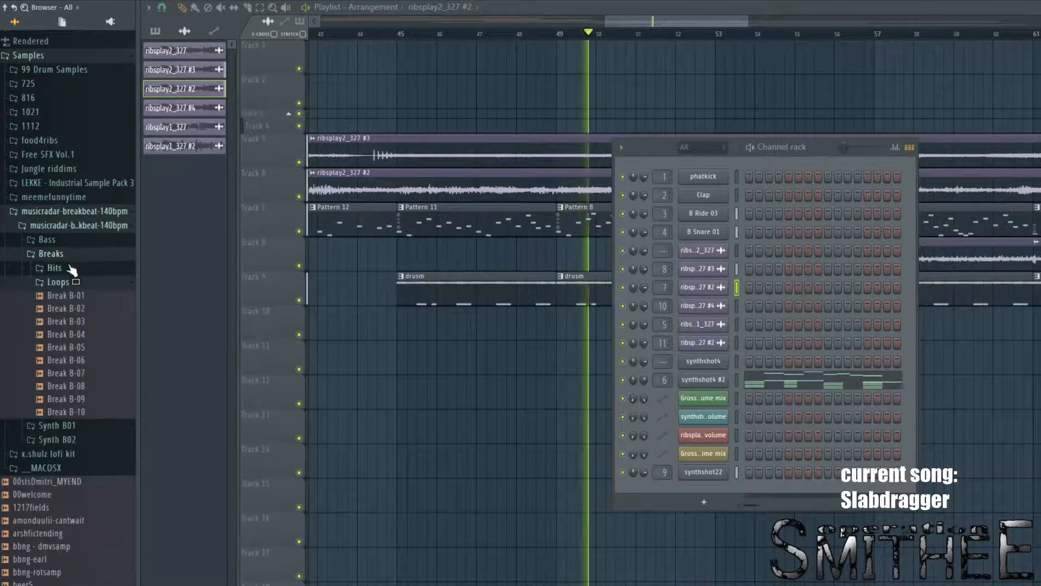
left_click(55, 268)
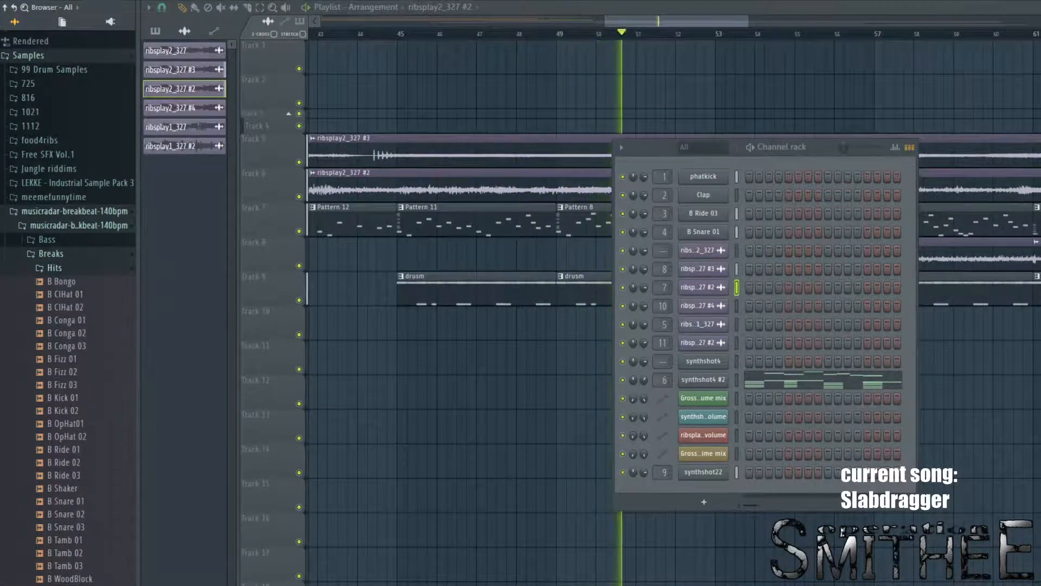
scroll(22, 163, "down", 6)
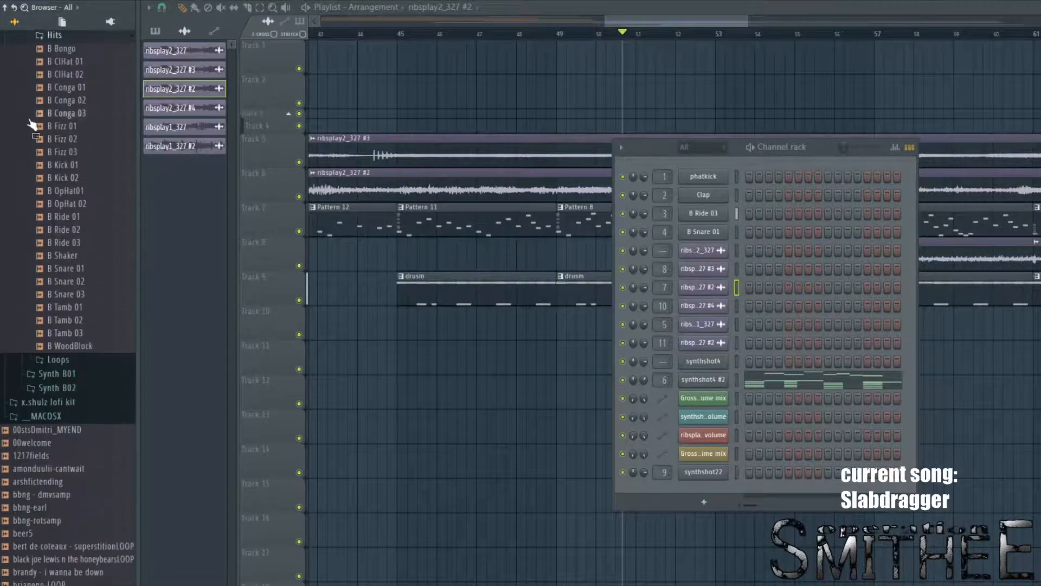
scroll(33, 135, "up", 4)
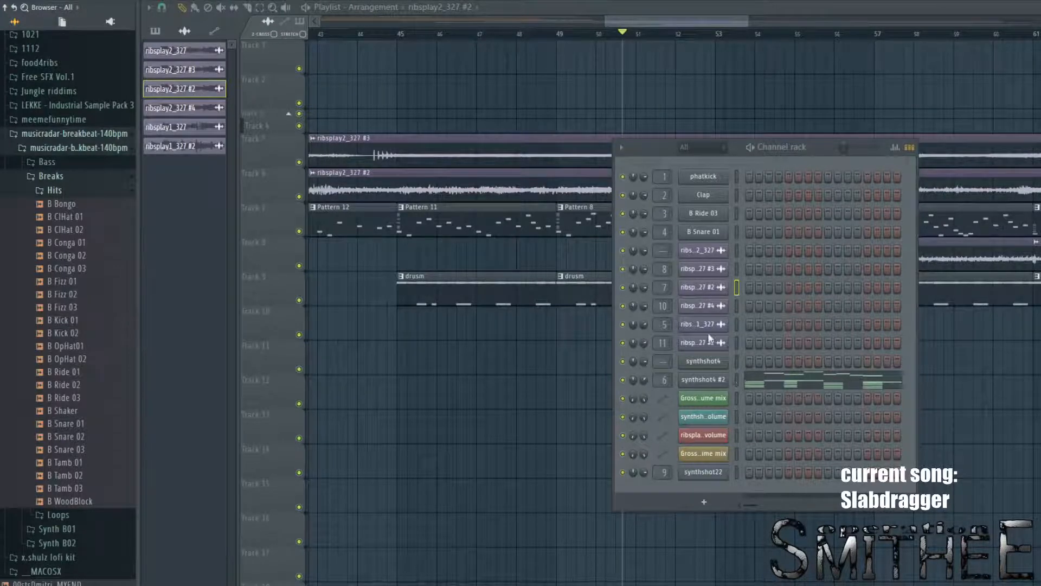
Step: Resume playback just before bar 51 and check the channel rack briefly before hiding it again
key("F6")
key("space")
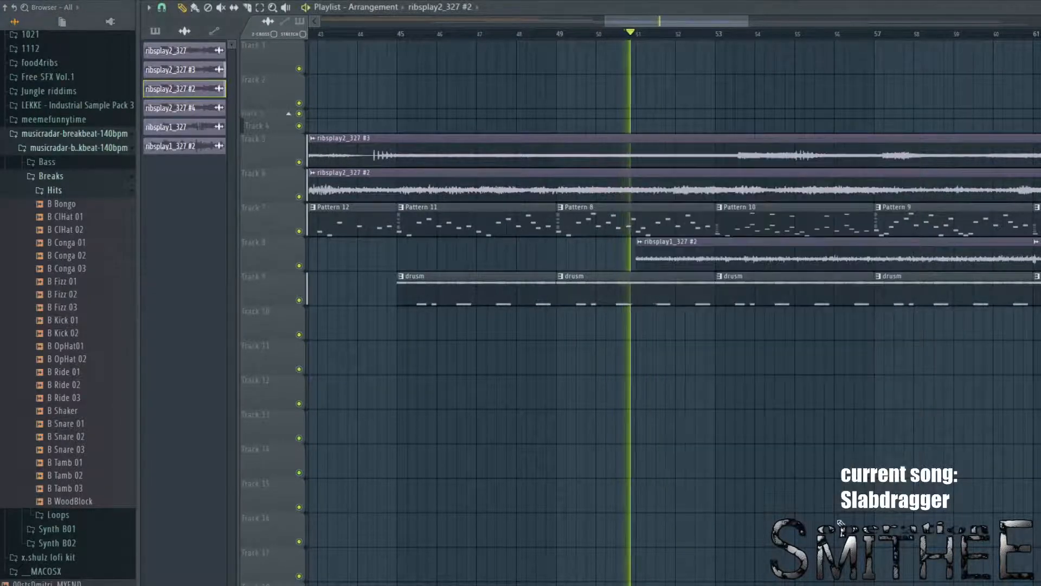
key("F6")
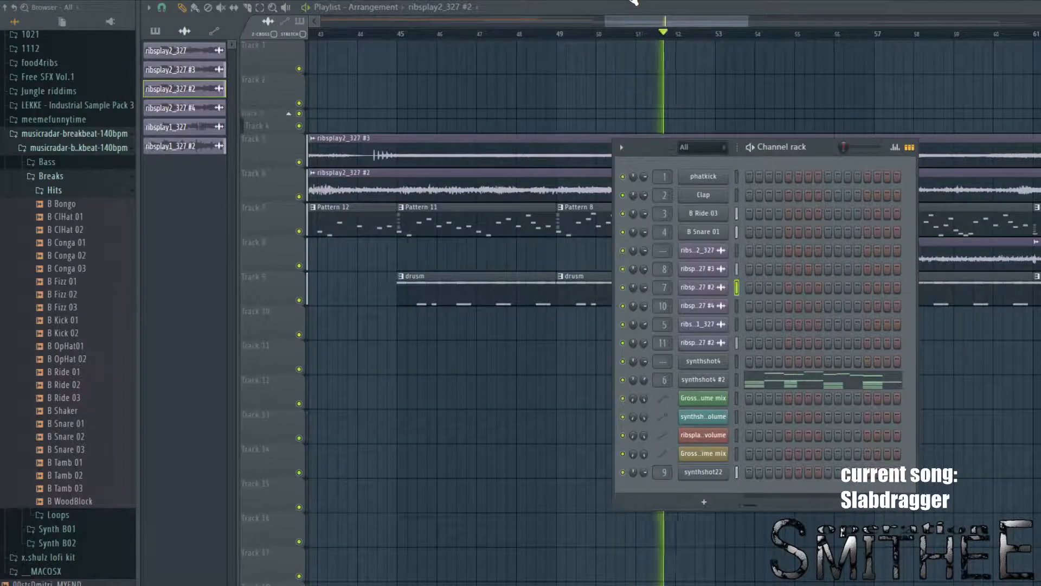
key("F6")
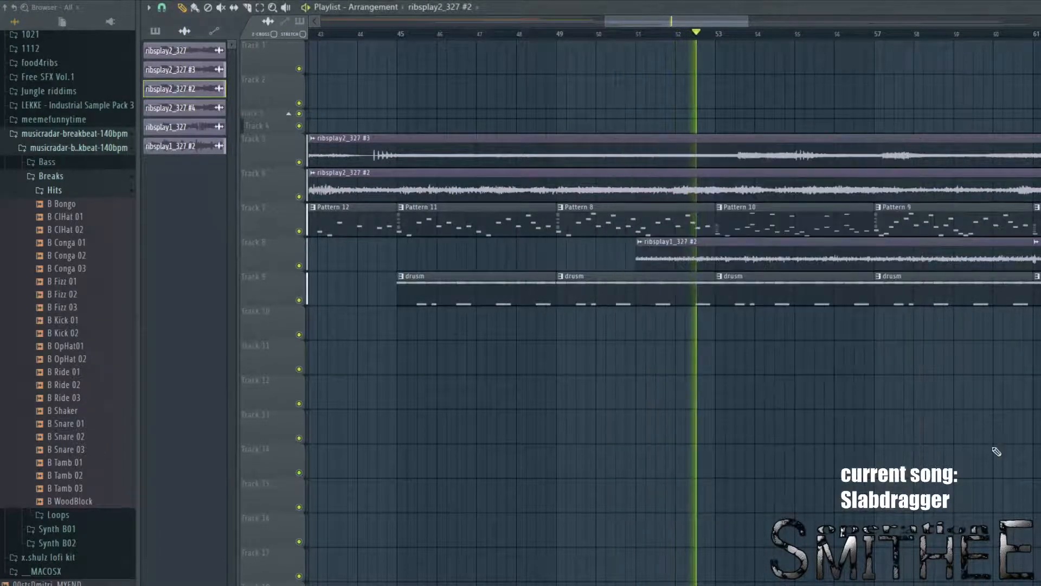
Step: Follow playback of the layered ribsplay and drusm section up to about bar 61 and stop
scroll(744, 495, "down", 4)
scroll(701, 441, "down", 5)
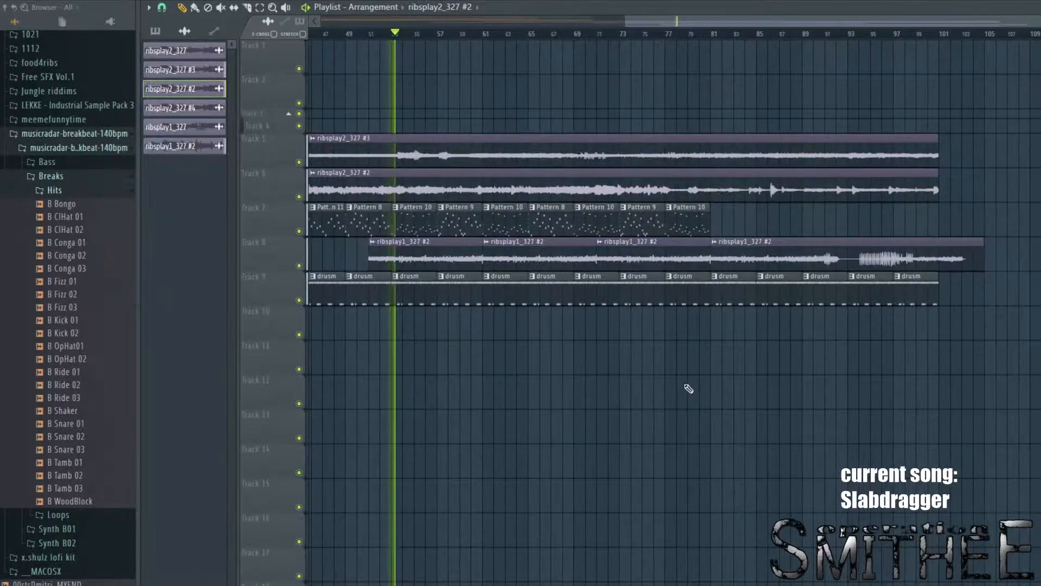
scroll(688, 388, "up", 5)
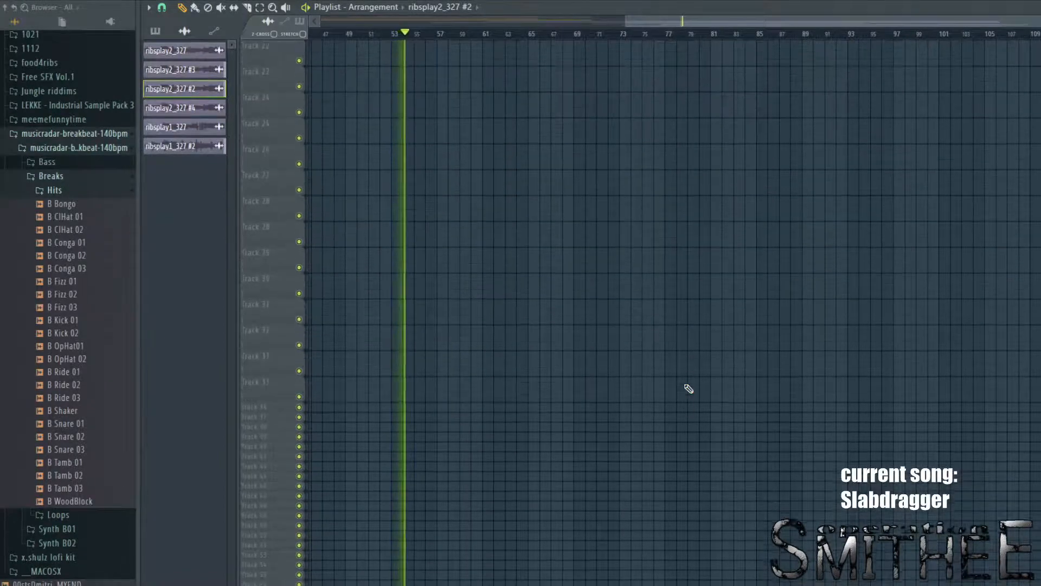
scroll(609, 283, "up", 3)
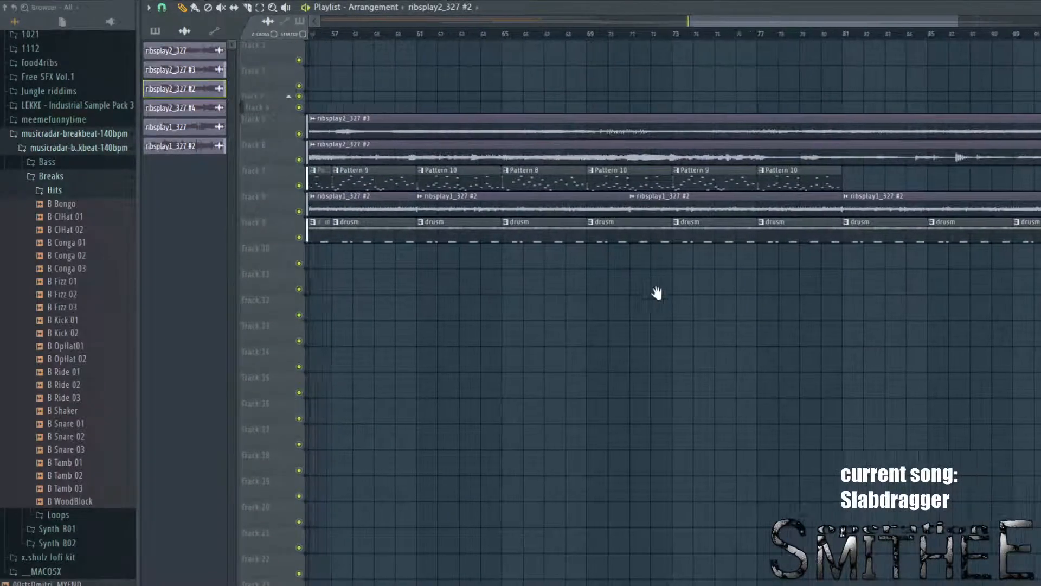
scroll(610, 303, "down", 3)
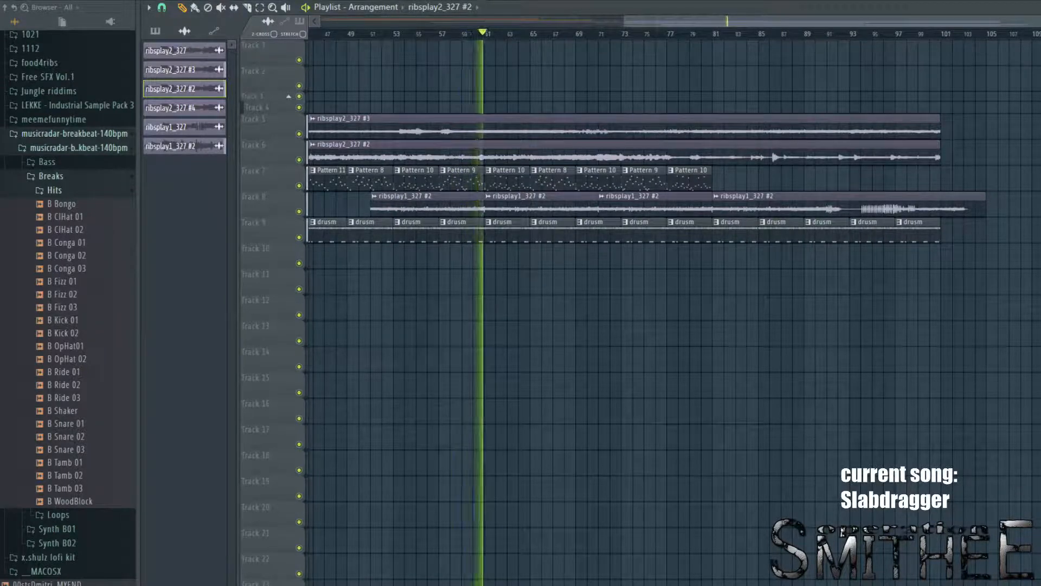
key("space")
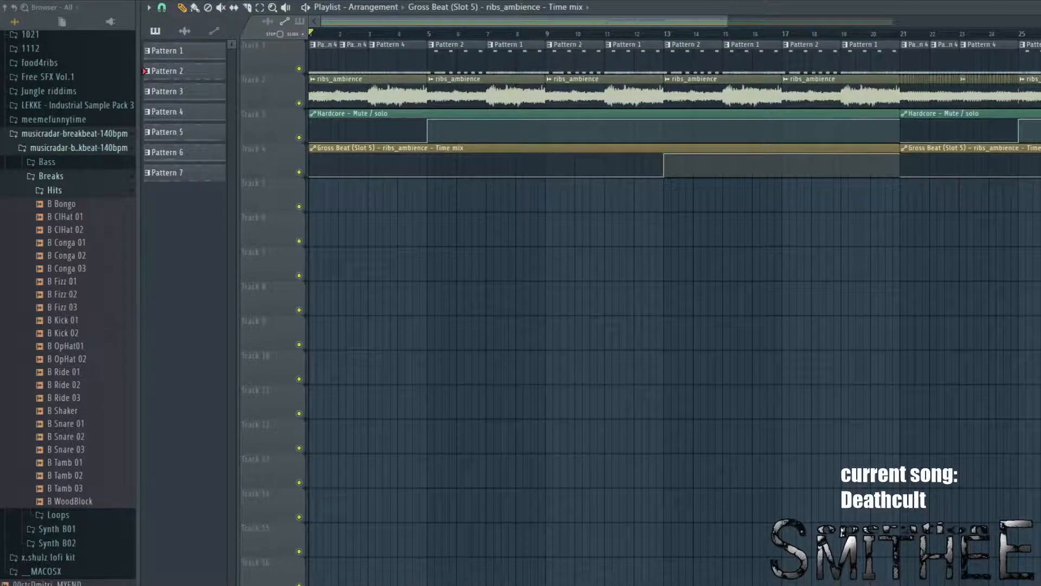
Step: Play the opening of the Deathcult arrangement, restarting it from bar 1
scroll(815, 247, "down", 4)
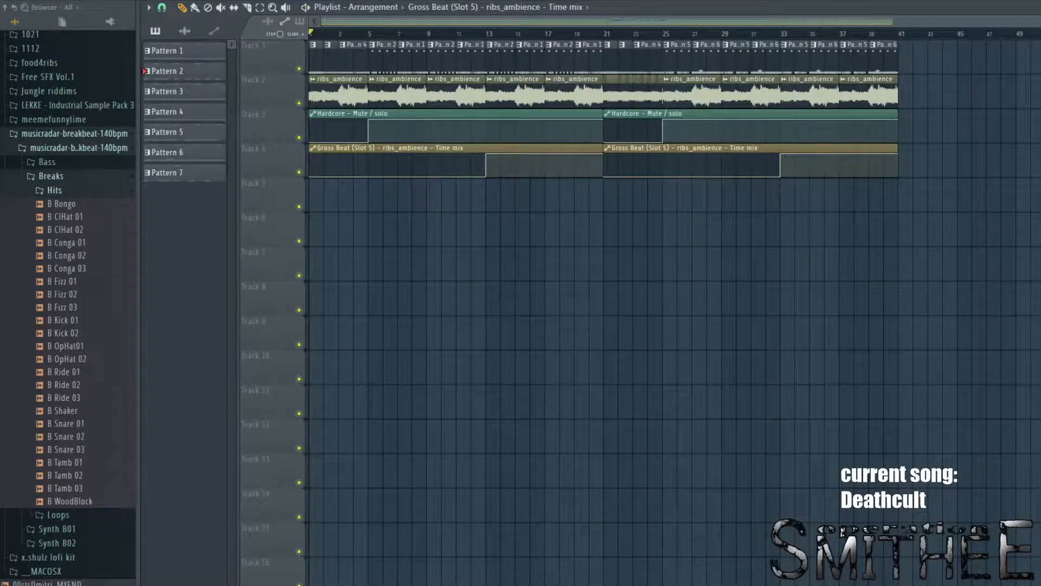
key("space")
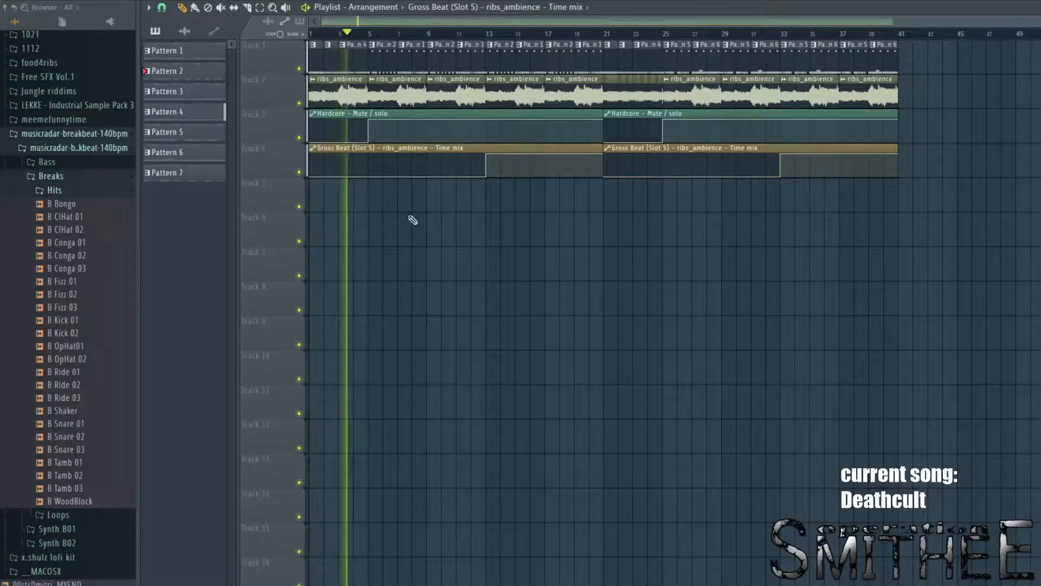
scroll(412, 221, "up", 2, "ctrl")
left_click_drag(431, 226, 657, 248)
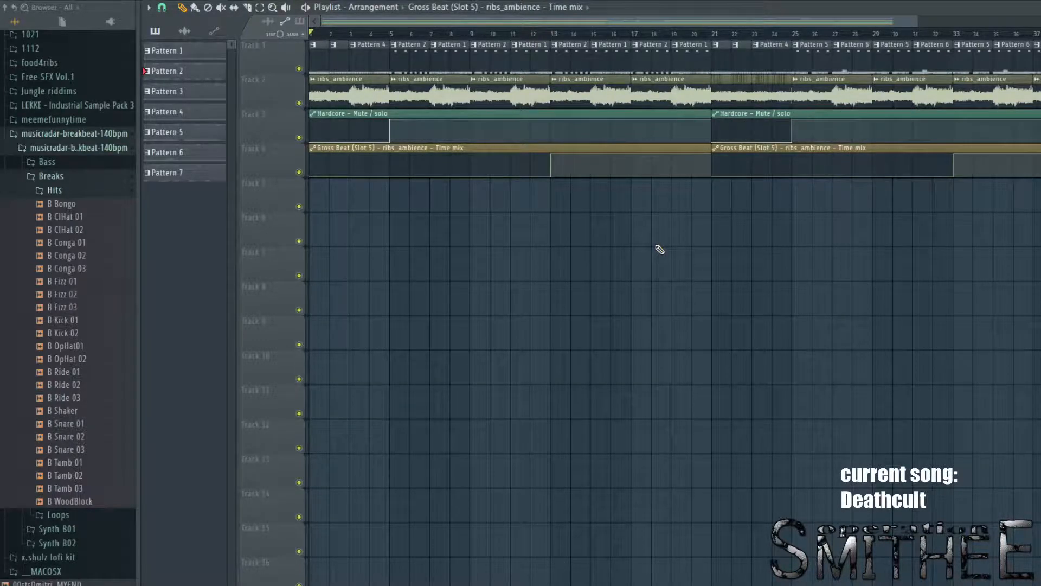
key("space")
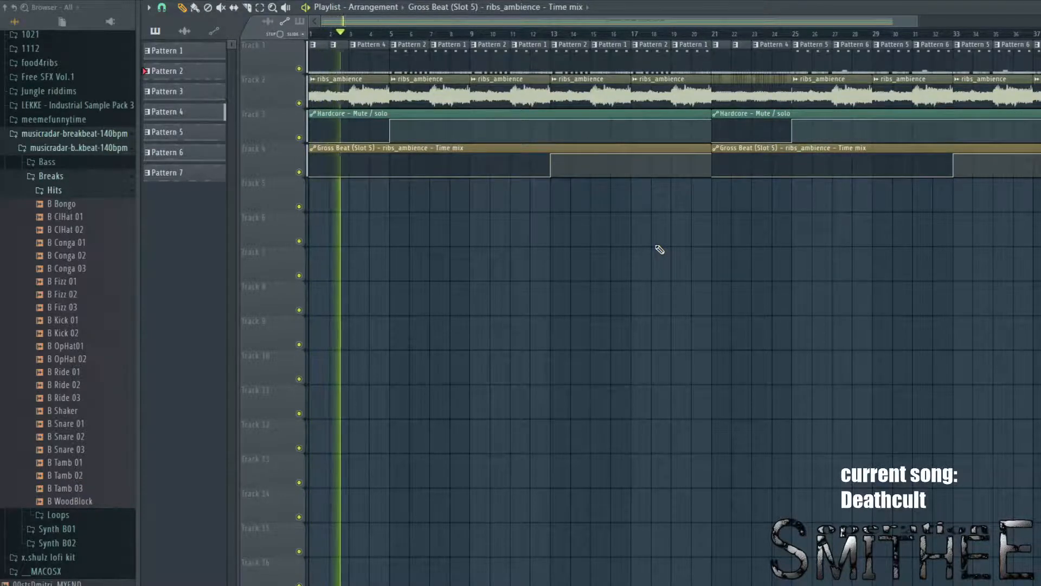
Step: Stop playback and restart it from bar 5, at the first Pattern 2 section
scroll(404, 201, "up", 3)
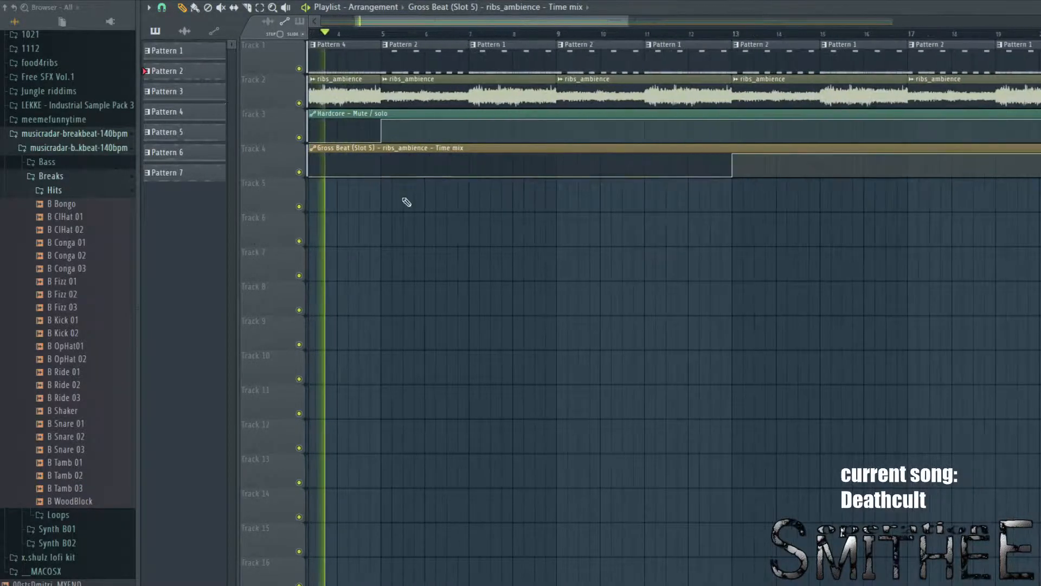
left_click_drag(407, 202, 797, 256)
key("space")
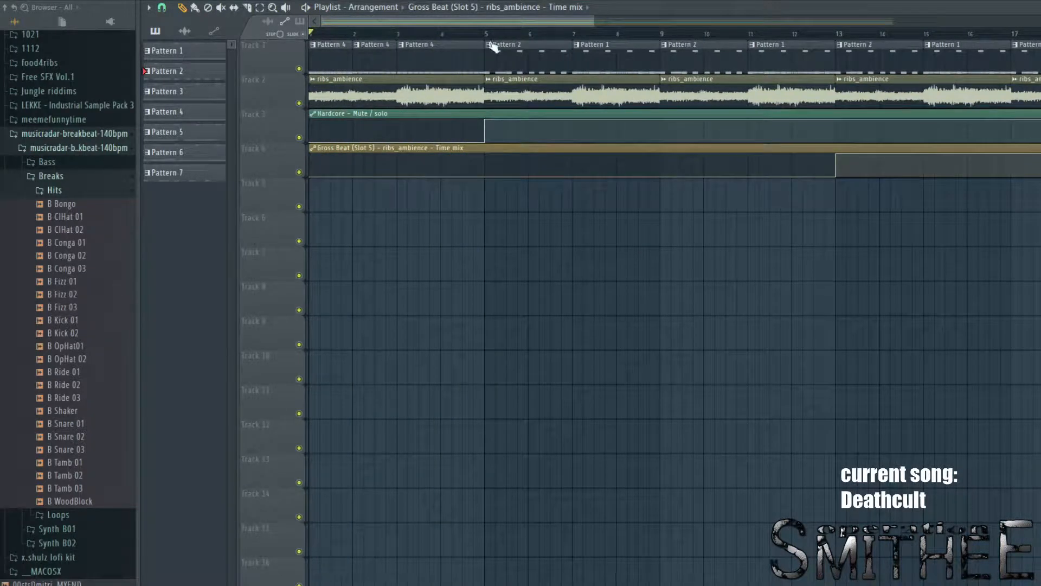
key("space")
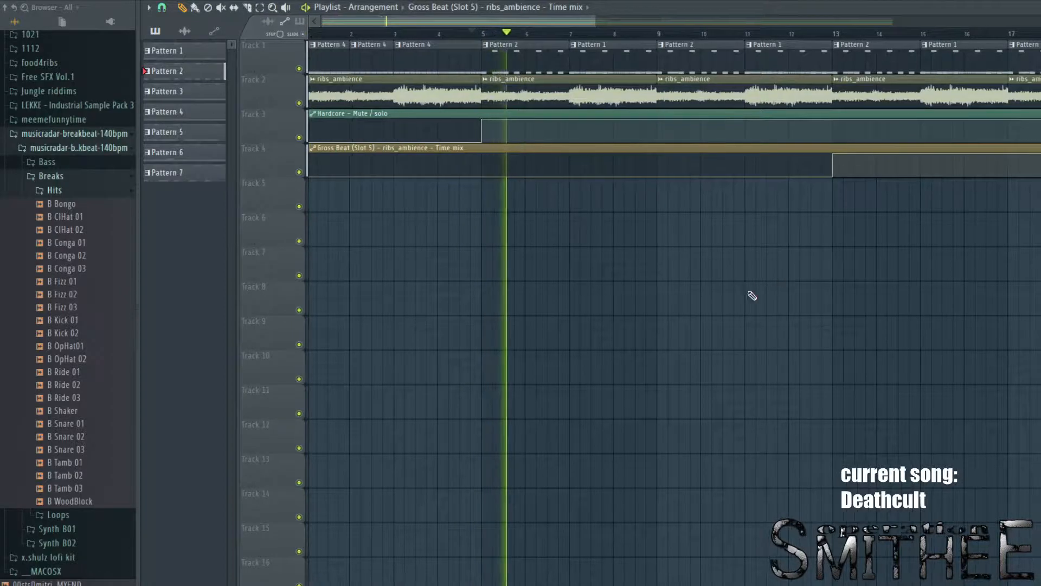
Step: Follow the arrangement, skipping ahead to just before bar 21 and on to about bar 32
scroll(751, 295, "down", 4)
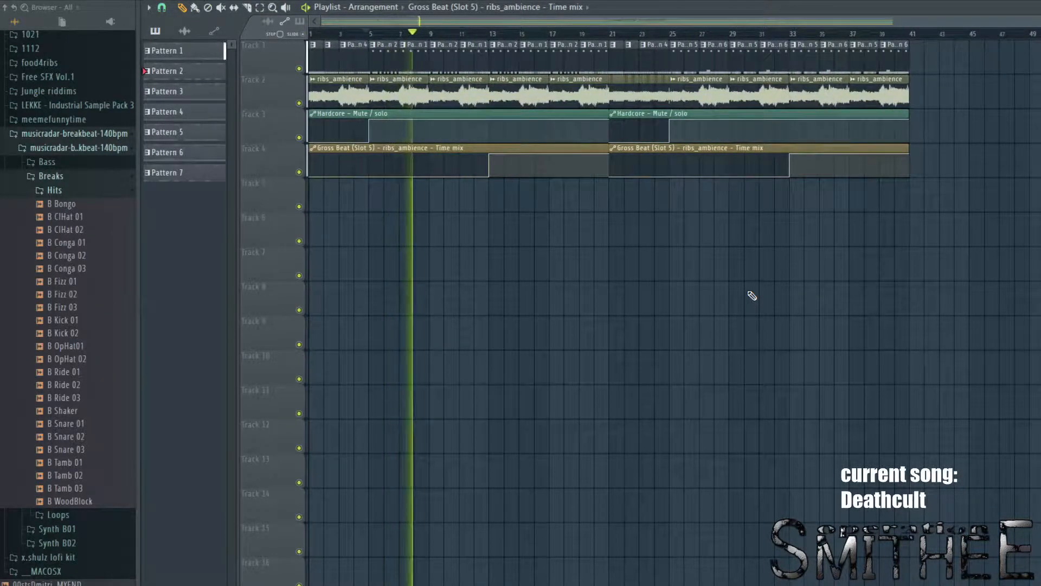
left_click(602, 34)
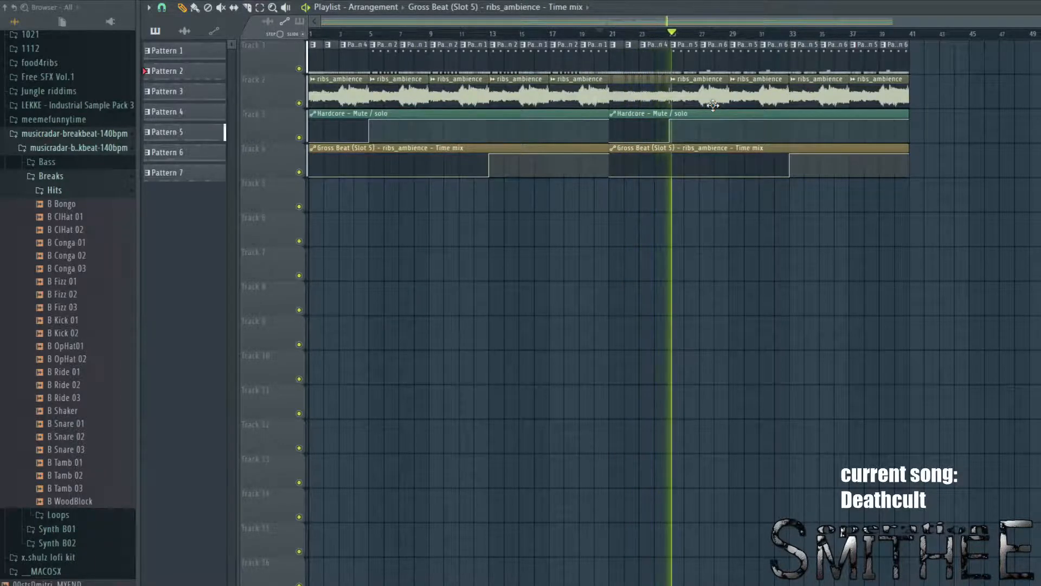
left_click(776, 37)
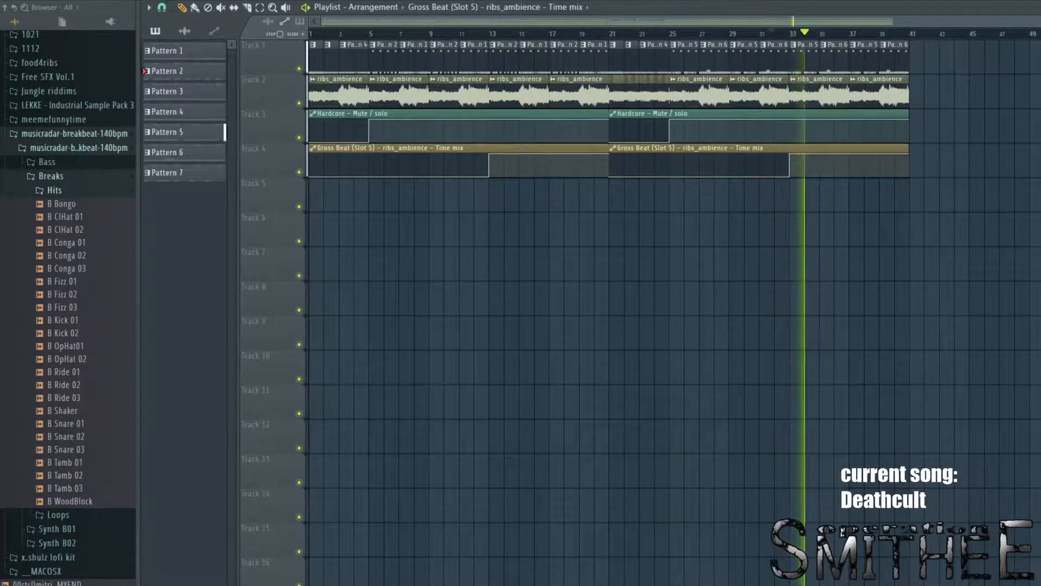
Step: Check the audio channel in the channel rack and select the ribs_ambience insert in the mixer
key("F6")
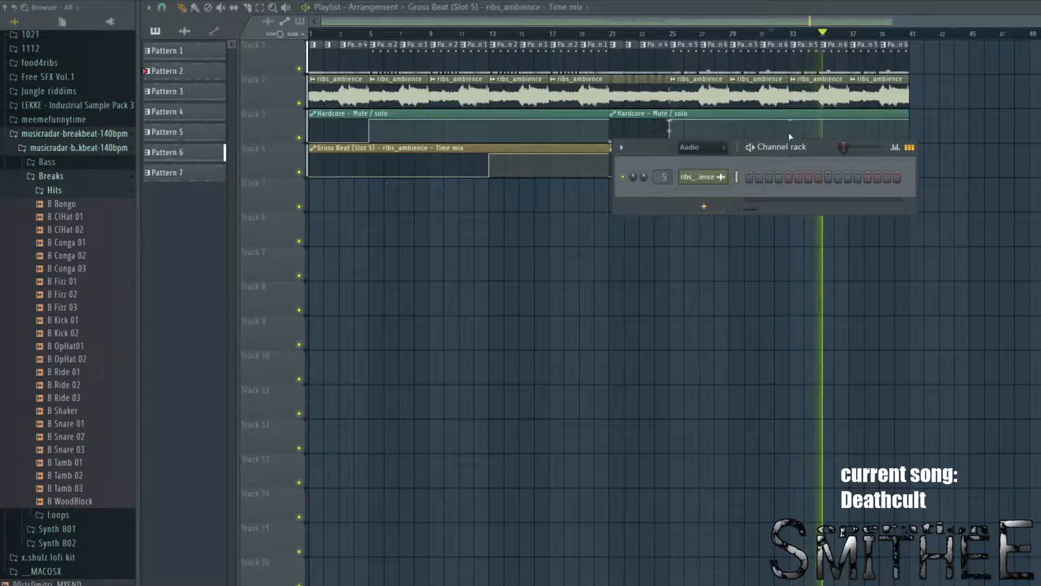
left_click_drag(820, 152, 783, 262)
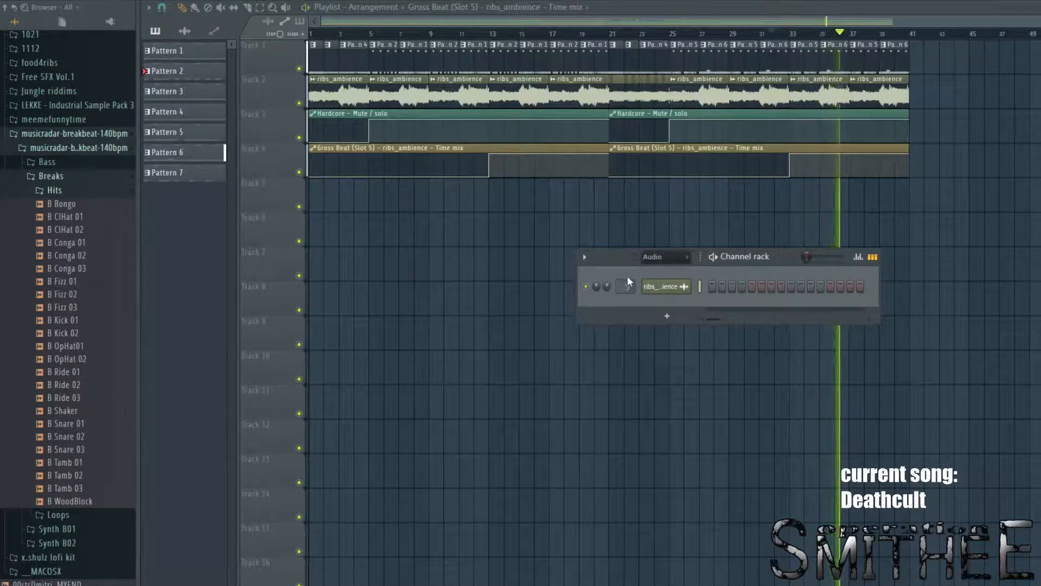
key("F6")
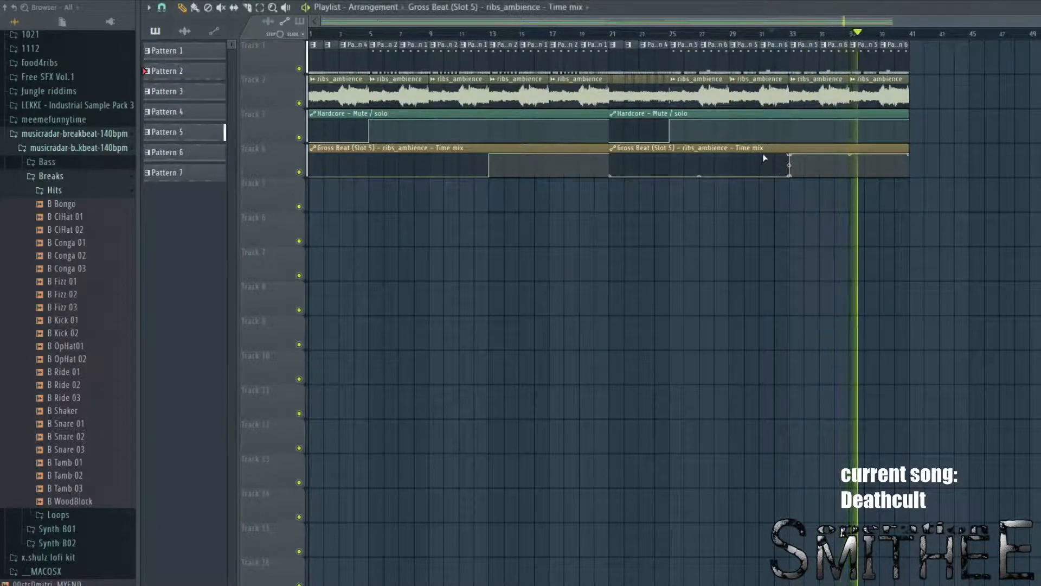
key("F9")
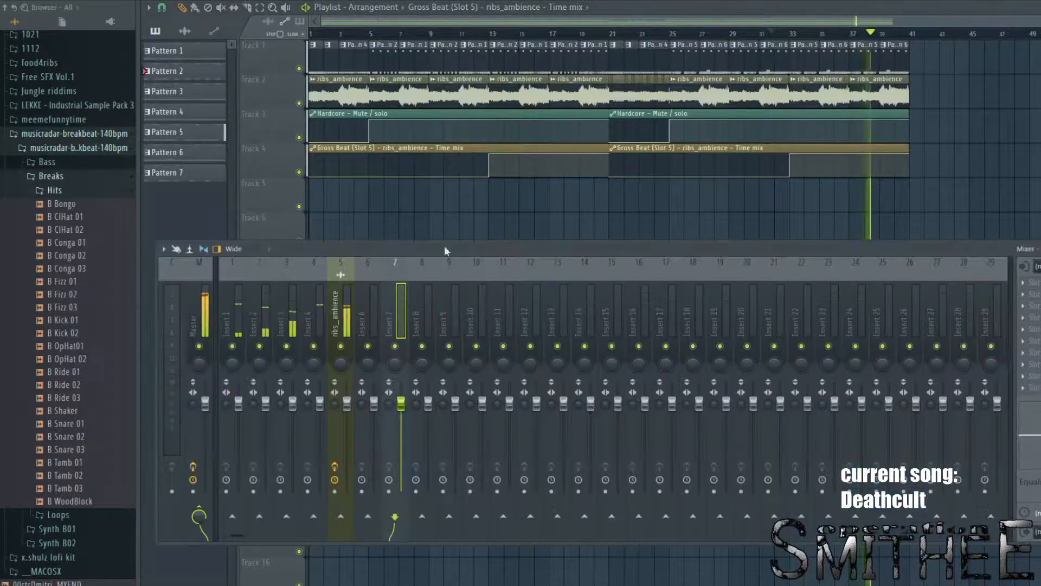
left_click(325, 327)
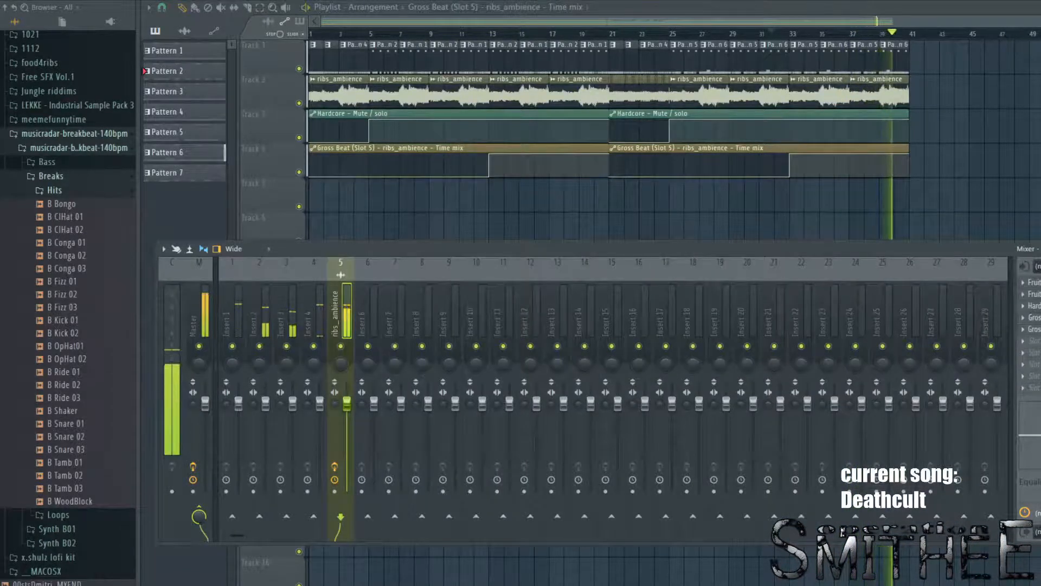
Step: Stop playback, hide the mixer, and replay the arrangement from just before bar 24
key("space")
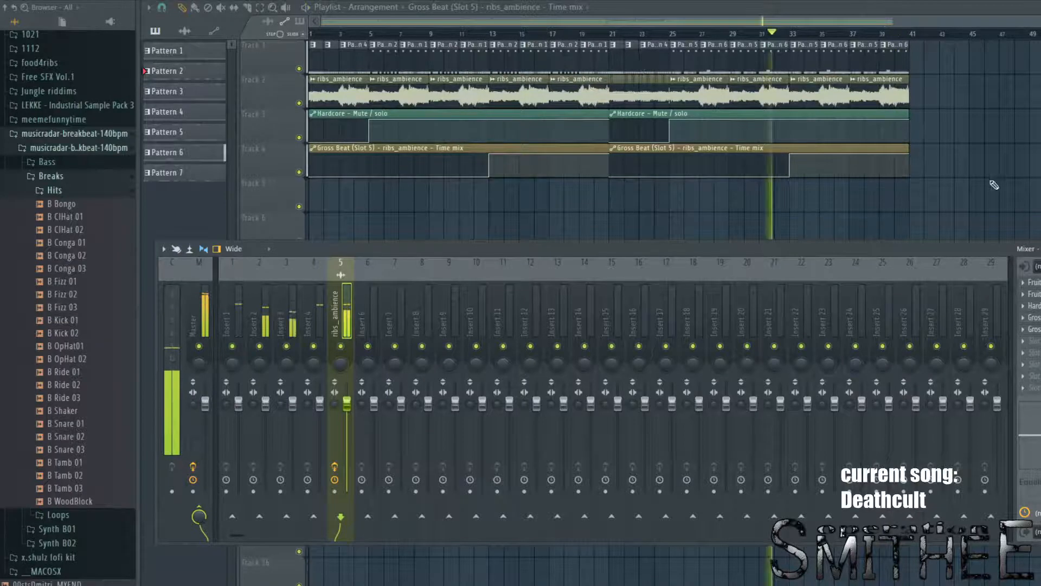
key("F9")
left_click_drag(705, 34, 651, 33)
key("space")
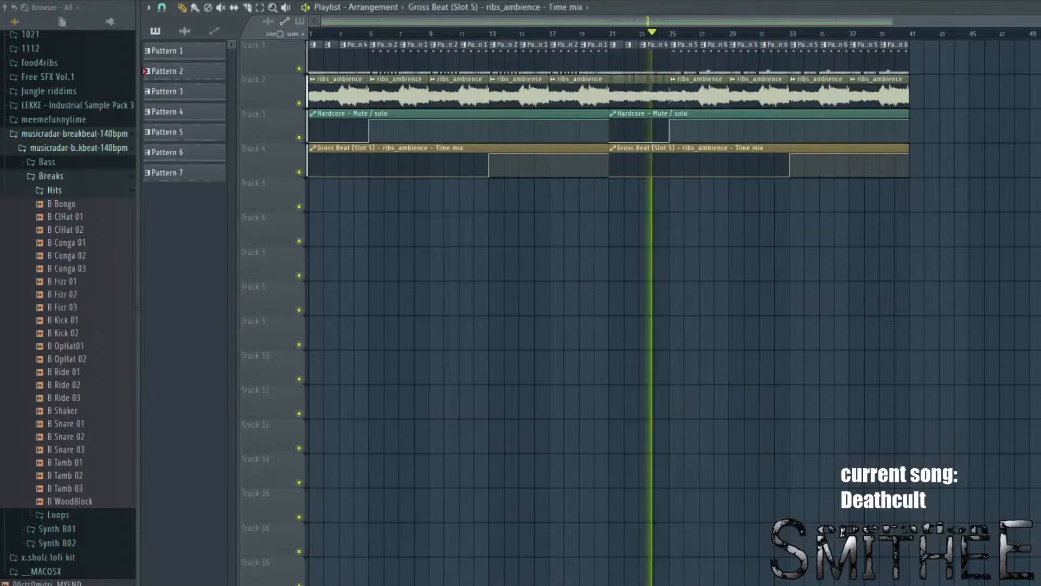
Step: Open the first Gross Beat effect on the ribs_ambience mixer insert for inspection
key("F6")
key("F9")
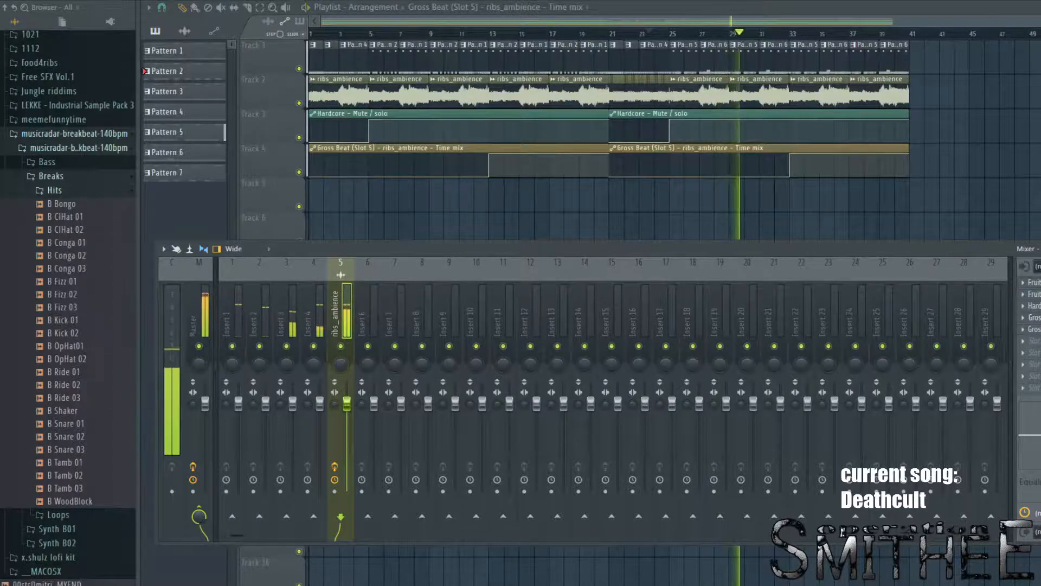
left_click(1034, 317)
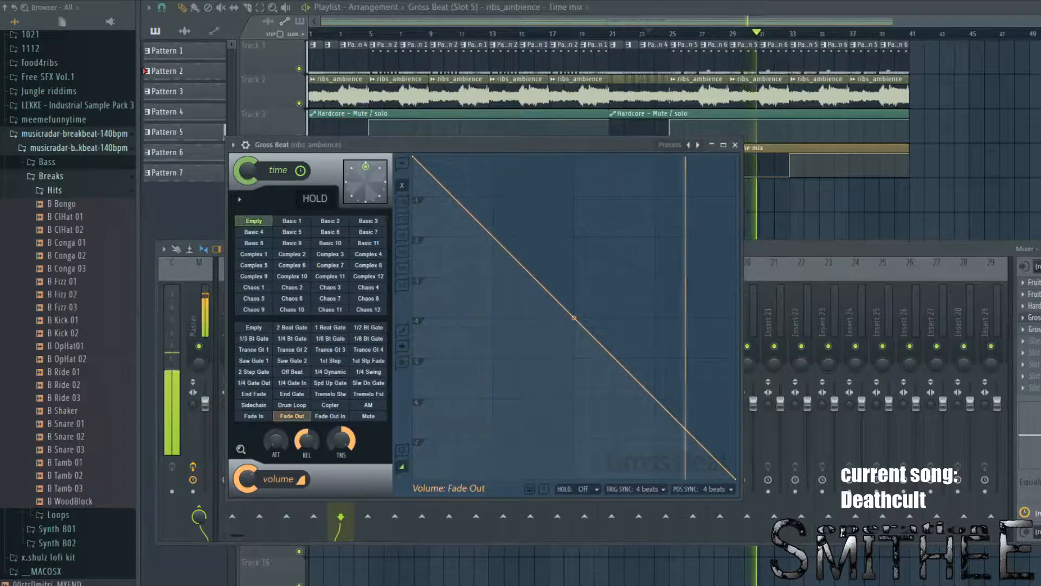
Step: Inspect the second Gross Beat effect on the ribs_ambience insert during playback, then close all windows and stop the song
left_click(1034, 330)
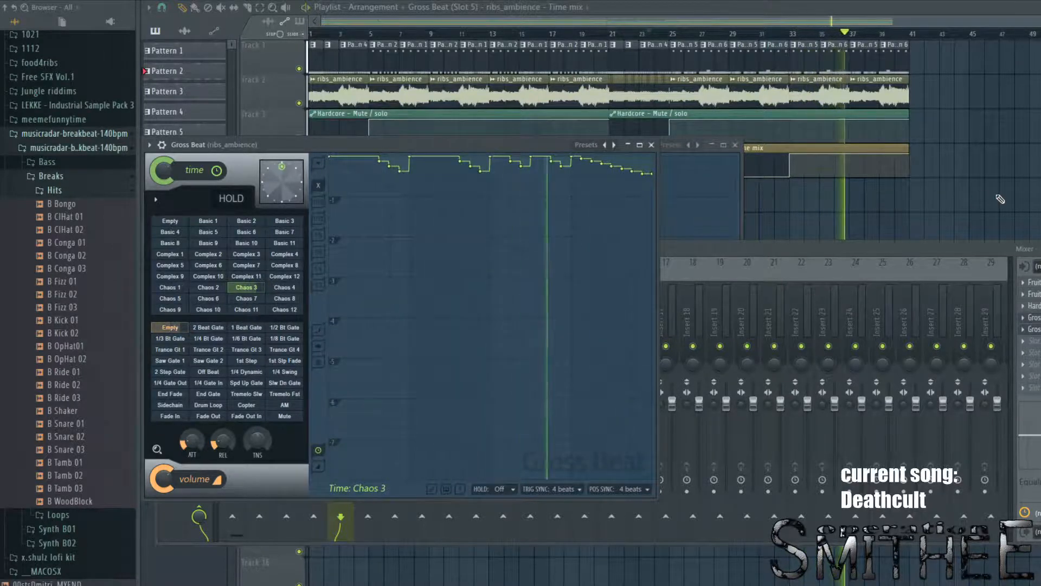
key("F12")
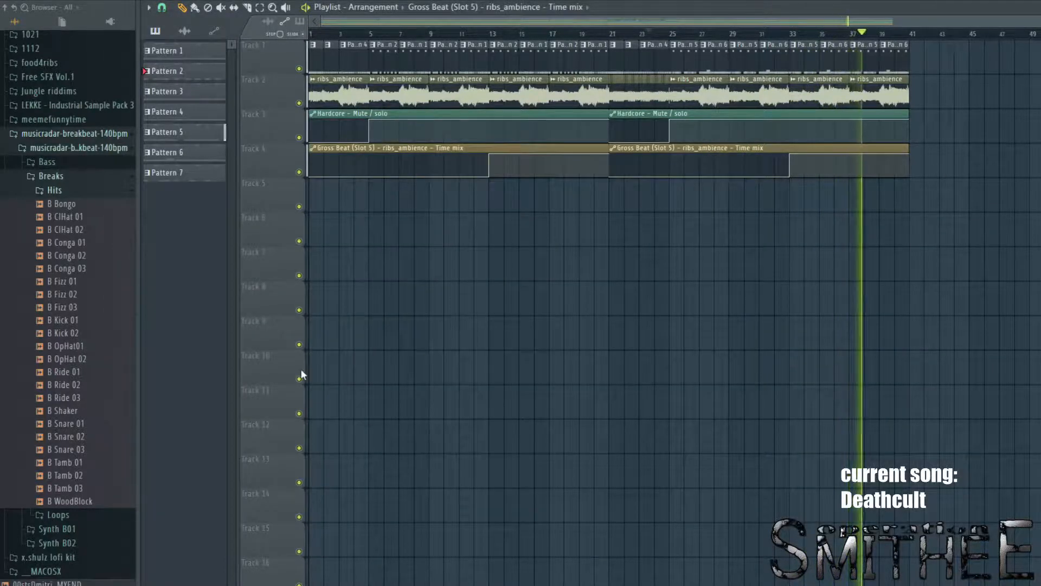
key("space")
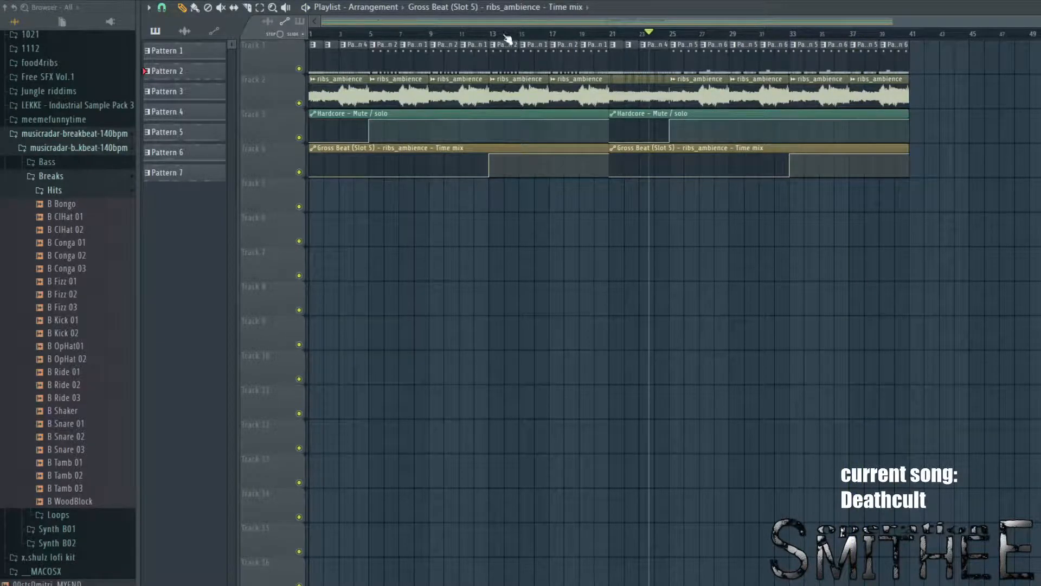
Step: Move the playhead back to about bar 9 and briefly check the channel rack and mixer
scroll(780, 68, "up", 3)
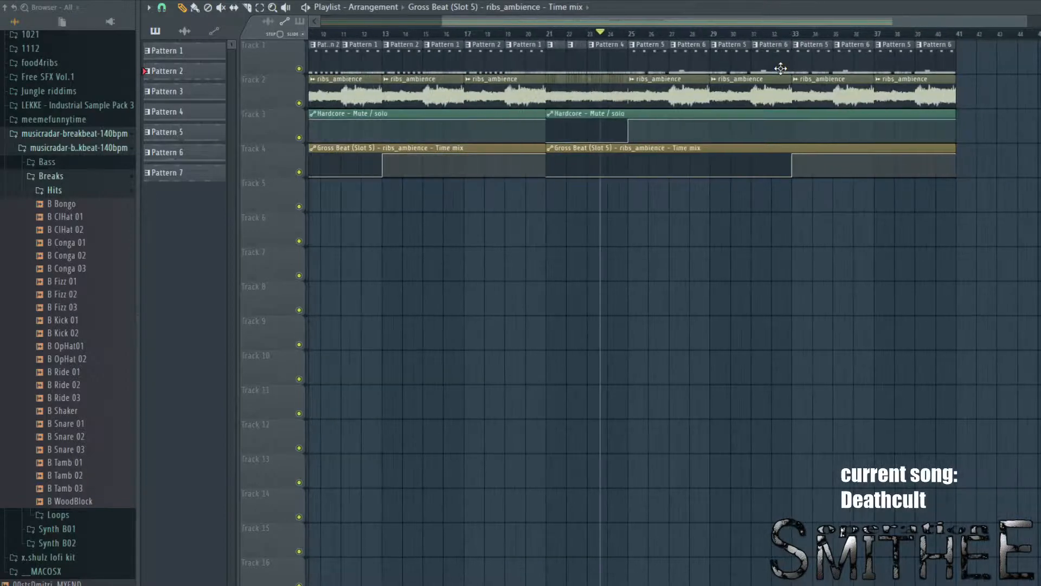
scroll(807, 126, "left", 4)
scroll(680, 95, "down", 2)
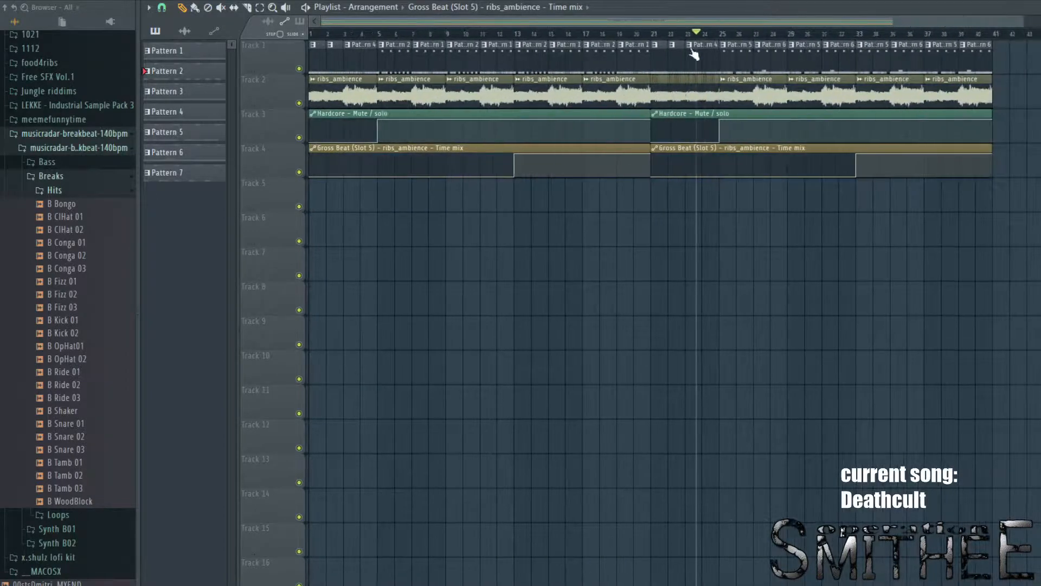
left_click_drag(703, 33, 581, 63)
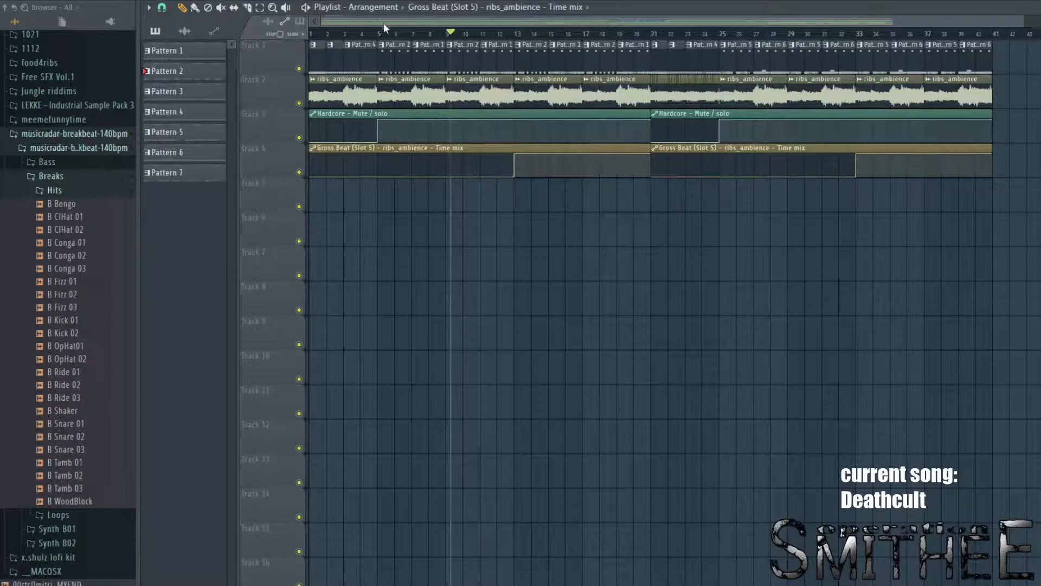
scroll(672, 119, "up", 6)
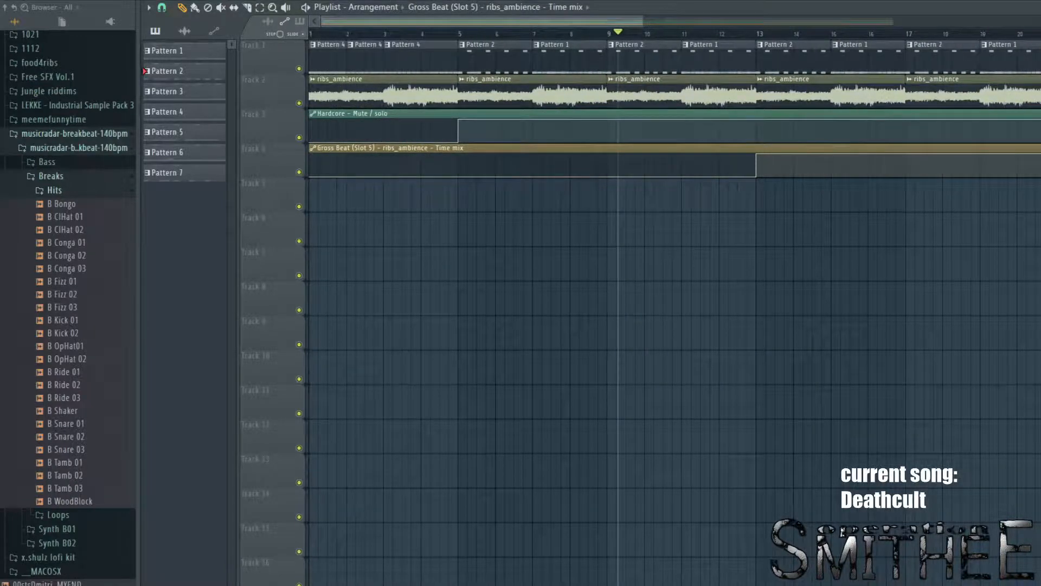
key("F6")
key("F6")
key("F9")
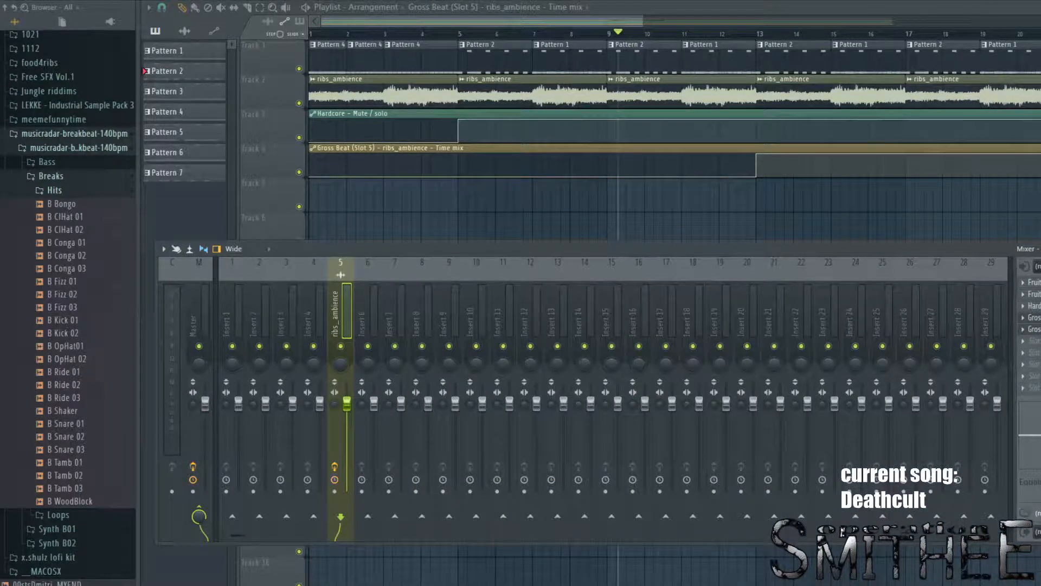
key("F9")
Step: Mute tracks 4, 3 and 1 and audition the ribs_ambience audio track on its own
left_click(298, 172)
left_click(299, 138)
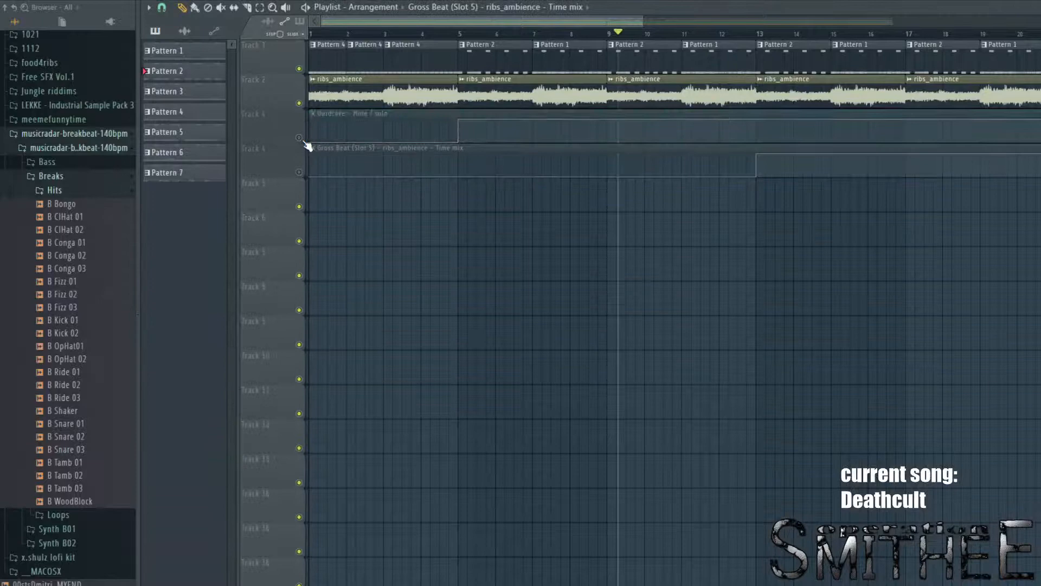
left_click(299, 68)
key("space")
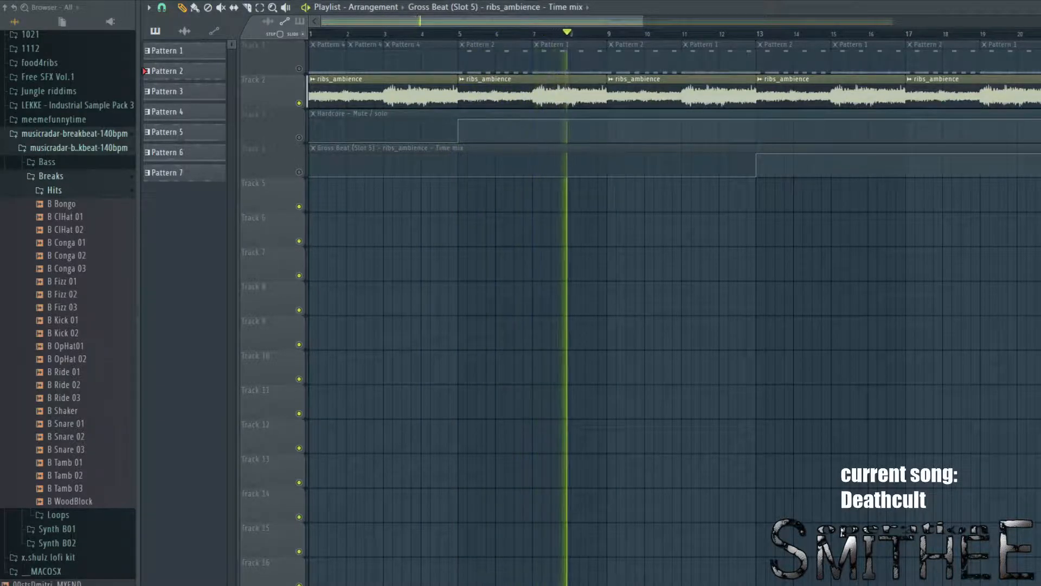
key("space")
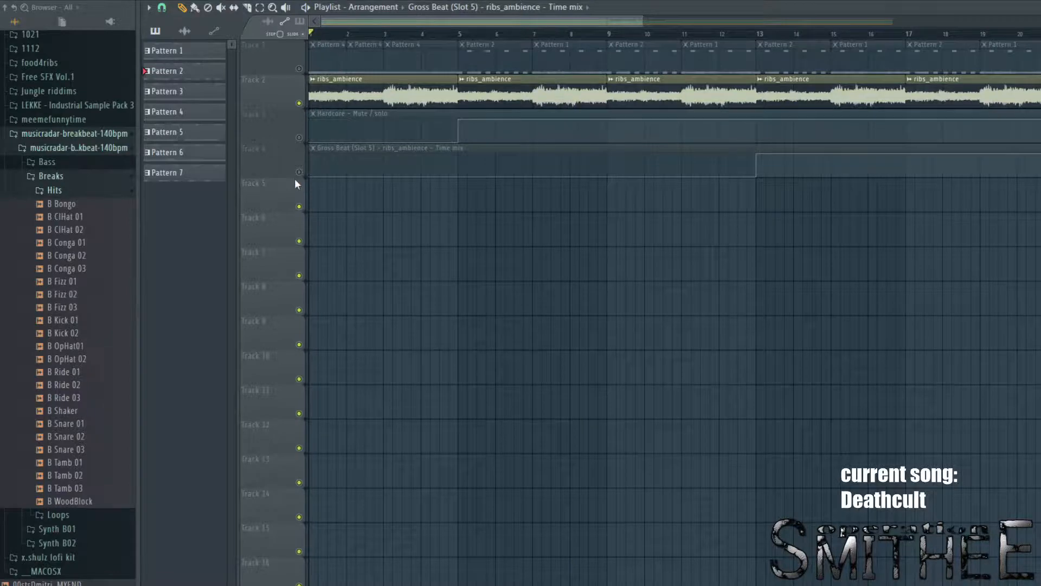
Step: Unmute tracks 4, 3 and 1 and replay the full arrangement from the start
left_click(299, 172)
left_click(299, 137)
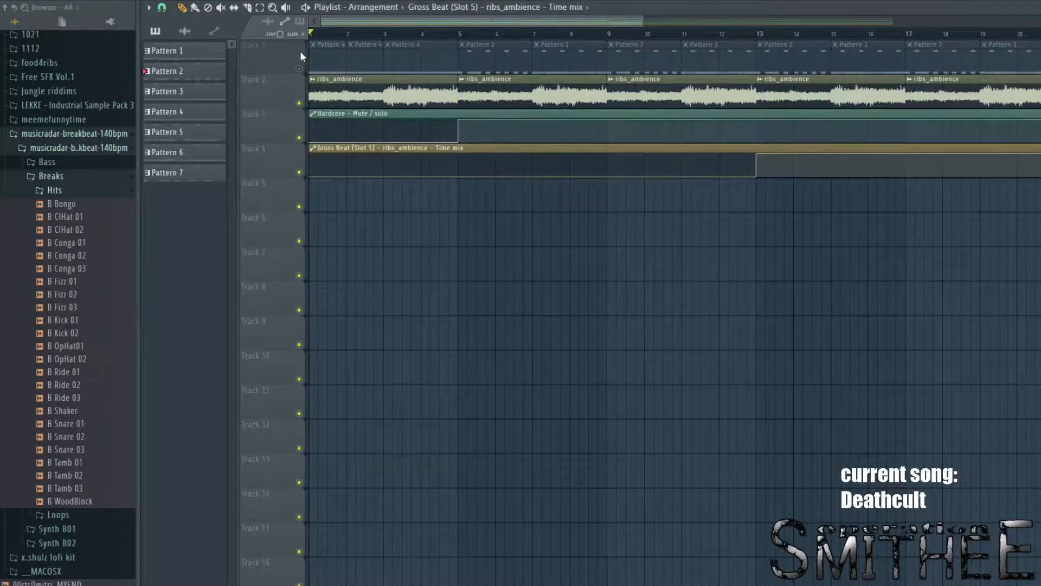
left_click(299, 68)
key("F9")
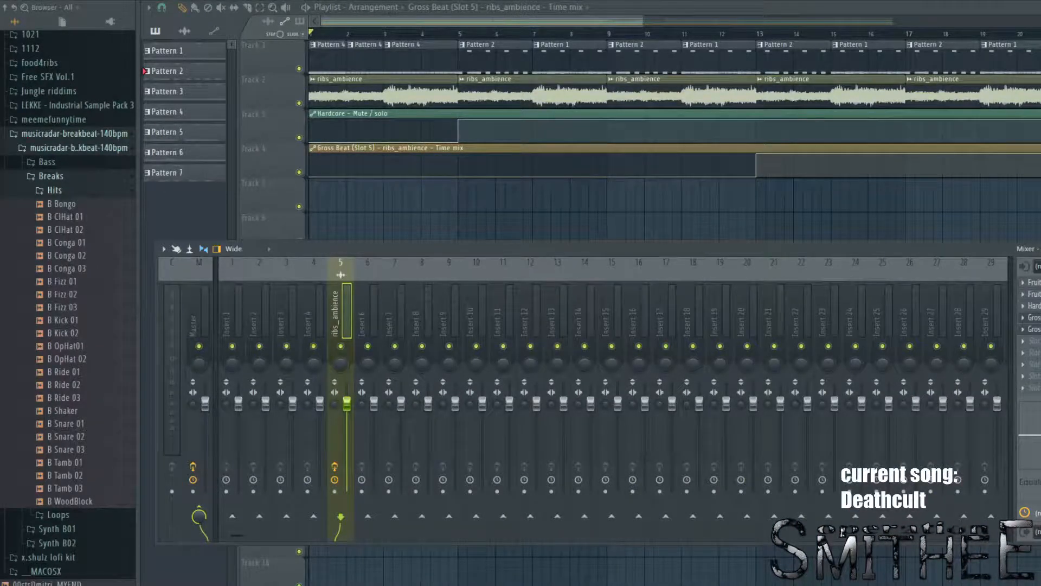
key("F9")
key("space")
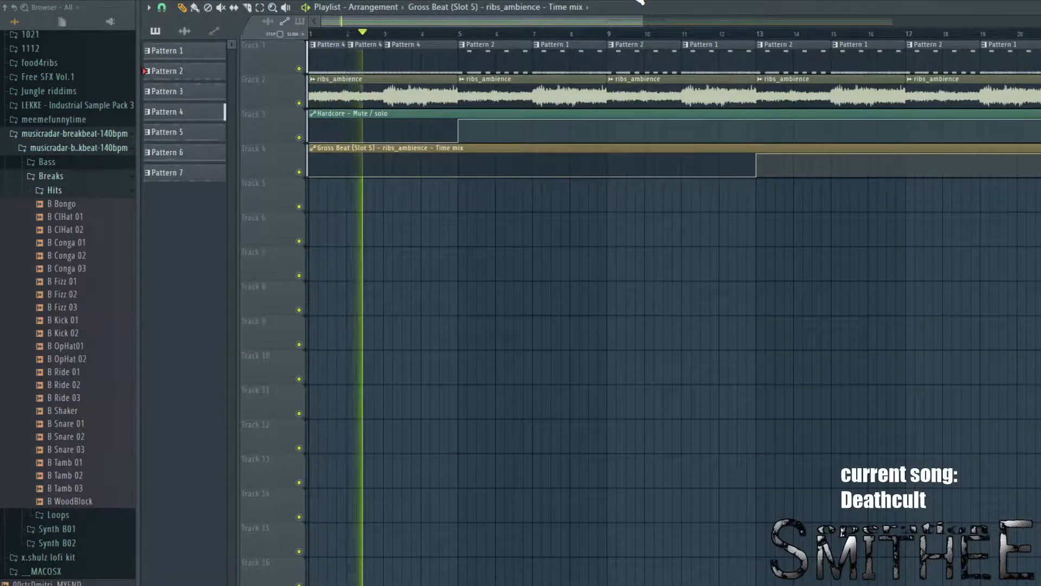
Step: Stop playback and open both Gross Beat effects on the ribs_ambience mixer insert
key("F9")
key("space")
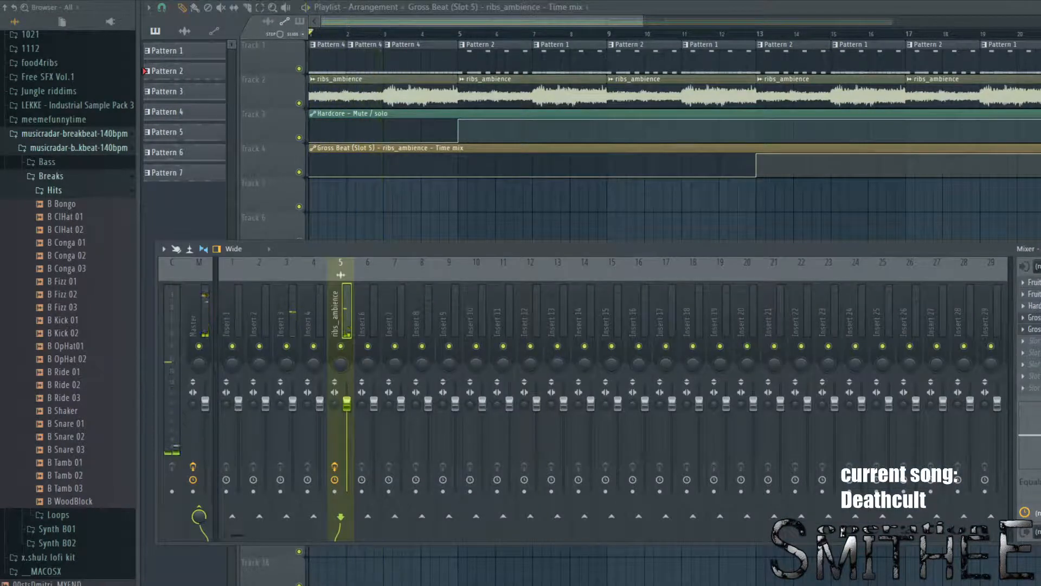
left_click(1034, 329)
left_click(1034, 329)
left_click(1034, 329)
left_click(1034, 317)
left_click(1034, 317)
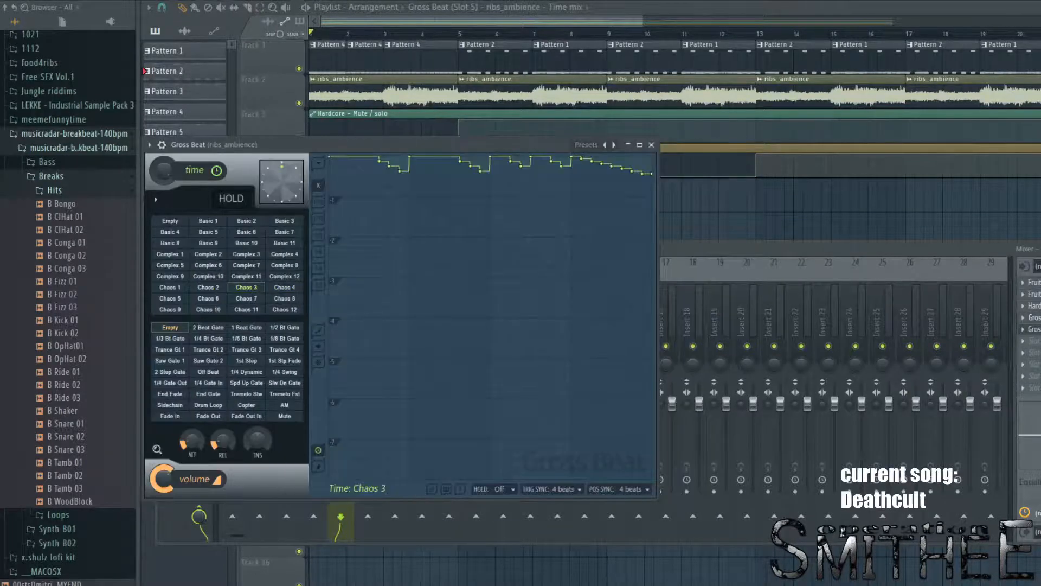
left_click(1034, 329)
left_click(1034, 329)
left_click(1034, 317)
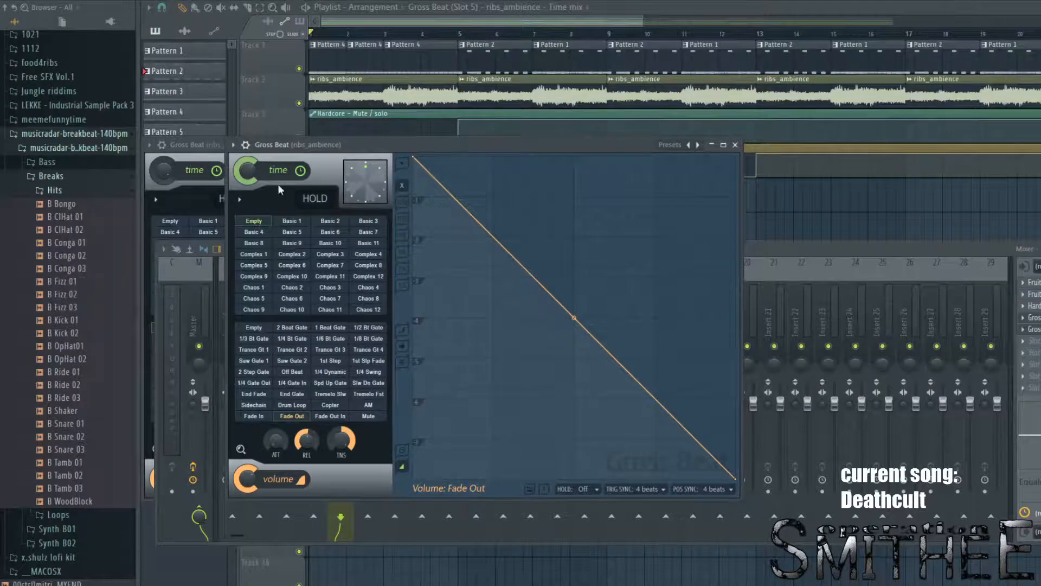
Step: Offset the Fade Out Gross Beat window, compare it with the Chaos 3 one, and hide the plugin and mixer windows
left_click_drag(366, 143, 378, 190)
left_click(342, 146)
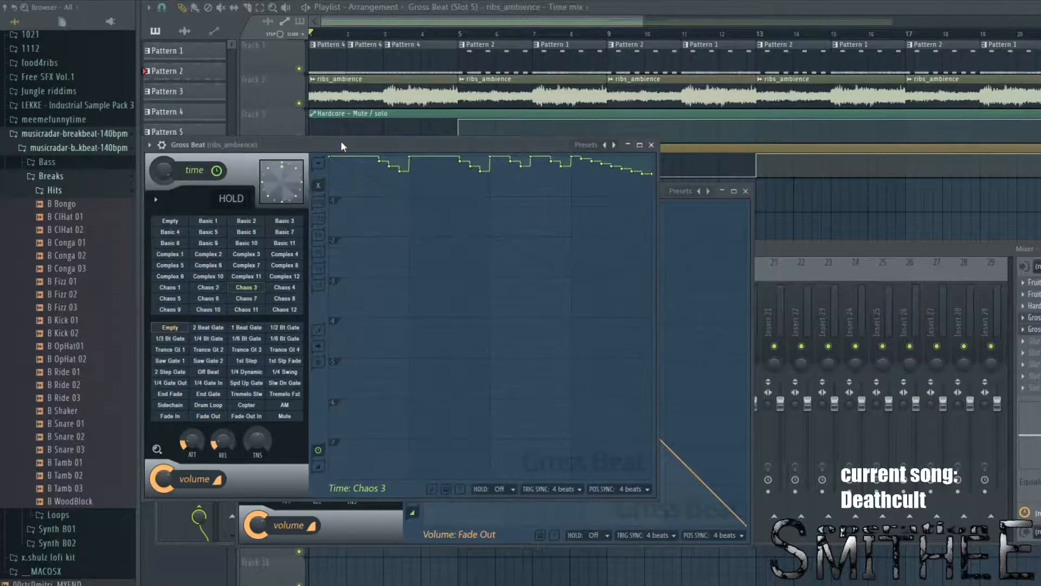
left_click(662, 193)
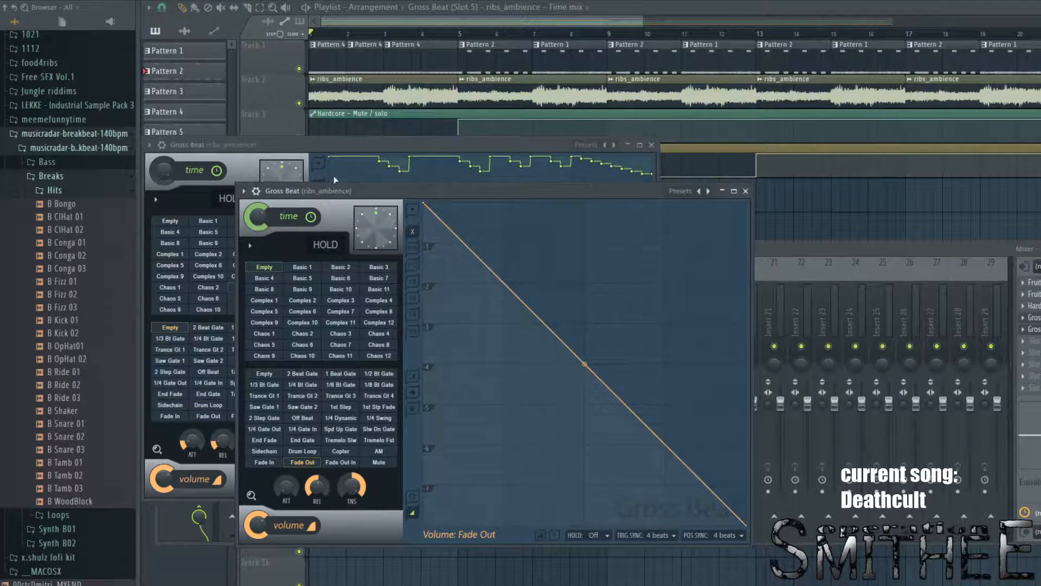
left_click(332, 145)
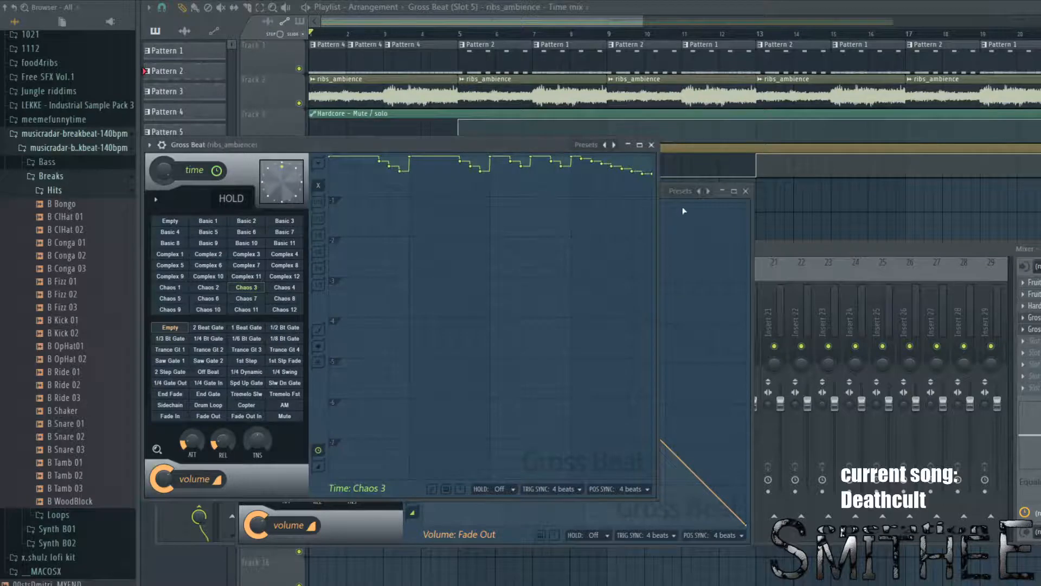
left_click(662, 194)
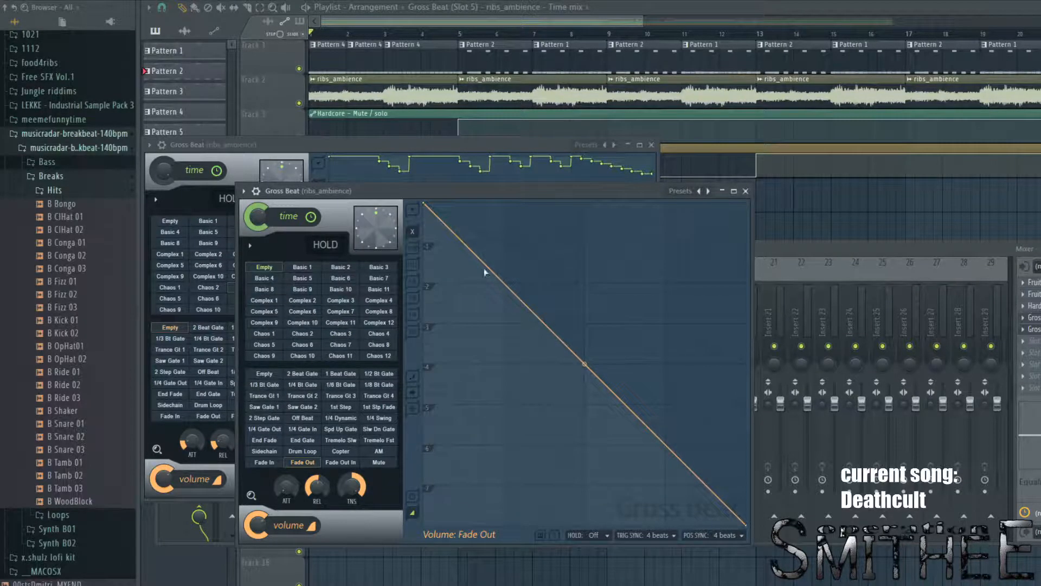
left_click(747, 191)
right_click(746, 232)
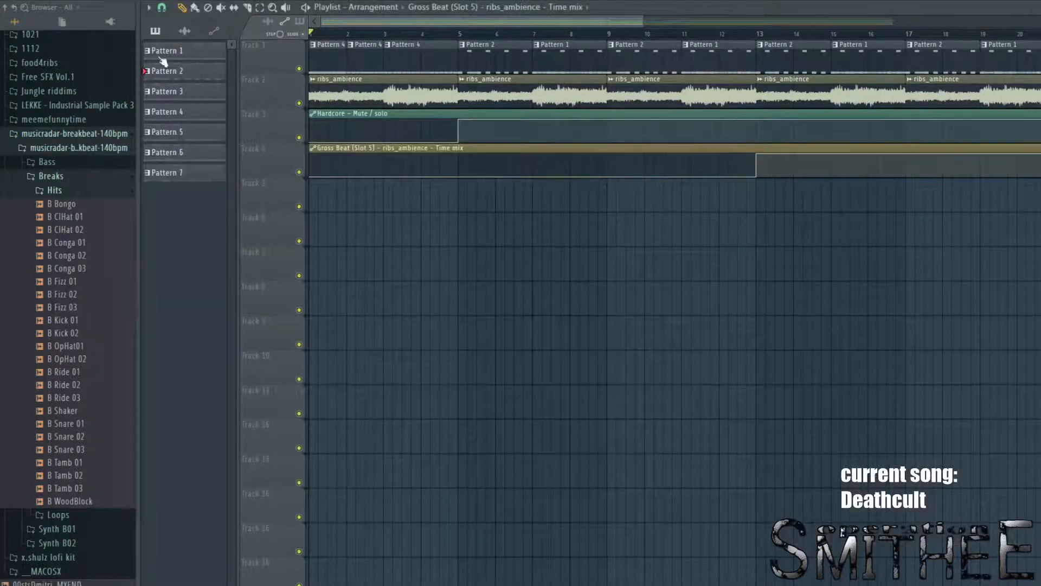
Step: Check the ribs_ambience channel in the channel rack, and inspect the settings of the first Gross Beat Time mix automation clip
scroll(810, 334, "down", 4)
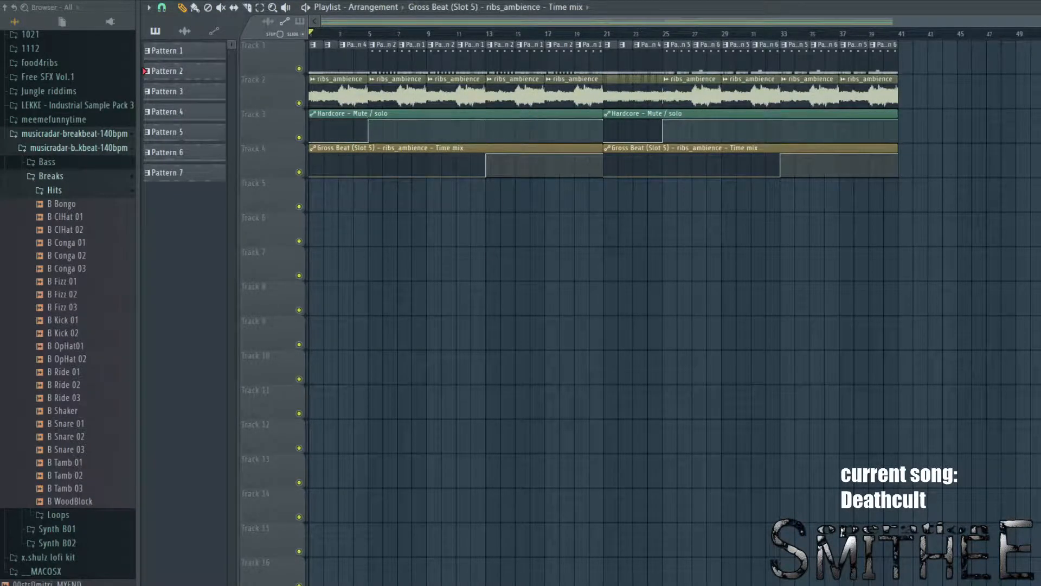
mouse_move(387, 34)
left_mouse_down()
mouse_move(322, 45)
mouse_move(512, 66)
mouse_move(581, 167)
mouse_move(293, 290)
left_mouse_up()
key("F6")
key("F6")
key("F6")
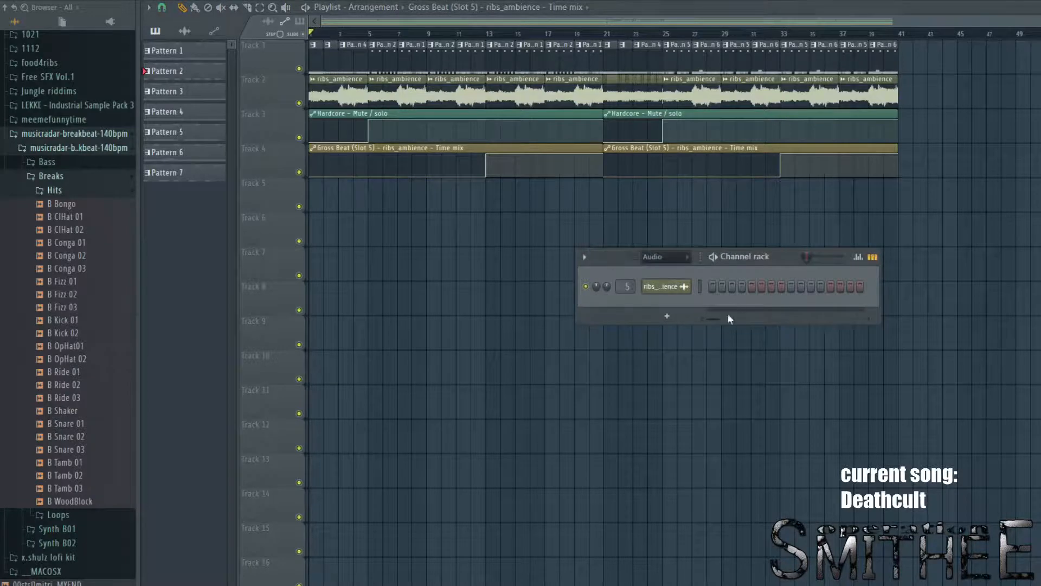
left_click(666, 286)
left_click(668, 287)
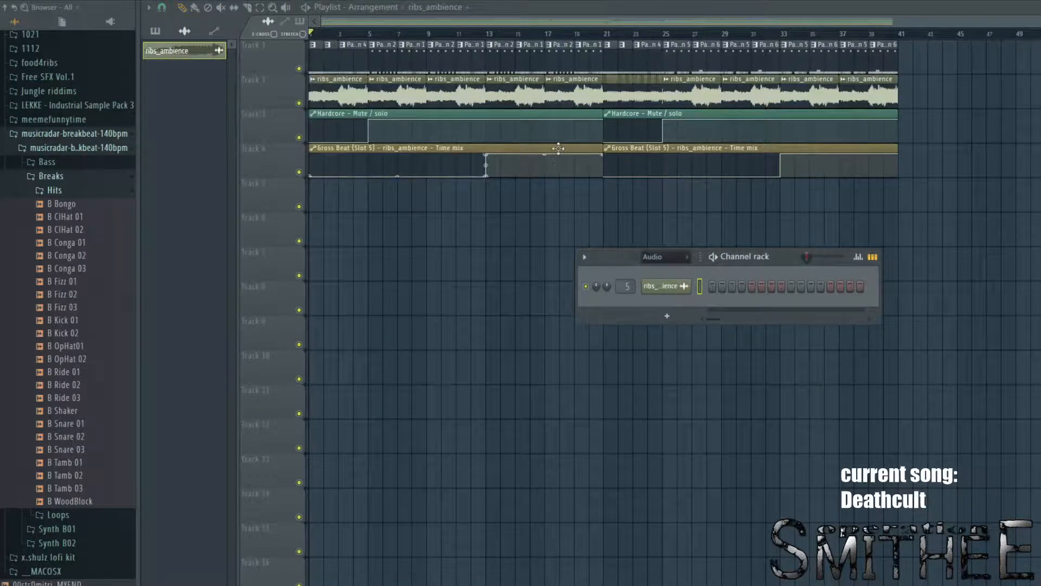
double_click(440, 151)
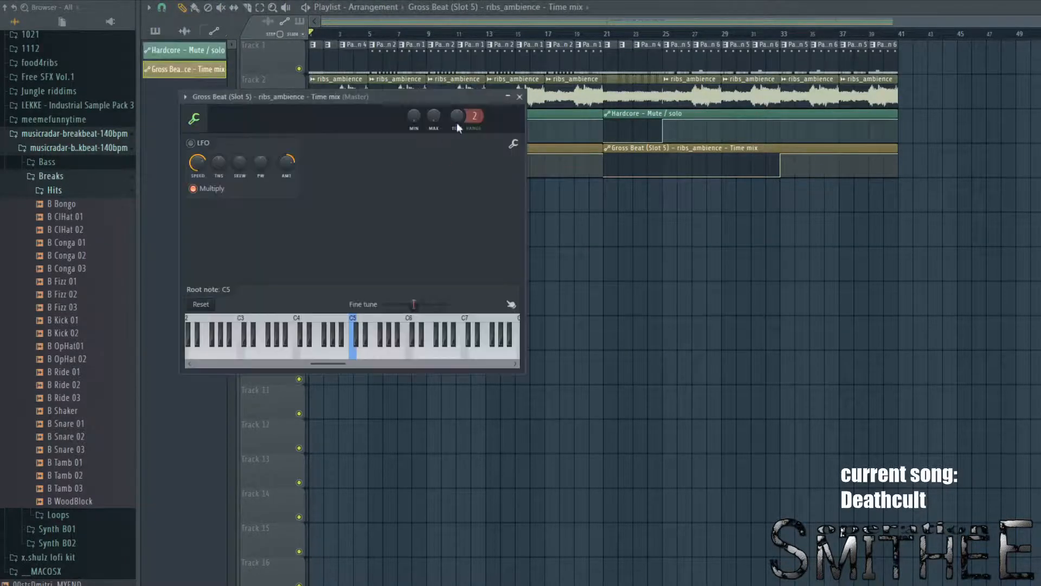
left_click(519, 97)
Step: Show the mixer, examine the Chaos 3 and Fade Out Gross Beat effects on the ribs_ambience insert, and close both windows
key("F9")
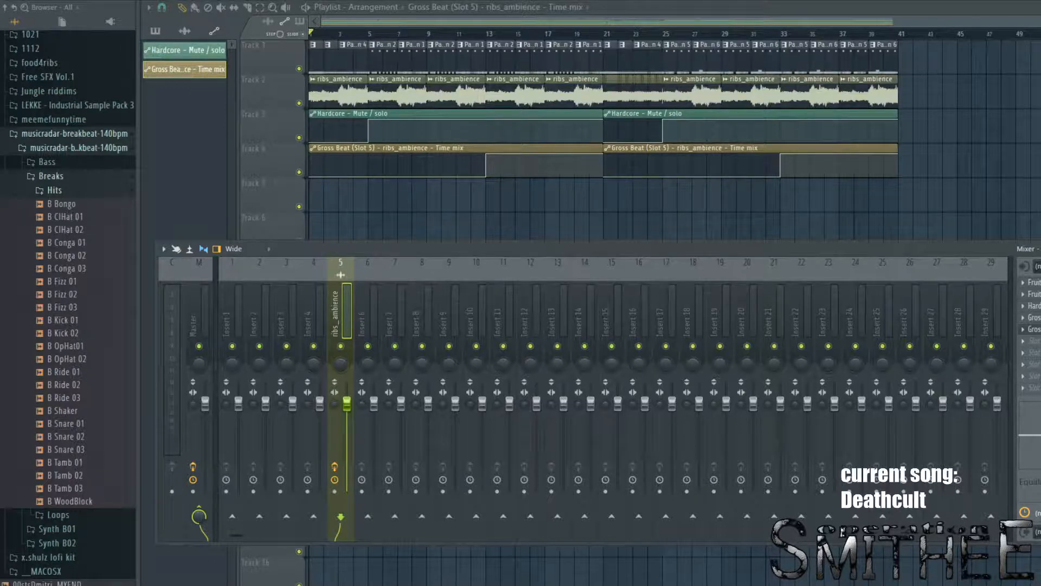
left_click(1034, 330)
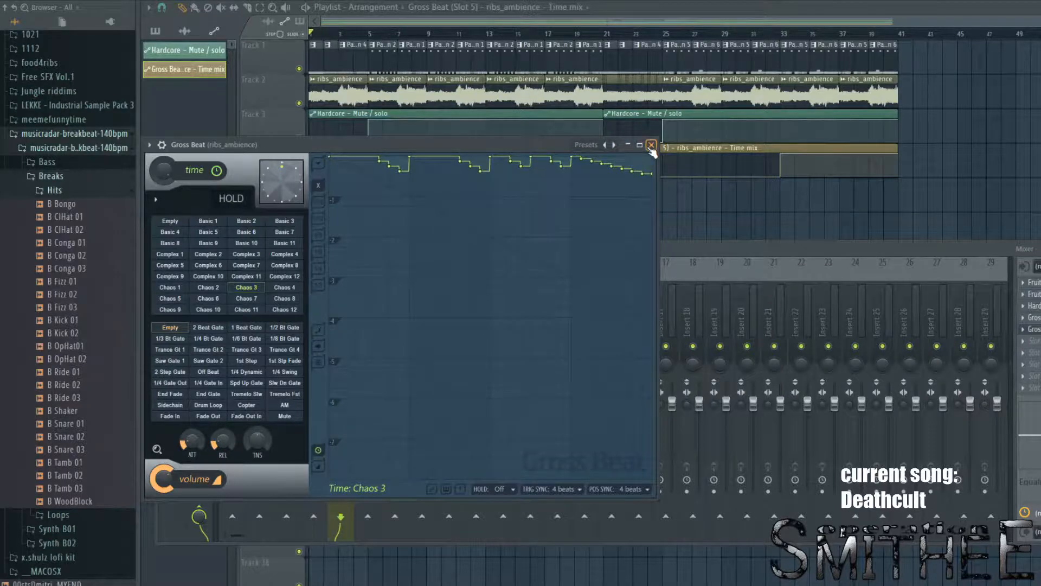
left_click(651, 146)
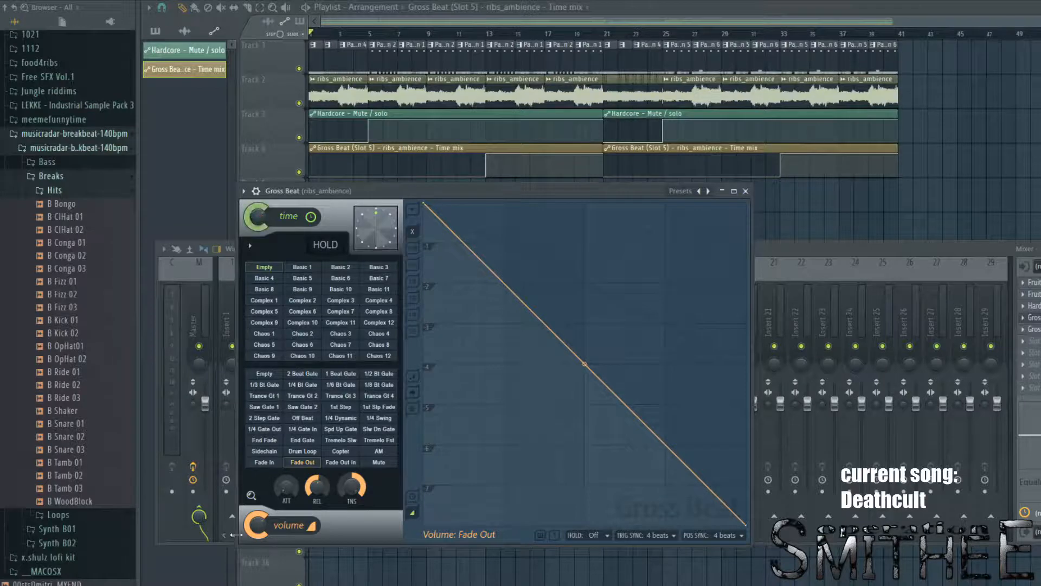
left_click(745, 190)
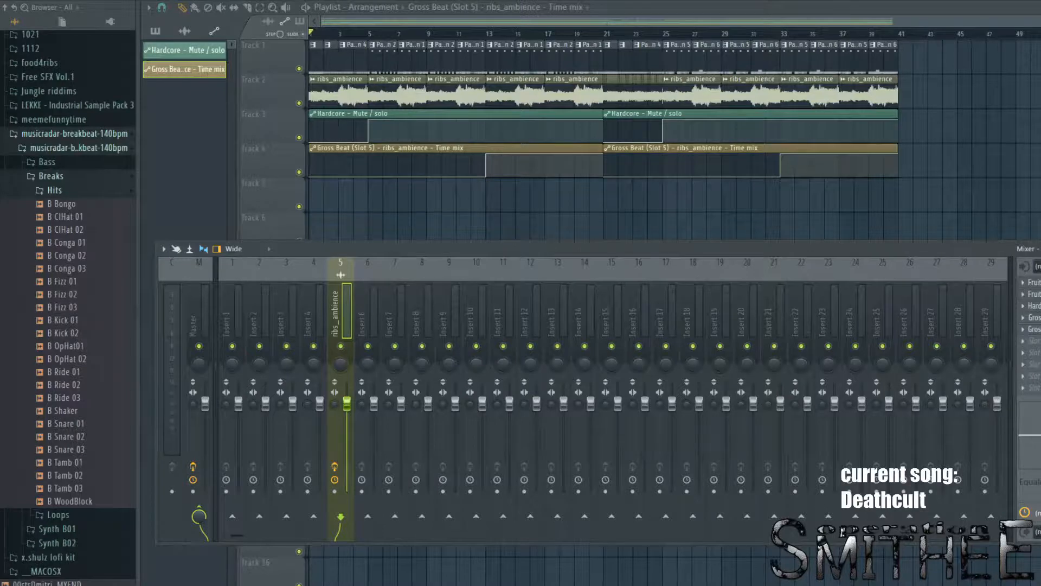
Step: Reopen each ribs_ambience Gross Beat effect in turn for another look and close it again
left_click(1034, 317)
left_click(744, 191)
left_click(1033, 329)
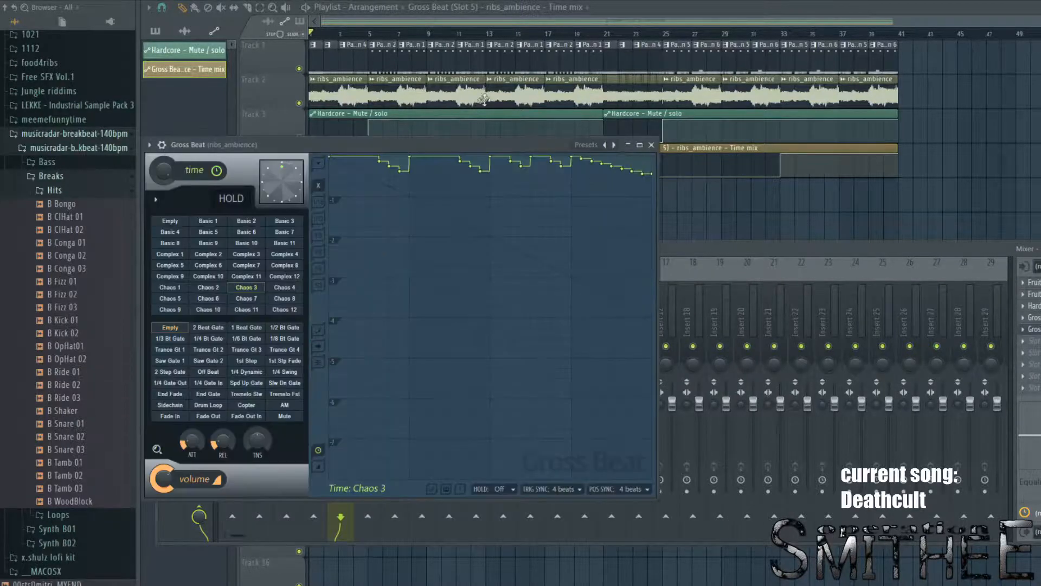
left_click(651, 145)
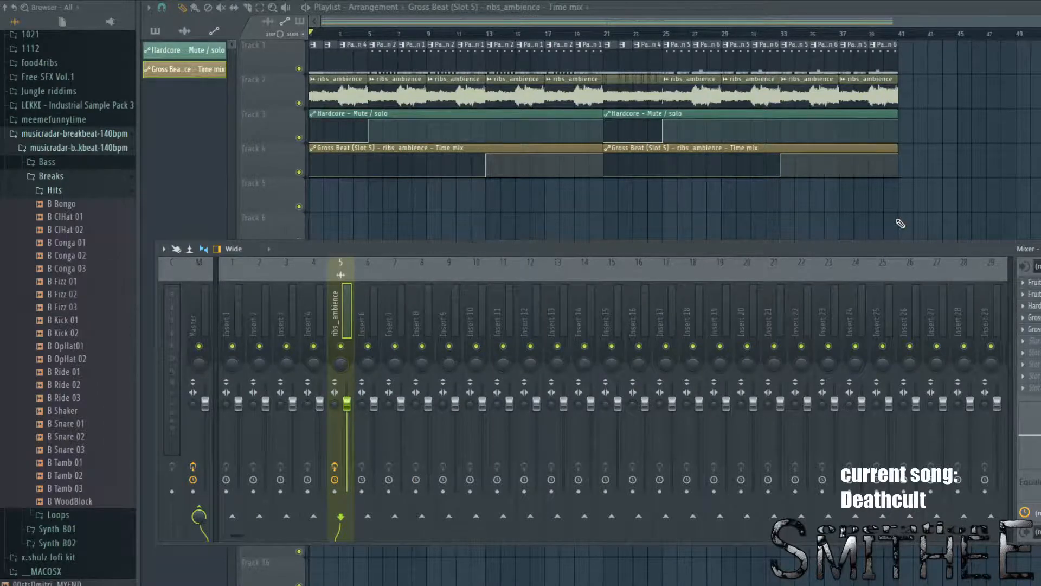
Step: Play the arrangement from the start with the mixer showing
key("F9")
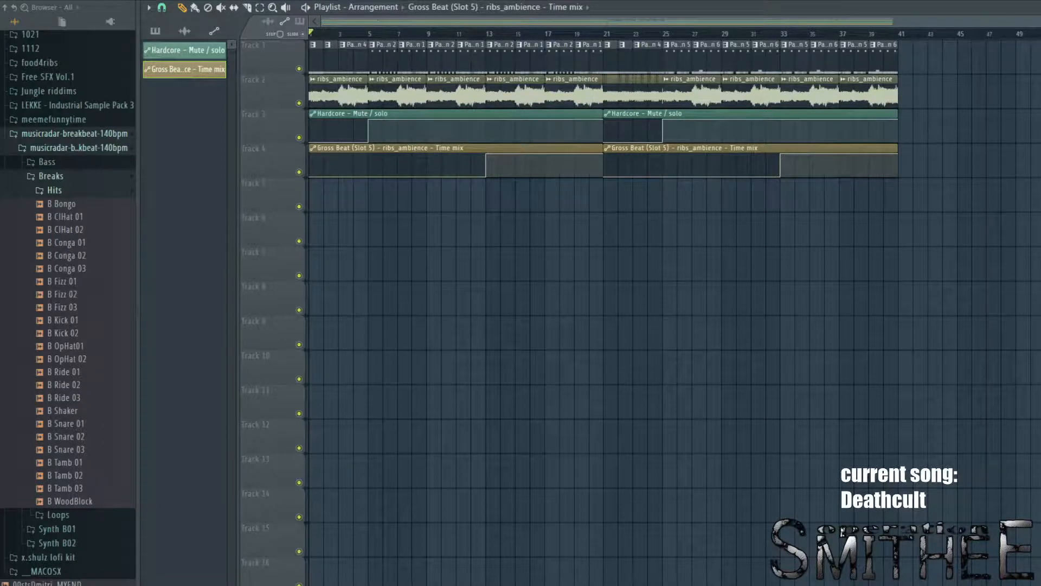
key("F9")
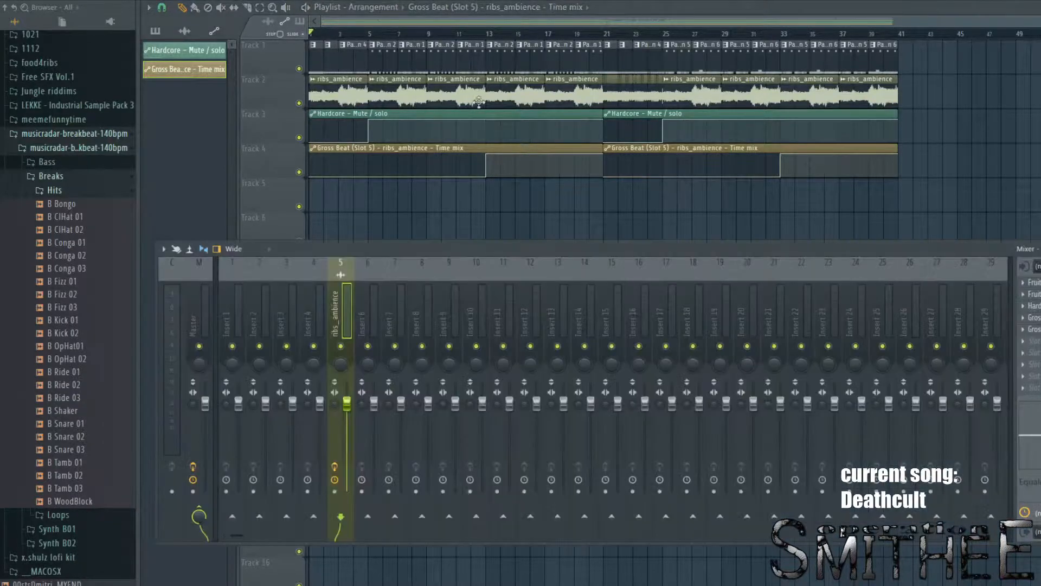
key("space")
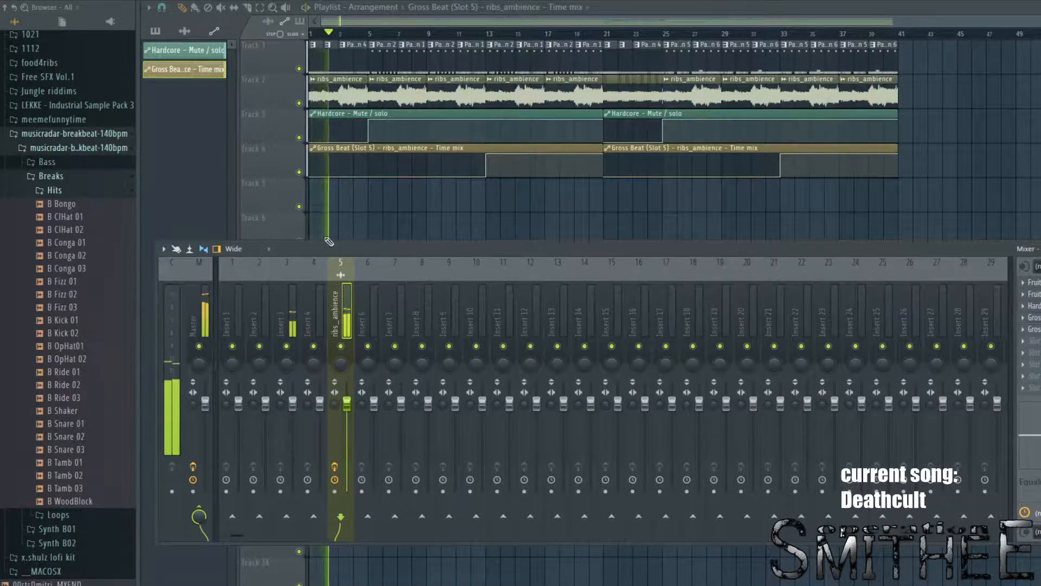
Step: Examine the Hardcore and Chaos 3 Gross Beat effects on the ribs_ambience insert during playback, and close both windows
left_click(1034, 306)
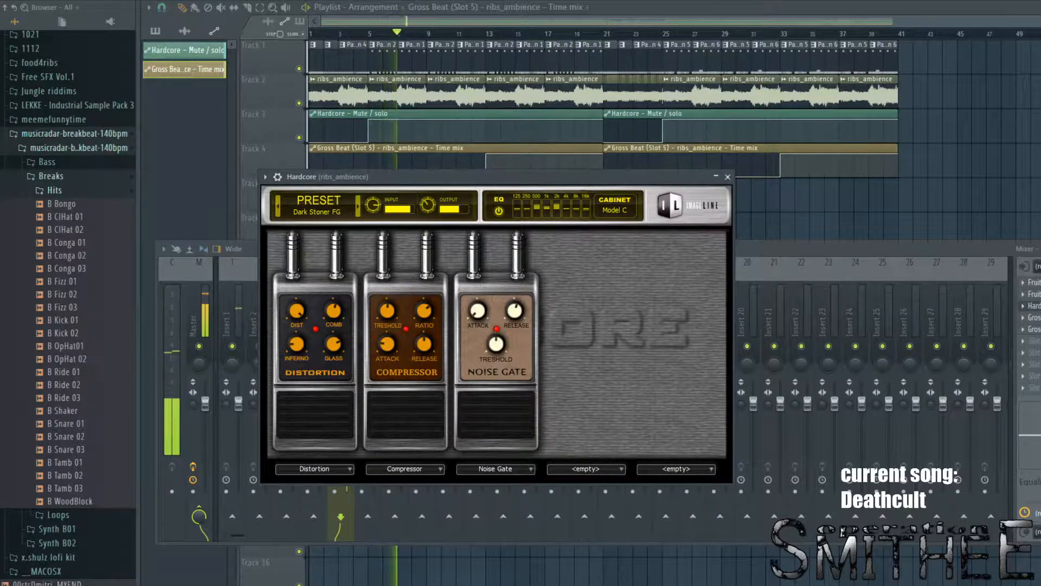
left_click(1034, 329)
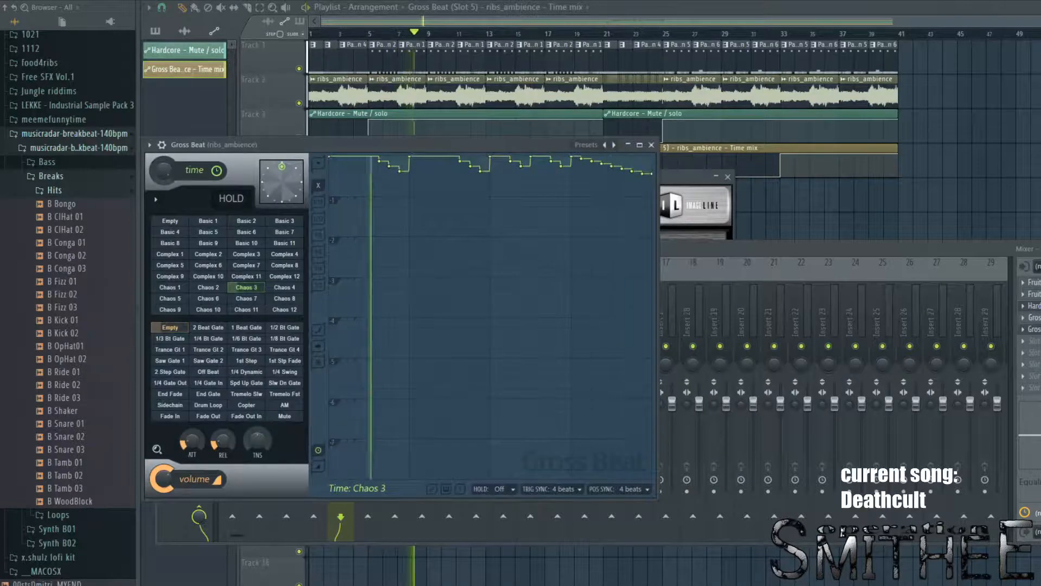
left_click(652, 145)
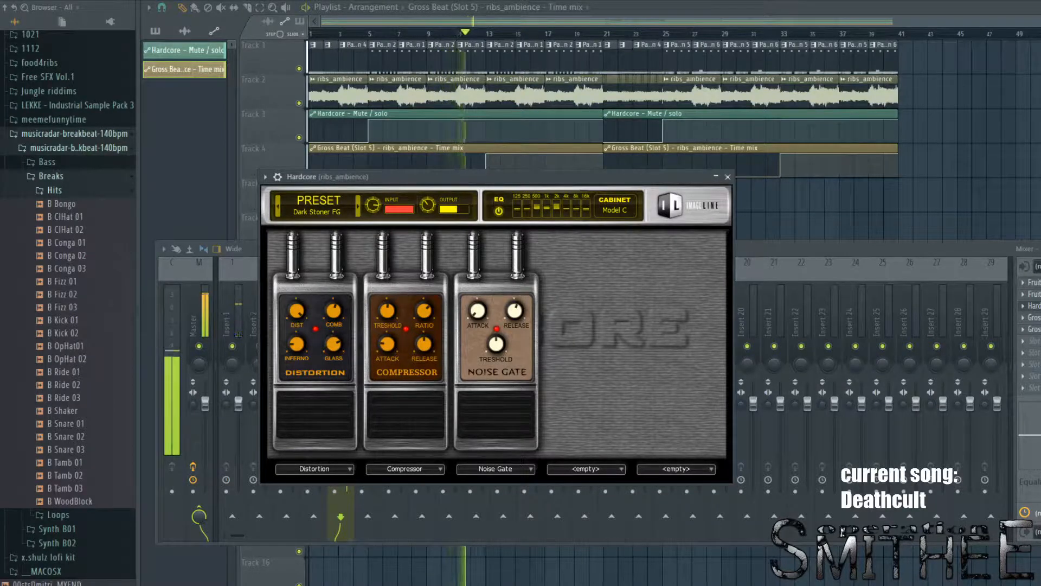
key("F6")
left_click(727, 177)
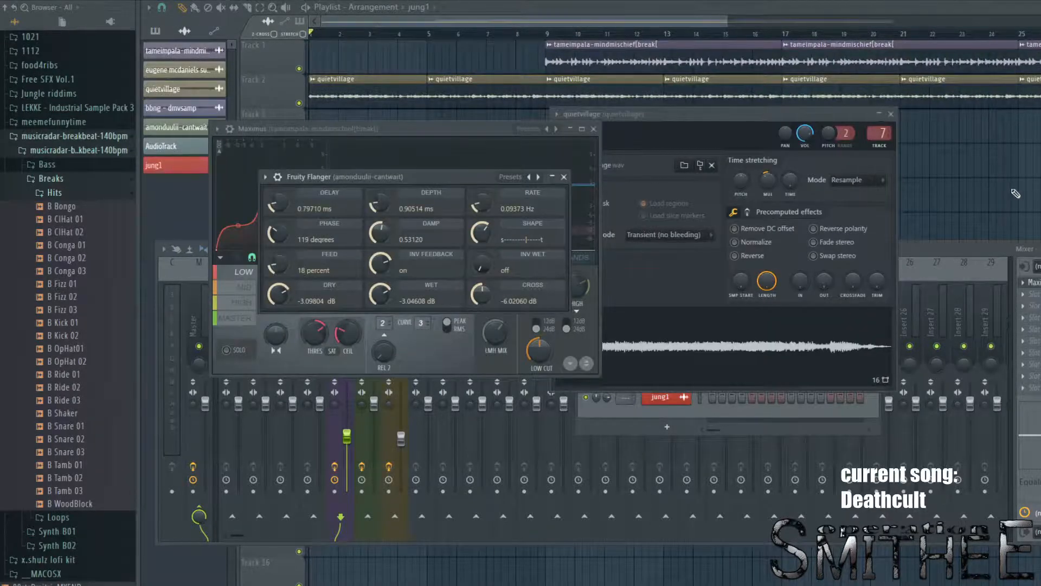
Step: Close all the plugin, sampler and mixer windows in the quietvillage project so only its arrangement shows
key("F12")
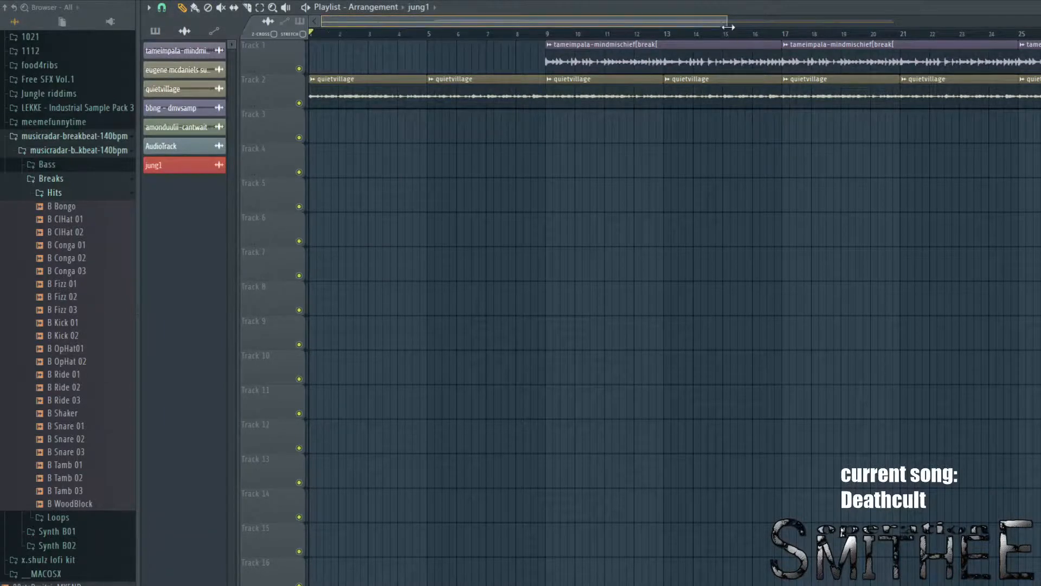
left_click_drag(728, 23, 666, 25)
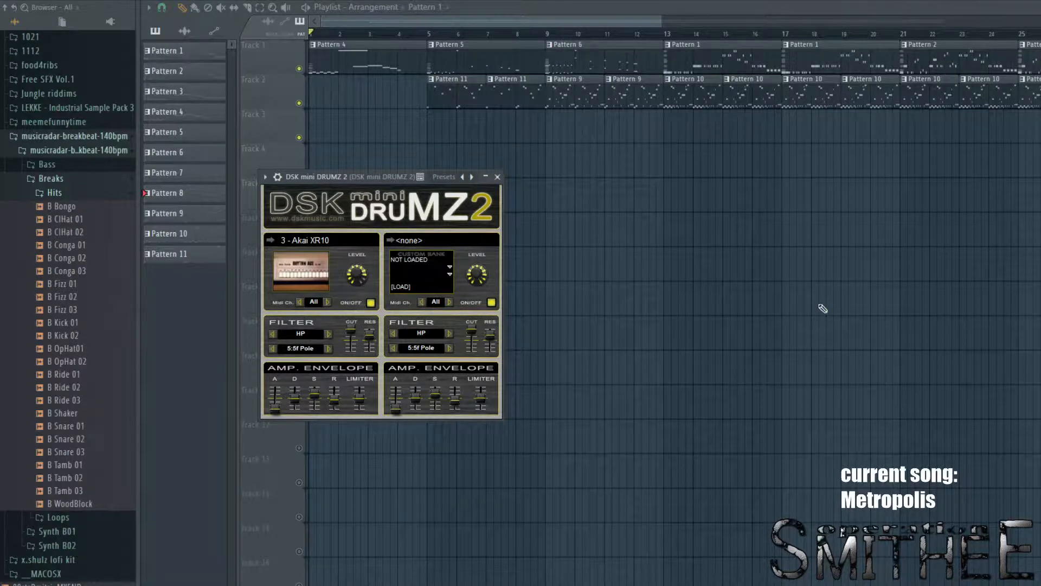
Step: Close the DSK mini DRUMZ 2 window, play the Metropolis arrangement from the start while surveying its patterns, and stop playback
key("Escape")
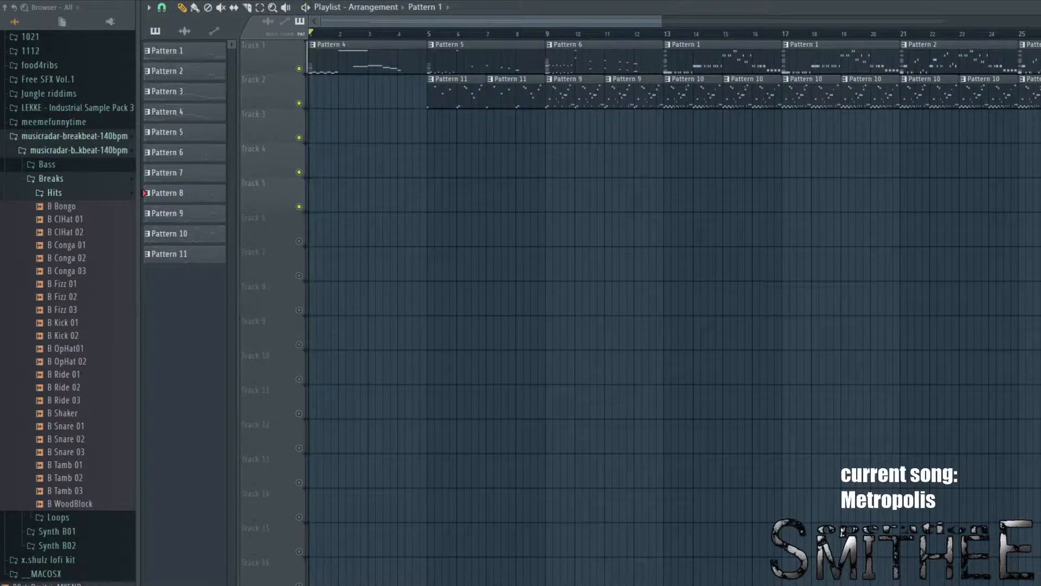
key("space")
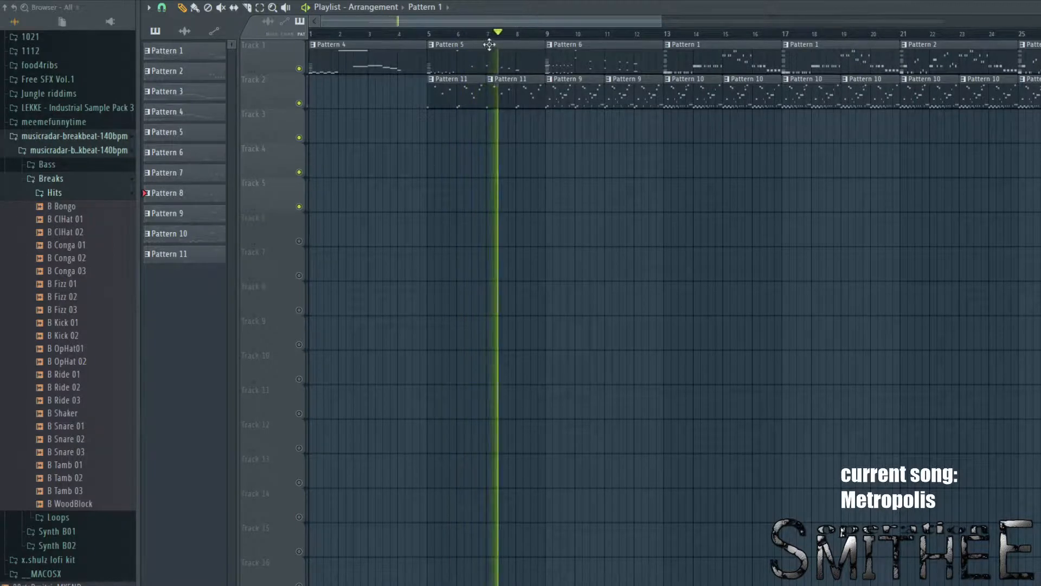
scroll(488, 46, "up", 2)
scroll(487, 46, "down", 2)
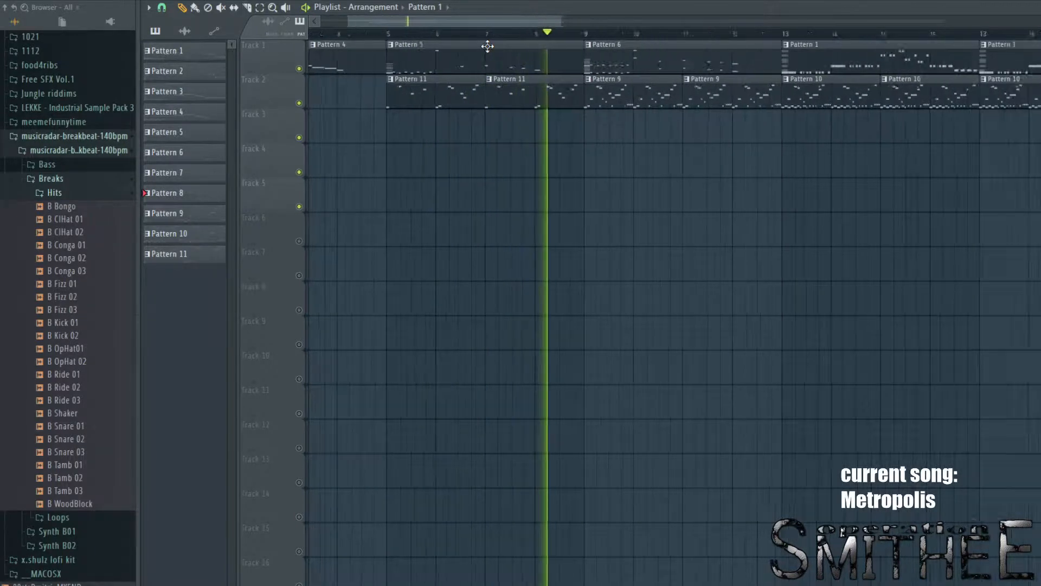
scroll(487, 46, "down", 1)
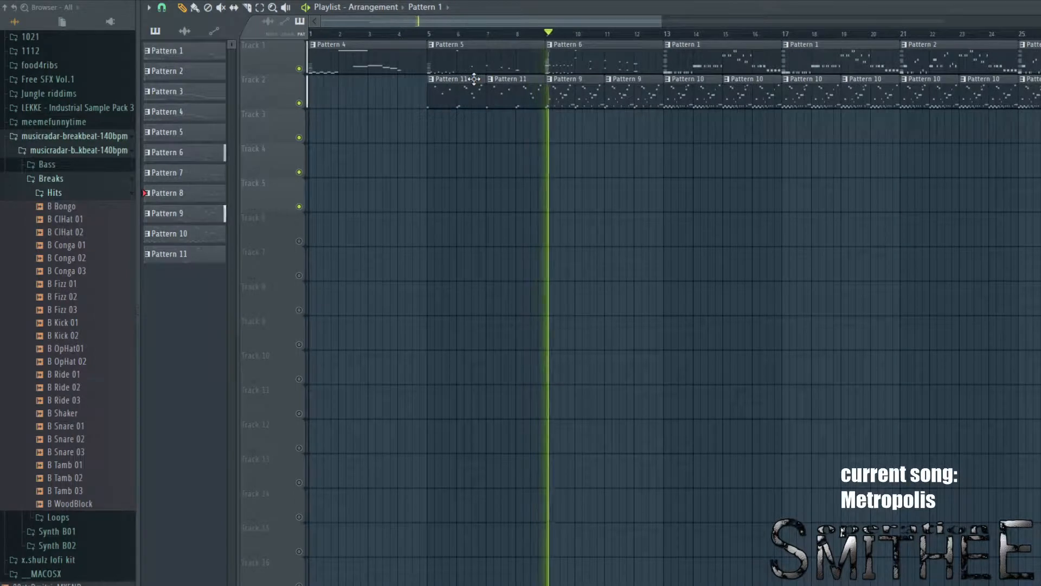
scroll(605, 186, "right", 1)
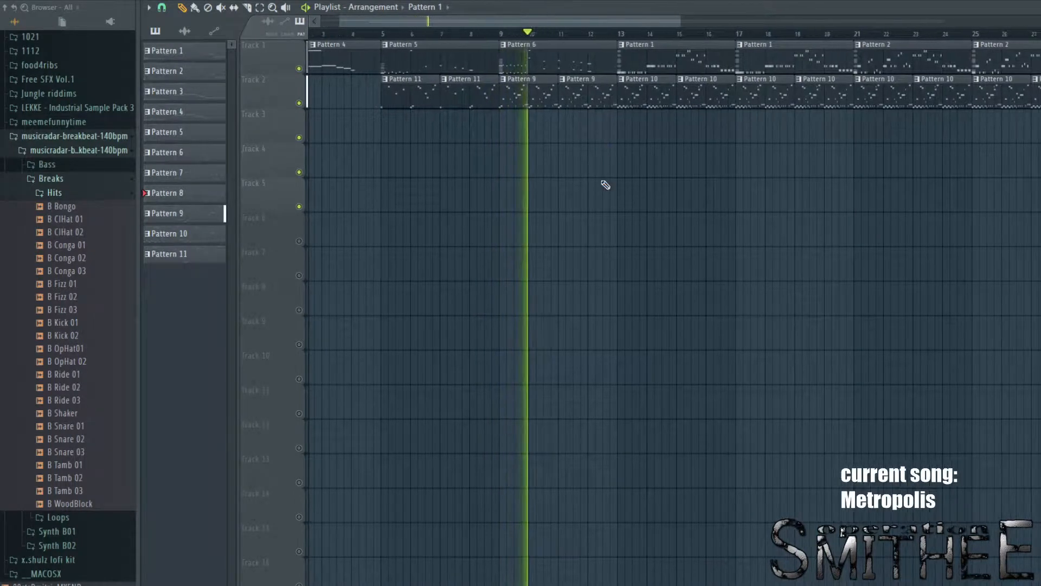
scroll(605, 185, "down", 3)
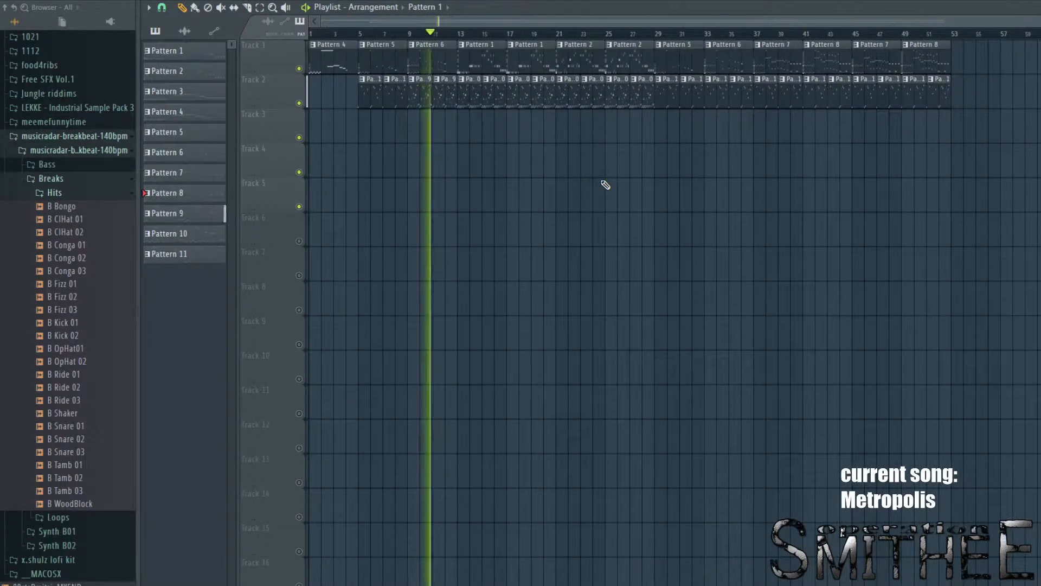
scroll(347, 151, "up", 2)
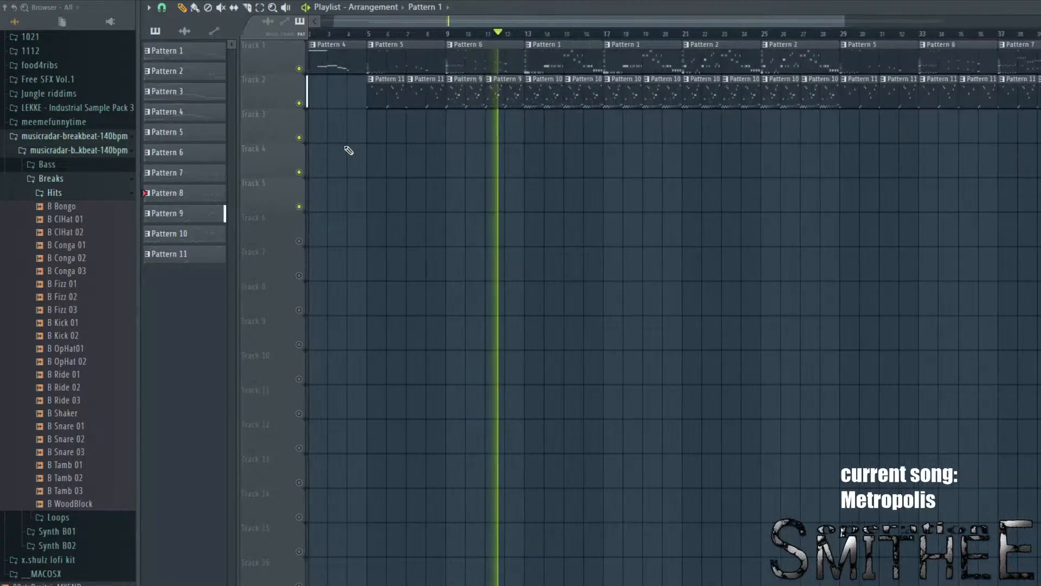
scroll(348, 151, "up", 1)
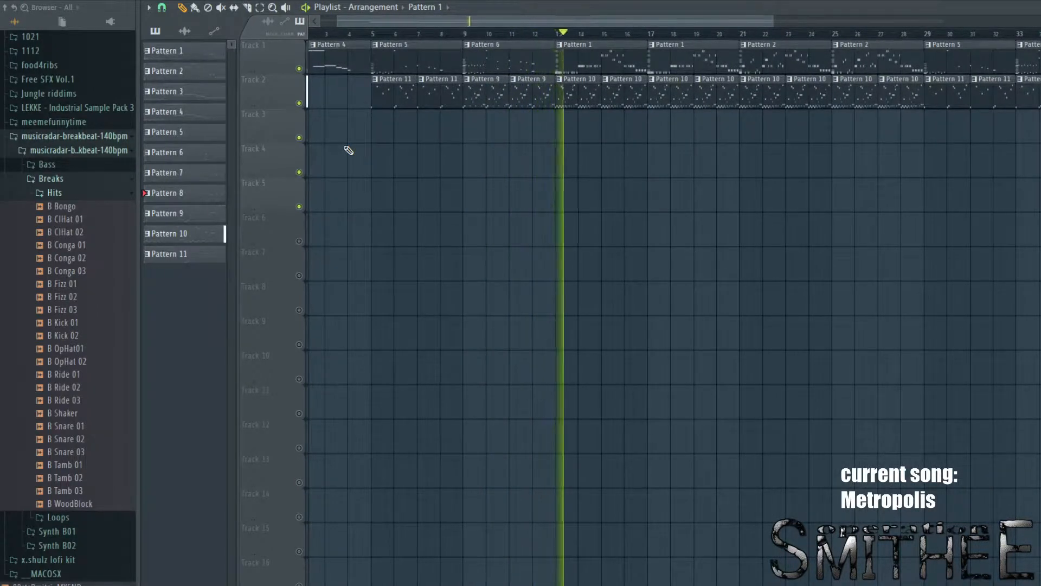
scroll(597, 41, "up", 5)
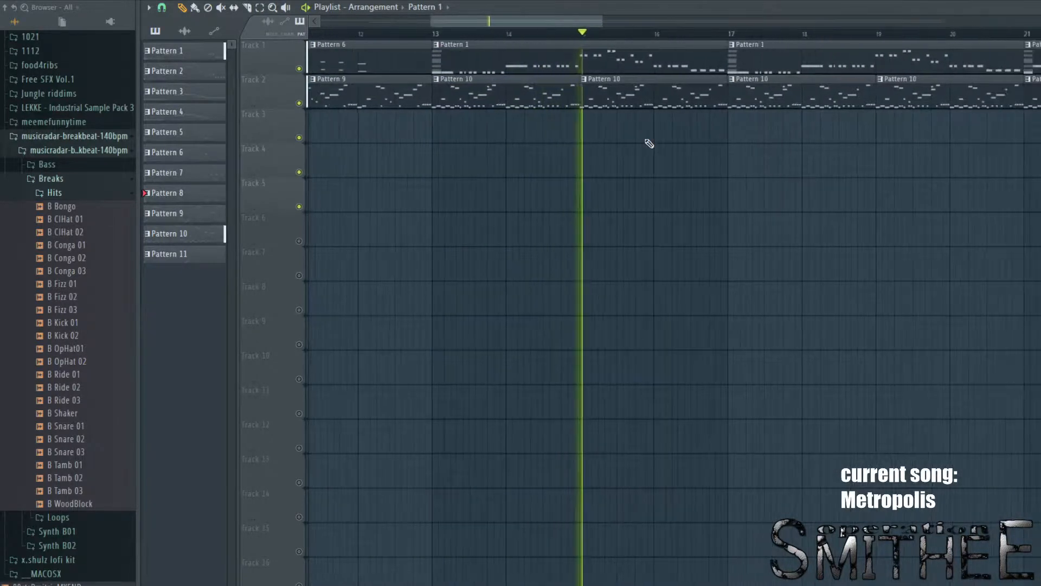
scroll(649, 144, "down", 5)
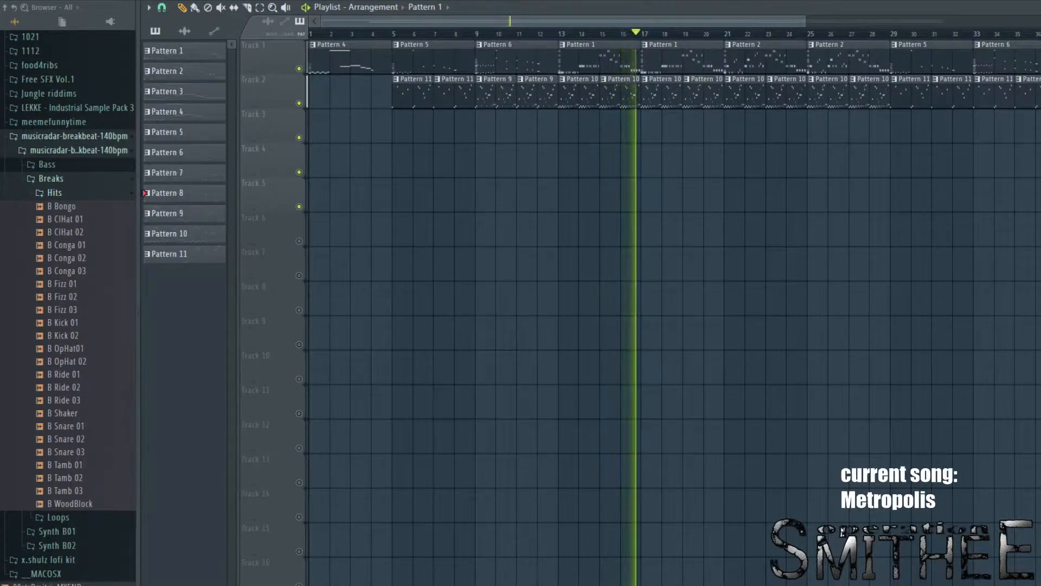
key("space")
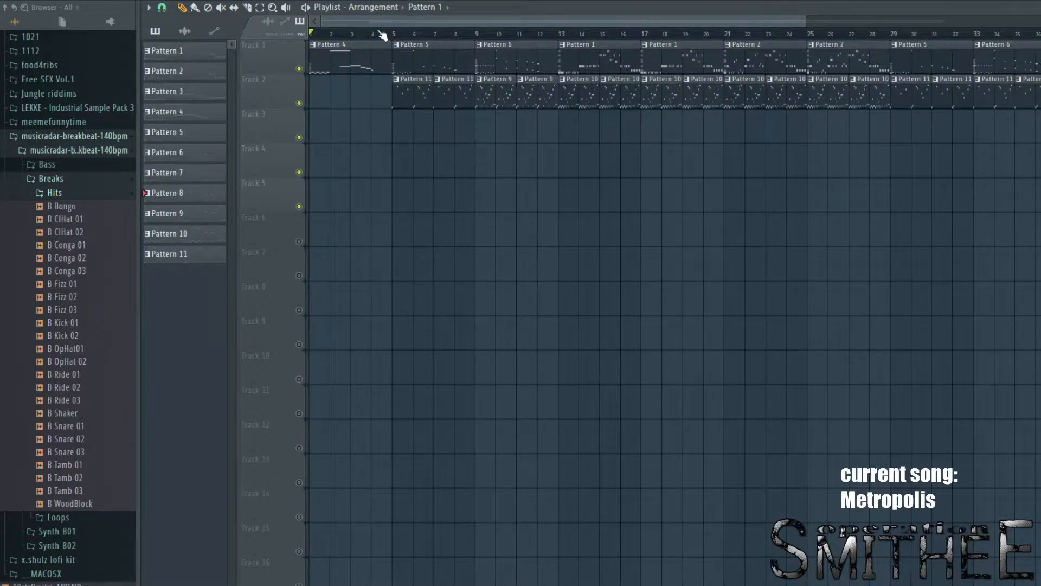
Step: Open the DSK mini DRUMZ 2 notes of the Pattern 10 clip at bar 13 in the piano roll and play the pattern
left_click_drag(382, 36, 576, 94)
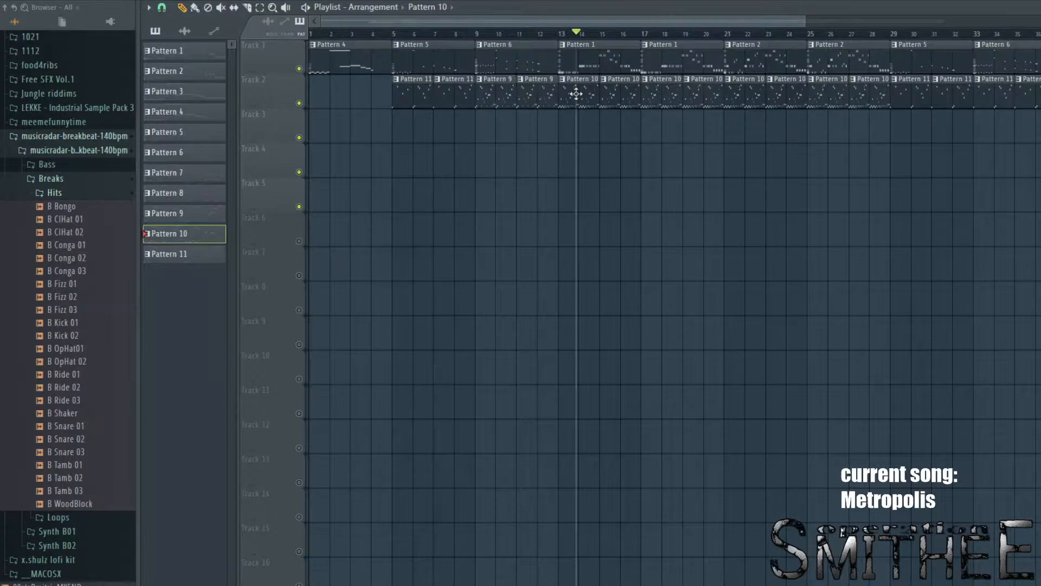
double_click(576, 94)
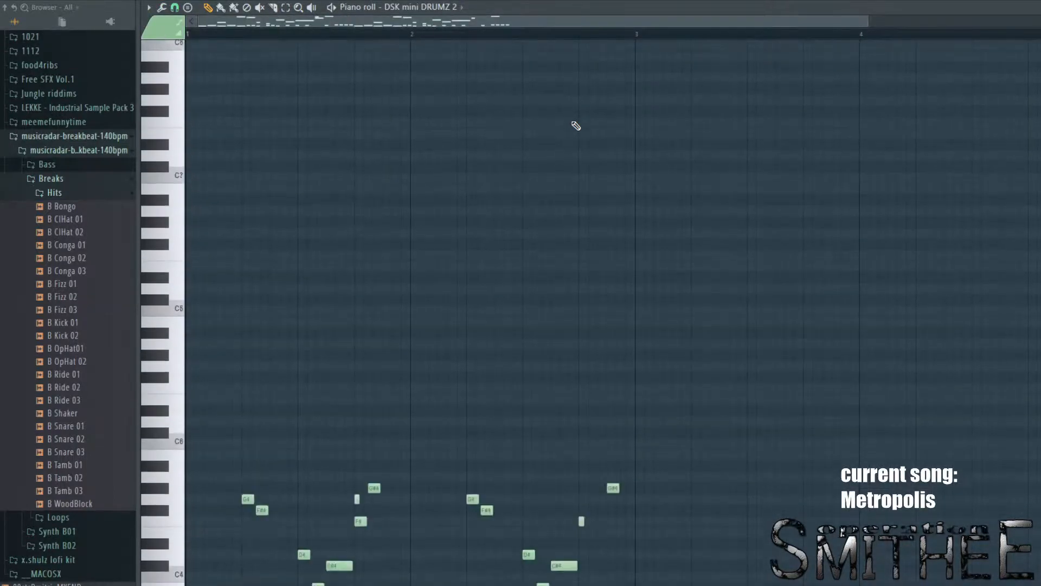
scroll(575, 125, "down", 5)
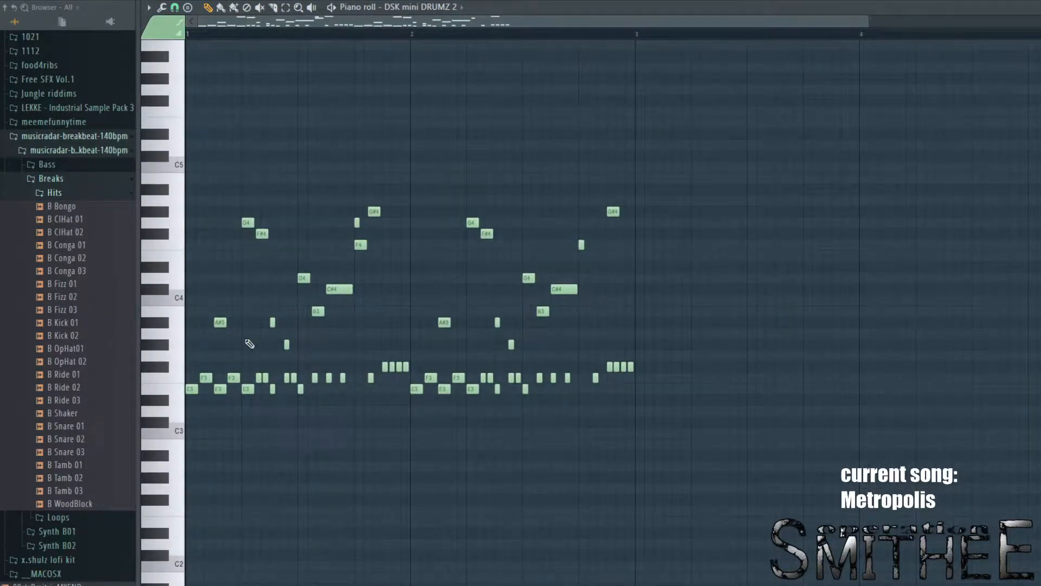
scroll(249, 344, "up", 3)
scroll(244, 337, "up", 1)
key("space")
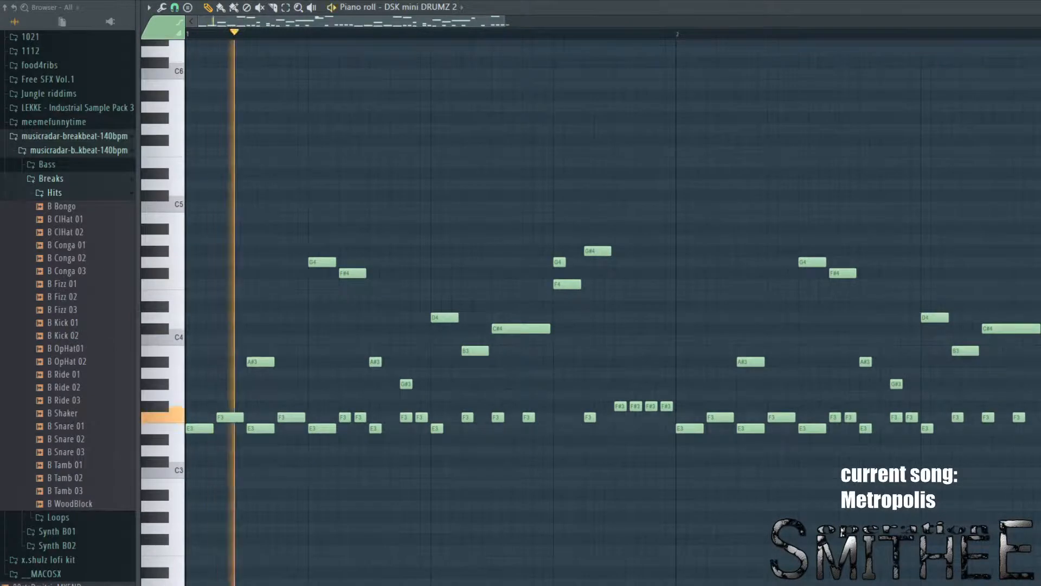
Step: Examine the looping Pattern 10 drum notes up close, and close the piano roll and channel rack
scroll(477, 151, "down", 3)
scroll(488, 147, "down", 1)
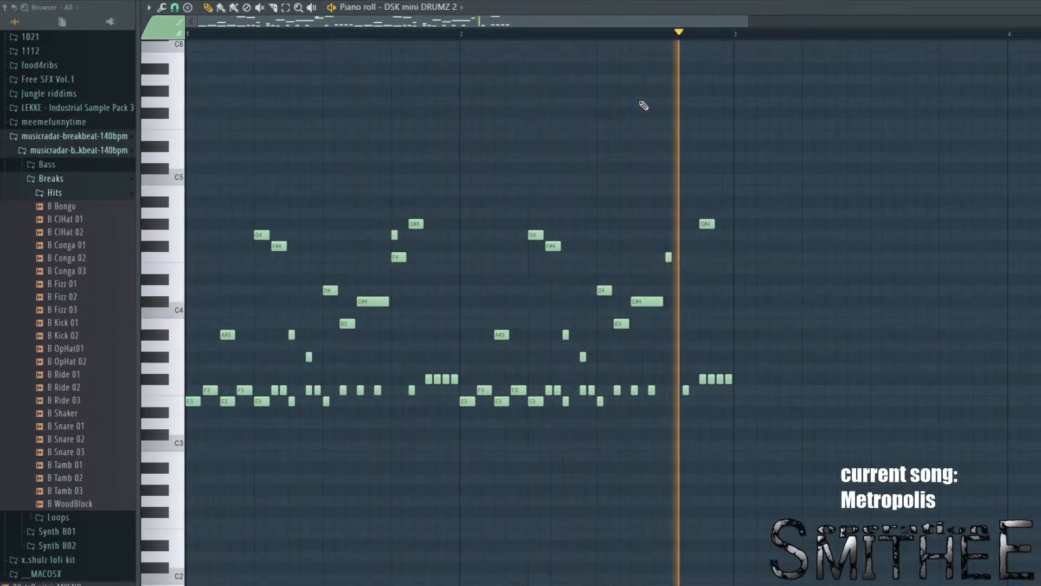
scroll(429, 259, "up", 6)
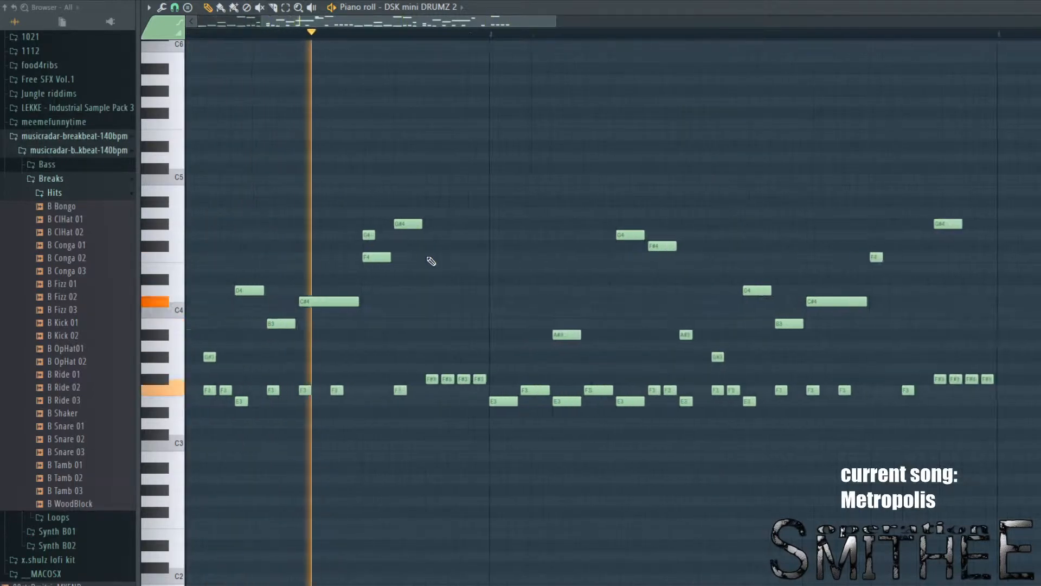
left_click_drag(429, 258, 625, 286)
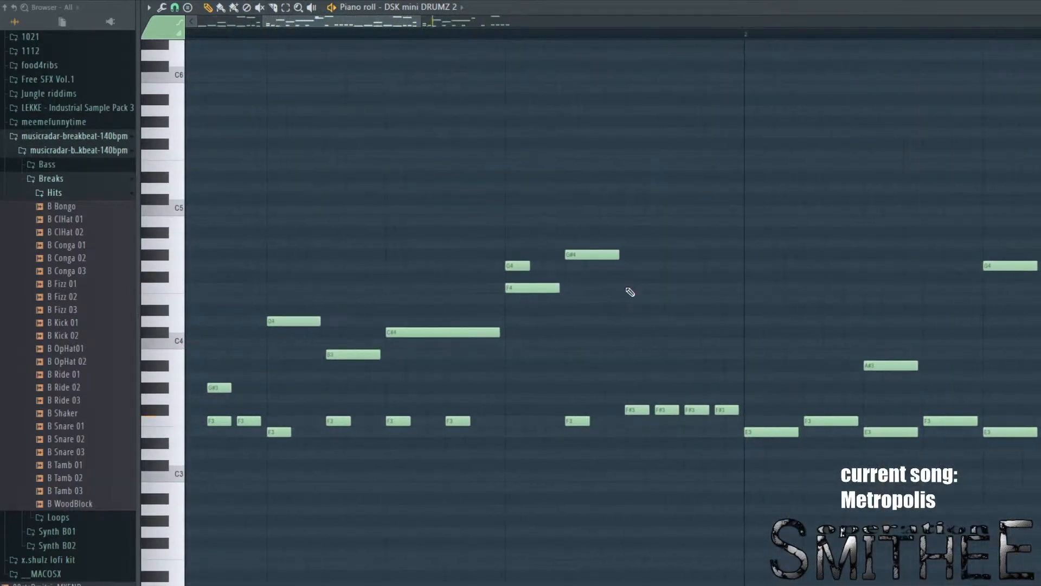
scroll(626, 287, "down", 5)
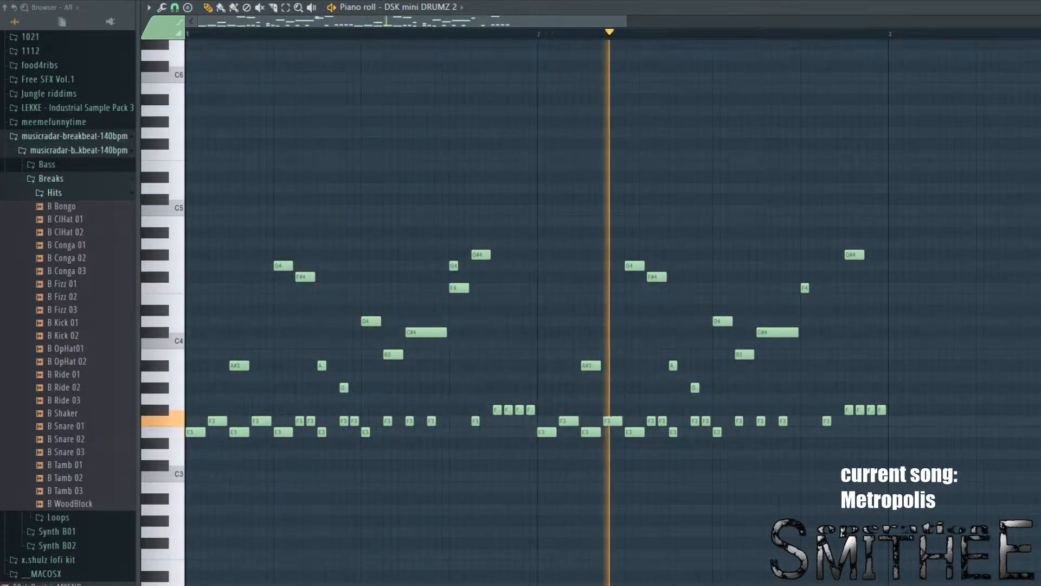
key("F7")
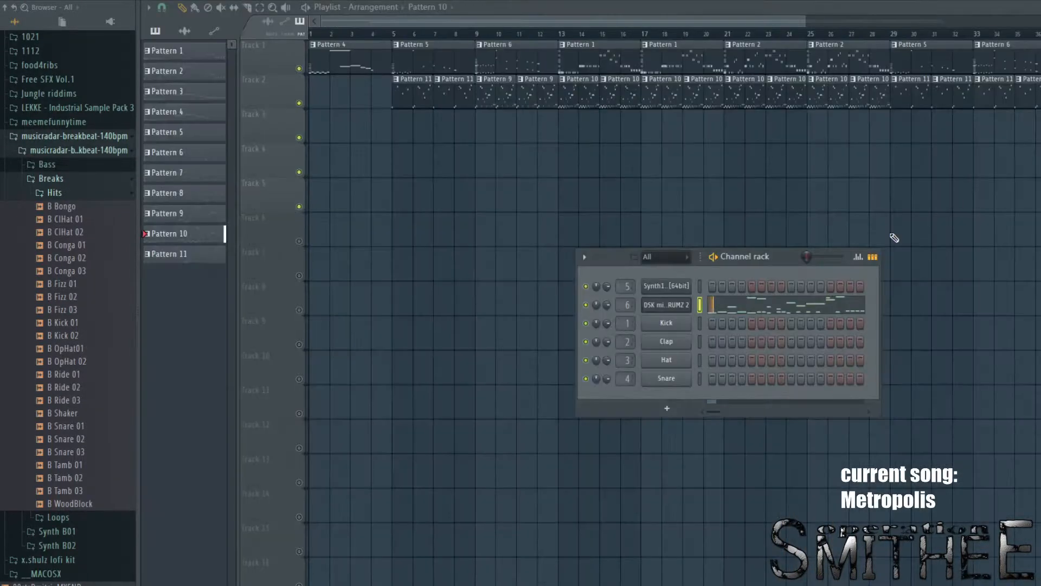
right_click(895, 238)
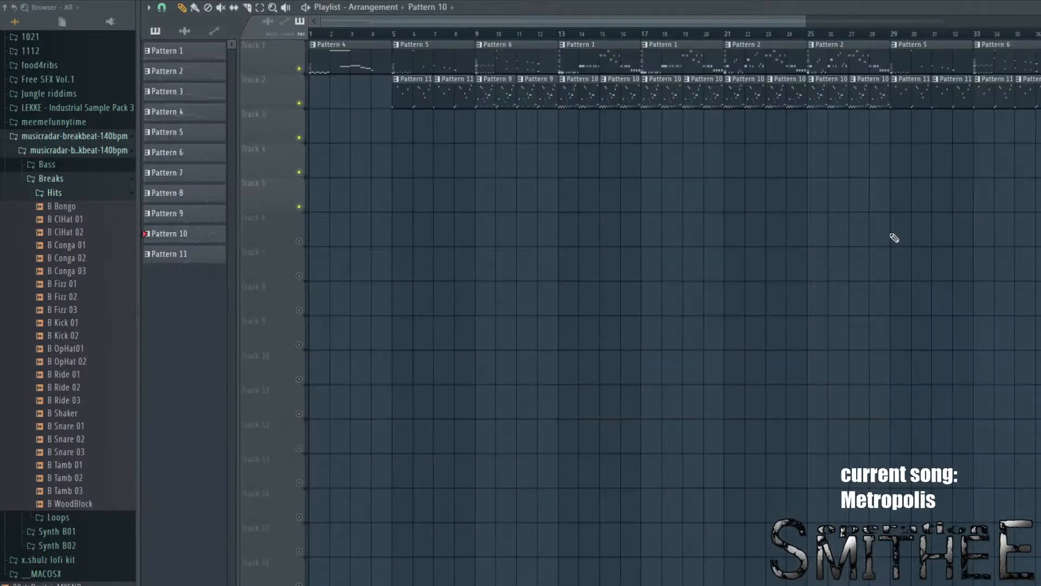
Step: Place the playhead at bar 13, where the first Pattern 1 clip starts on Track 1
left_click(390, 36)
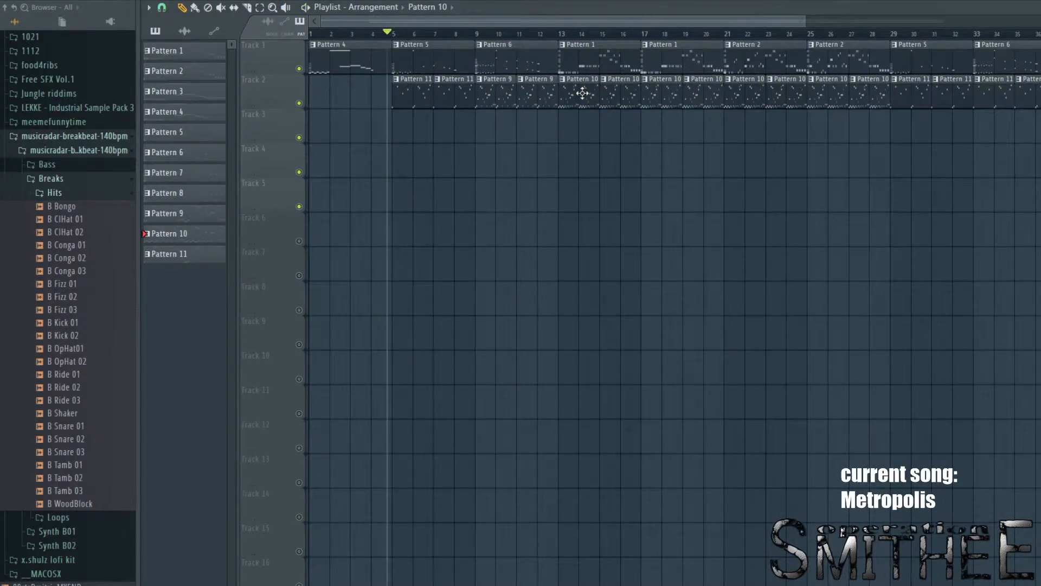
mouse_move(612, 37)
left_mouse_down()
mouse_move(581, 38)
mouse_move(605, 47)
left_mouse_up()
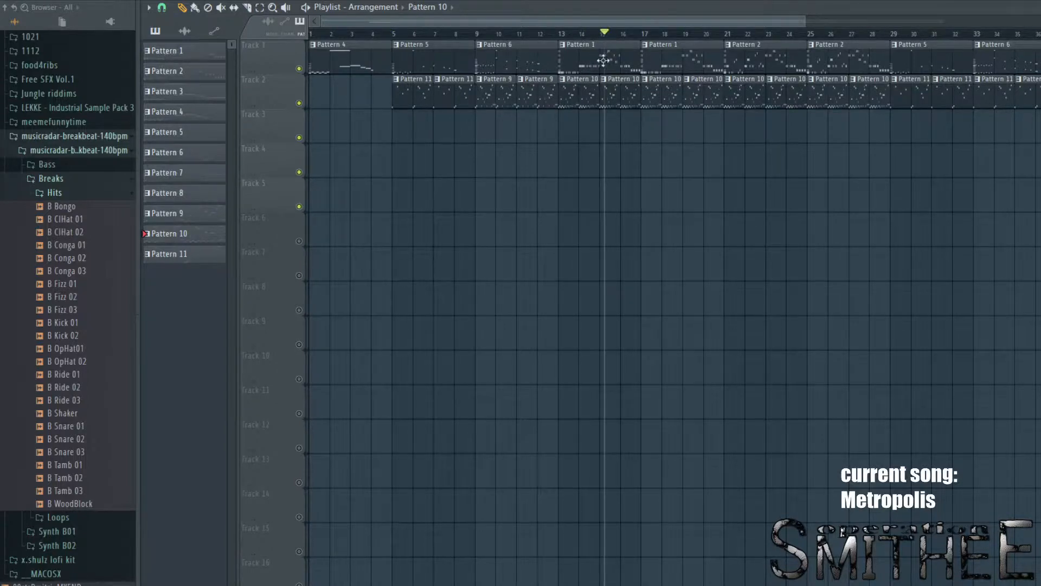
scroll(612, 52, "up", 3)
scroll(479, 149, "down", 2)
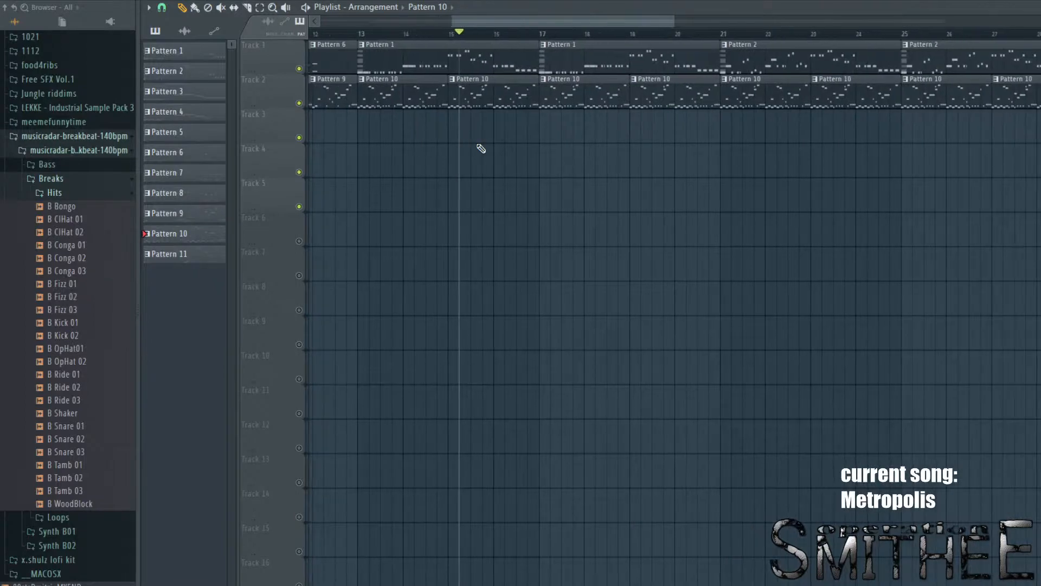
scroll(564, 136, "down", 1)
scroll(562, 133, "up", 2)
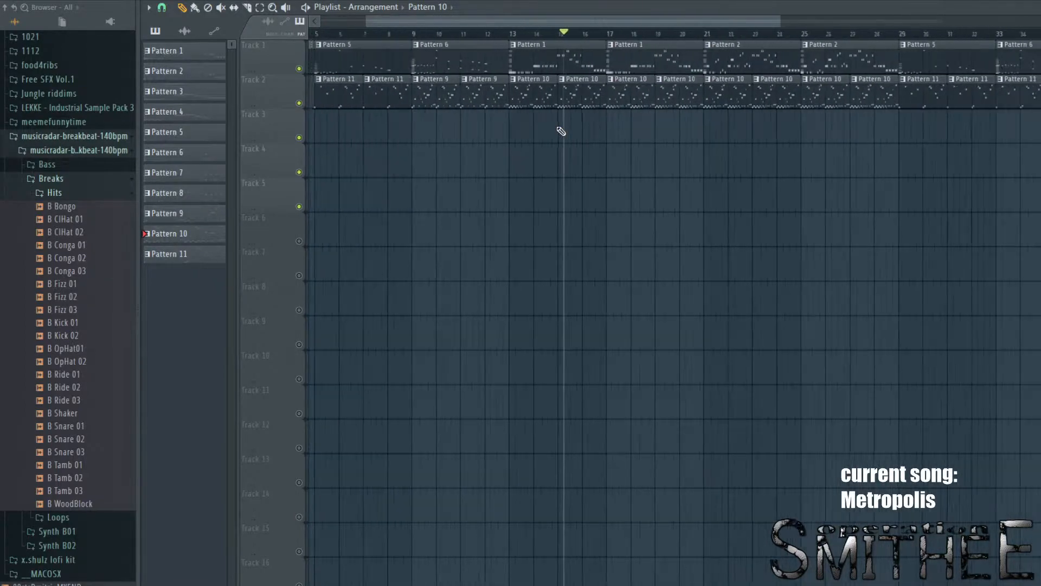
left_click_drag(512, 43, 471, 46)
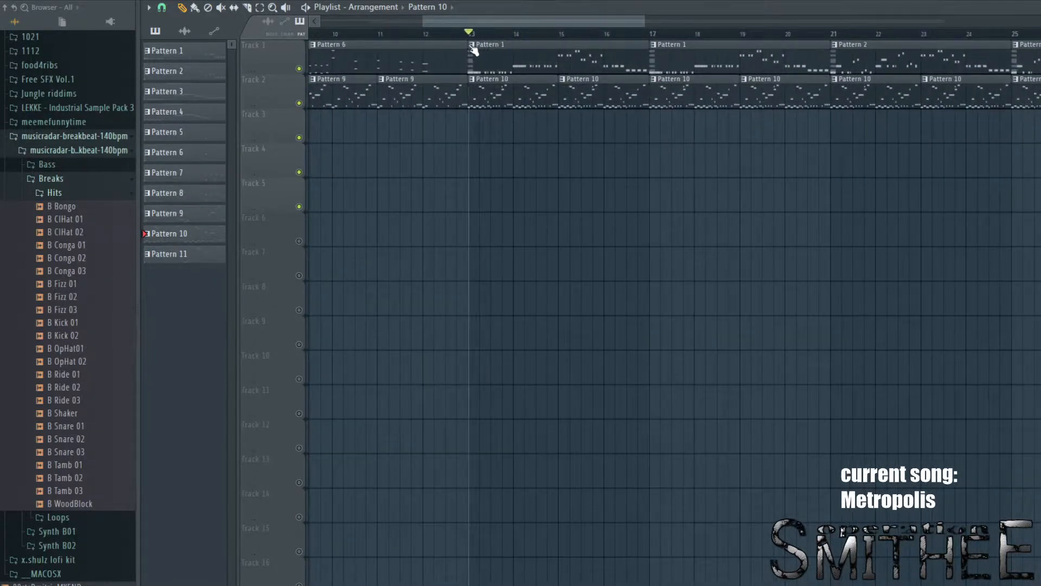
Step: Mute Track 2, audition the Track 1 melody from the first Pattern 1 clip, and move the playhead to bar 14
left_click(299, 104)
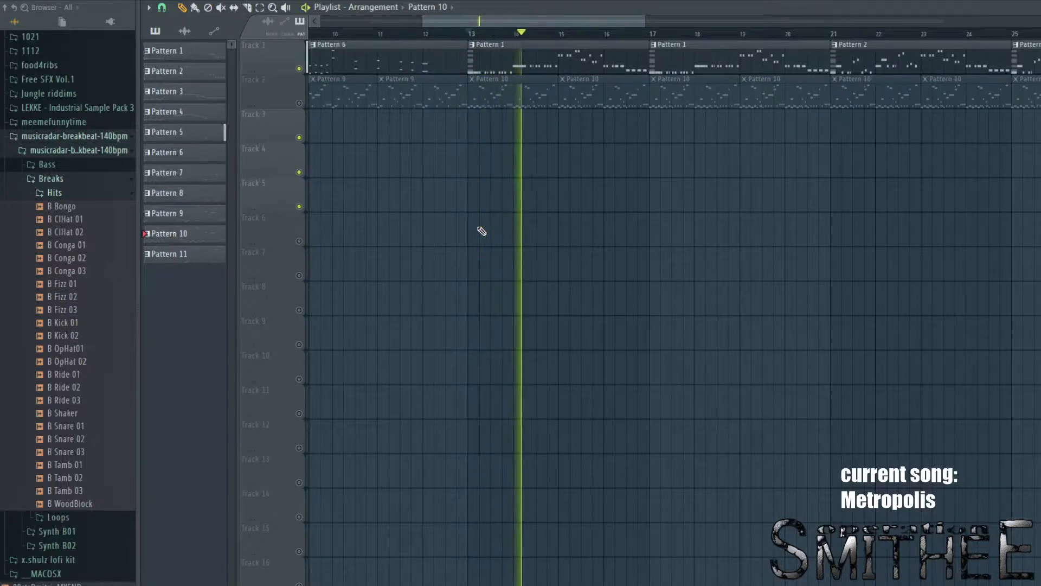
key("space")
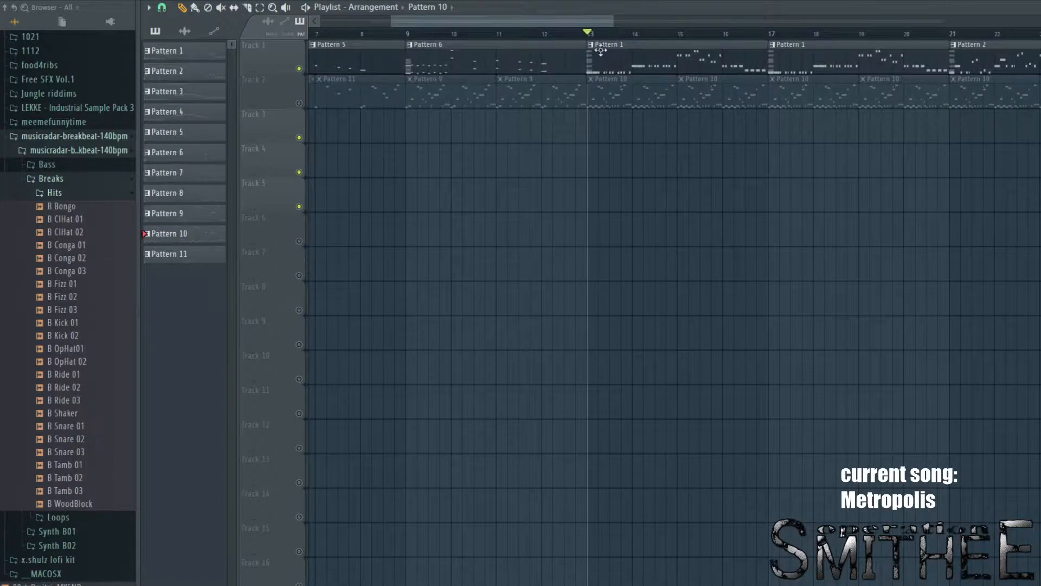
left_click_drag(632, 102, 855, 152)
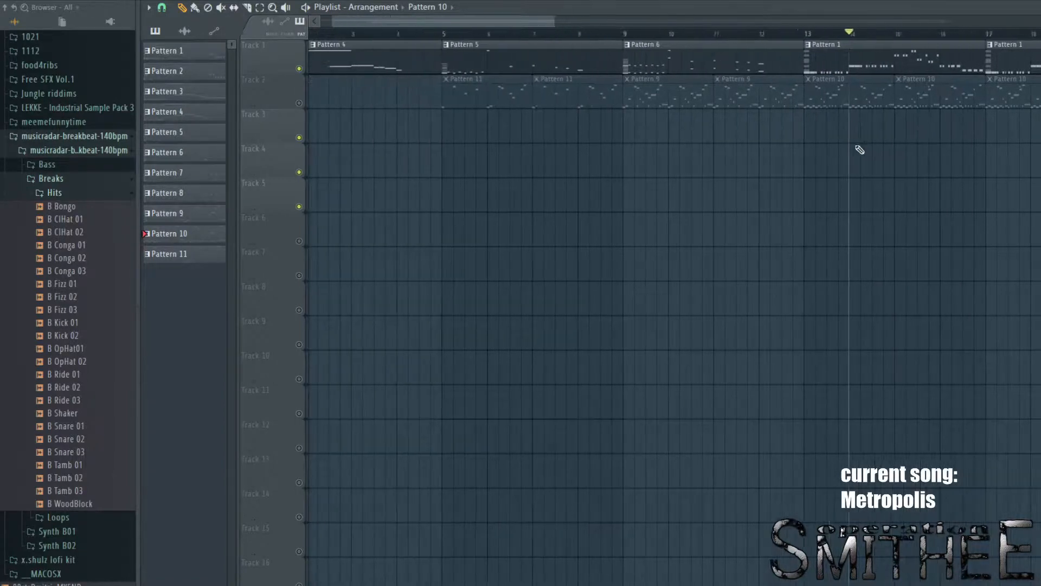
Step: Audition the unmuted Track 1 melody of the Pattern 5 clip from bar 5, replaying its opening
left_click_drag(651, 82, 809, 105)
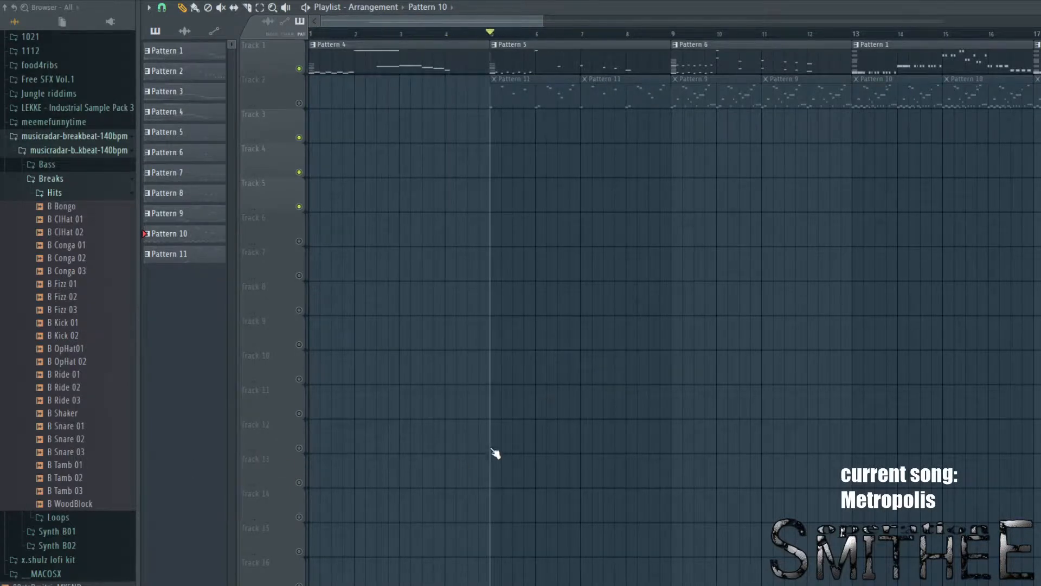
scroll(565, 72, "up", 3)
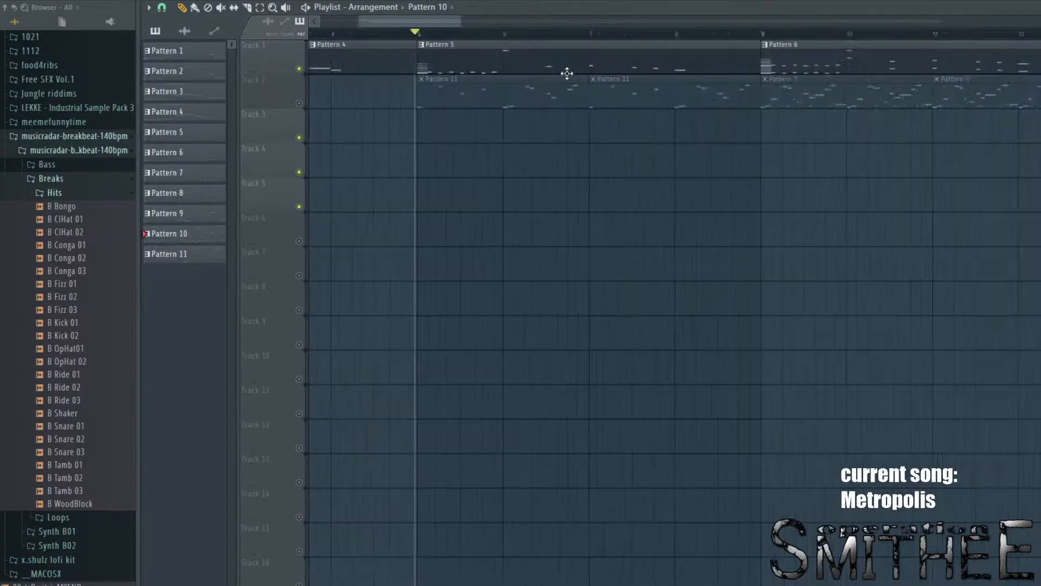
key("space")
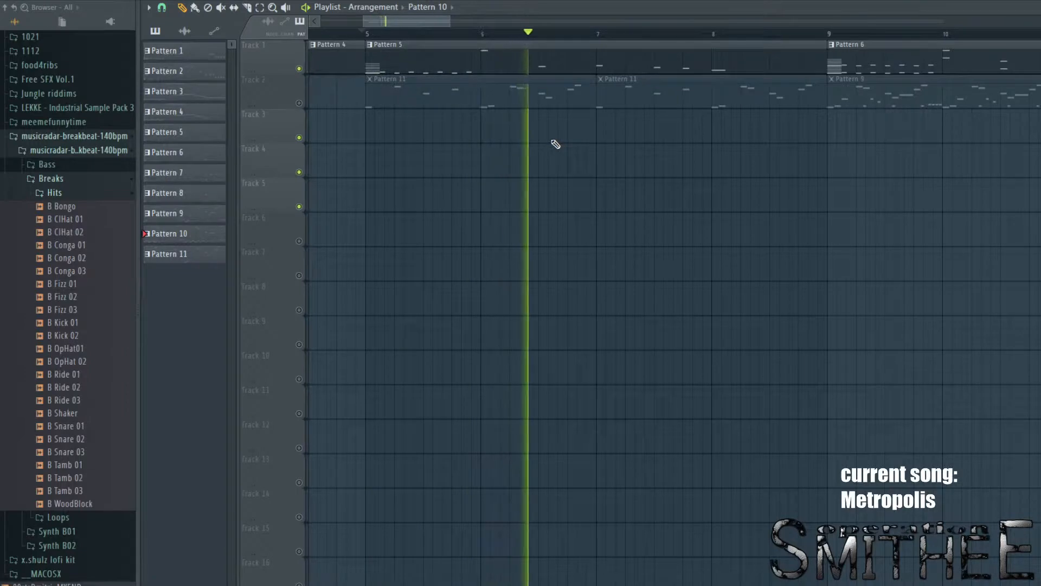
key("space")
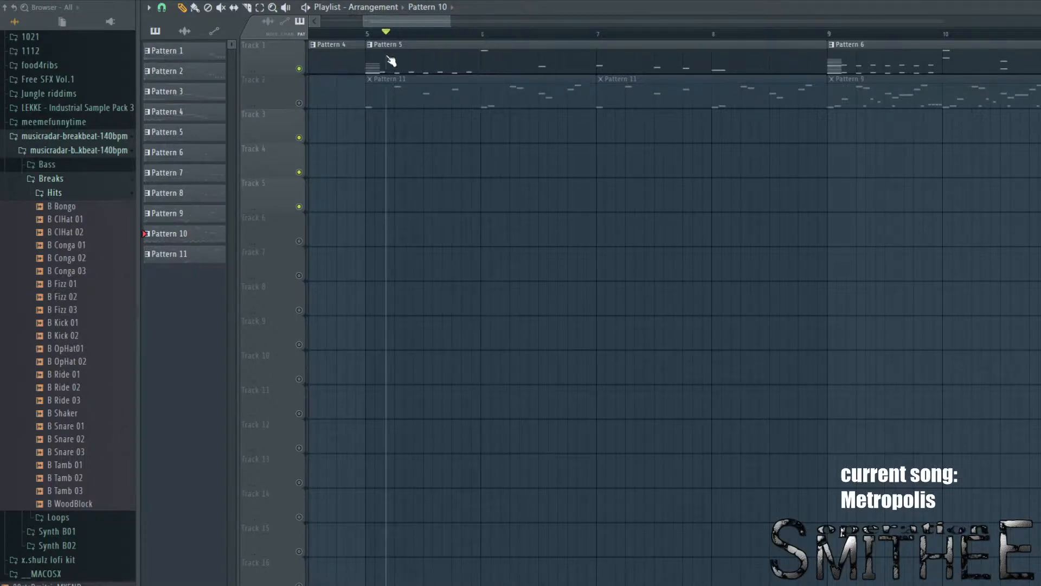
key("space")
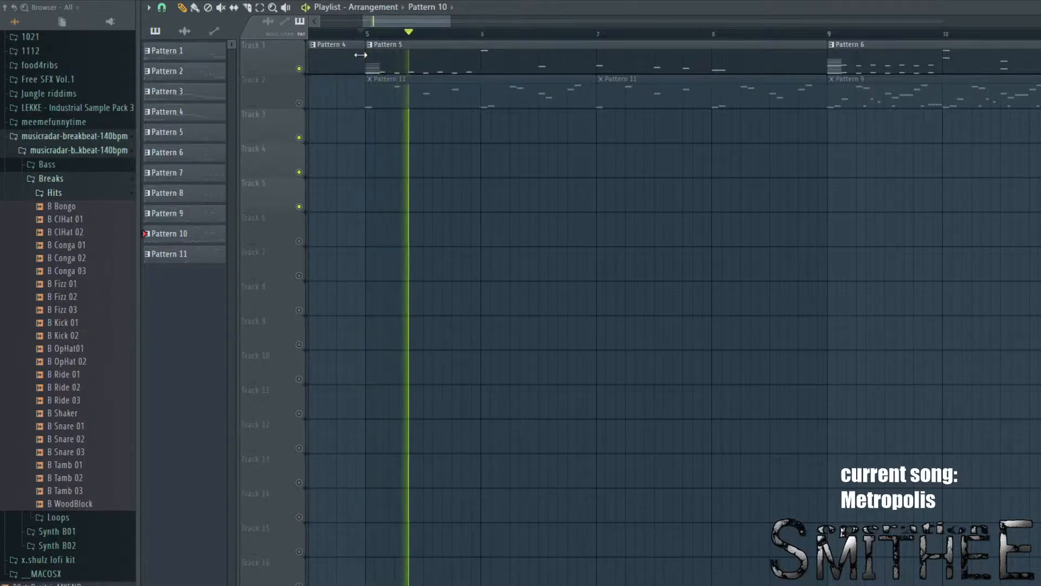
key("space")
left_click(424, 41)
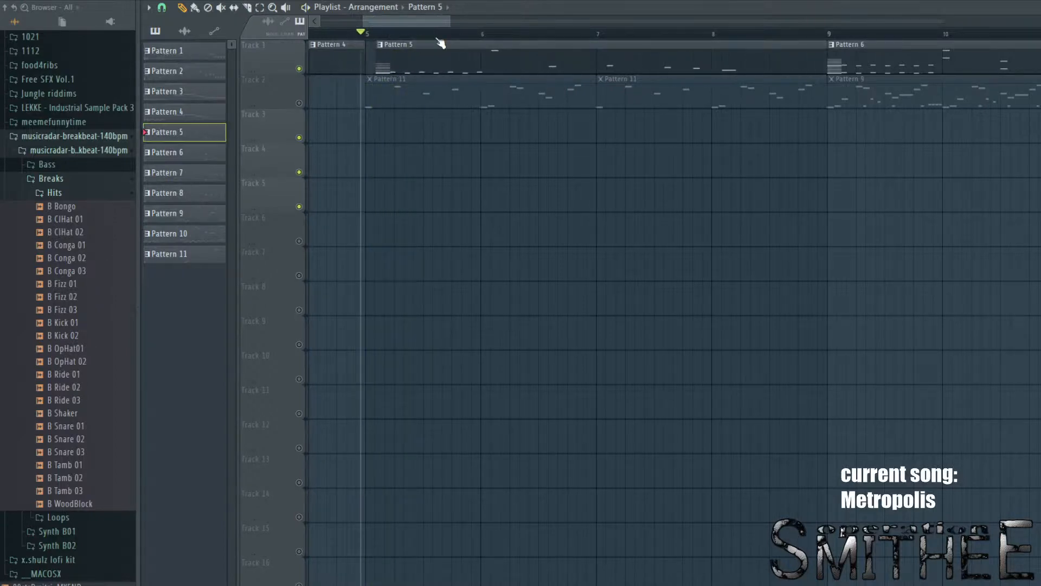
Step: Play the Track 1 melody from the Pattern 5 clip at bar 5 through the Pattern 6 clip, and stop playback
scroll(338, 65, "up", 4)
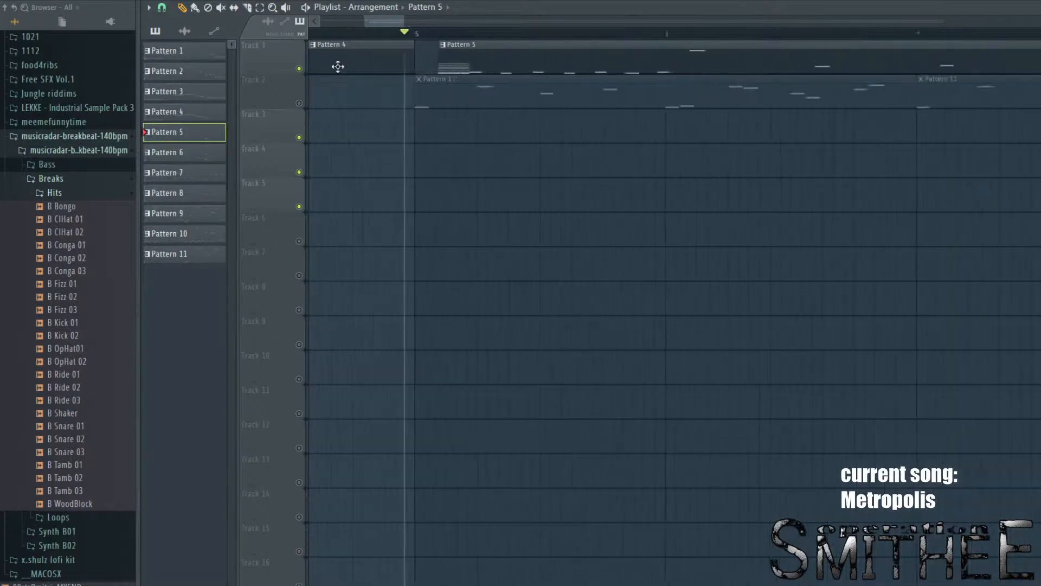
scroll(548, 139, "down", 6)
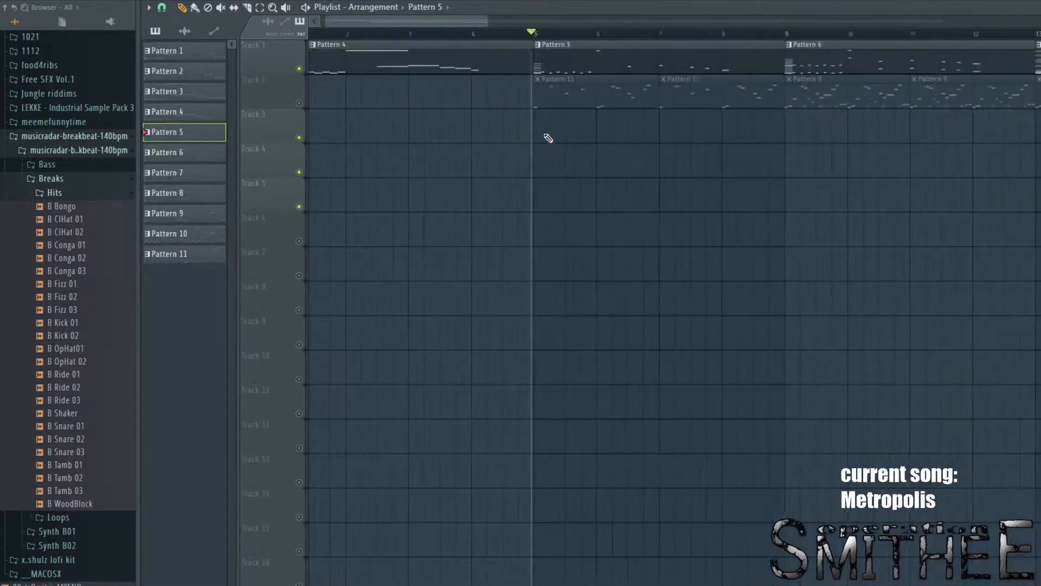
key("space")
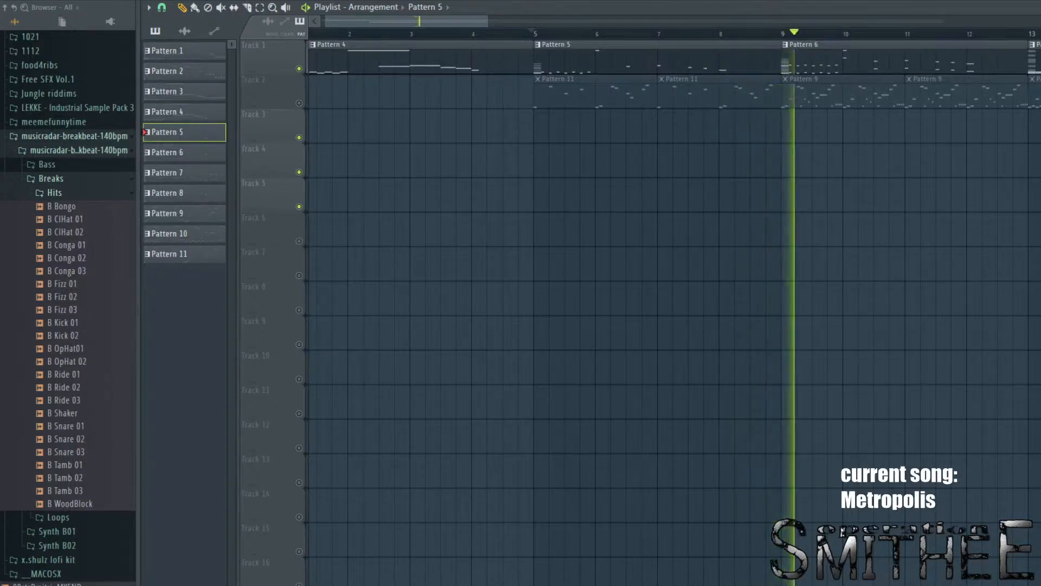
scroll(631, 355, "down", 4)
scroll(635, 355, "down", 2)
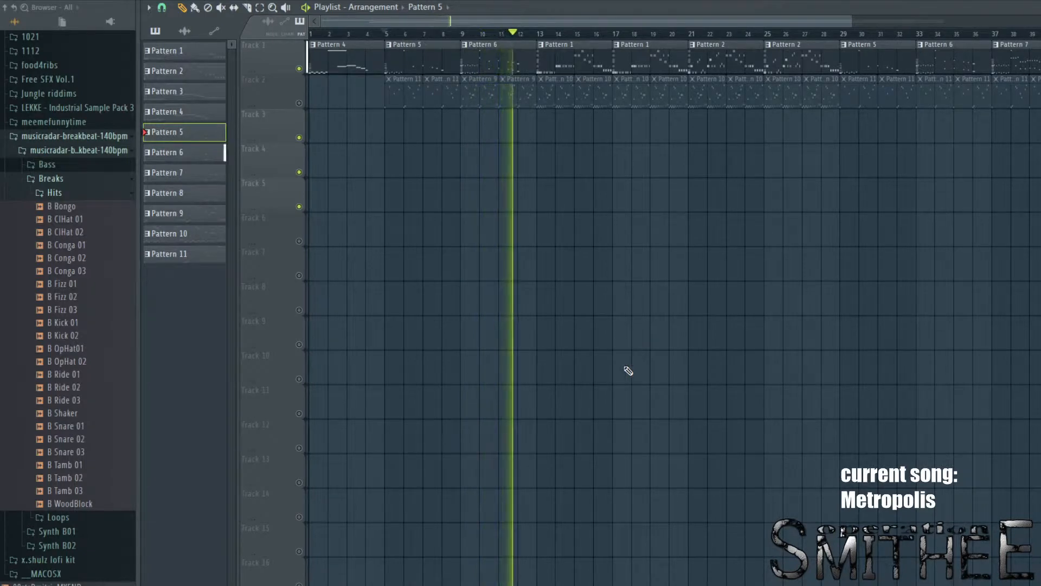
scroll(577, 312, "up", 3)
left_click_drag(396, 188, 509, 246)
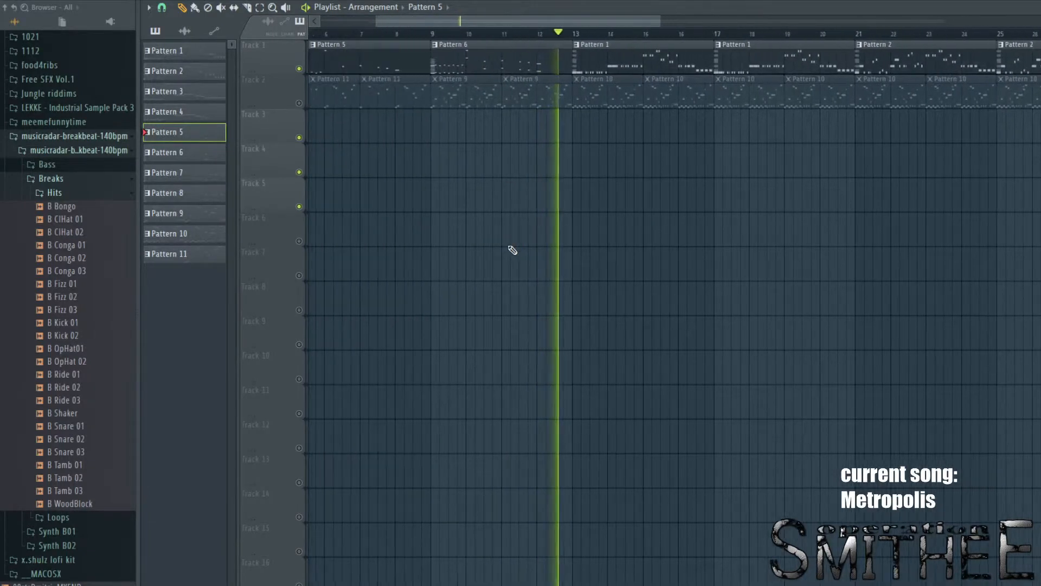
key("space")
Step: Open the Synth1 notes of the Pattern 6 clip at bar 9 in the piano roll, and close it after viewing
left_click_drag(419, 31, 427, 30)
scroll(458, 23, "up", 5)
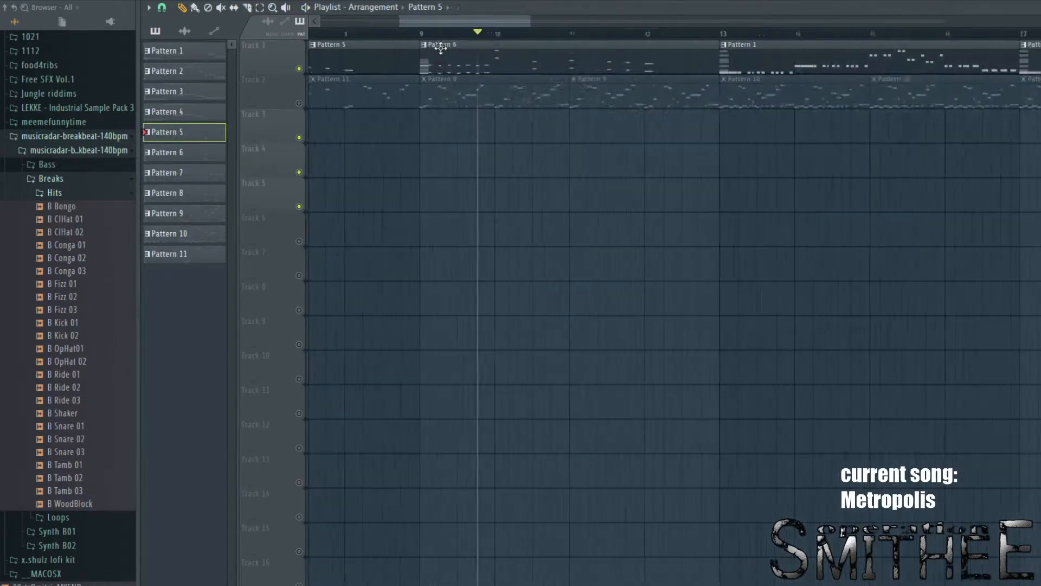
double_click(491, 55)
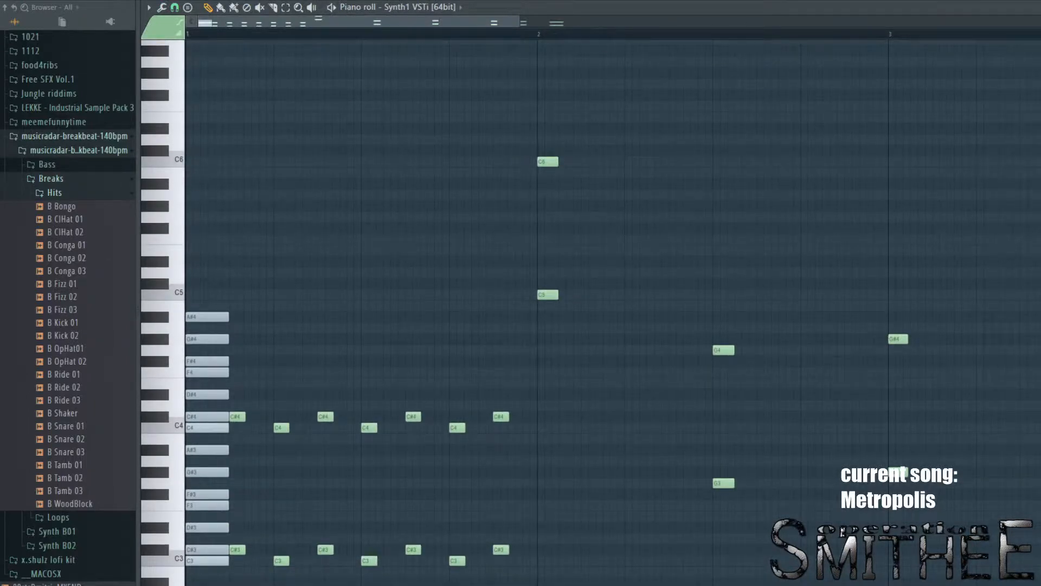
key("Escape")
scroll(472, 95, "down", 3)
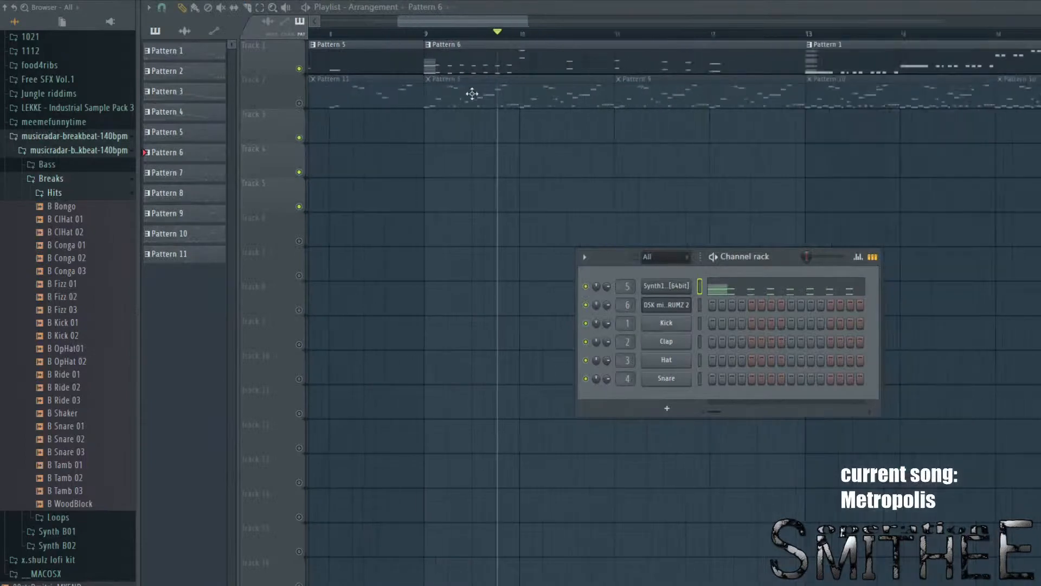
Step: Close the channel rack, place the playhead early in bar 9, and unmute Track 2
left_click(529, 34)
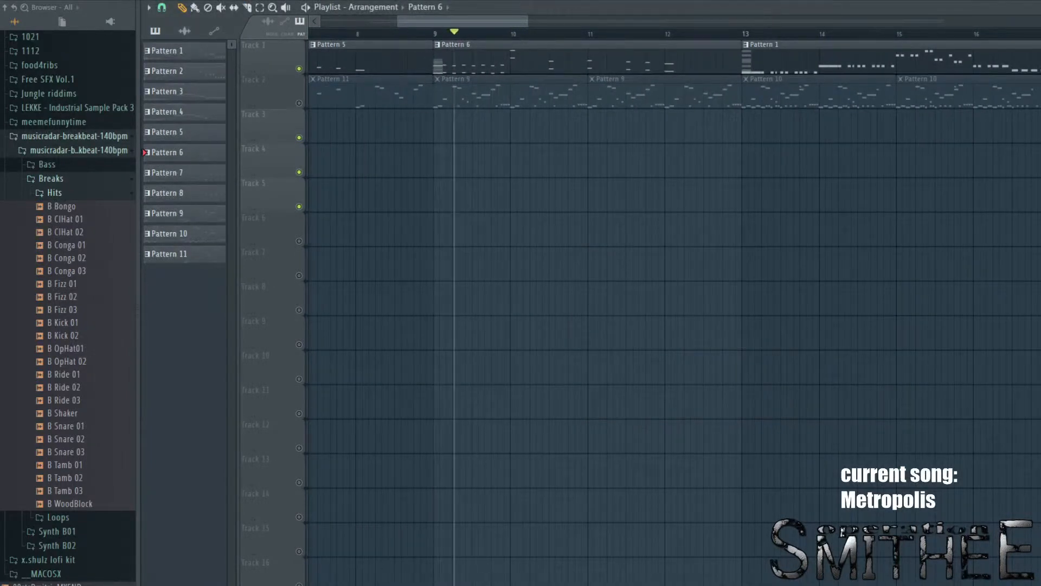
key("F6")
key("F6")
scroll(523, 147, "down", 3)
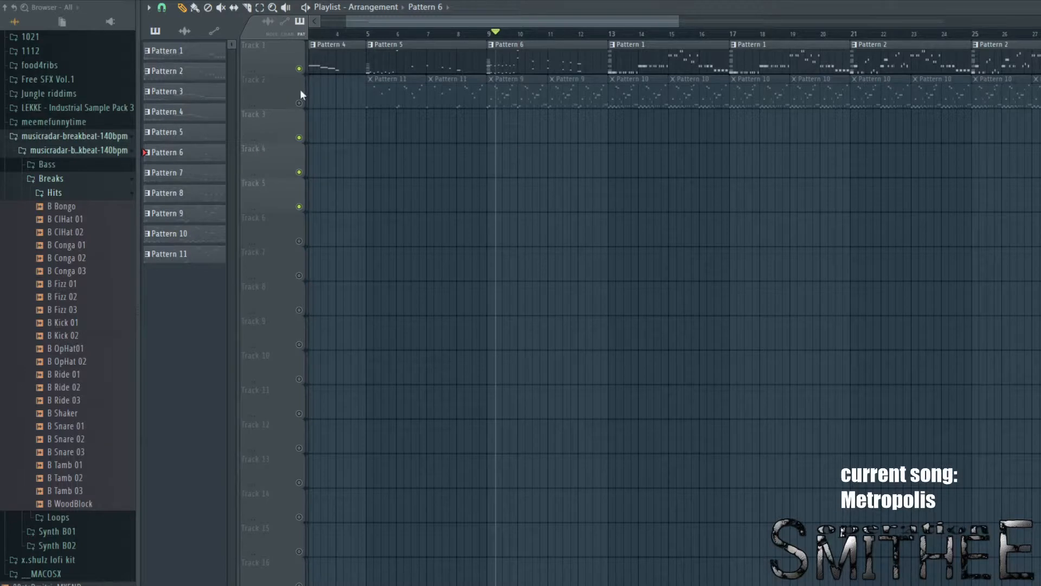
left_click(300, 103)
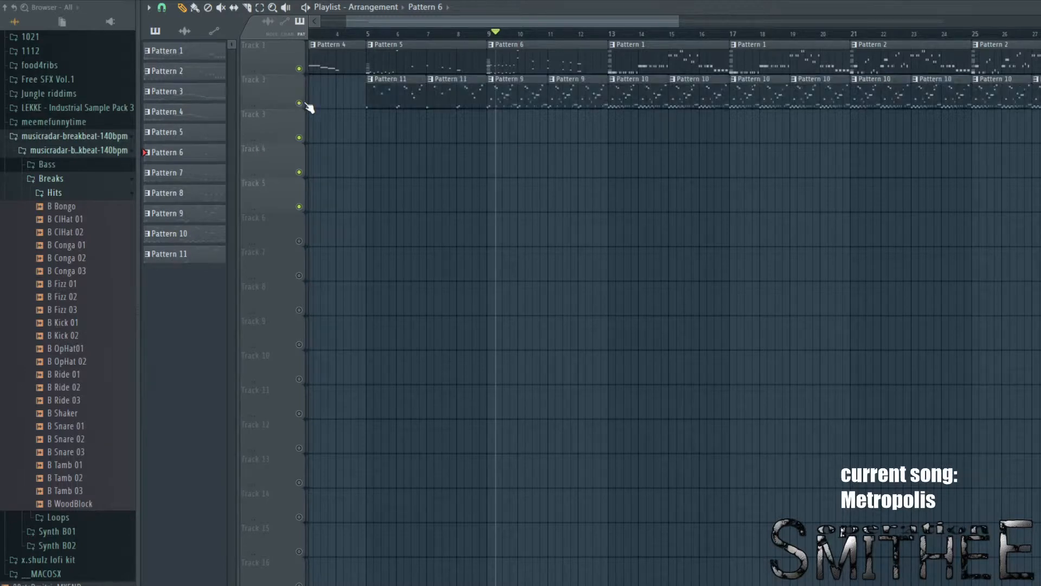
Step: Place the playhead at bar 21 and briefly play the start of the Pattern 2 section with both tracks
scroll(634, 31, "down", 3)
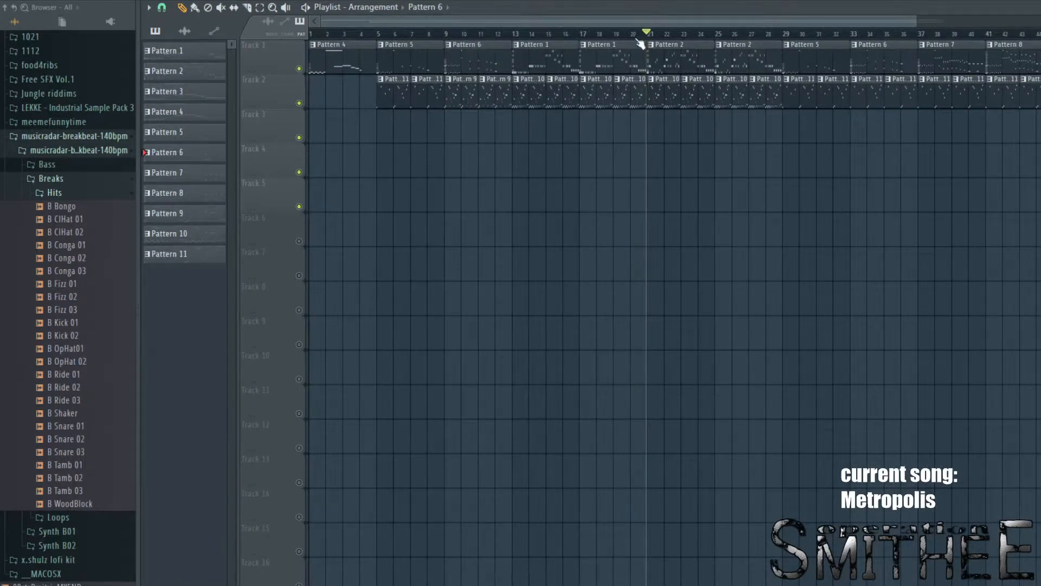
left_click_drag(645, 34, 623, 33)
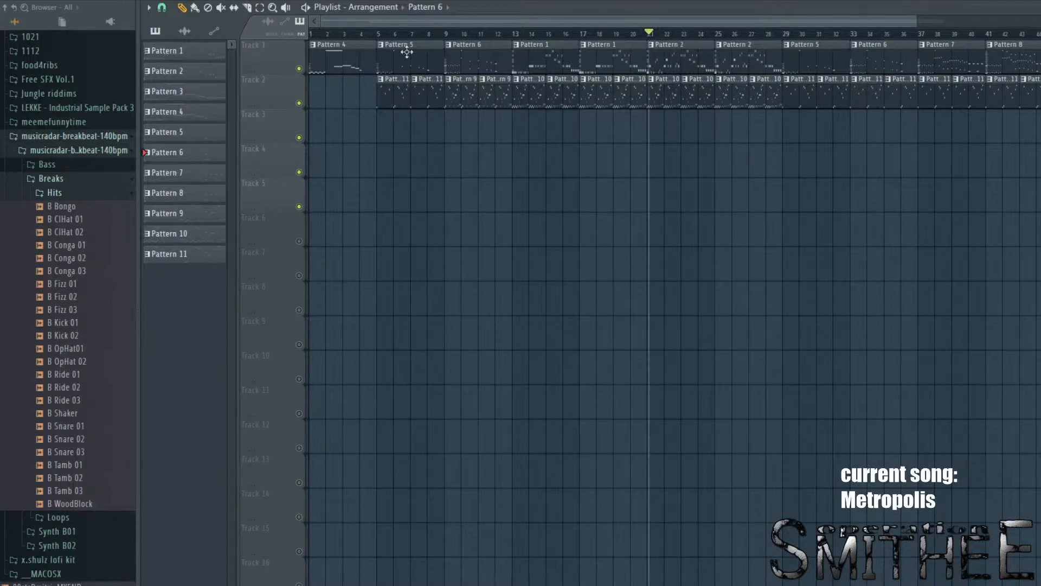
key("space")
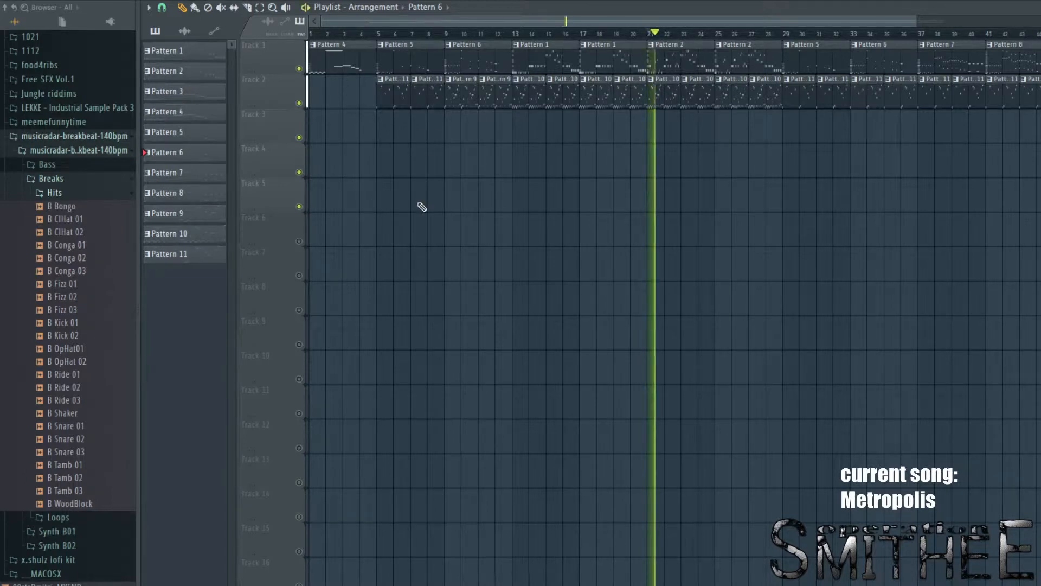
key("space")
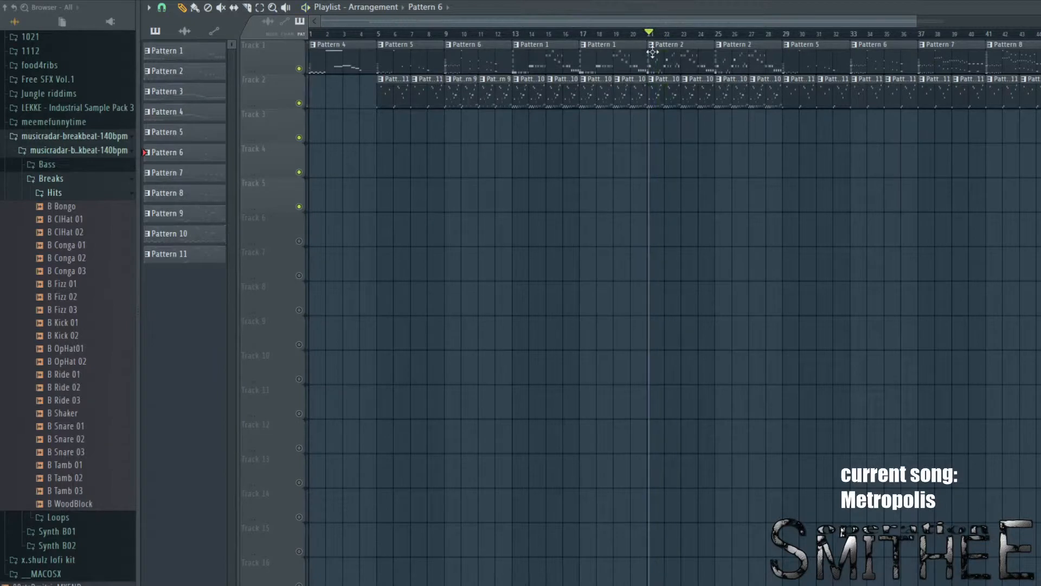
Step: Play both tracks from just before bar 29 and follow the second Pattern 5 and Pattern 6 clips
scroll(759, 27, "right", 1)
left_click(764, 34)
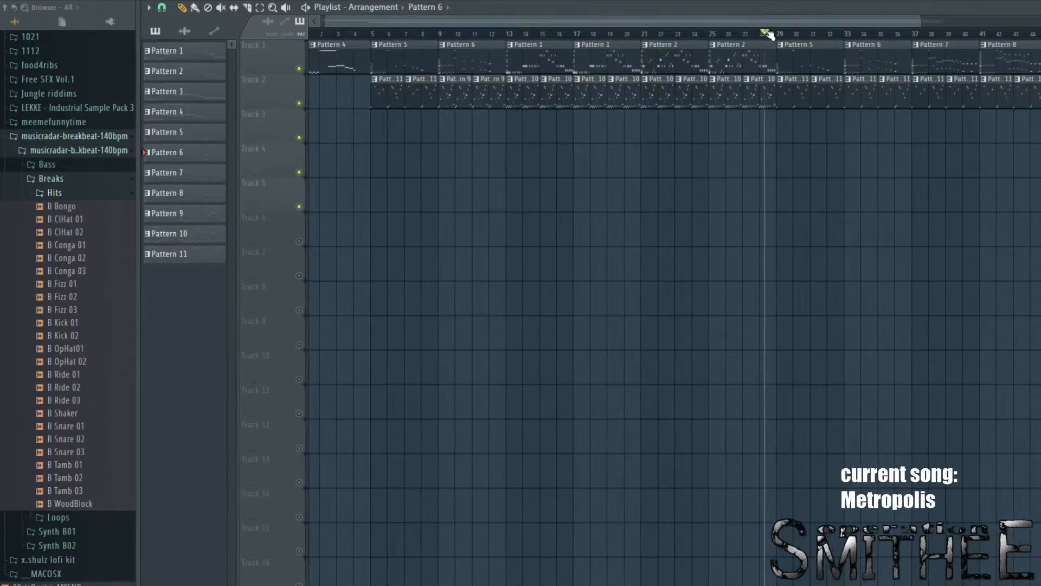
key("space")
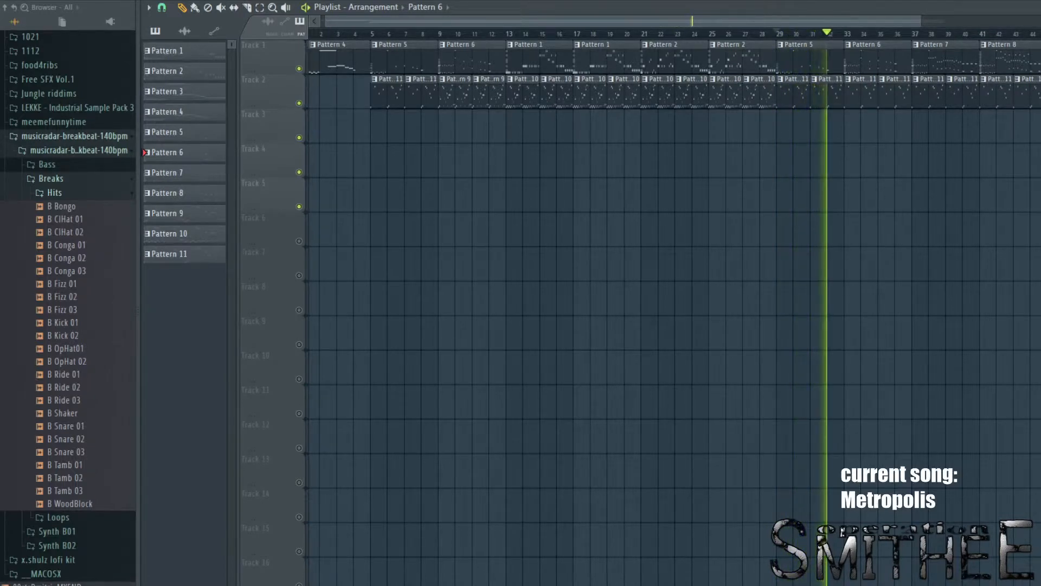
scroll(827, 158, "down", 2)
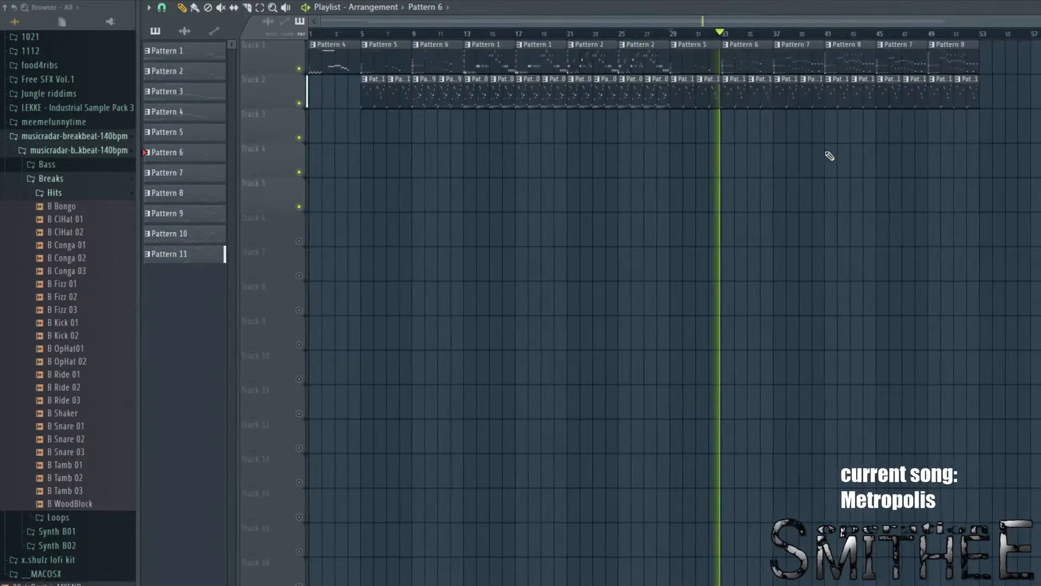
scroll(801, 167, "up", 4)
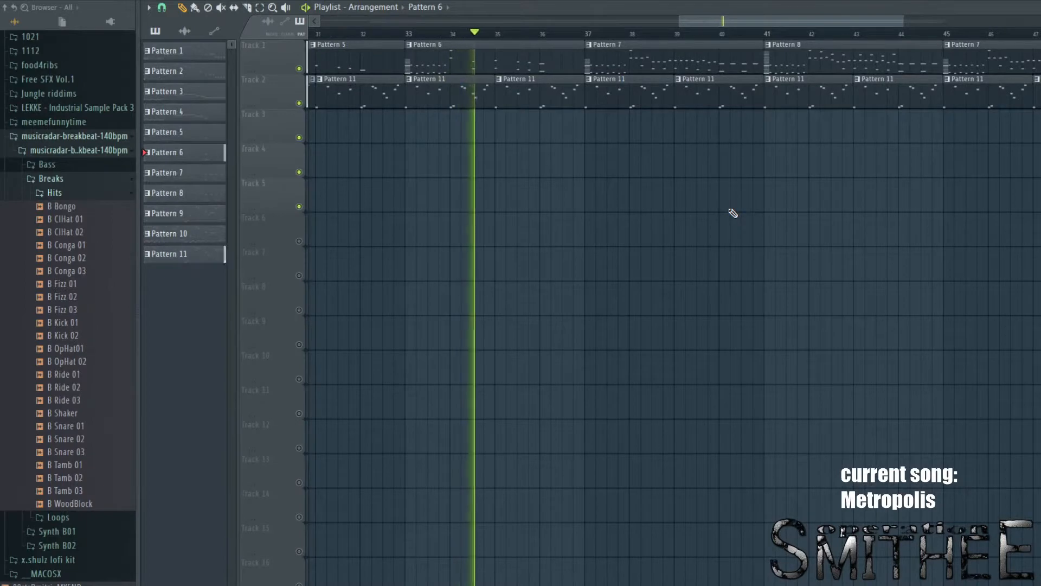
scroll(732, 214, "down", 2)
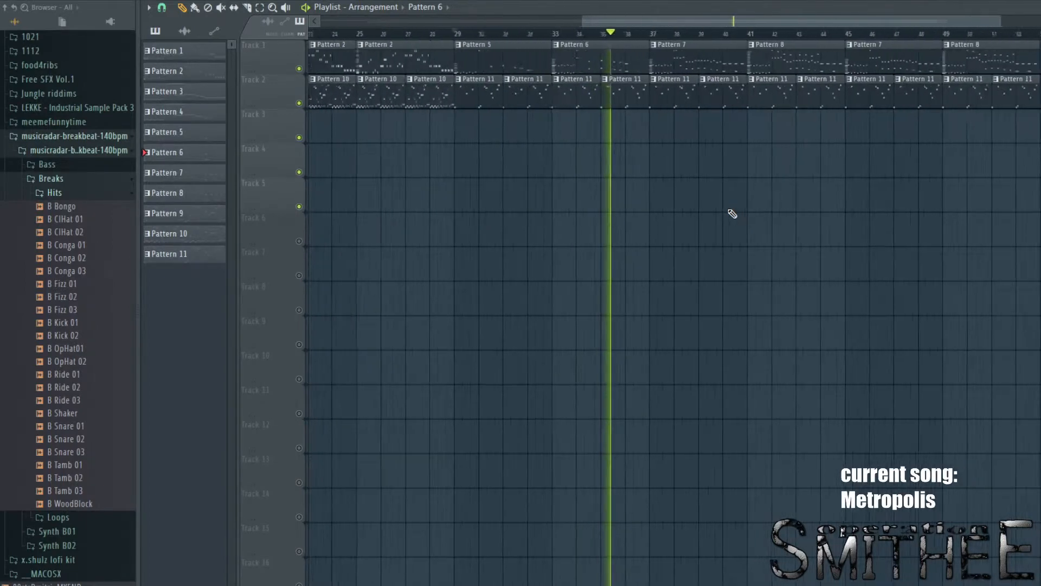
left_click_drag(731, 214, 673, 252)
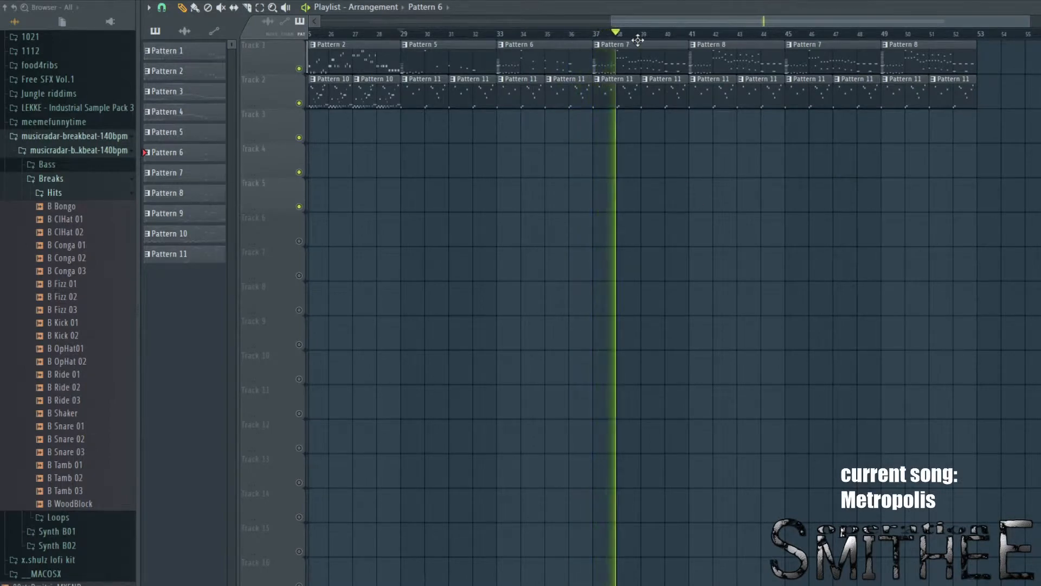
Step: Follow the playback through the Pattern 7 clip at bar 37 and the Pattern 8 clip at bar 41, and stop it
scroll(637, 41, "up", 2)
left_click_drag(735, 140, 683, 161)
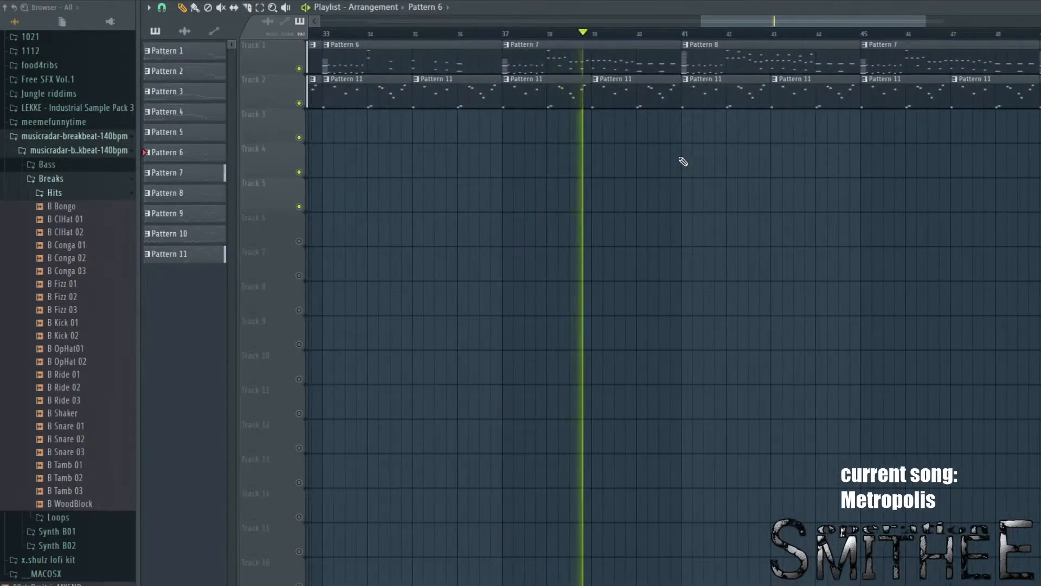
scroll(683, 161, "down", 1)
scroll(683, 161, "down", 2)
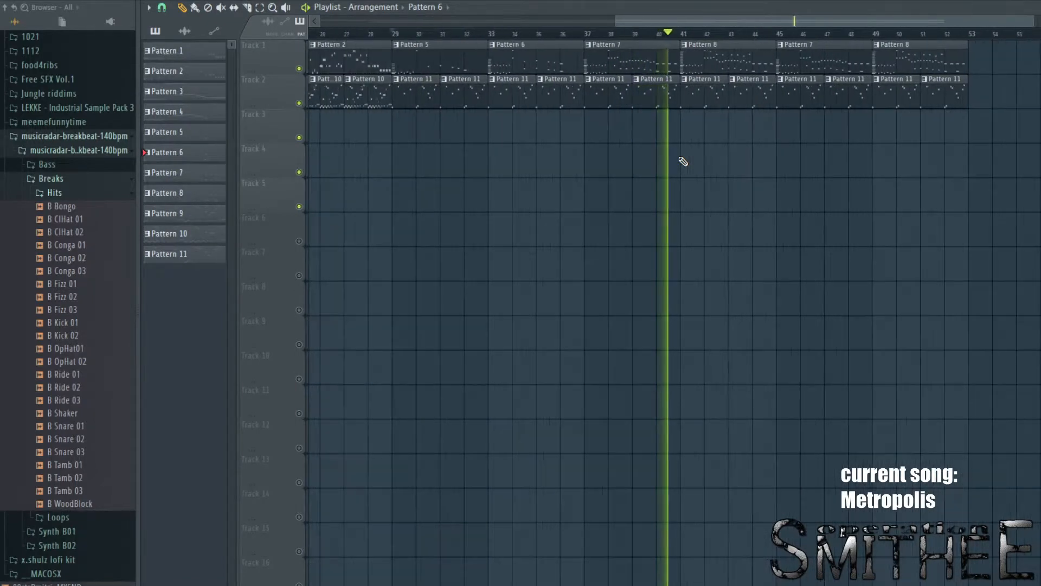
left_click_drag(658, 162, 581, 169)
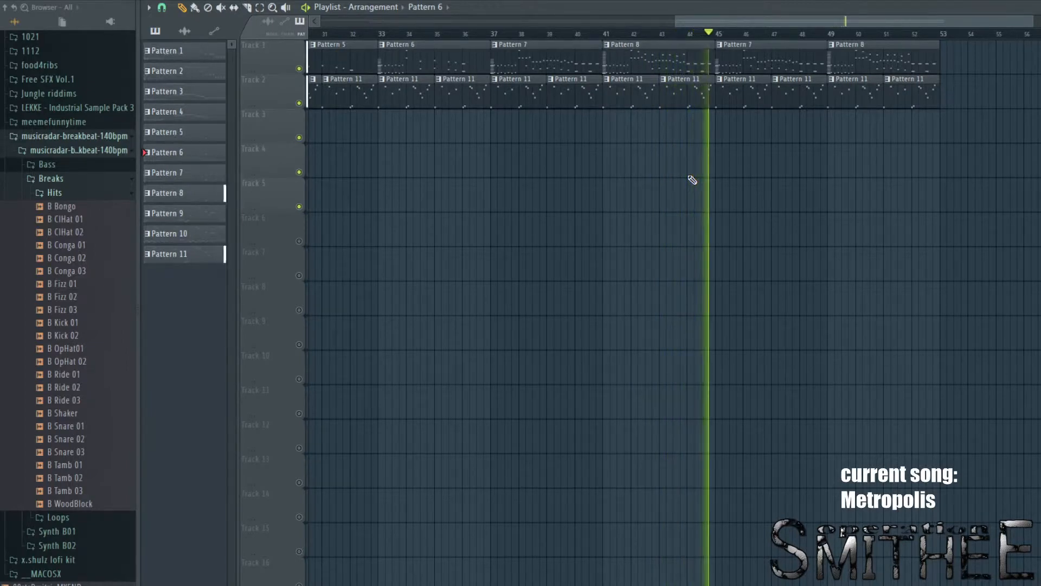
key("space")
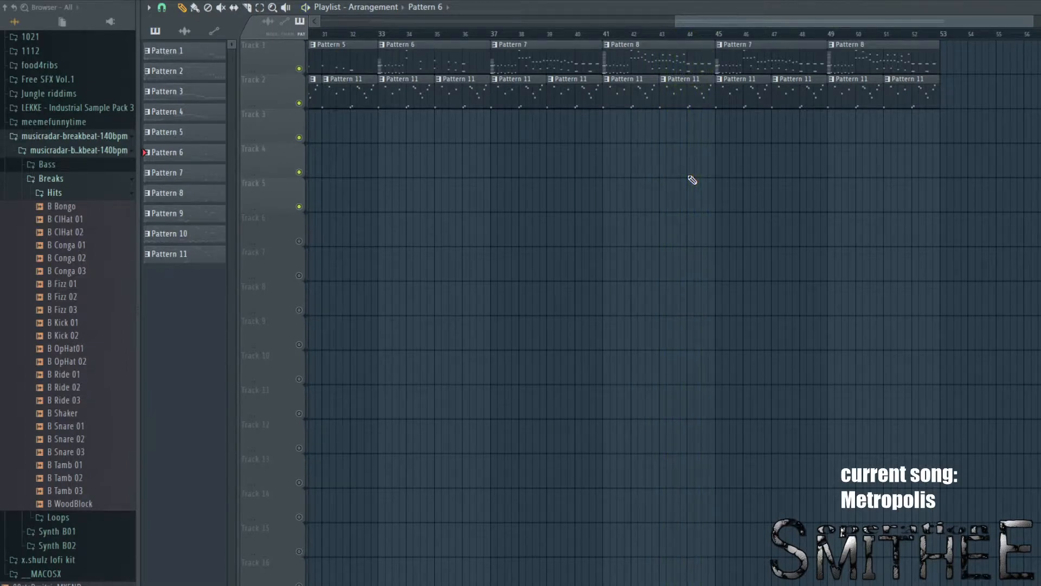
Step: Replay the arrangement from just before bar 41 through the end of the last Pattern 8 clip
key("space")
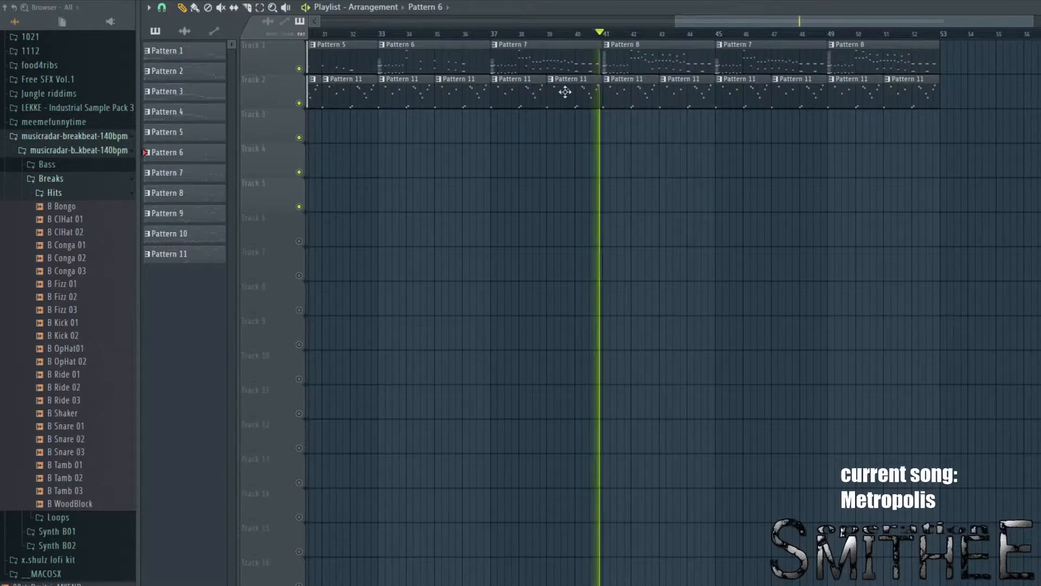
scroll(658, 84, "up", 5)
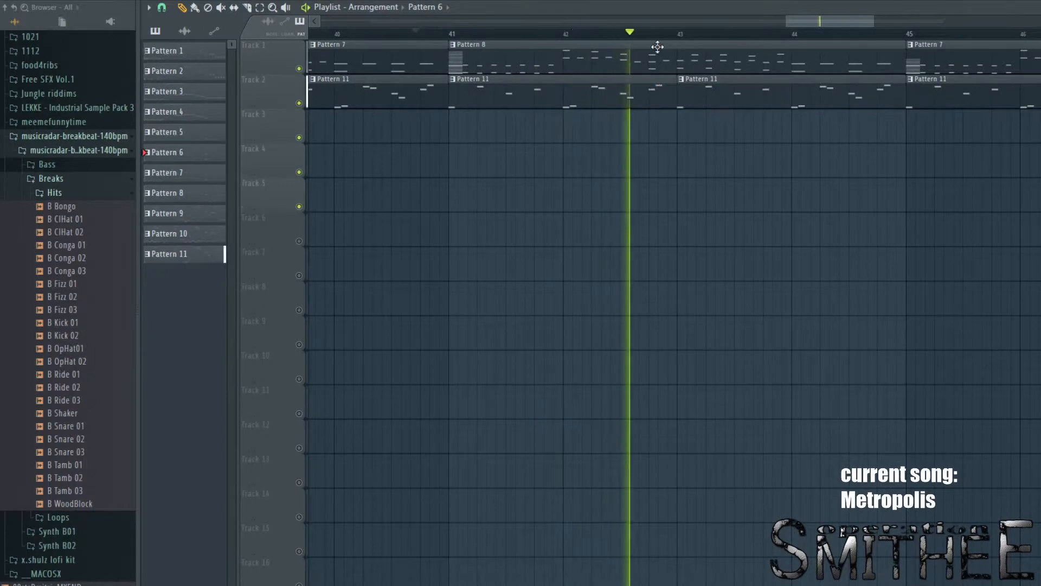
scroll(658, 47, "down", 6)
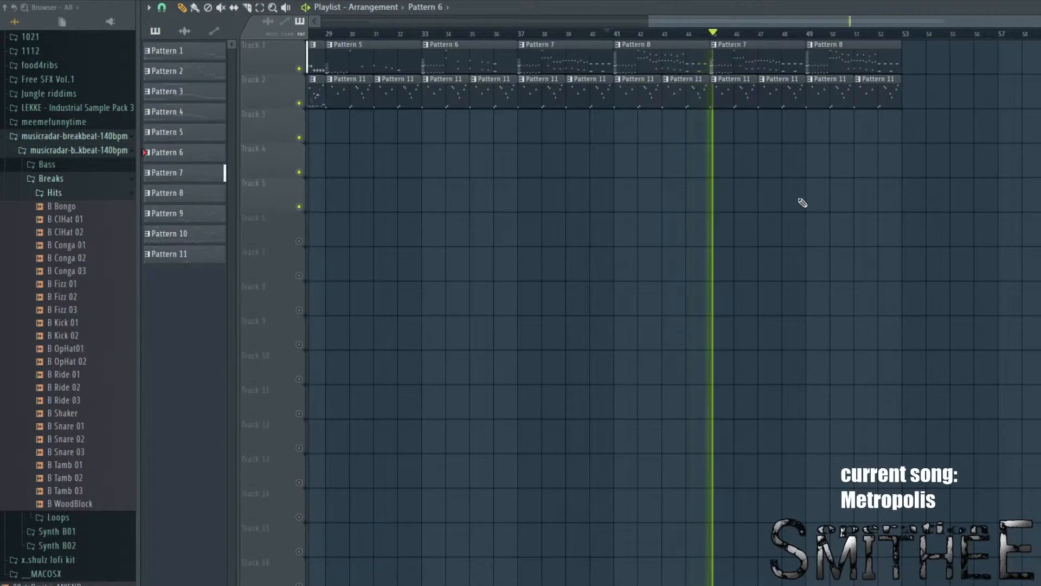
left_click_drag(799, 200, 738, 230)
left_click_drag(1022, 99, 926, 156)
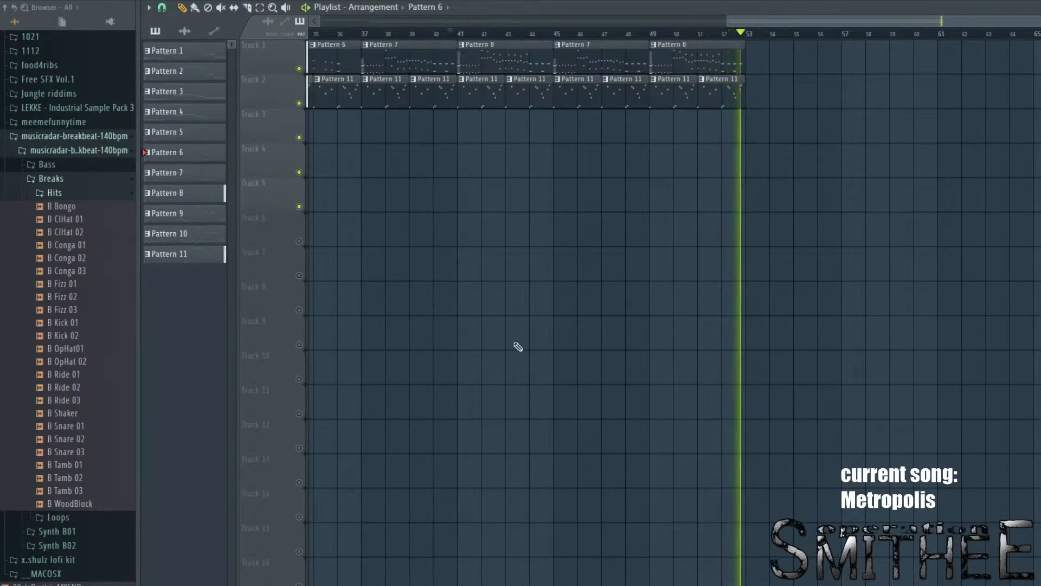
Step: Return the playhead to bar 1 at the start of the arrangement
scroll(447, 157, "down", 4)
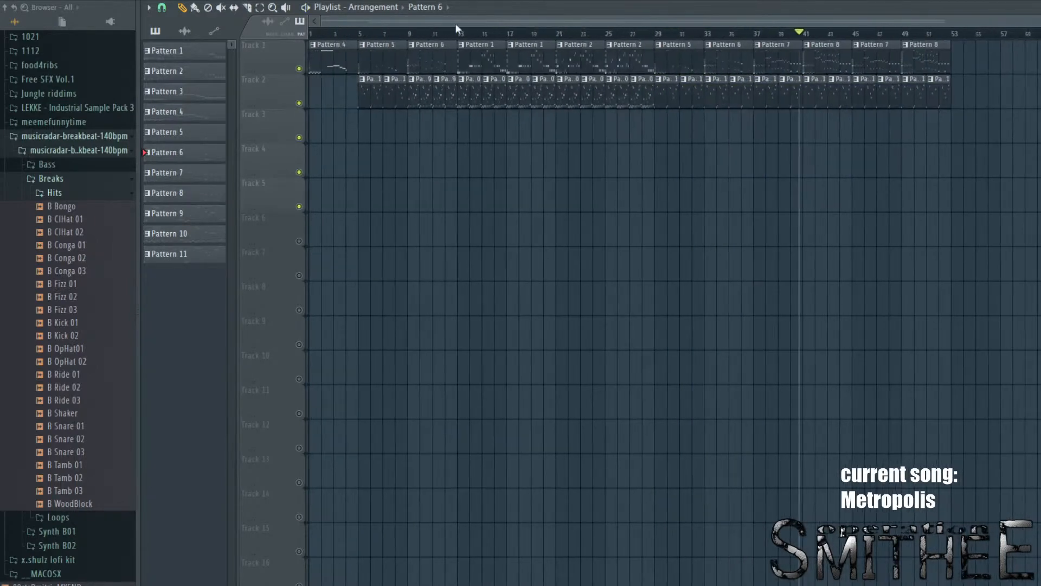
left_click_drag(459, 33, 280, 79)
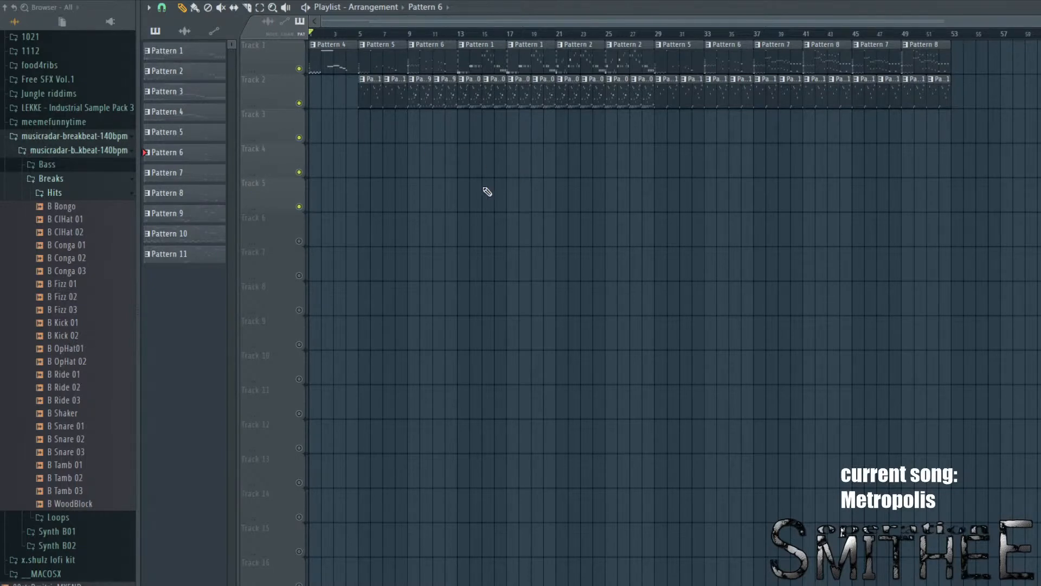
scroll(487, 191, "up", 3)
left_click_drag(486, 190, 916, 297)
scroll(846, 286, "down", 3)
scroll(813, 285, "up", 2)
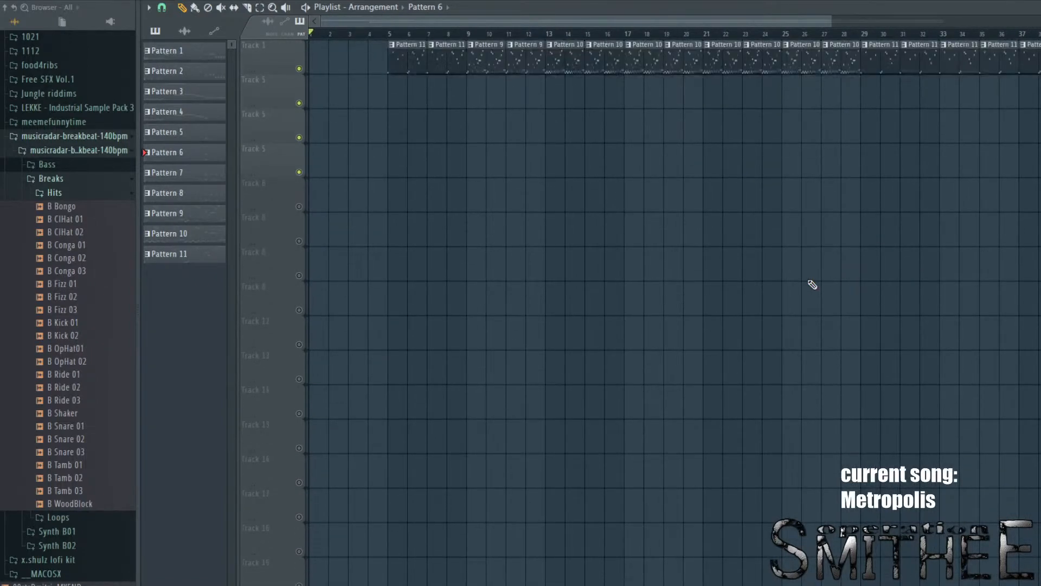
scroll(812, 285, "up", 1)
scroll(812, 284, "down", 2)
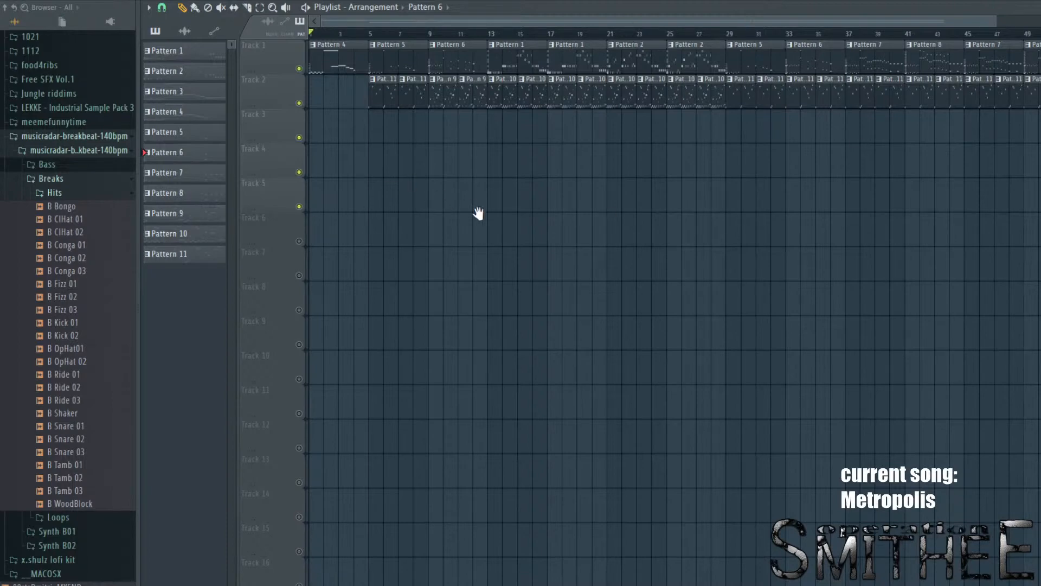
scroll(464, 299, "down", 1)
scroll(464, 299, "down", 1)
scroll(386, 418, "up", 5)
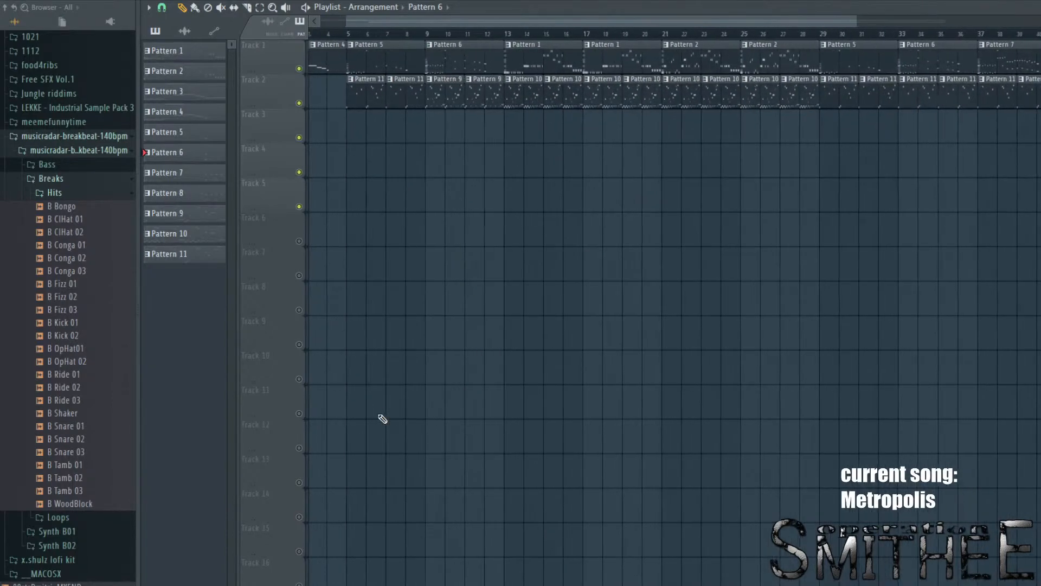
left_click_drag(383, 419, 757, 497)
scroll(757, 497, "down", 2)
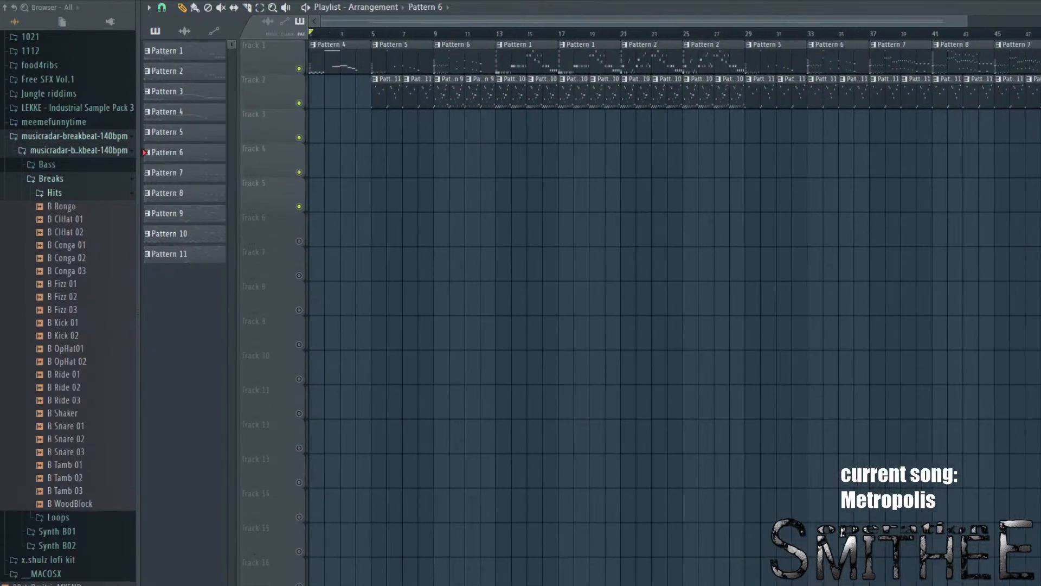